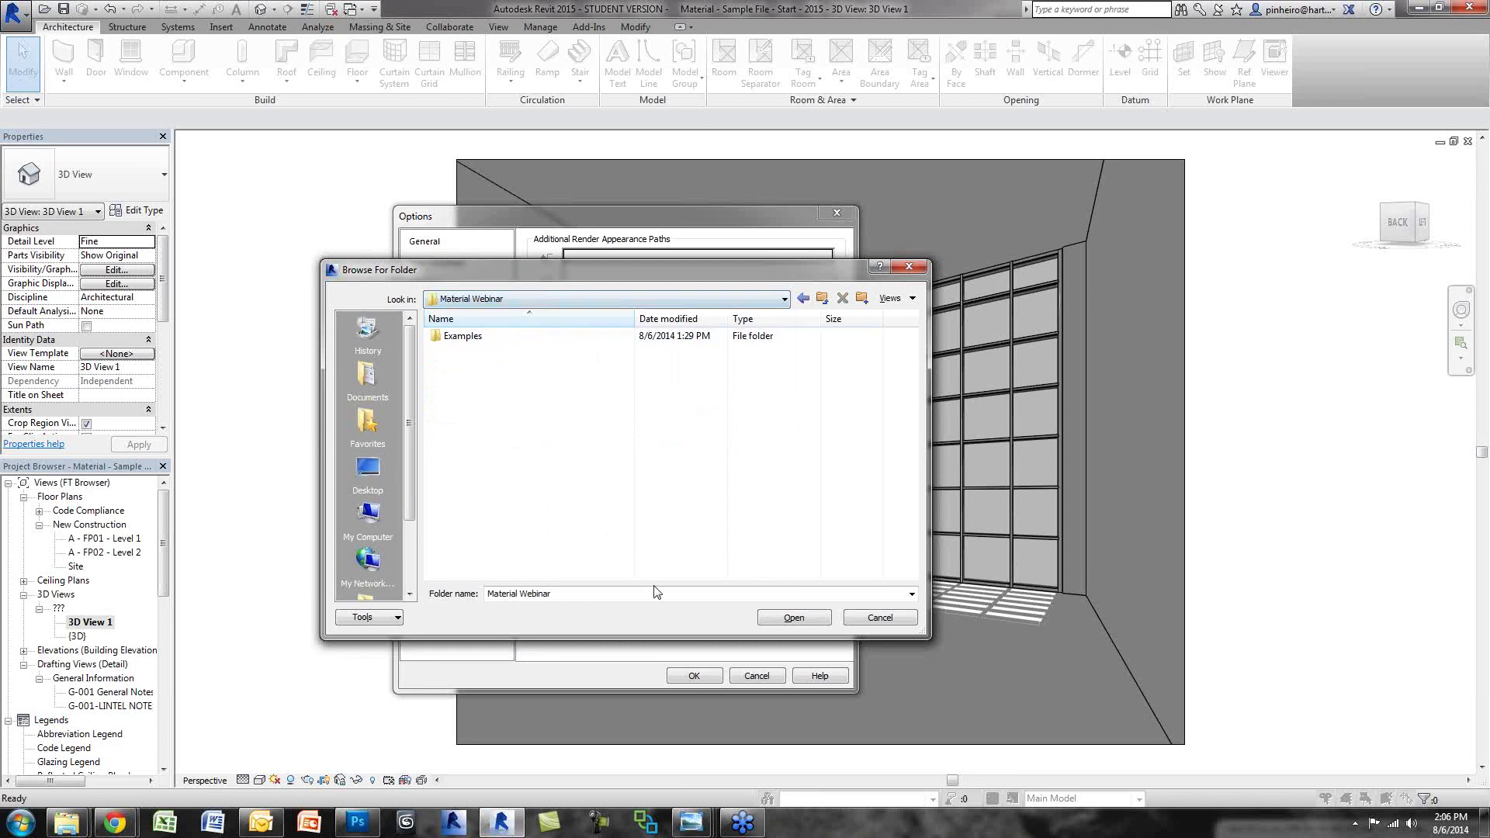
Step: Add the Material Webinar desktop folder as an additional render appearance path and save the rendering options
click(793, 618)
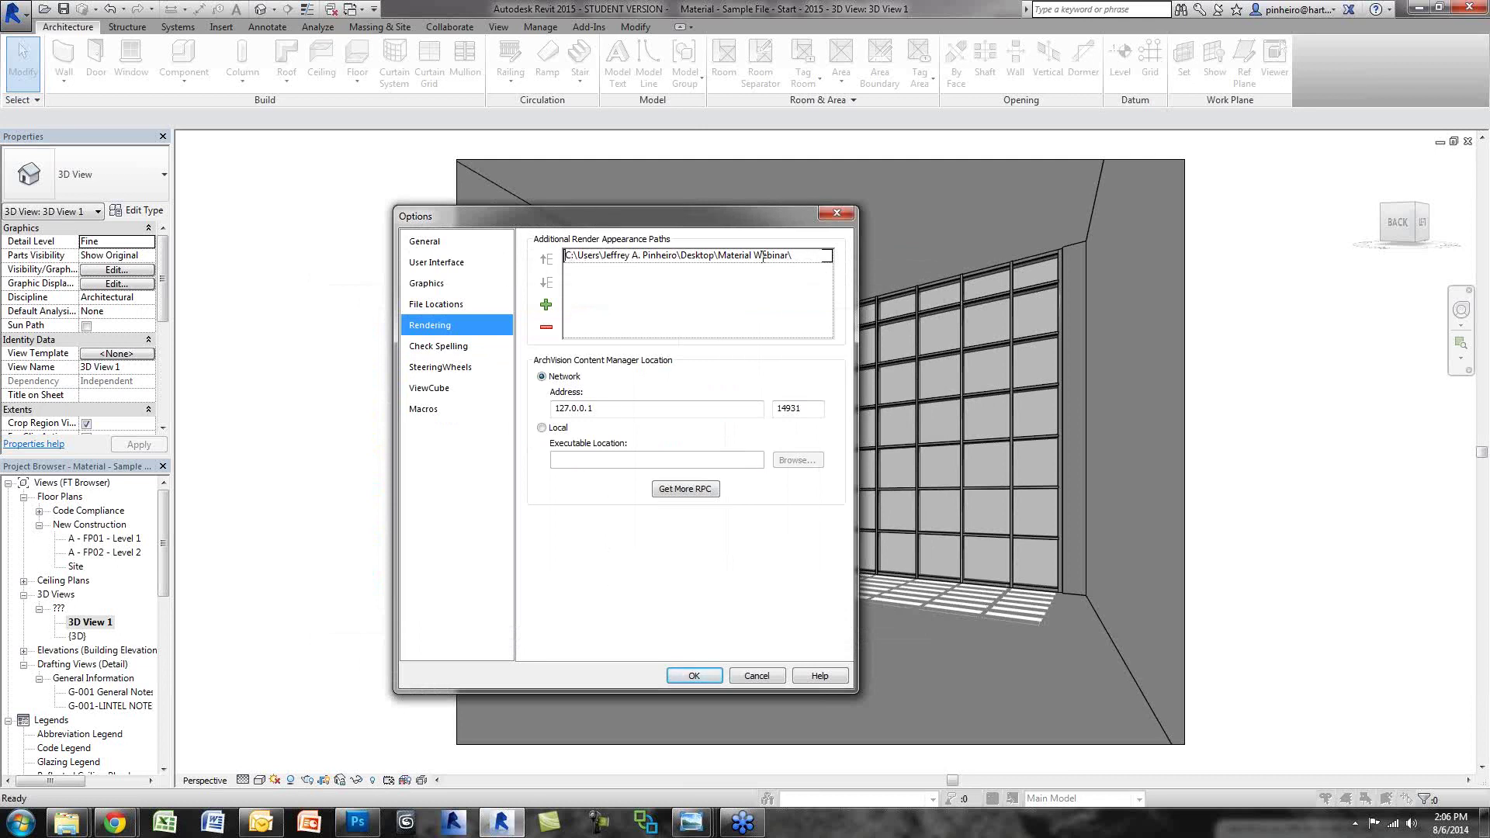
click(693, 675)
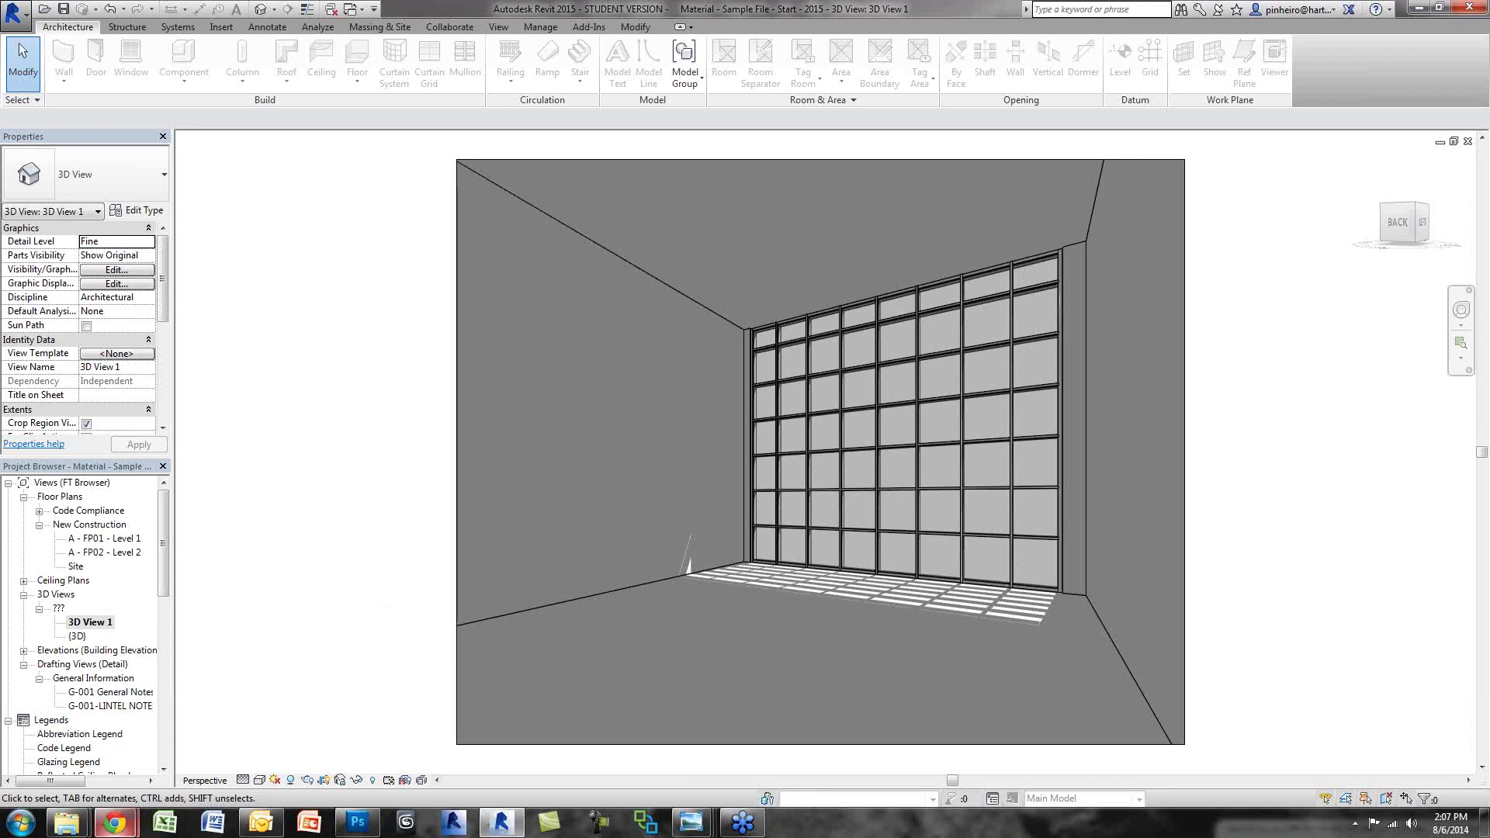
Step: Switch to the Chrome window that shows the CG Textures site
click(115, 823)
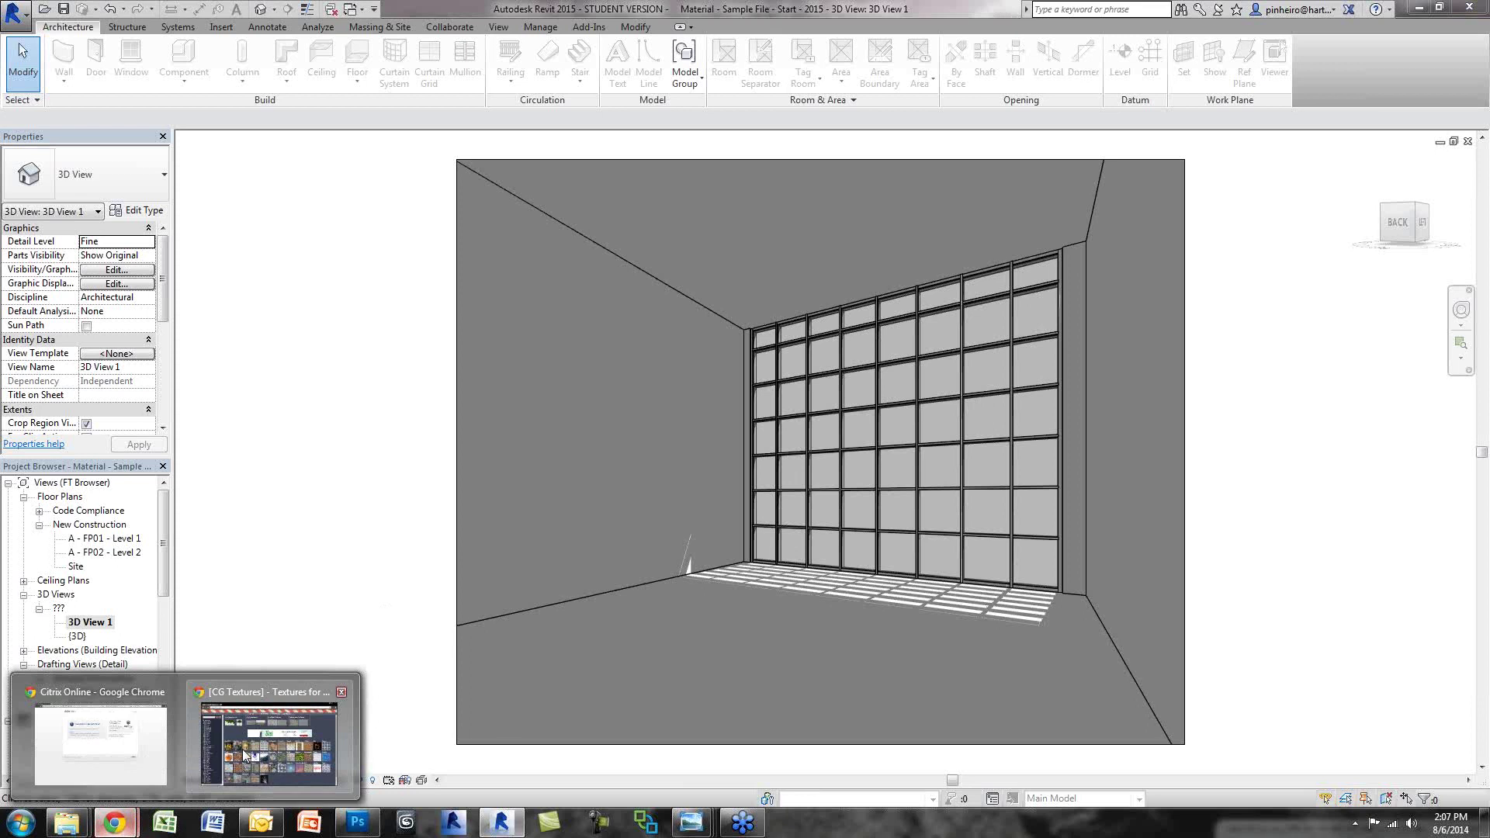
mouse_move(245, 755)
click(245, 755)
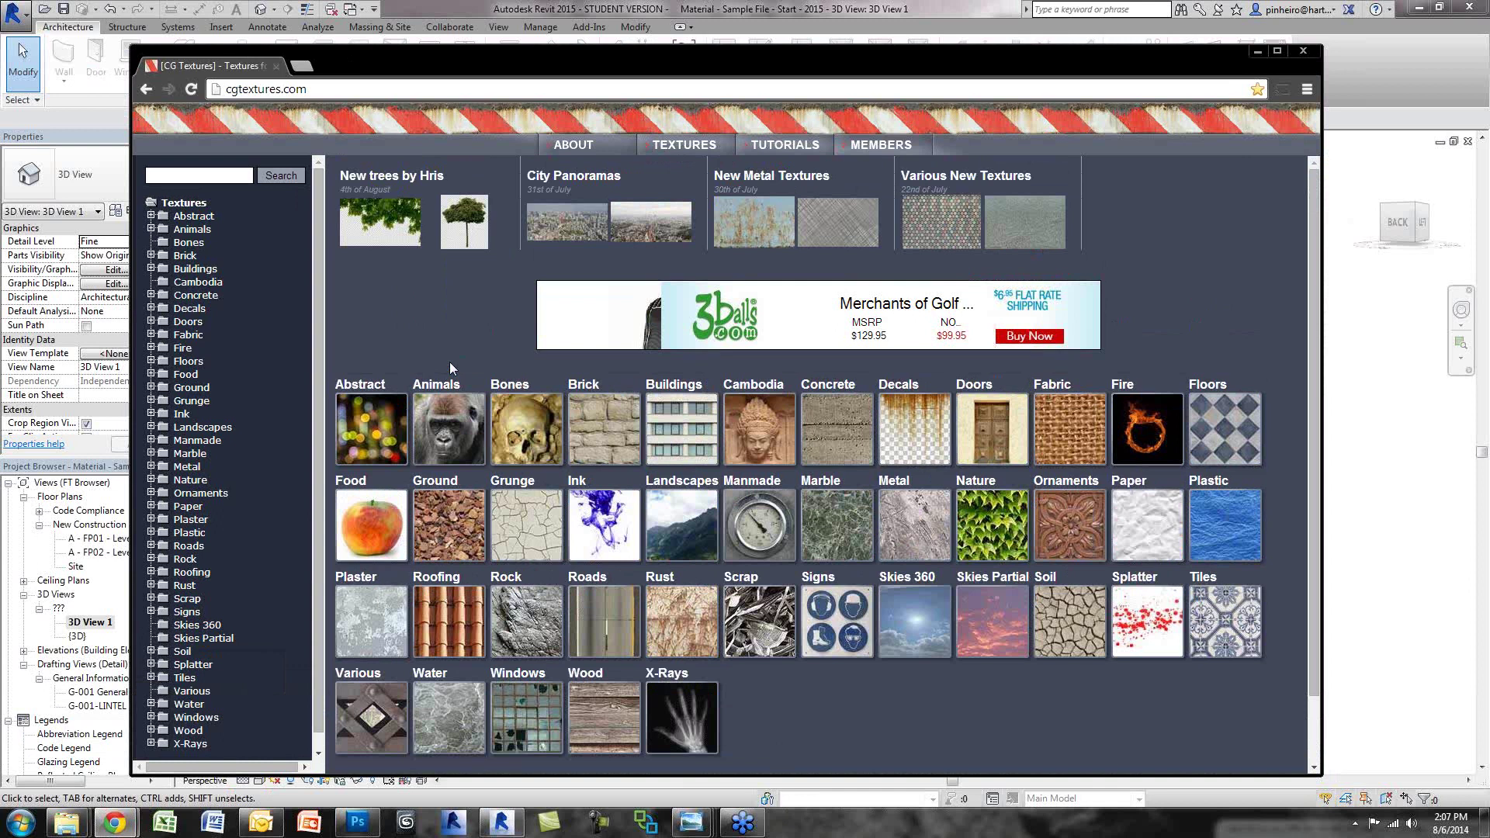
Step: Open the Gobotree image library at gobotree.com in a separate browser tab
key(alt+Home)
text(gobo)
key(Return)
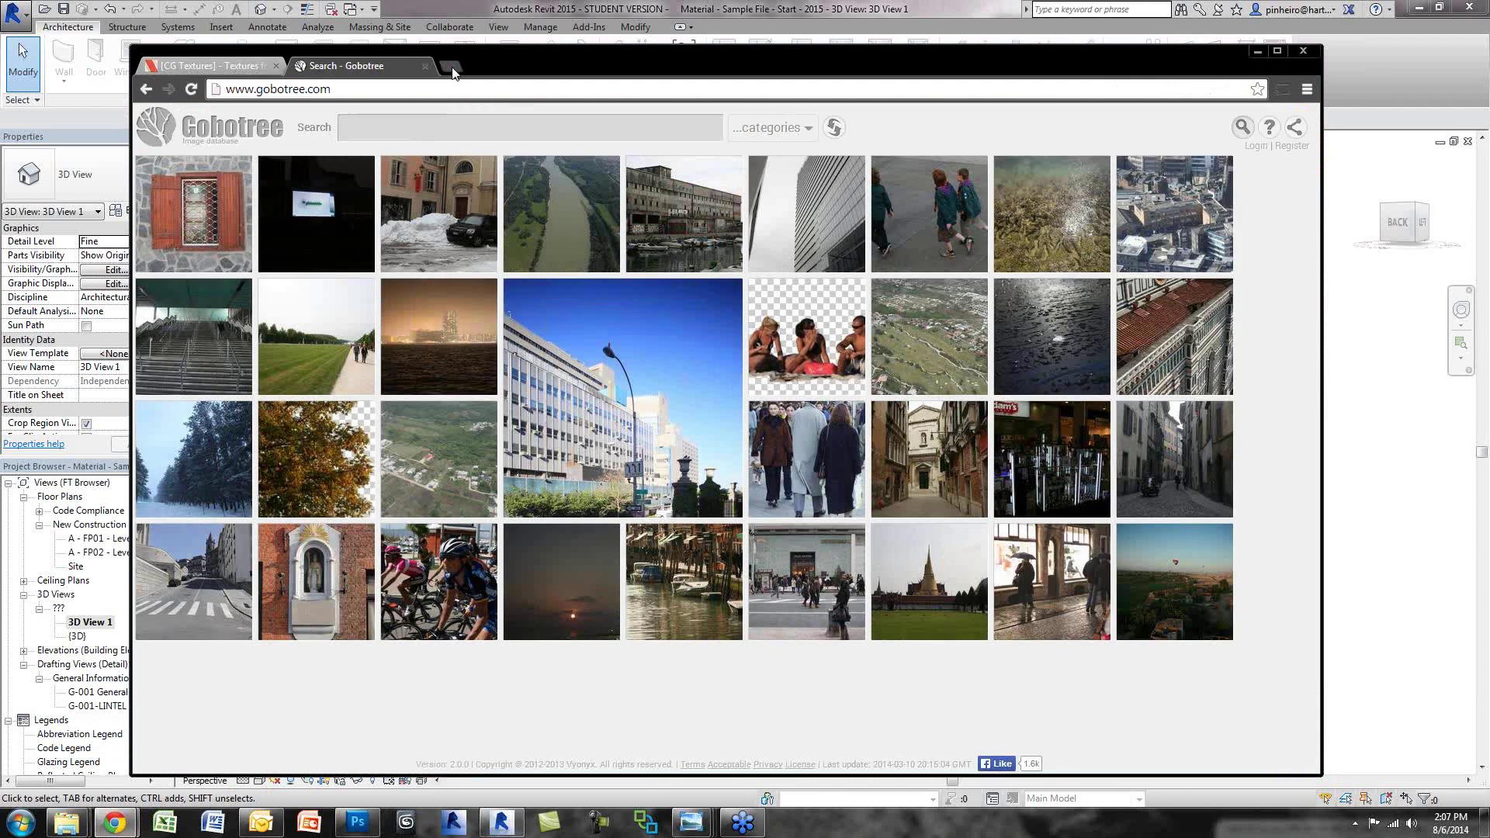
Step: Search Google Images for "seamless concrete texture" in a new browser tab
click(451, 66)
text(google.com)
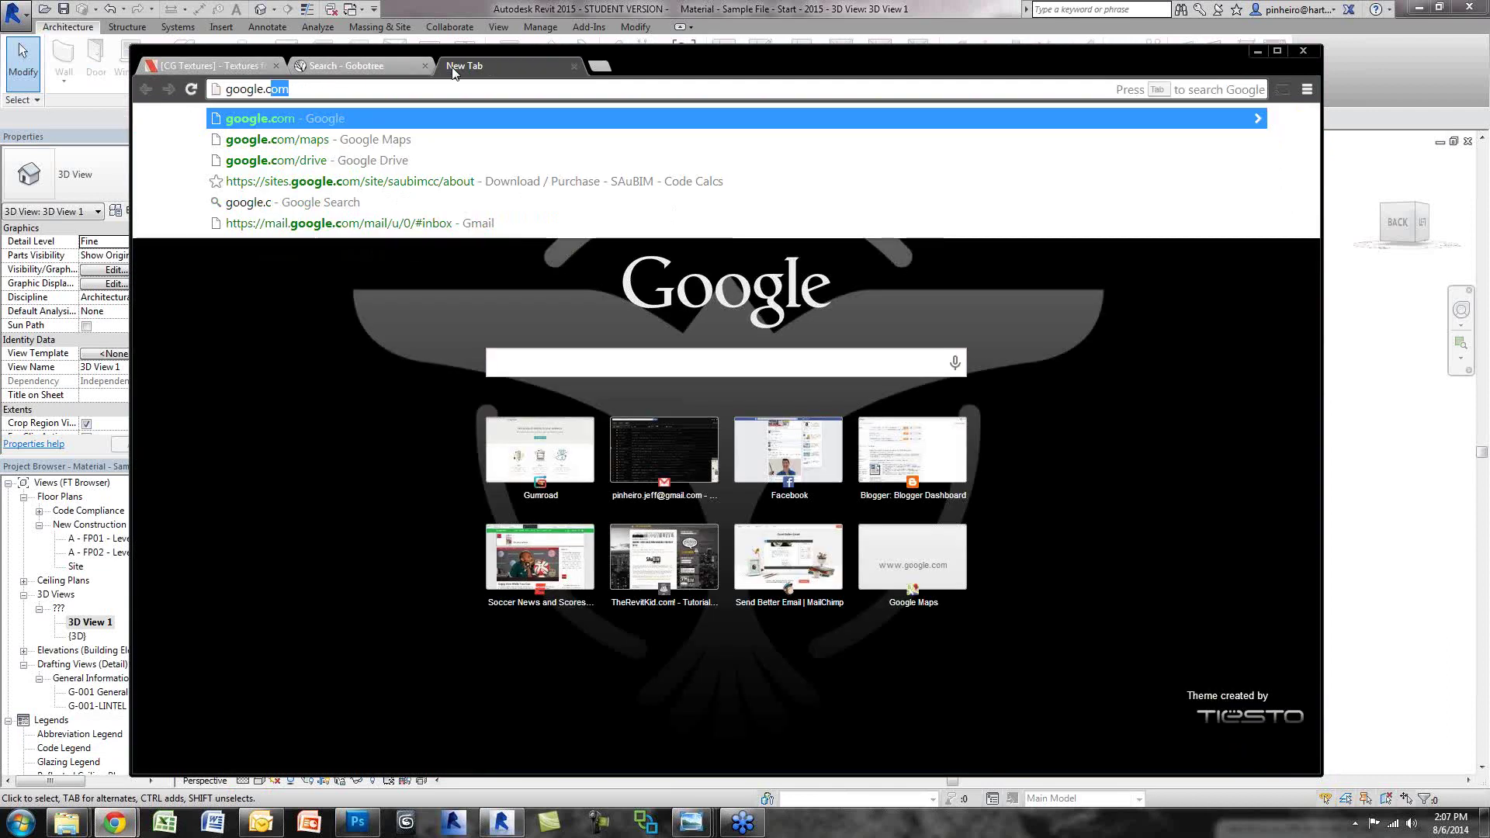
key(Return)
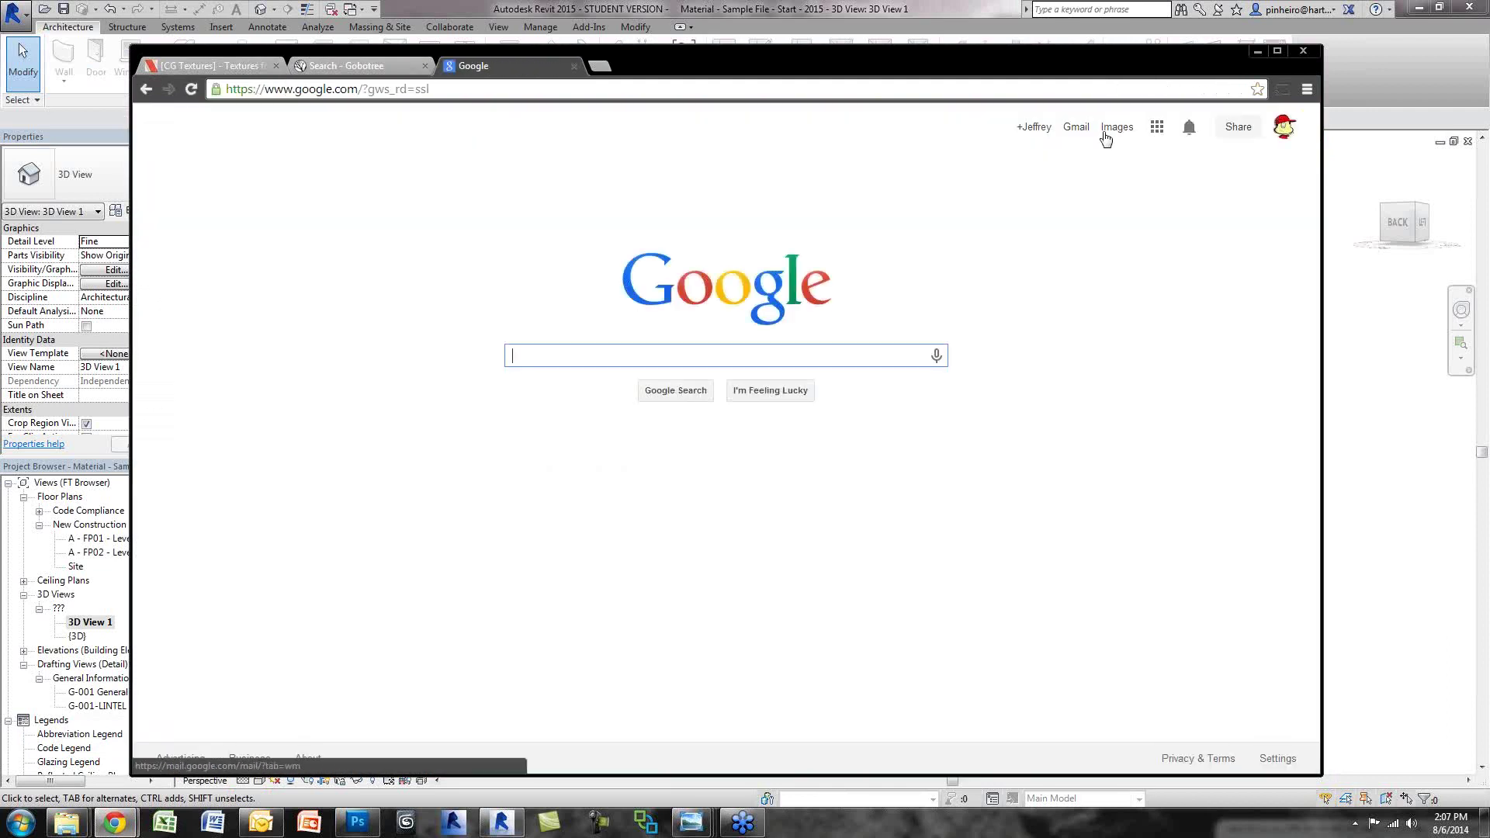
click(1110, 129)
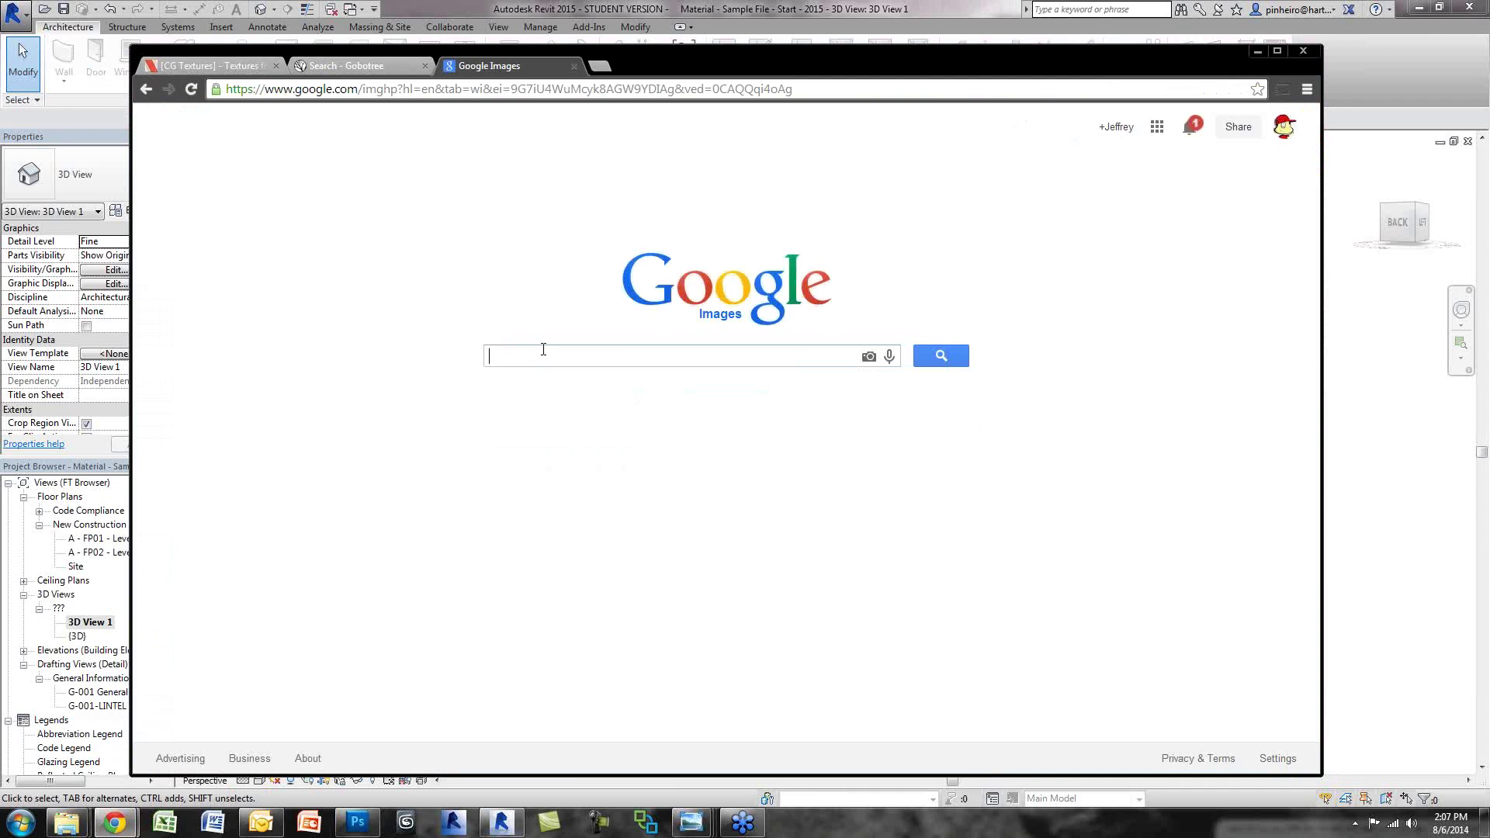
text(seamless concrete text)
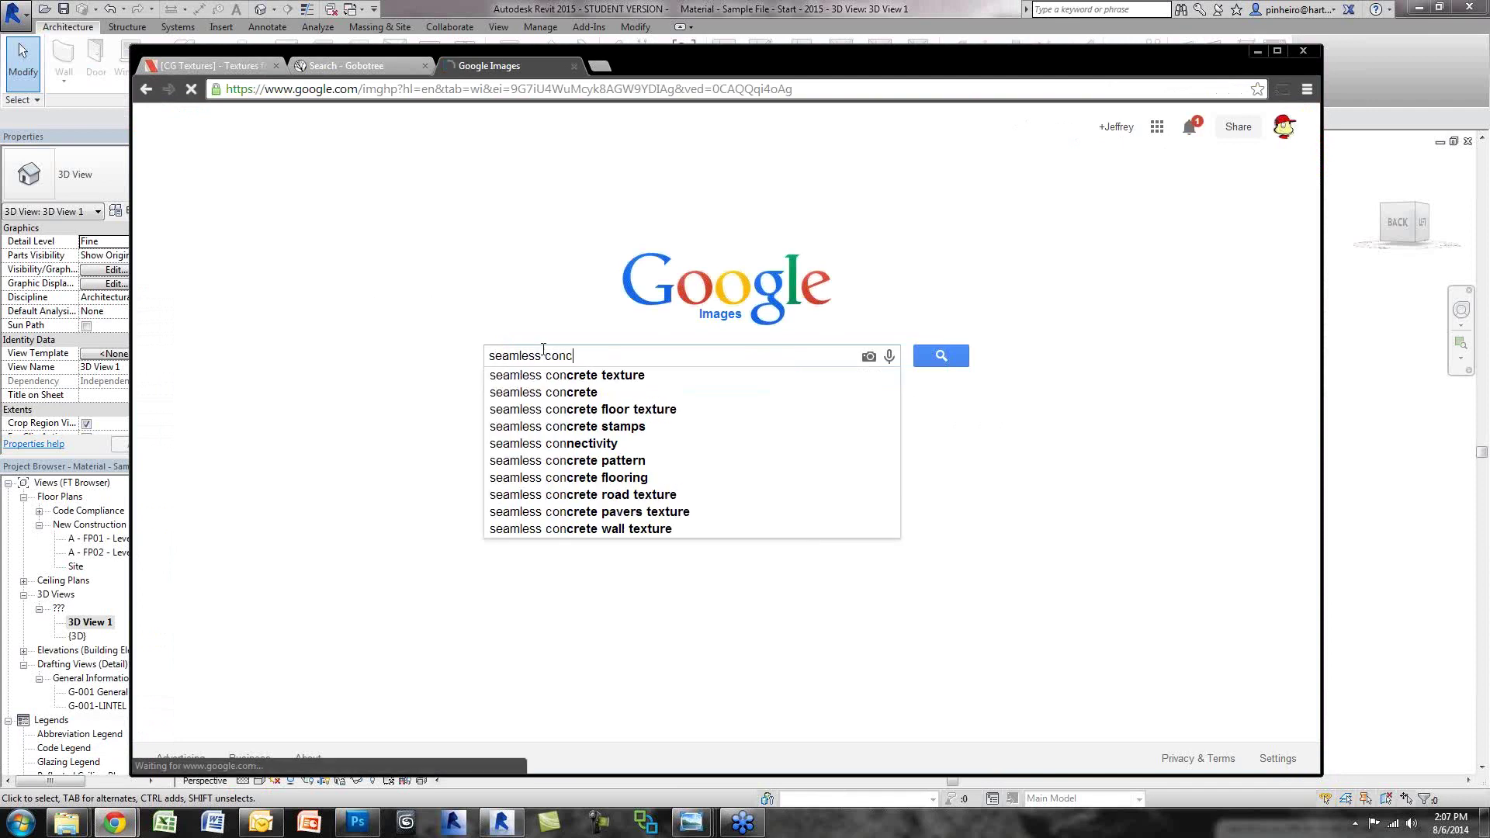
text(ure)
key(Return)
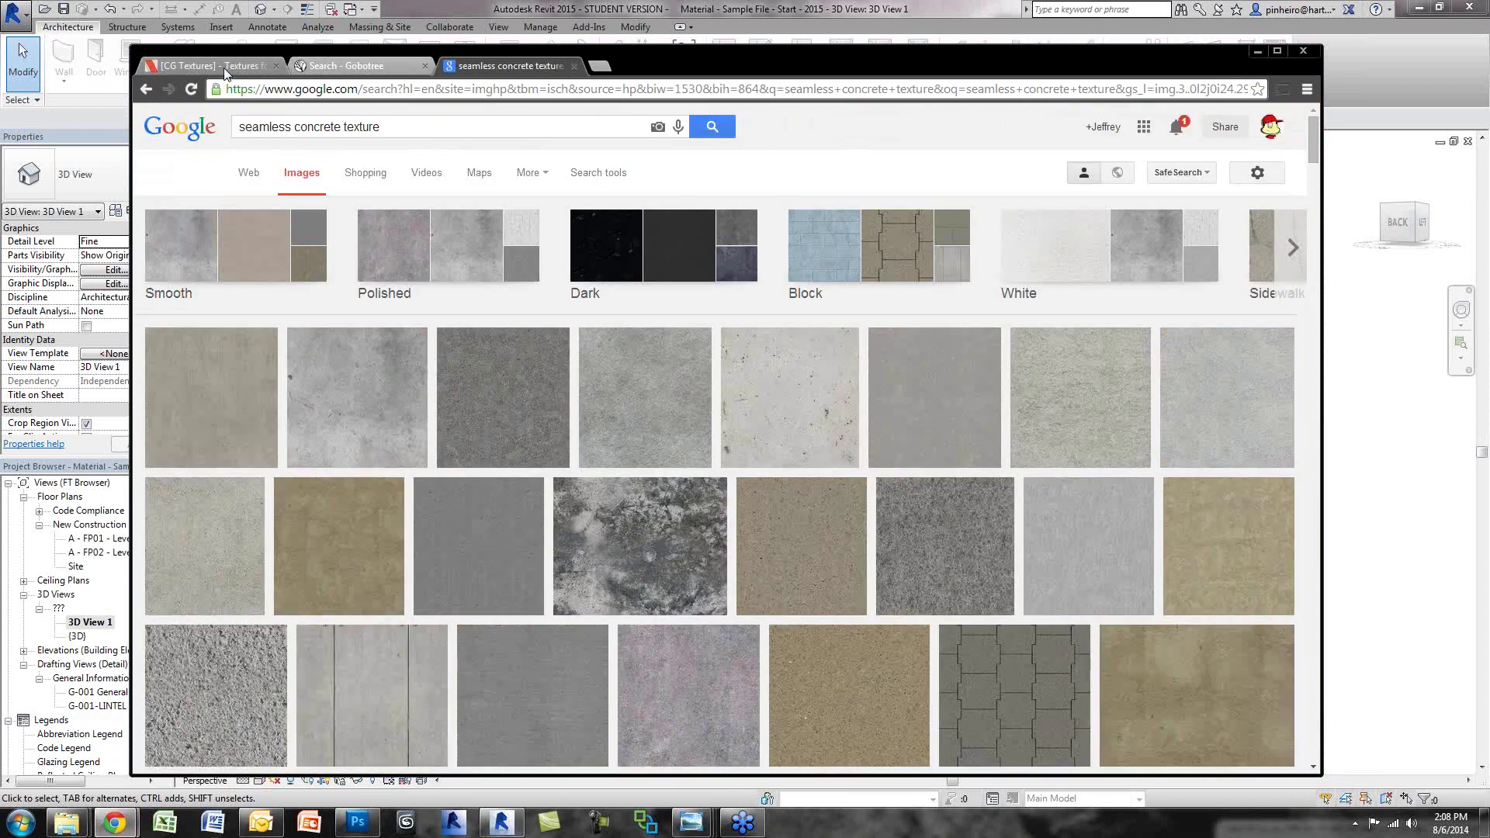
Step: Return to CG Textures, browse the Bare subcategory of Concrete, and open the ConcreteBare0280 texture
click(208, 66)
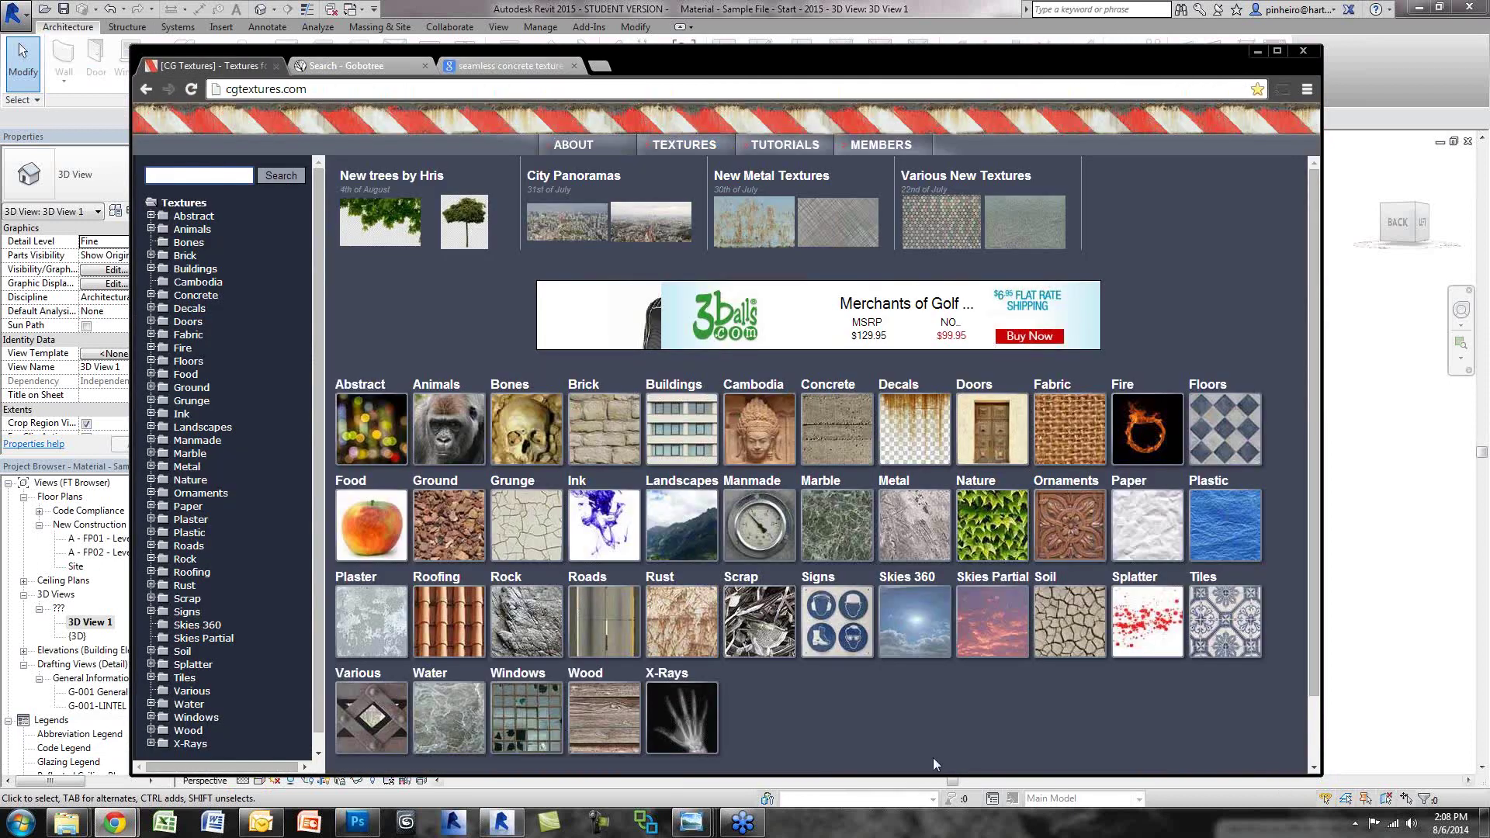
click(843, 433)
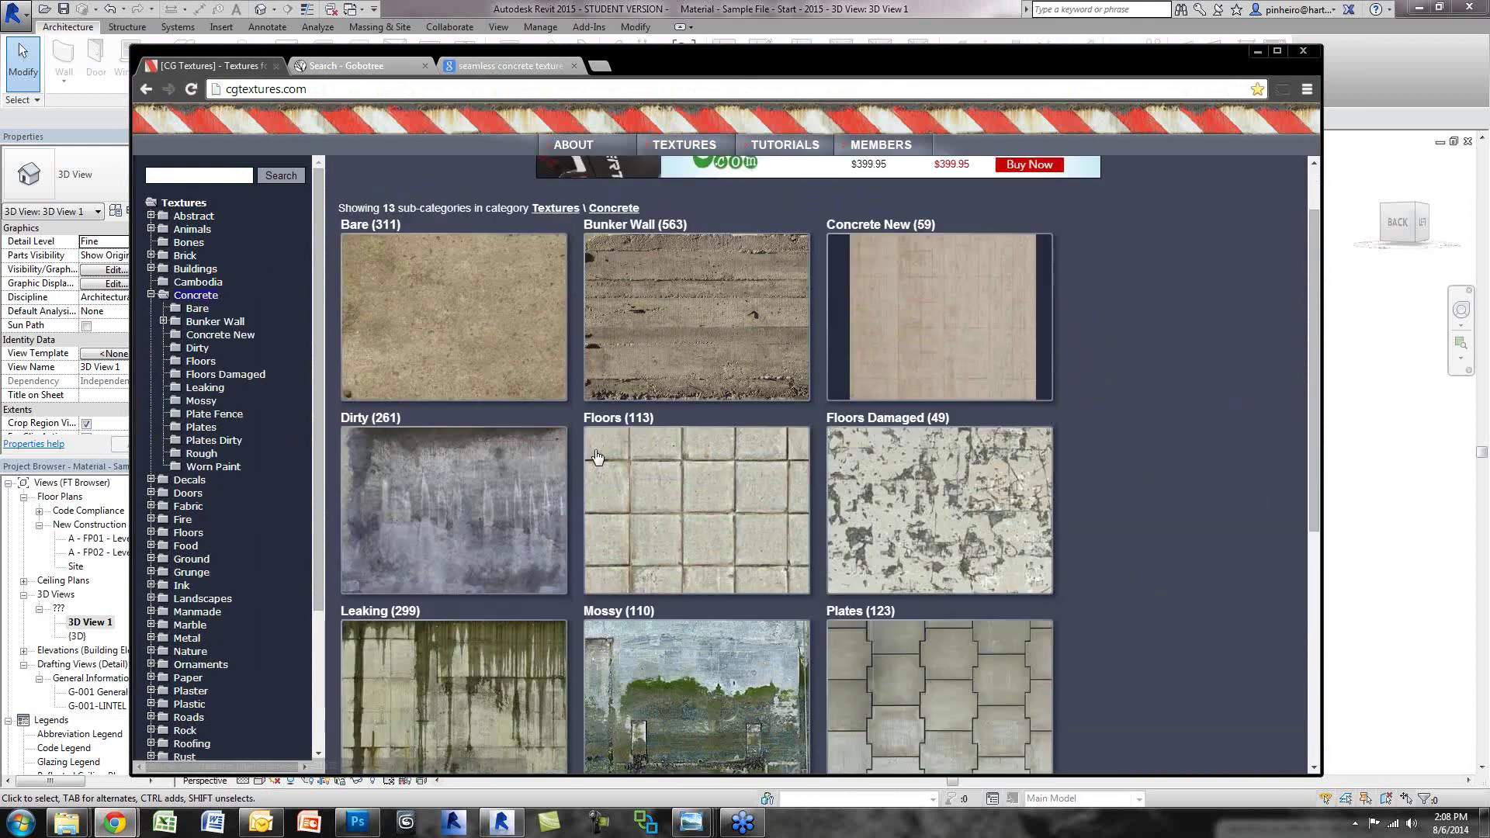
click(441, 333)
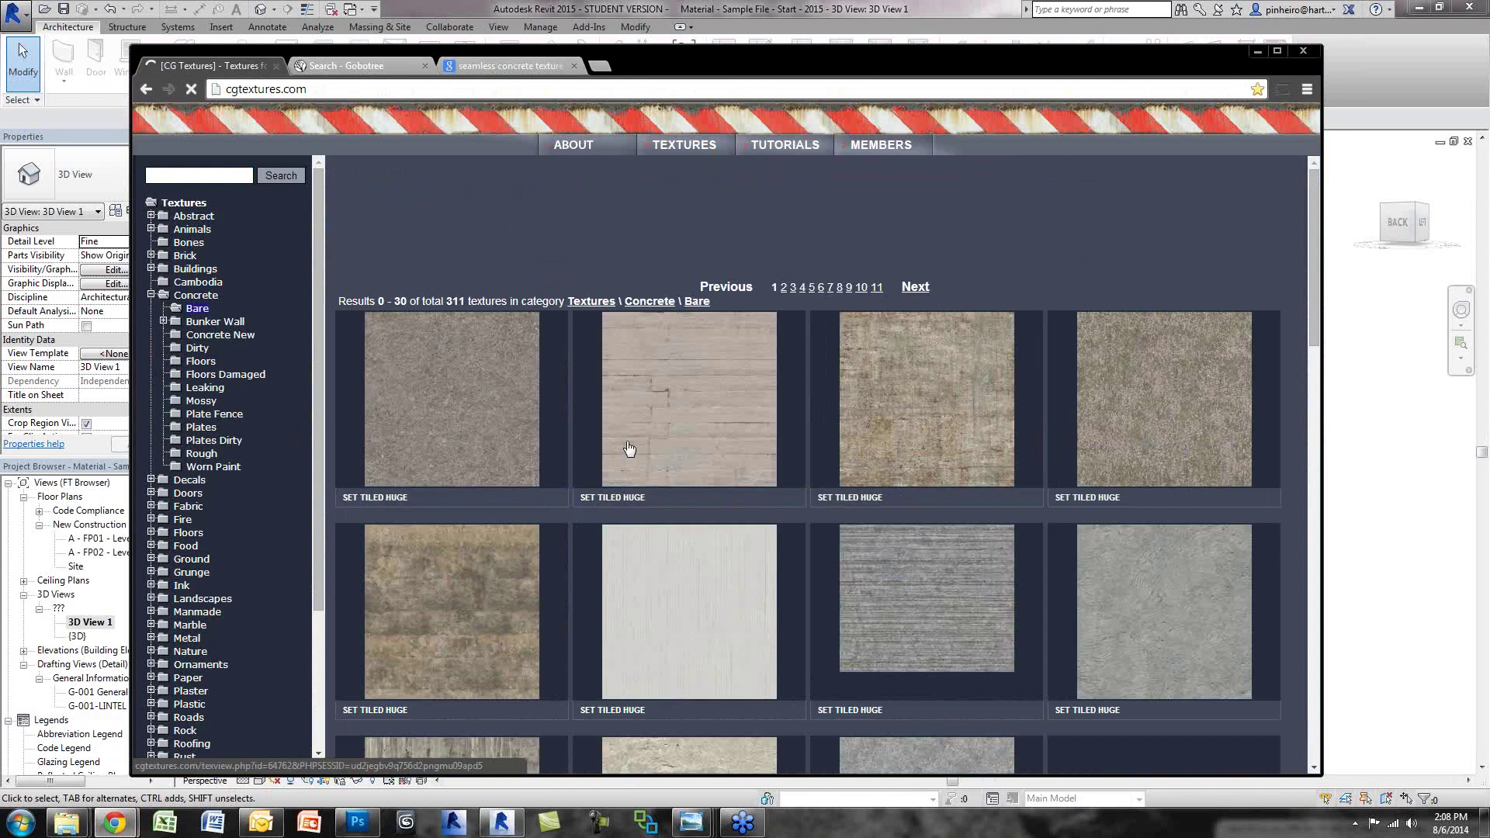
scroll(630, 449, down, 2)
scroll(1122, 598, down, 2)
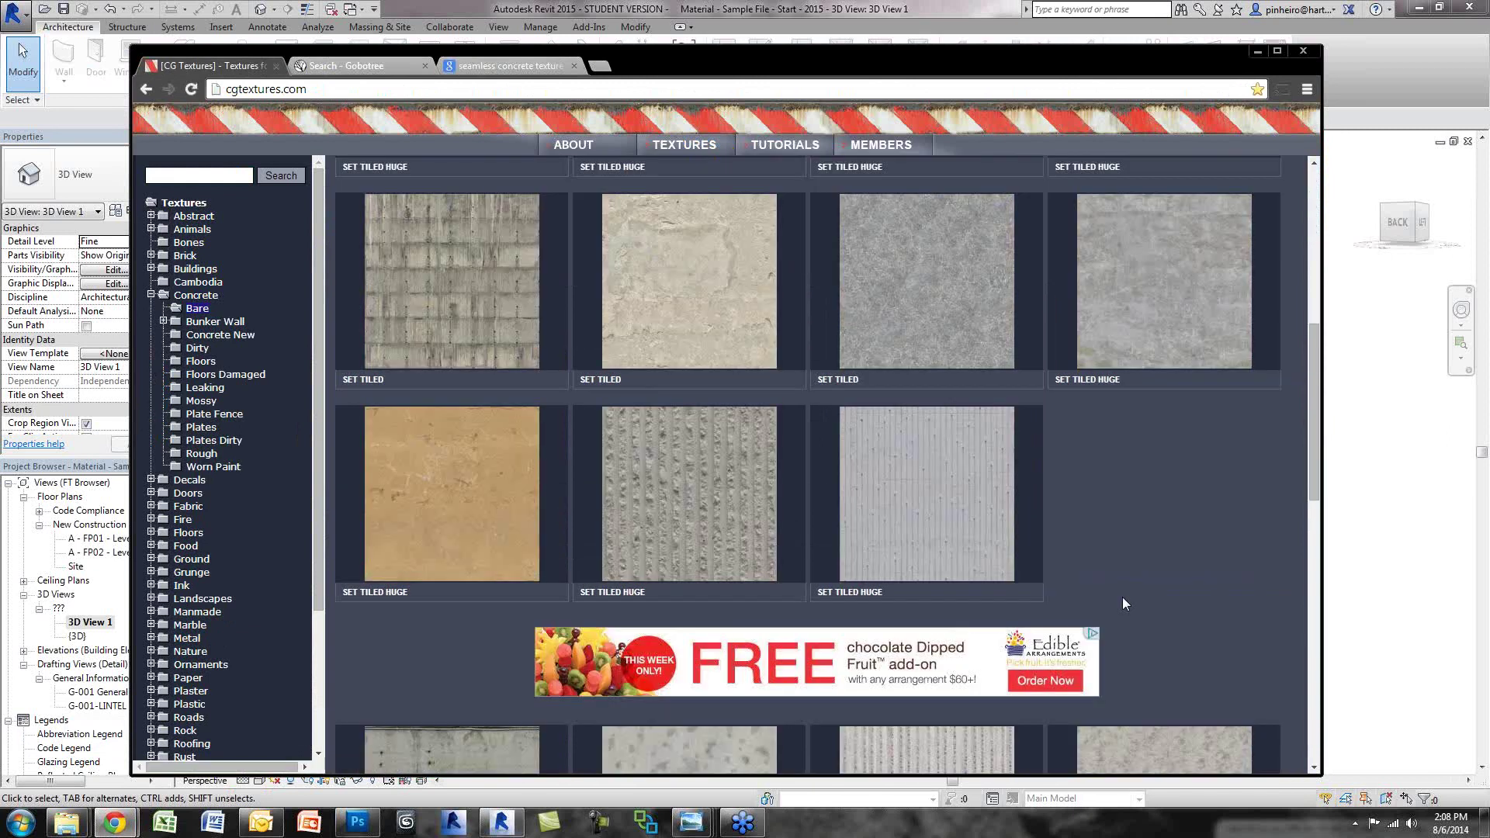
scroll(1183, 586, up, 3)
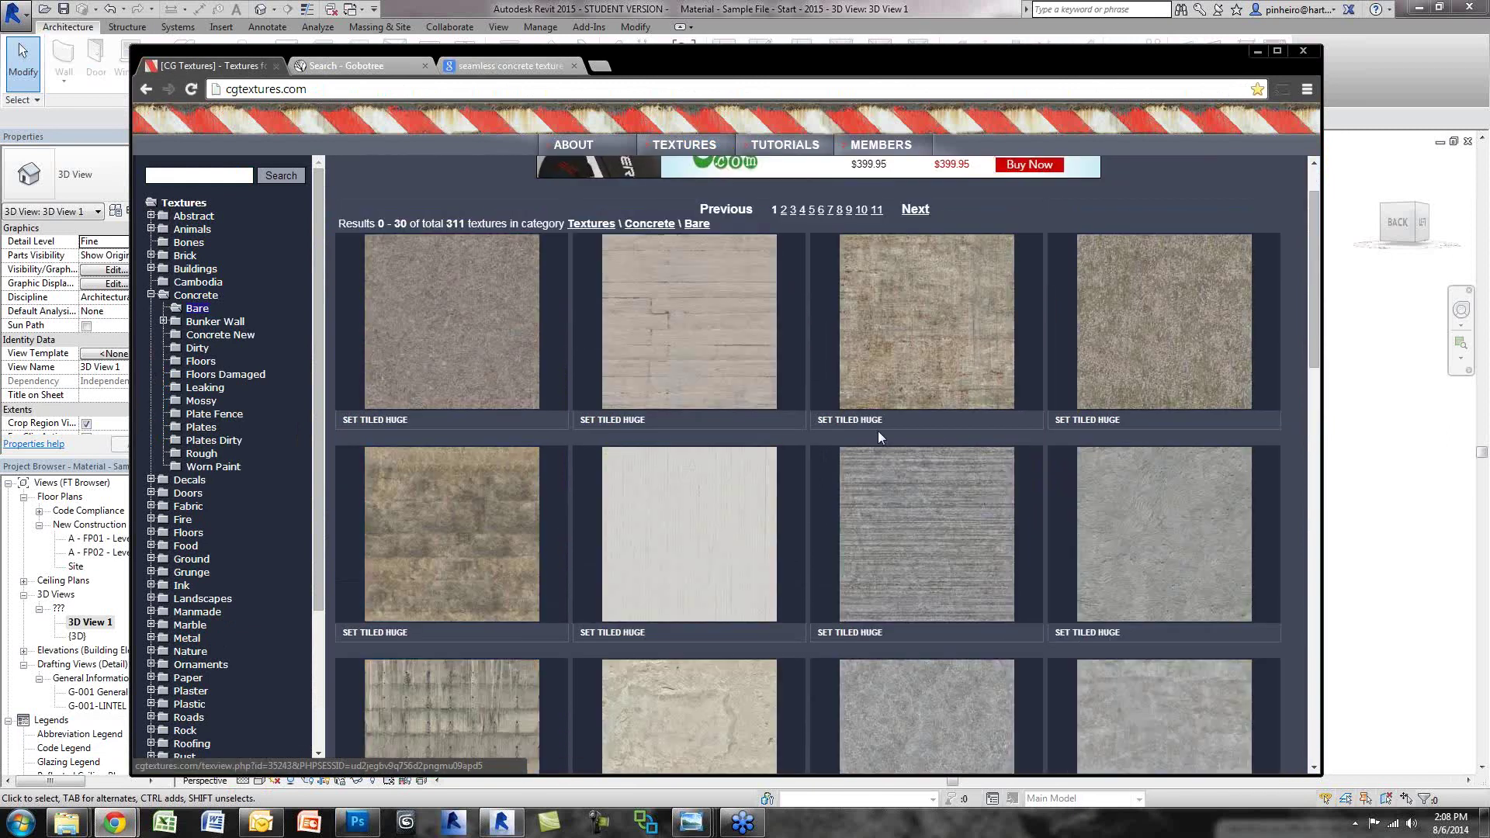
click(936, 368)
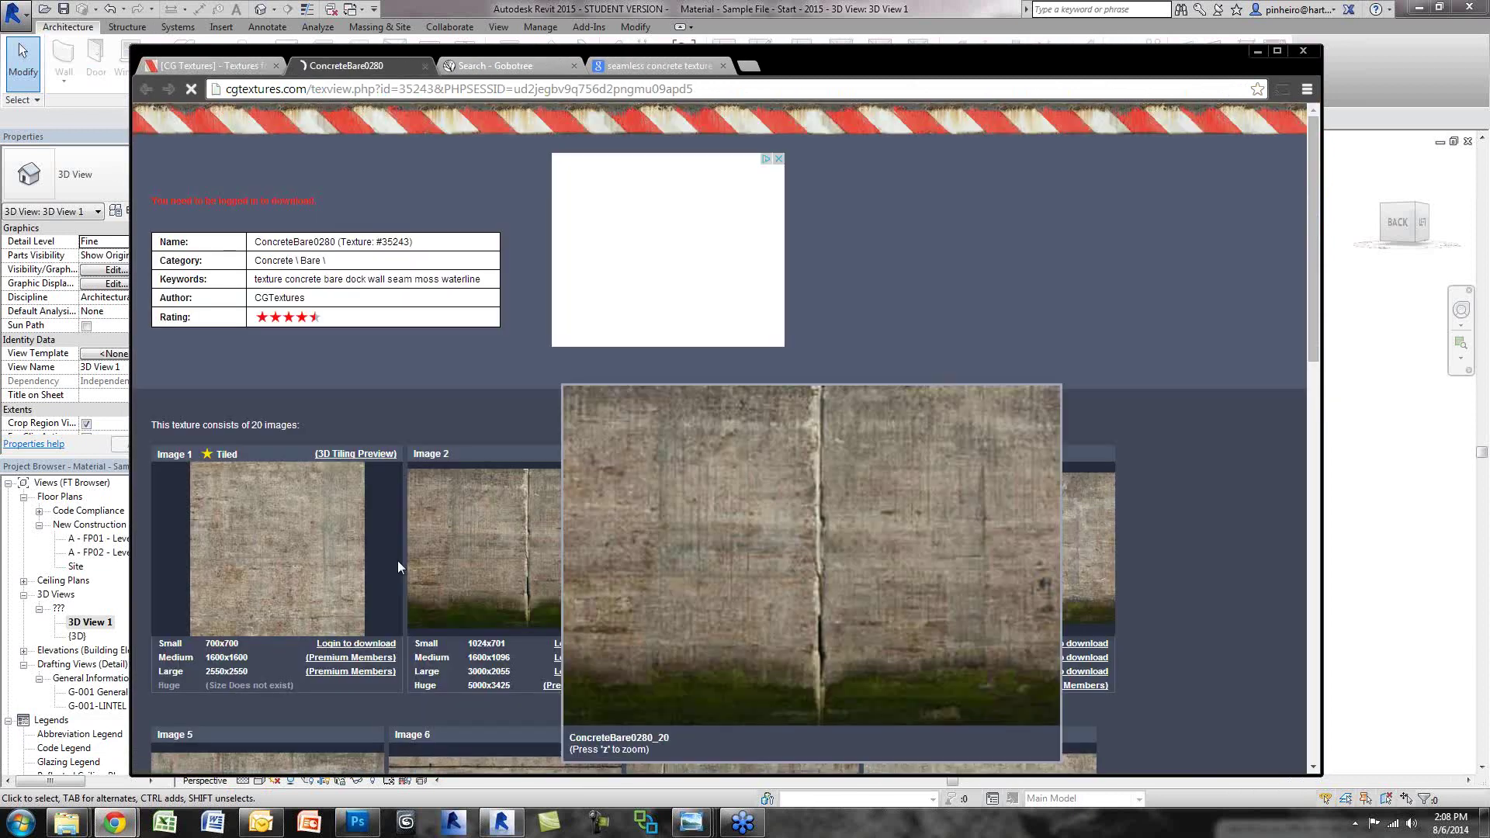
Step: Examine the images and available download sizes in the ConcreteBare0280 texture set
scroll(970, 448, down, 2)
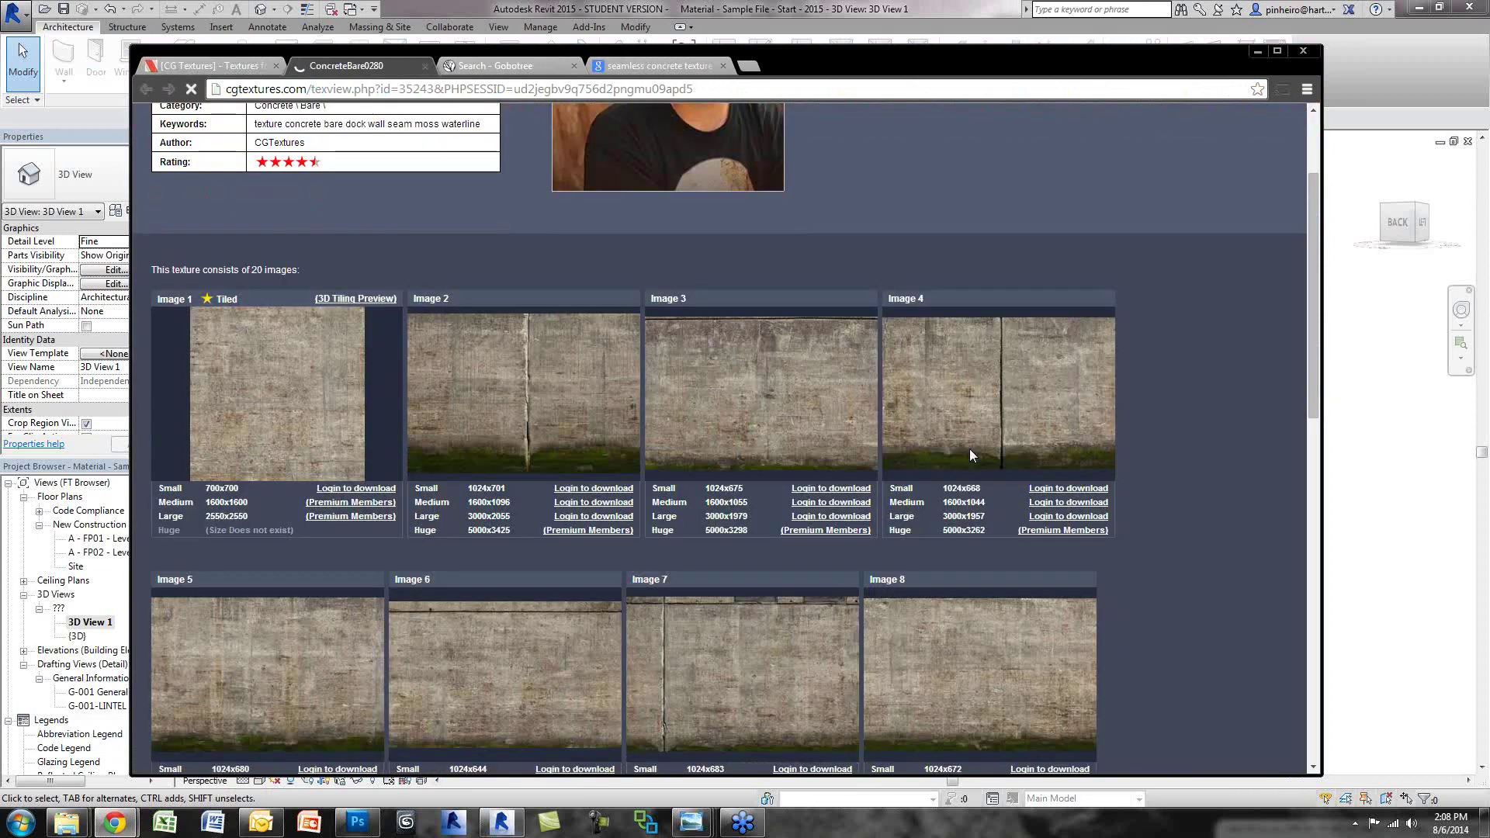
scroll(1236, 515, up, 2)
scroll(1236, 515, down, 2)
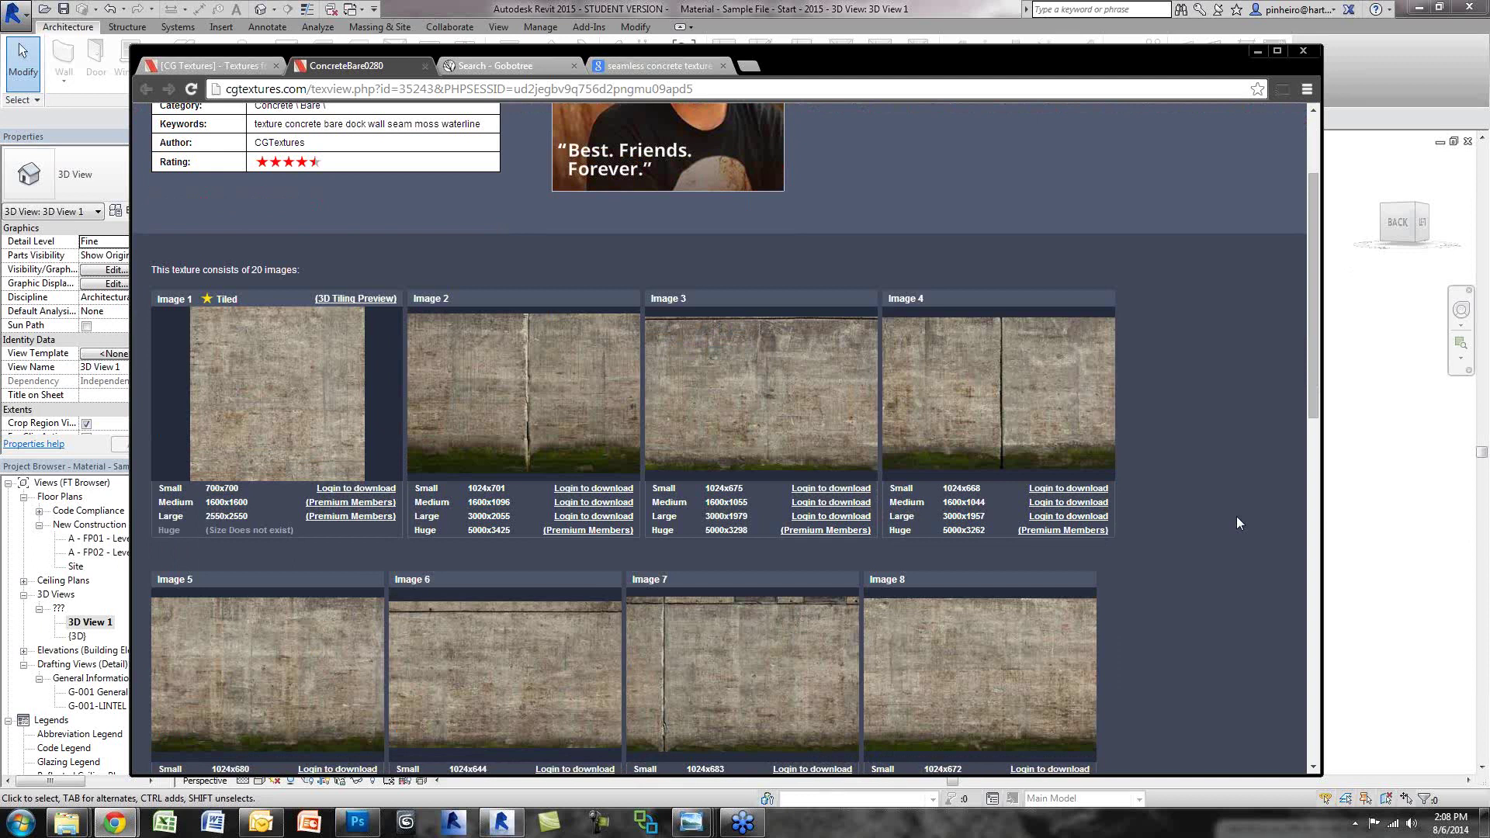
scroll(1236, 516, down, 2)
scroll(1236, 515, down, 8)
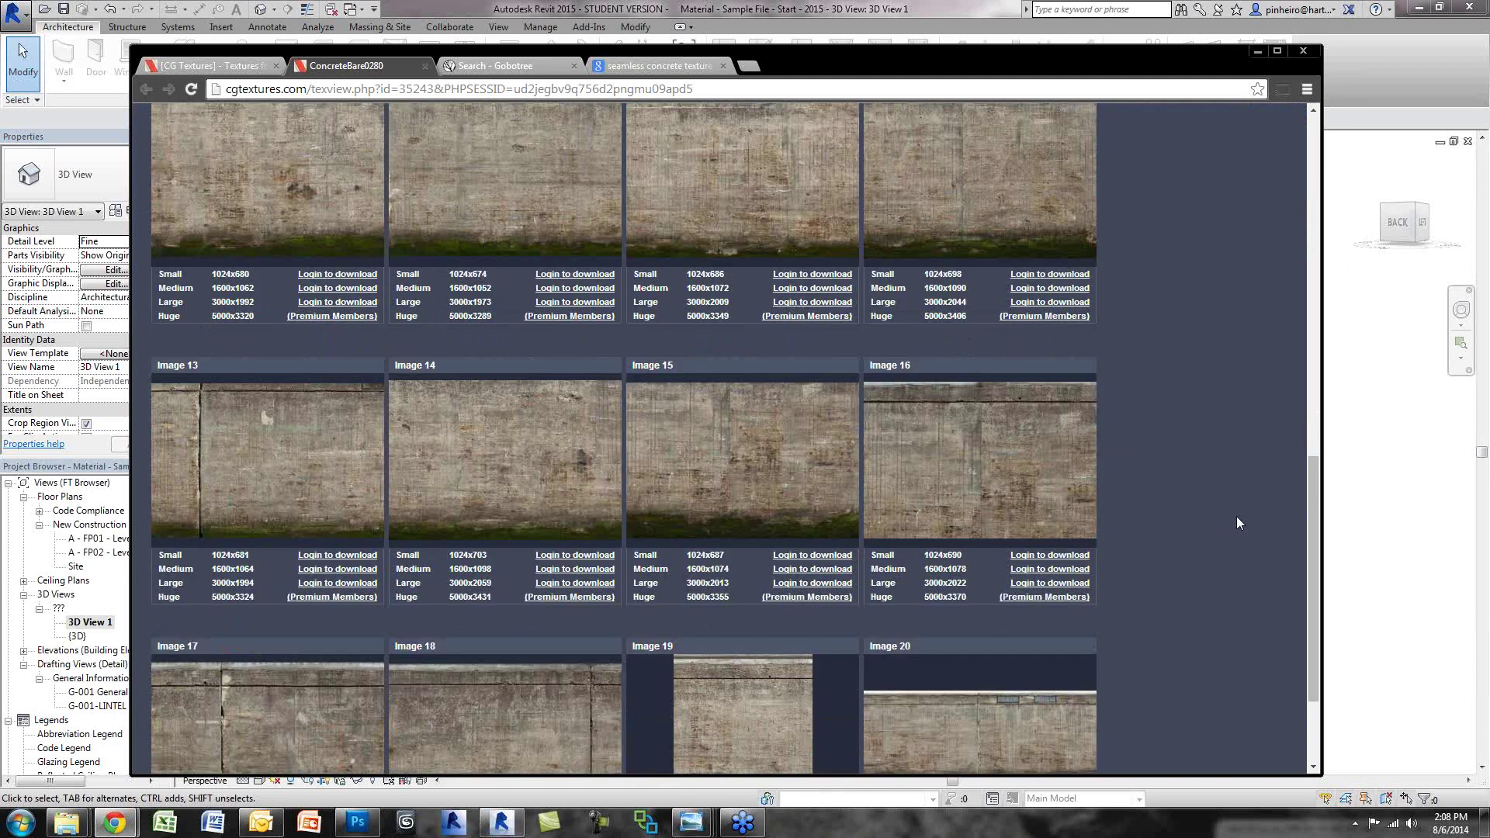
scroll(1236, 516, up, 10)
scroll(1236, 516, up, 2)
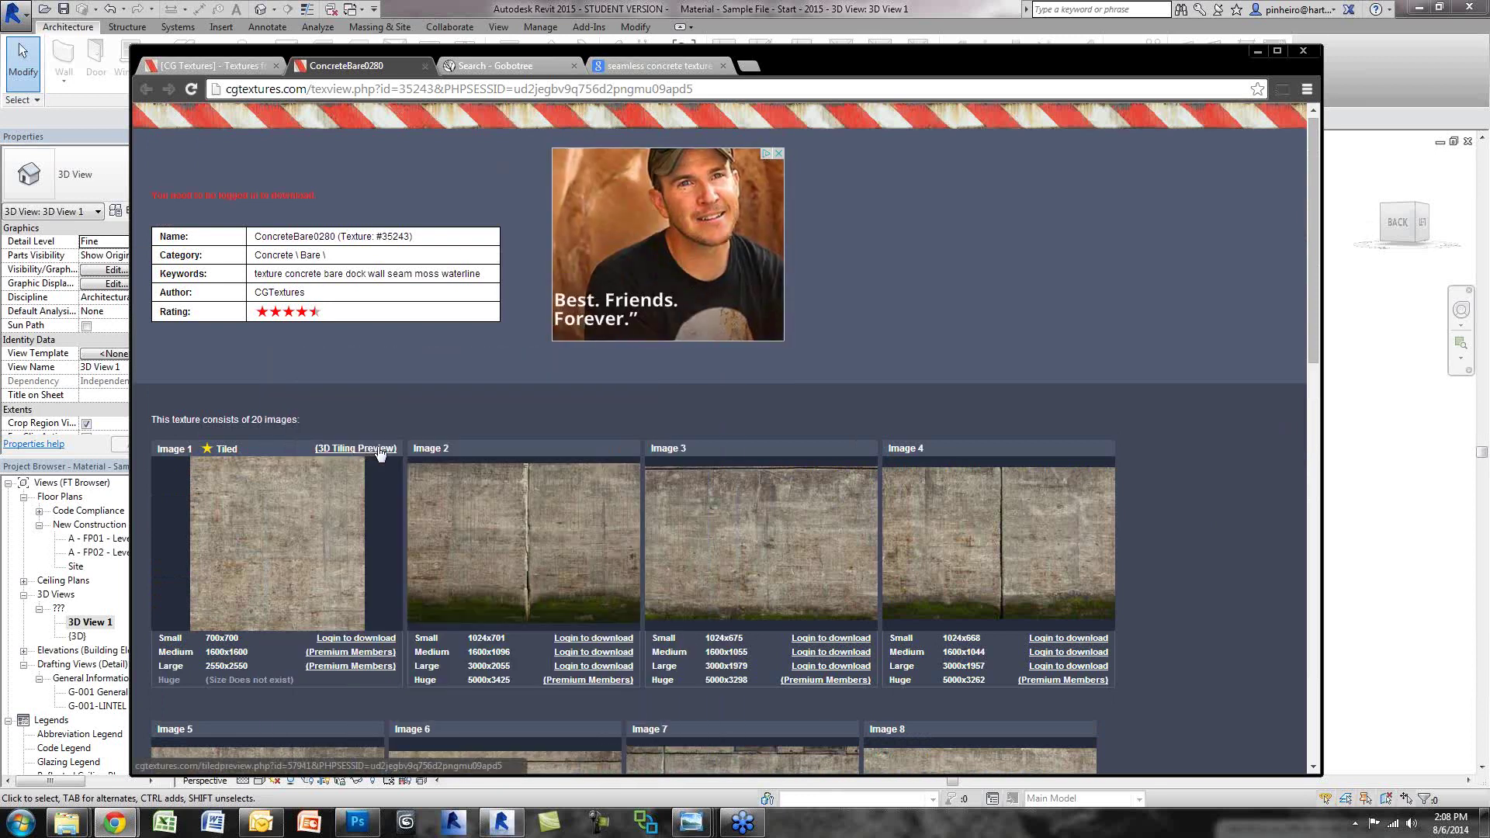
Step: Inspect how Image 1 repeats in its 3D tiling preview, and return to the texture page
click(378, 448)
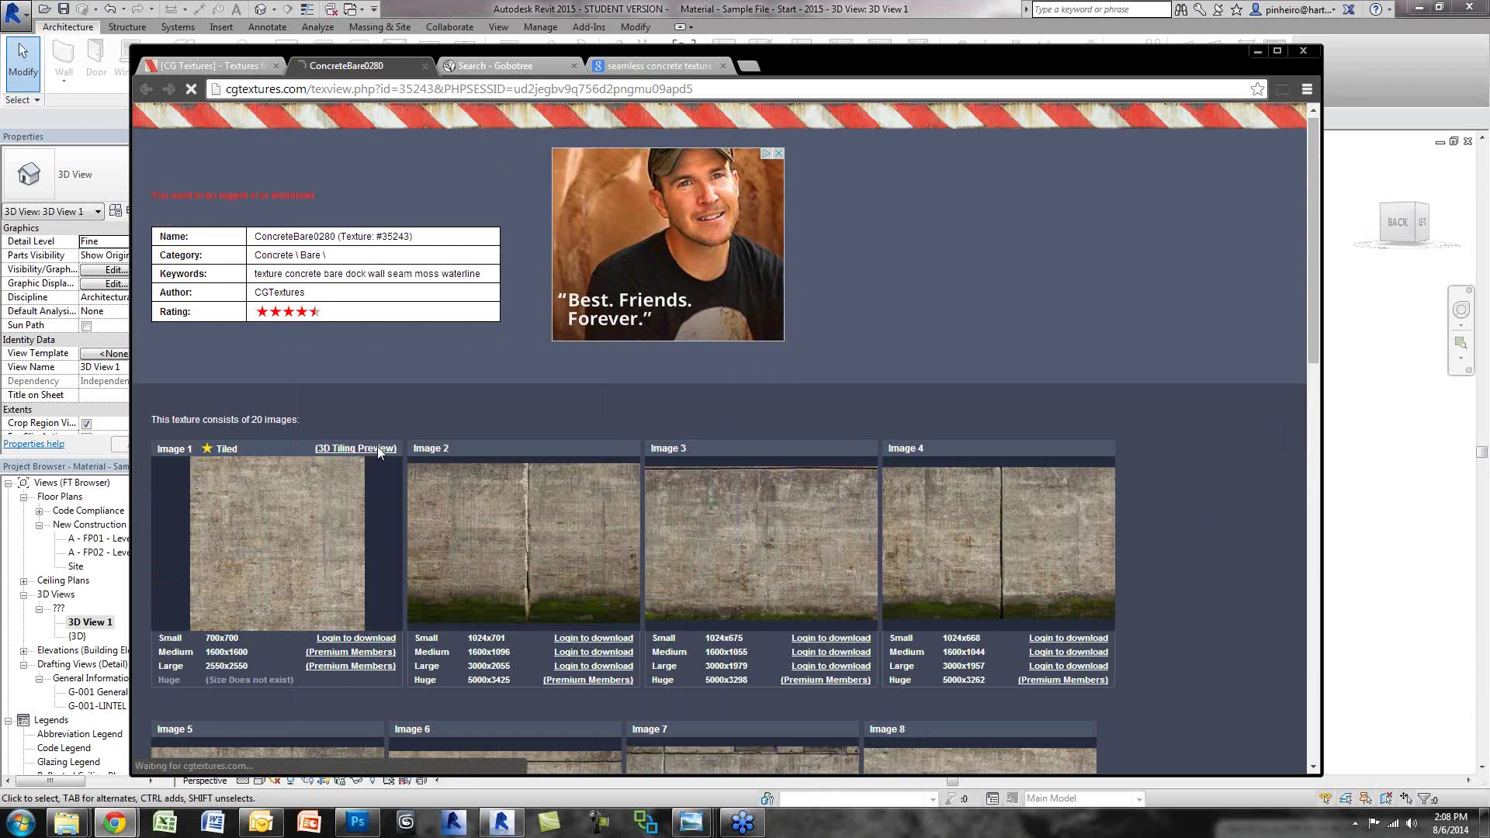
scroll(377, 453, down, 6)
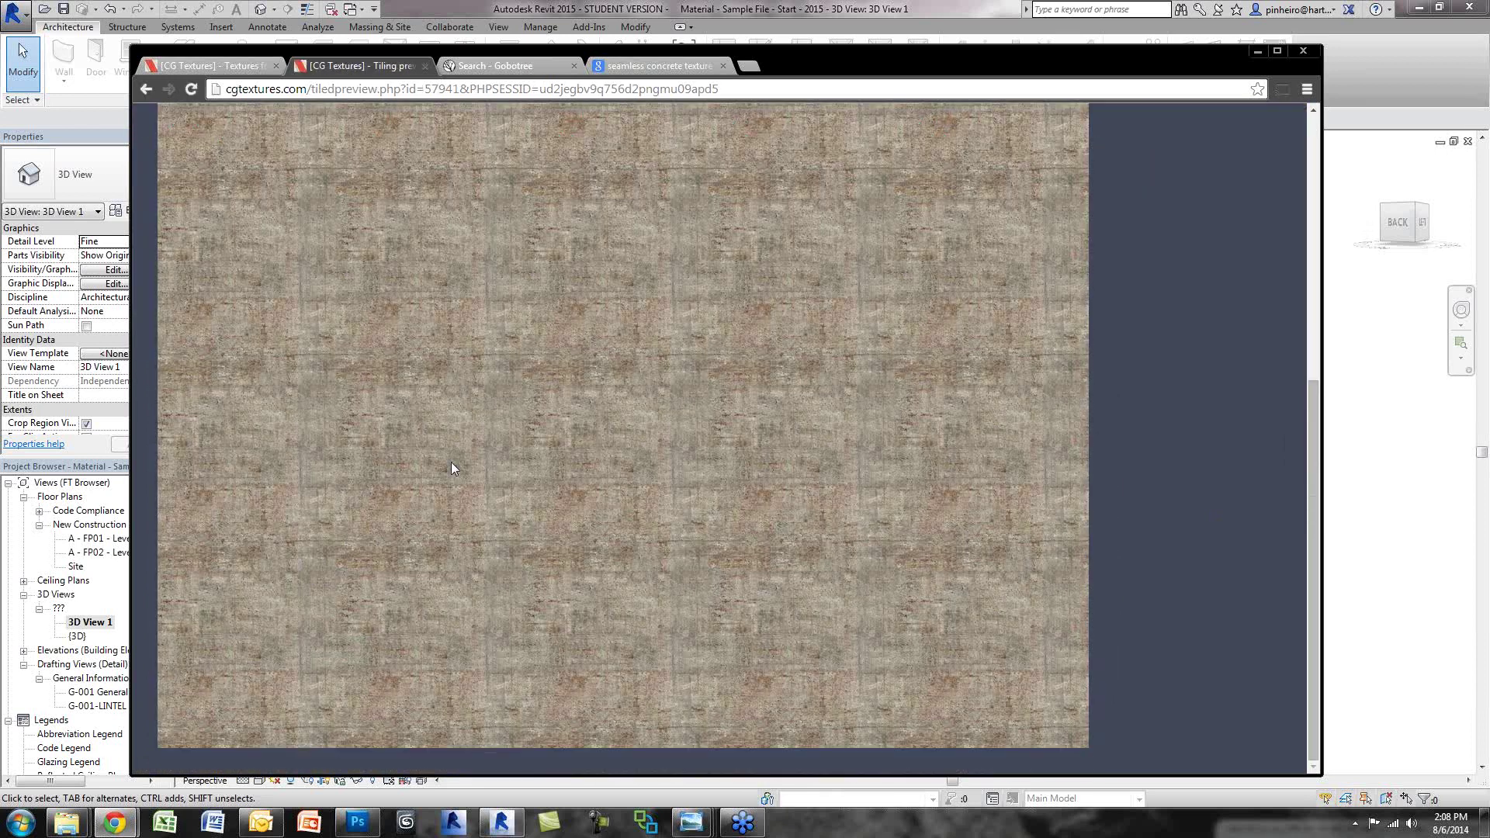
scroll(452, 468, up, 3)
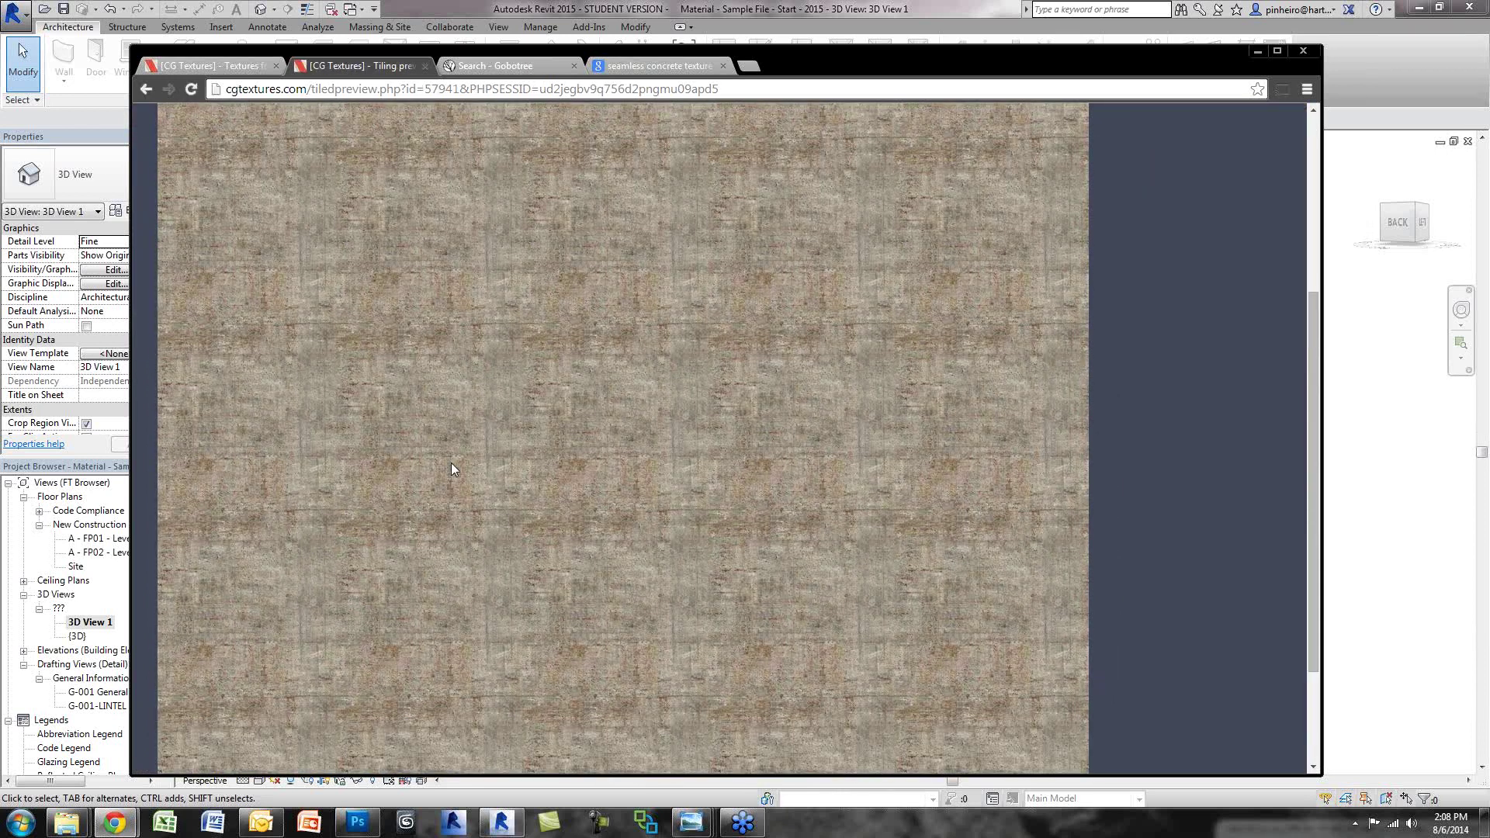
scroll(452, 464, up, 3)
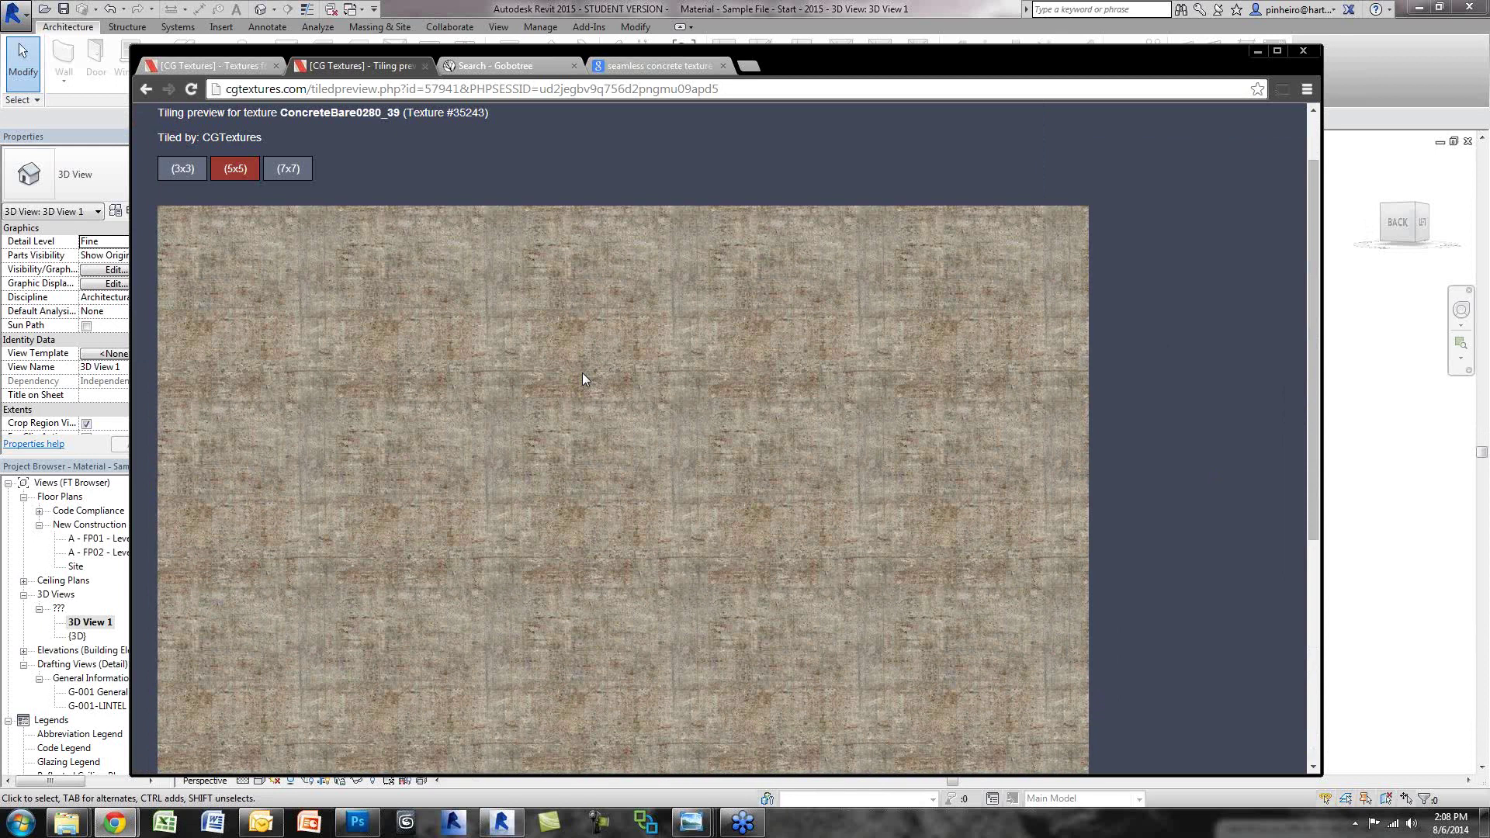
scroll(633, 435, down, 1)
scroll(681, 486, down, 2)
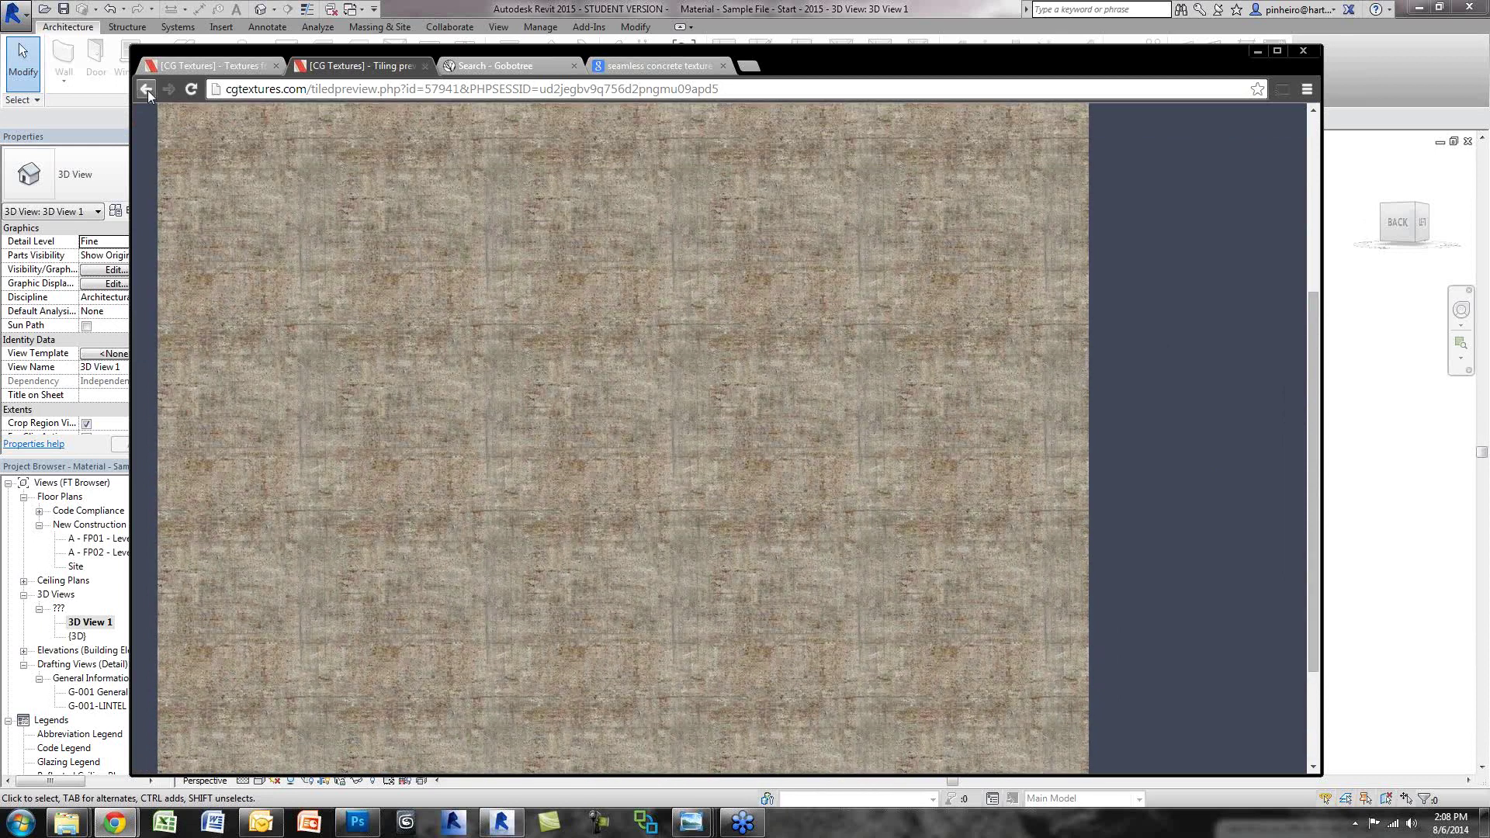
click(148, 90)
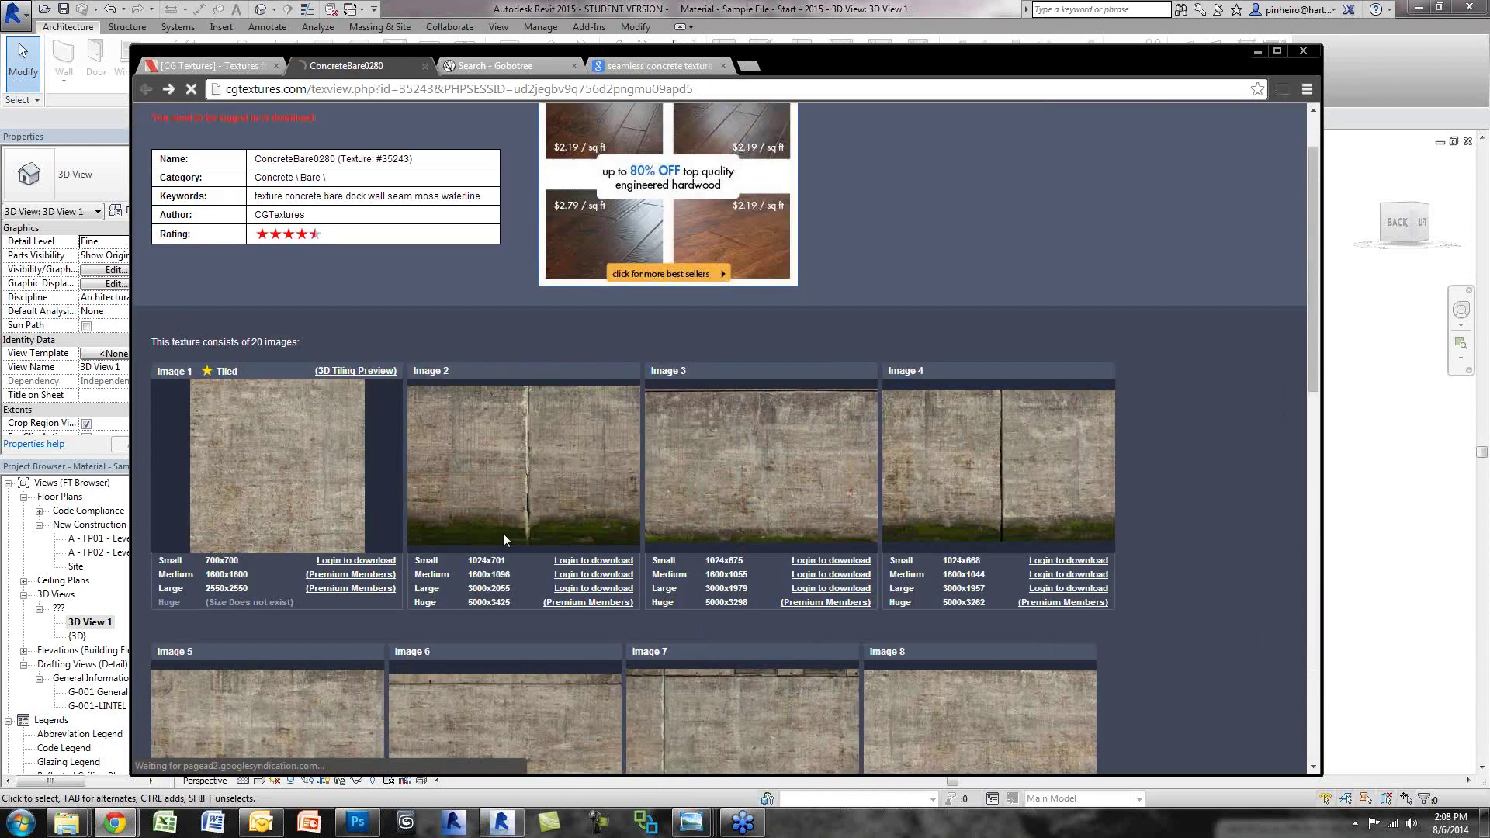
Step: Log in to CG Textures and download the small 700x700 version of the tiled Image 1
click(505, 535)
click(280, 614)
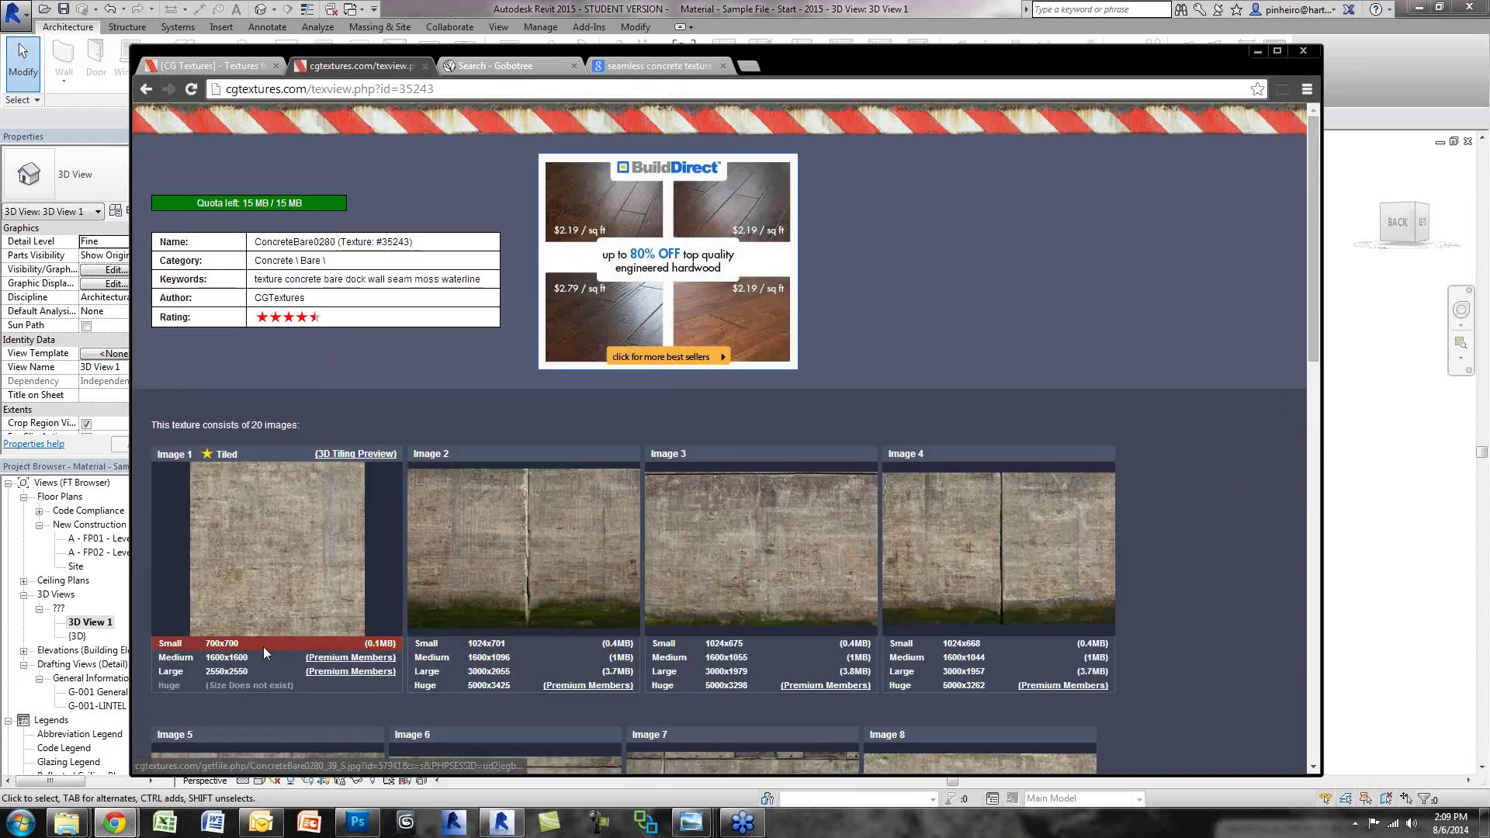
click(234, 644)
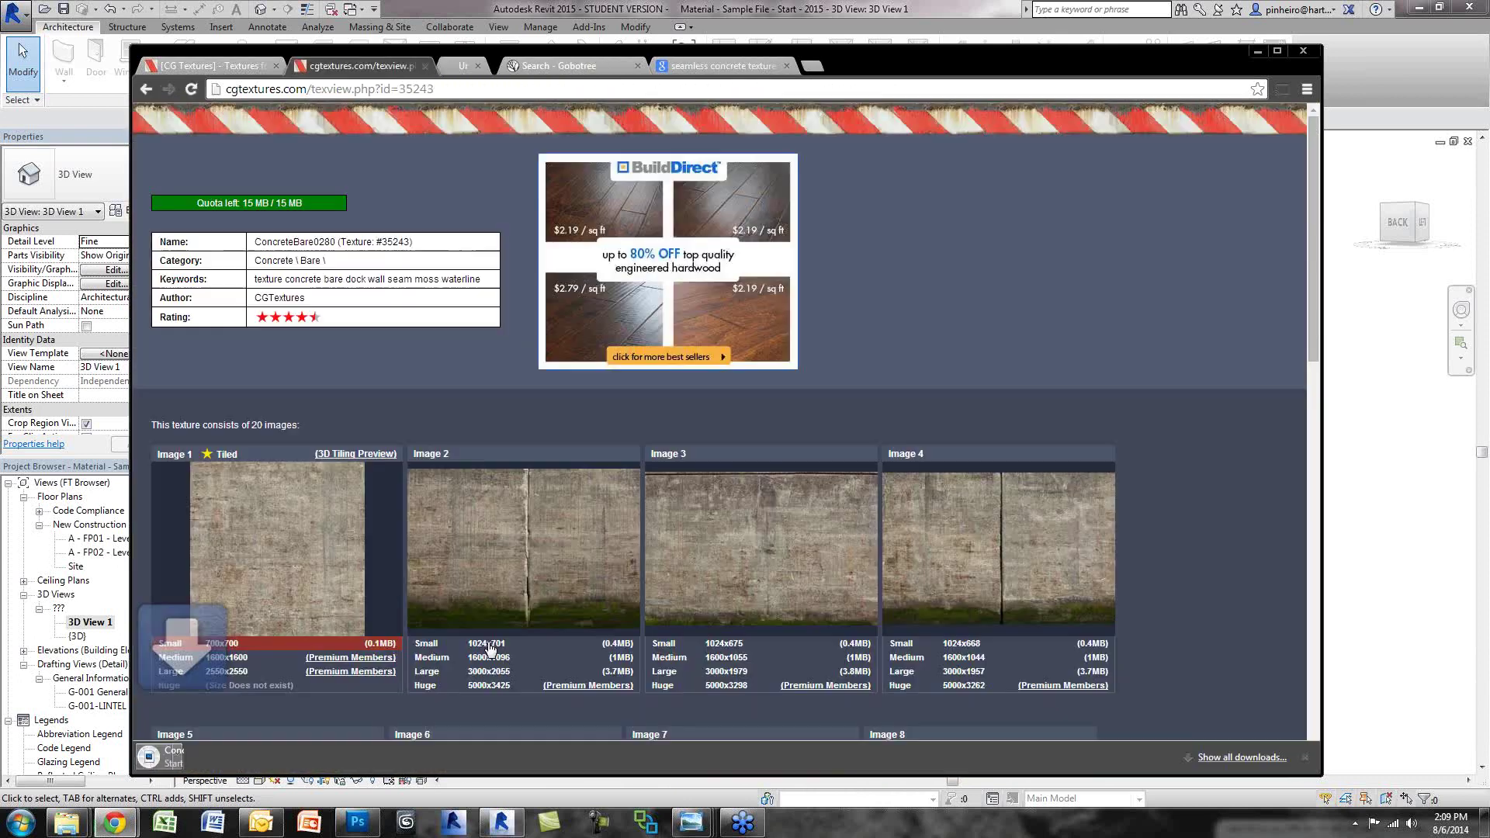
Step: Show the downloaded ConcreteBare0280_39_S image in its folder, transfer it into the desktop's Material Webinar folder, and close the file window
click(288, 756)
click(386, 708)
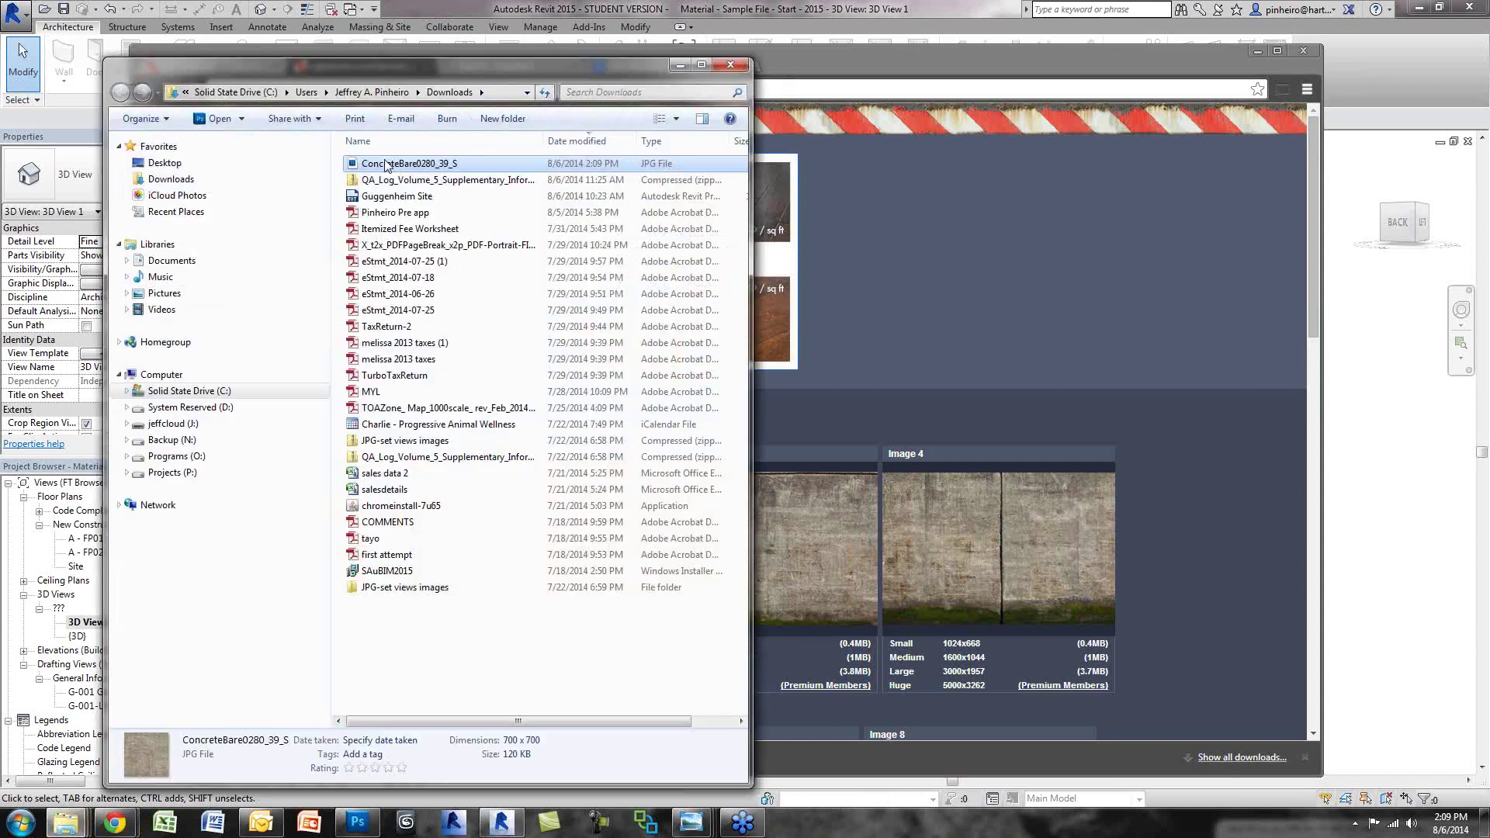
right_click(364, 165)
click(404, 479)
click(155, 164)
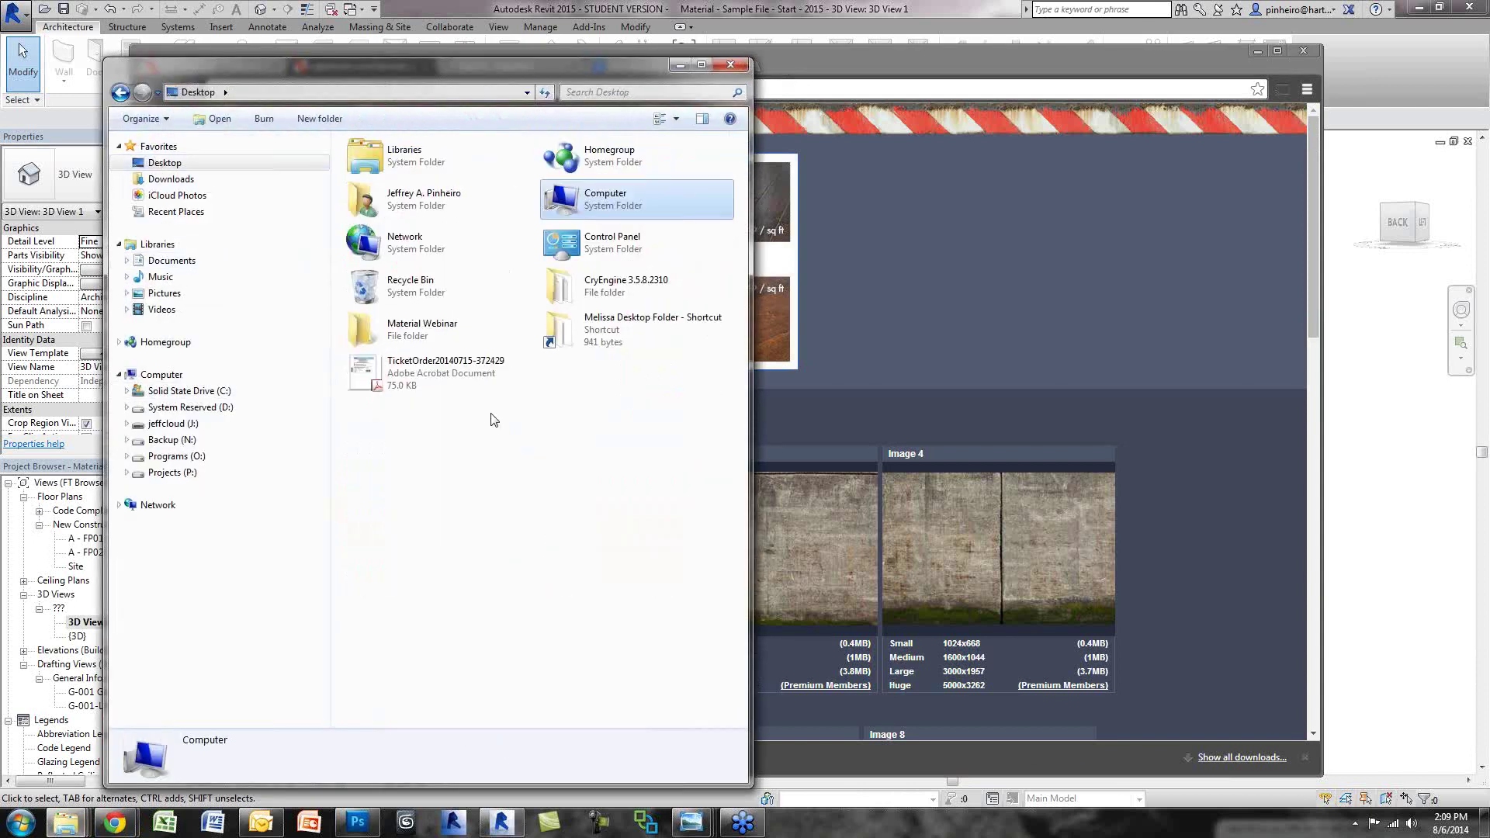
double_click(438, 340)
right_click(461, 385)
click(528, 505)
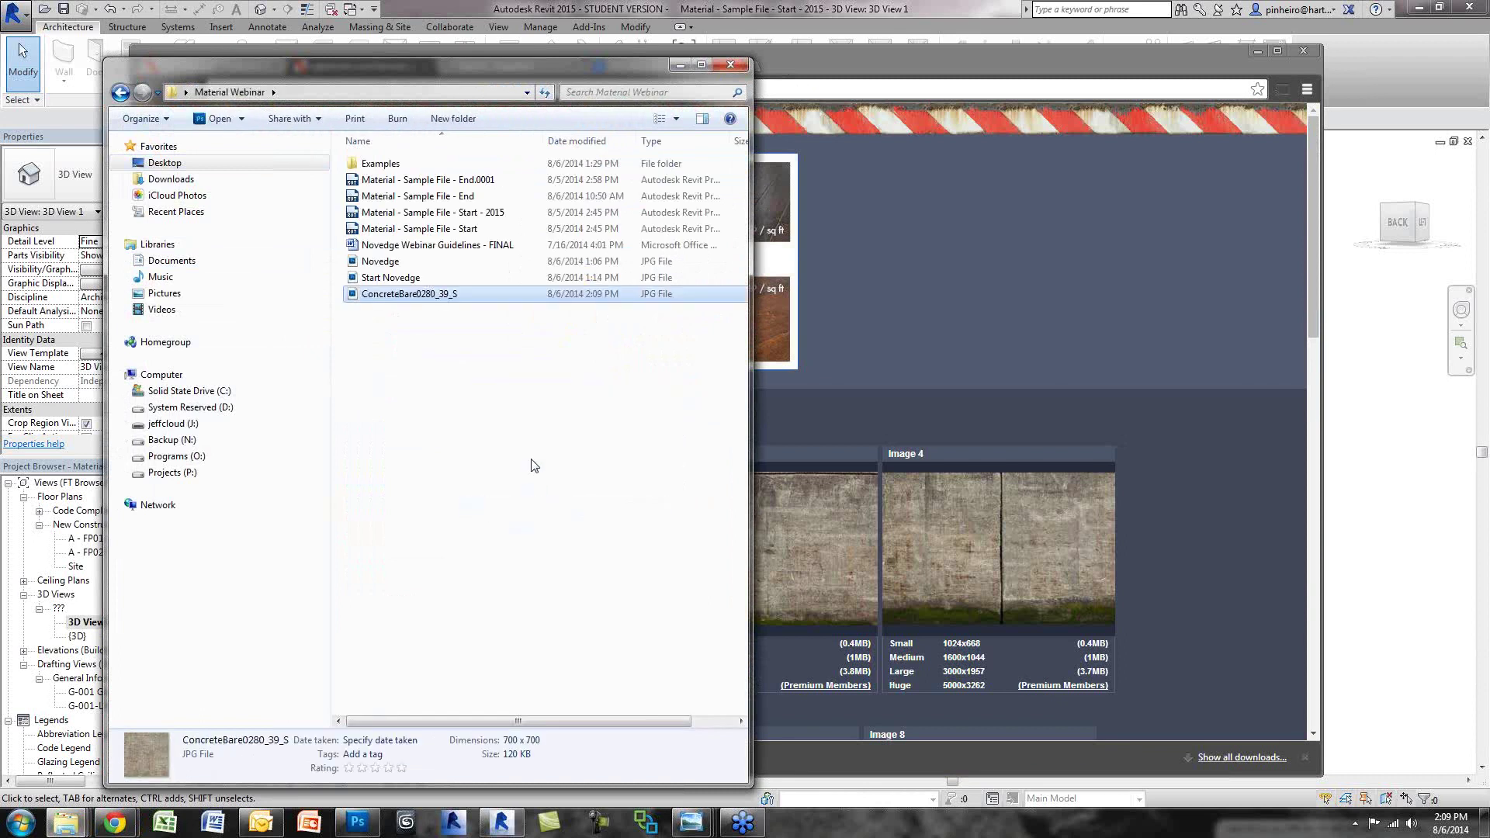
click(414, 302)
click(730, 65)
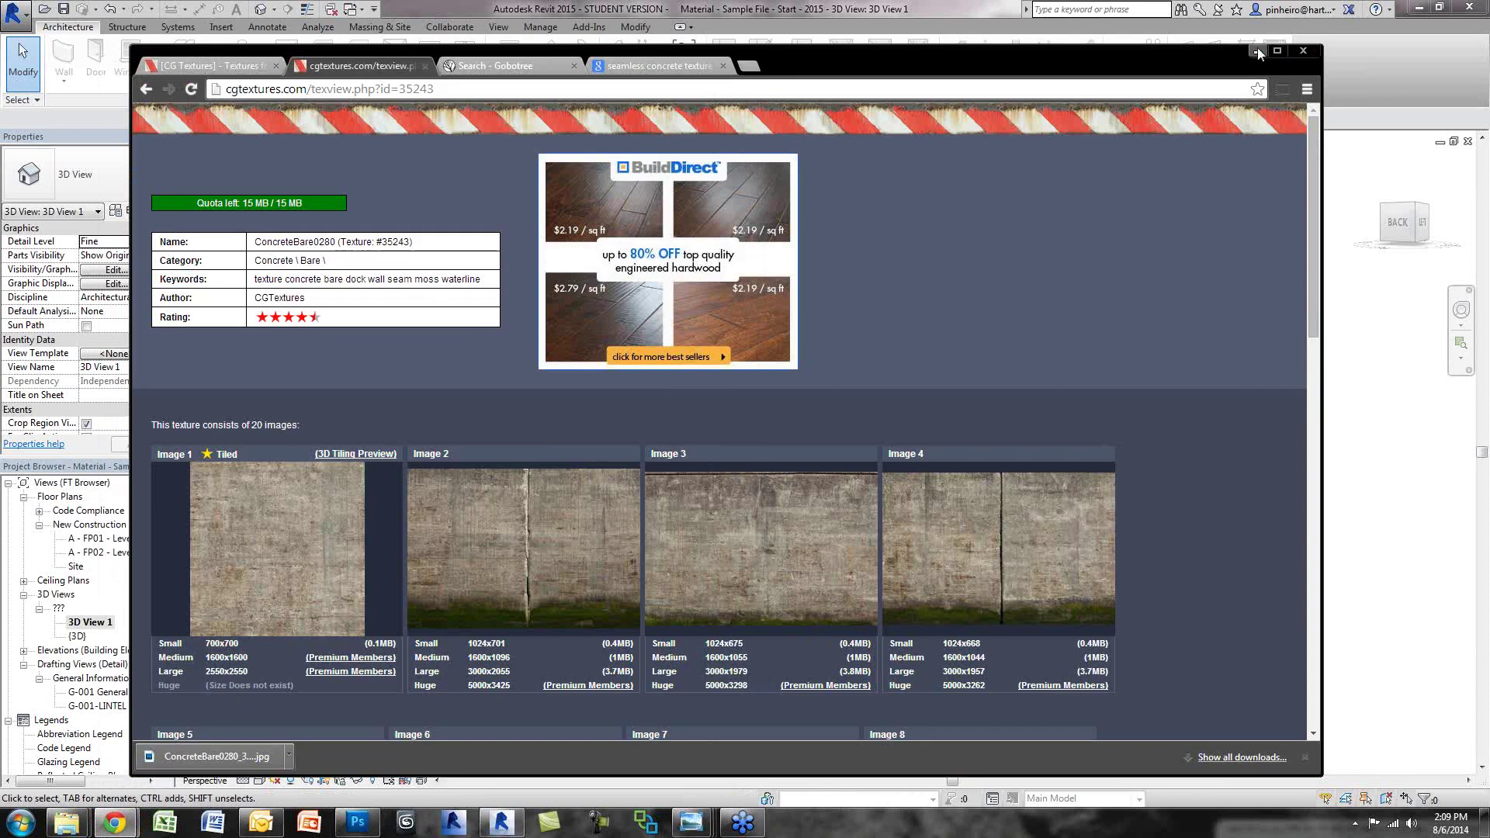
Step: Return to the Revit model and select the room's floor and walls together, filtering the selection down to the floor only
click(1258, 49)
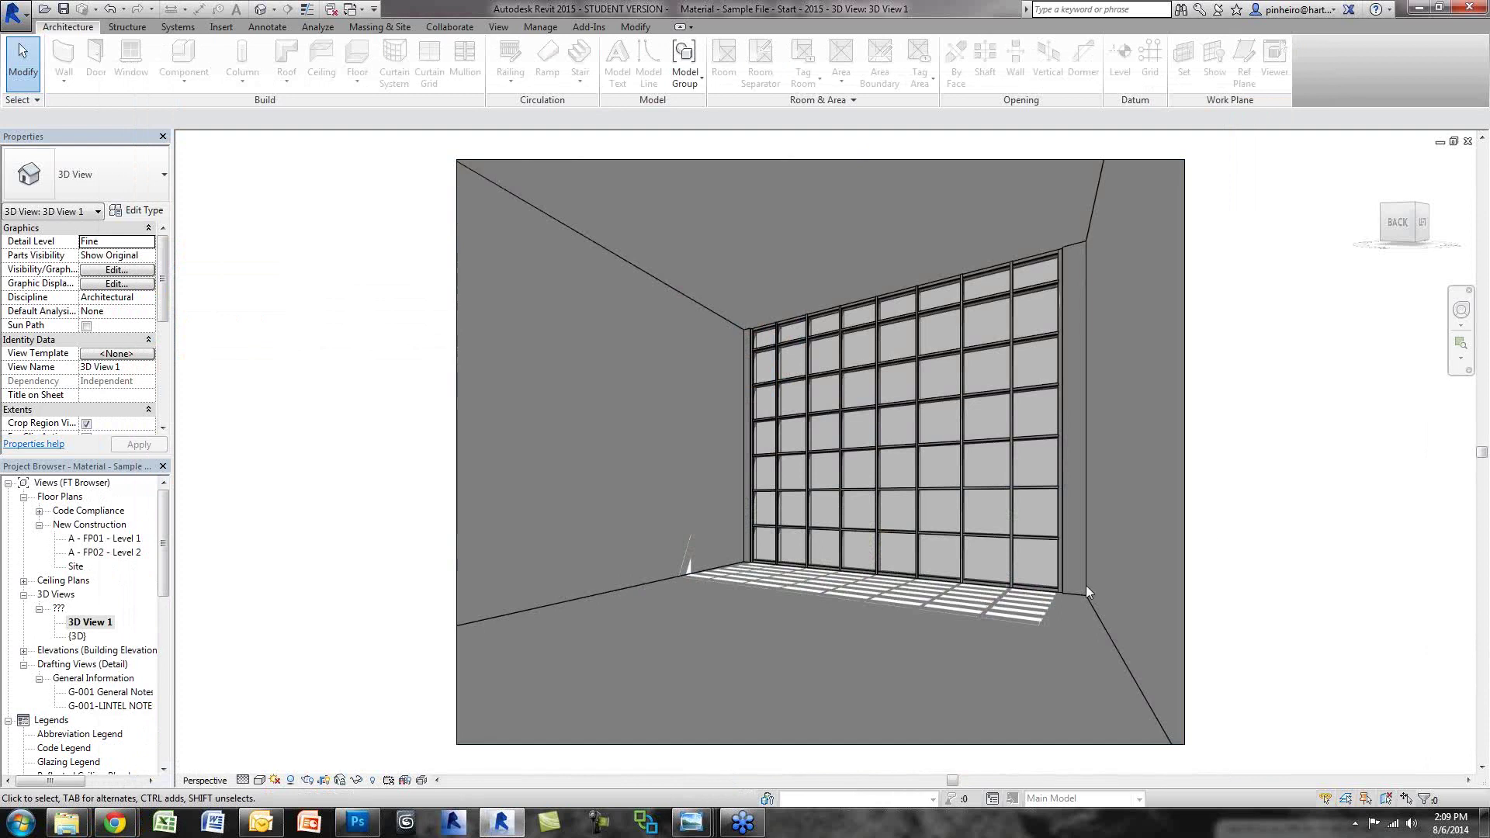
key(Tab)
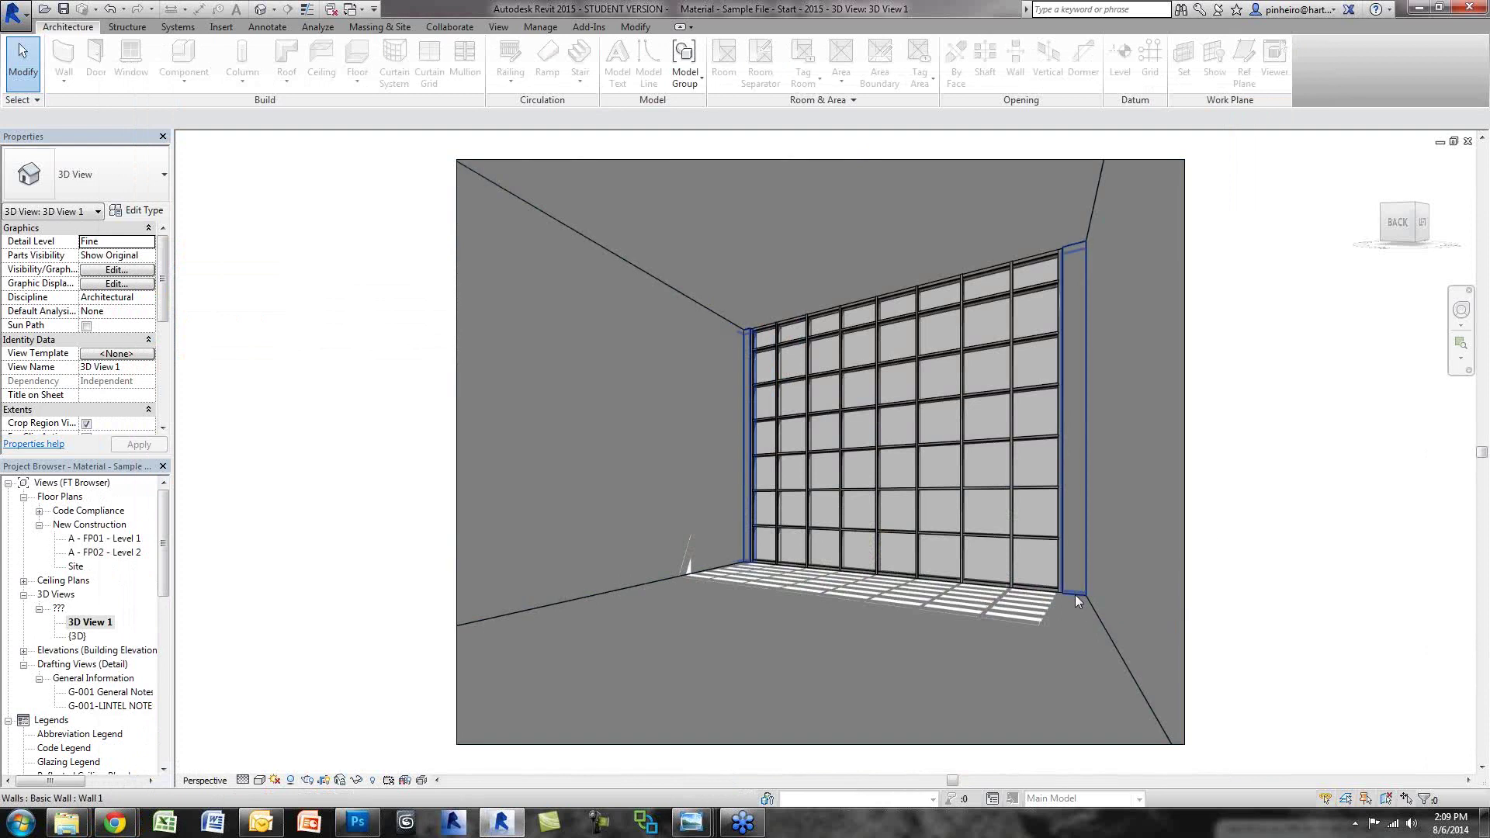
click(1083, 602)
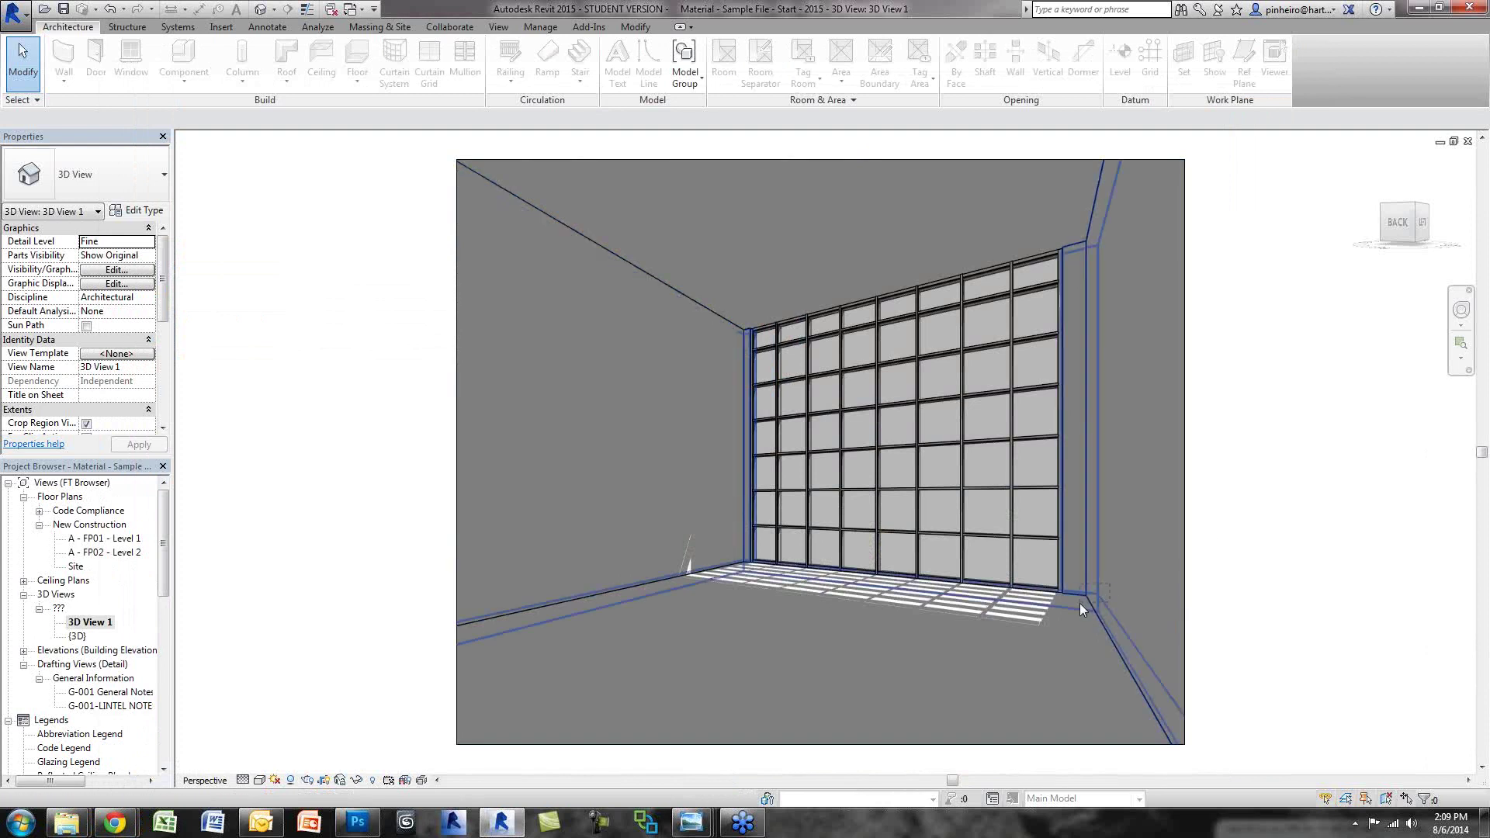
drag(793, 310, 635, 100)
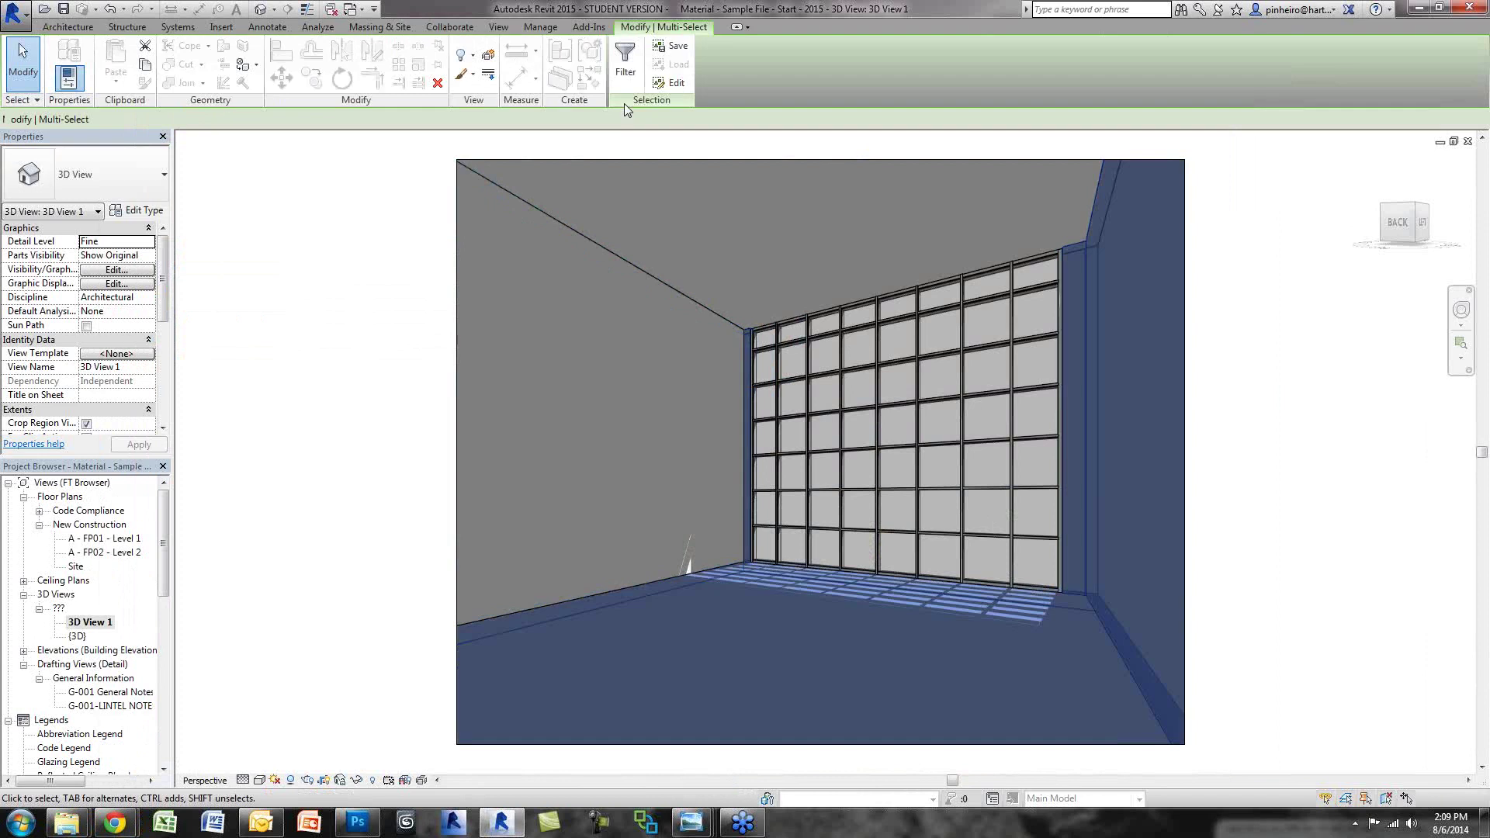
click(625, 63)
click(606, 310)
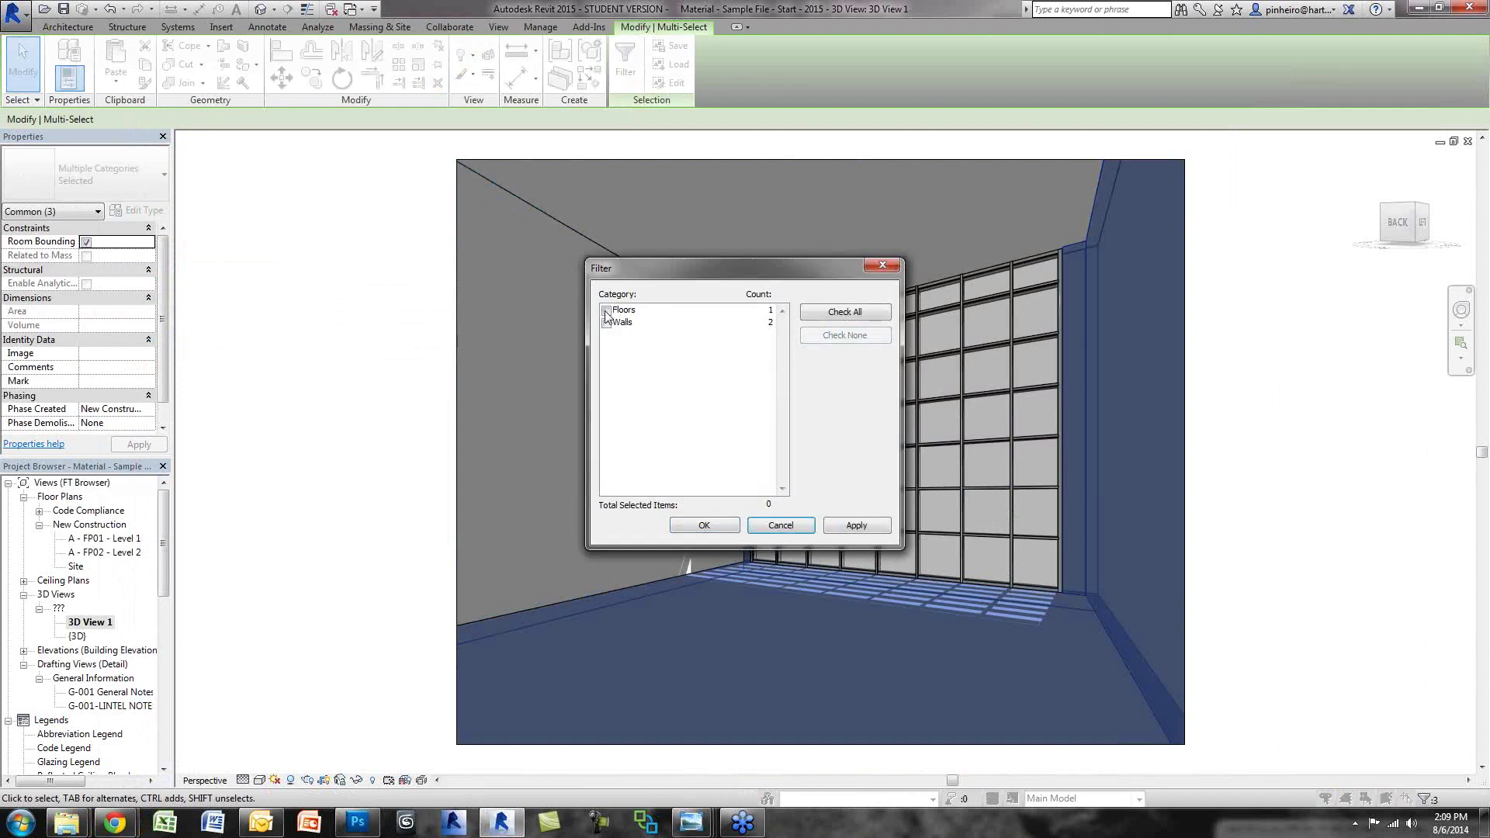
click(698, 525)
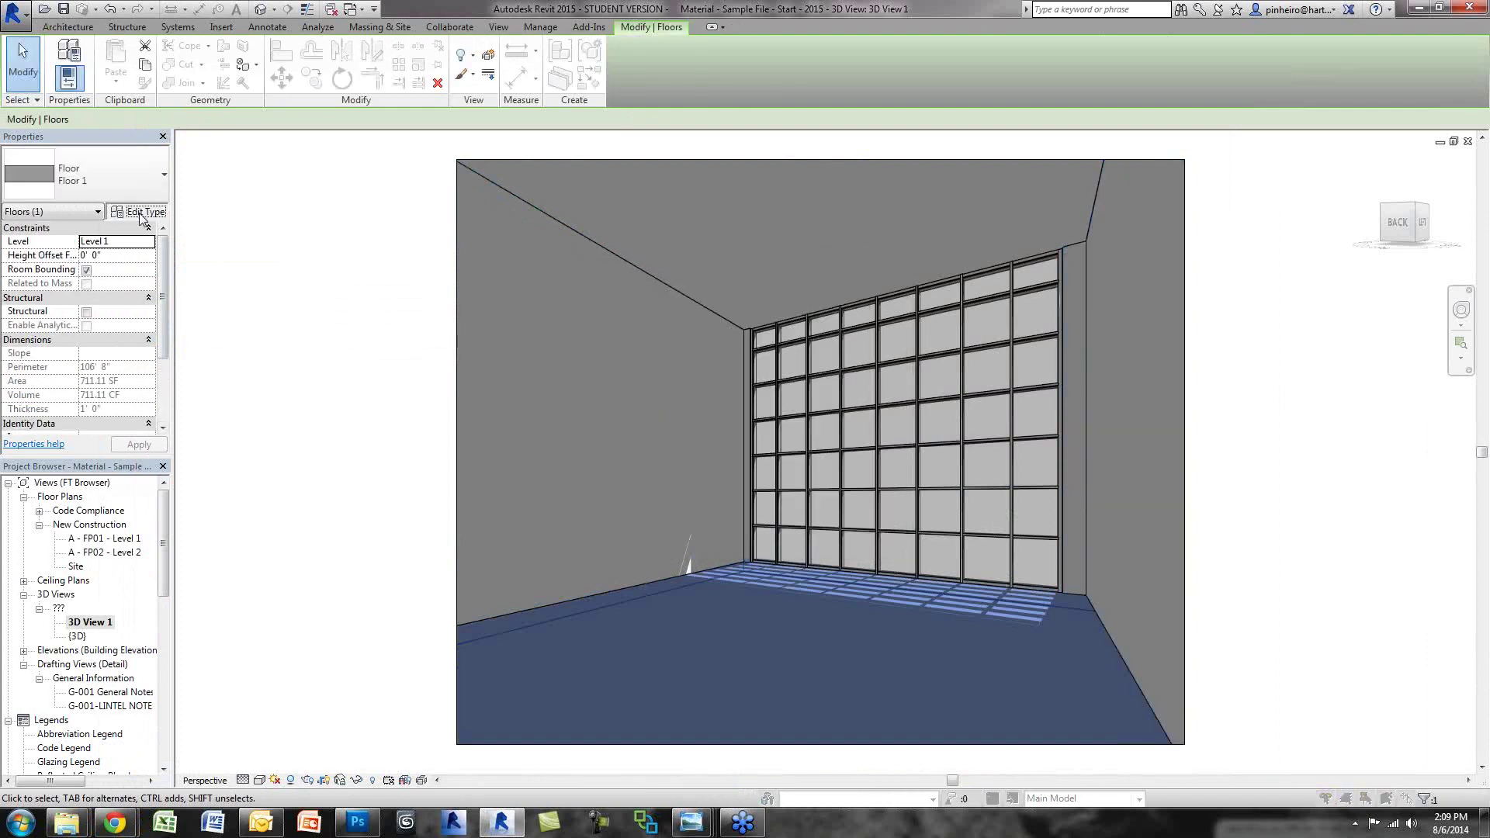
Step: Open the Floor 1 type's structure for editing and bring up the material choices for its Structure [1] layer
click(138, 210)
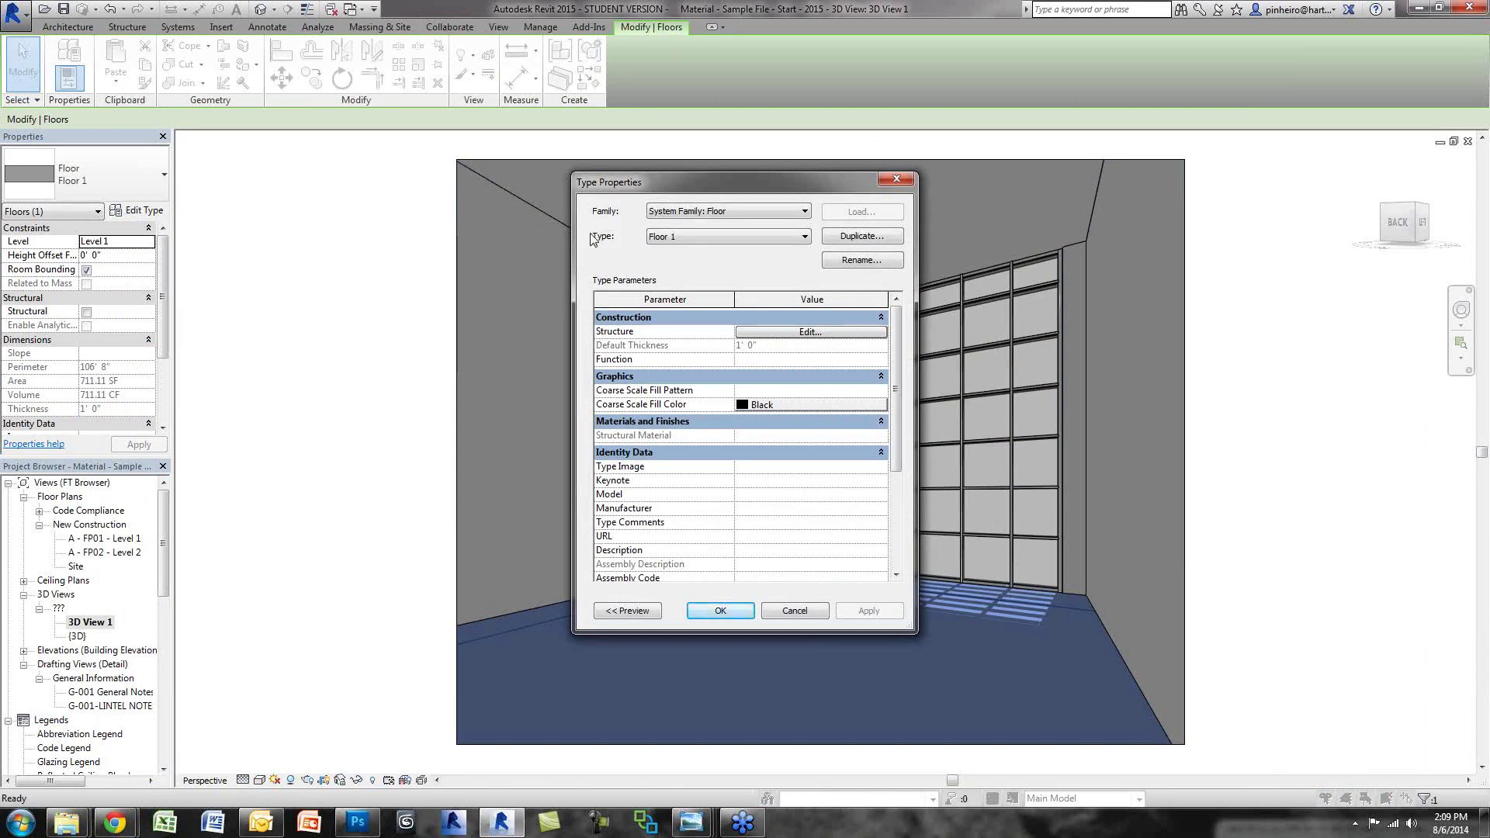
drag(662, 185, 282, 156)
drag(532, 603, 556, 654)
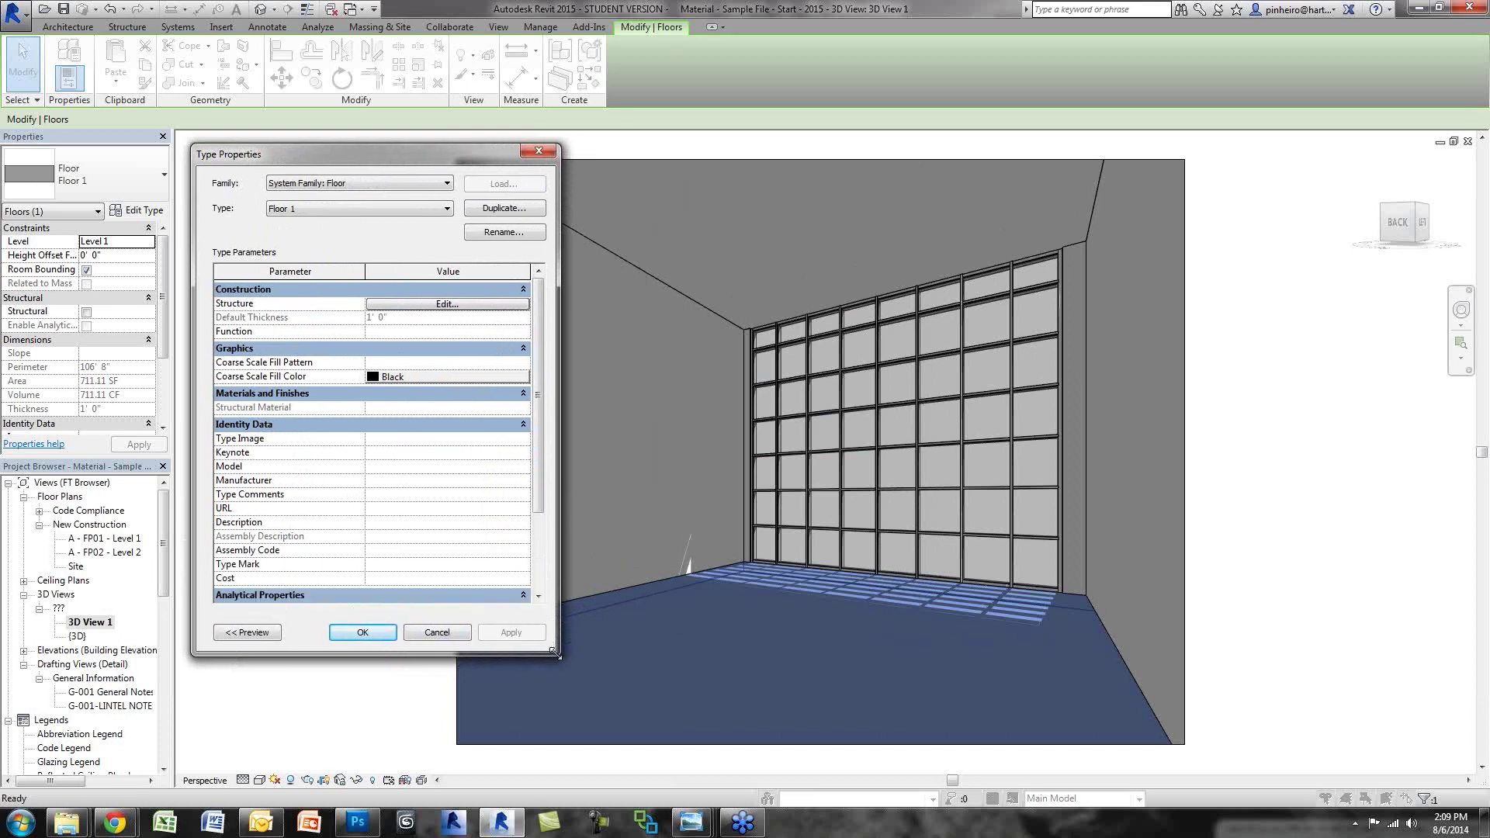
click(388, 305)
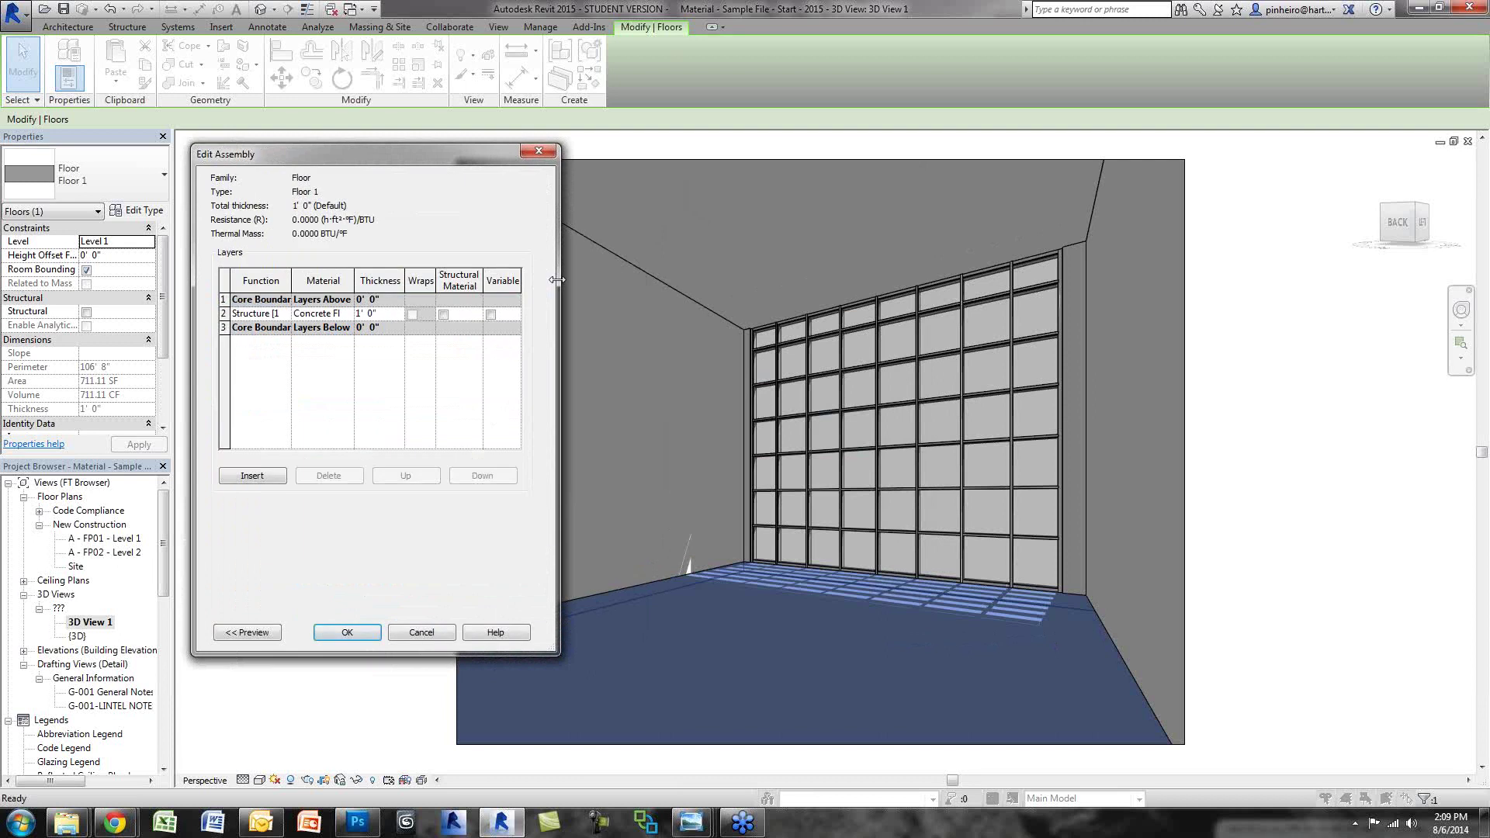
drag(558, 279, 689, 279)
click(364, 313)
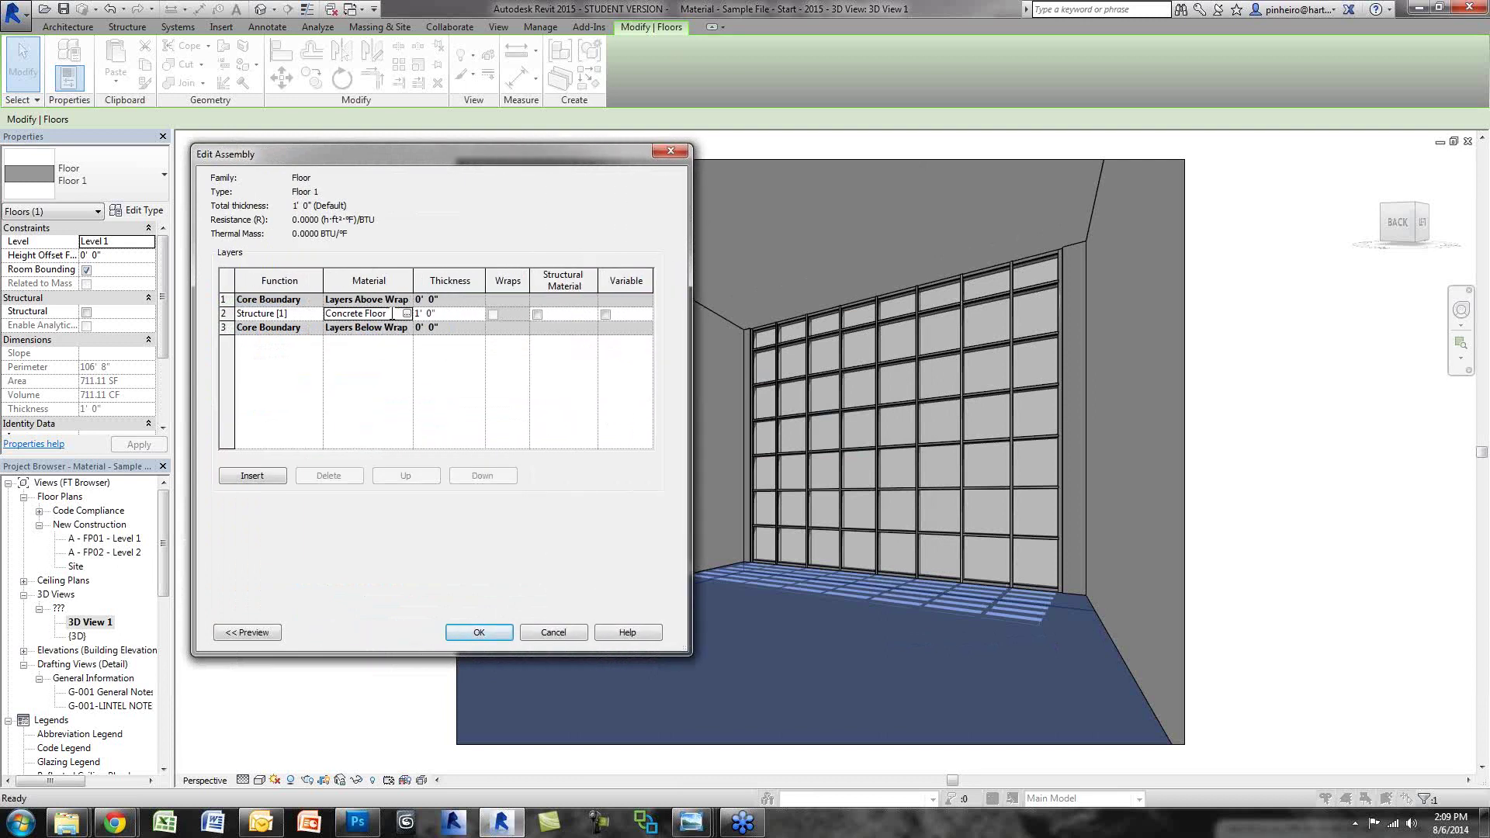
click(407, 313)
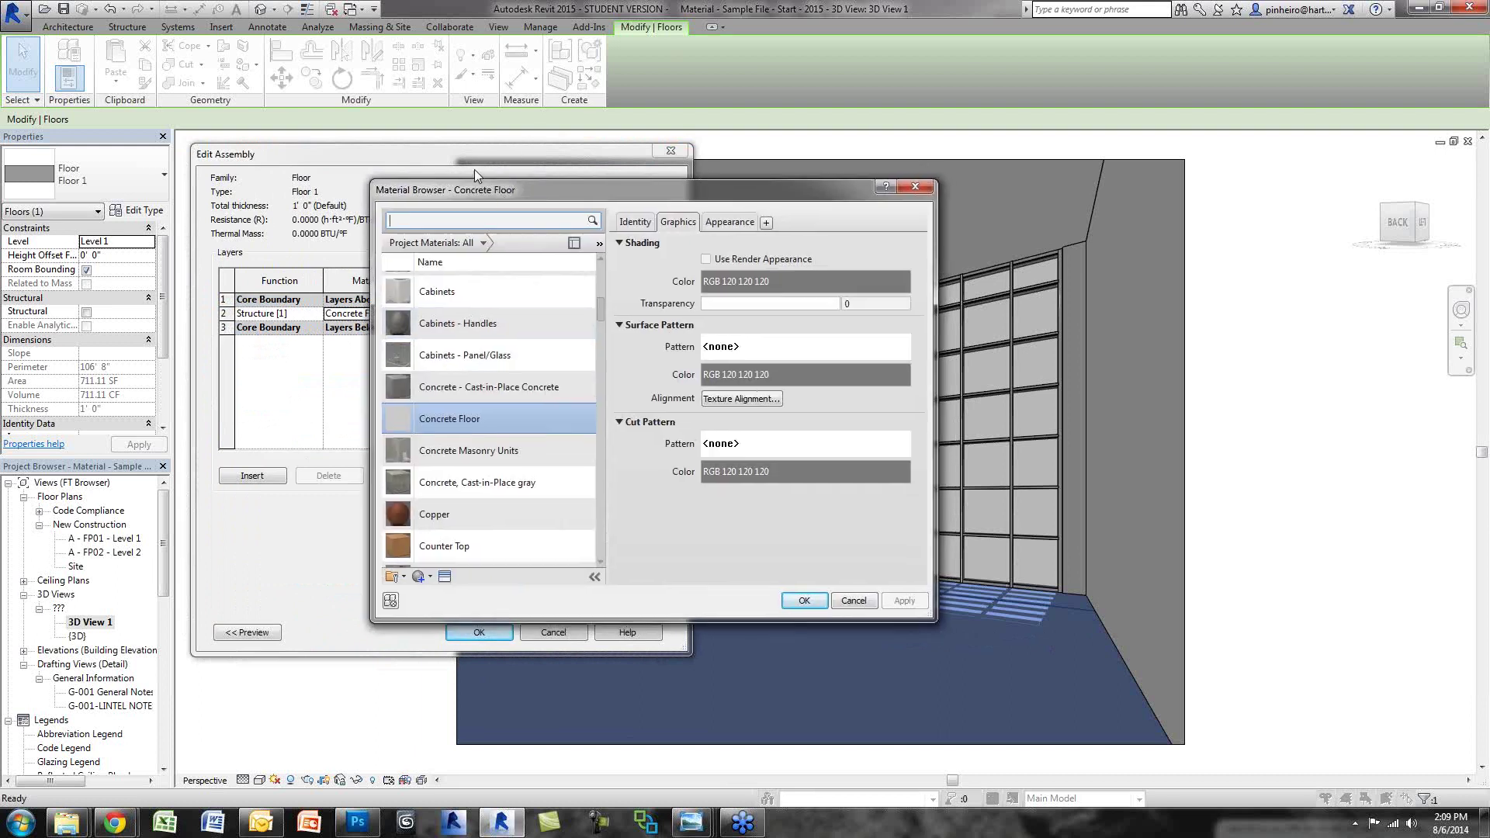
Step: Create a new material and rename it Polished Concrete Floor
drag(880, 557, 997, 708)
click(360, 666)
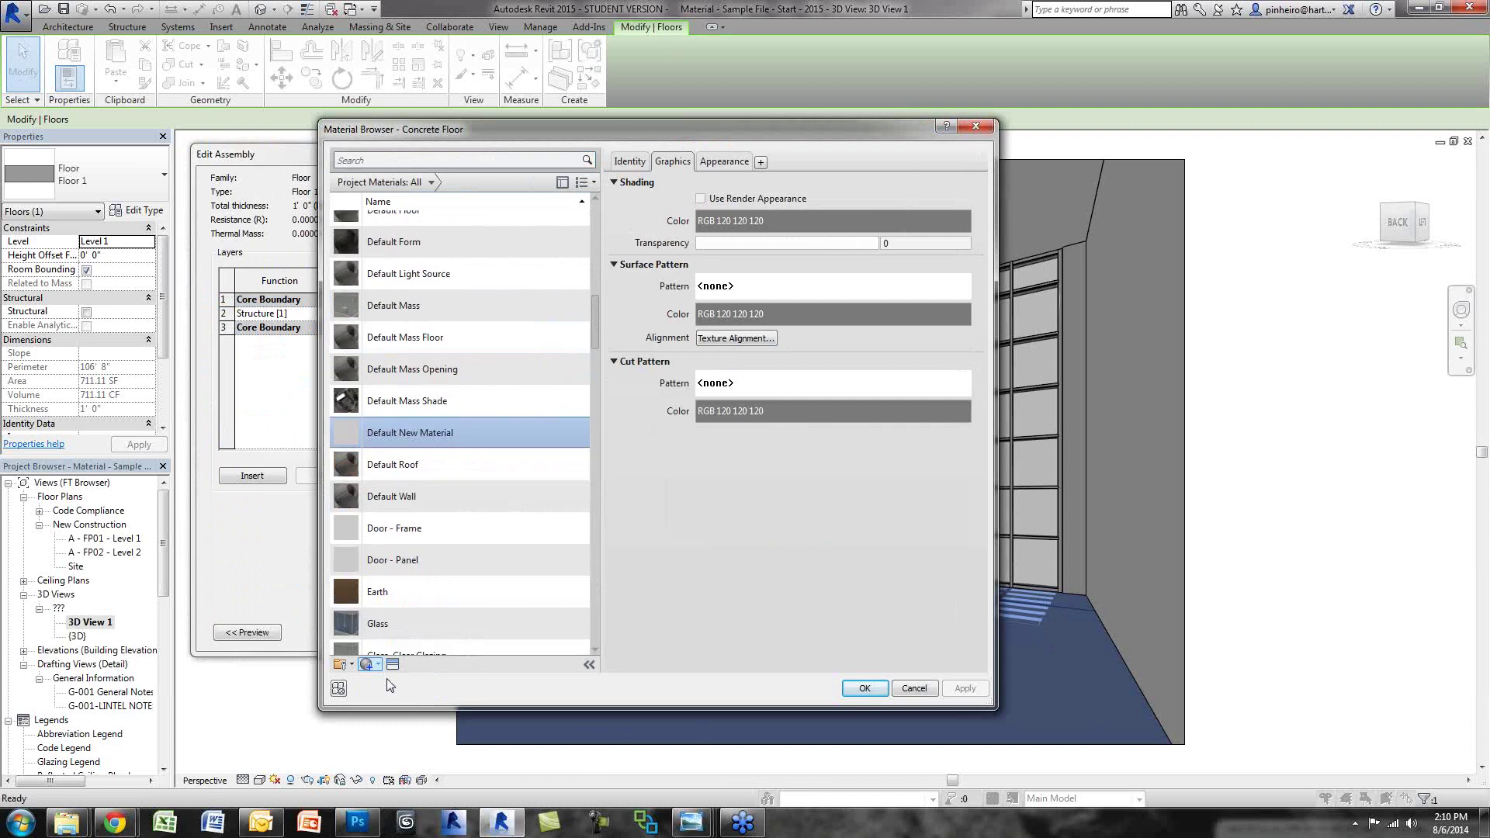
right_click(449, 417)
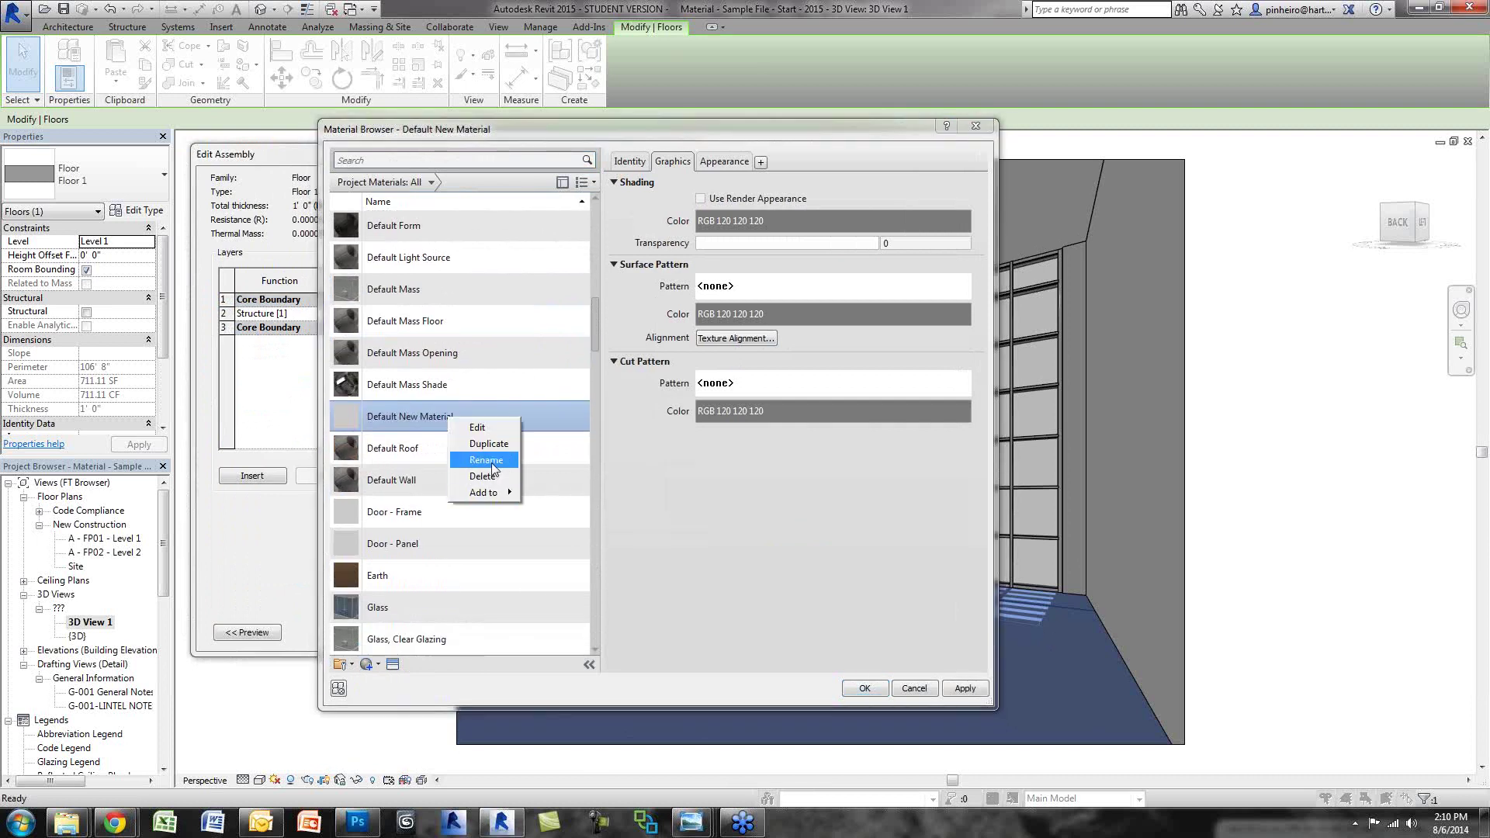
click(492, 464)
text(Polished Concrete F)
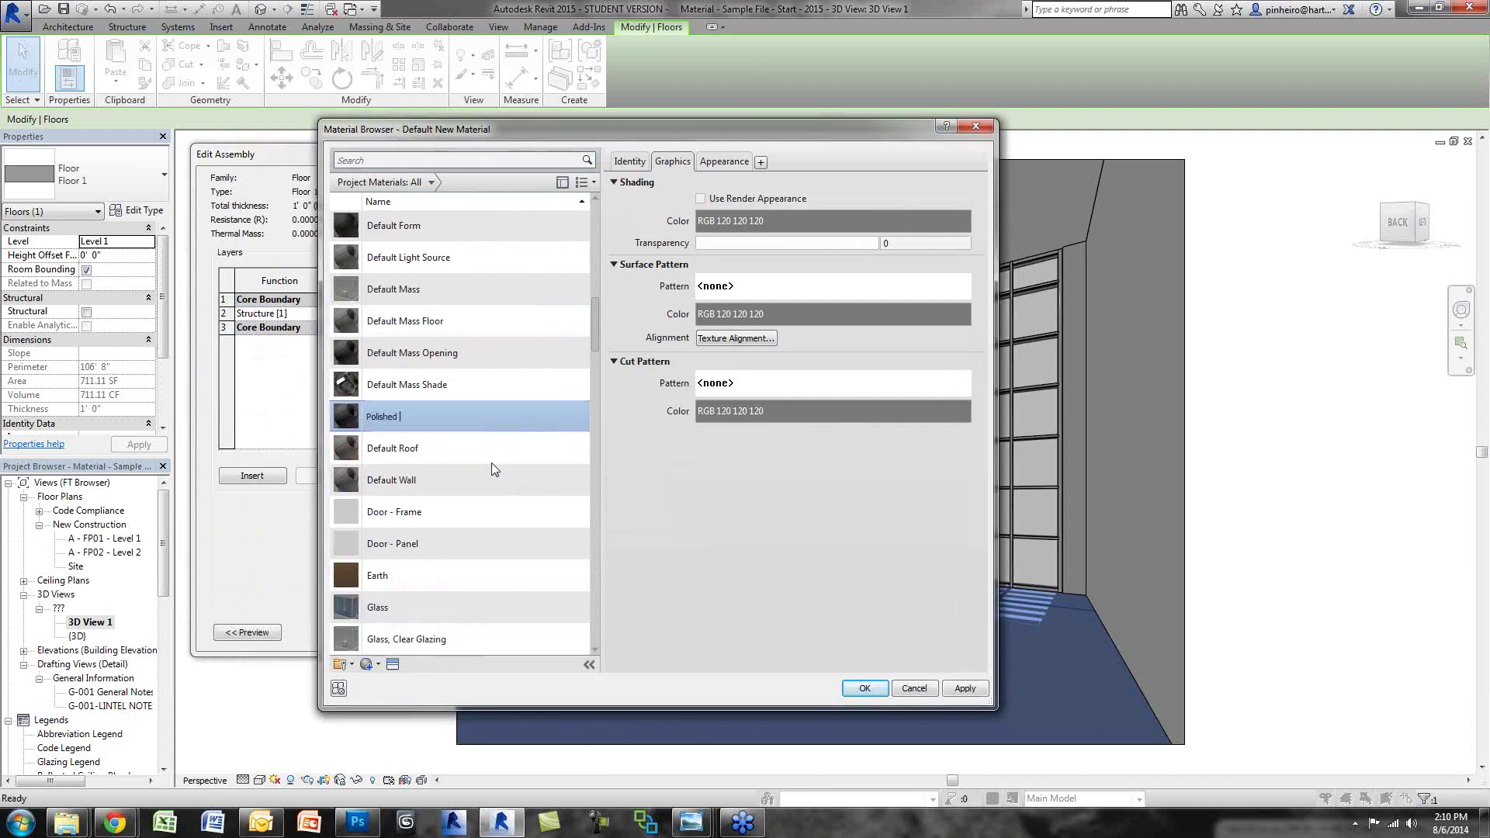
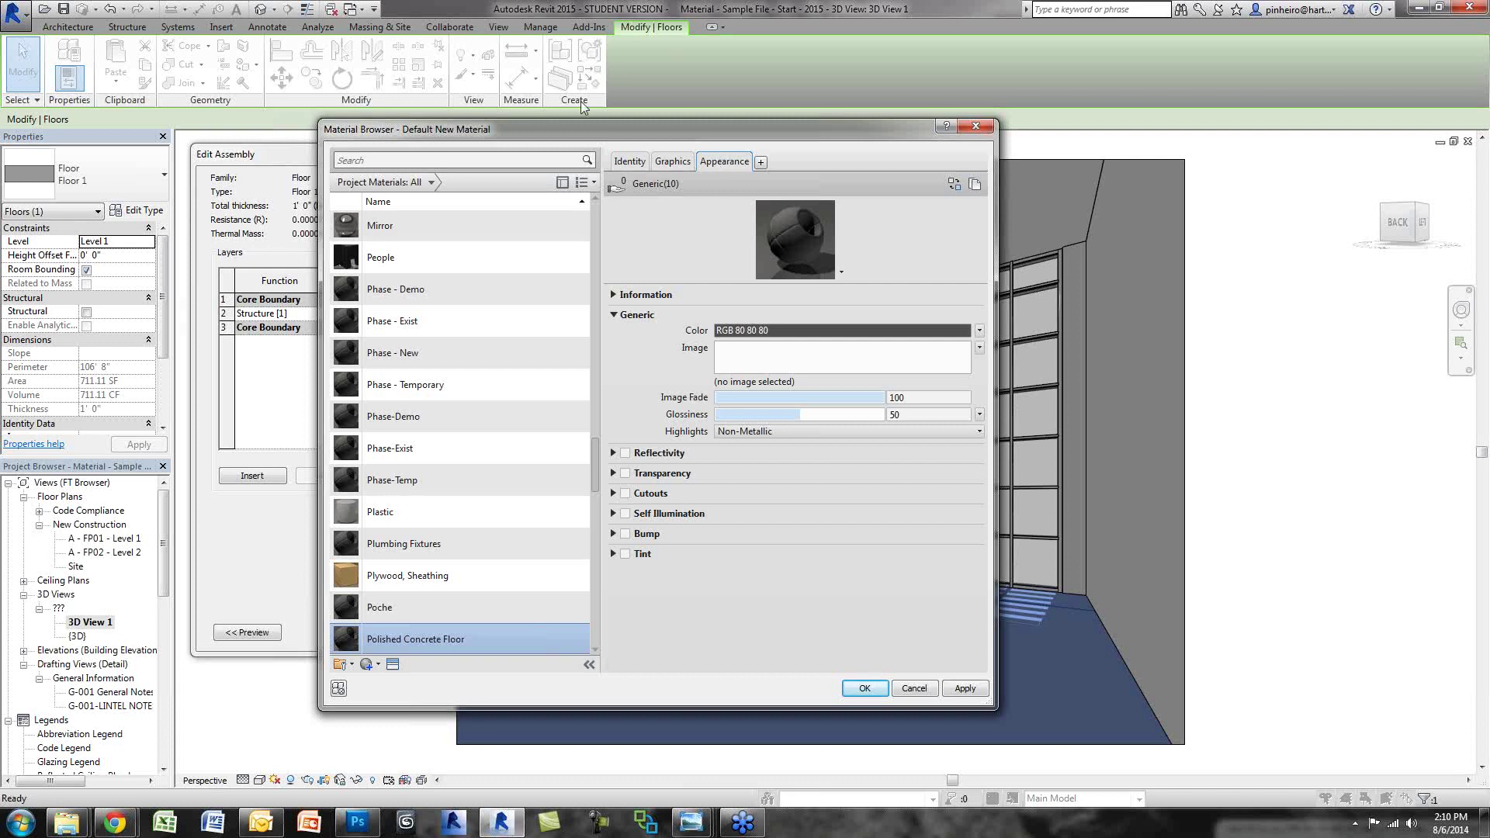
Step: Start replacing the Polished Concrete Floor material's appearance asset and search the asset library for wood
drag(543, 128, 514, 121)
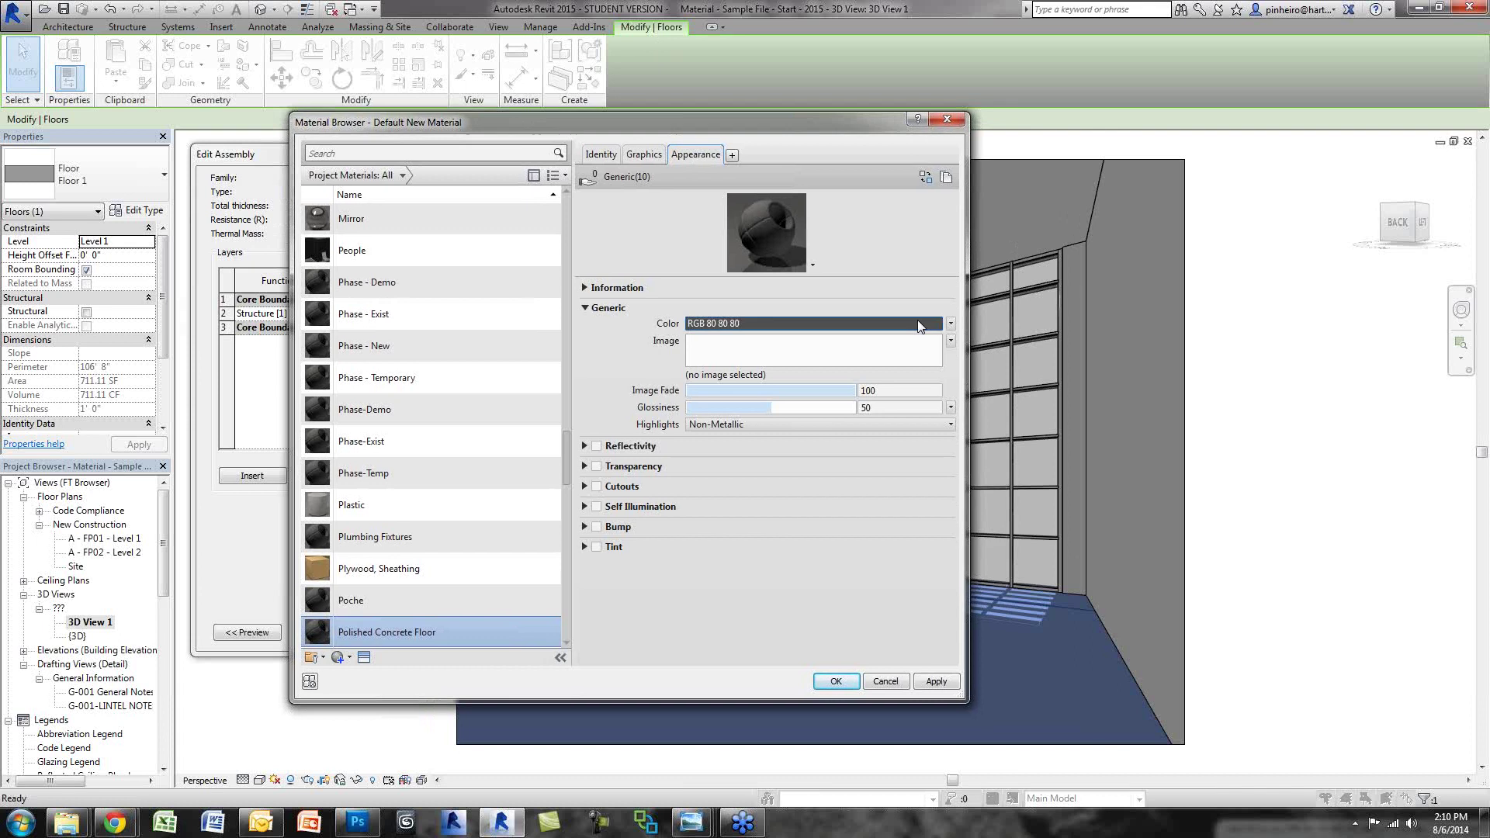
click(925, 179)
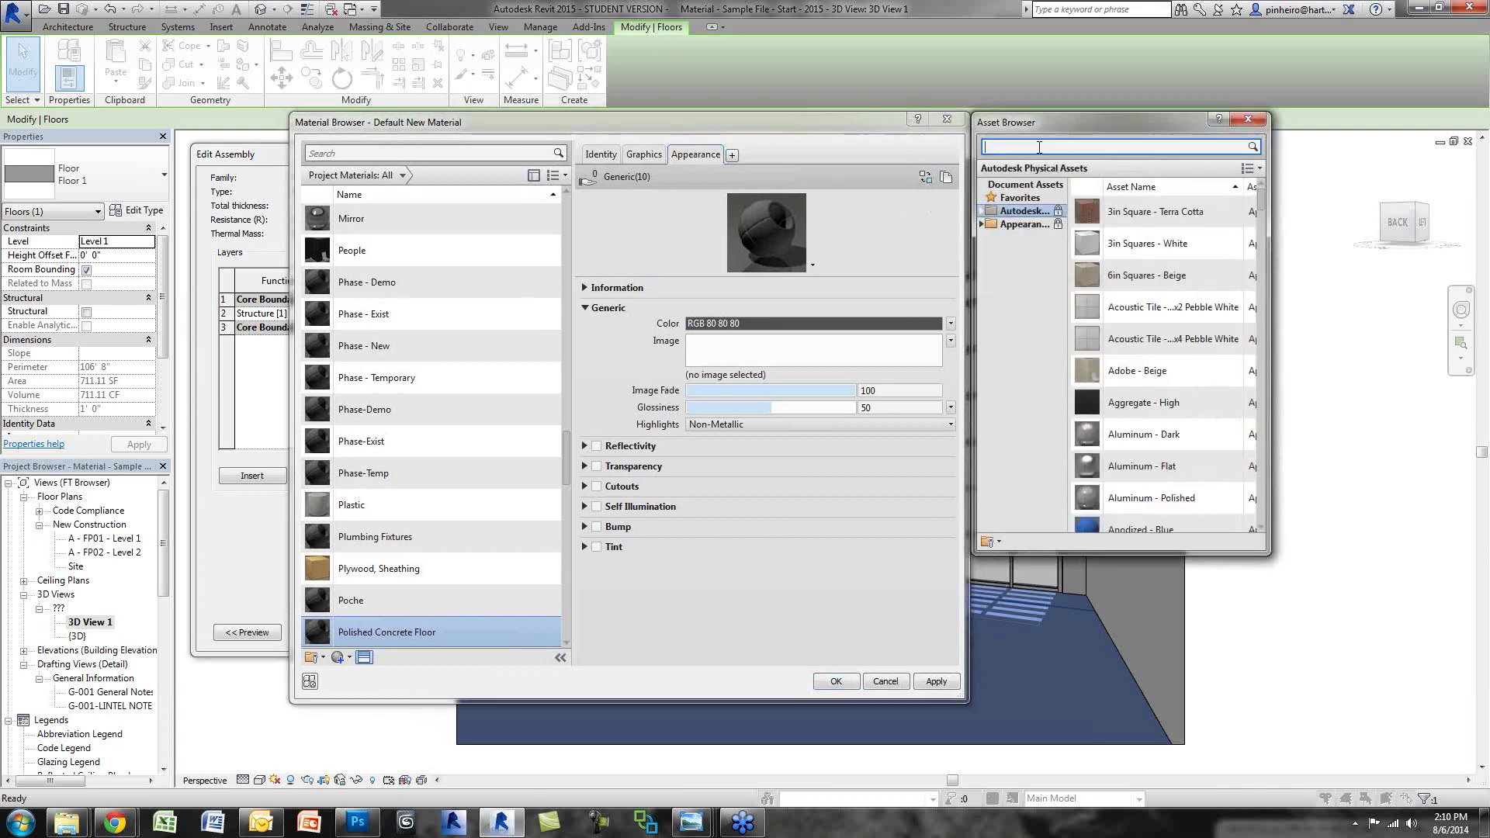
click(1039, 147)
text(wood)
key(Return)
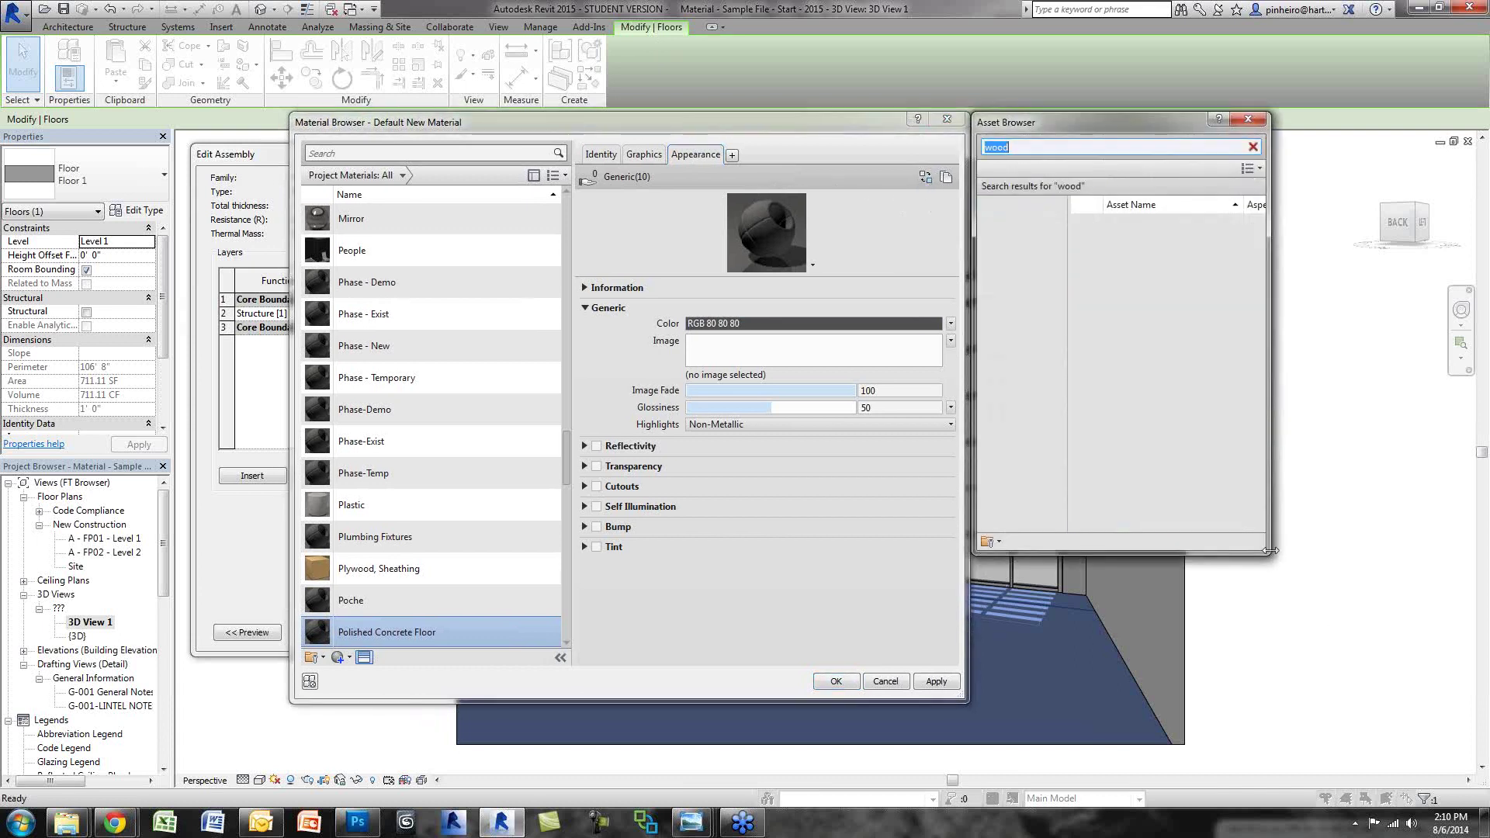
drag(1258, 551, 1439, 677)
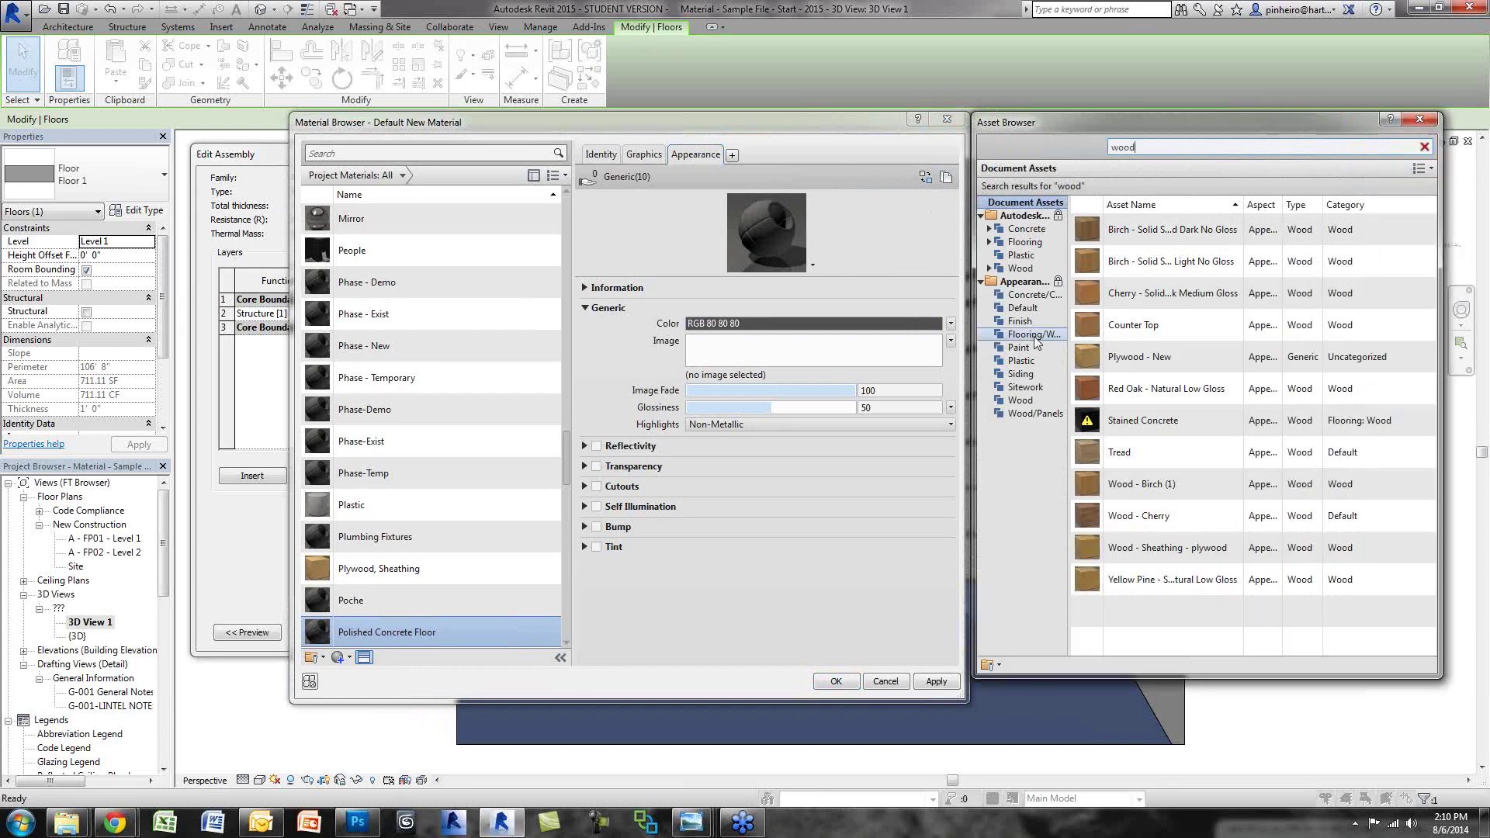
Step: Replace the material's appearance with Beechwood - Toast Brown from the Flooring/Wood category, and close the asset library
click(1034, 335)
scroll(1203, 332, down, 4)
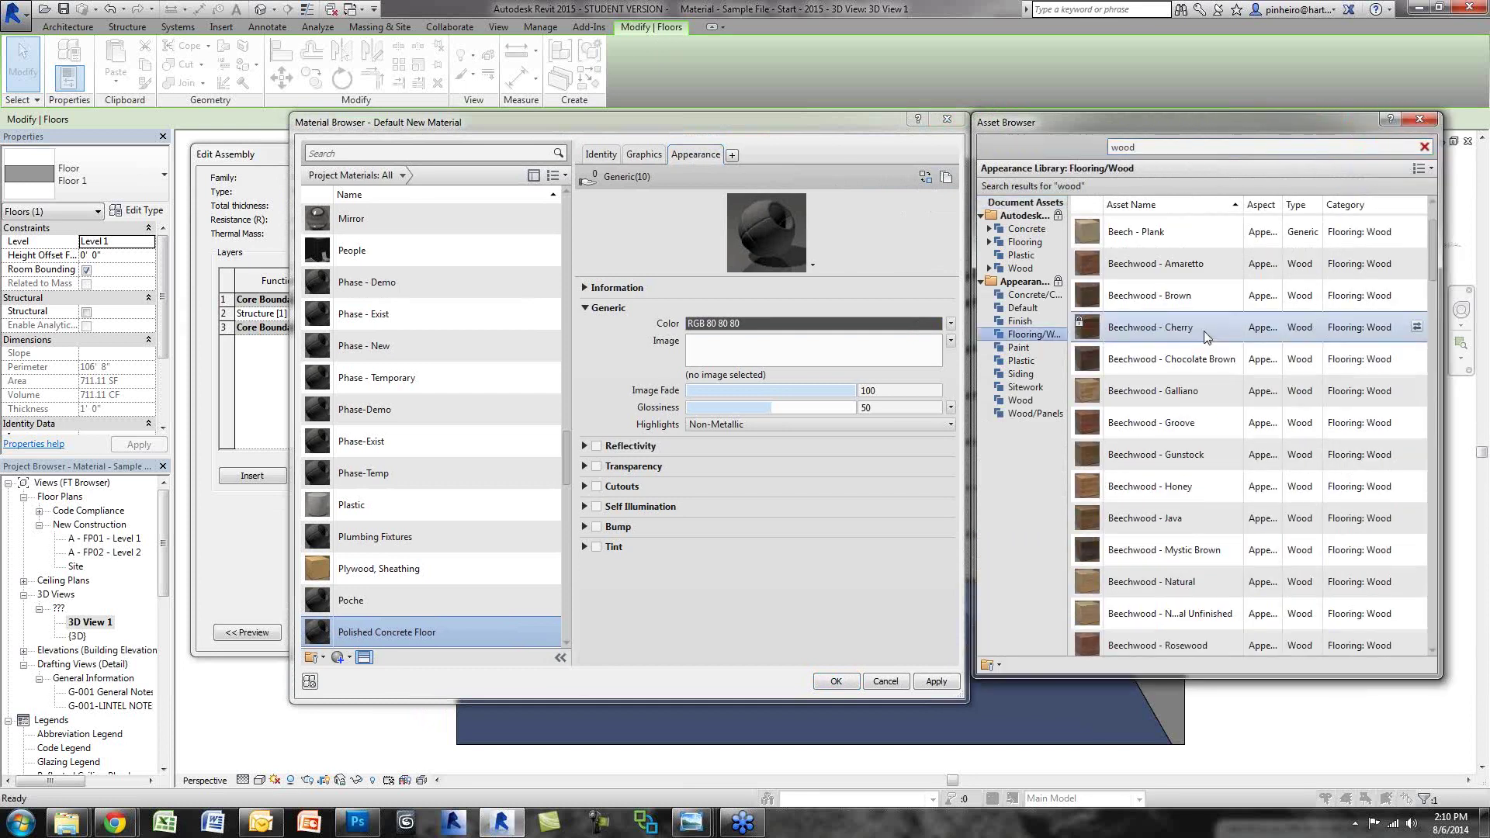
scroll(1204, 330, down, 1)
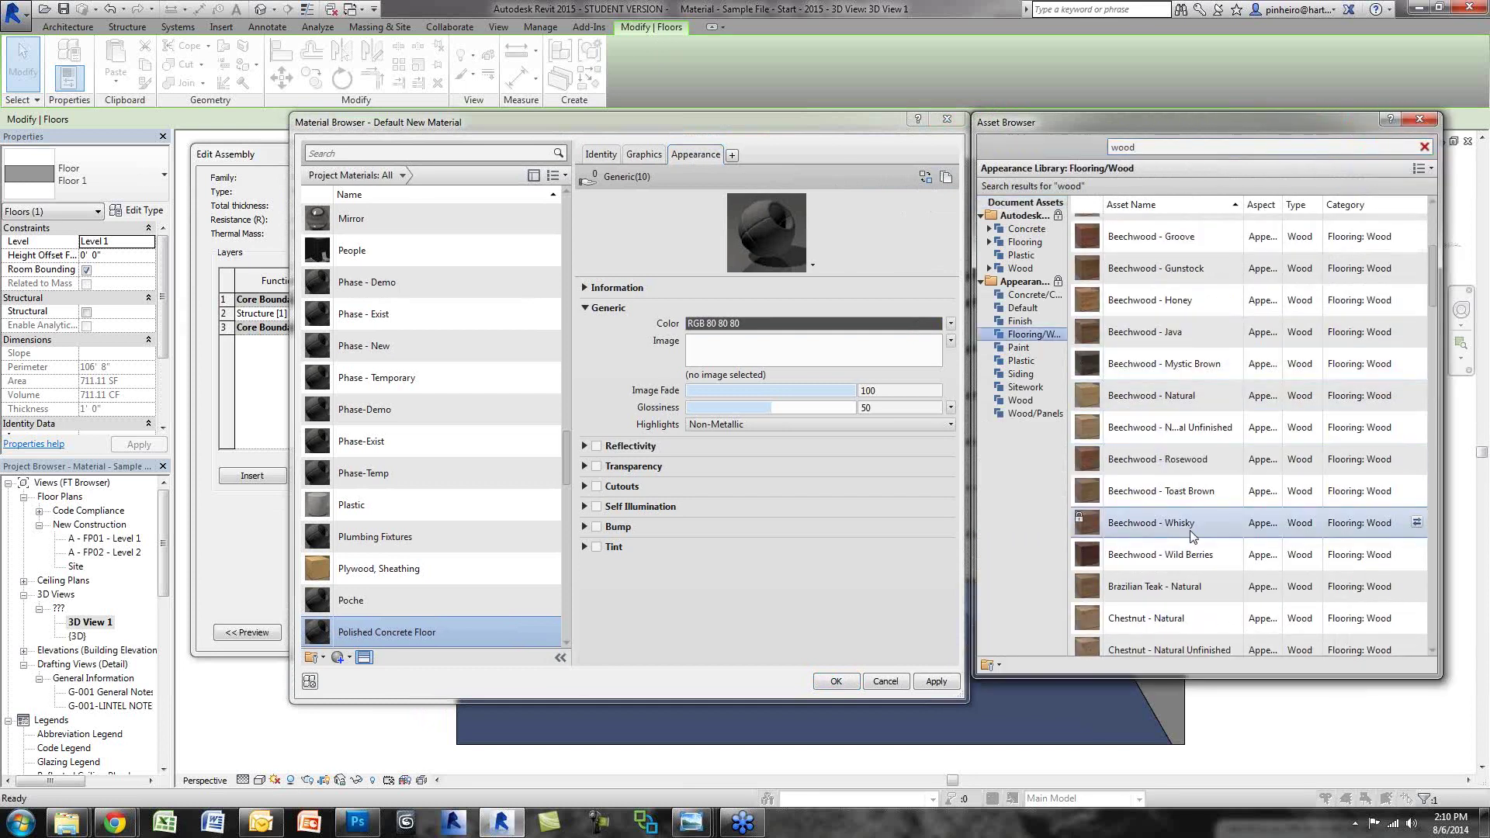
scroll(1186, 475, down, 2)
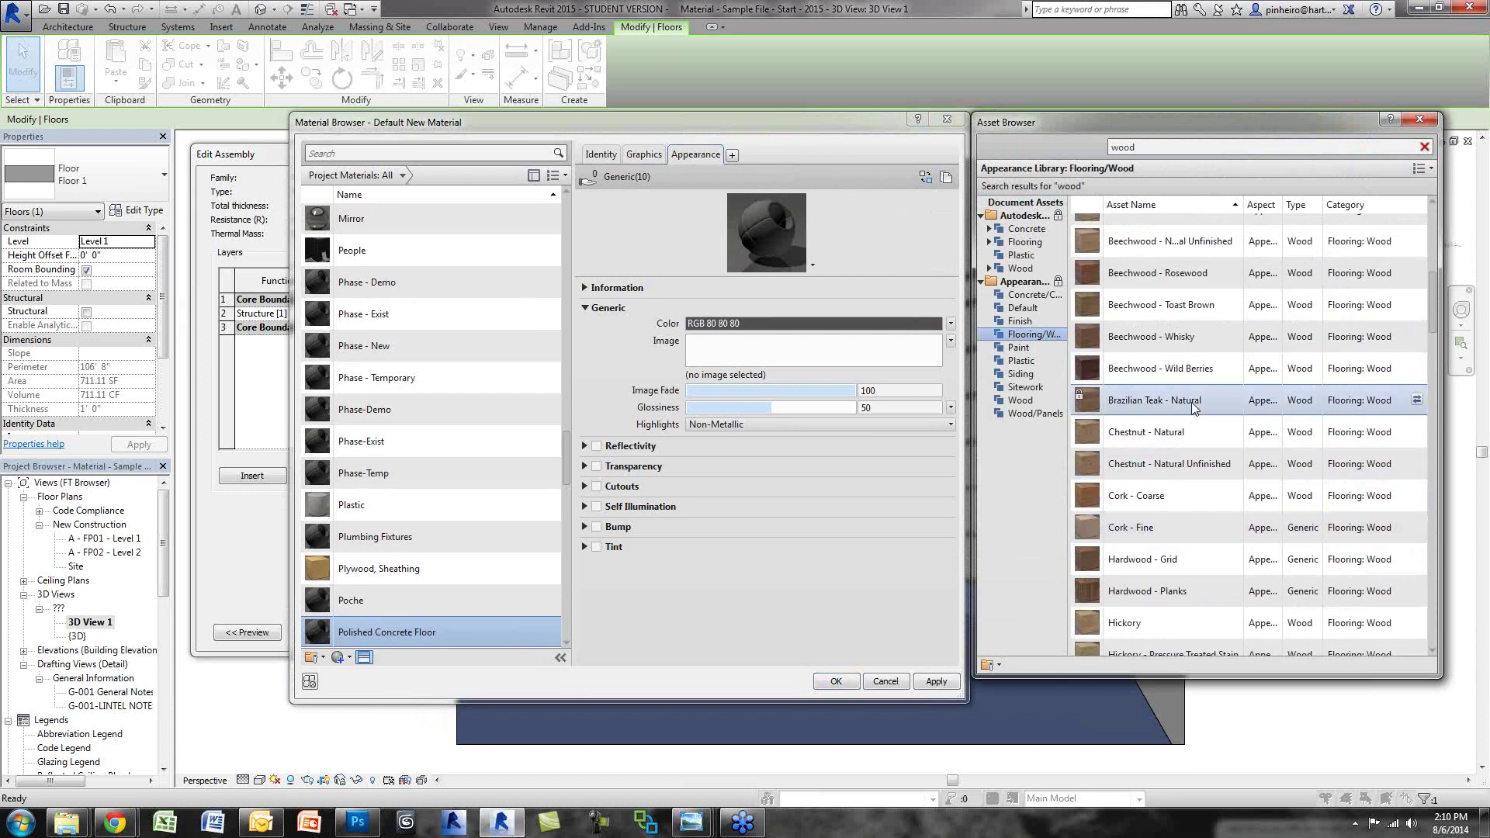
click(1416, 304)
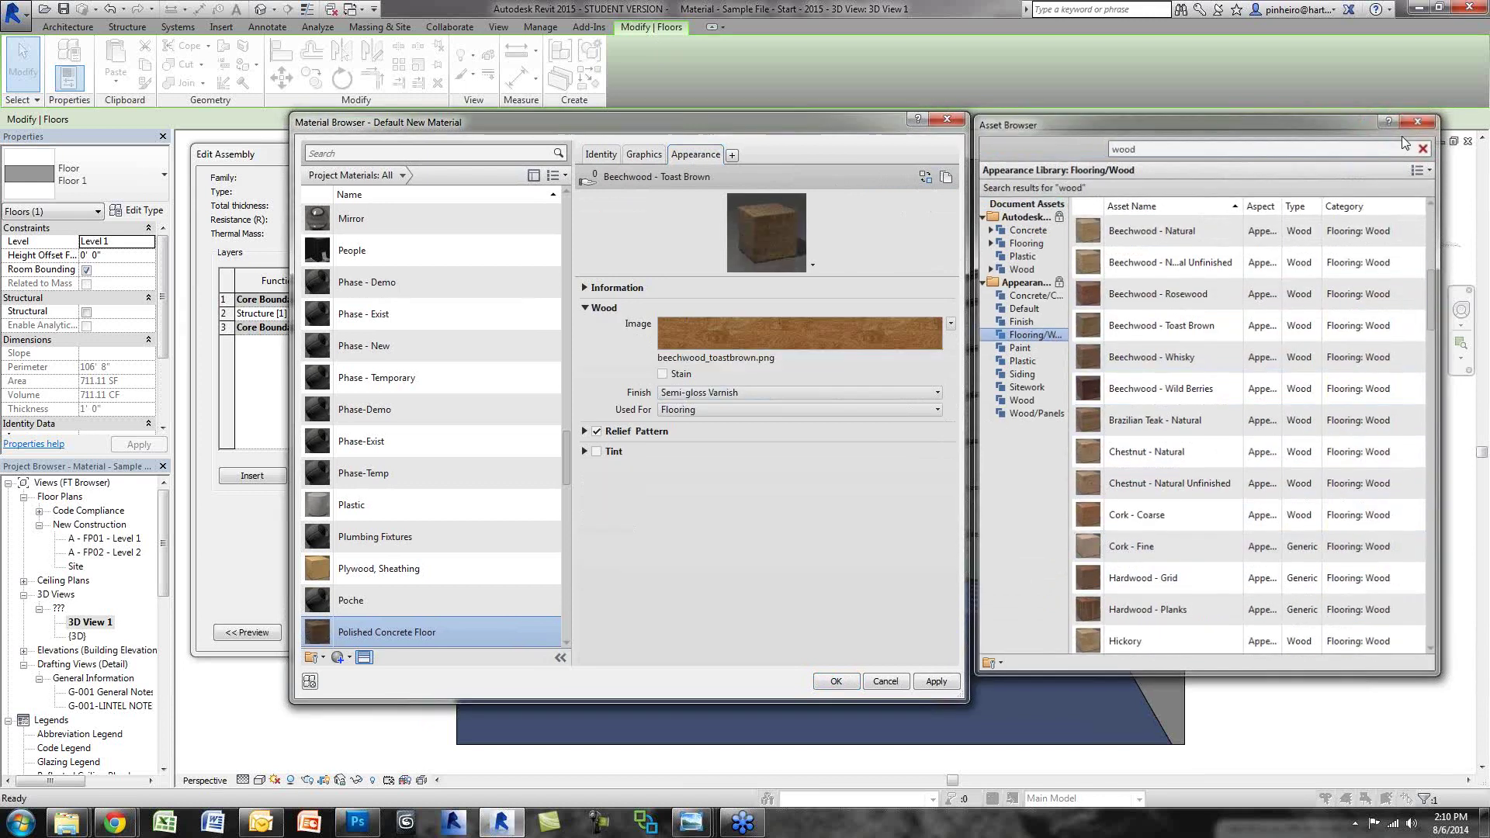
click(1420, 118)
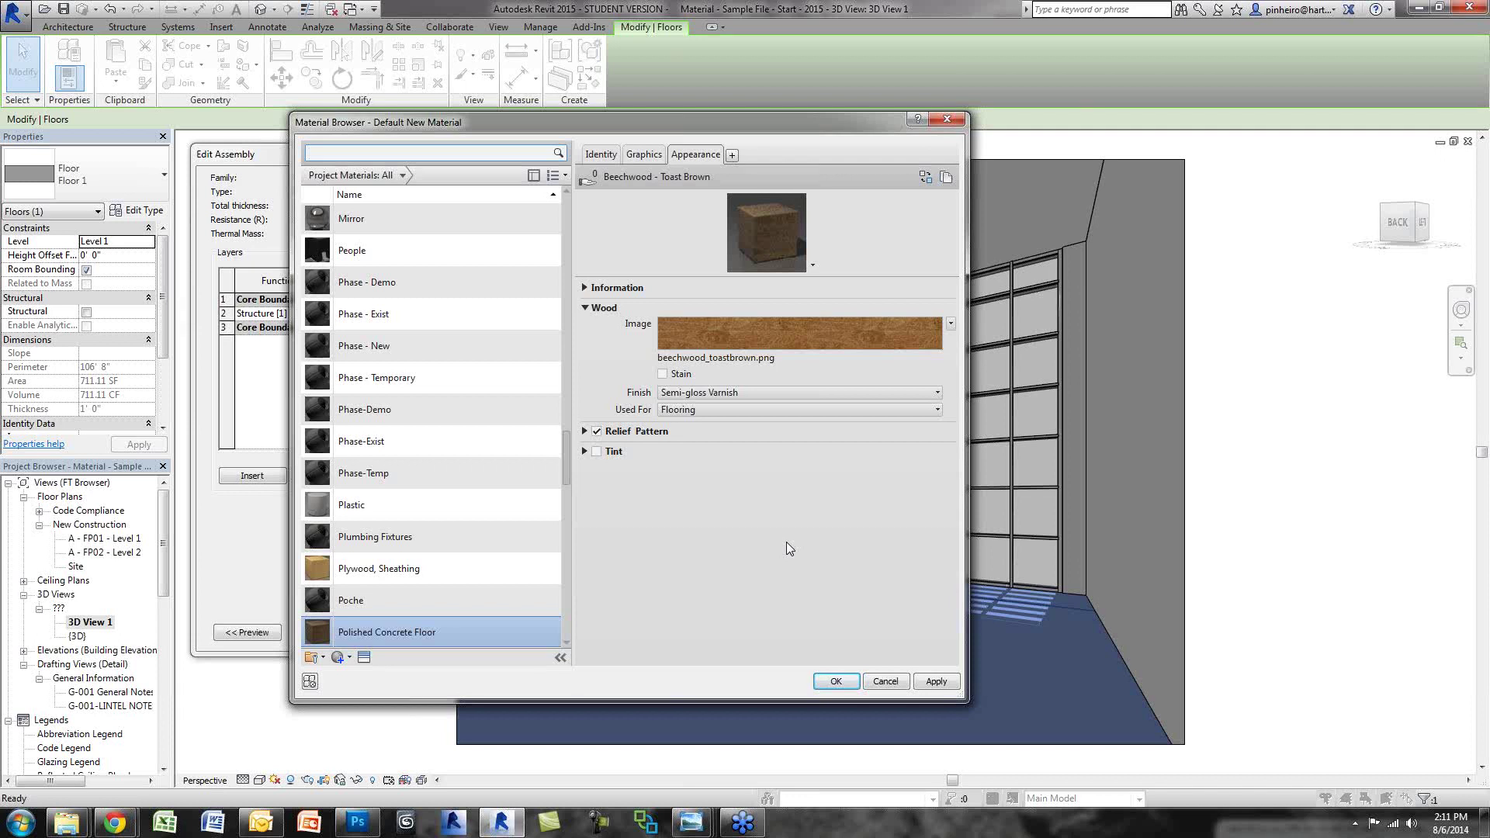
Step: Duplicate the Beechwood - Toast Brown appearance asset and name the copy Polished Concrete Webinar
click(585, 431)
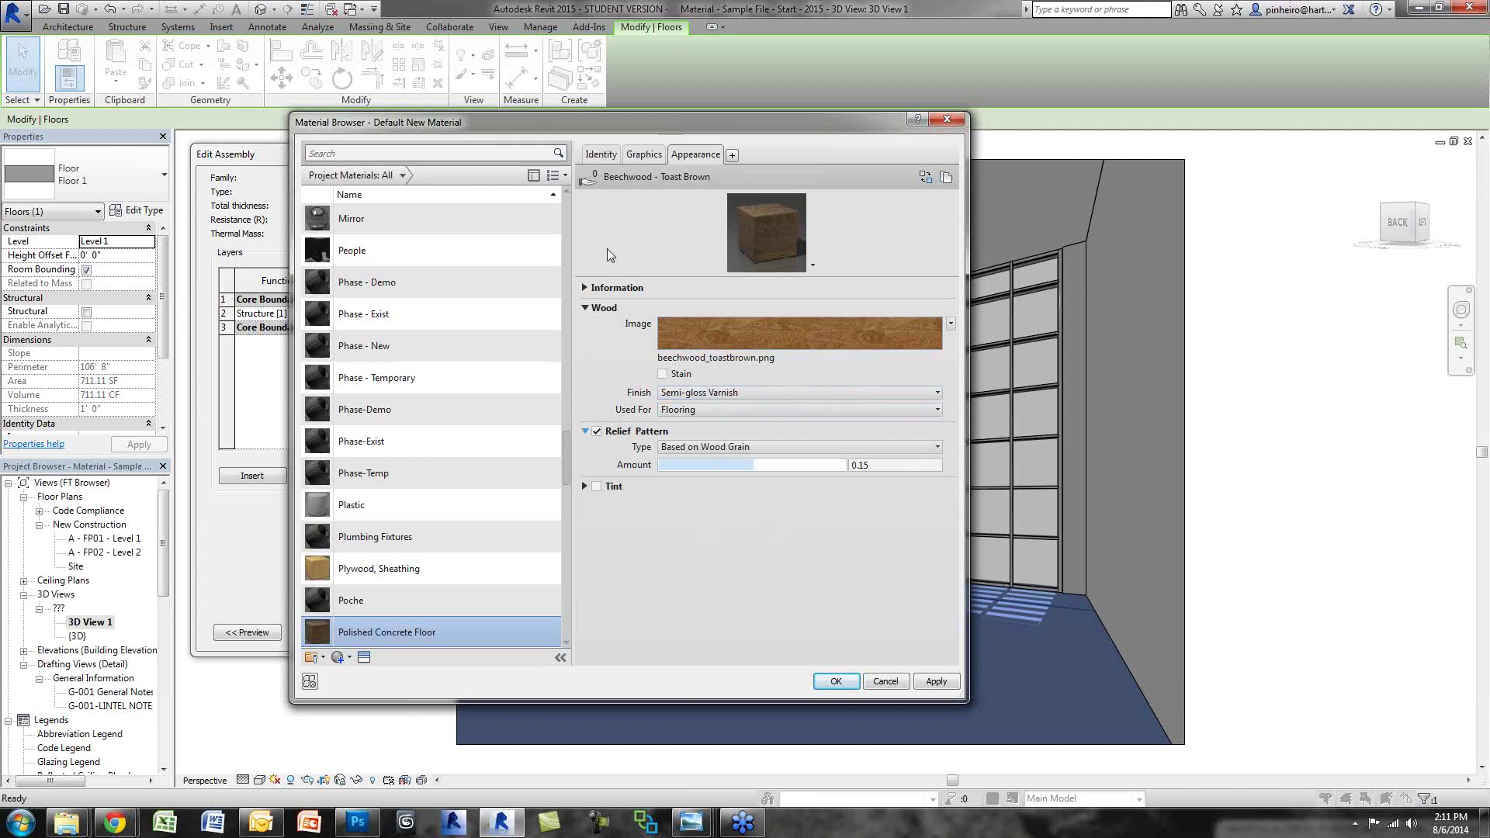
drag(627, 135, 610, 149)
click(571, 298)
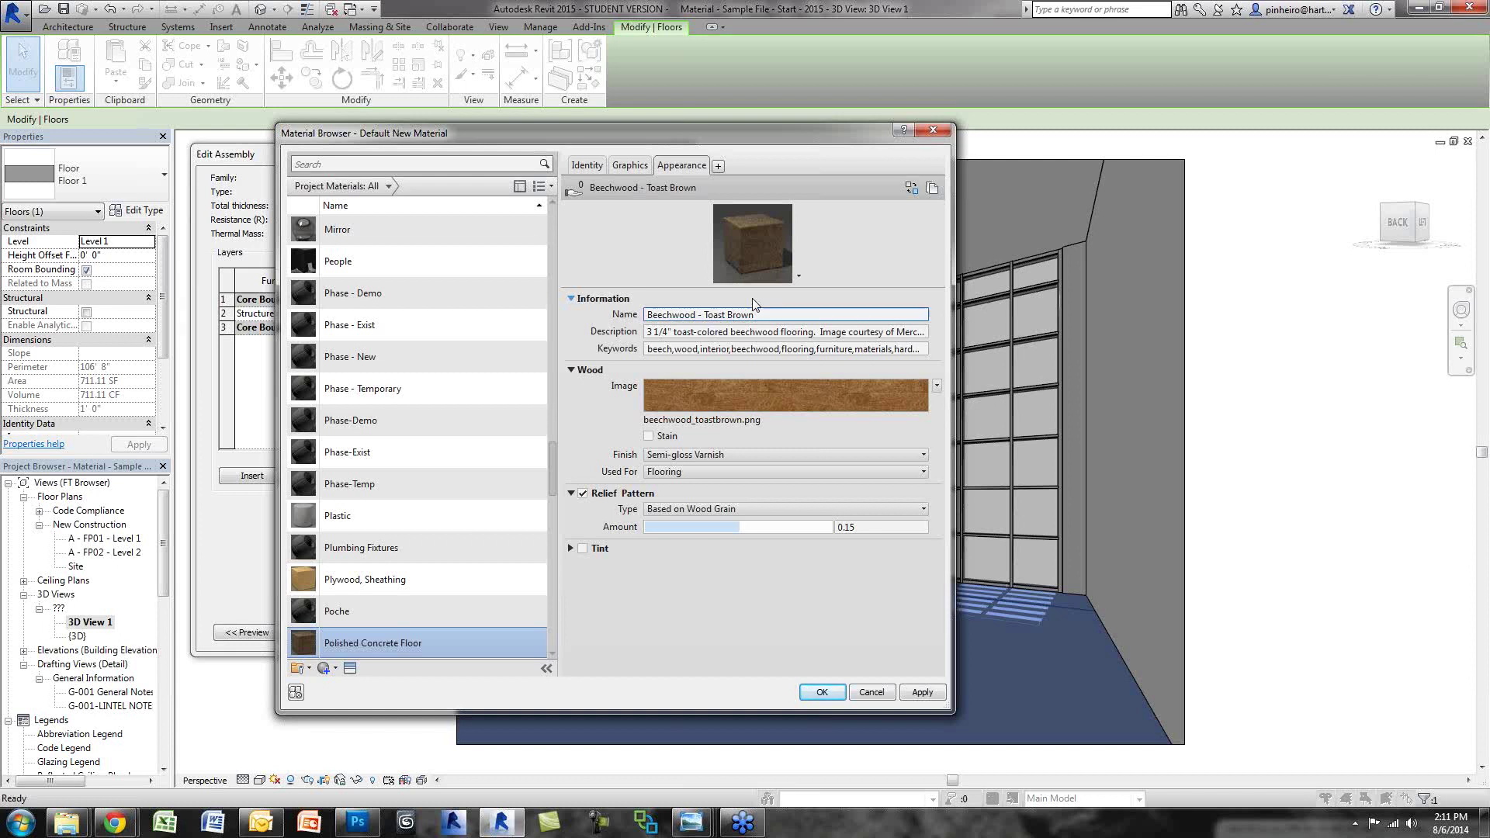
click(932, 188)
click(802, 319)
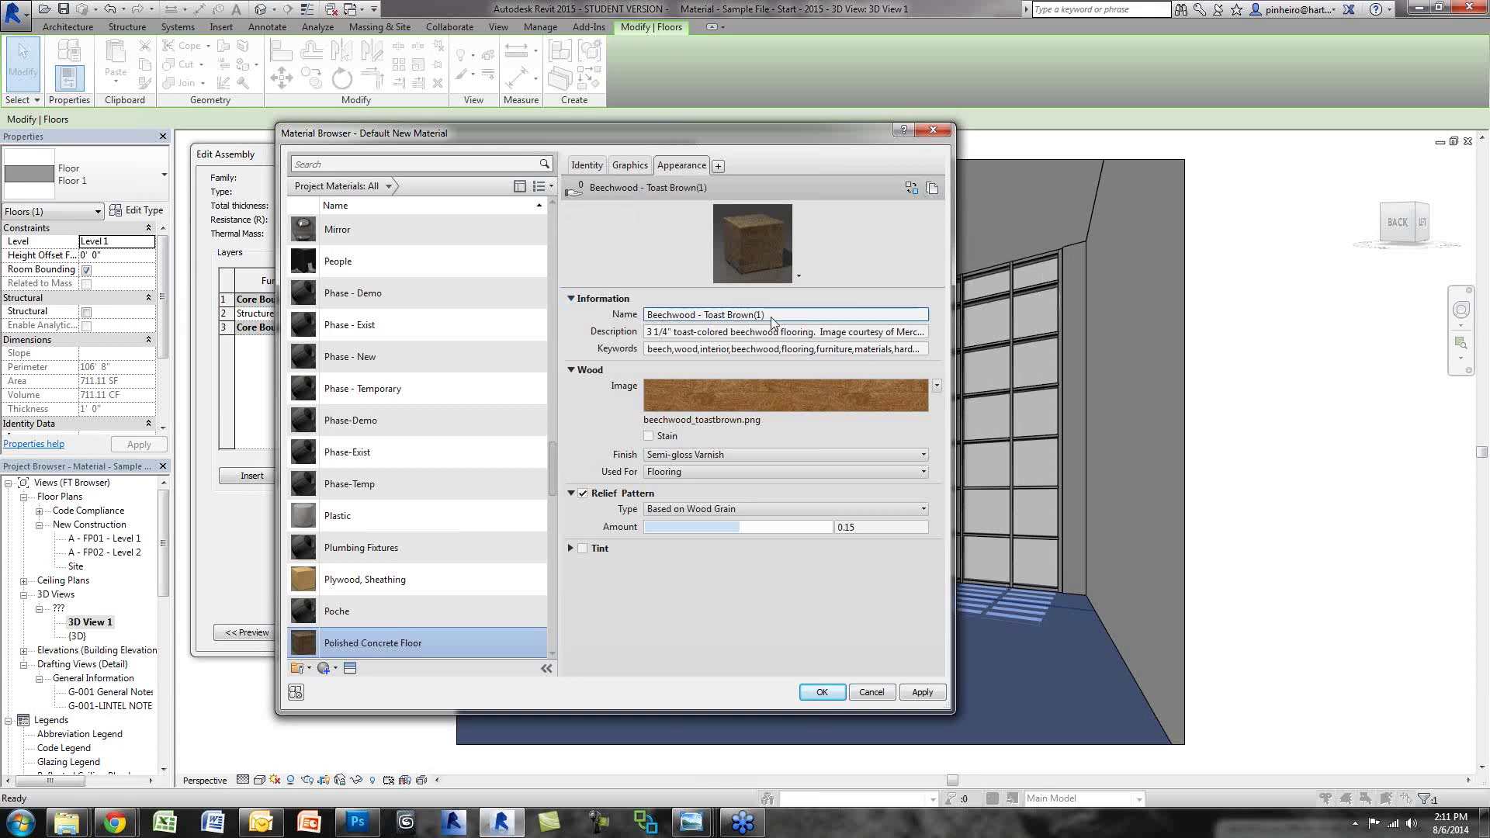
drag(769, 317, 558, 315)
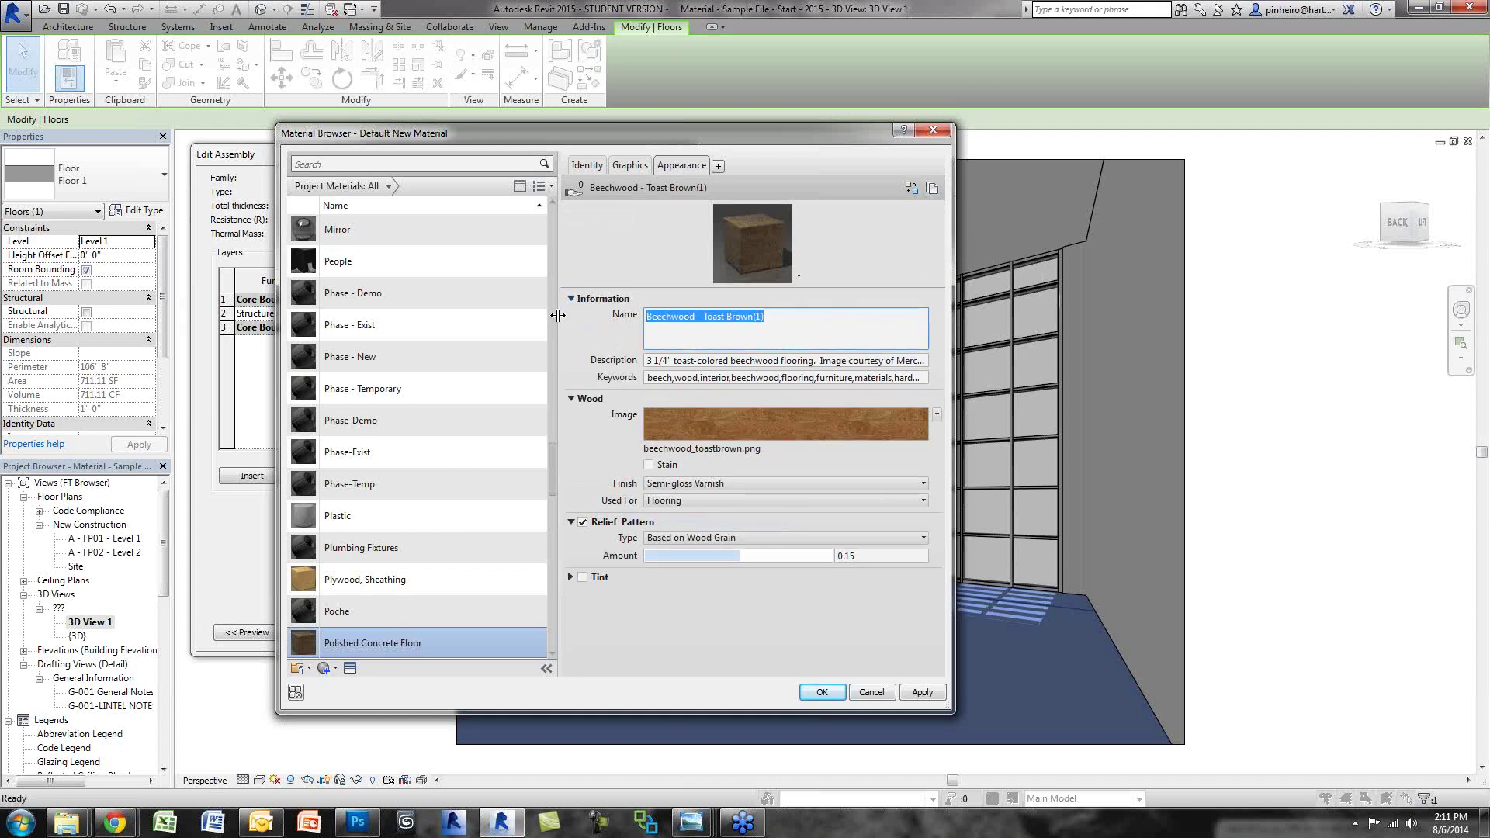
text(Polished Conc)
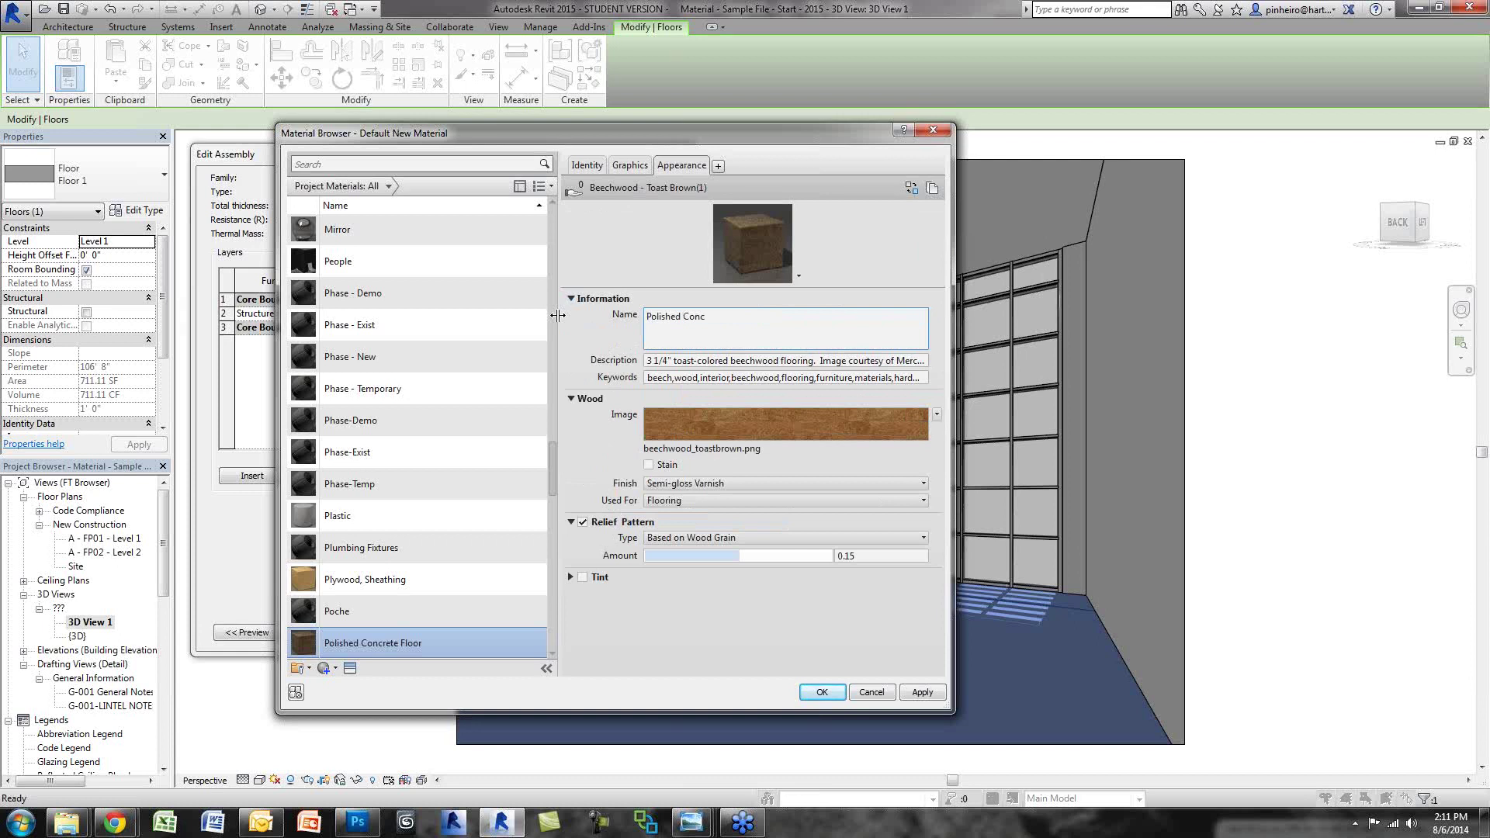
text(rete Webinar)
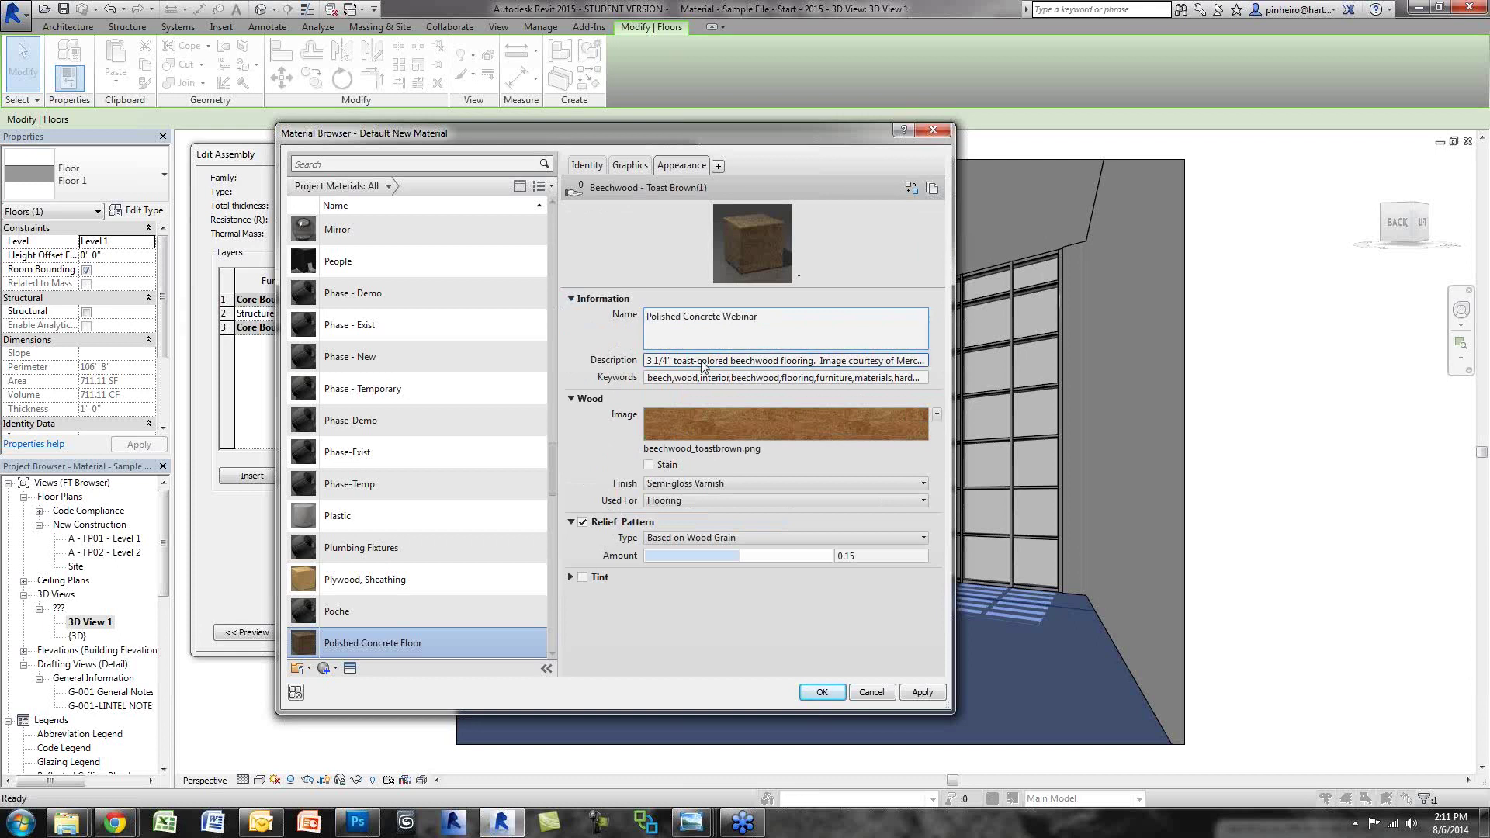
Step: Clear the description and keywords of the Polished Concrete Webinar appearance asset
click(703, 359)
key(BackSpace)
click(706, 377)
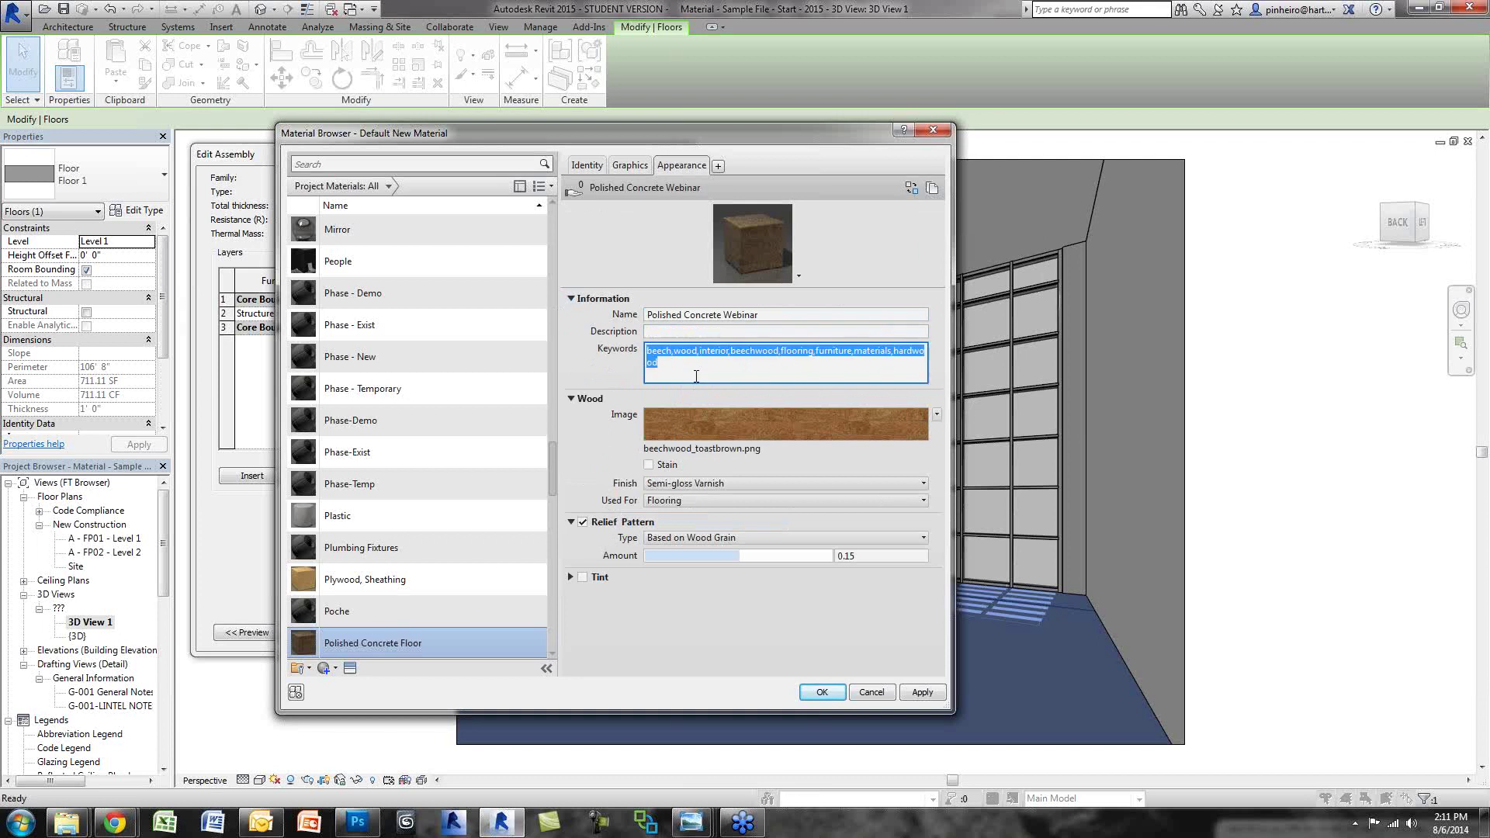
key(BackSpace)
click(715, 335)
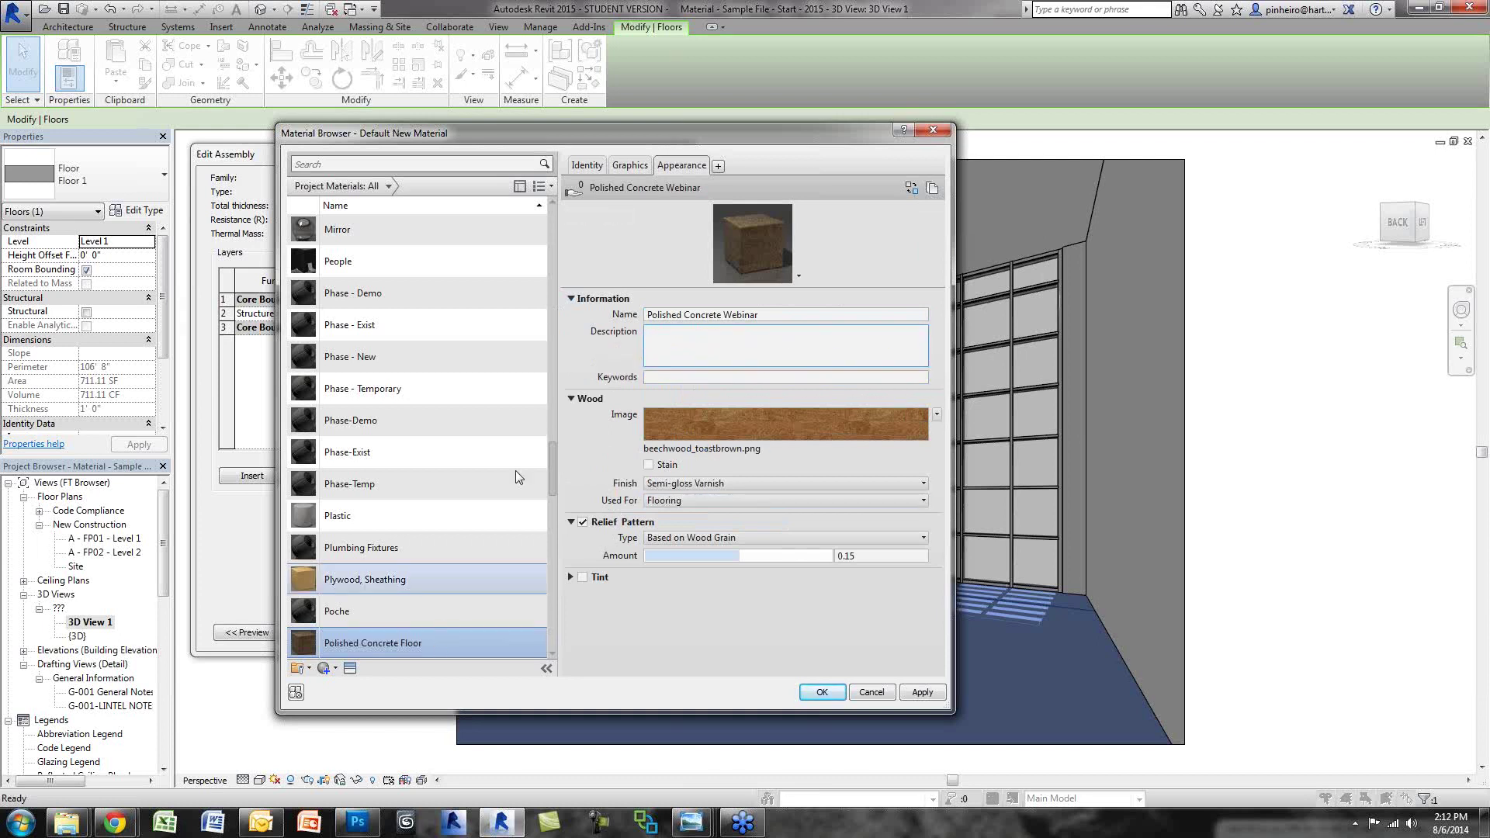
Step: Replace the Polished Concrete Webinar appearance's wood image with ConcreteBare0280_39_S from the Material Webinar folder
click(671, 450)
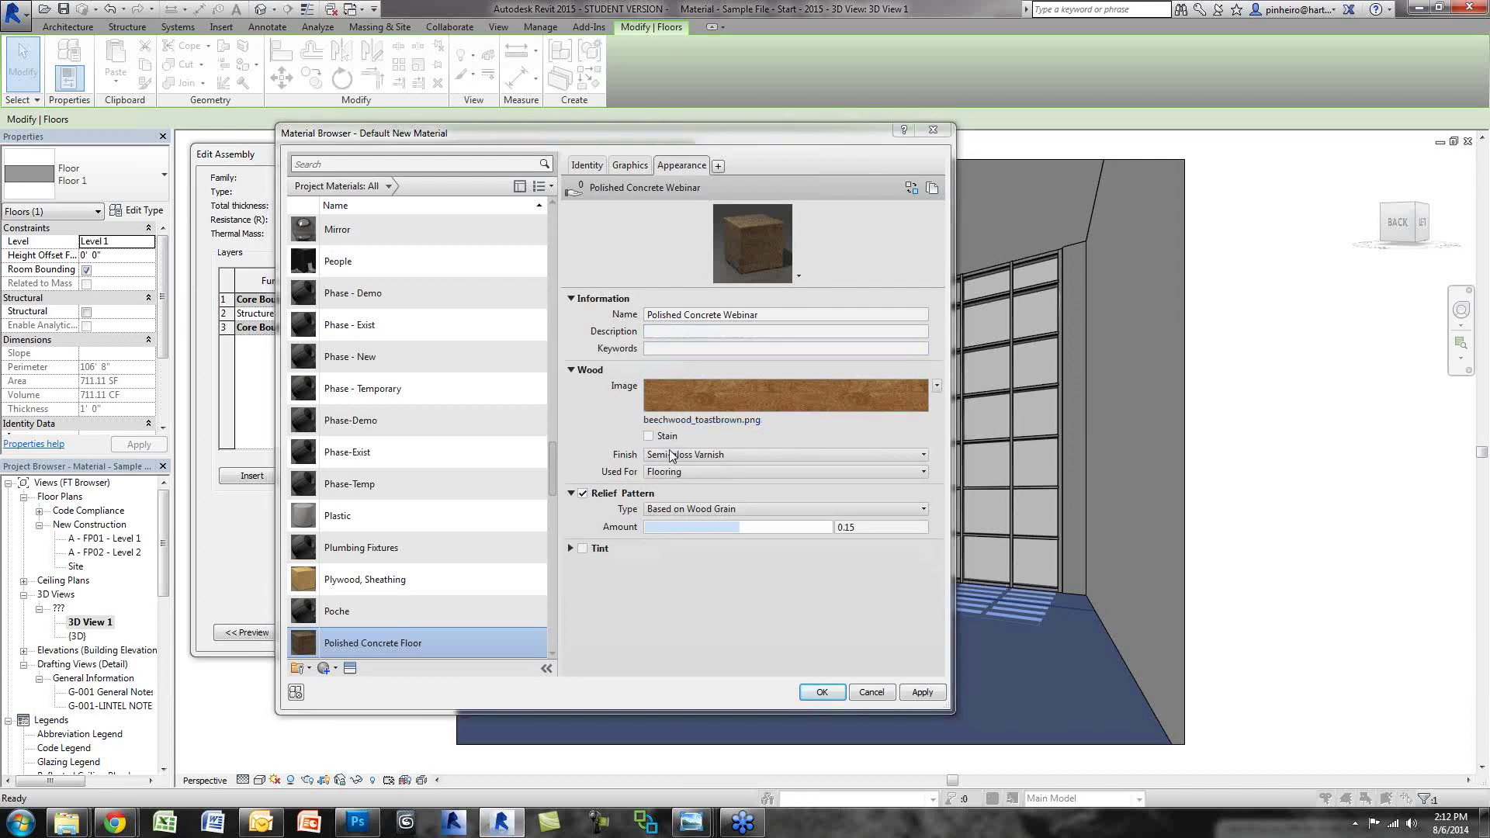
drag(676, 278, 885, 316)
click(583, 602)
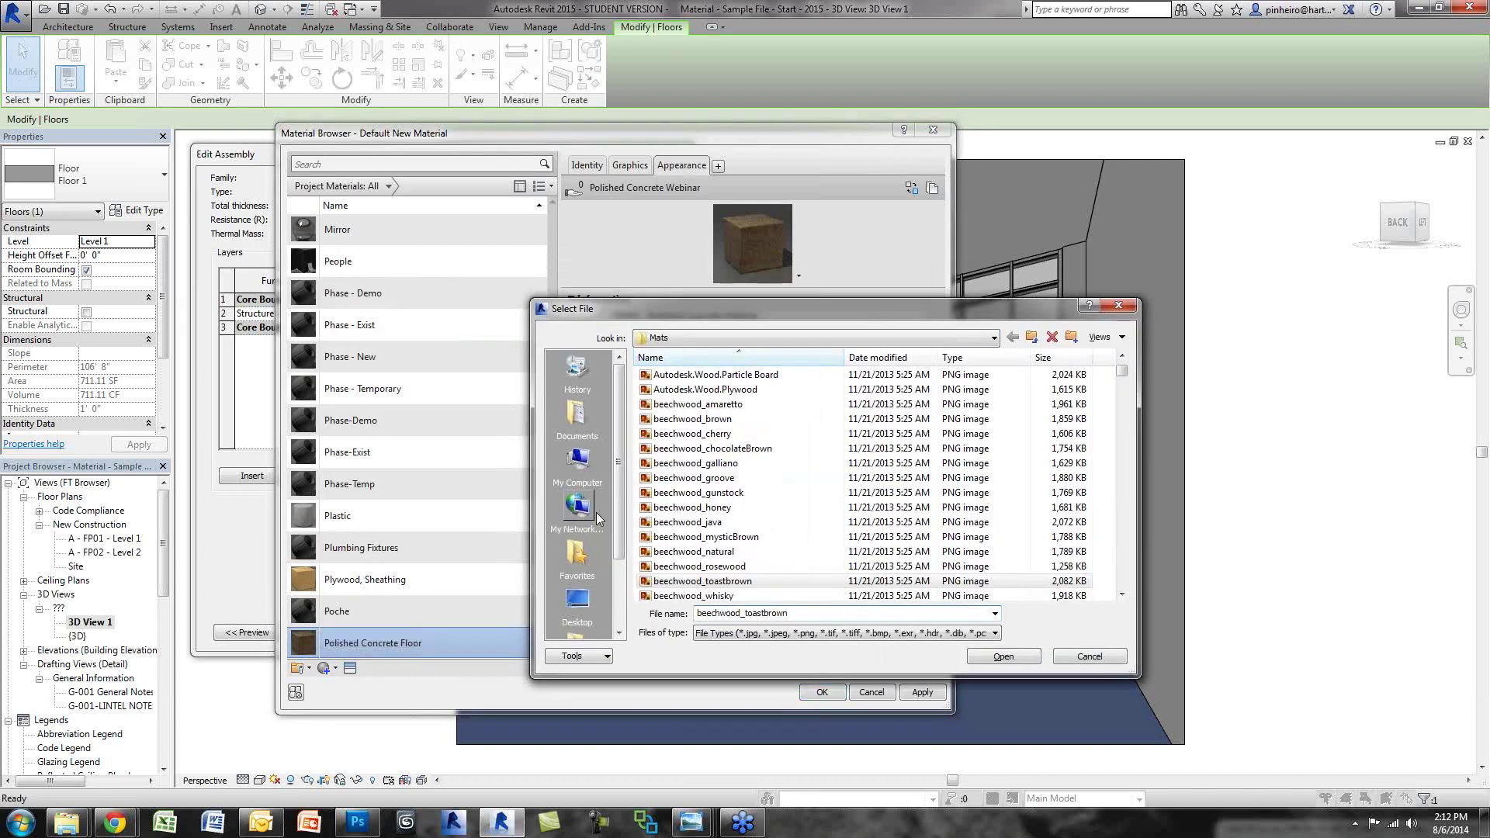
double_click(677, 461)
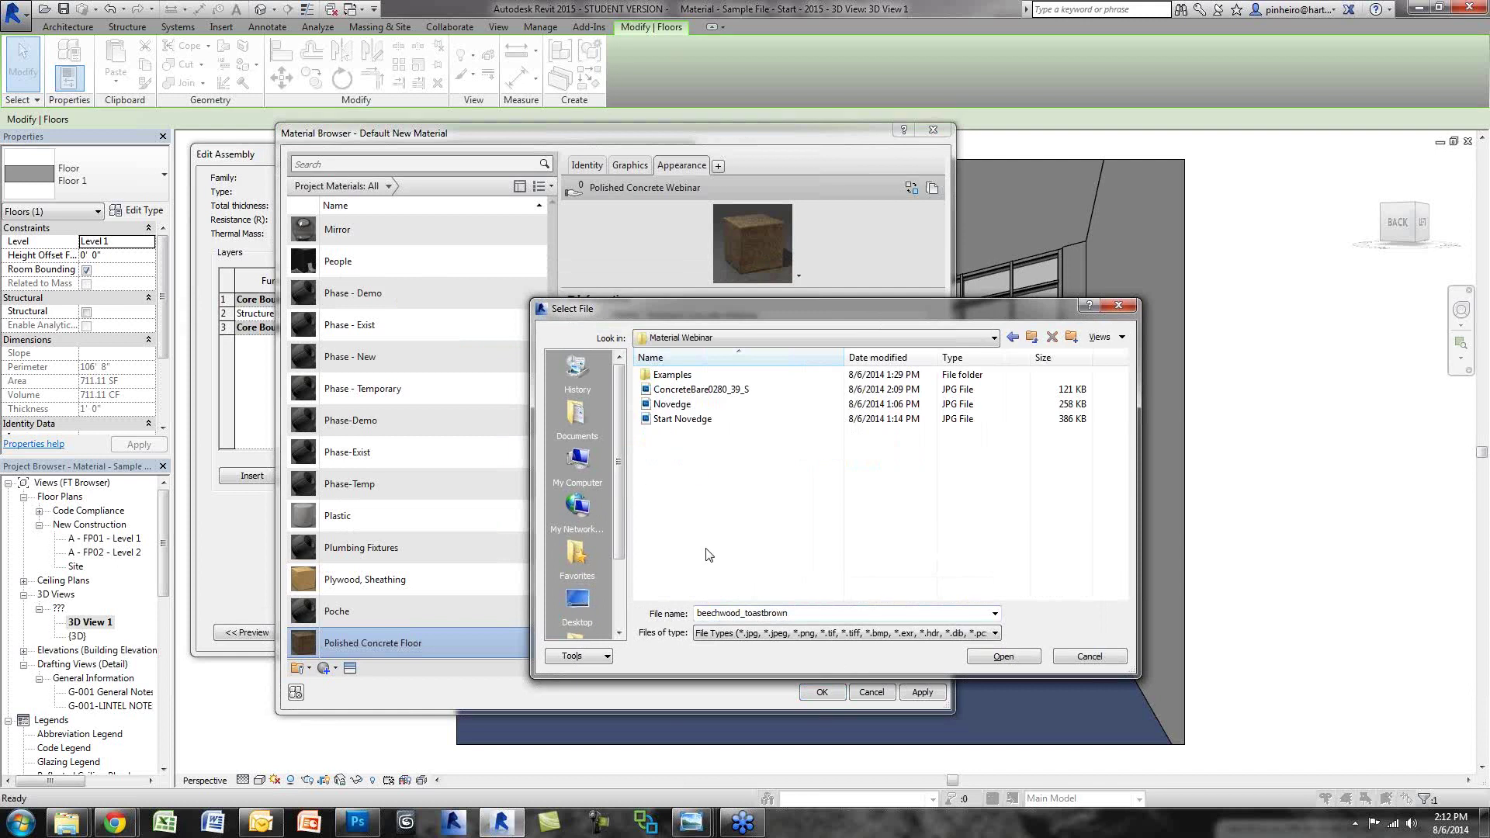
right_click(677, 465)
mouse_move(745, 492)
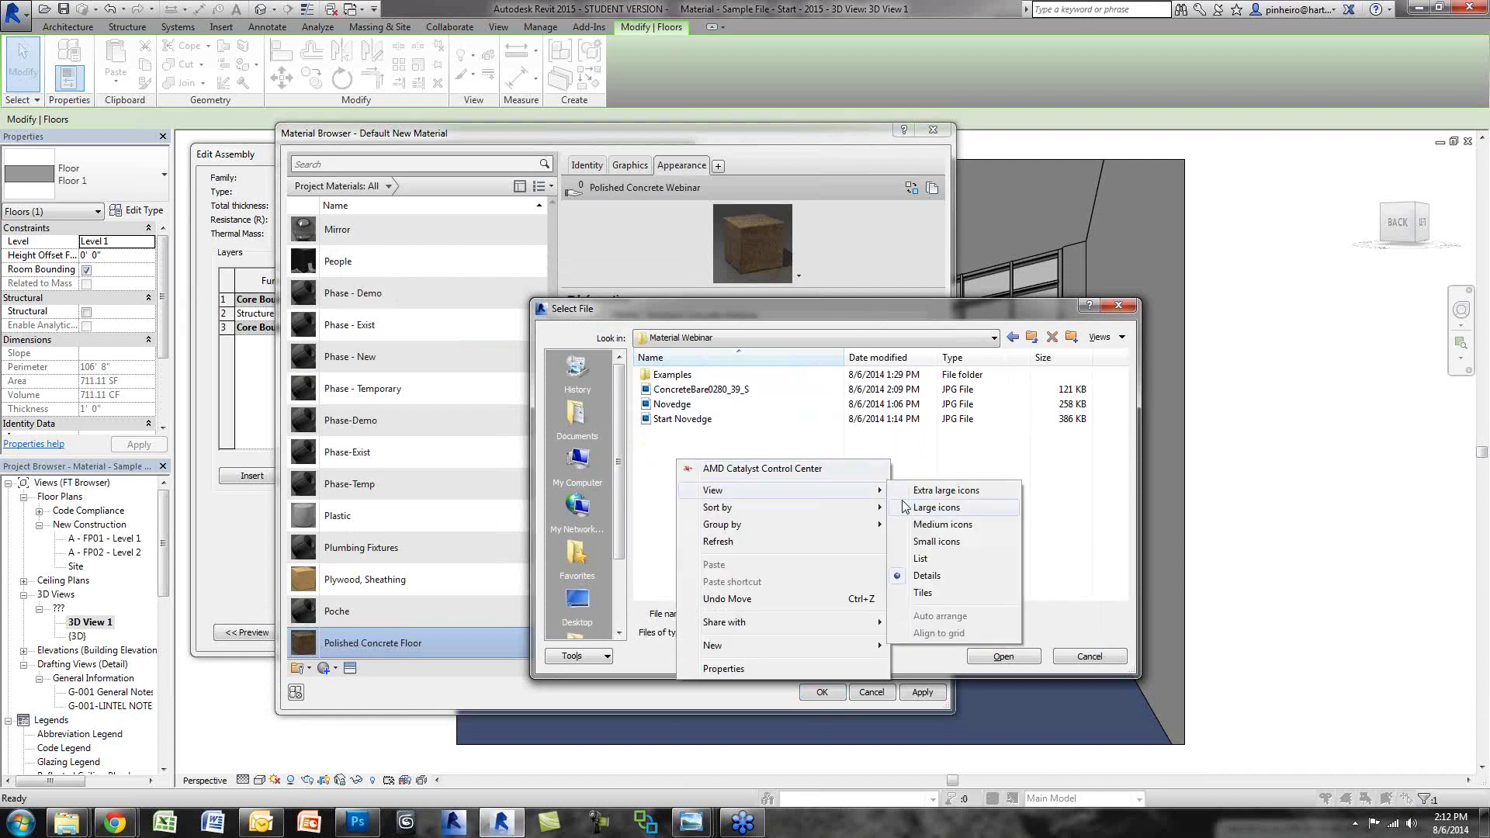
click(931, 508)
click(750, 447)
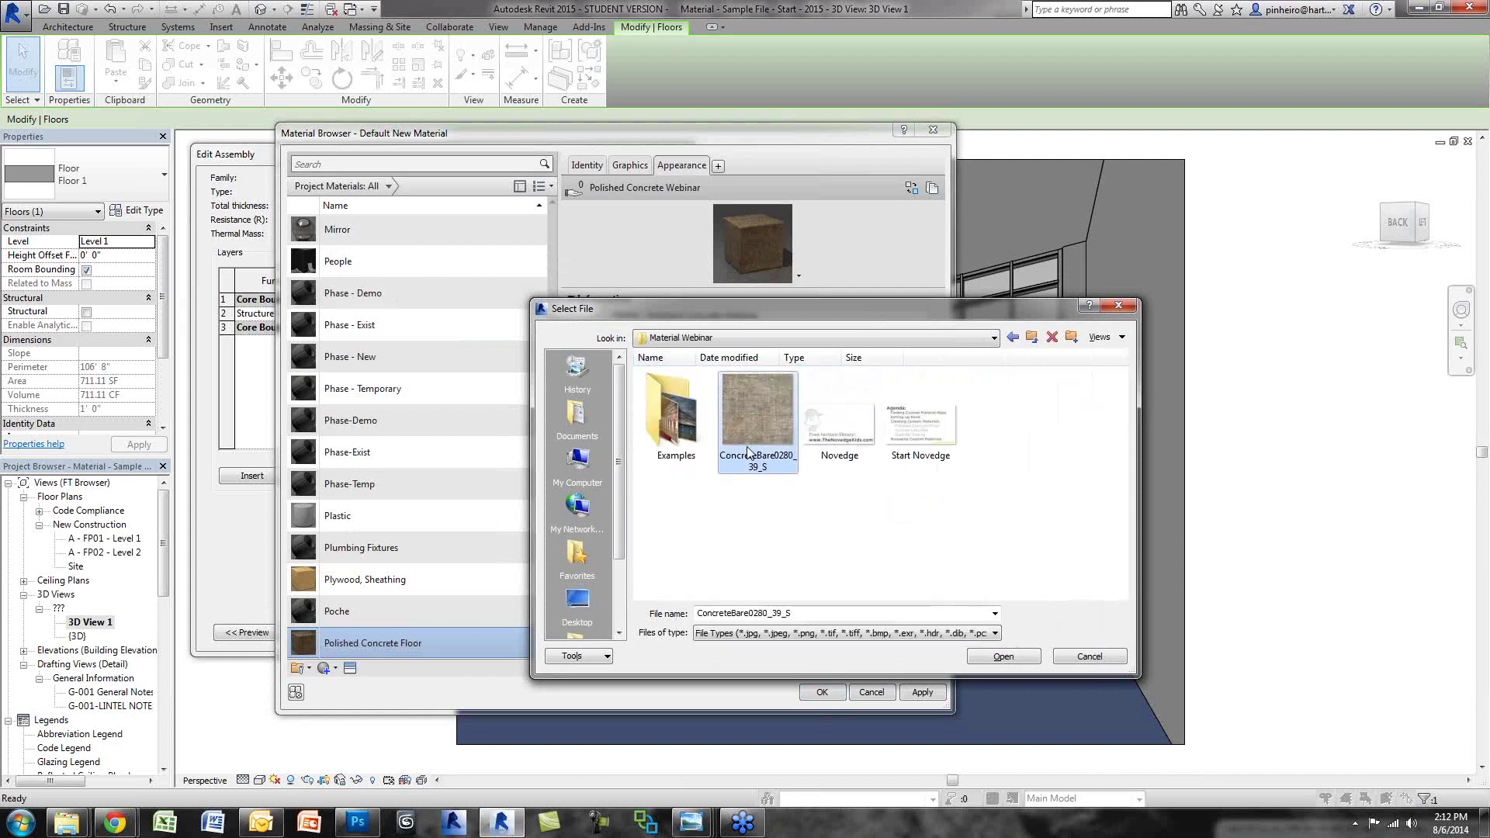
click(1003, 656)
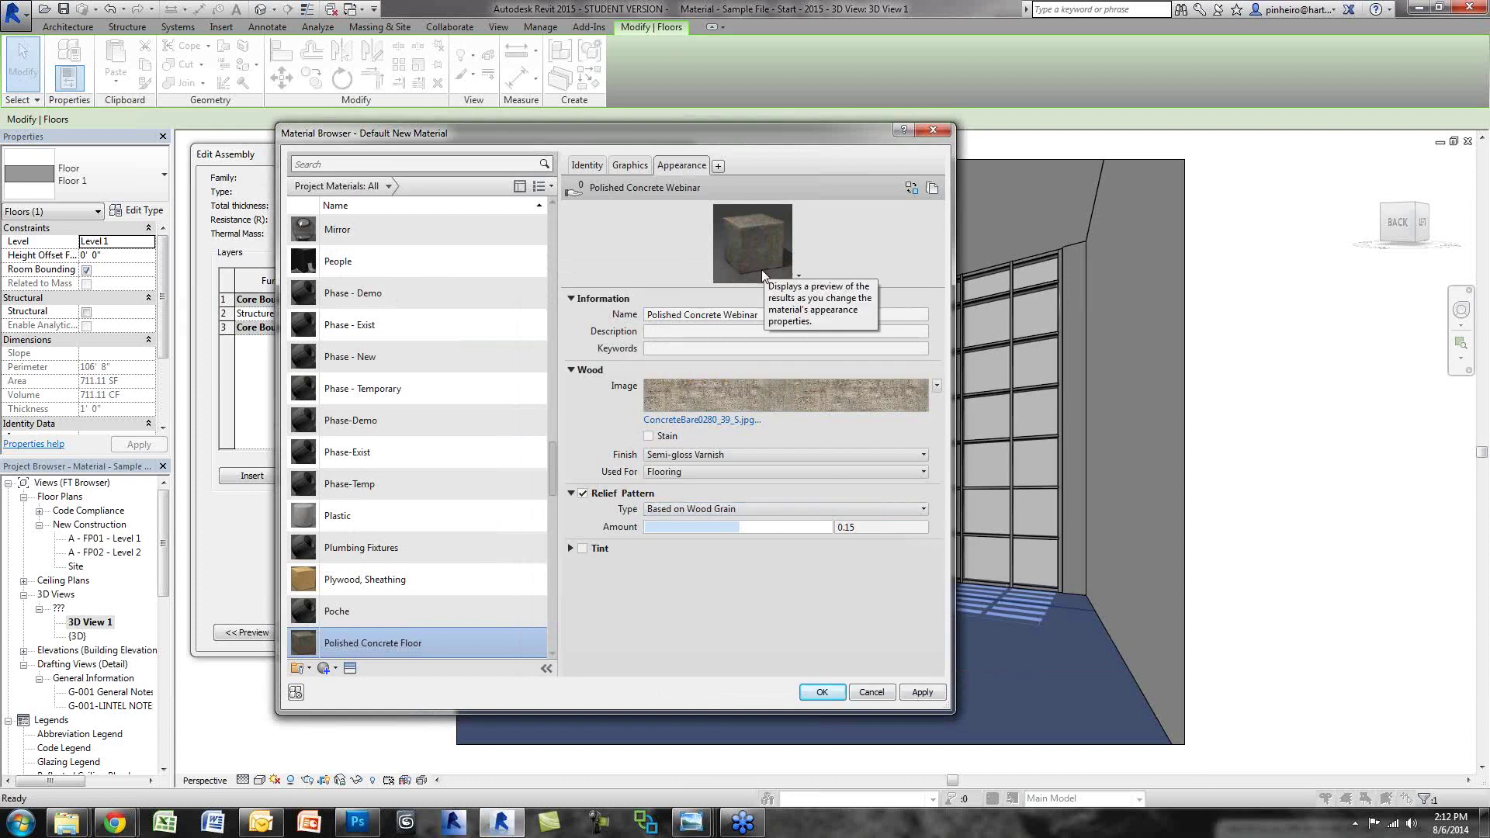
Step: Enlarge the material preview and examine the concrete image's size and tiling settings in the Texture Editor
drag(757, 294, 805, 415)
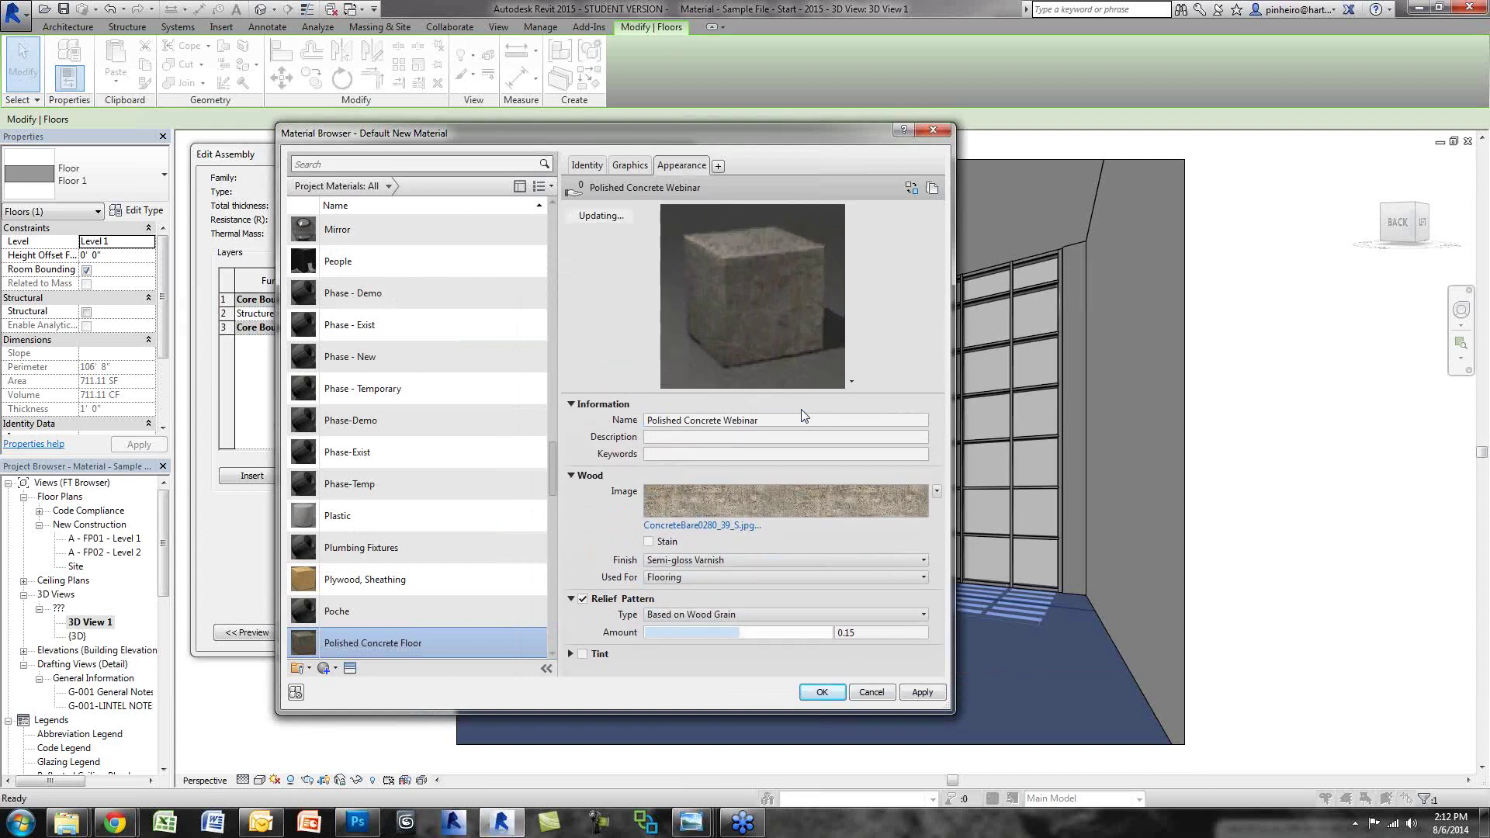
click(762, 498)
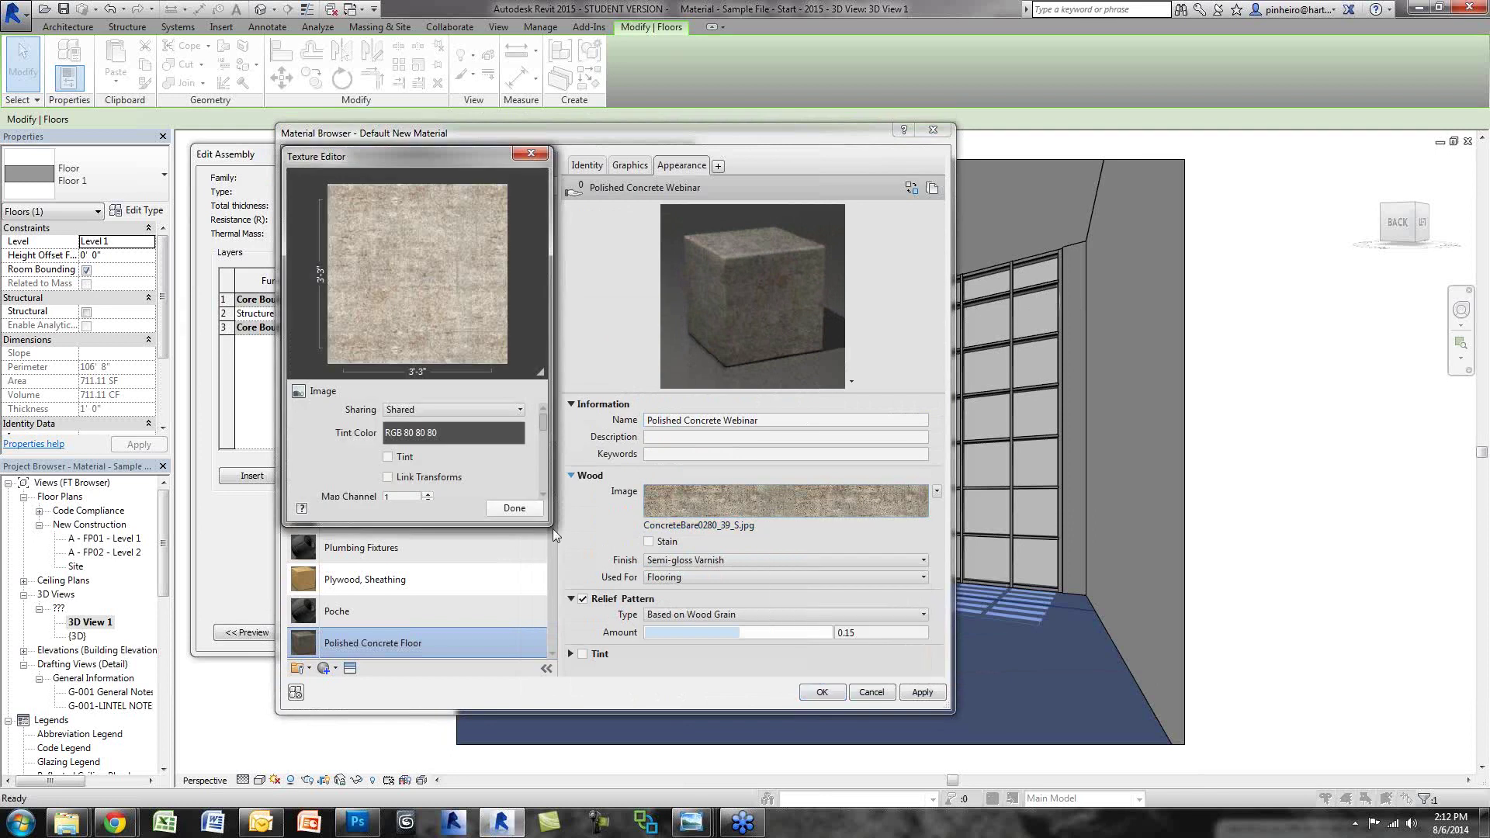
drag(550, 526, 773, 745)
drag(499, 158, 432, 137)
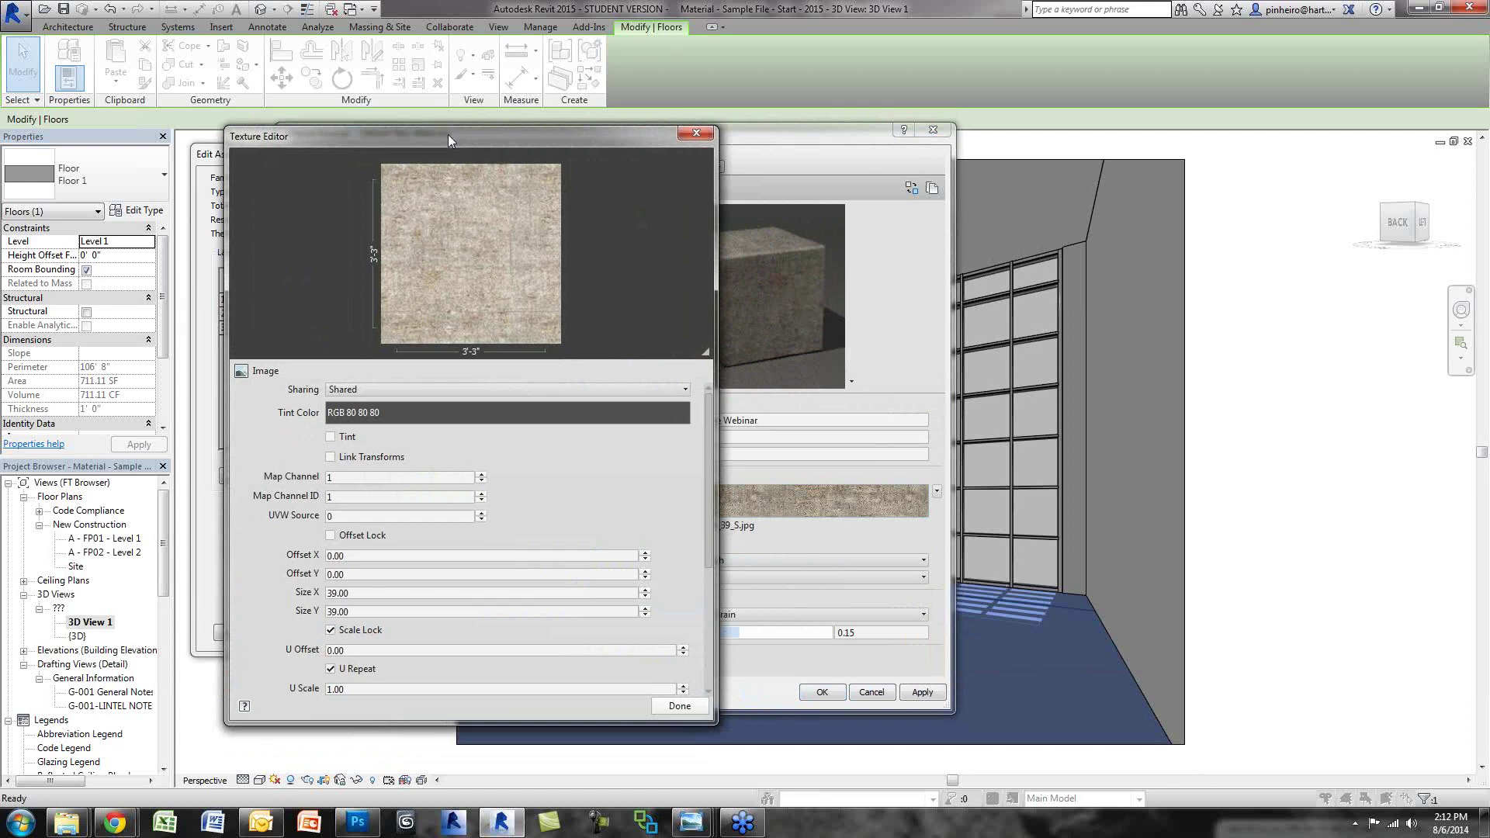
drag(447, 123, 333, 75)
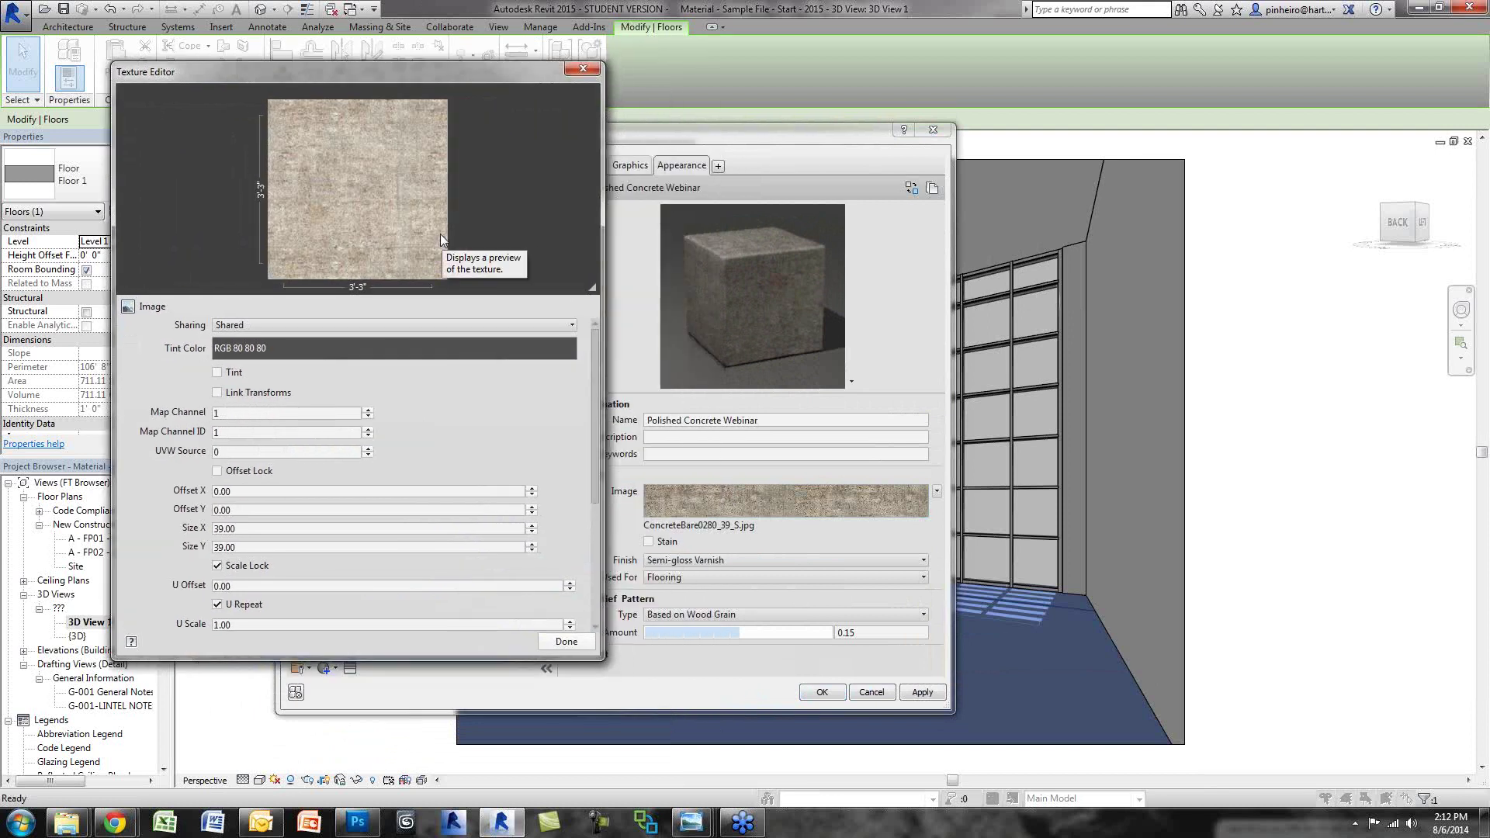
click(575, 645)
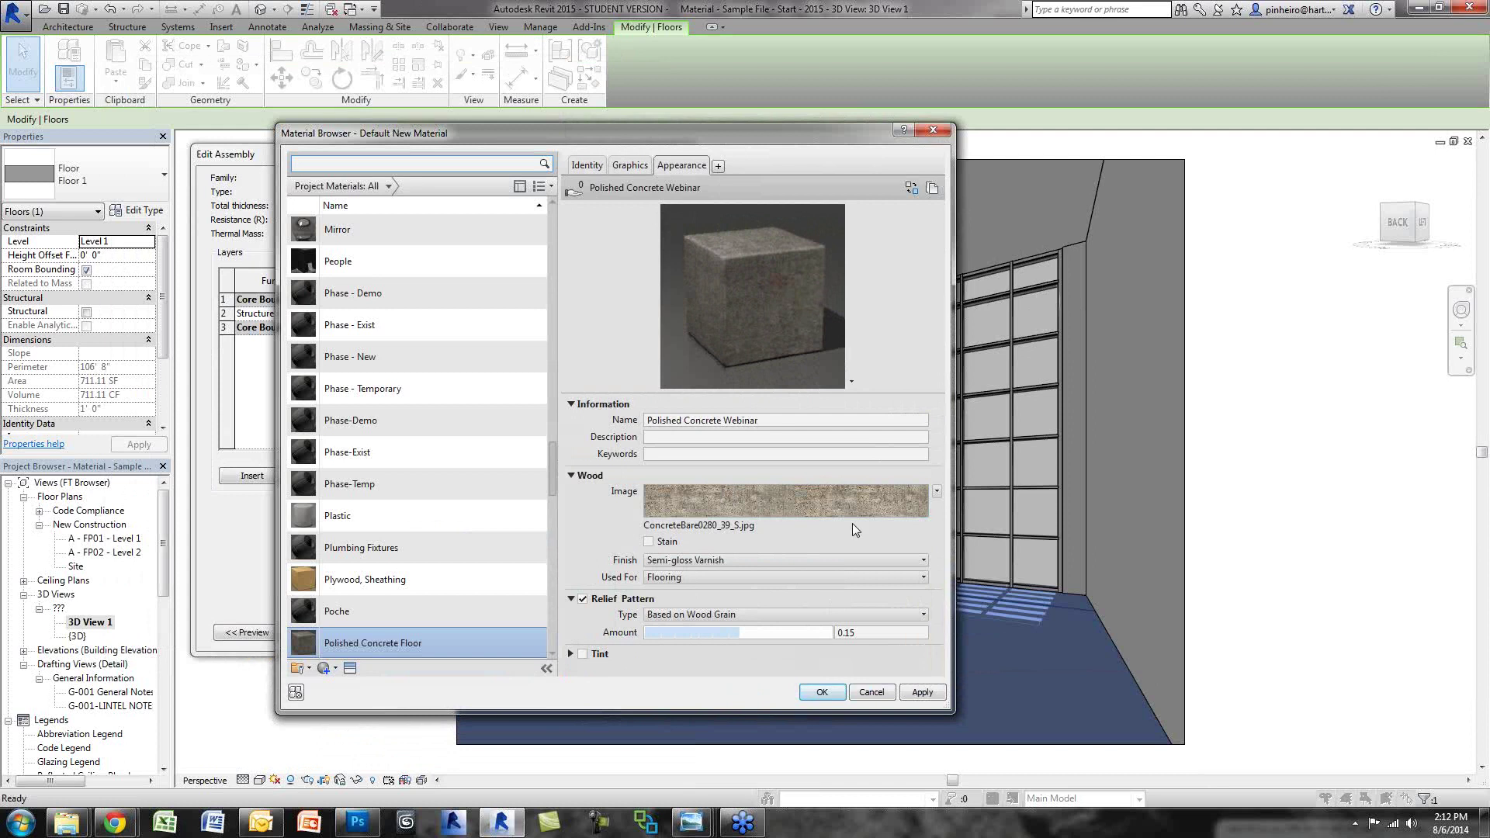
Step: Accept the material, assembly and floor type changes, deselect the floor, and set 3D View 1 to the Realistic visual style
click(821, 691)
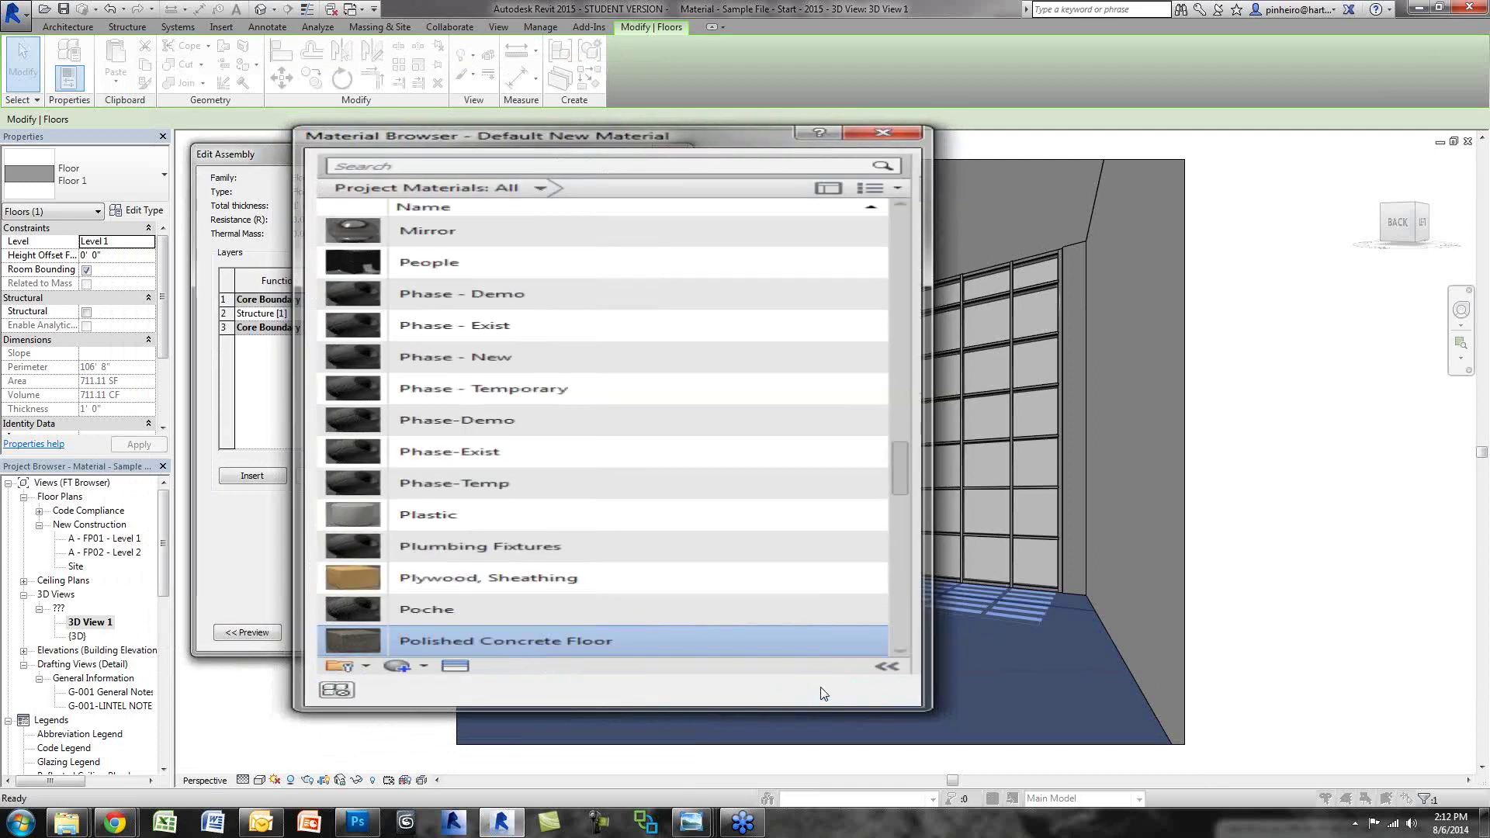
click(486, 630)
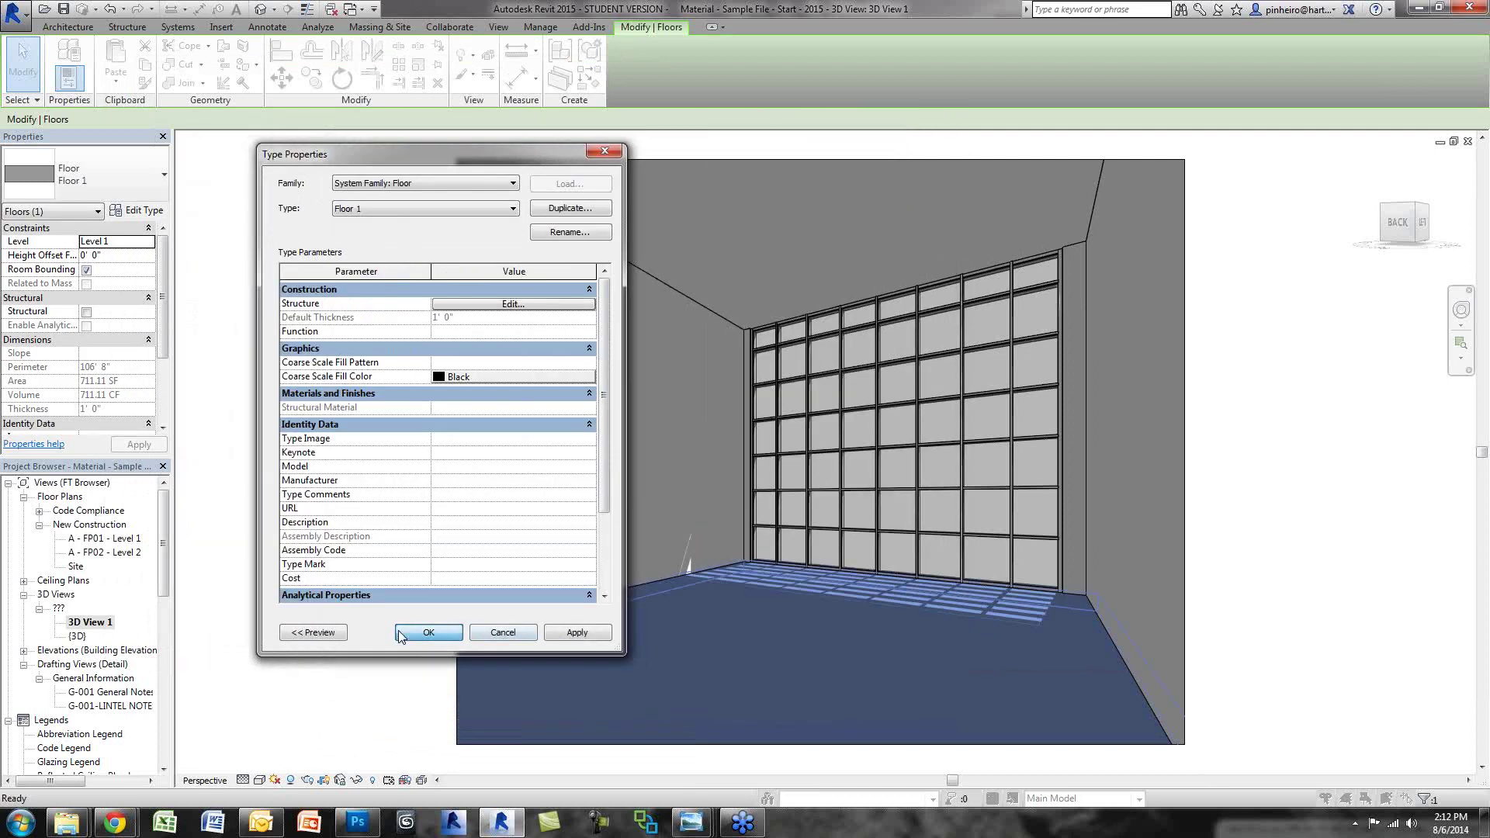
click(427, 633)
key(Escape)
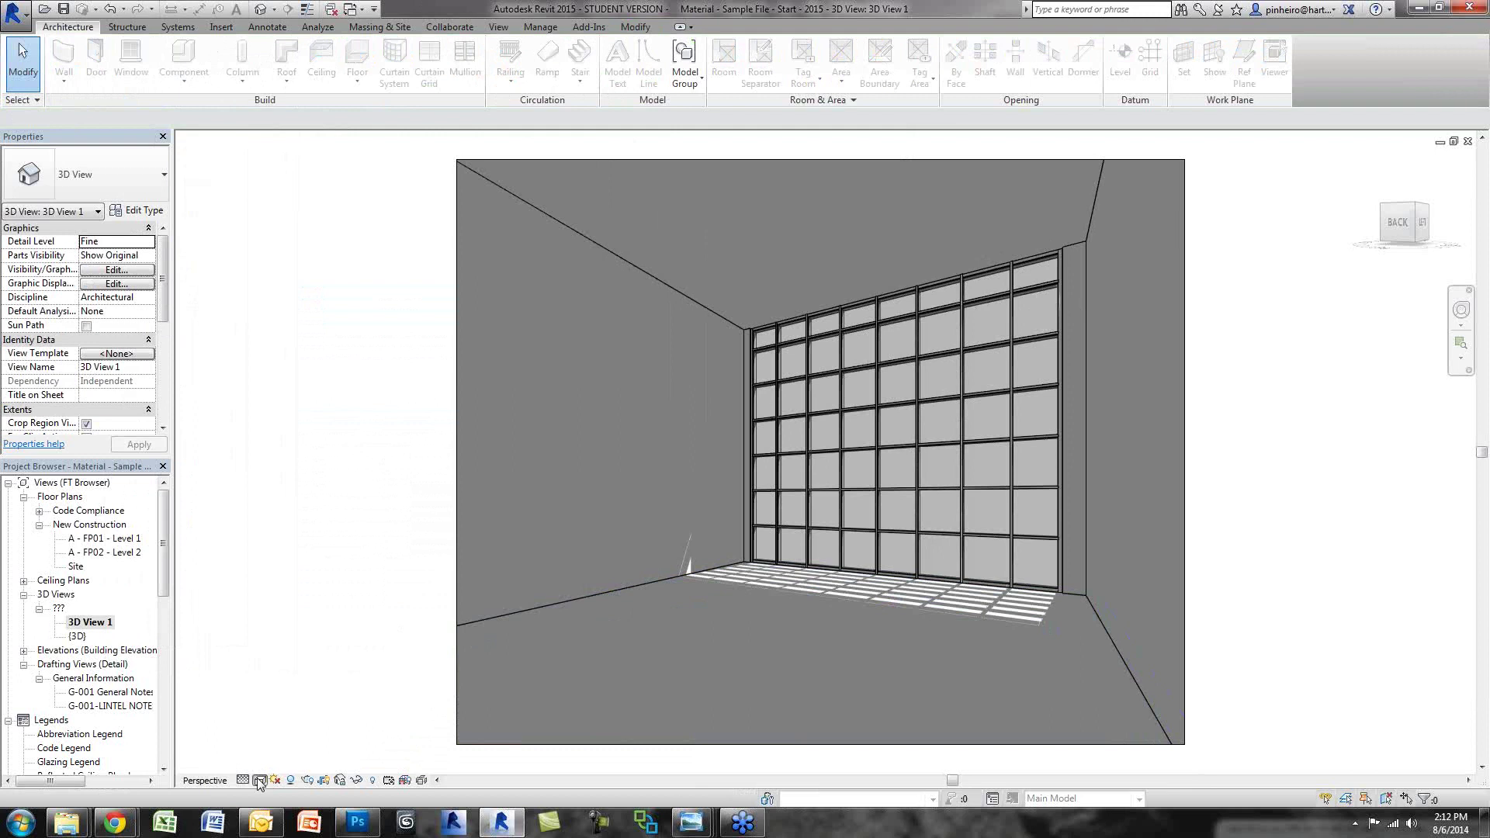
click(260, 781)
click(301, 753)
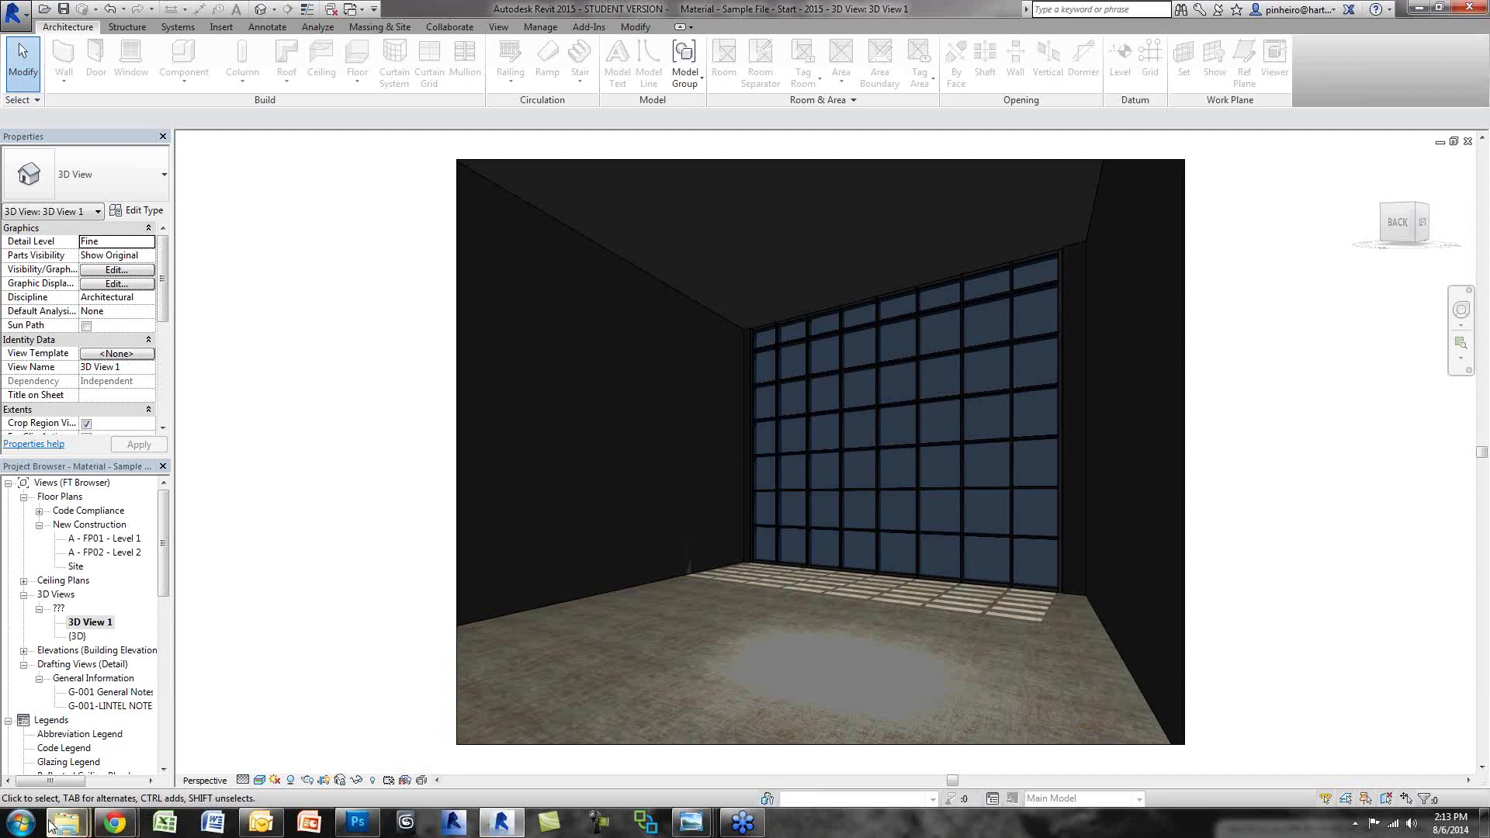
Step: View the Lobby 1 HDR_PLywood example from the Examples folder in Windows Photo Viewer, and minimize the image
mouse_move(66, 823)
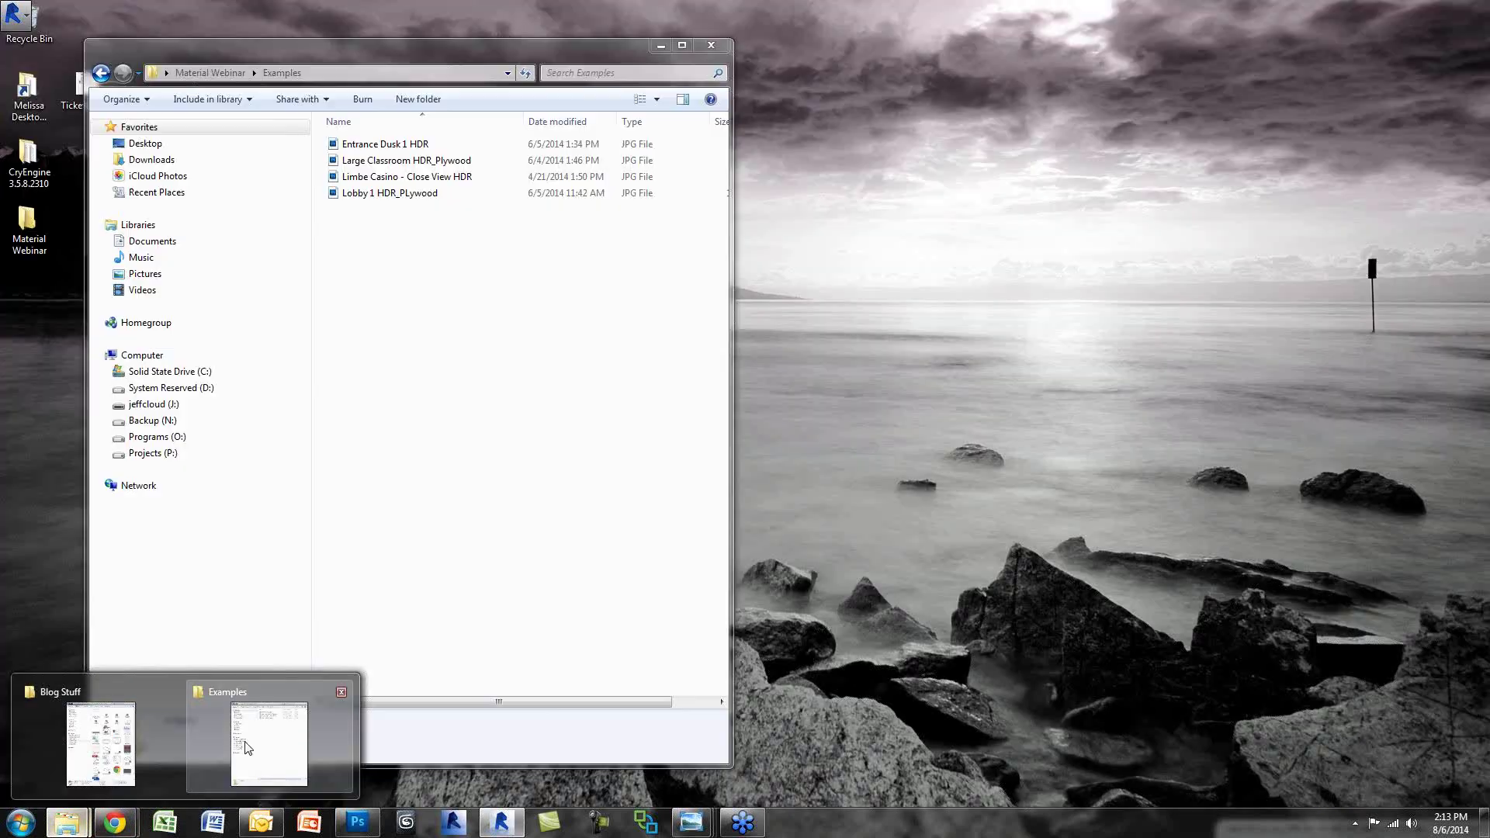
click(247, 747)
click(431, 194)
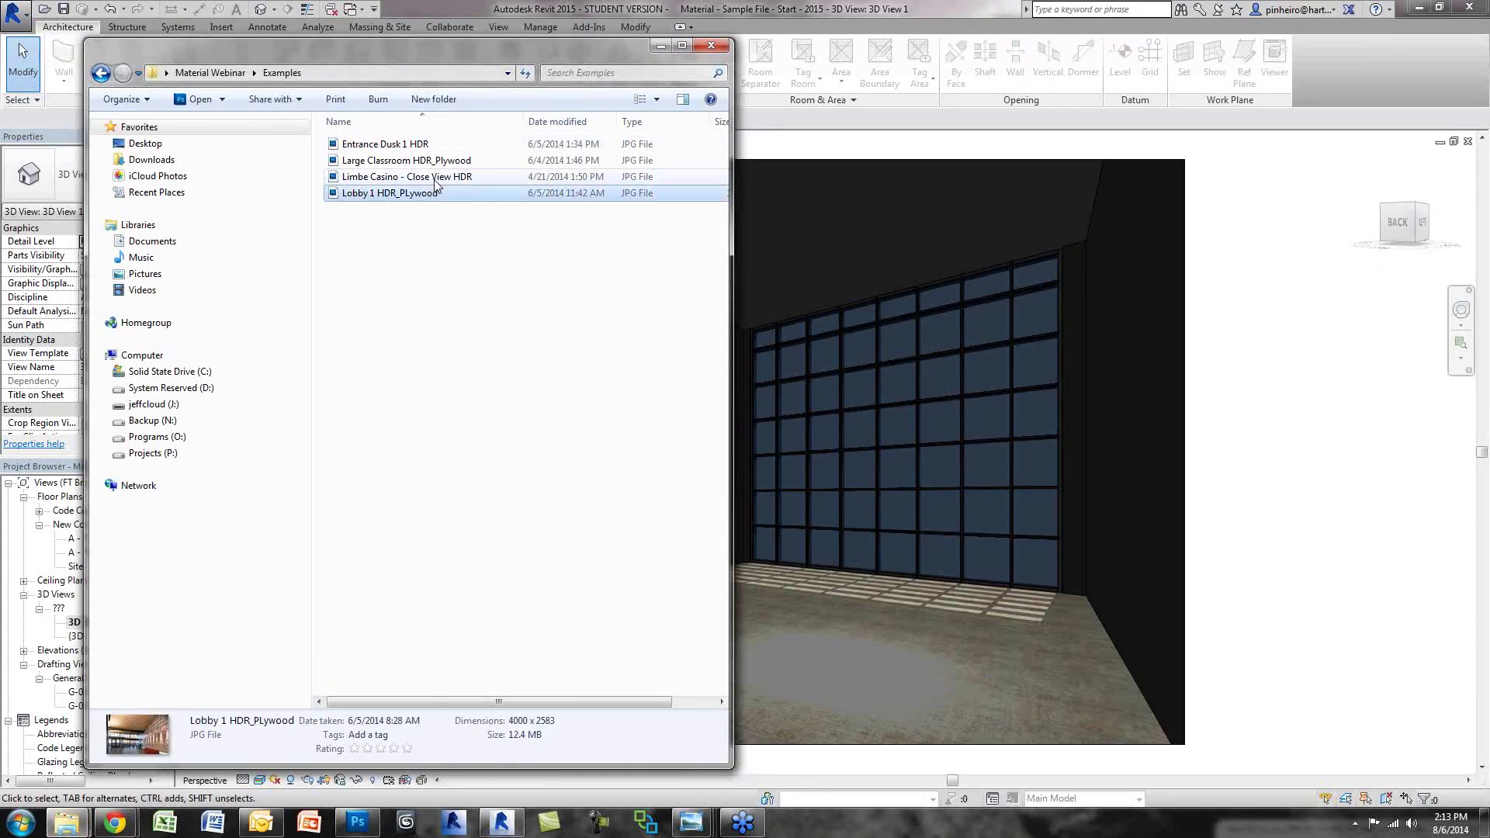
right_click(431, 194)
mouse_move(530, 386)
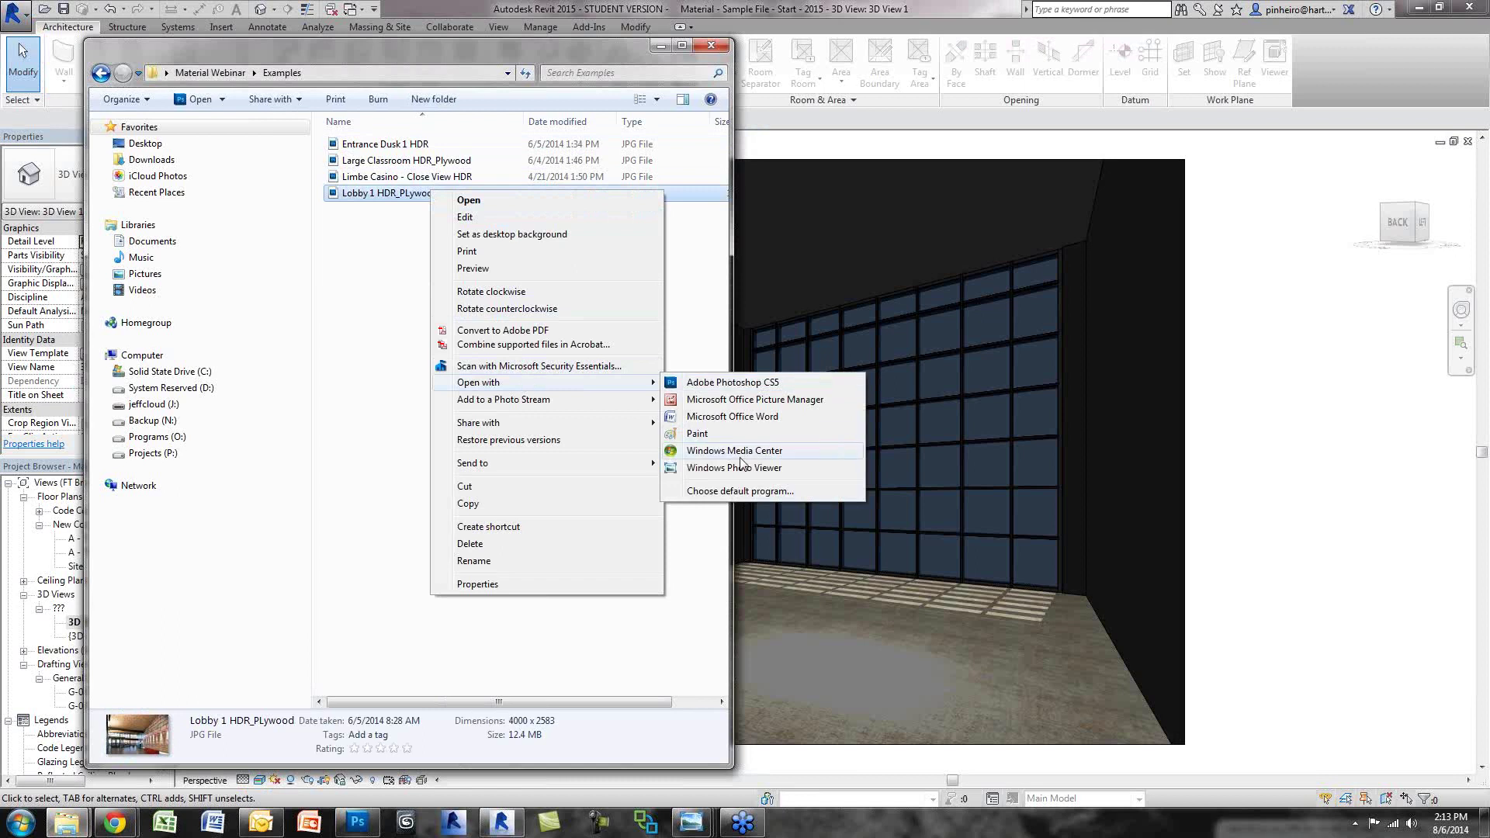
click(741, 469)
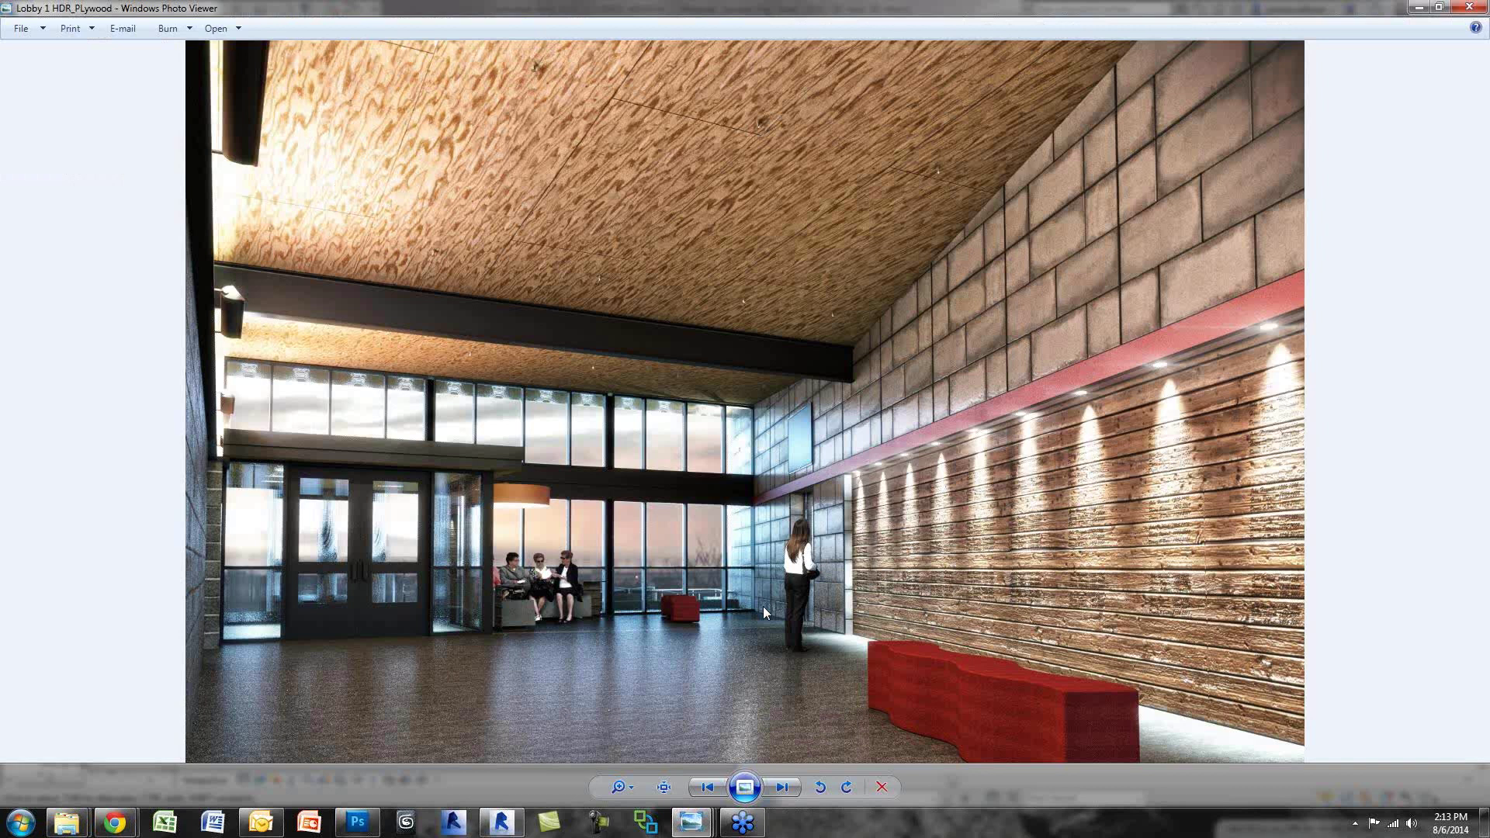
click(1416, 10)
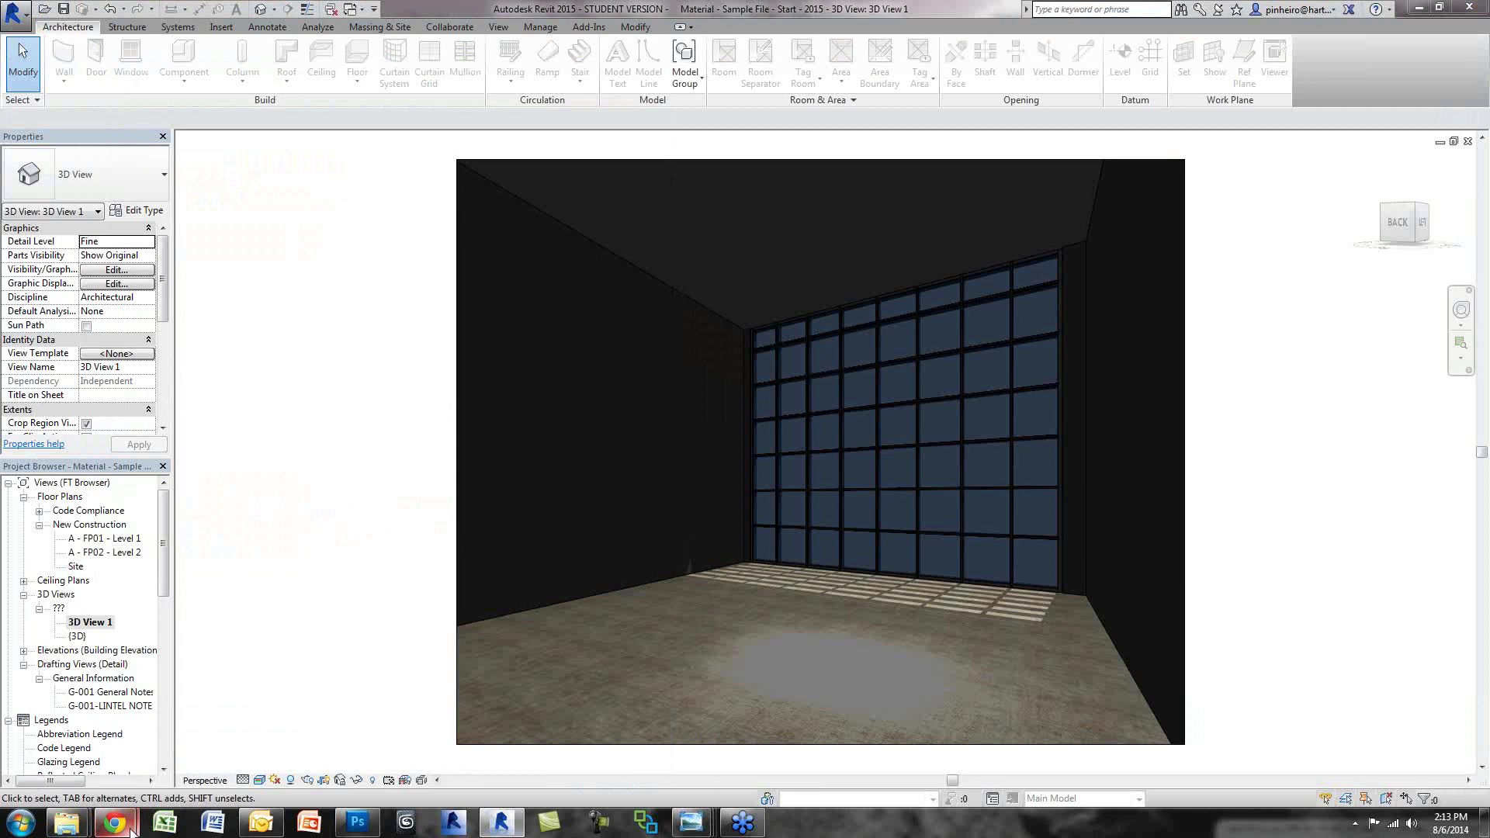
Step: Switch to Chrome, close the concrete texture page, and open the Brick > Blocks category on CG Textures
mouse_move(115, 823)
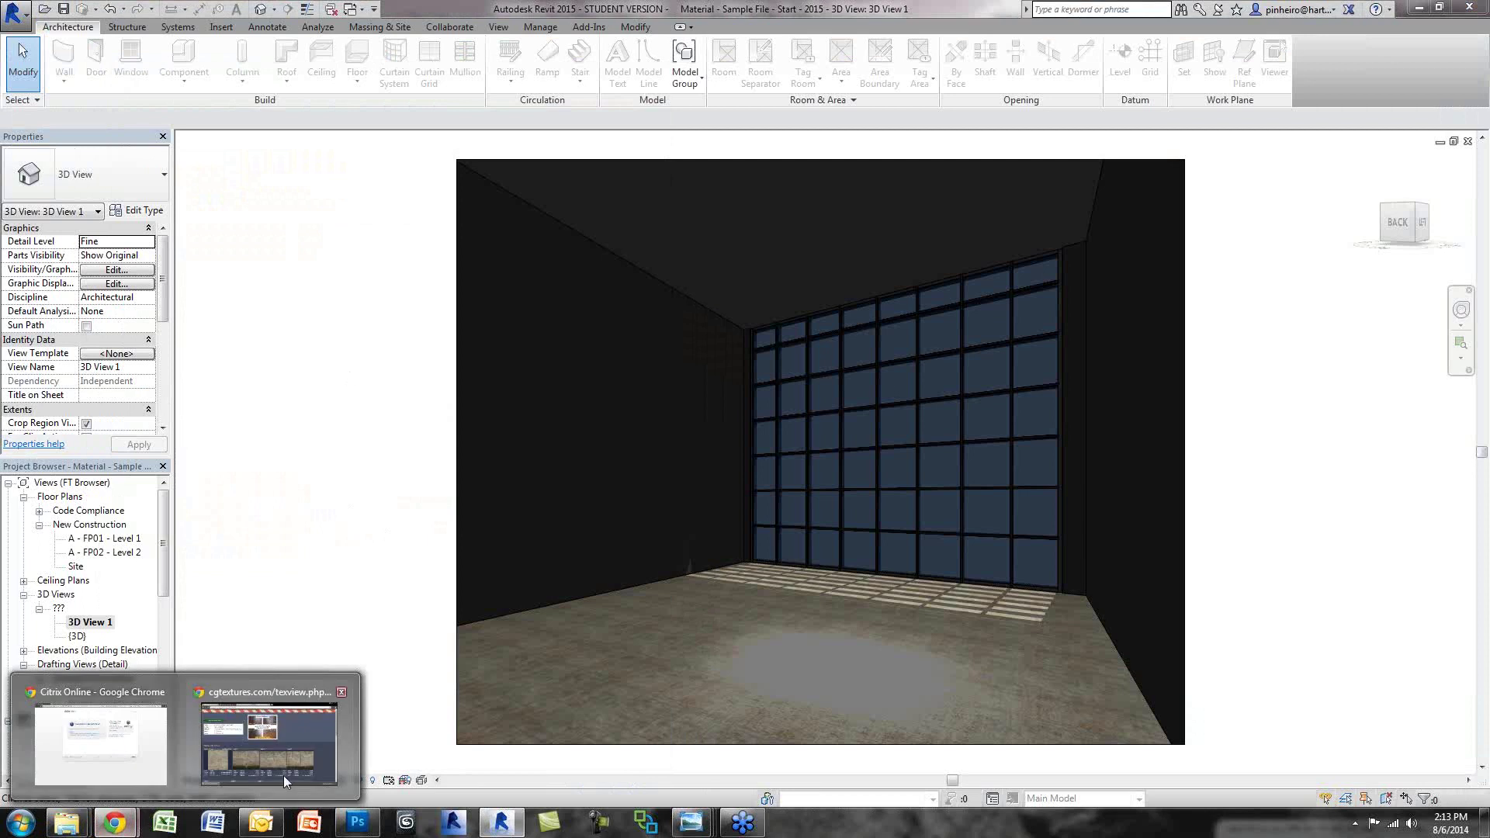
click(271, 720)
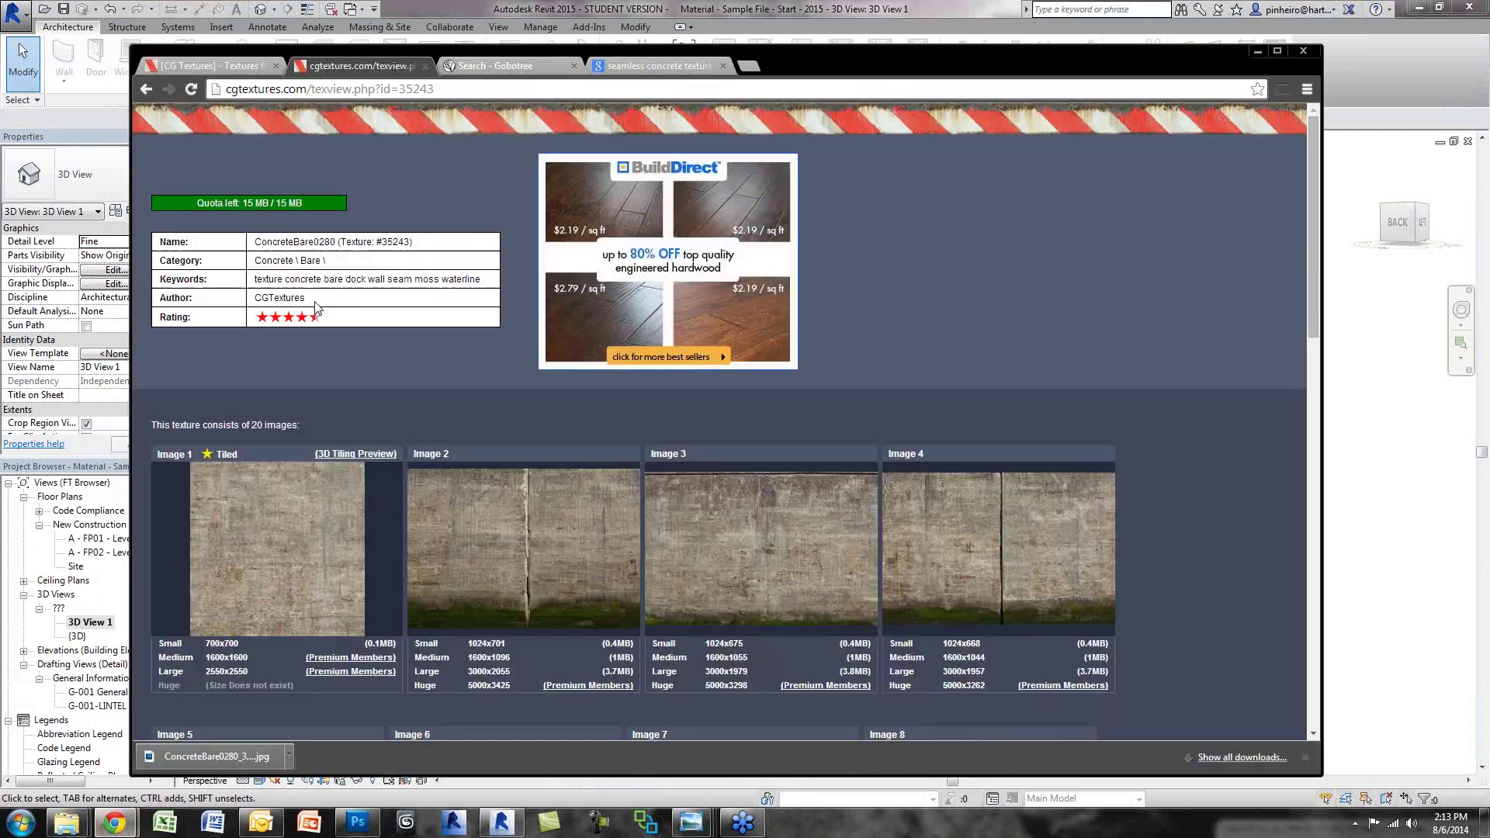
click(424, 67)
click(208, 65)
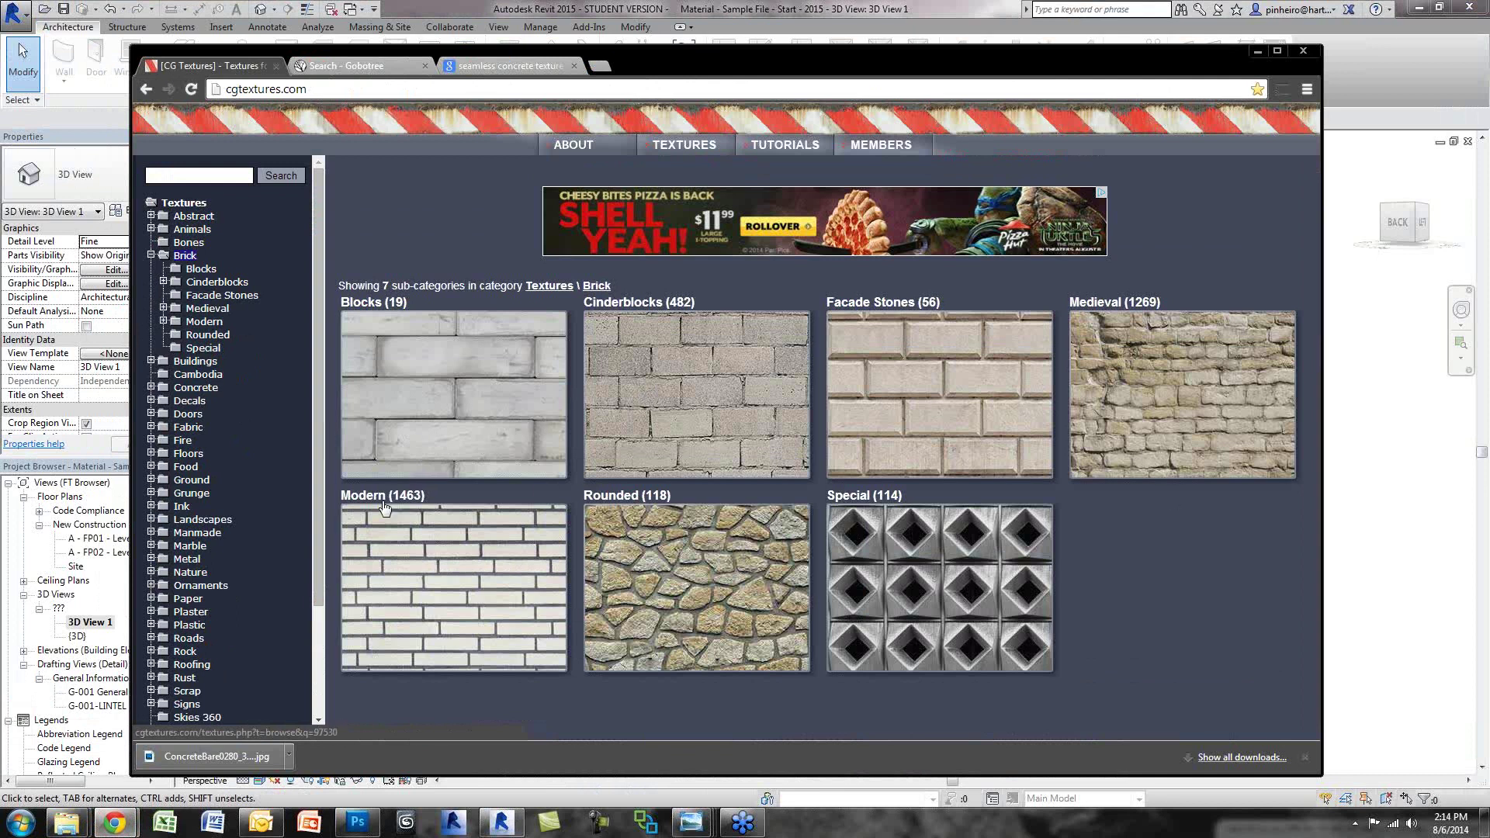
click(451, 370)
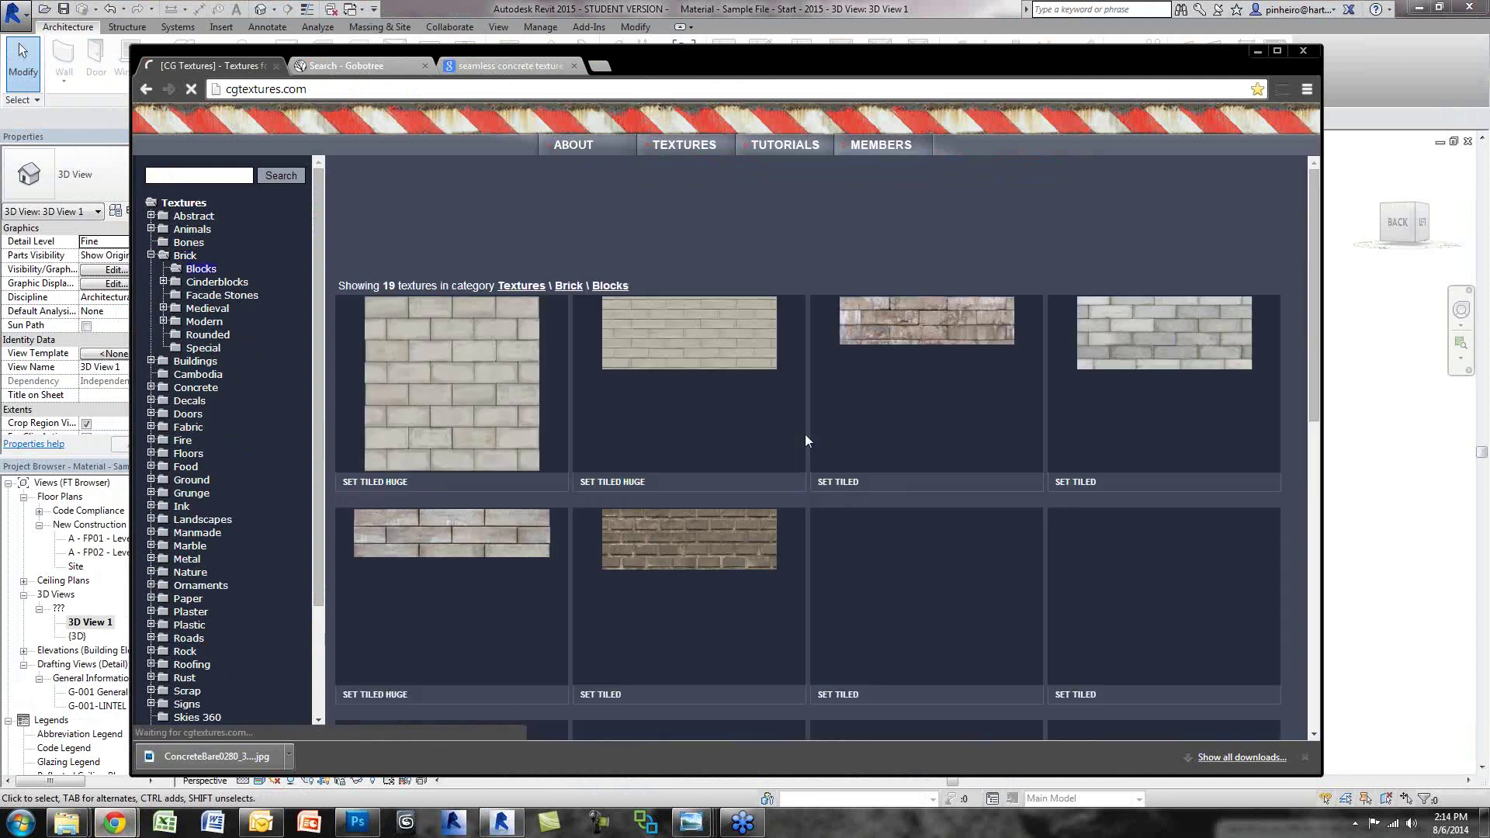
Step: Browse the block textures, open BrickLargeBlocks0016, and download its small 640x640 tiled image
scroll(805, 438, down, 1)
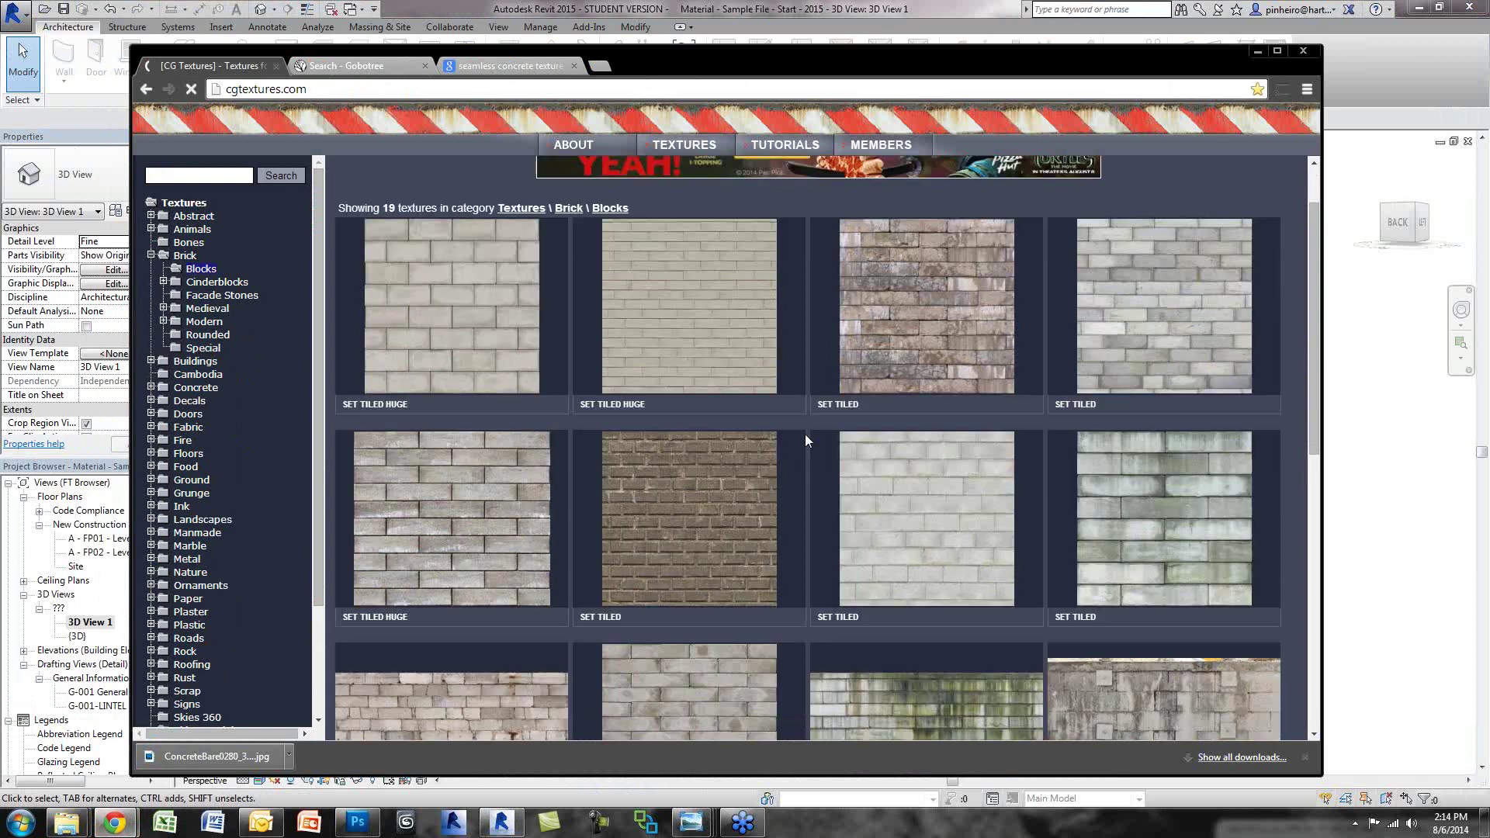
scroll(804, 440, down, 4)
scroll(803, 434, down, 4)
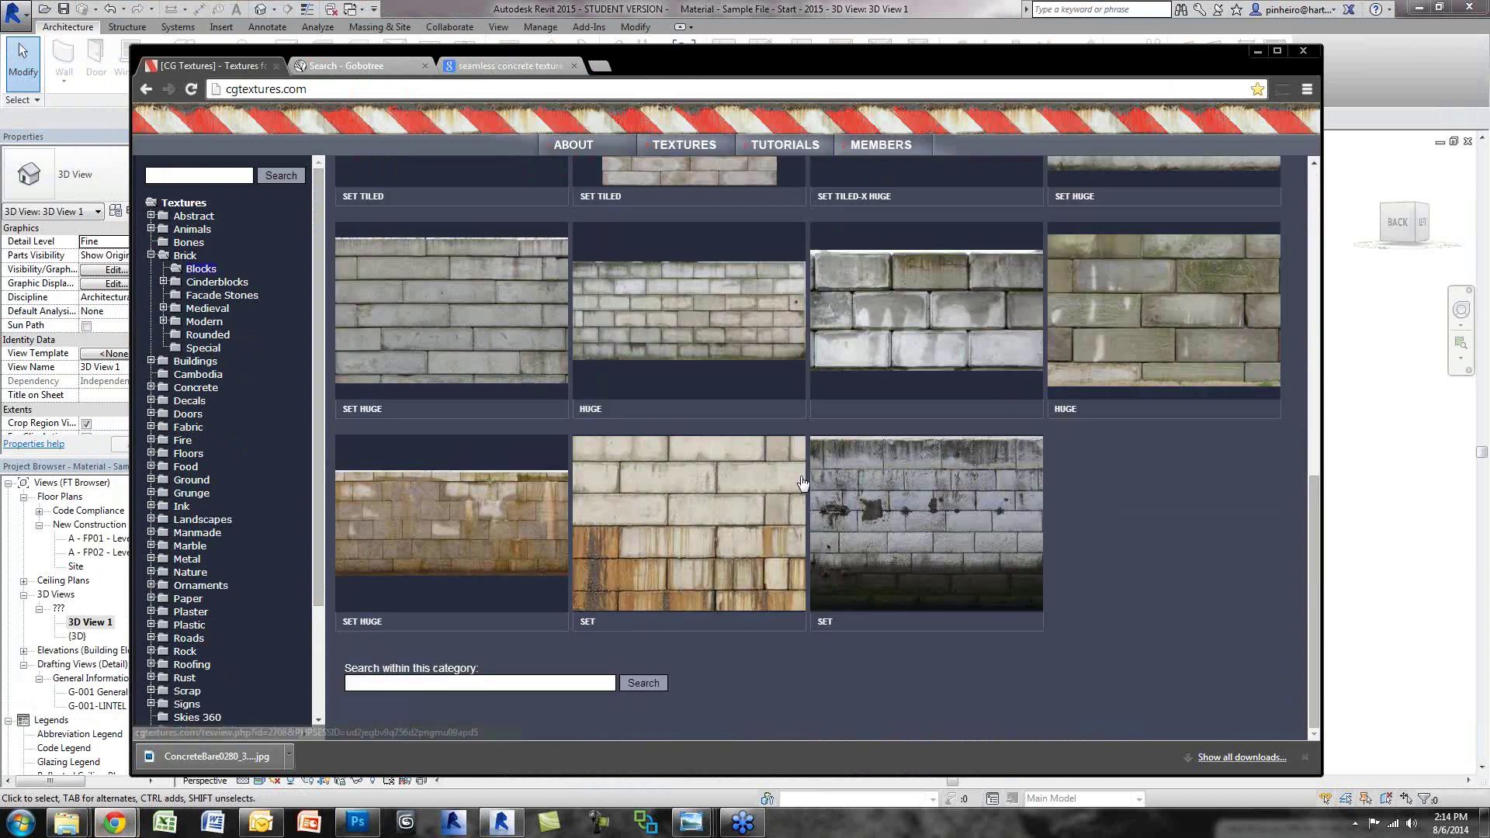
scroll(509, 366, up, 9)
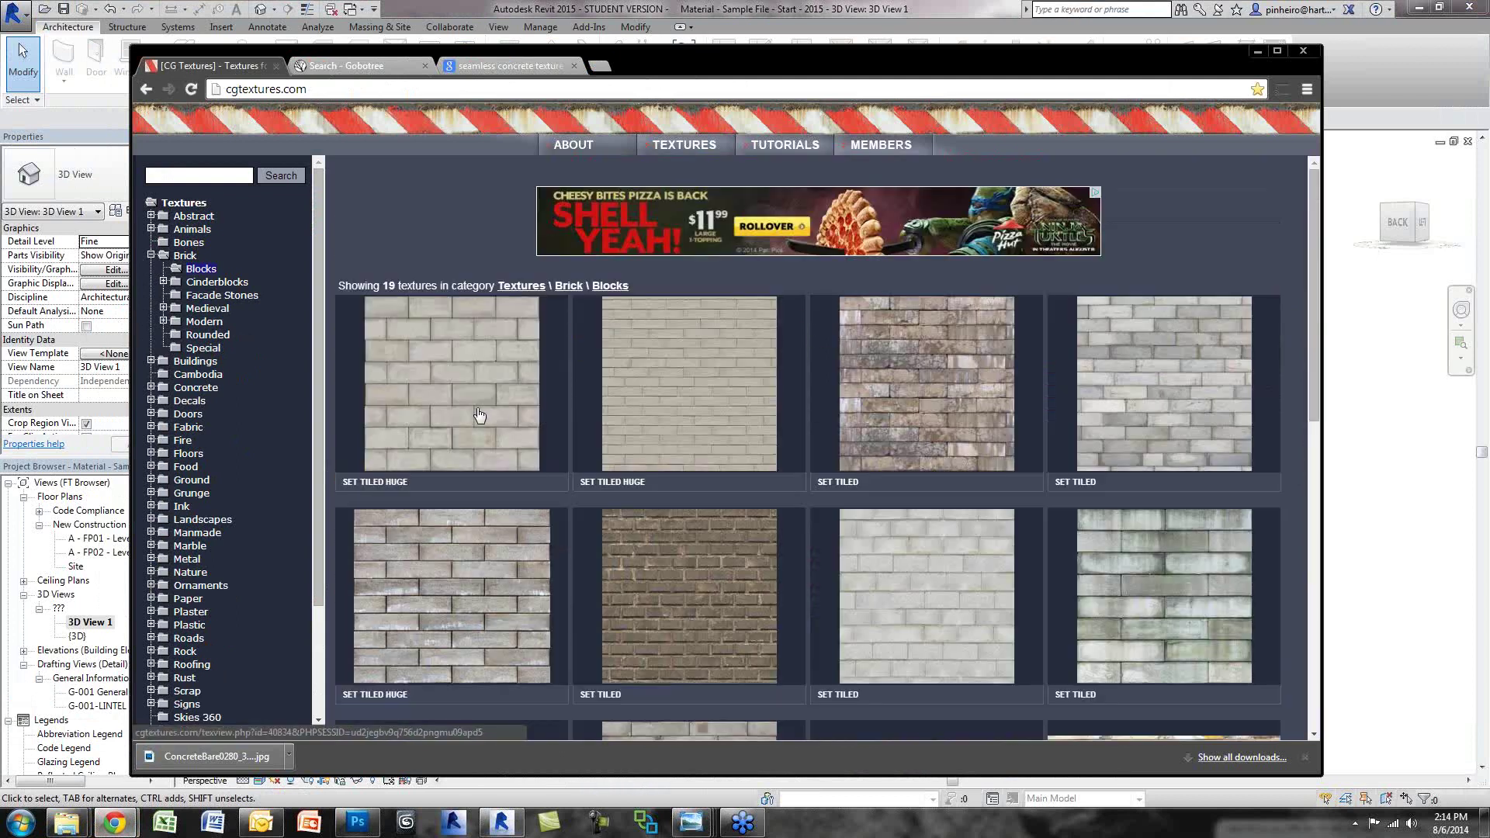
click(1118, 441)
mouse_move(280, 530)
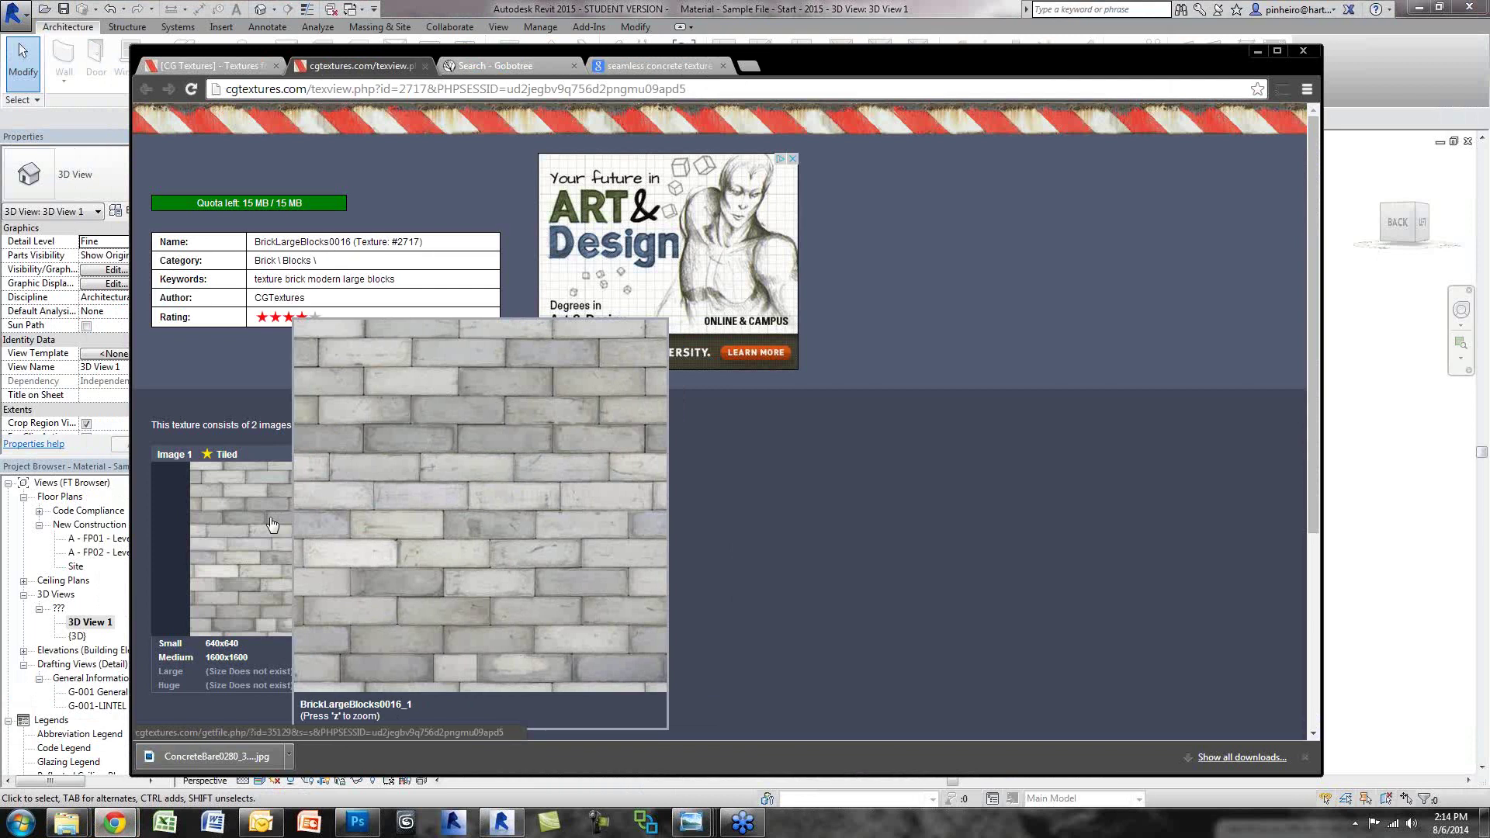
click(227, 646)
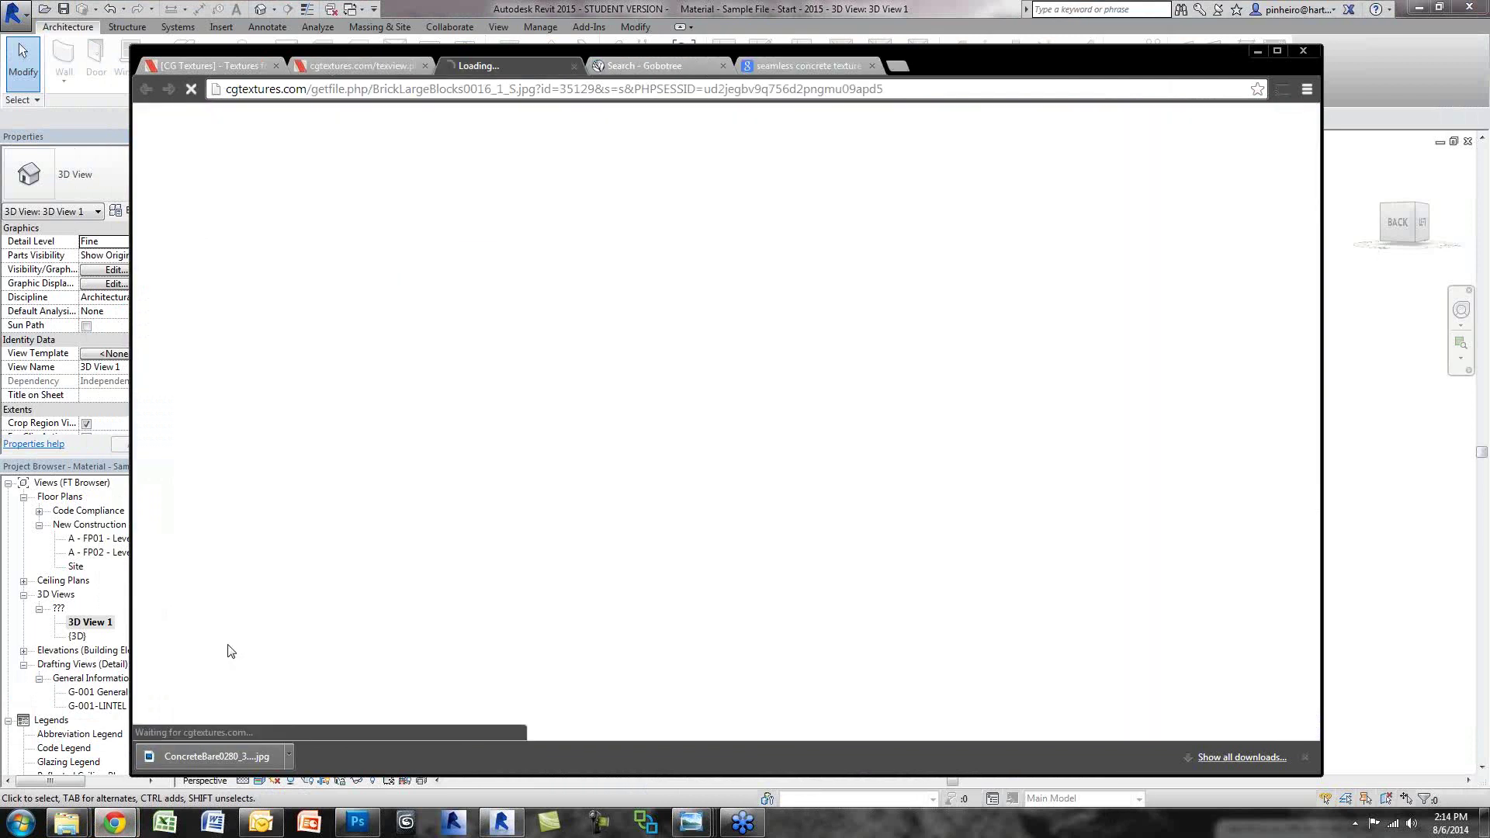
Step: Show the downloaded BrickLargeBlocks0016_1_S file in its folder and move it to the Material Webinar folder on the desktop
right_click(309, 757)
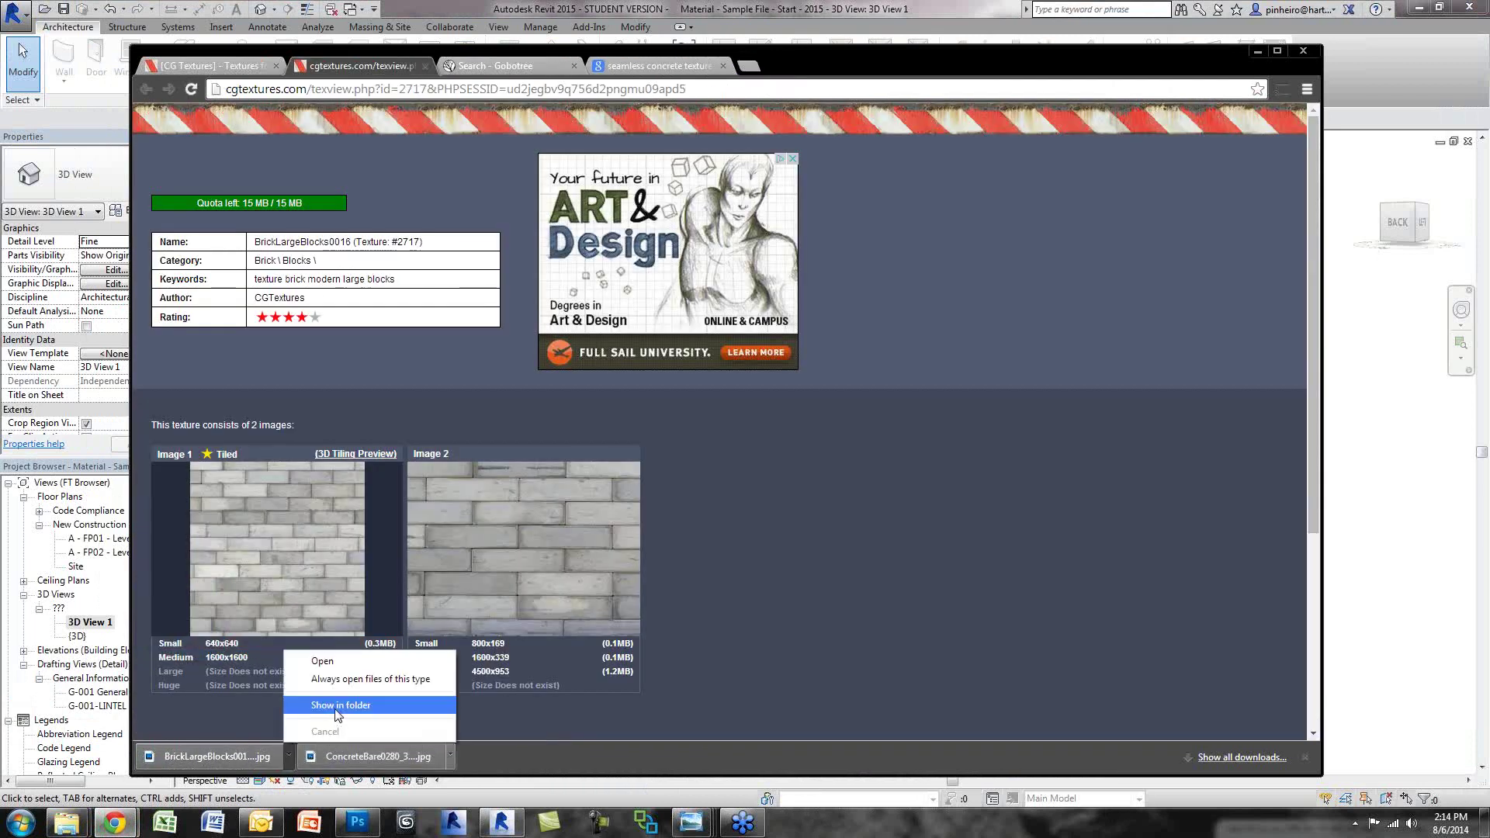
click(338, 715)
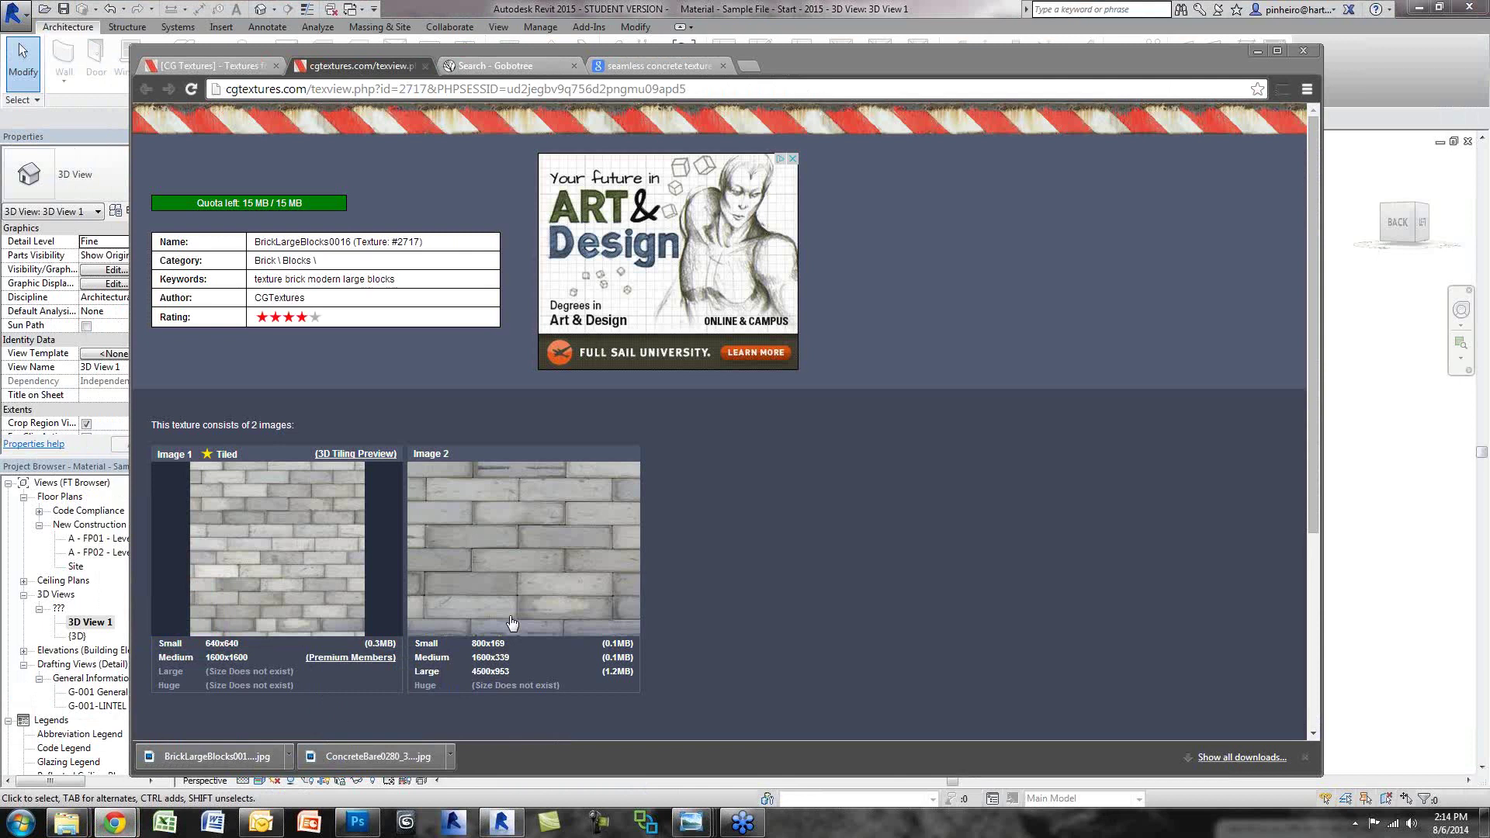
right_click(438, 102)
click(184, 106)
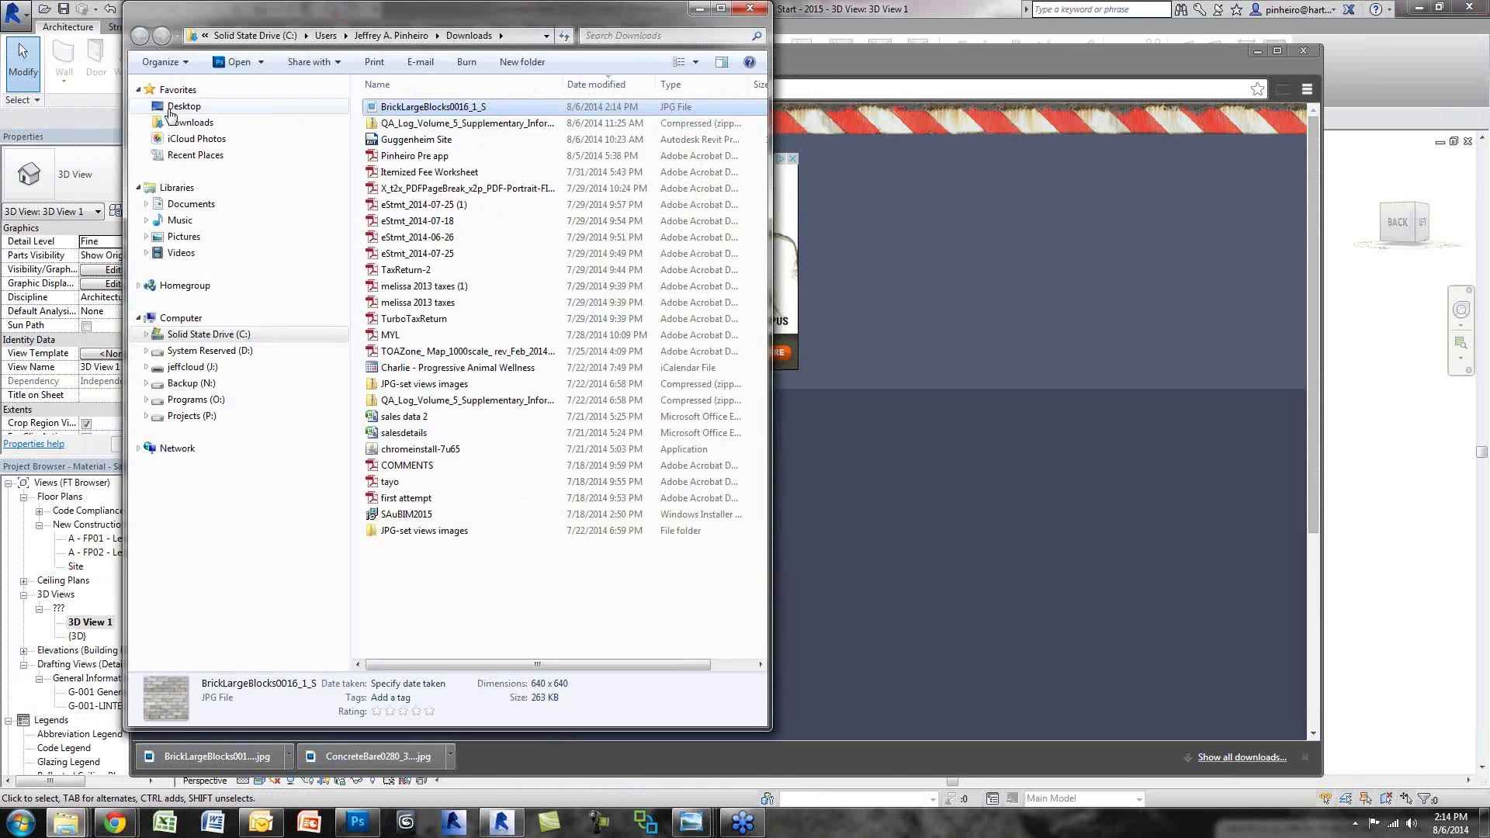
click(184, 105)
double_click(462, 280)
right_click(492, 408)
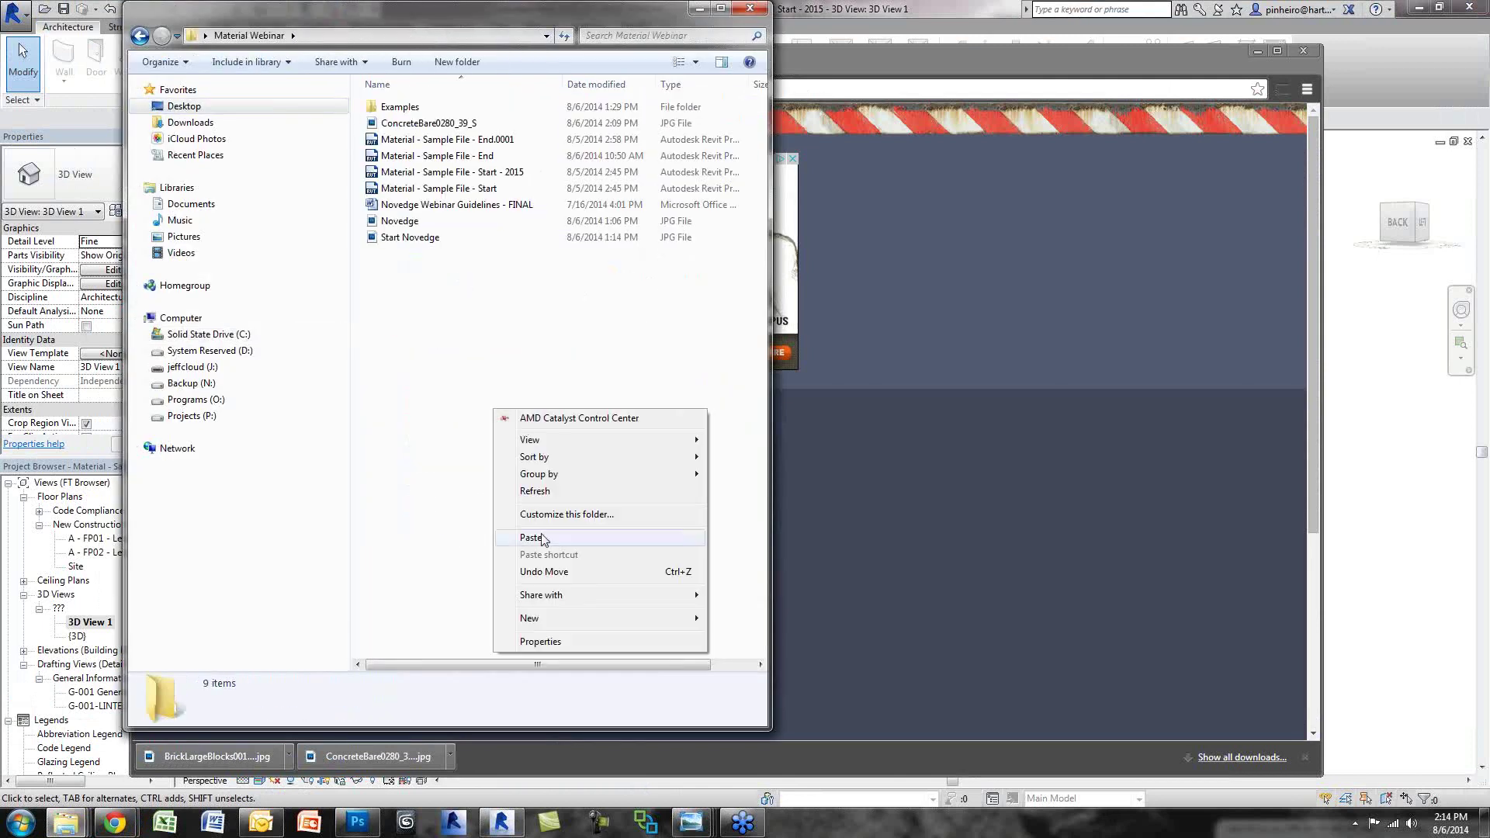
click(543, 539)
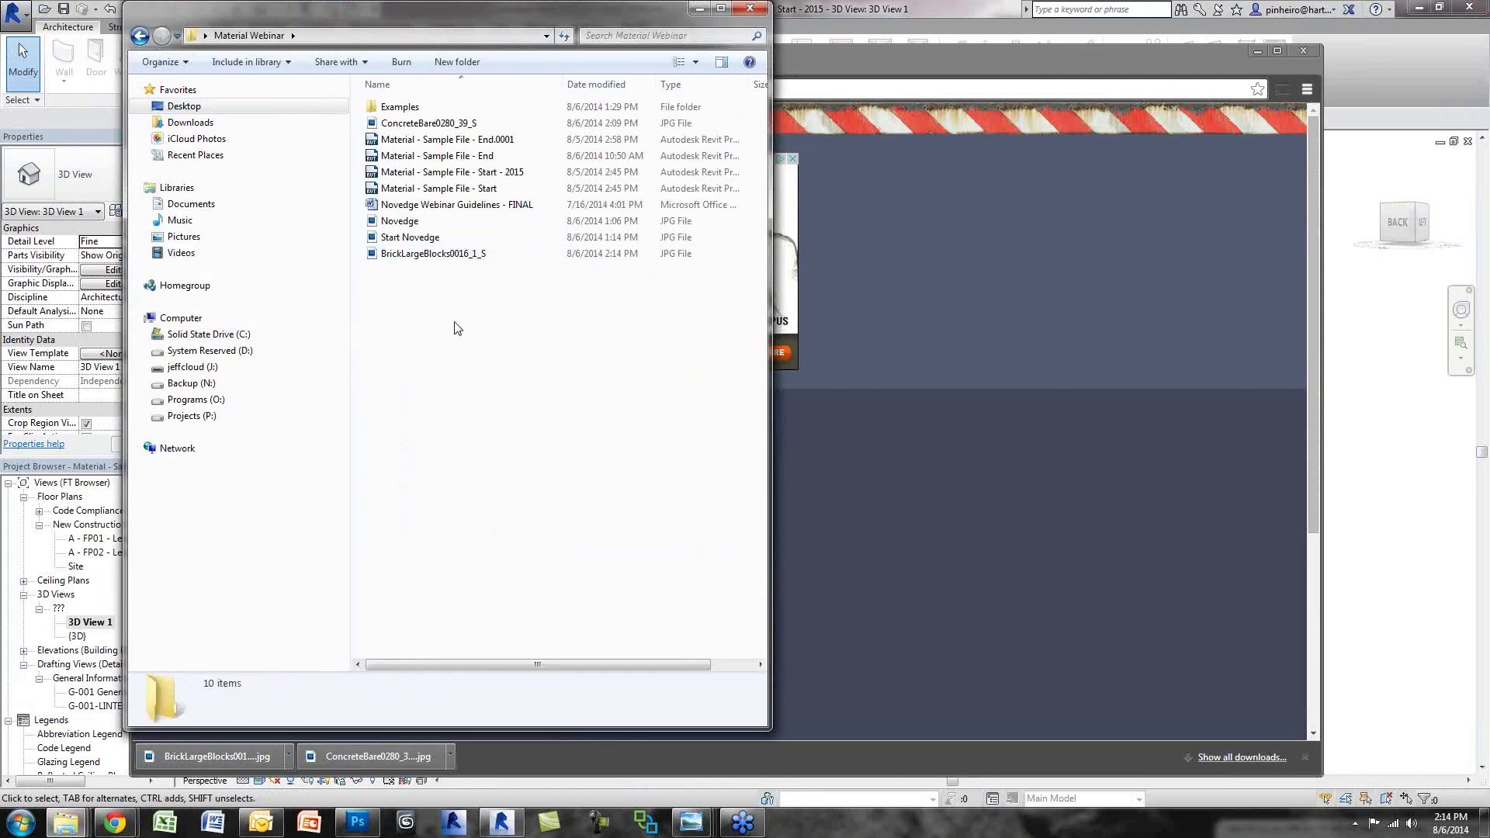
click(702, 14)
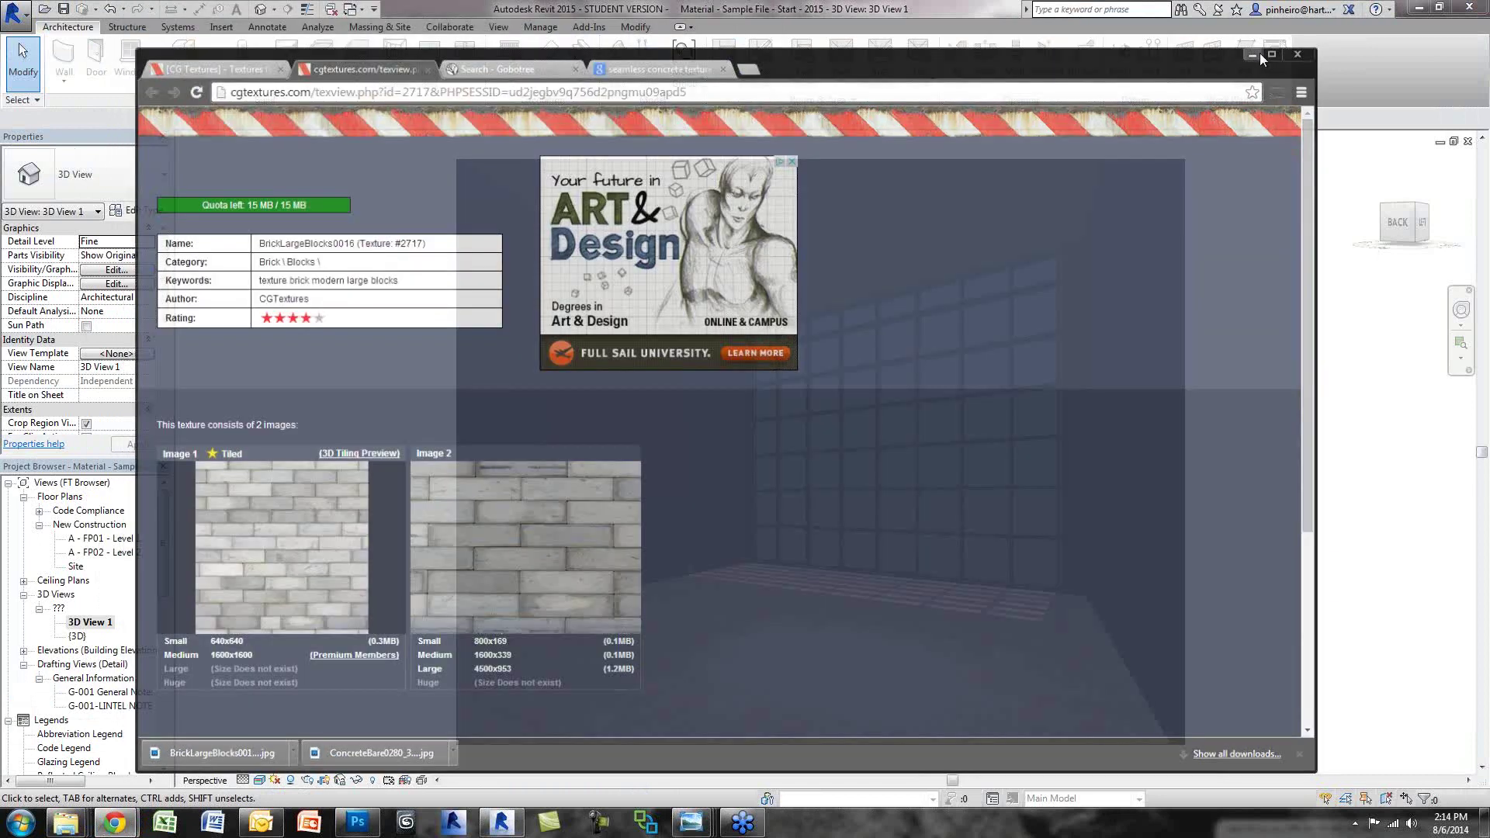
Step: Switch to Photoshop and open BrickLargeBlocks0016_1_S from the Material Webinar folder there
click(1259, 54)
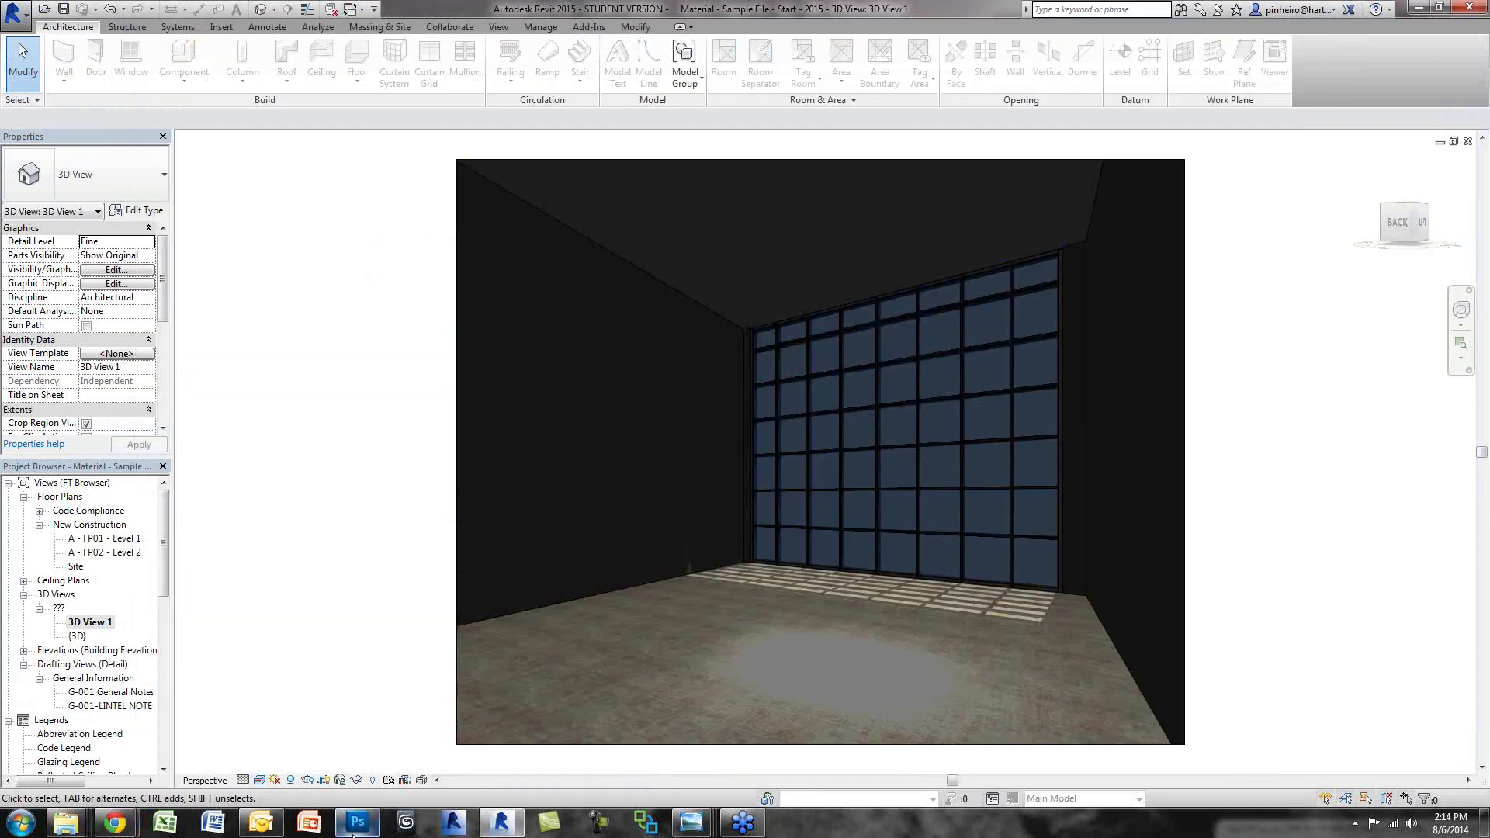
mouse_move(353, 835)
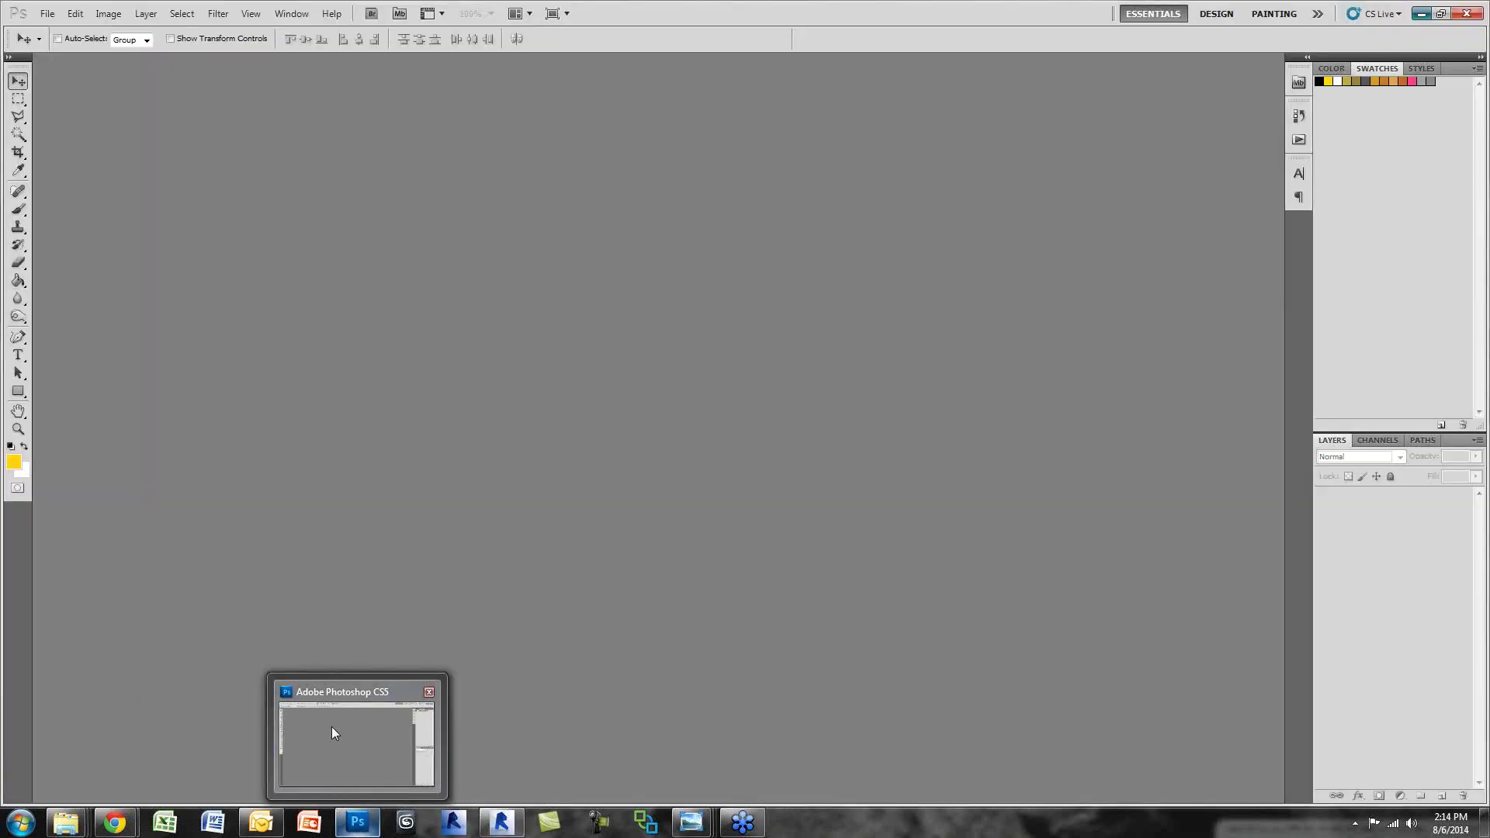
click(332, 726)
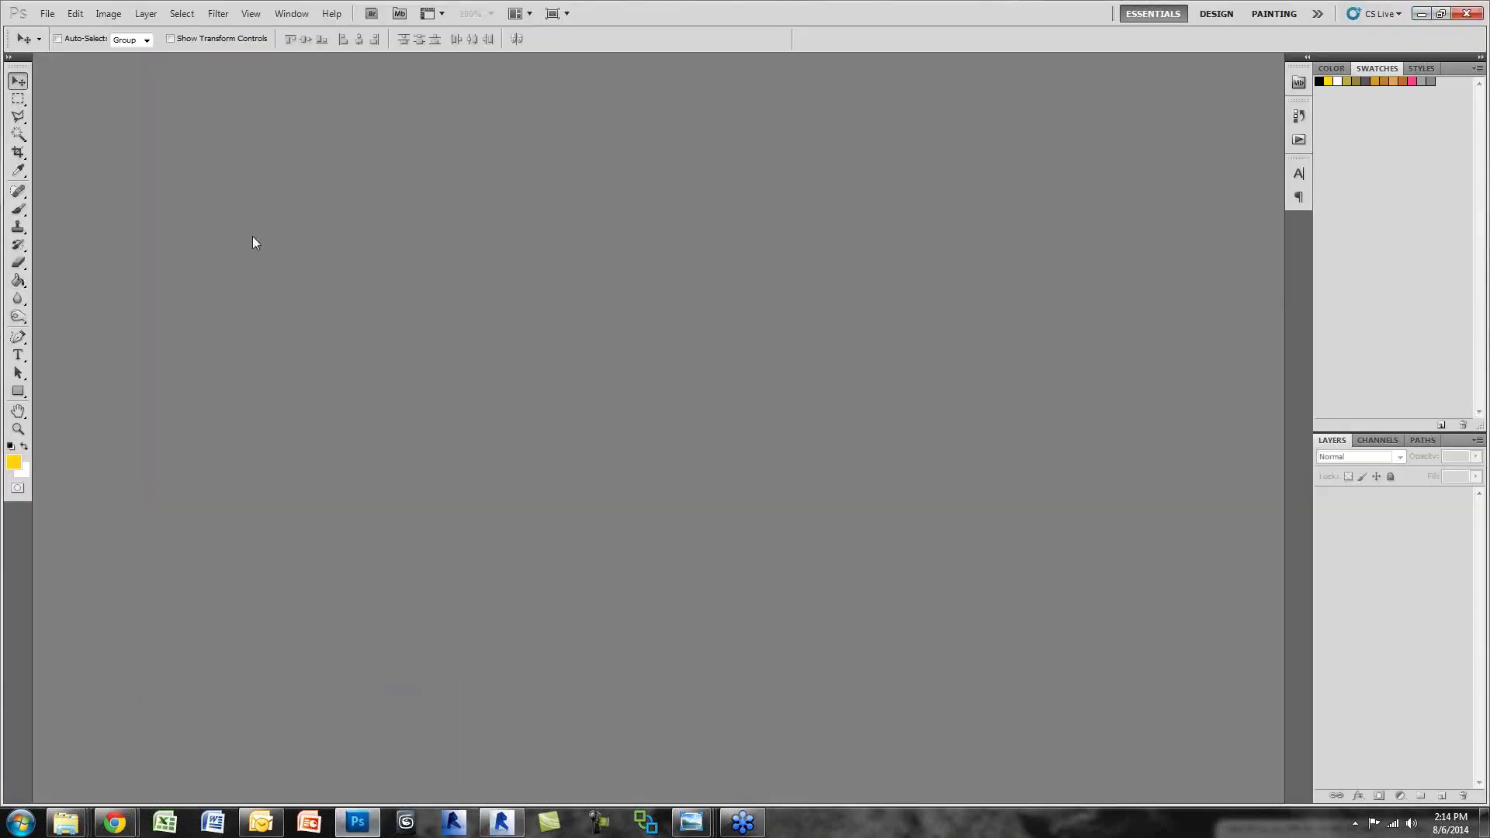
click(46, 14)
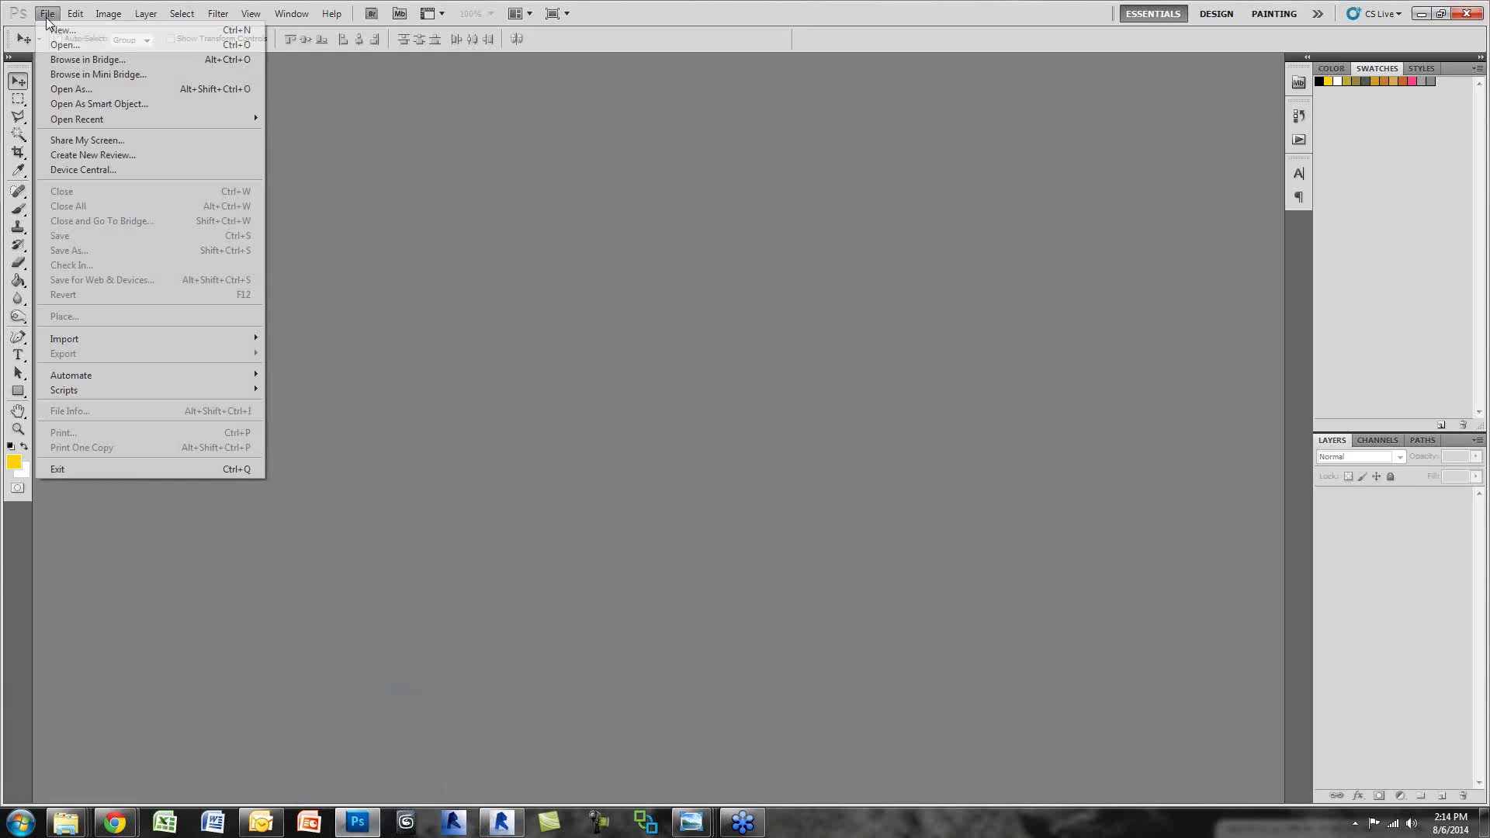
click(66, 822)
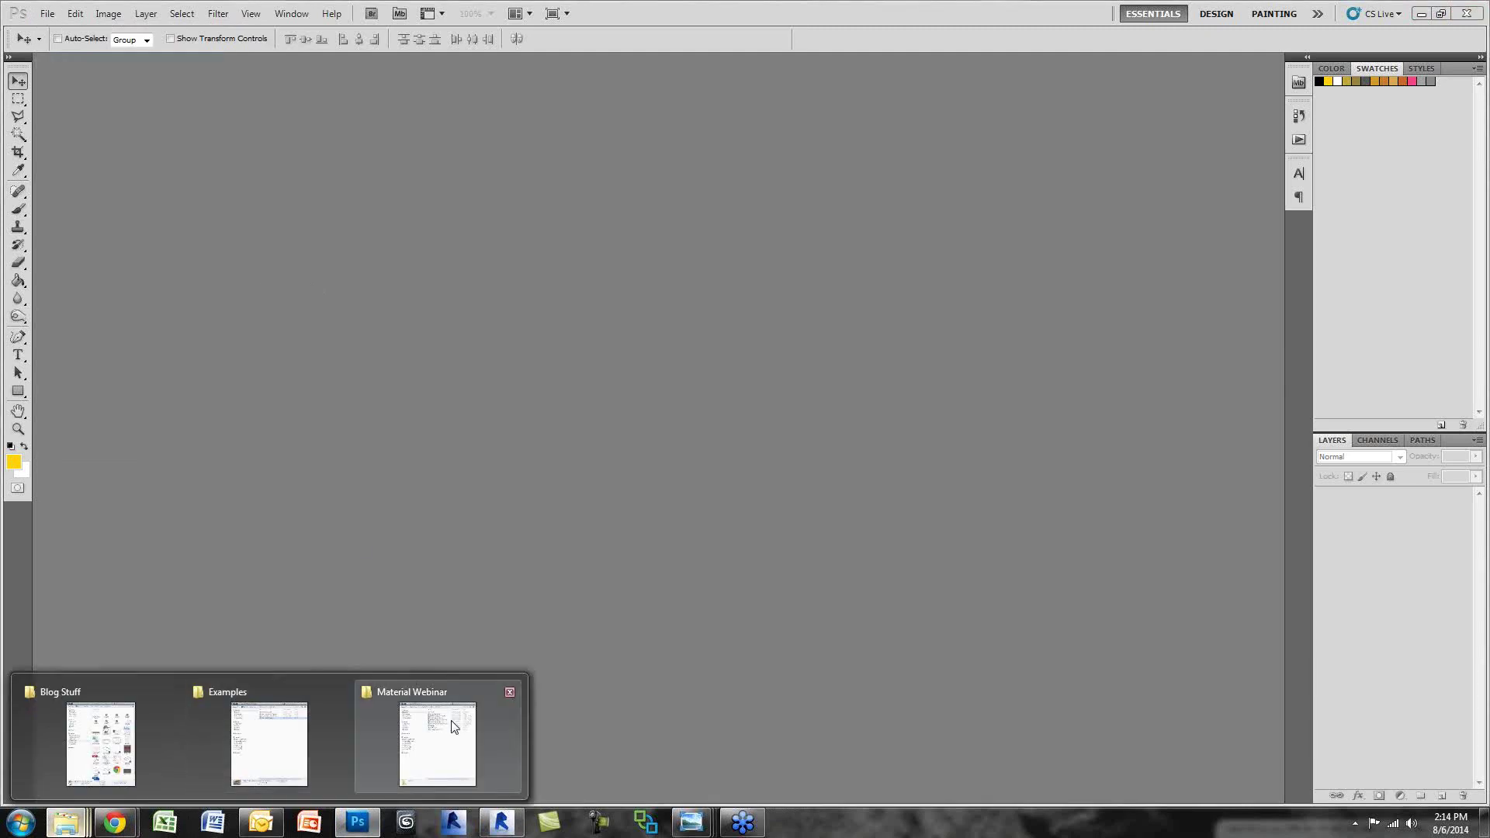
click(380, 730)
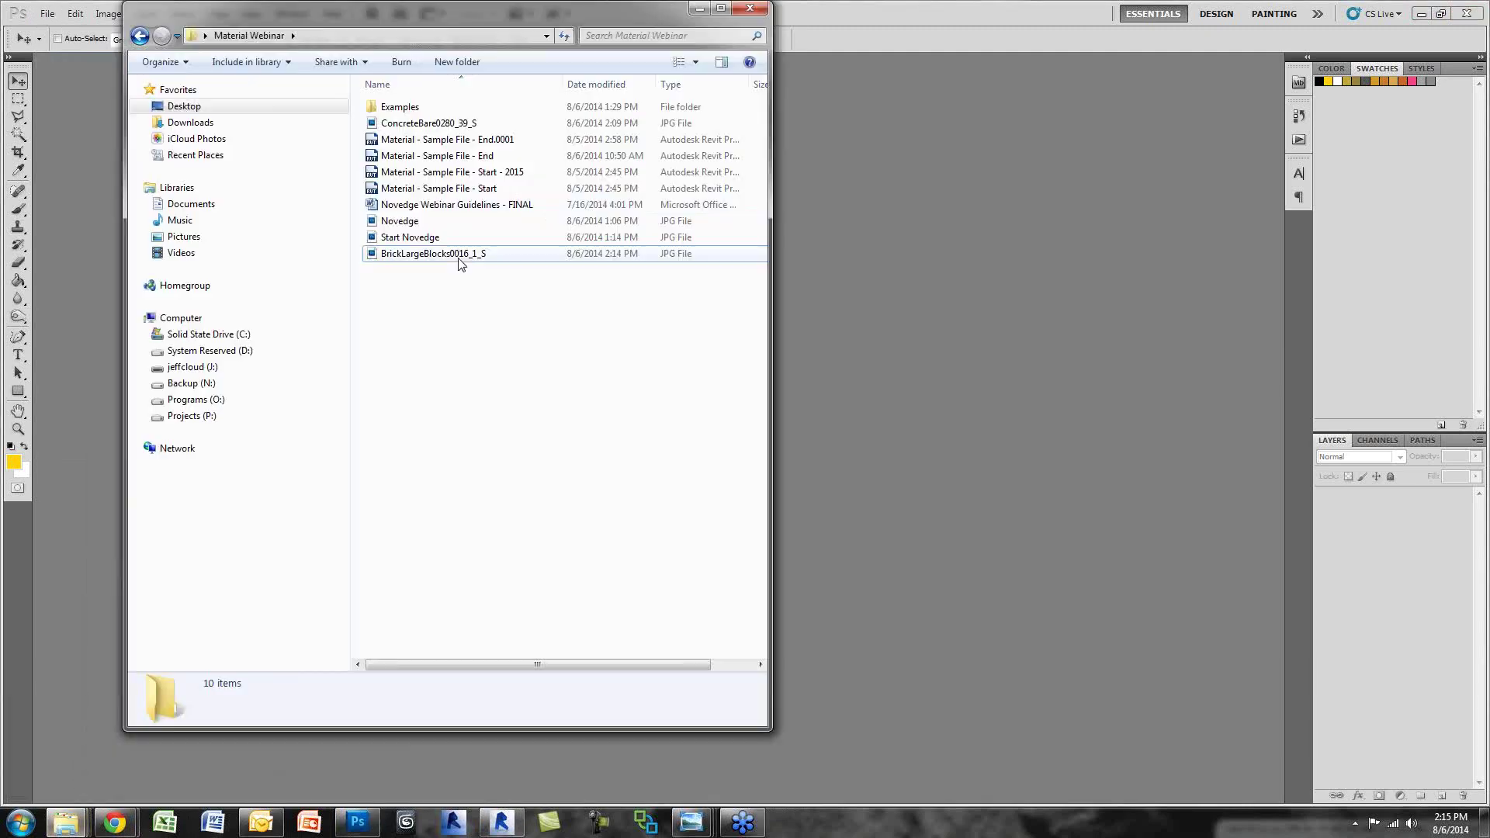
click(456, 255)
drag(526, 289, 835, 372)
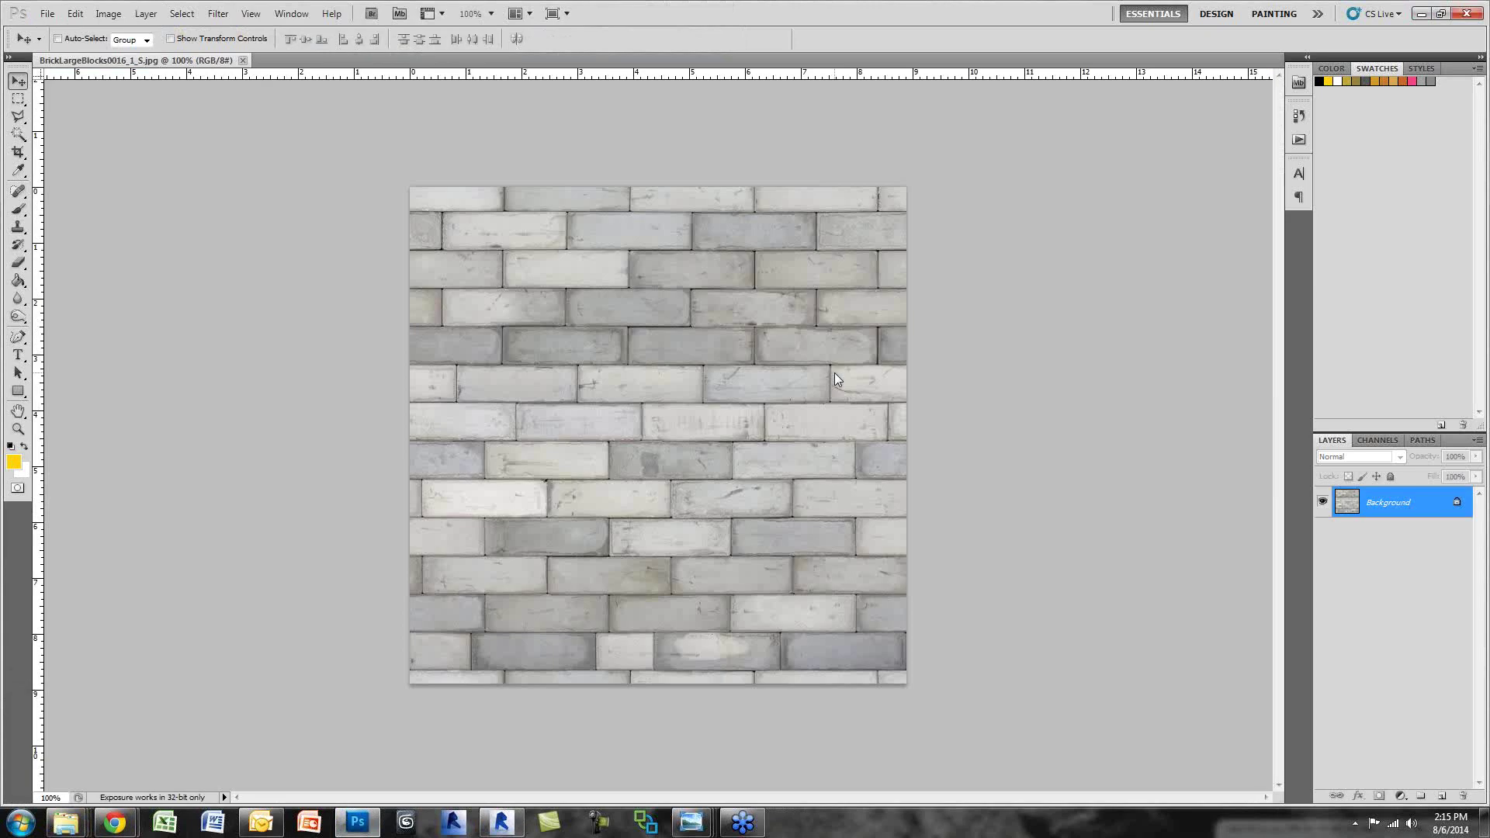
Step: Save the brick image as a JPEG named BrickLargeBlocks0016_1_S_Bump in the Material Webinar folder, at maximum quality 12
click(51, 13)
click(165, 250)
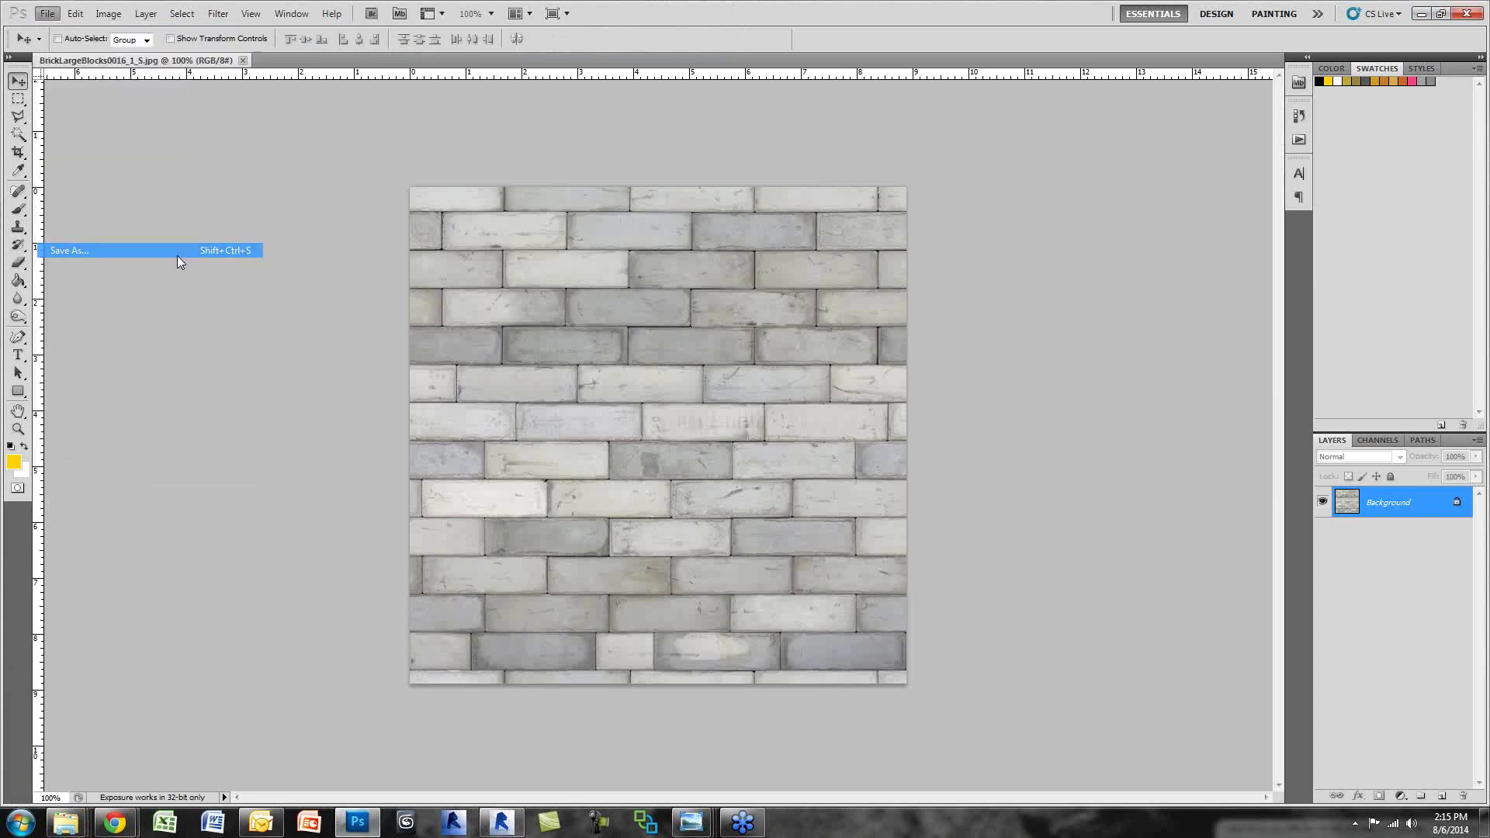
key(End)
text(_)
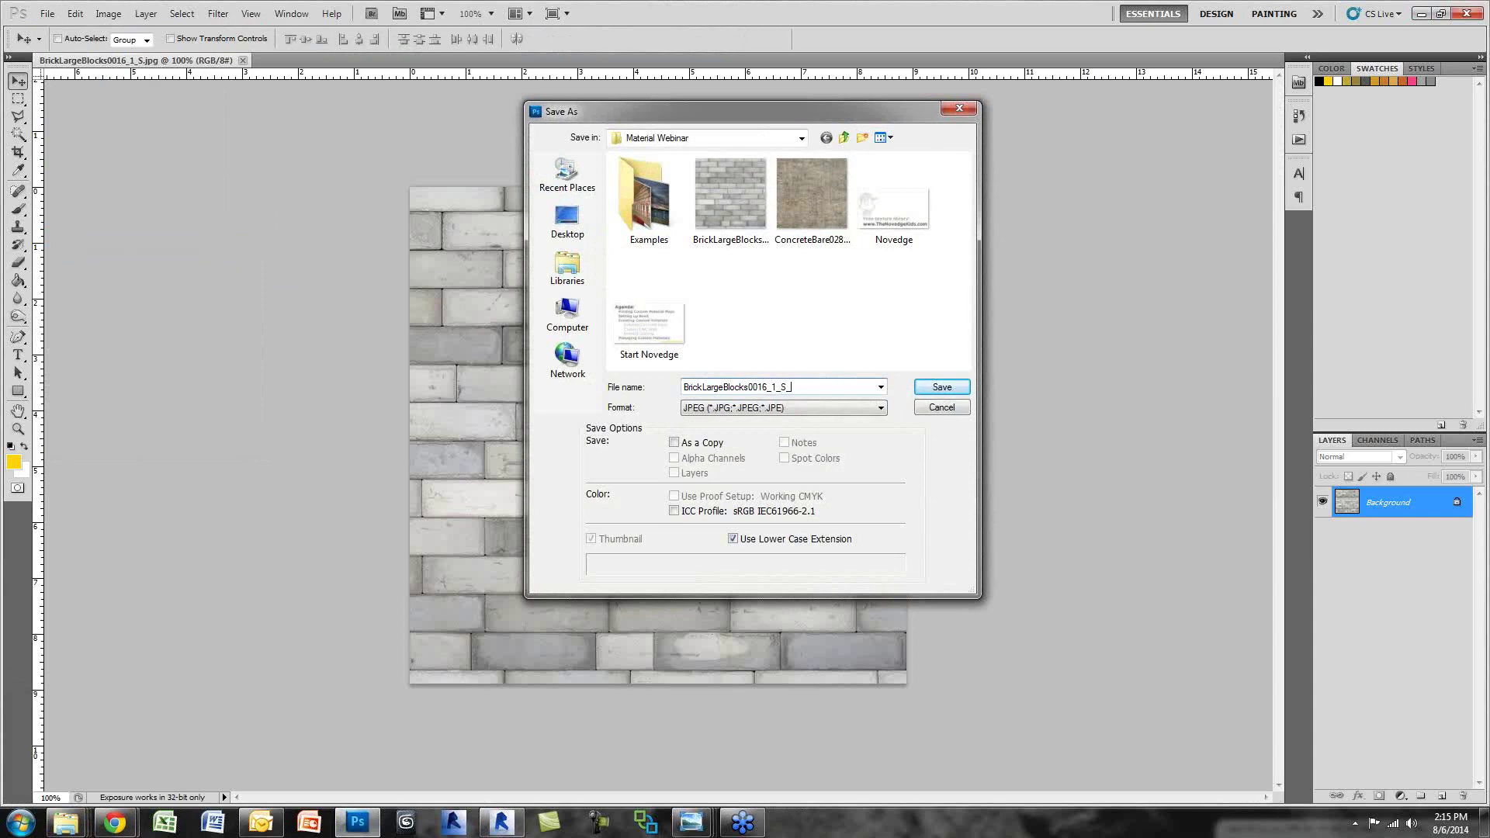
text(Bump)
double_click(814, 388)
key(Return)
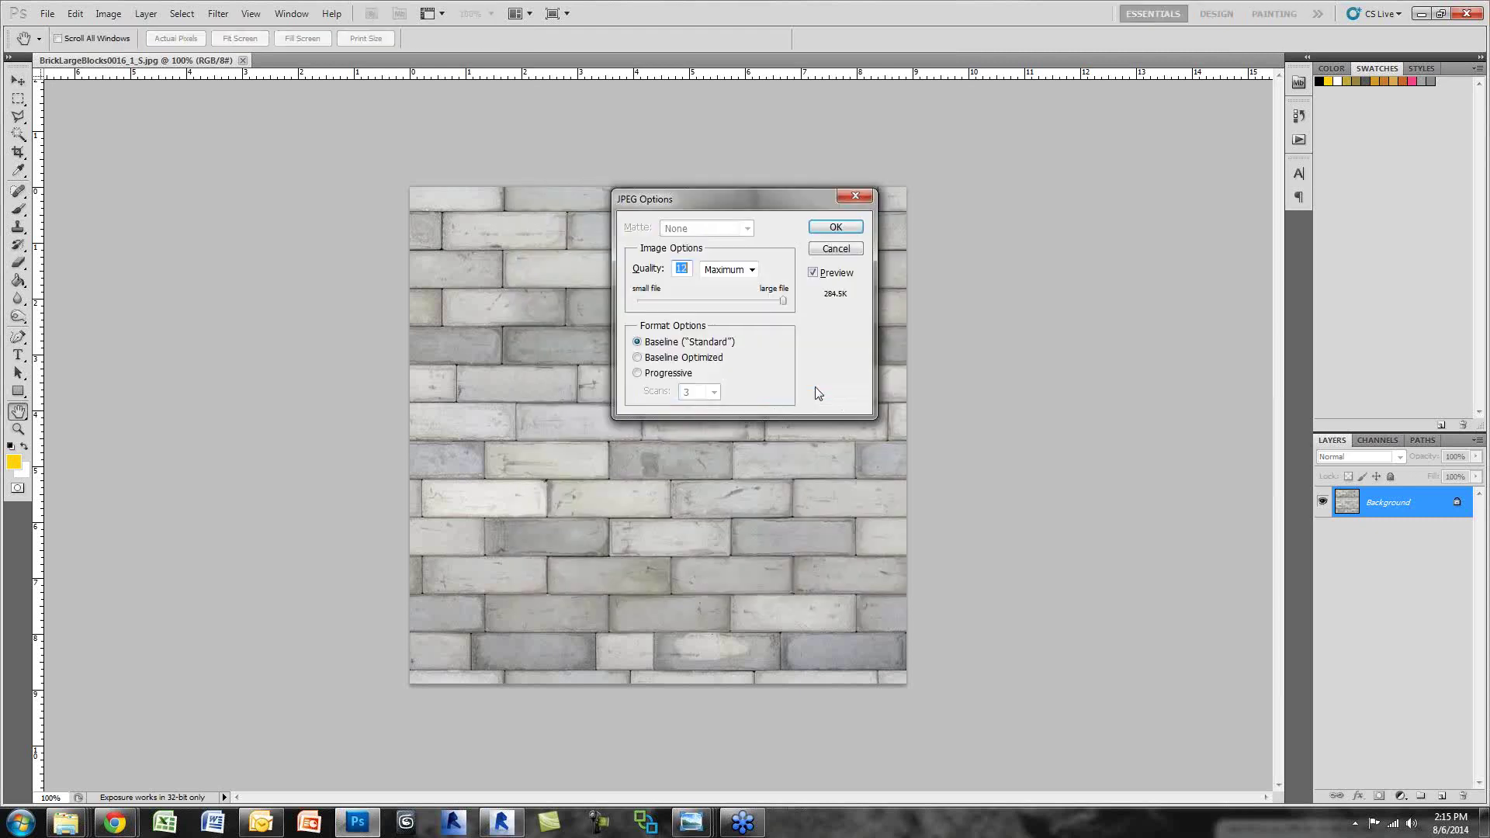
key(Return)
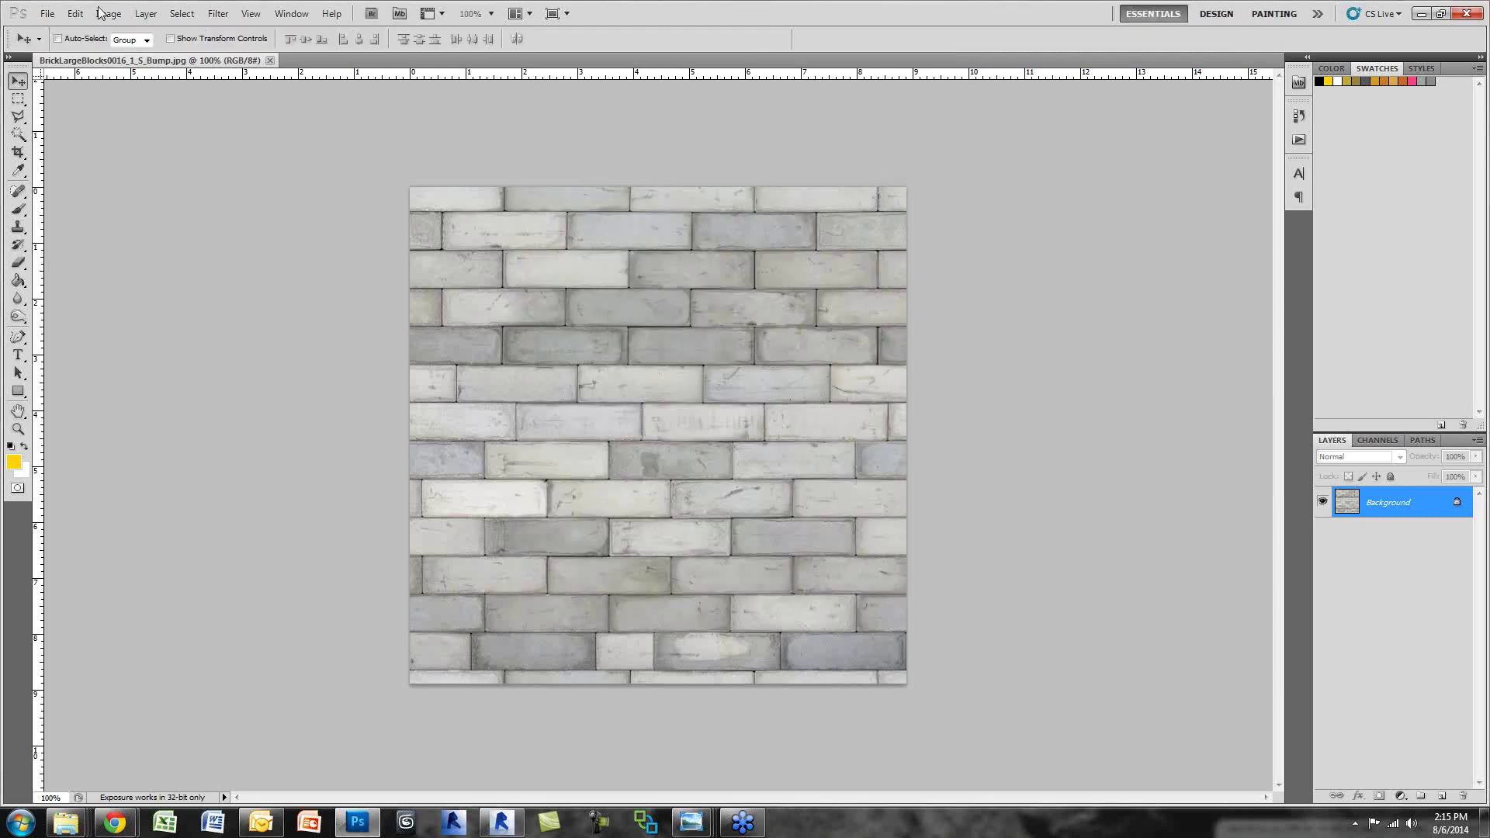
Step: Convert the brick image to black and white with the Default preset of the Black & White adjustment
click(103, 15)
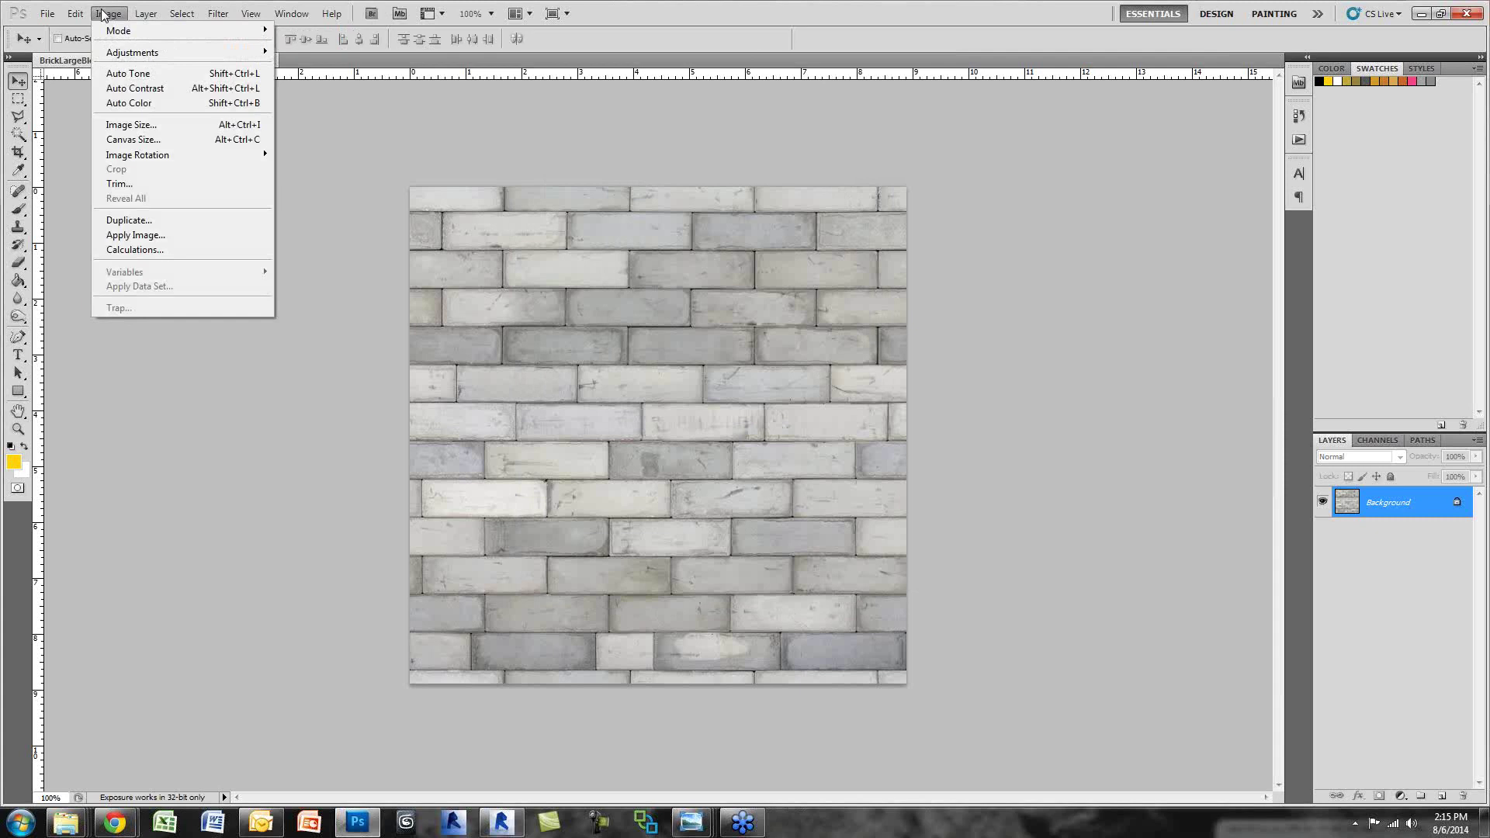
mouse_move(125, 52)
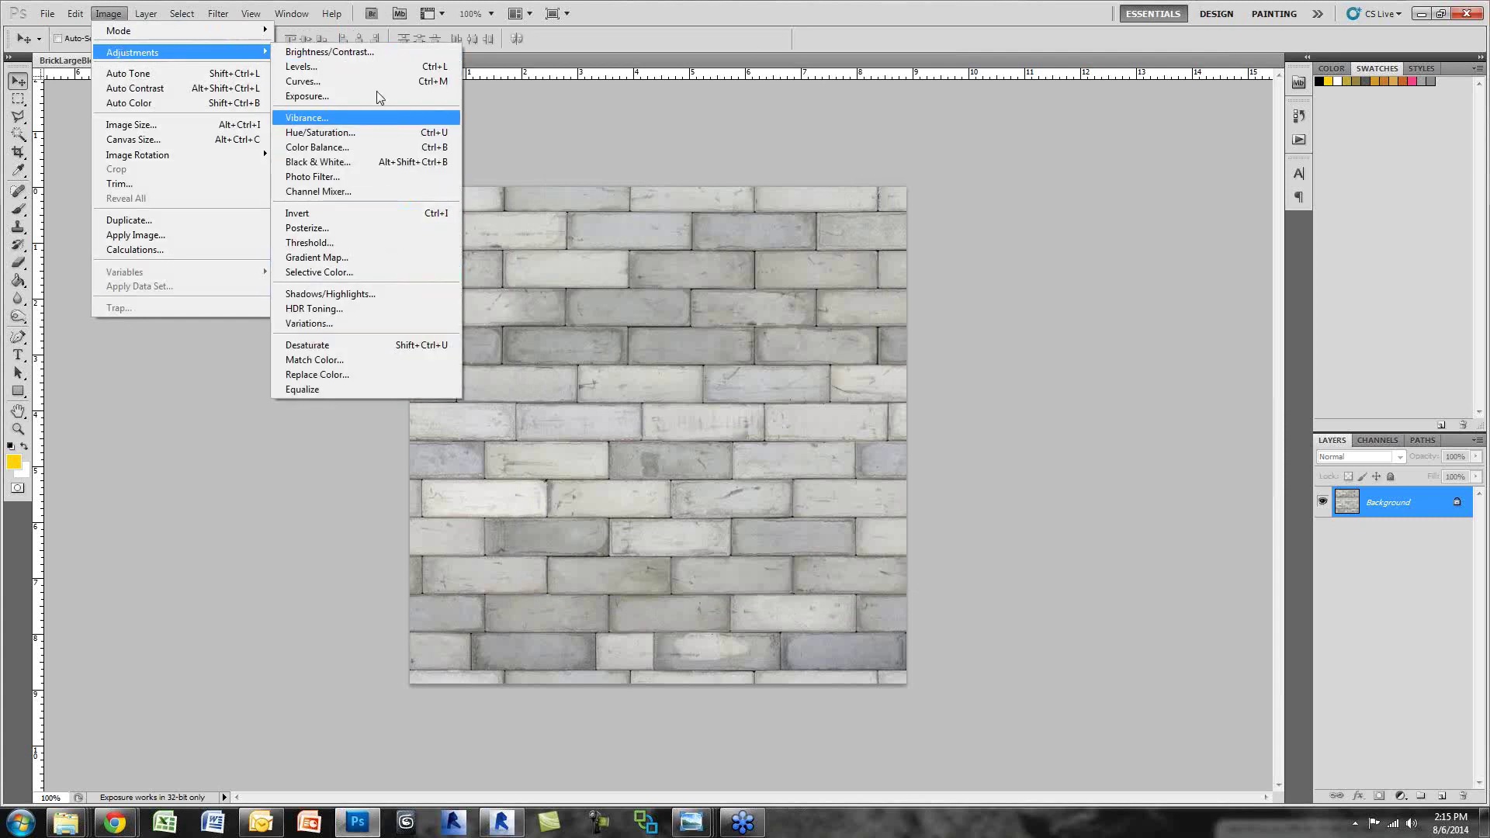
click(389, 163)
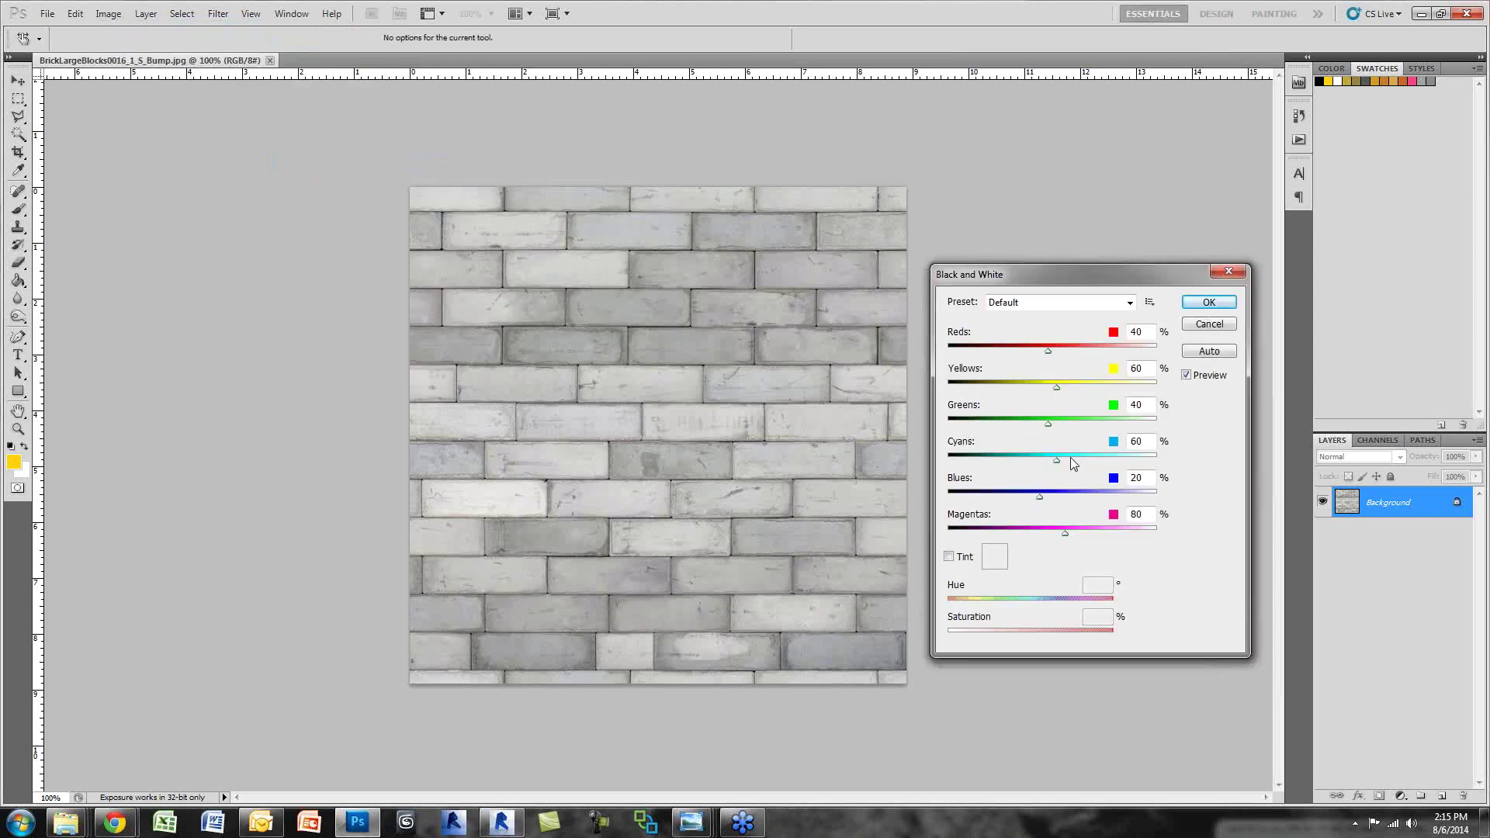
click(1202, 304)
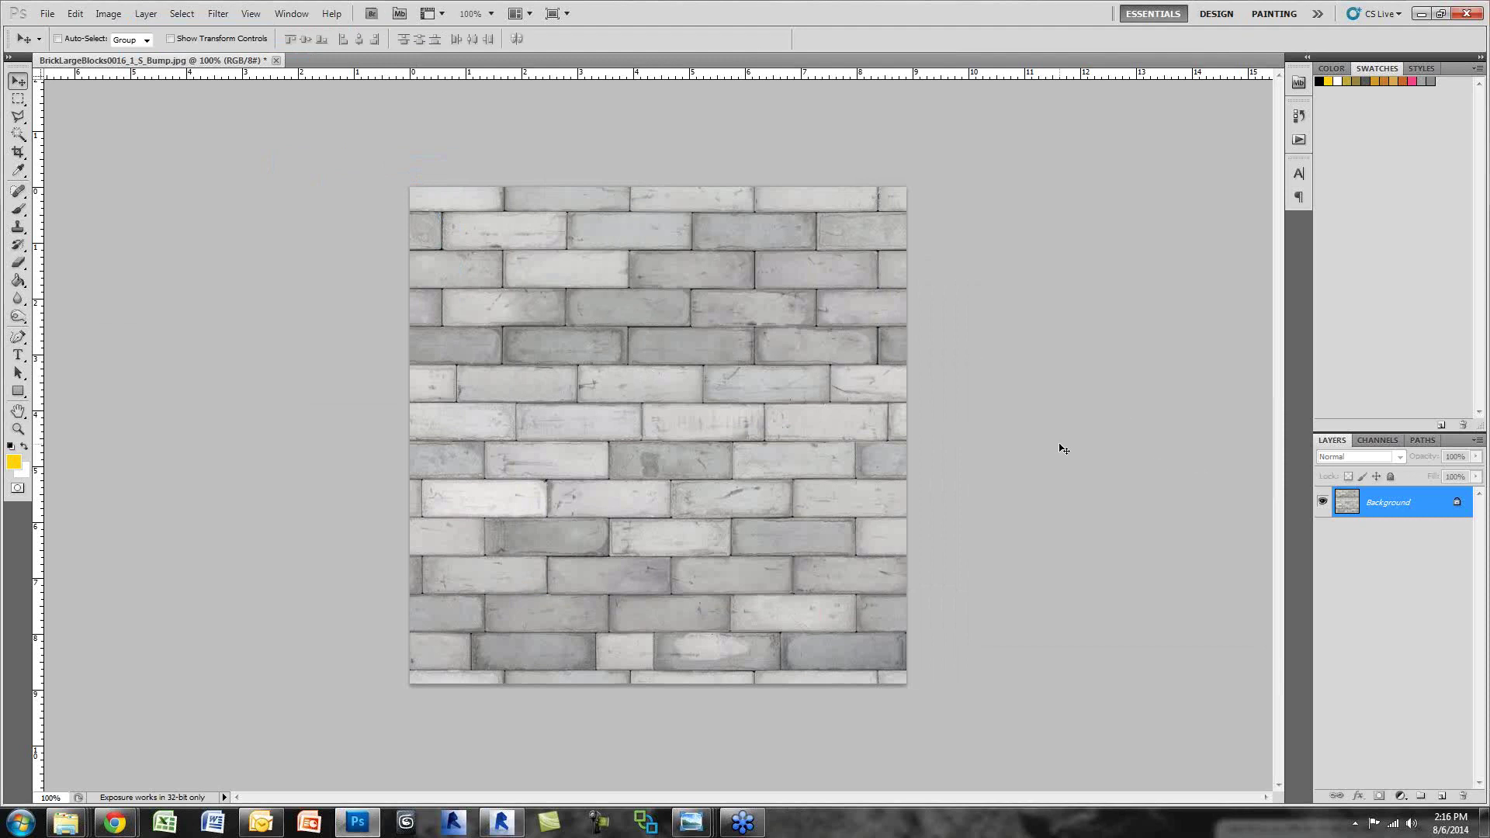
Step: Start a Levels adjustment on the brick image with the white input level at 154 and the midtone at 0.30
key(ctrl+l)
drag(998, 292, 897, 278)
click(107, 13)
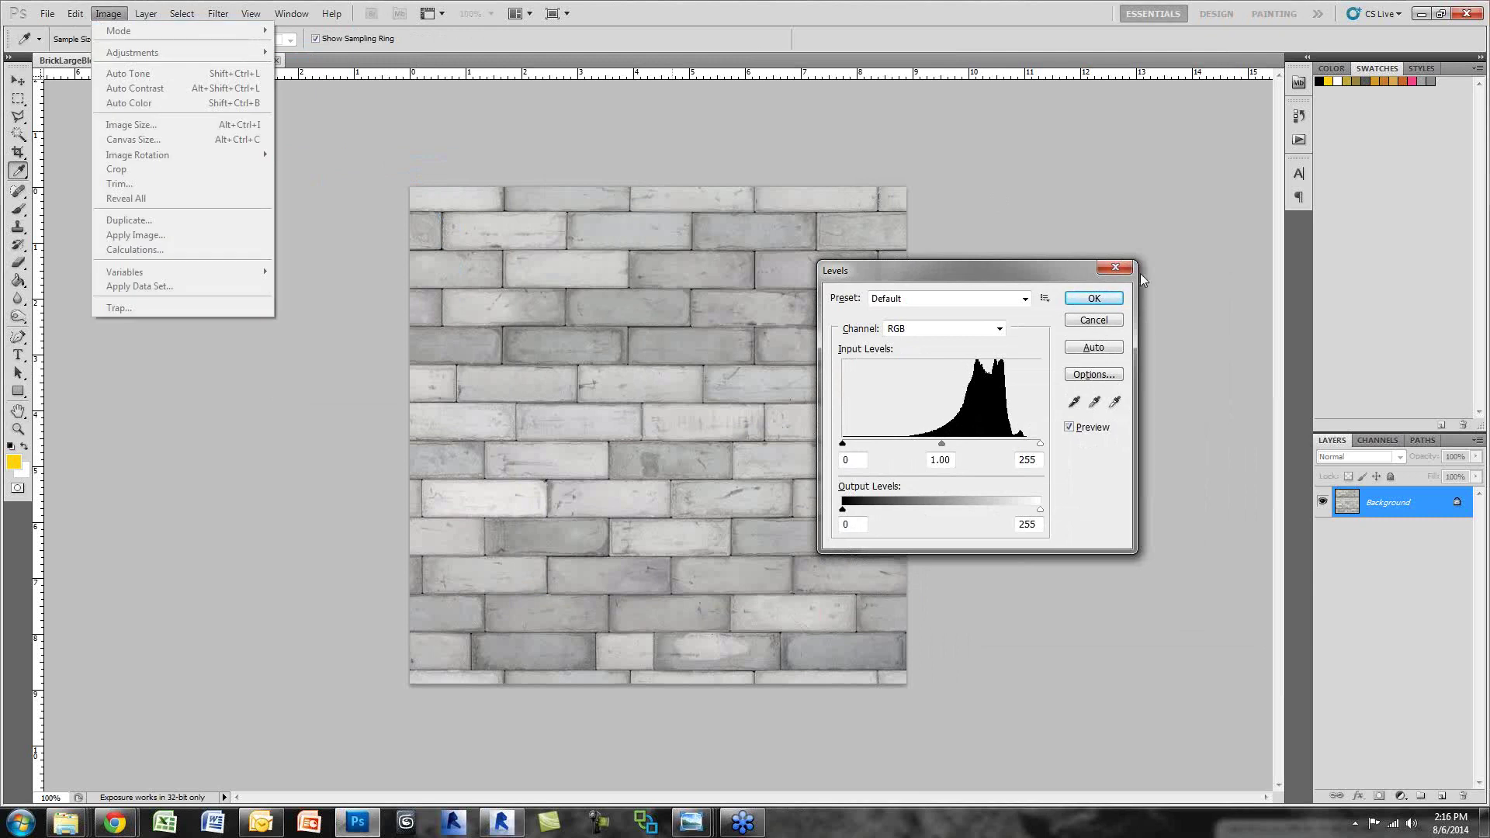
click(976, 272)
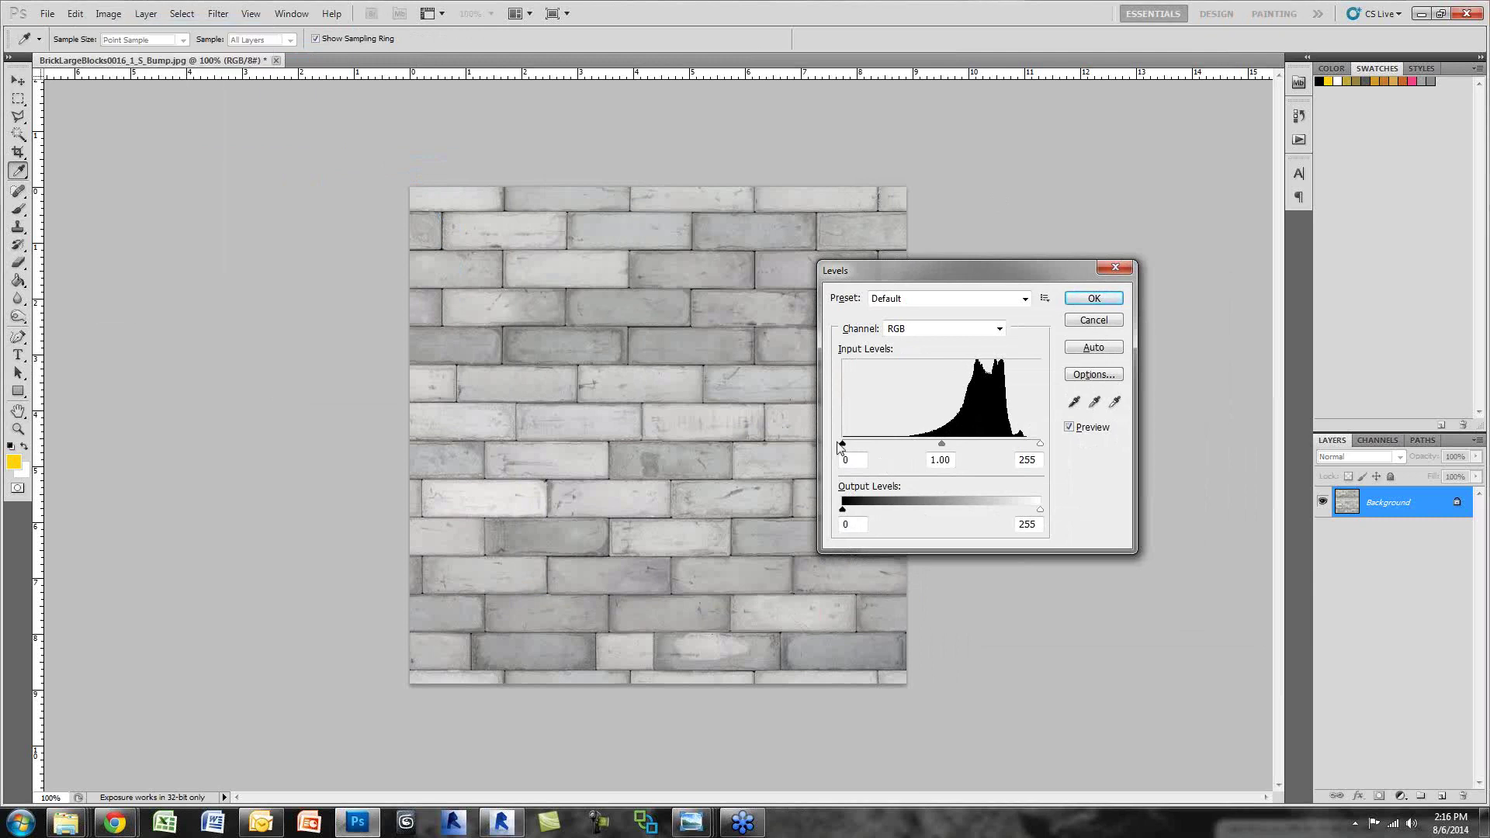
mouse_move(842, 444)
mouse_down()
mouse_move(966, 444)
mouse_move(842, 444)
mouse_up()
drag(1040, 444, 964, 441)
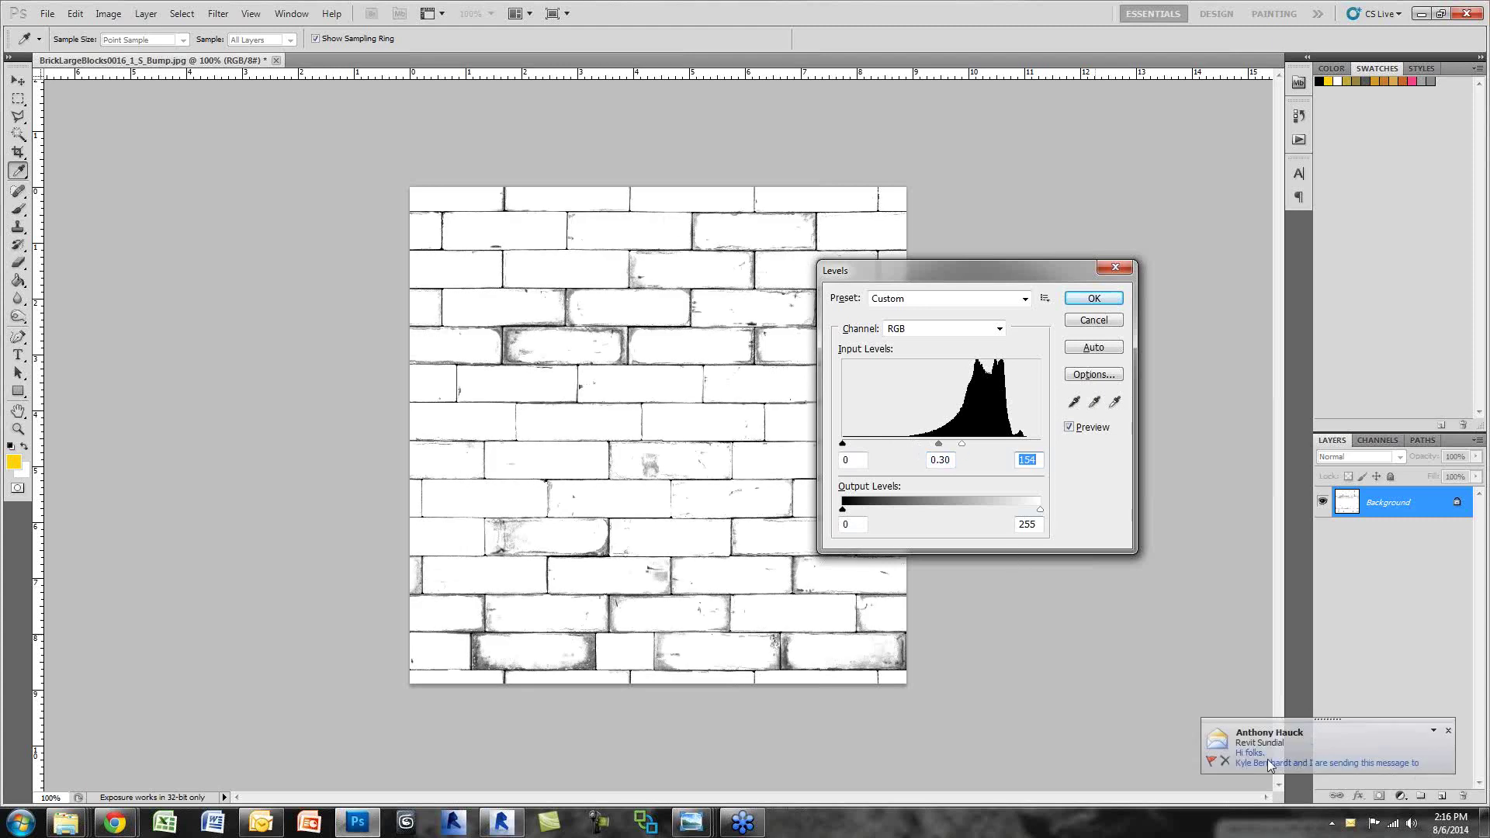
Step: Stop the new-mail alerts by closing Outlook, and return to the Levels adjustment in Photoshop
click(1434, 731)
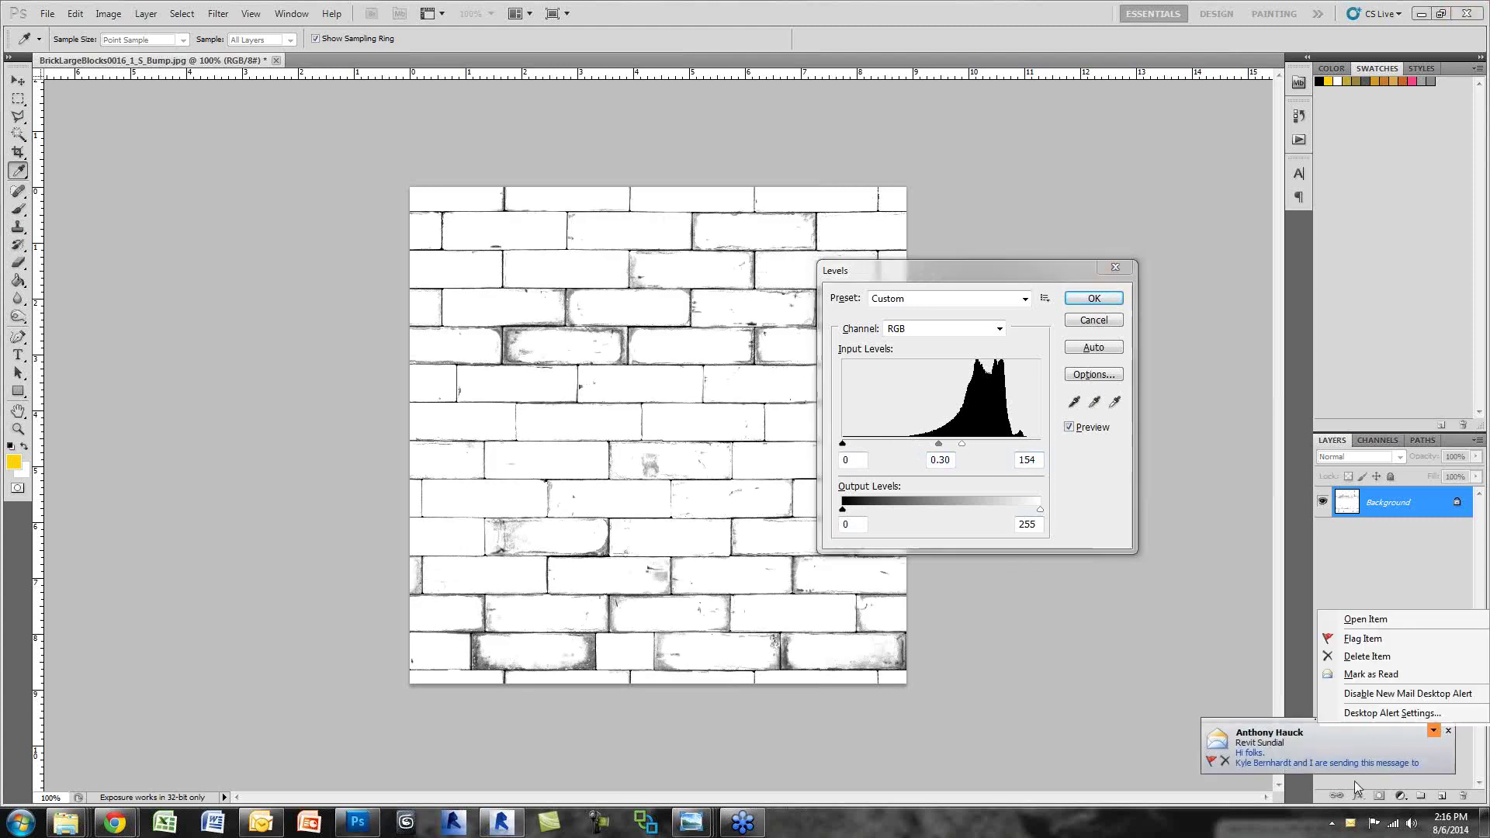
click(259, 824)
click(357, 822)
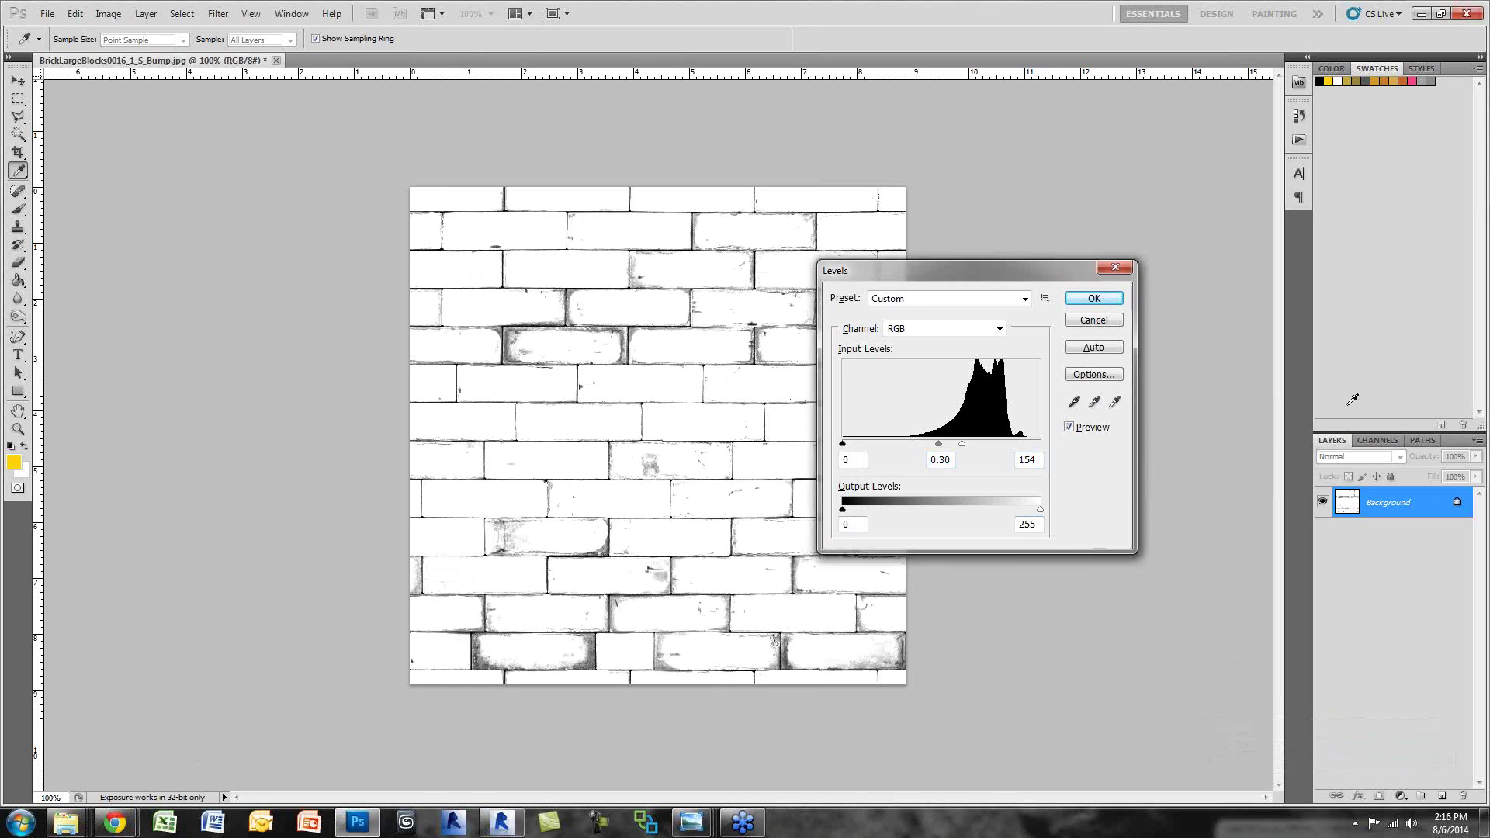
Step: Refine the Levels to a white input of 177 and a midtone of 0.32, and apply the adjustment
drag(962, 445, 976, 449)
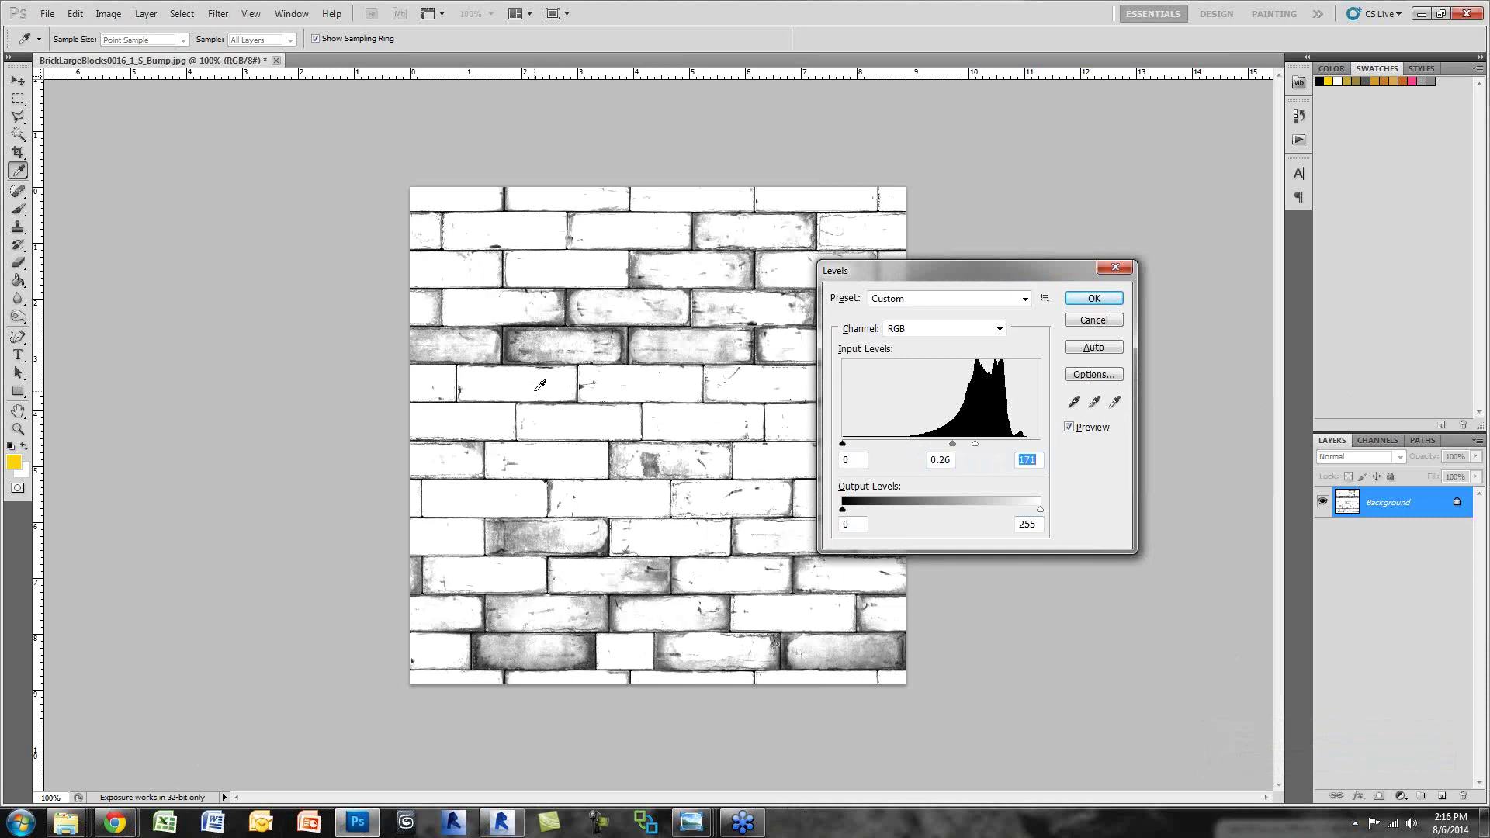
mouse_move(952, 445)
mouse_down()
mouse_move(981, 447)
mouse_move(953, 449)
mouse_up()
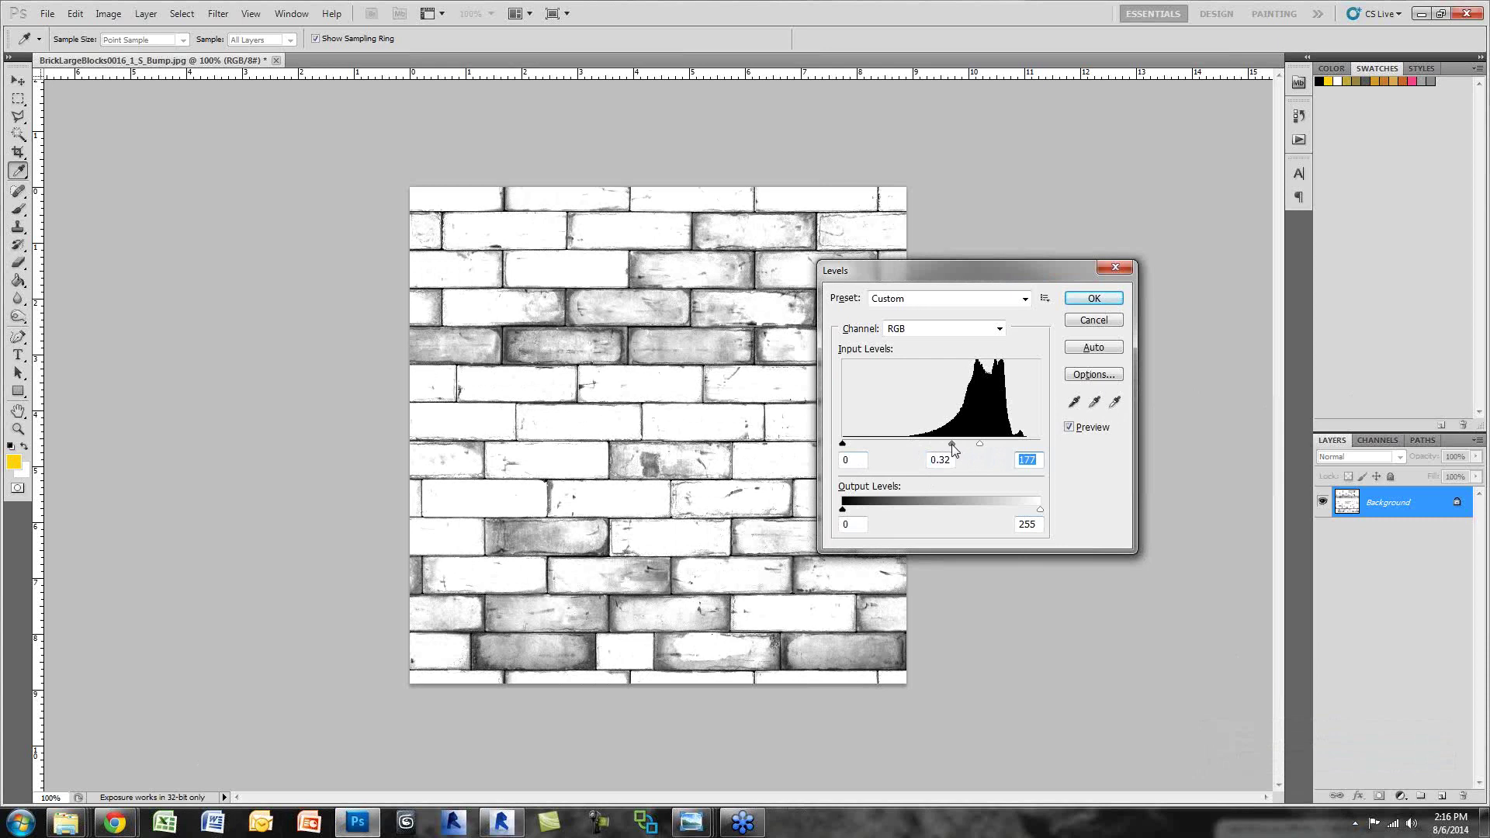
click(1093, 297)
key(v)
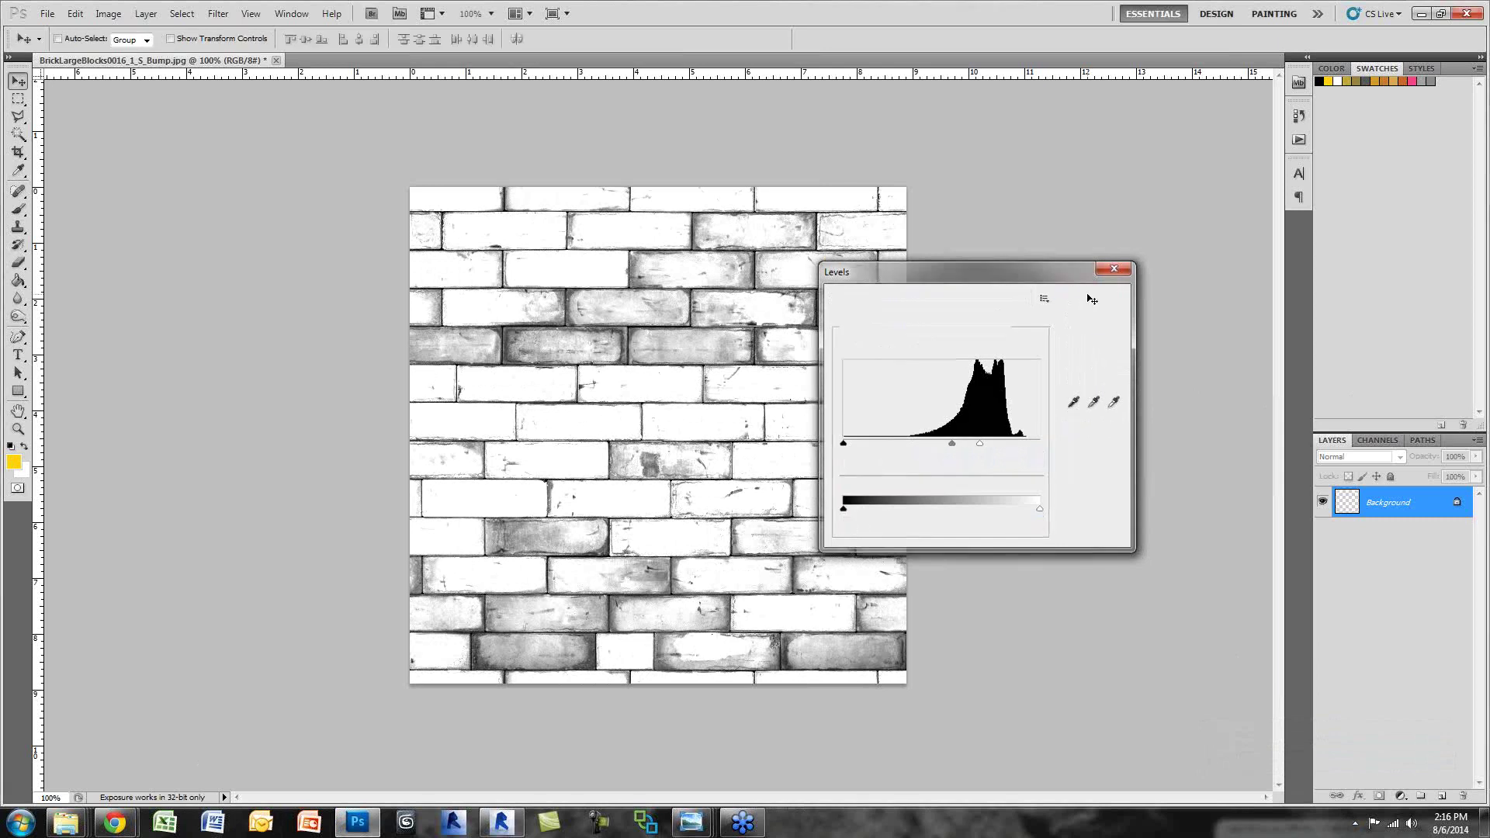
Step: Save the high-contrast image as a JPEG over the existing BrickLargeBlocks0016_1_S_Bump file in the Material Webinar folder
click(48, 13)
click(109, 250)
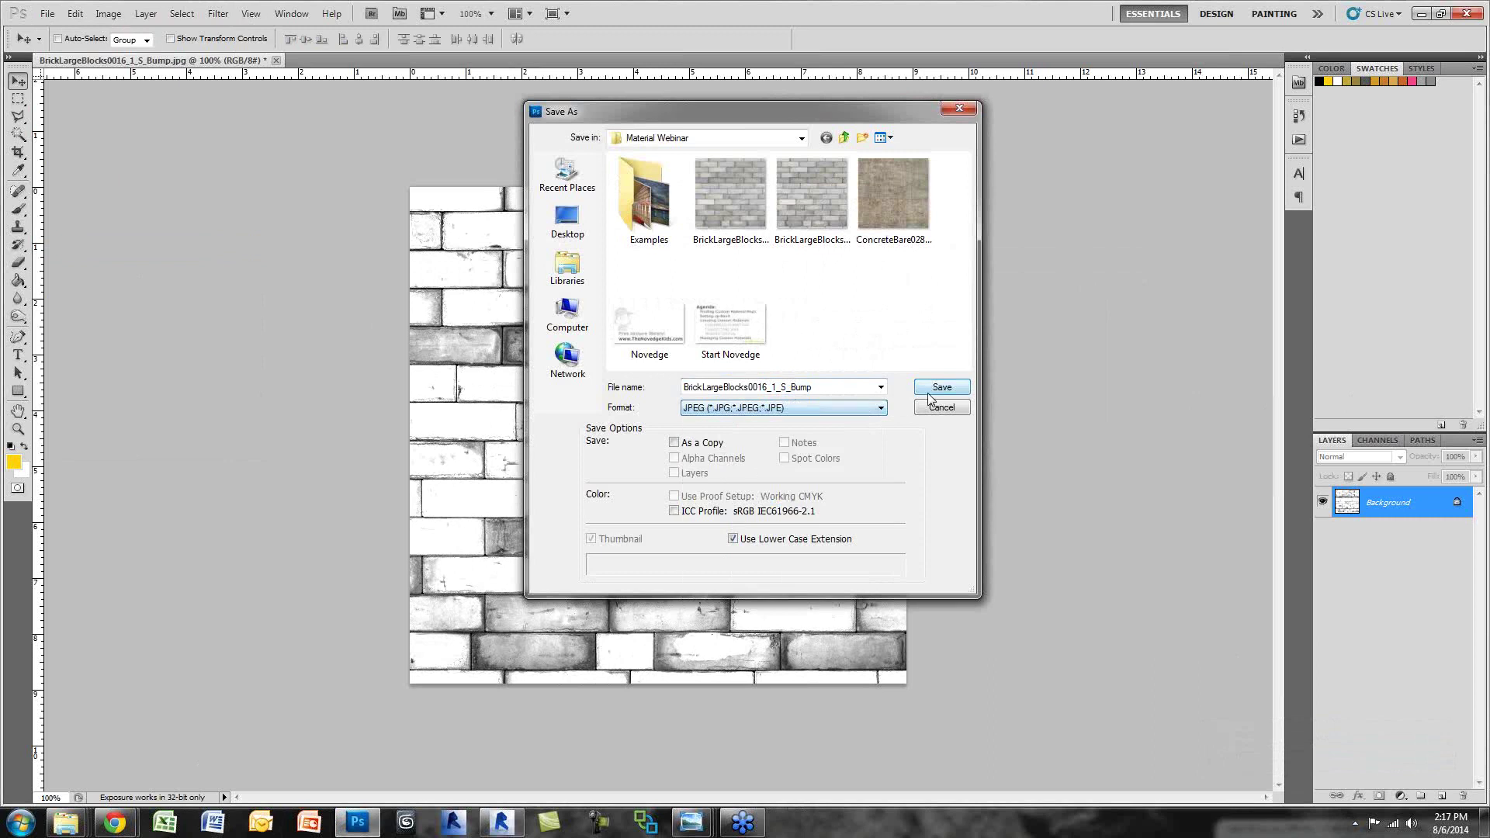
click(929, 387)
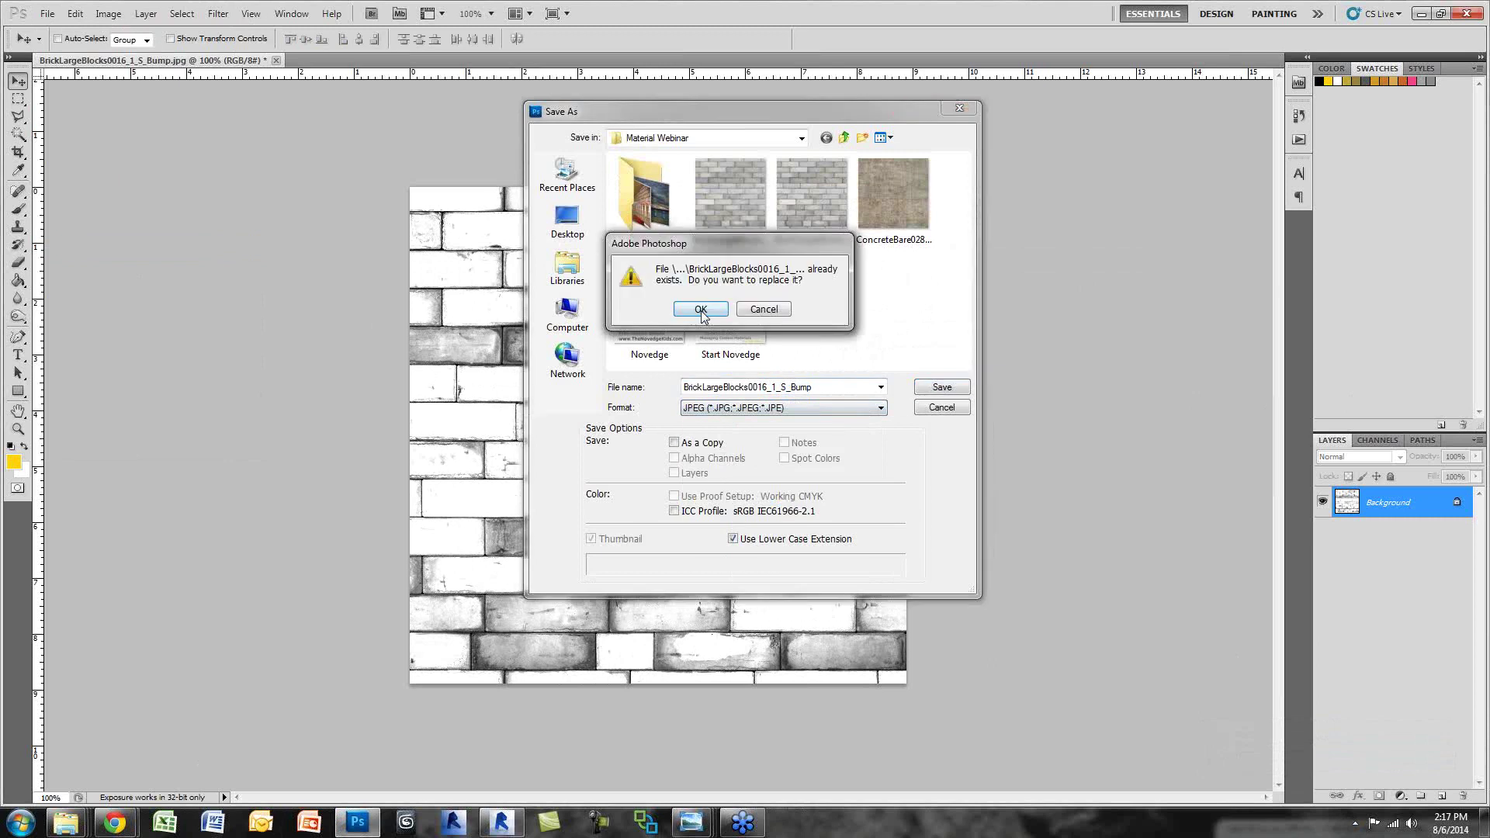
click(700, 309)
click(839, 230)
key(v)
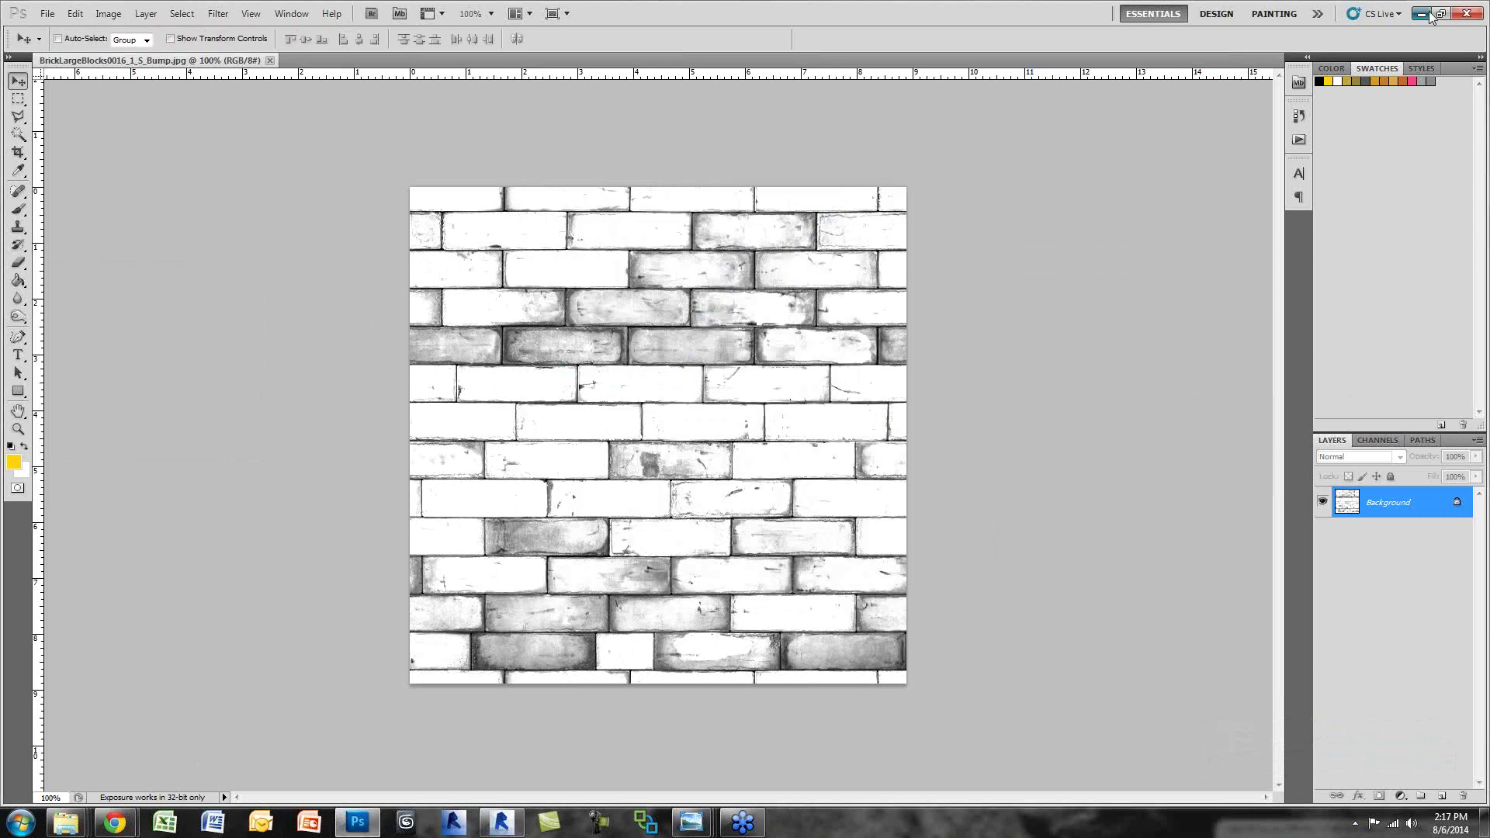
Step: Return to Revit, select the room's left wall, and open the material choice for the Structure layer of its Wall 1 type
click(1427, 15)
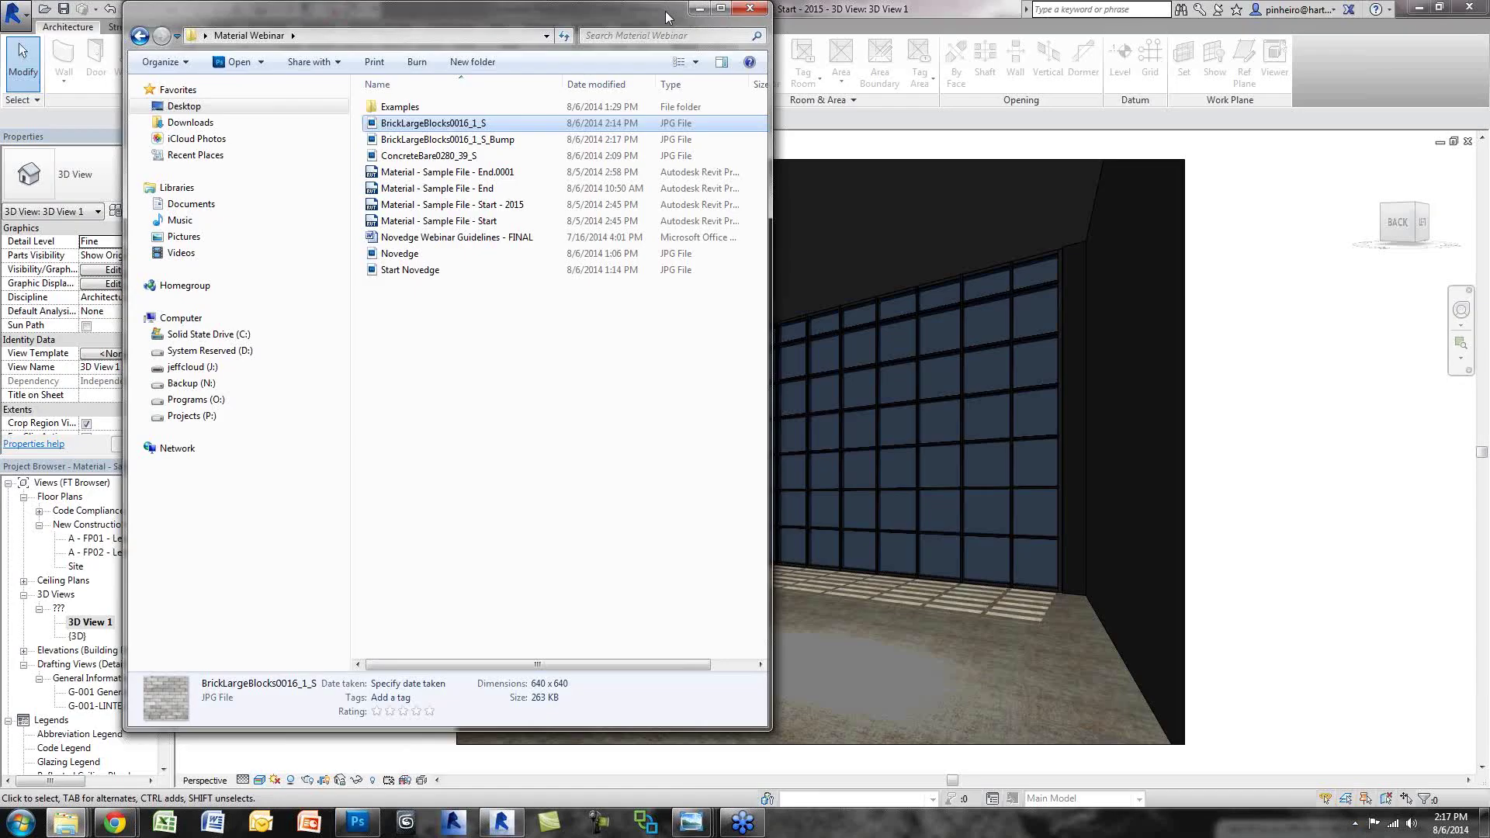
click(665, 11)
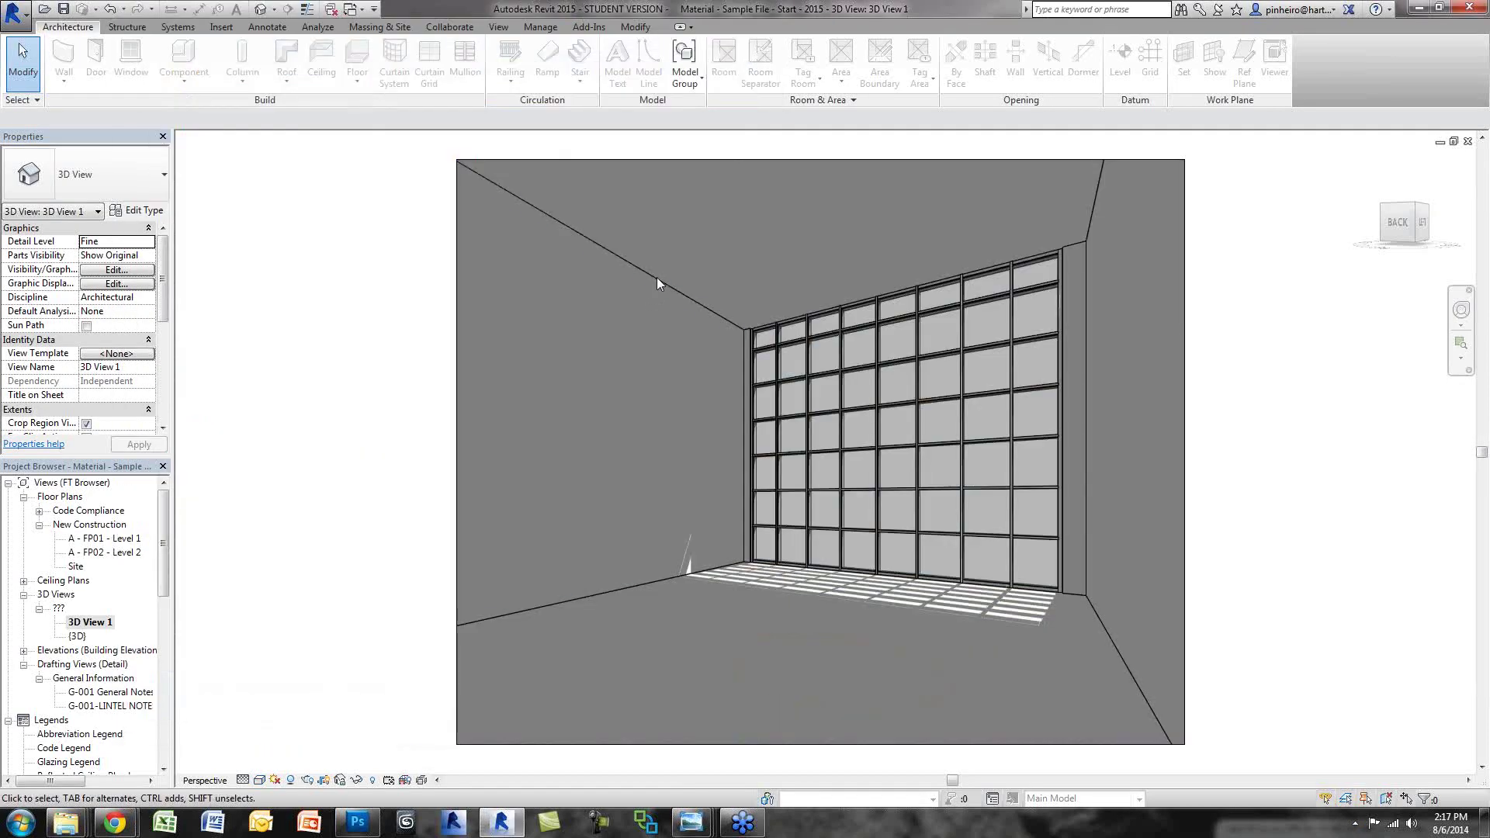
click(657, 287)
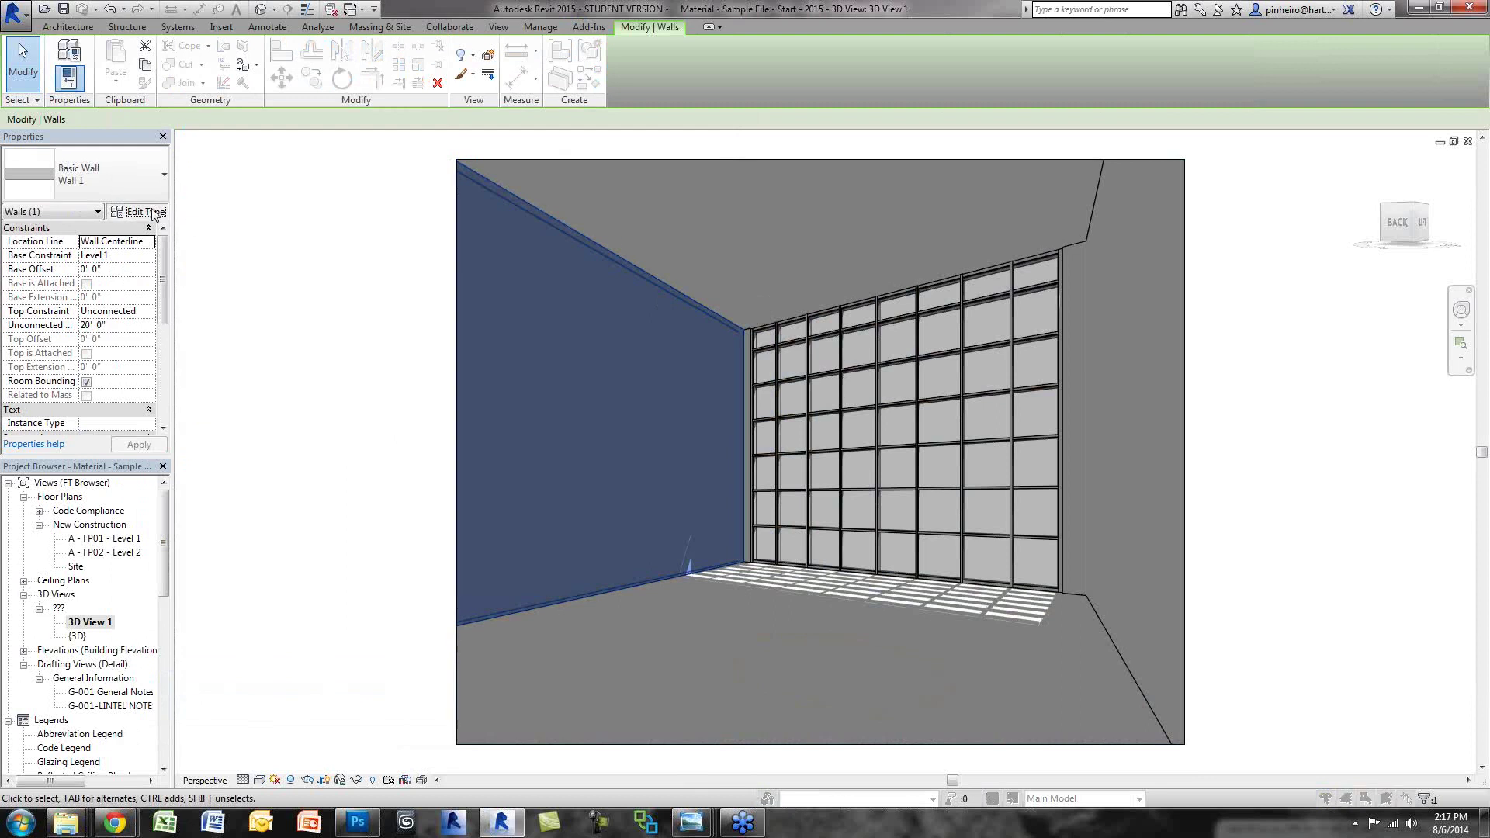
click(559, 302)
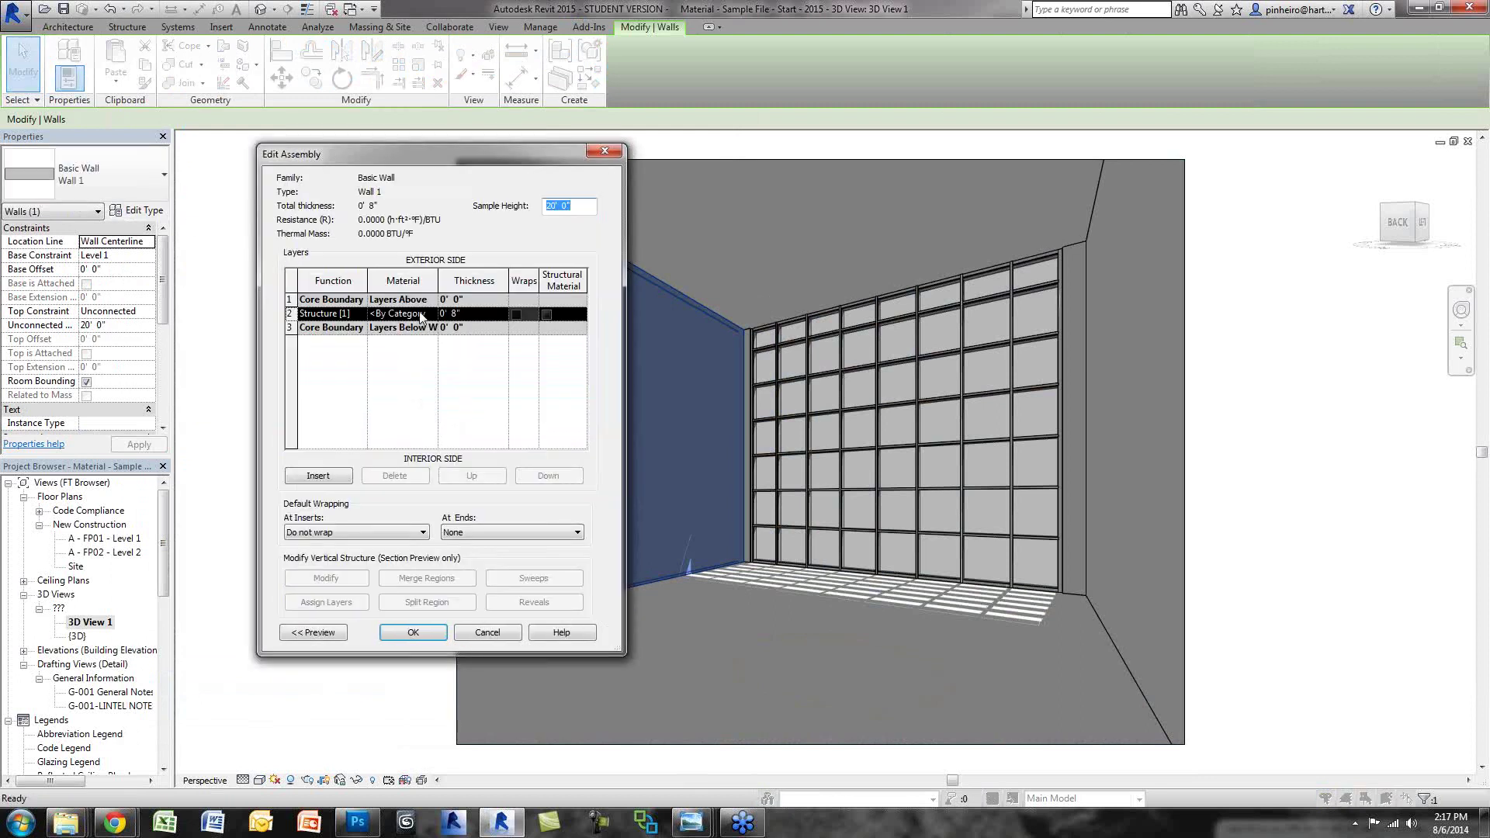
click(432, 313)
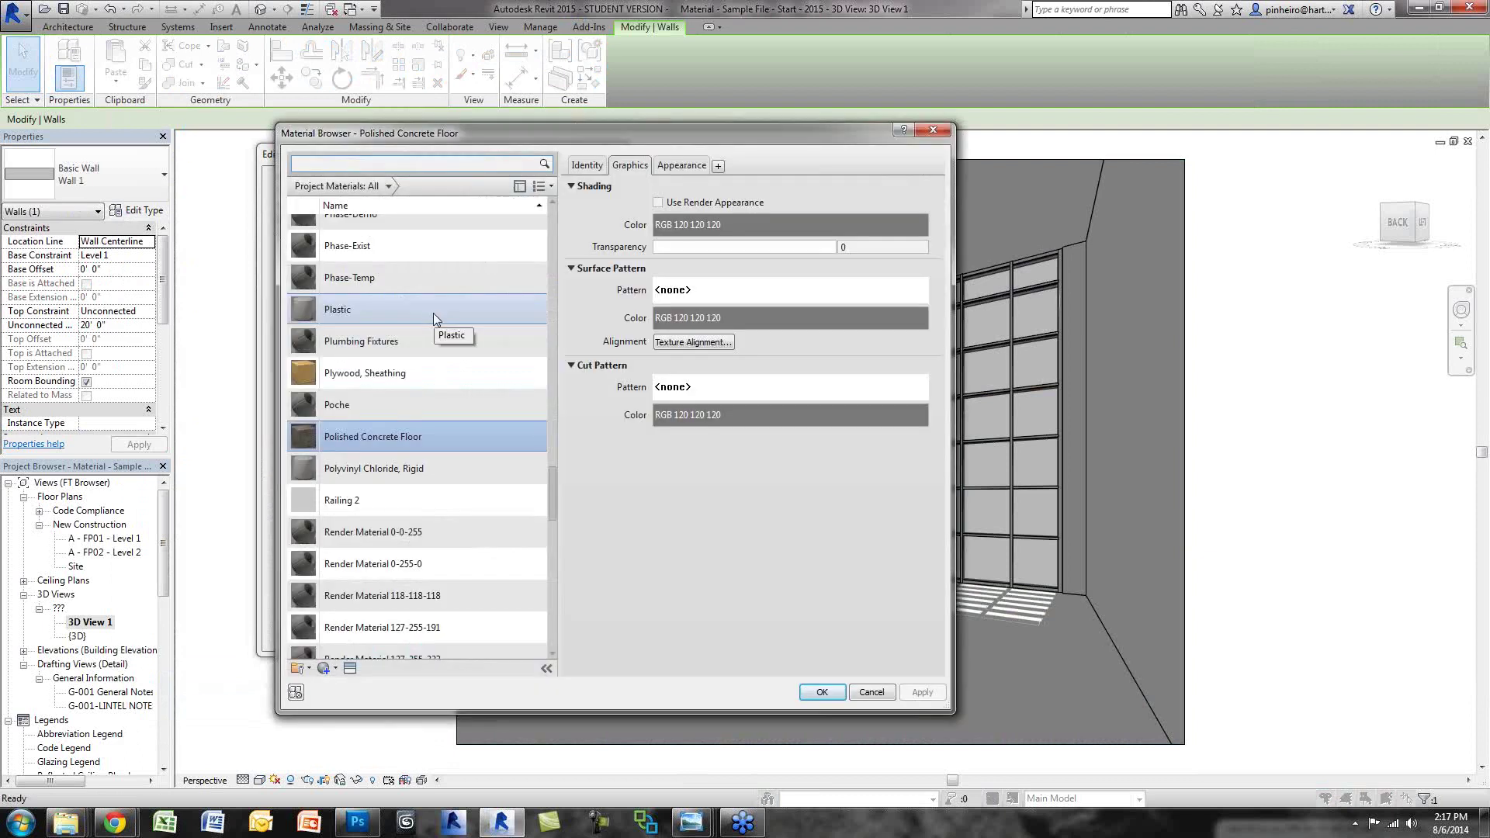
Step: Create a new material in the project materials and name it CMU Wall Webinar
scroll(349, 649, down, 3)
click(329, 669)
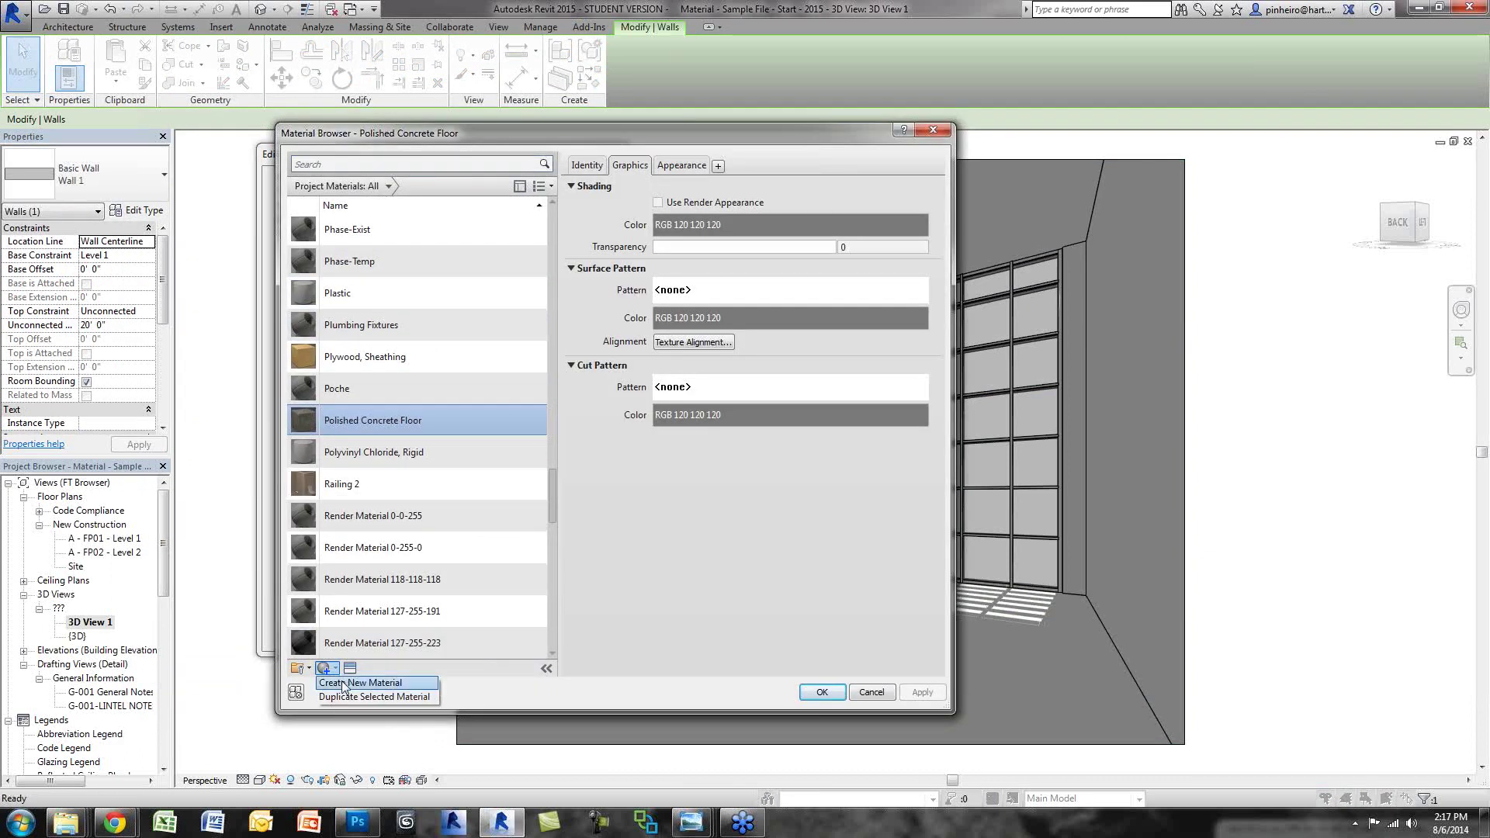
click(373, 683)
right_click(383, 440)
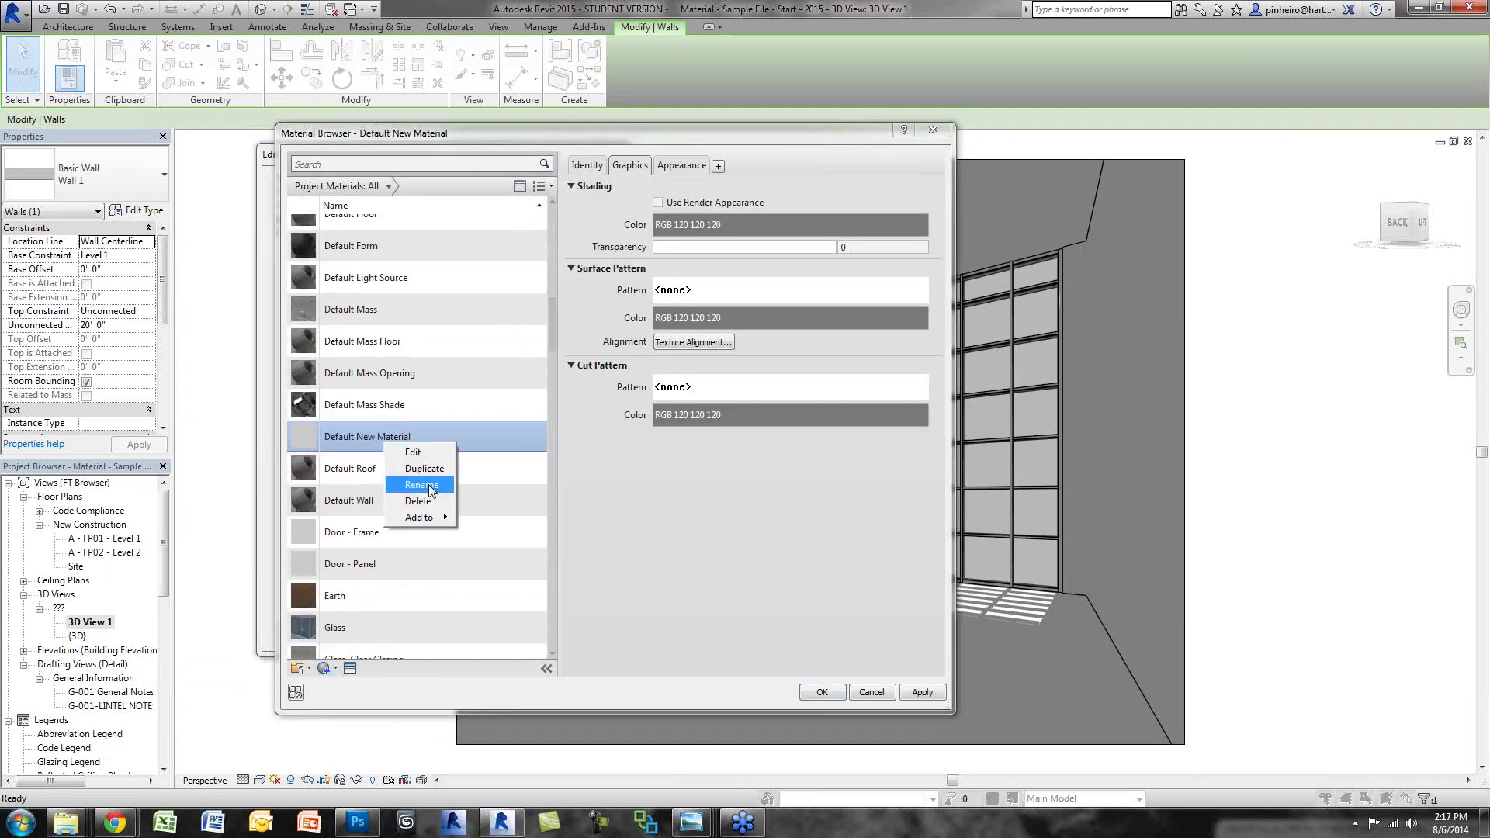
click(430, 486)
text(C)
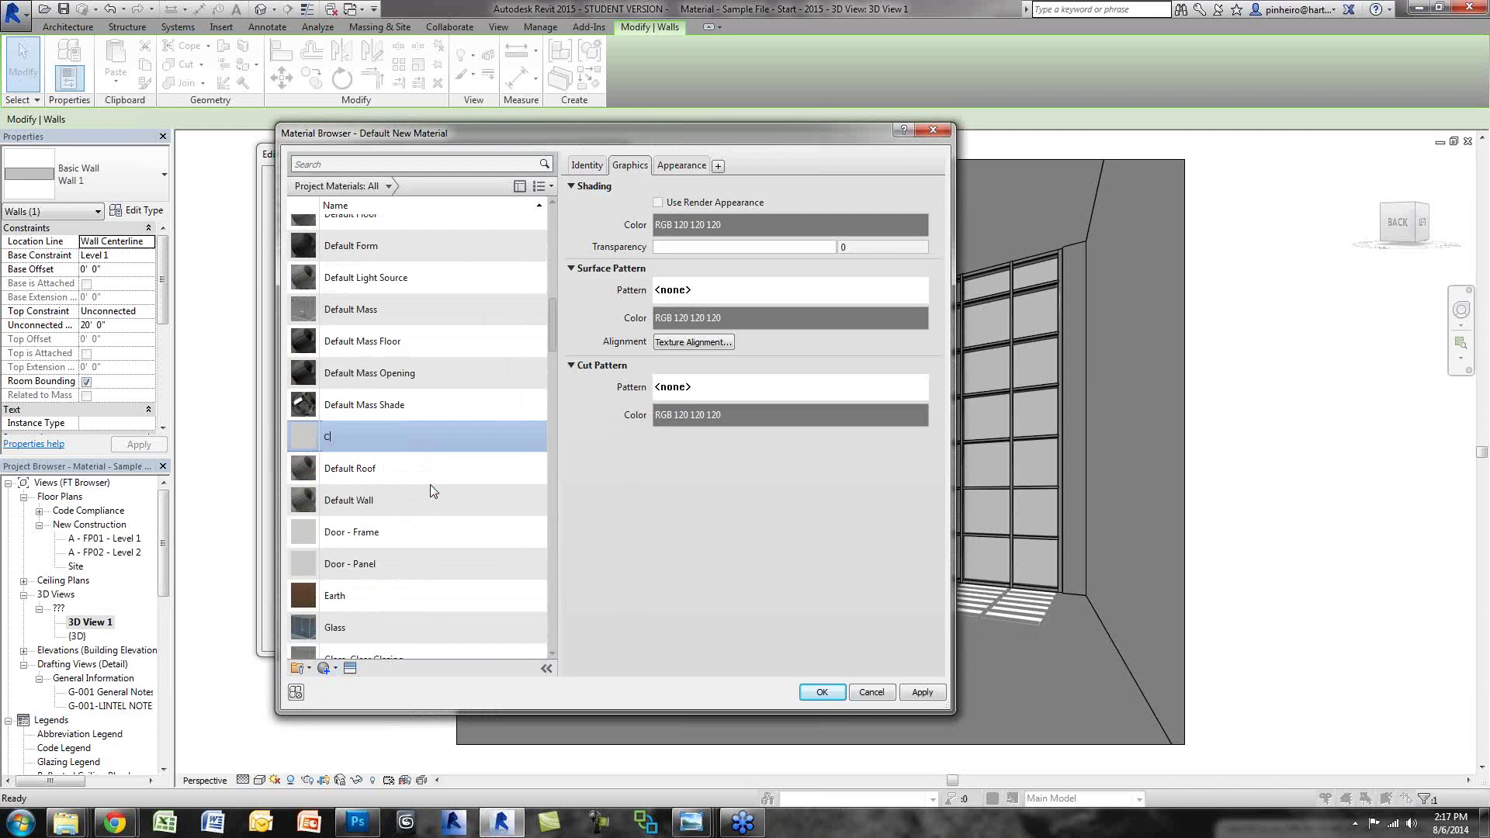
text(MU Wall W)
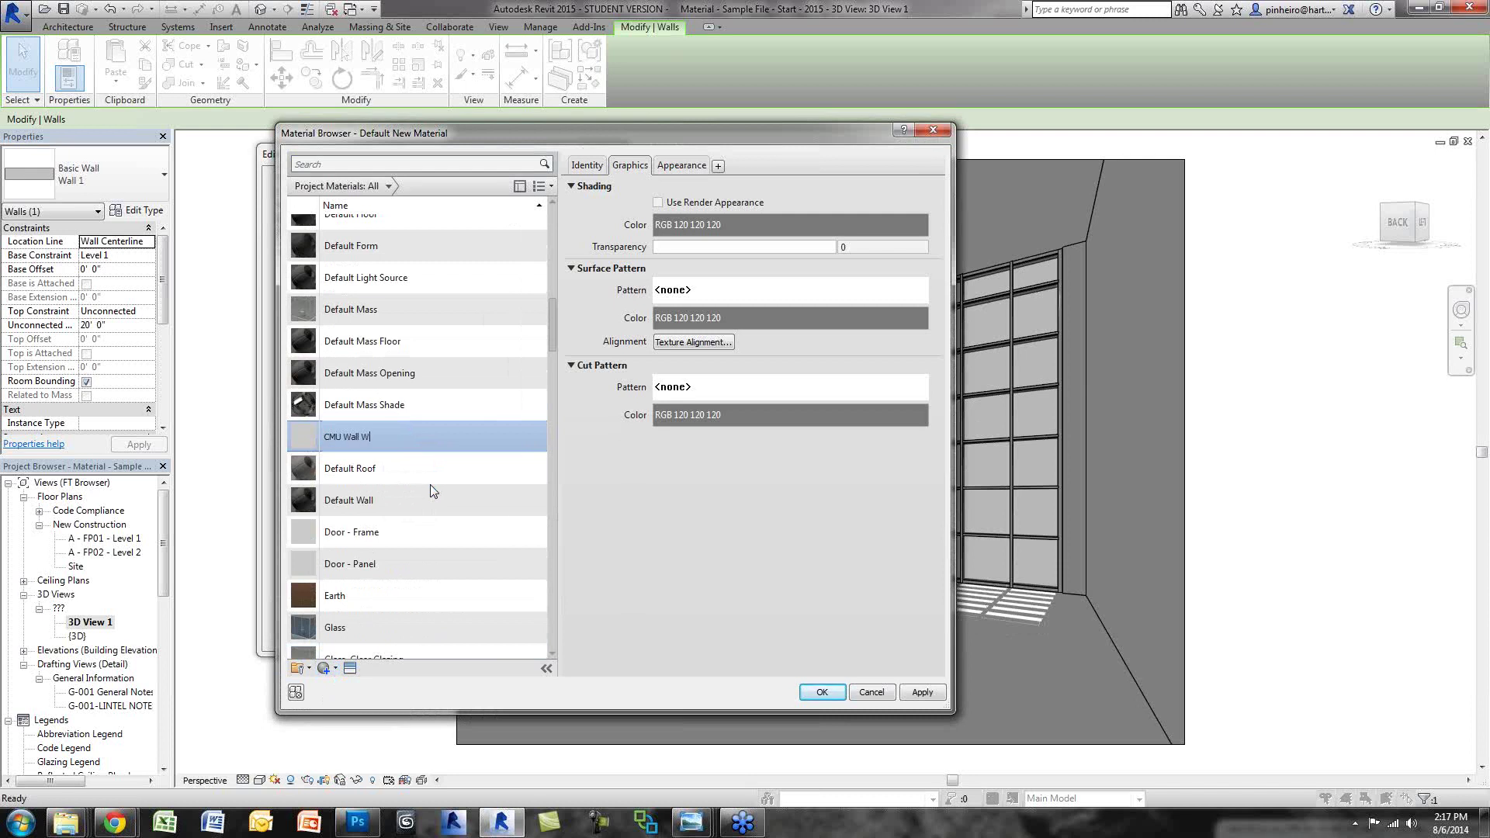
text(ebinar)
key(Return)
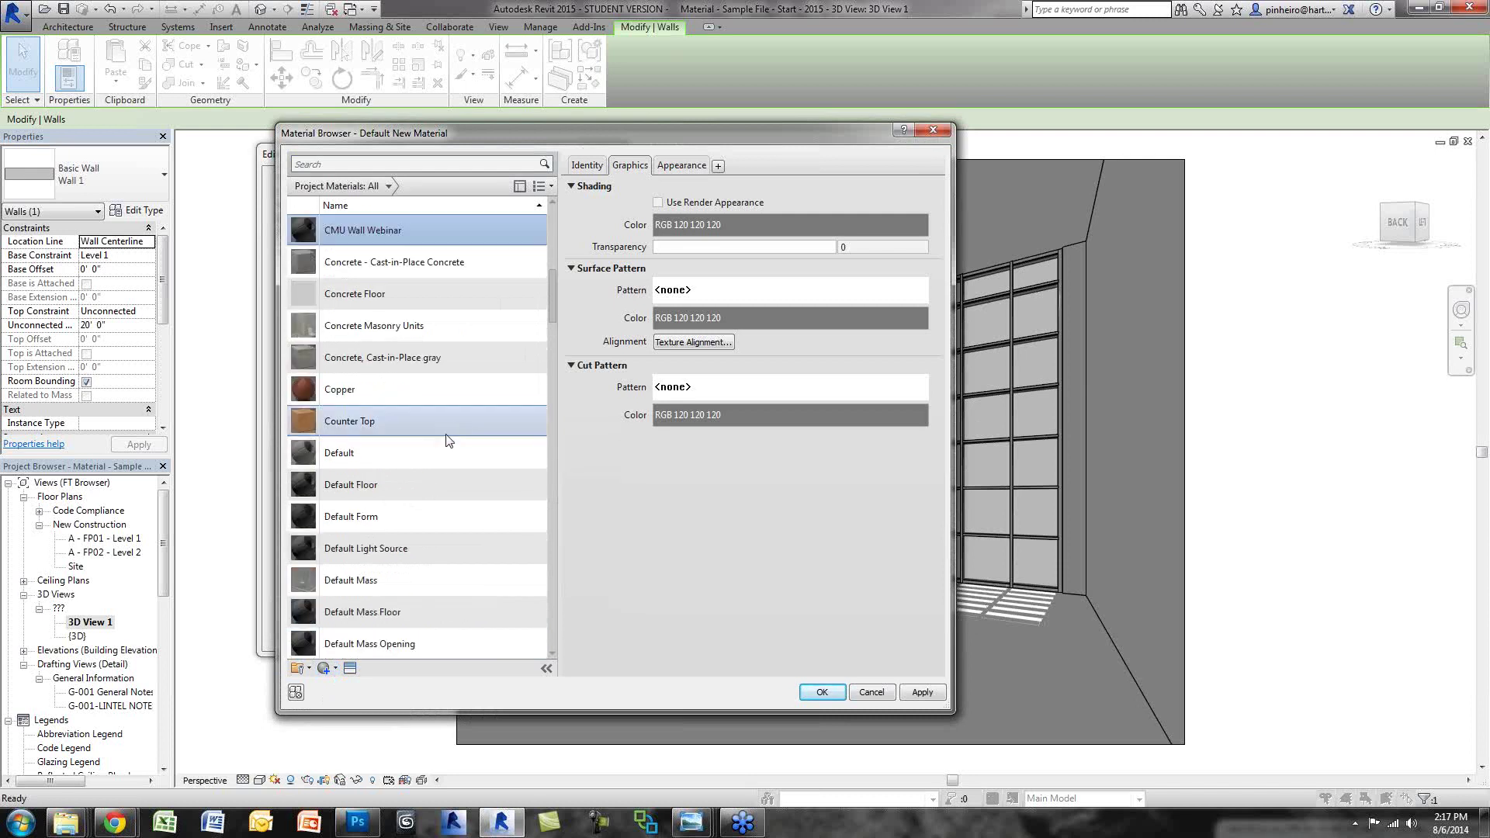
Step: Start replacing the appearance asset of CMU Wall Webinar and search the asset library for "concrete masonry"
click(682, 168)
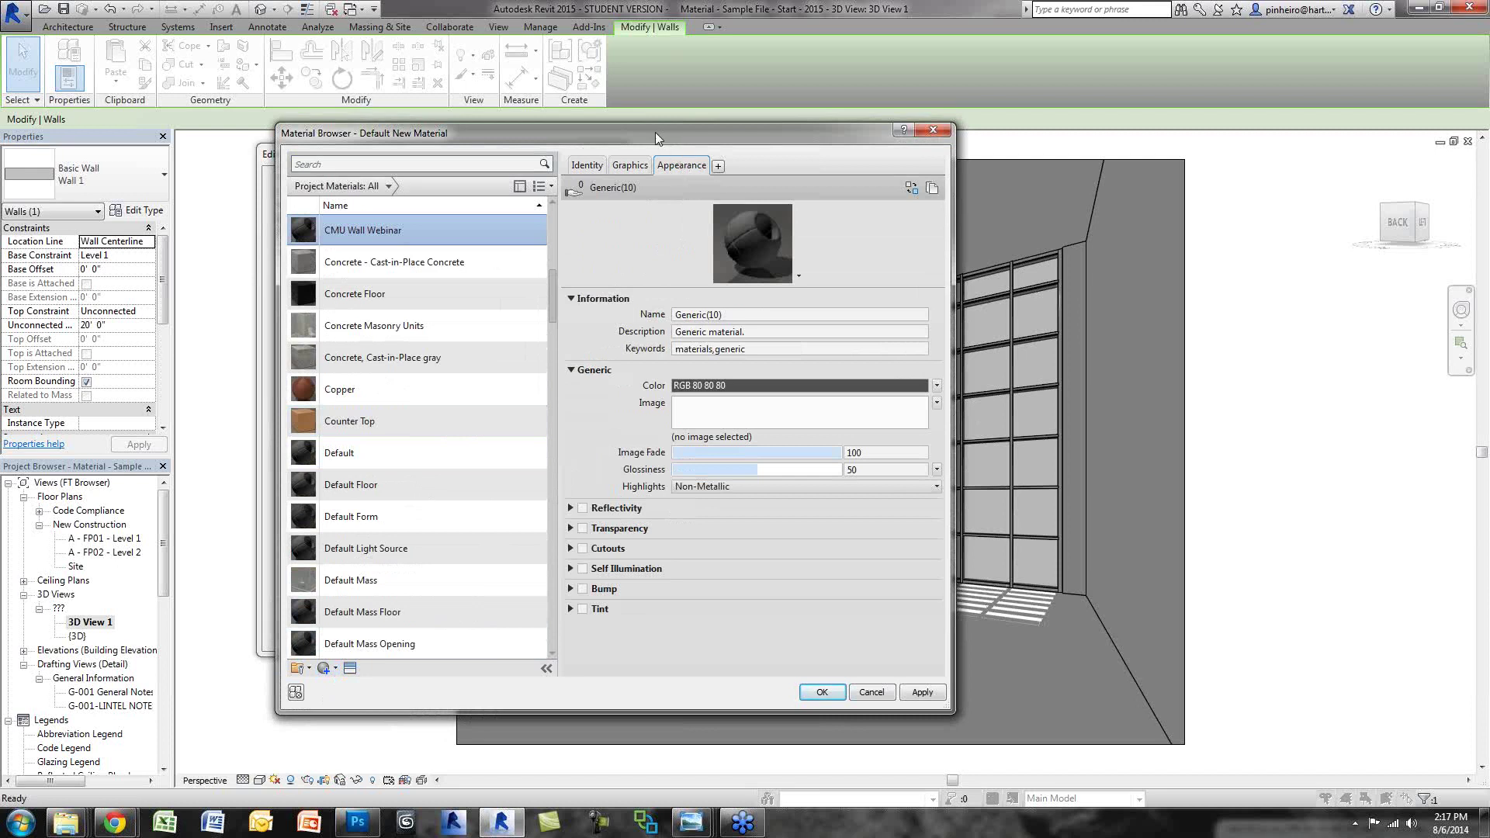
drag(655, 132, 510, 132)
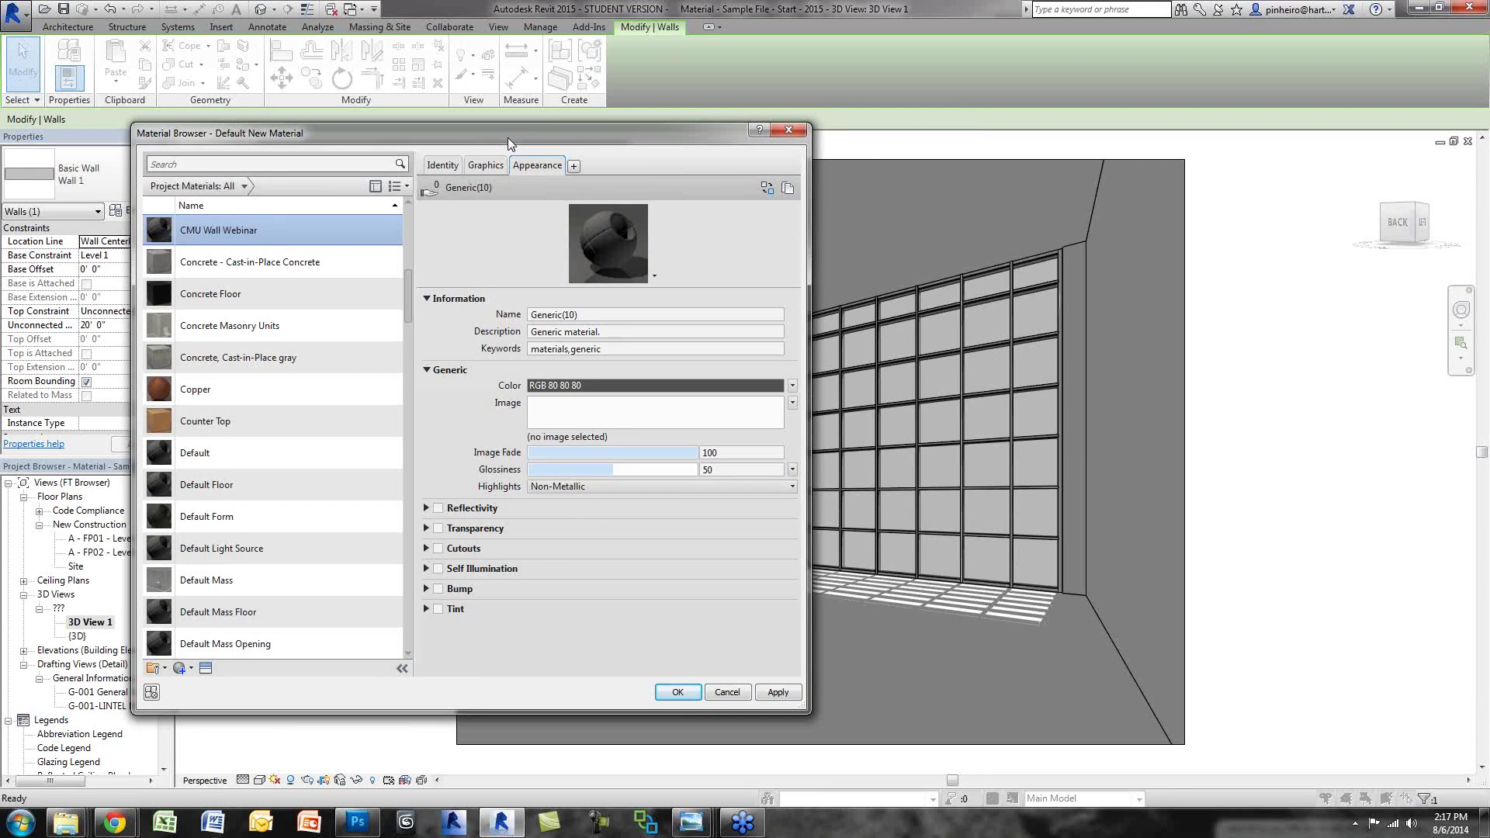
drag(507, 137, 525, 138)
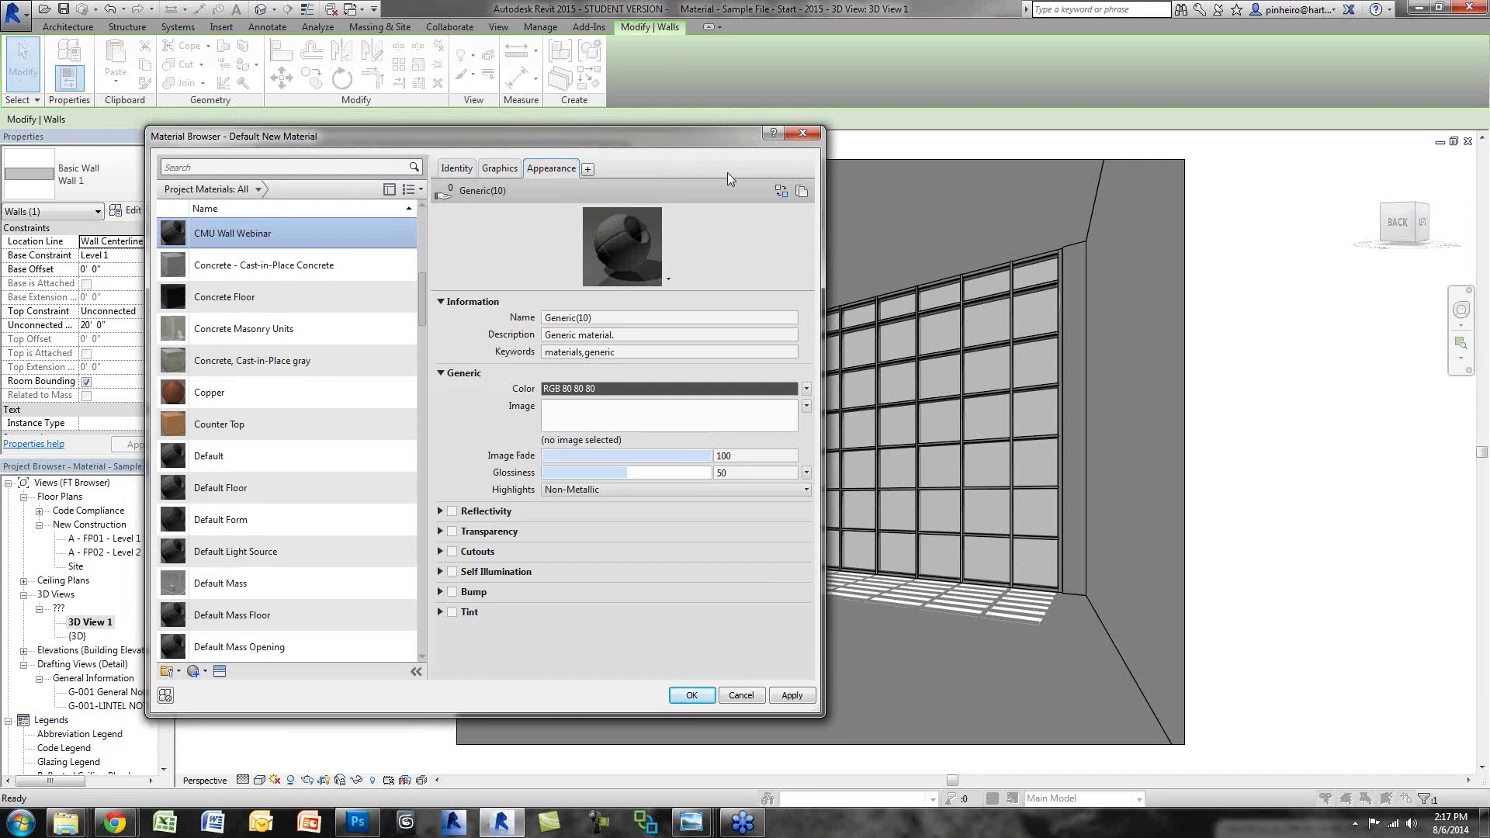
click(780, 192)
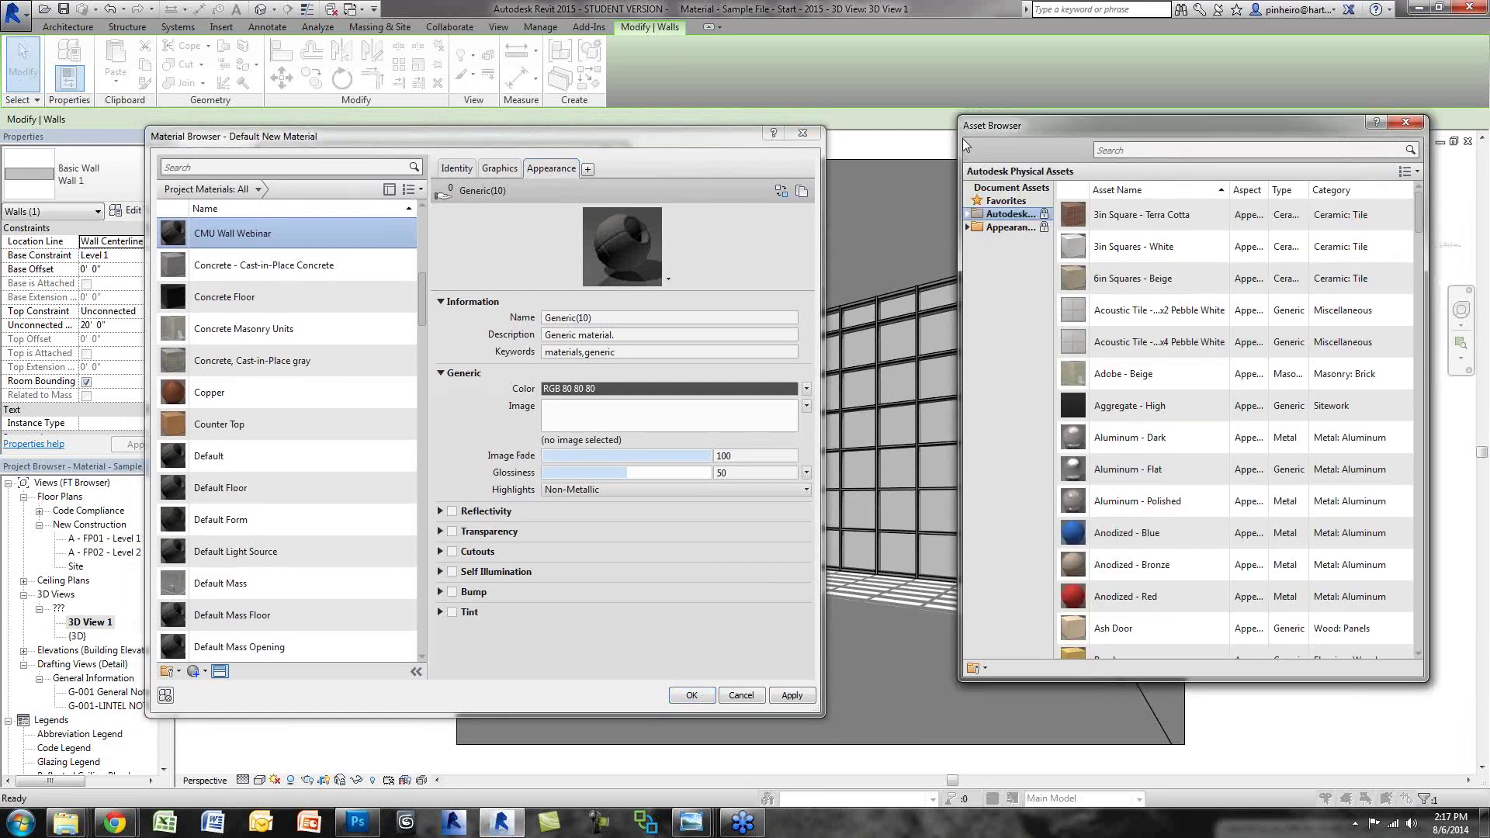
click(1069, 167)
text(concrete mas)
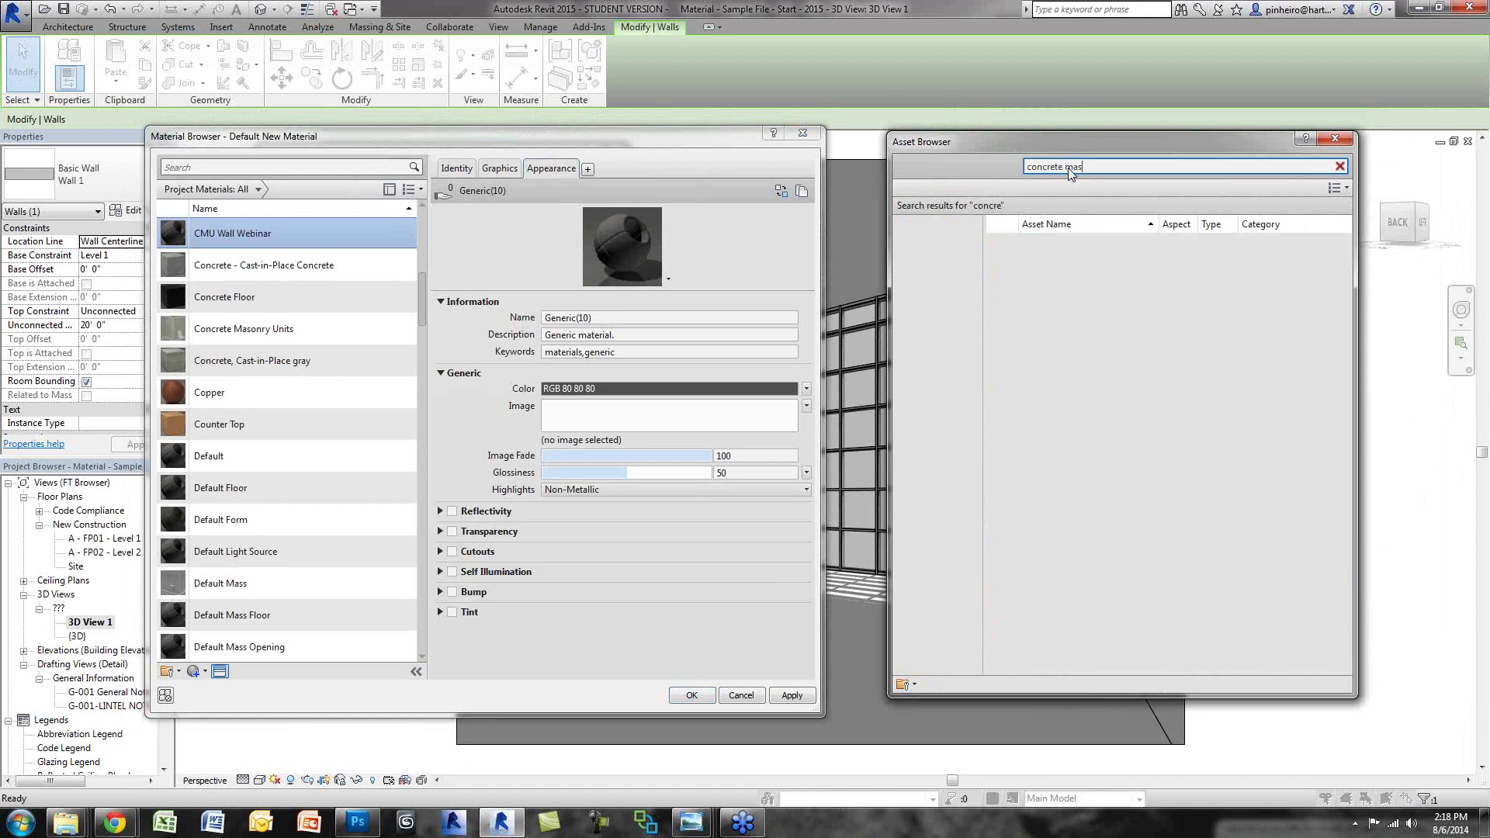
text(onry)
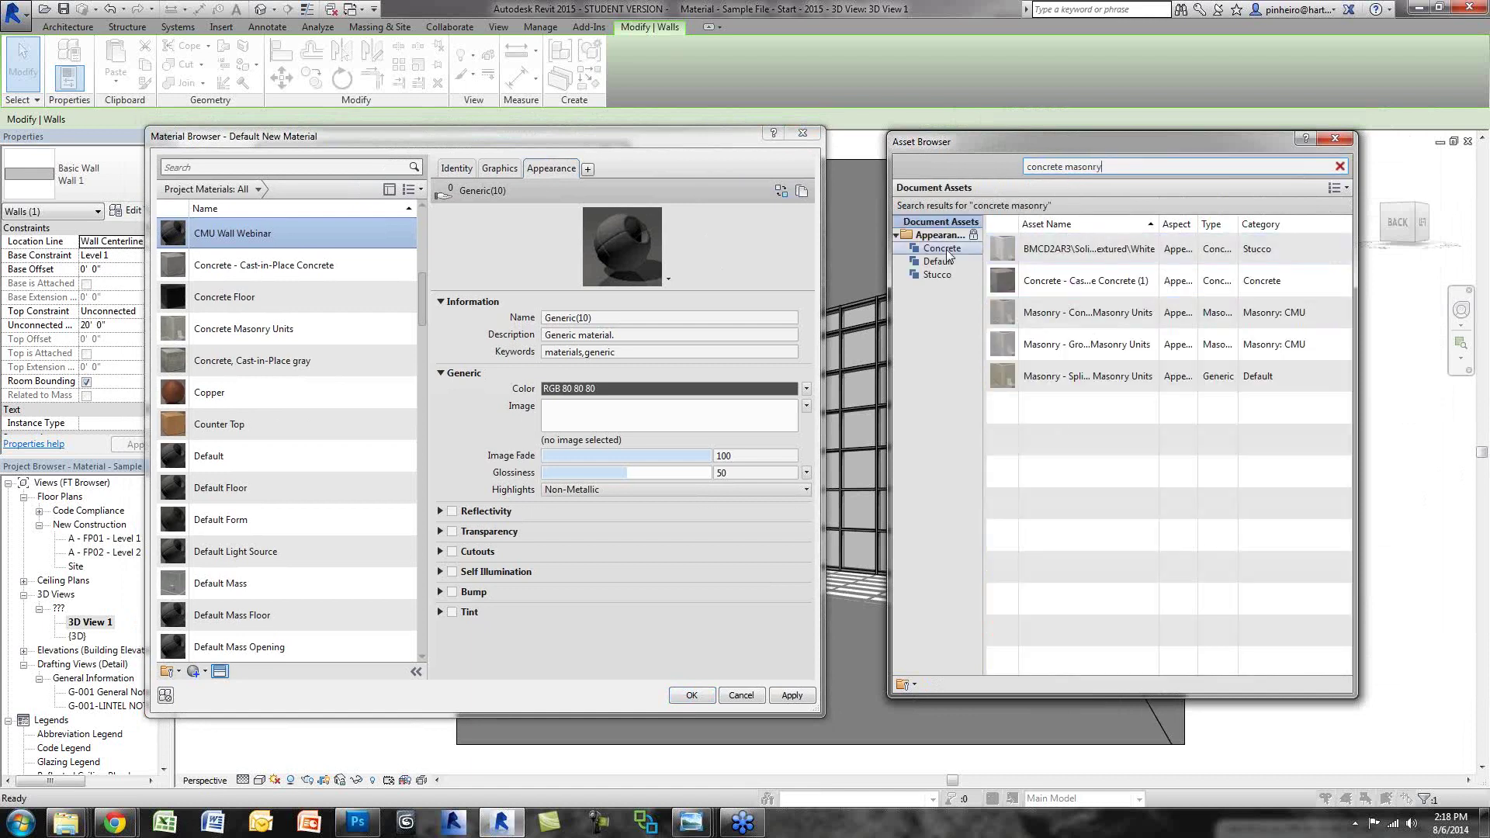
Step: Replace the material's appearance with the Masonry - Concrete Masonry Units asset from the document assets, and close the asset browser
click(945, 249)
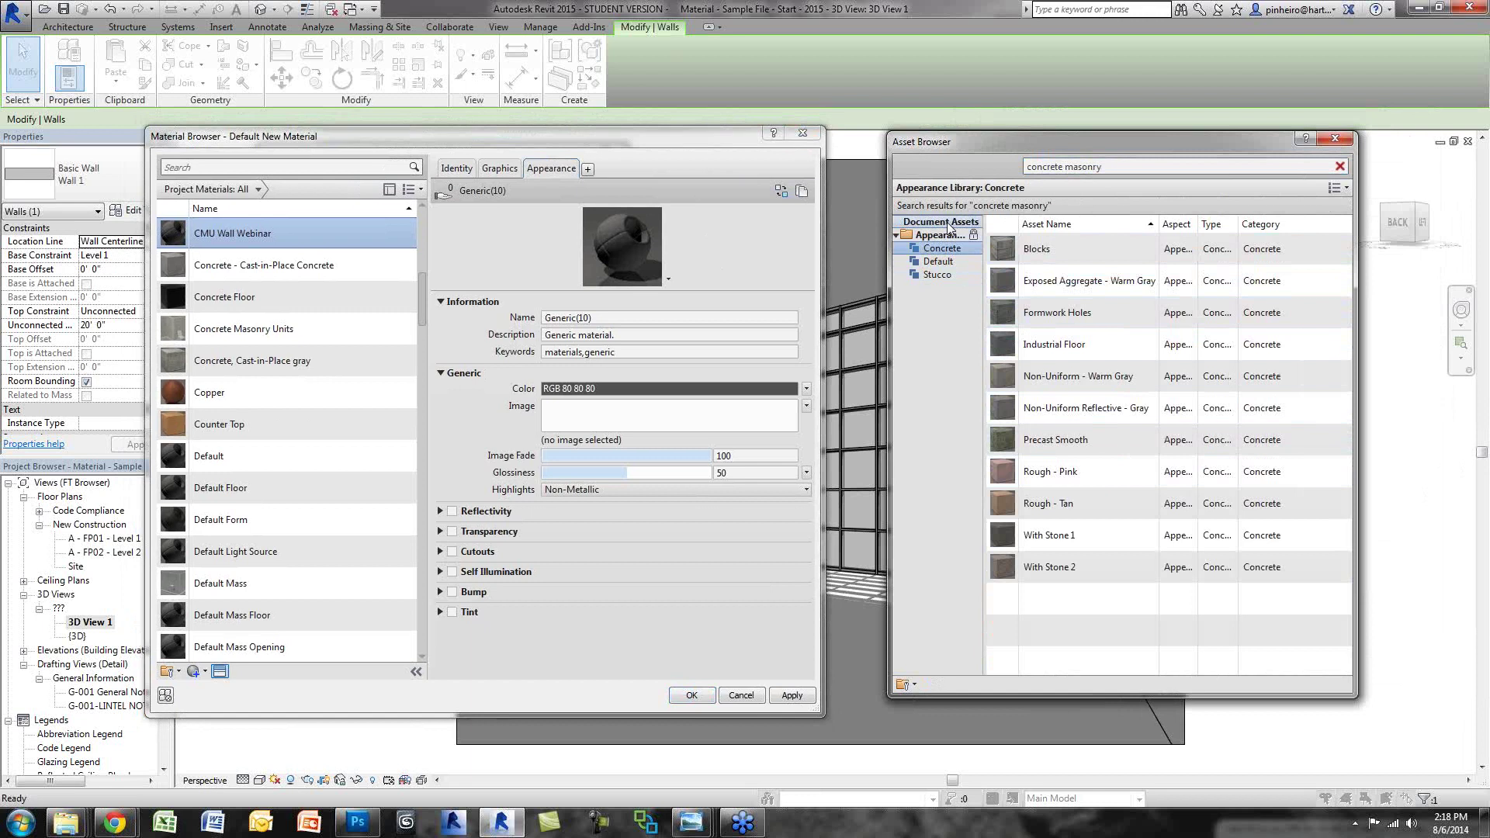
click(944, 259)
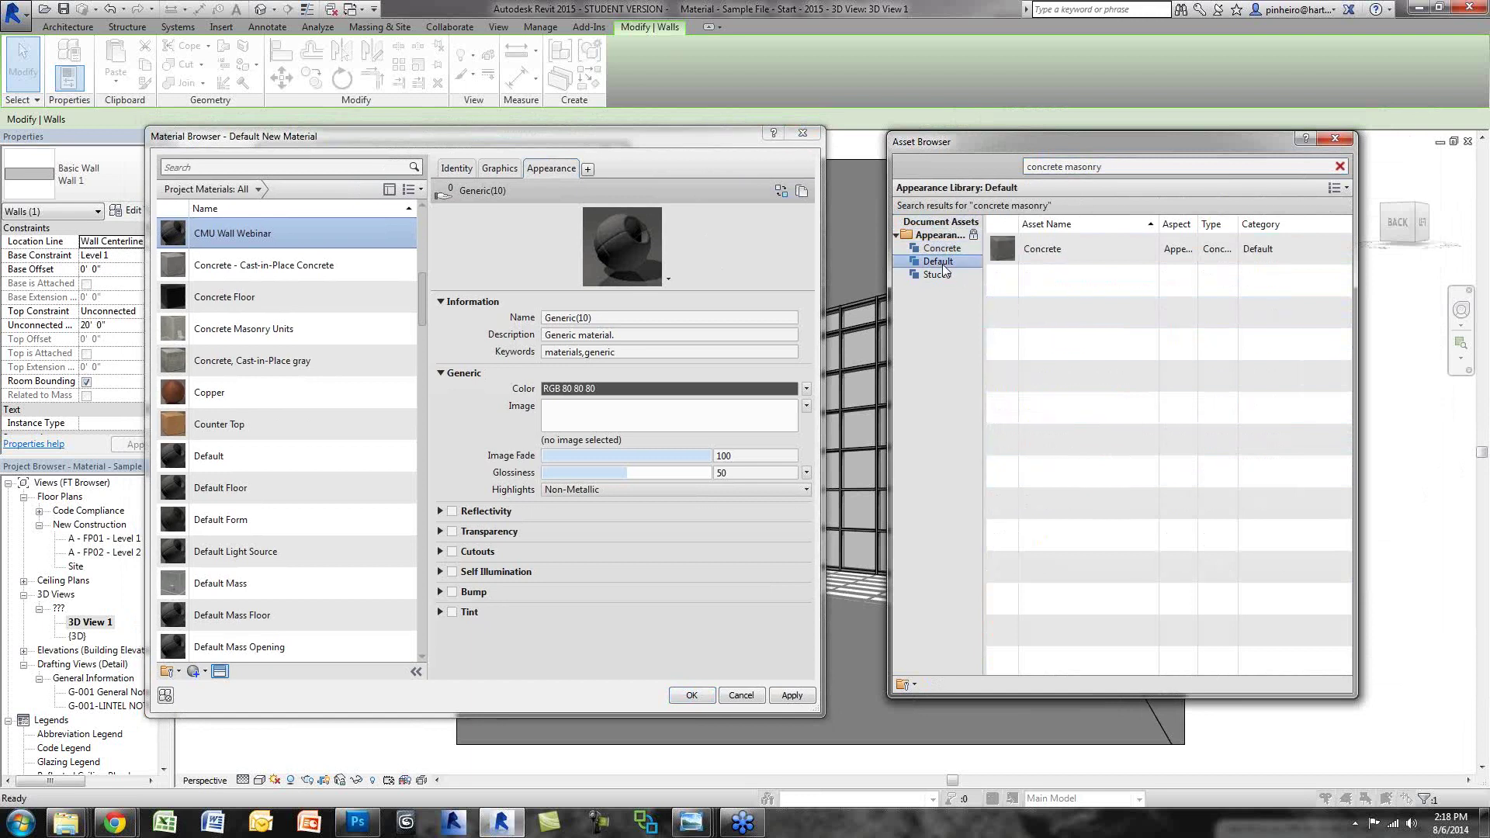
click(944, 250)
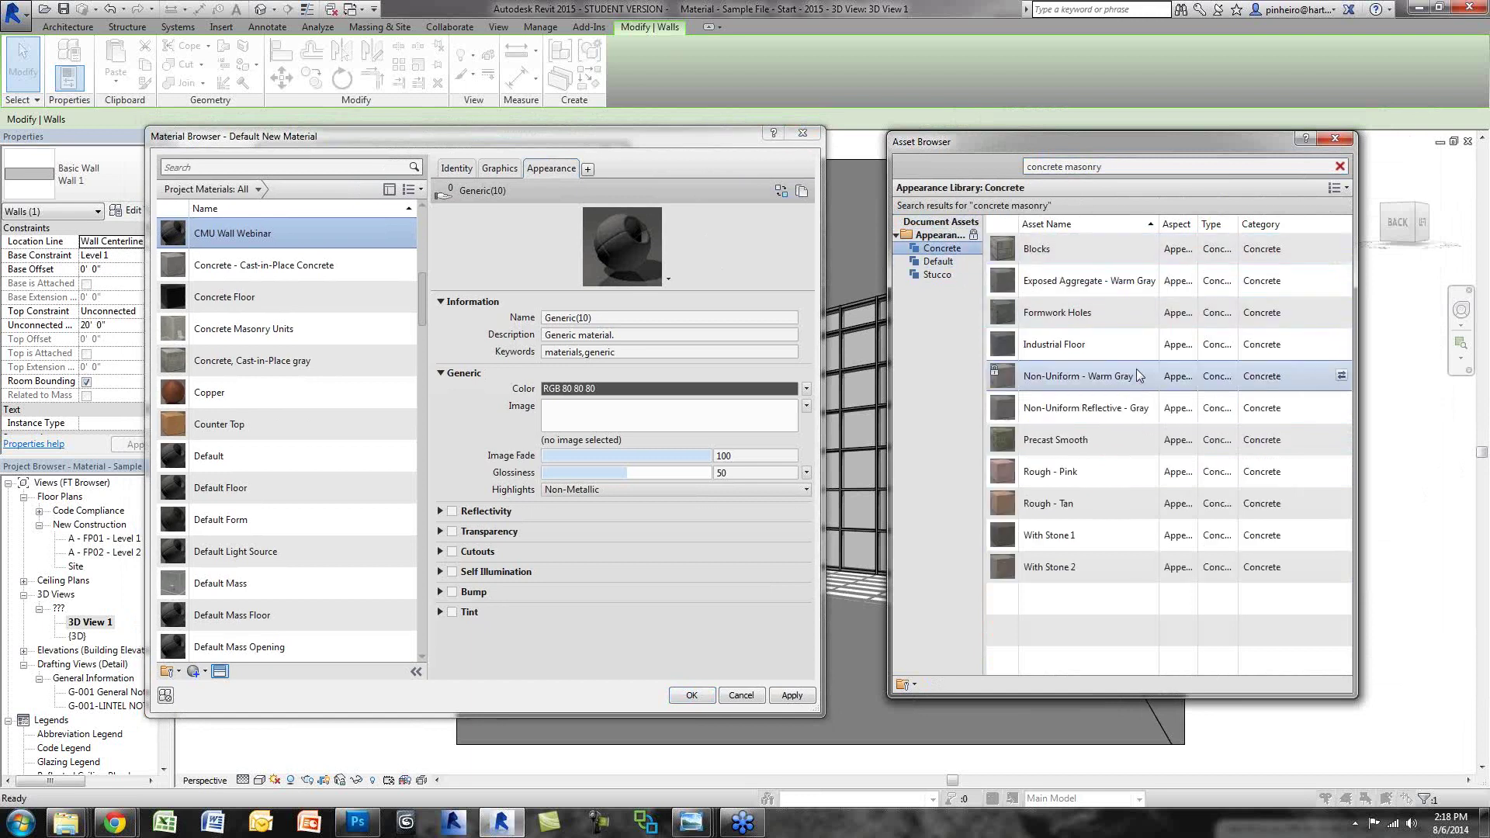
click(940, 222)
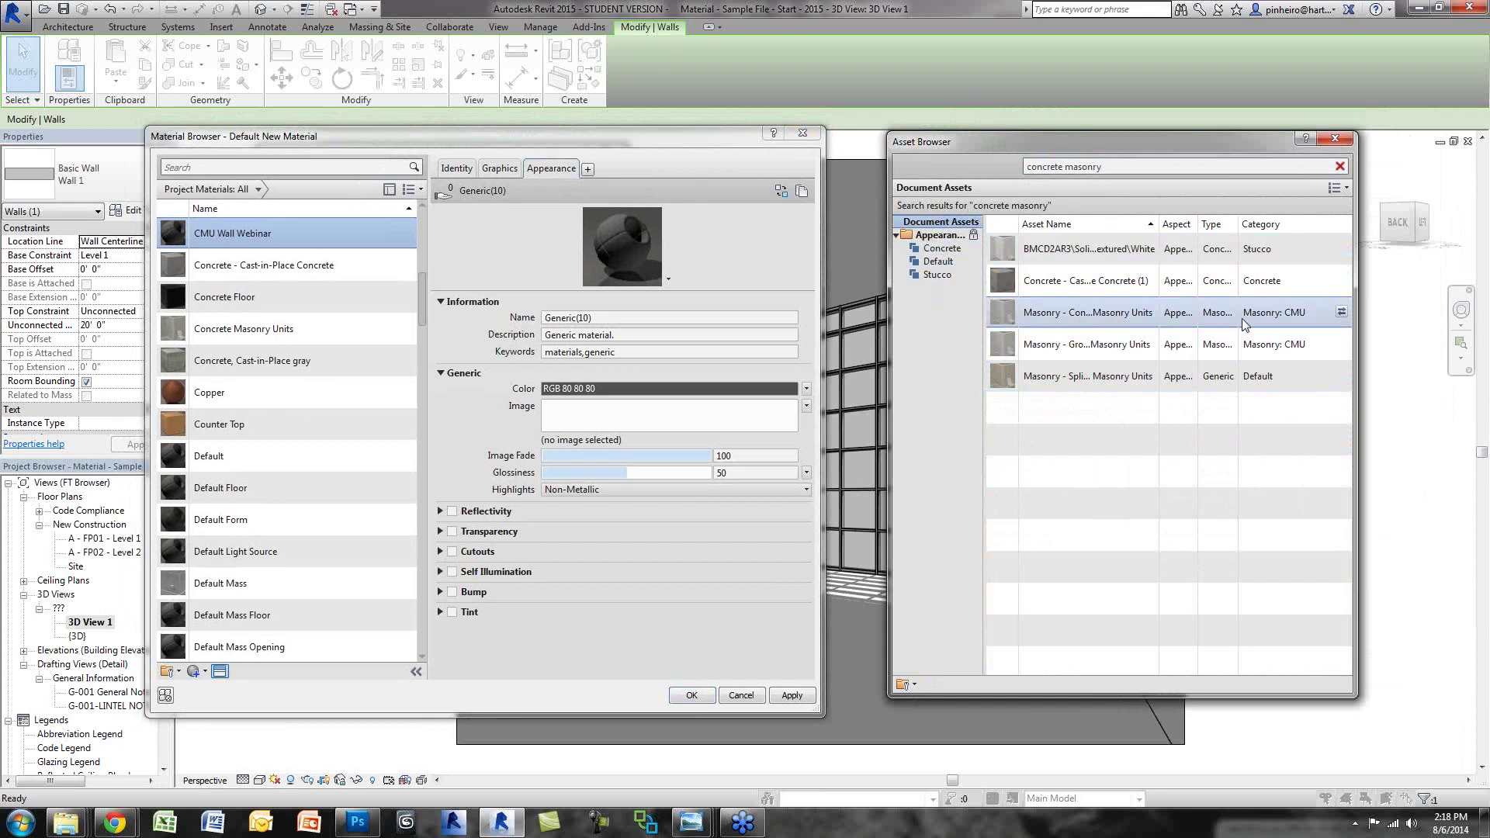
click(1340, 314)
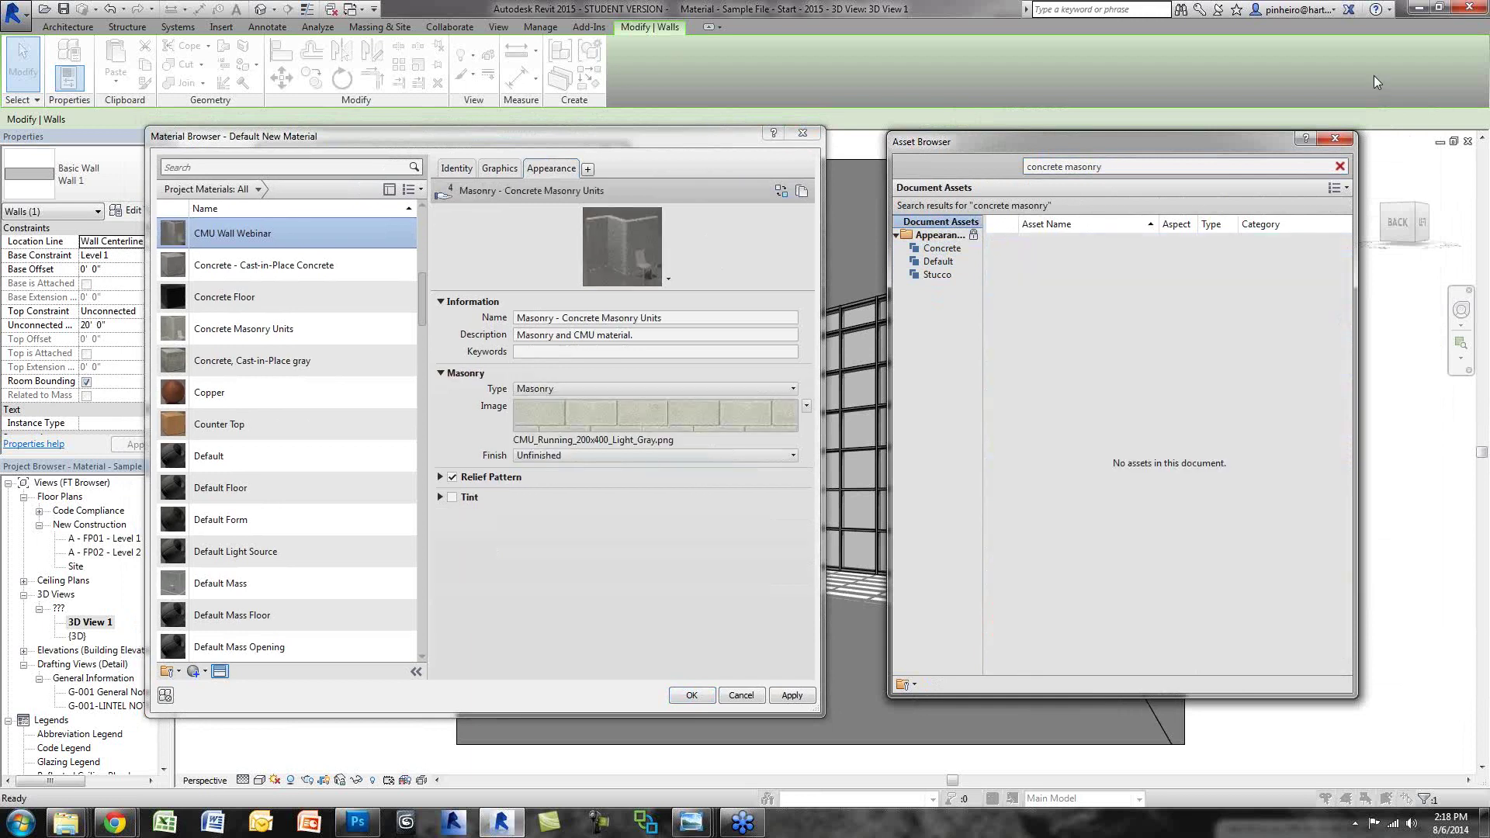
click(1334, 140)
Step: Duplicate the masonry appearance asset, name the copy CMU Webinar, and expand its relief pattern settings
drag(638, 140, 634, 162)
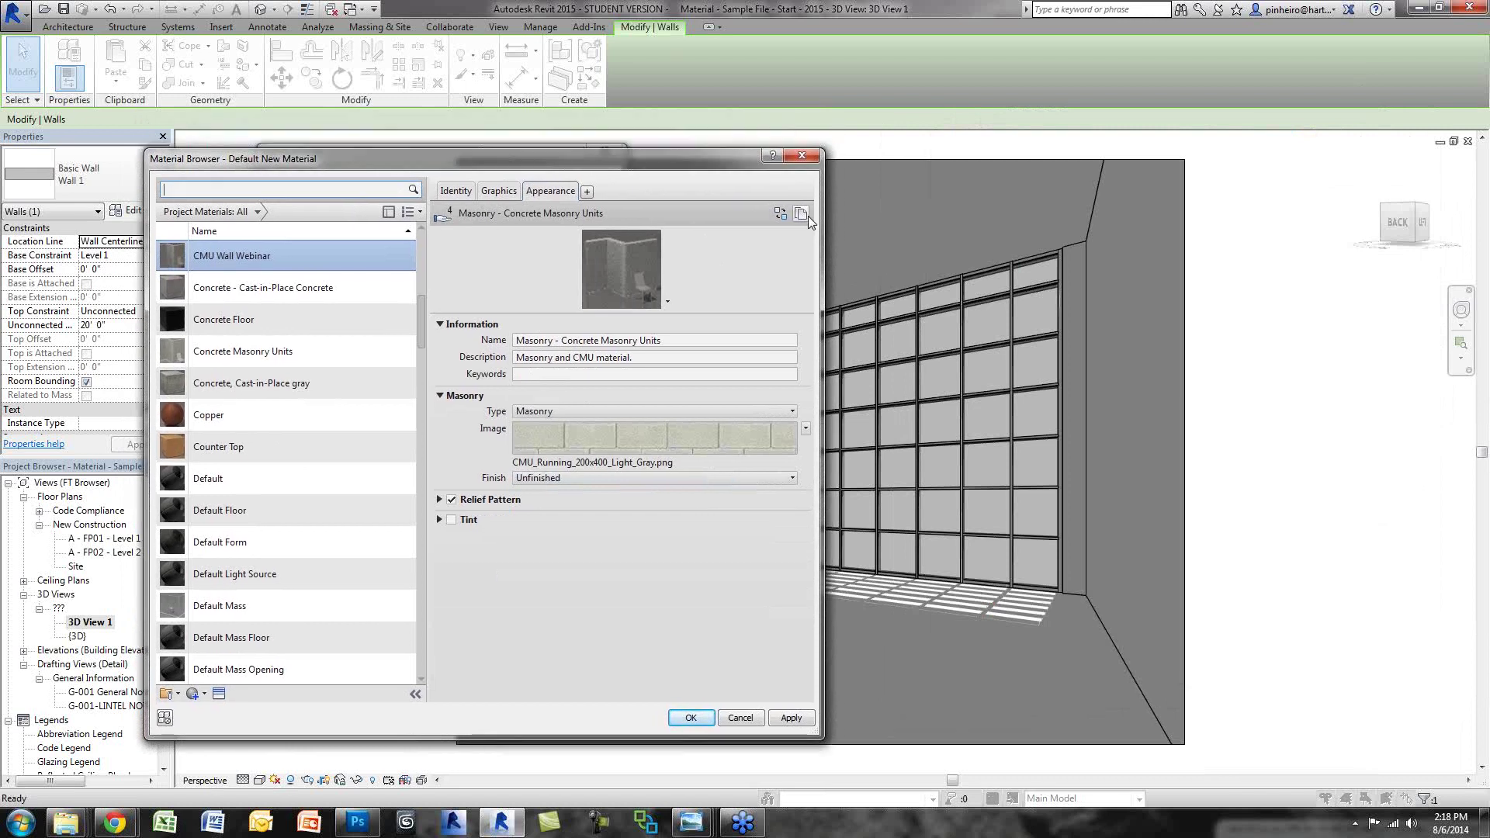
click(802, 213)
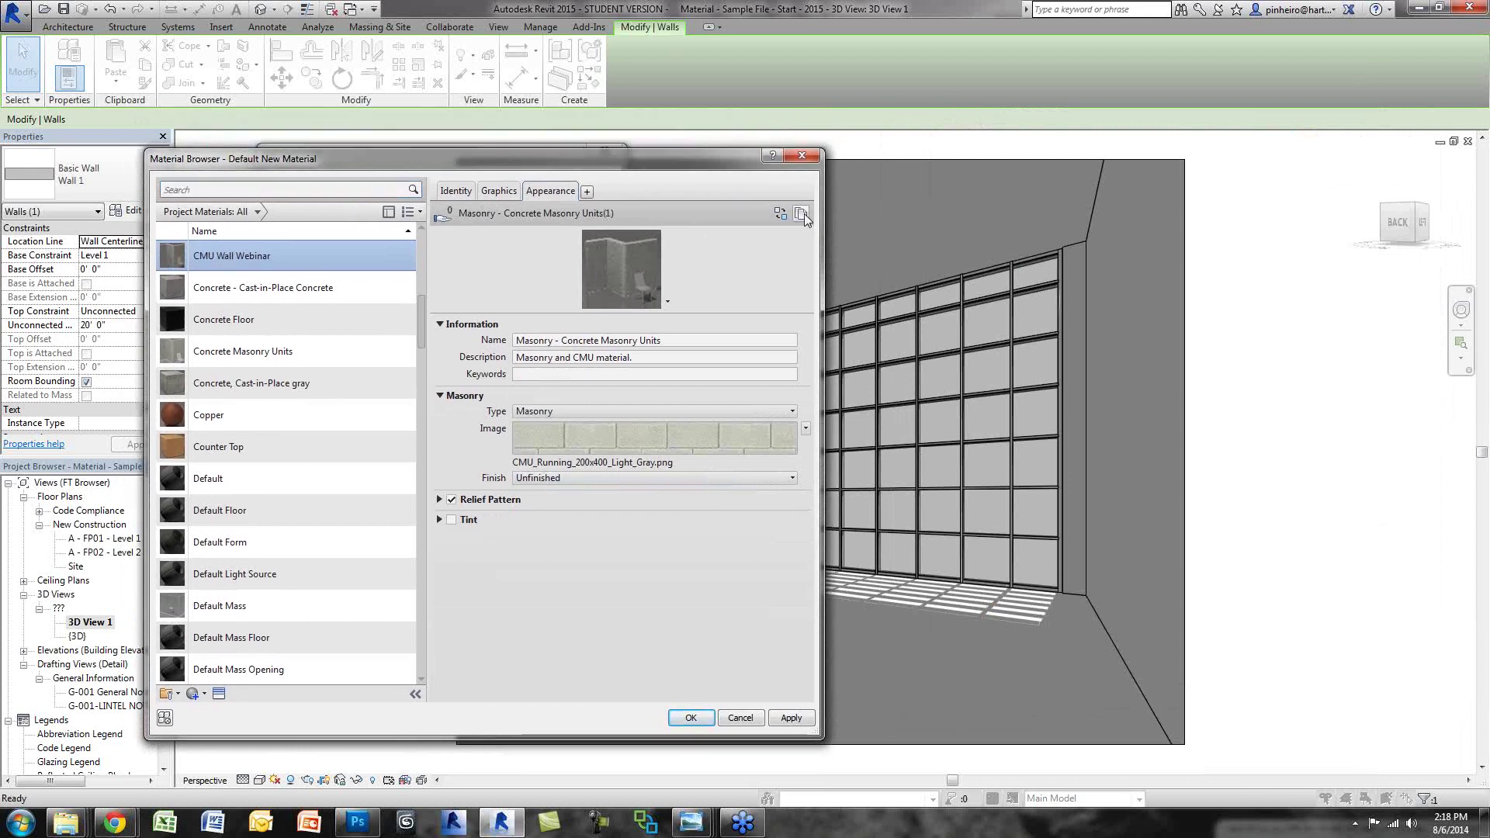
click(699, 342)
drag(701, 344, 425, 346)
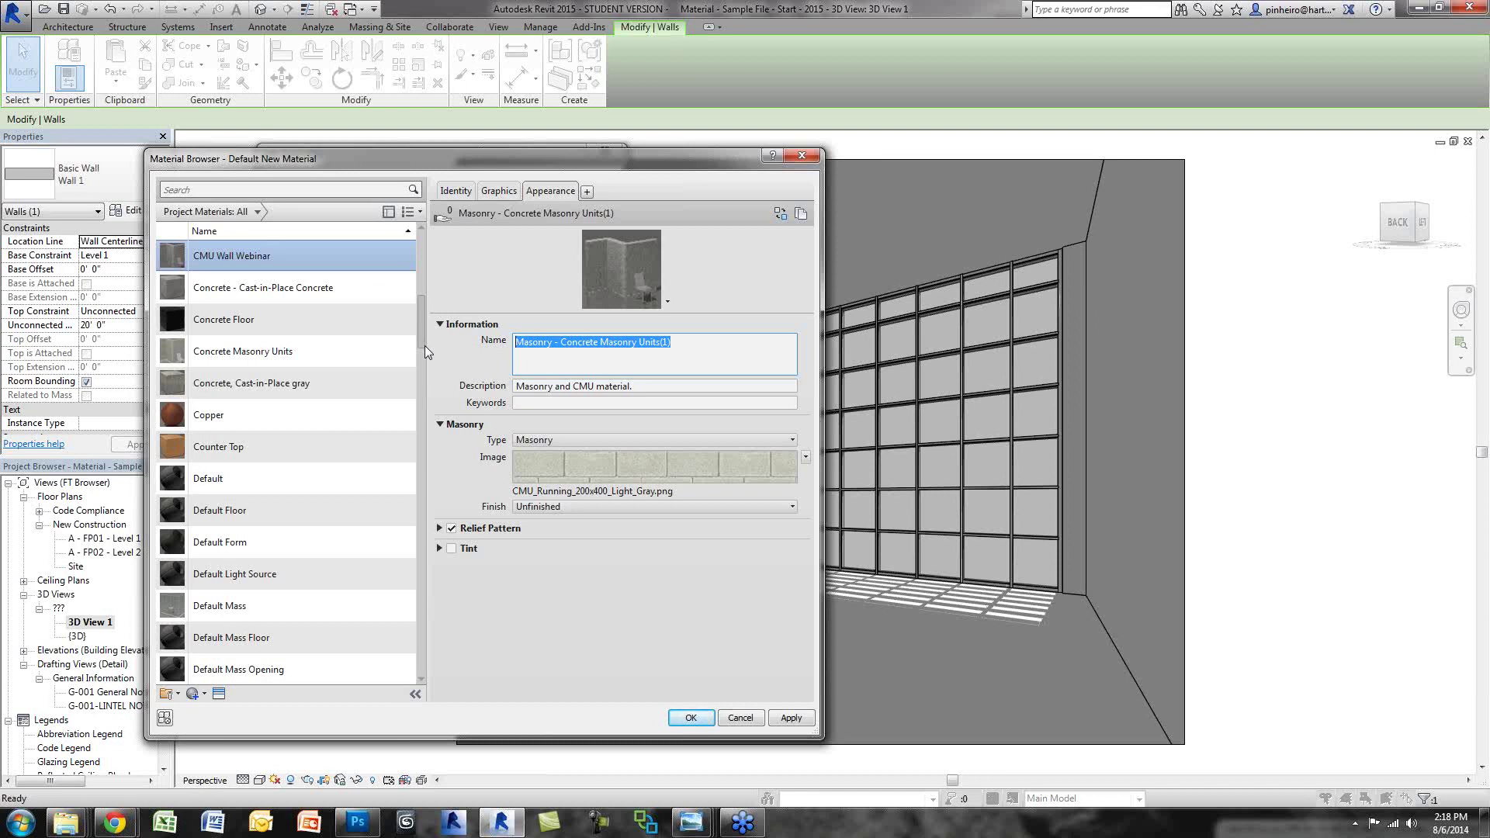
text(CMU Webin)
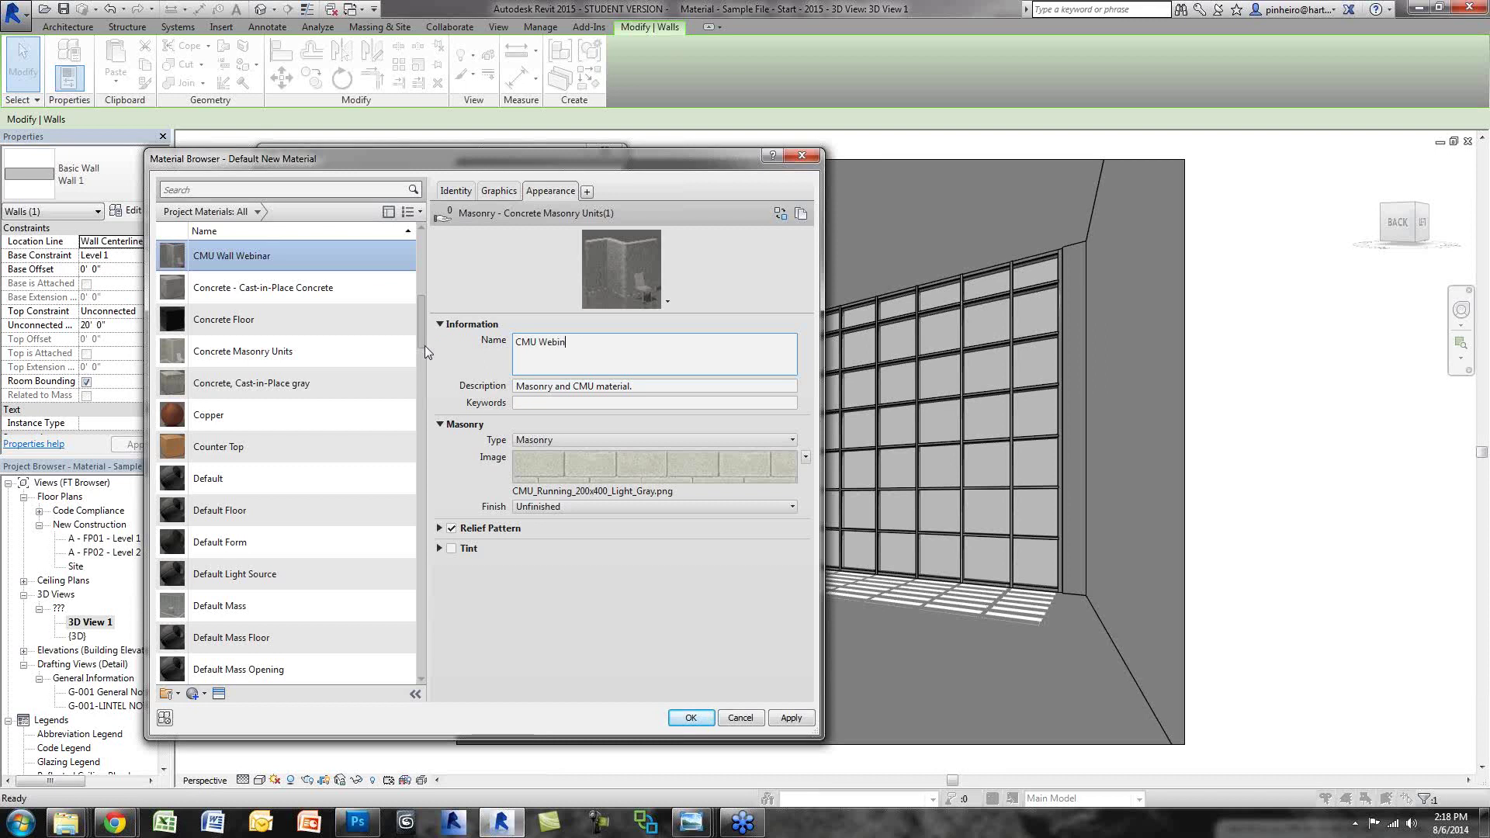
text(ar)
click(436, 530)
click(438, 500)
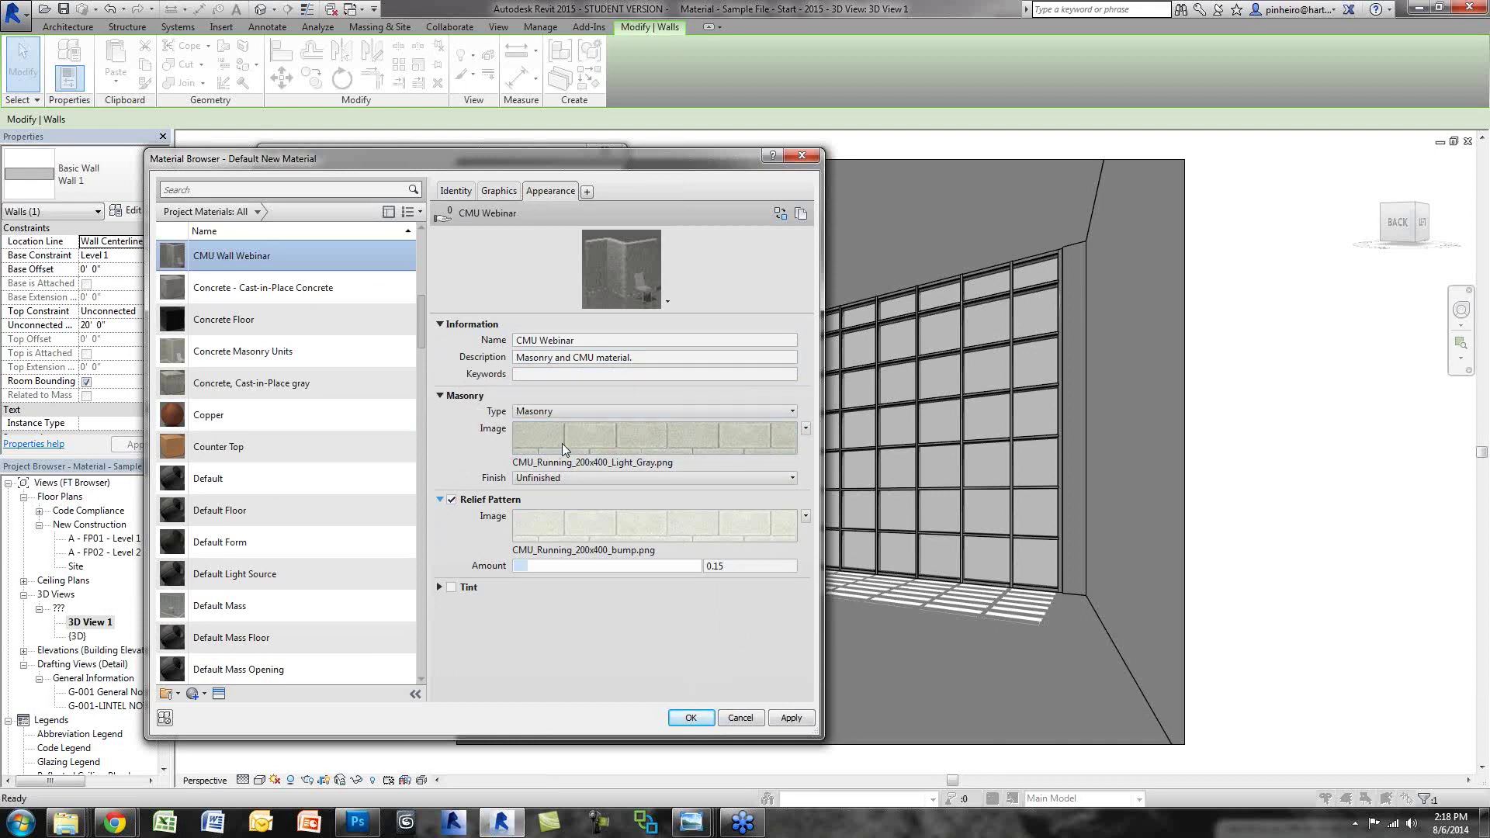
mouse_move(574, 525)
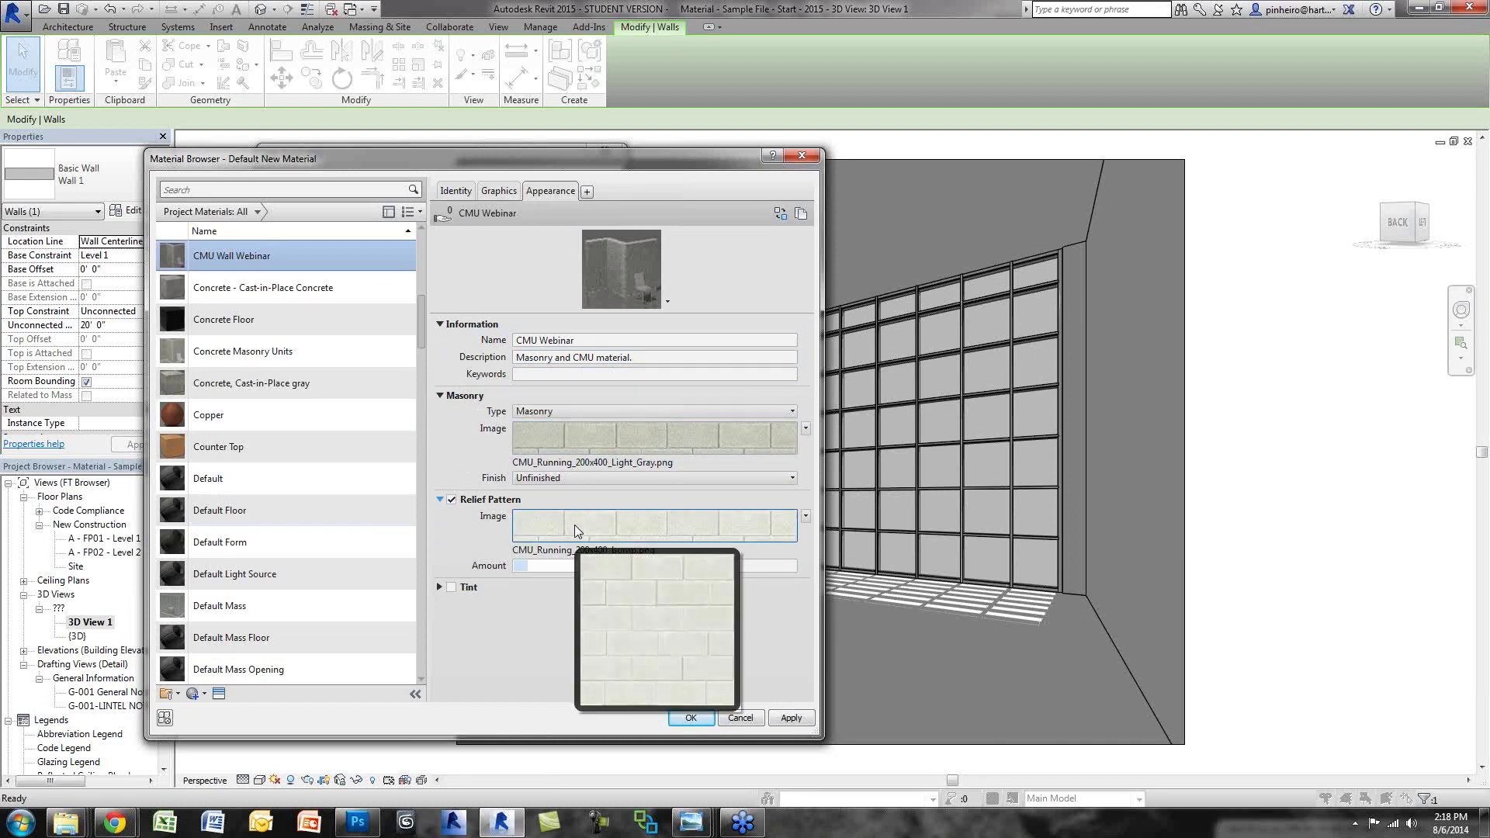
click(579, 434)
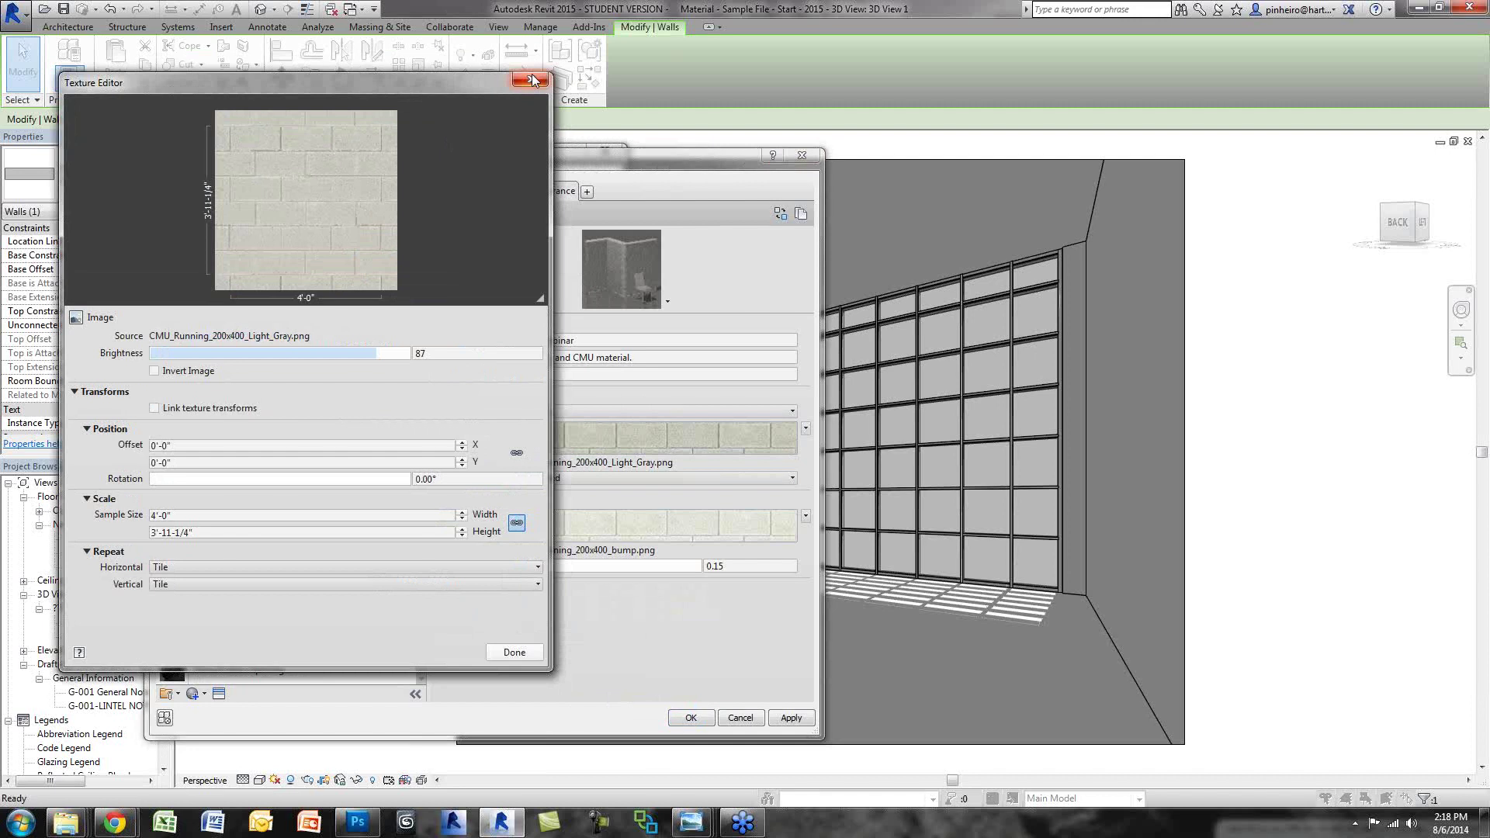
click(533, 79)
click(583, 464)
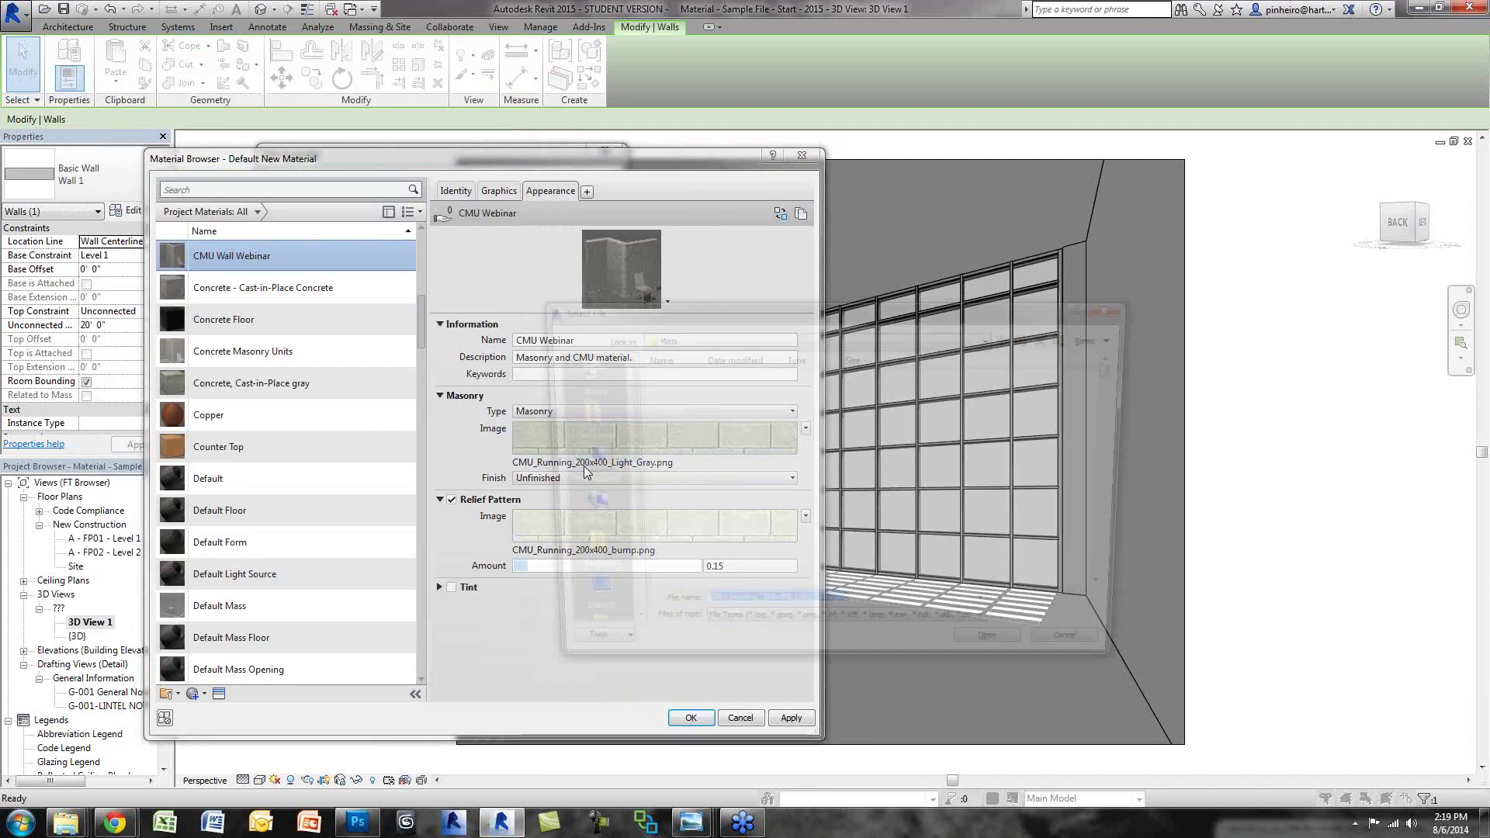
Step: Replace the source of the masonry image with BrickLargeBlocks0016_1_S from the Material Webinar folder on the Desktop
click(584, 436)
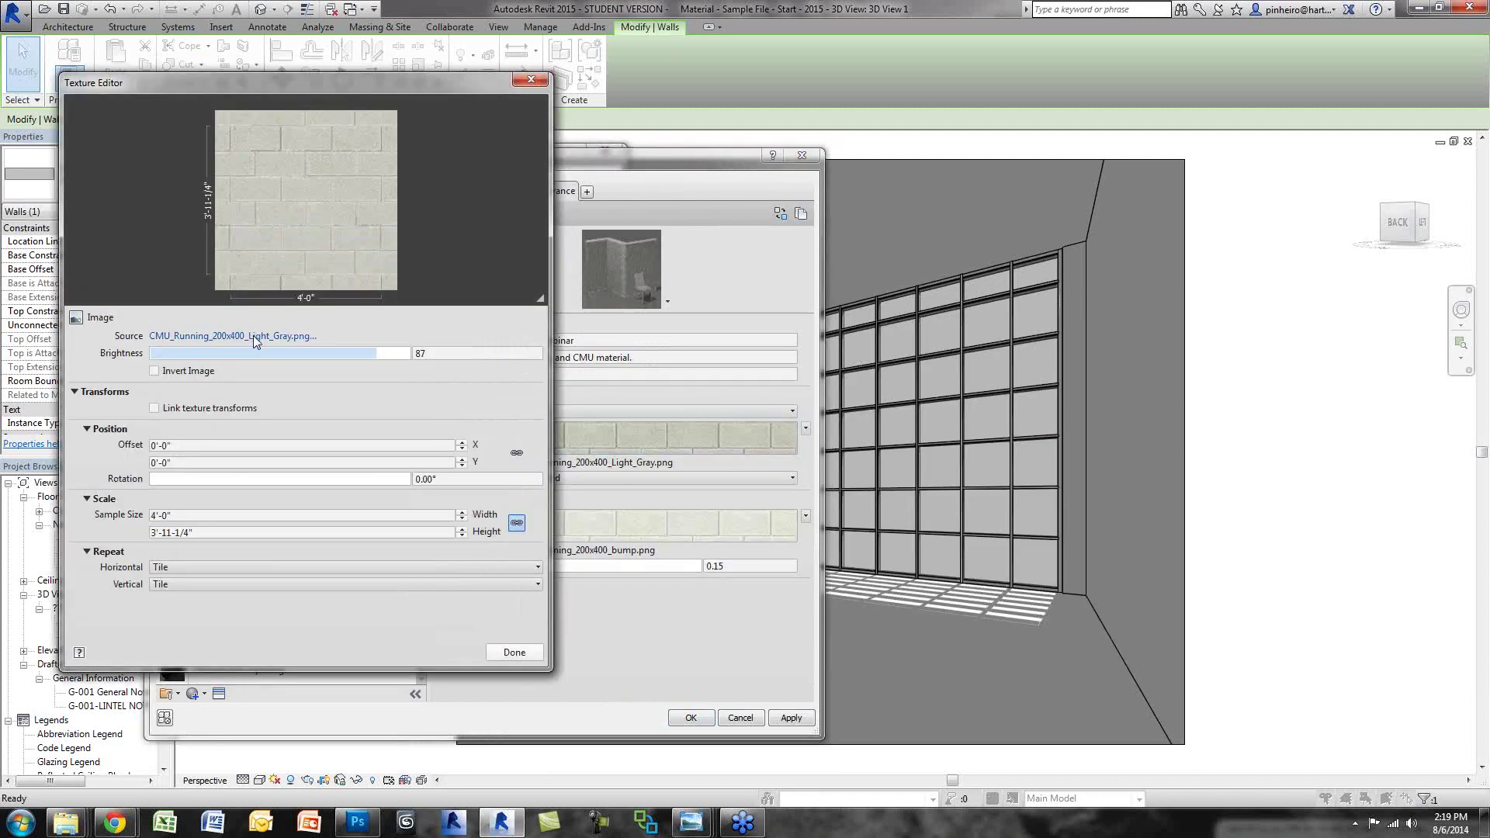
click(256, 336)
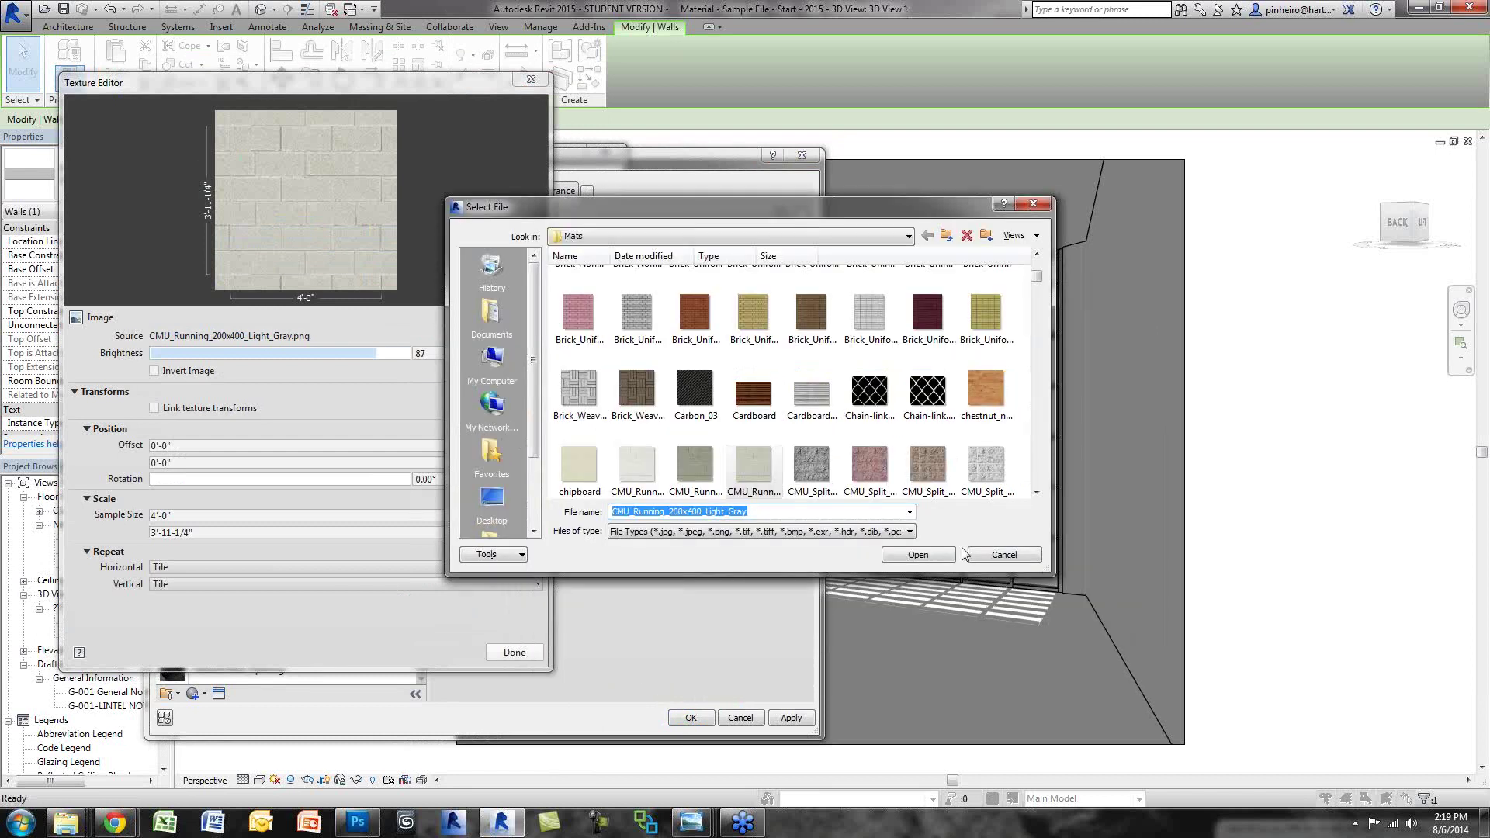
click(492, 500)
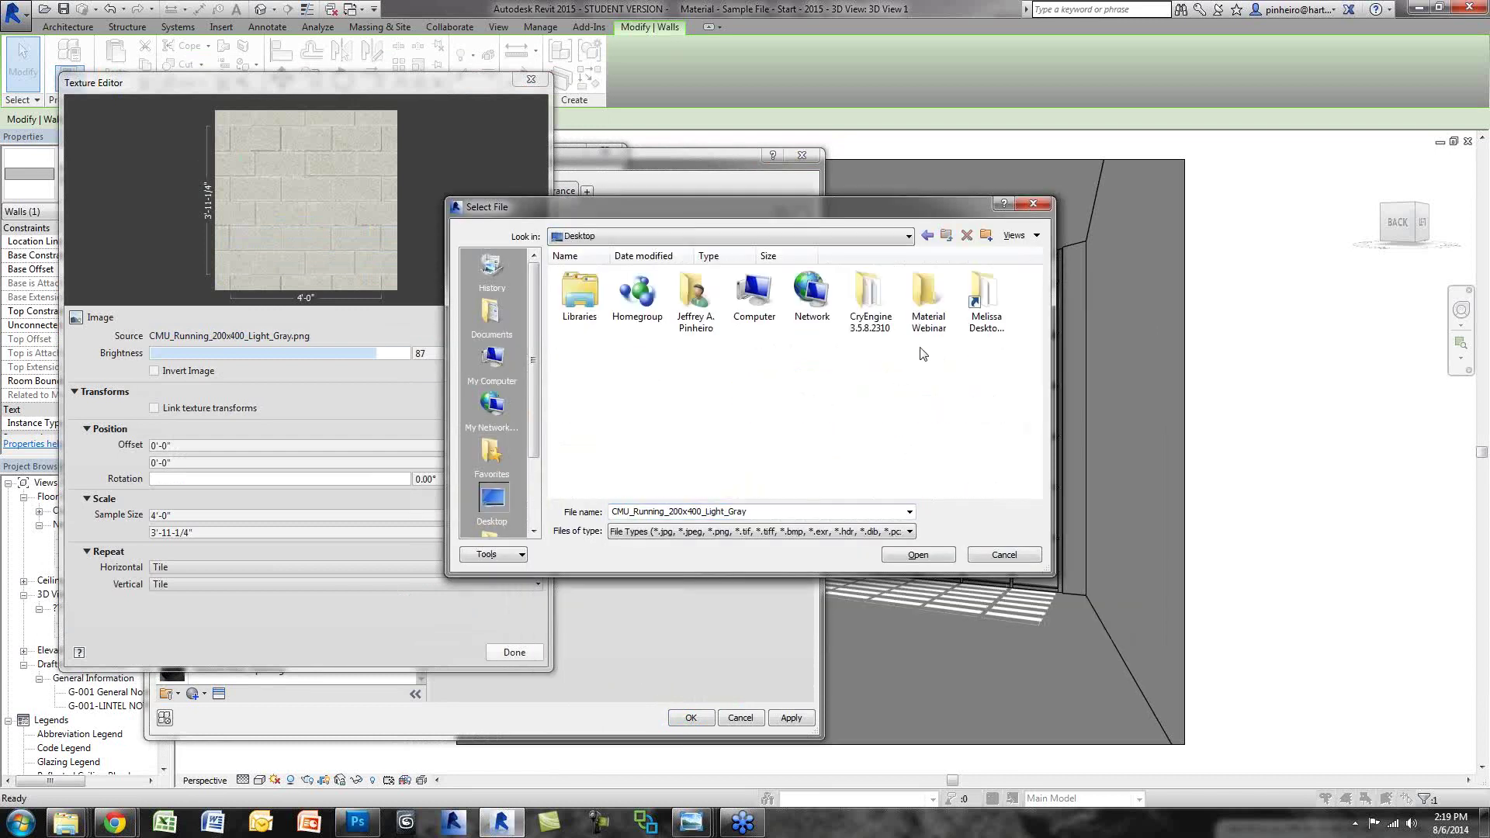
double_click(928, 299)
click(638, 299)
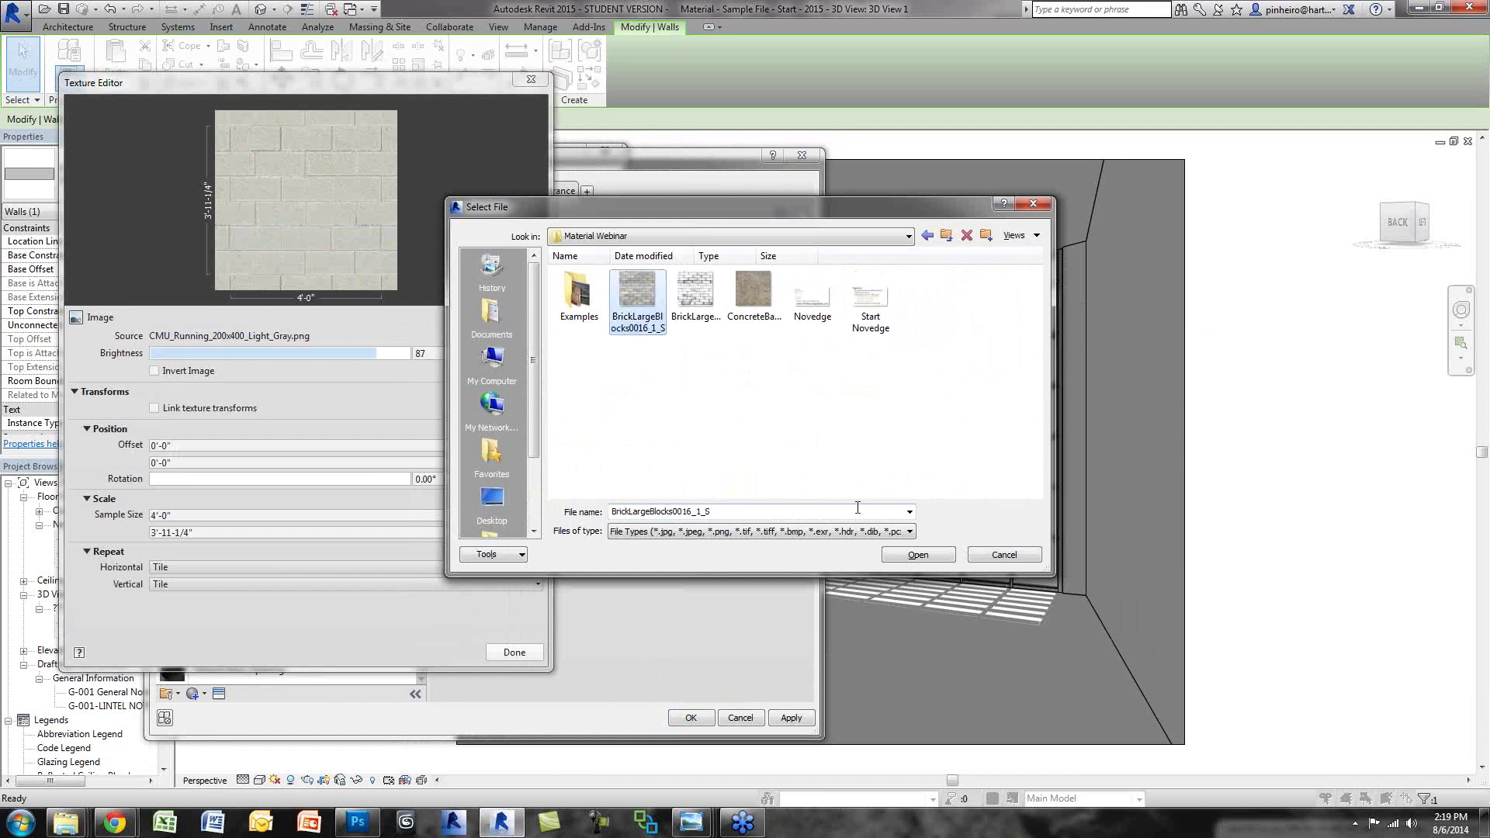
click(915, 555)
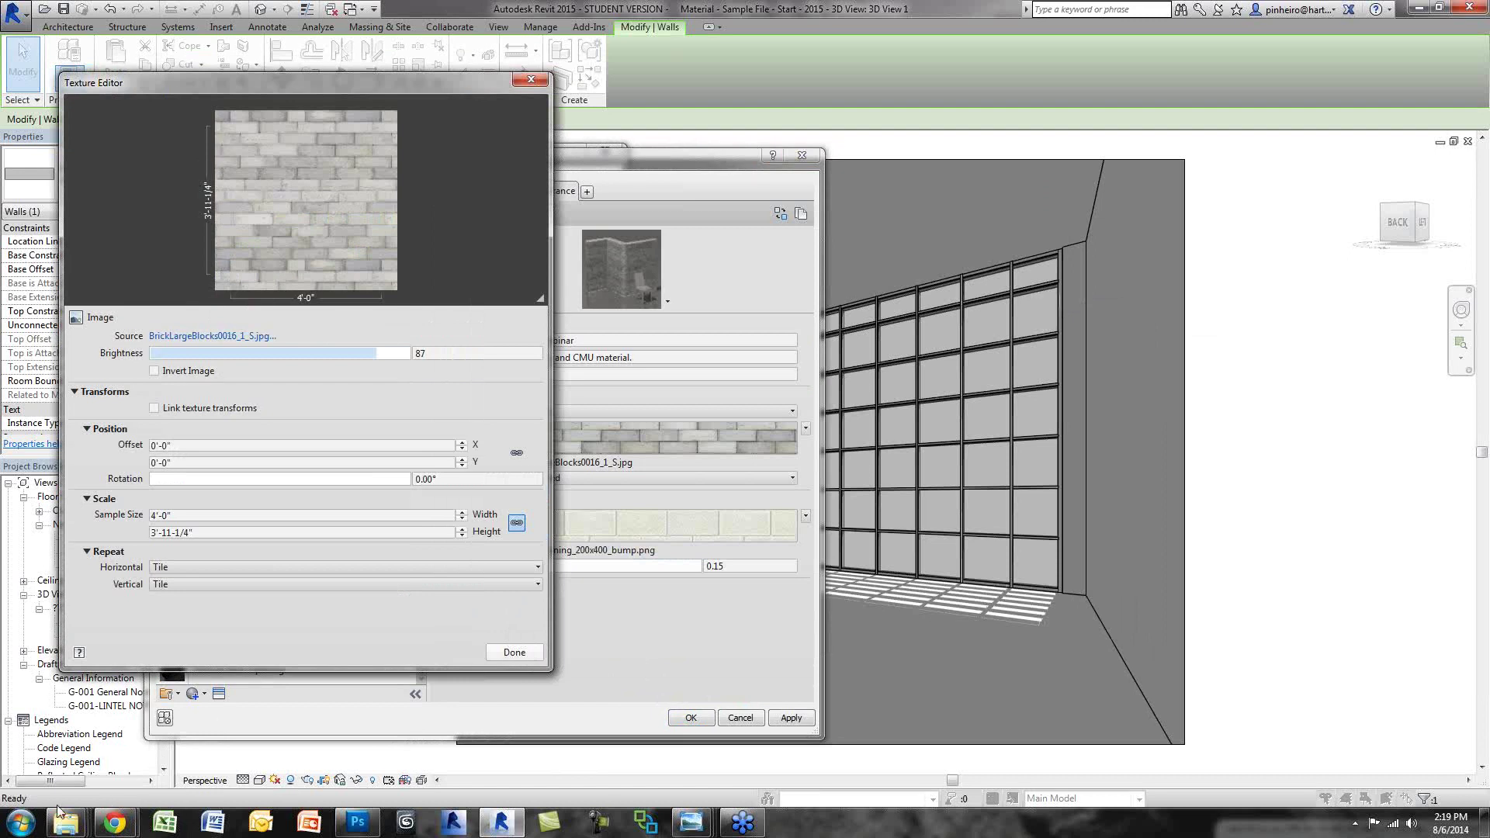
Step: Work out the texture's real-world size in inches with Calculator, and close it
click(20, 822)
click(72, 519)
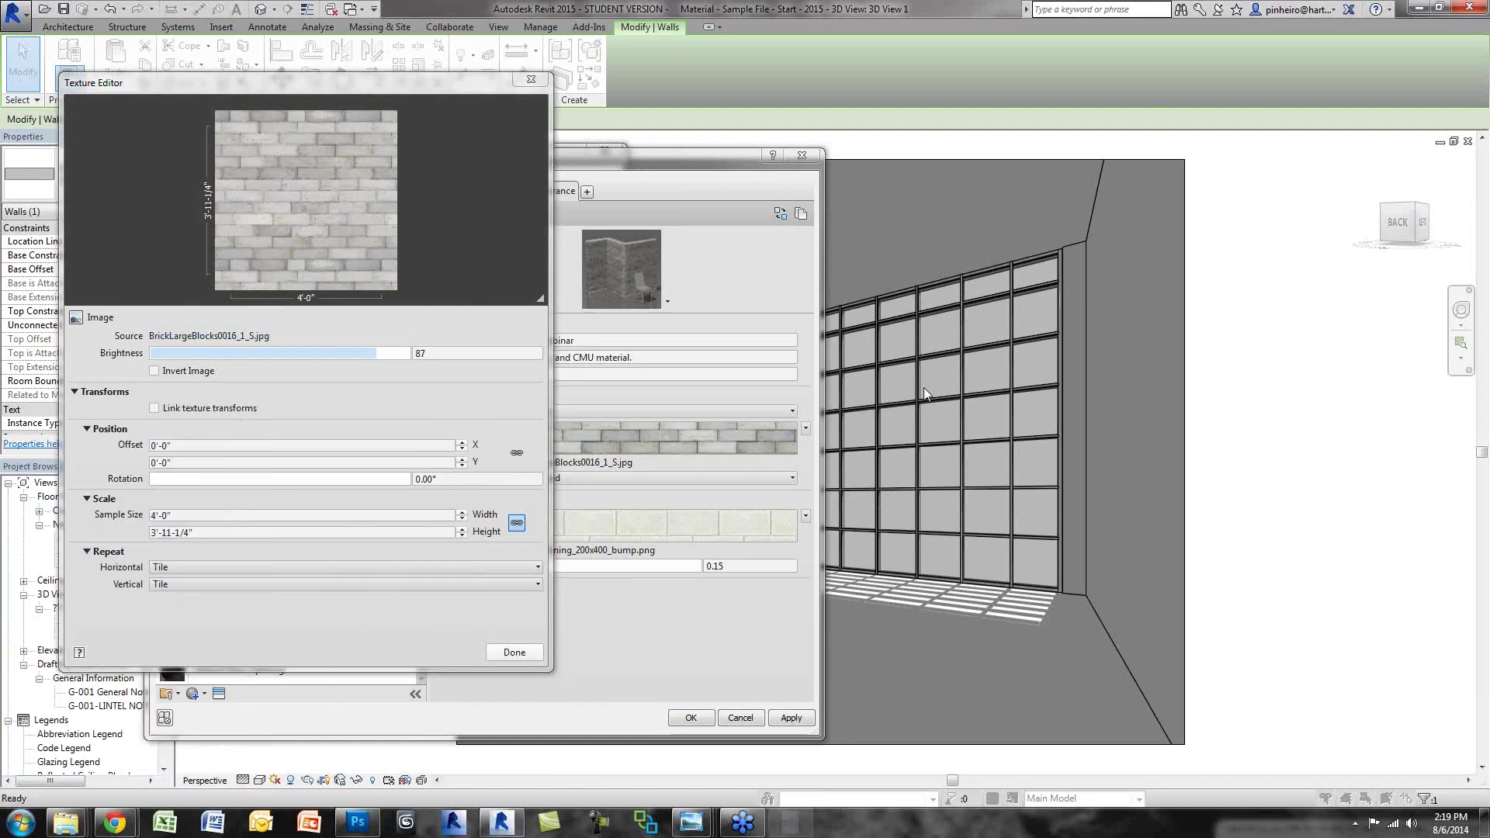
click(1070, 172)
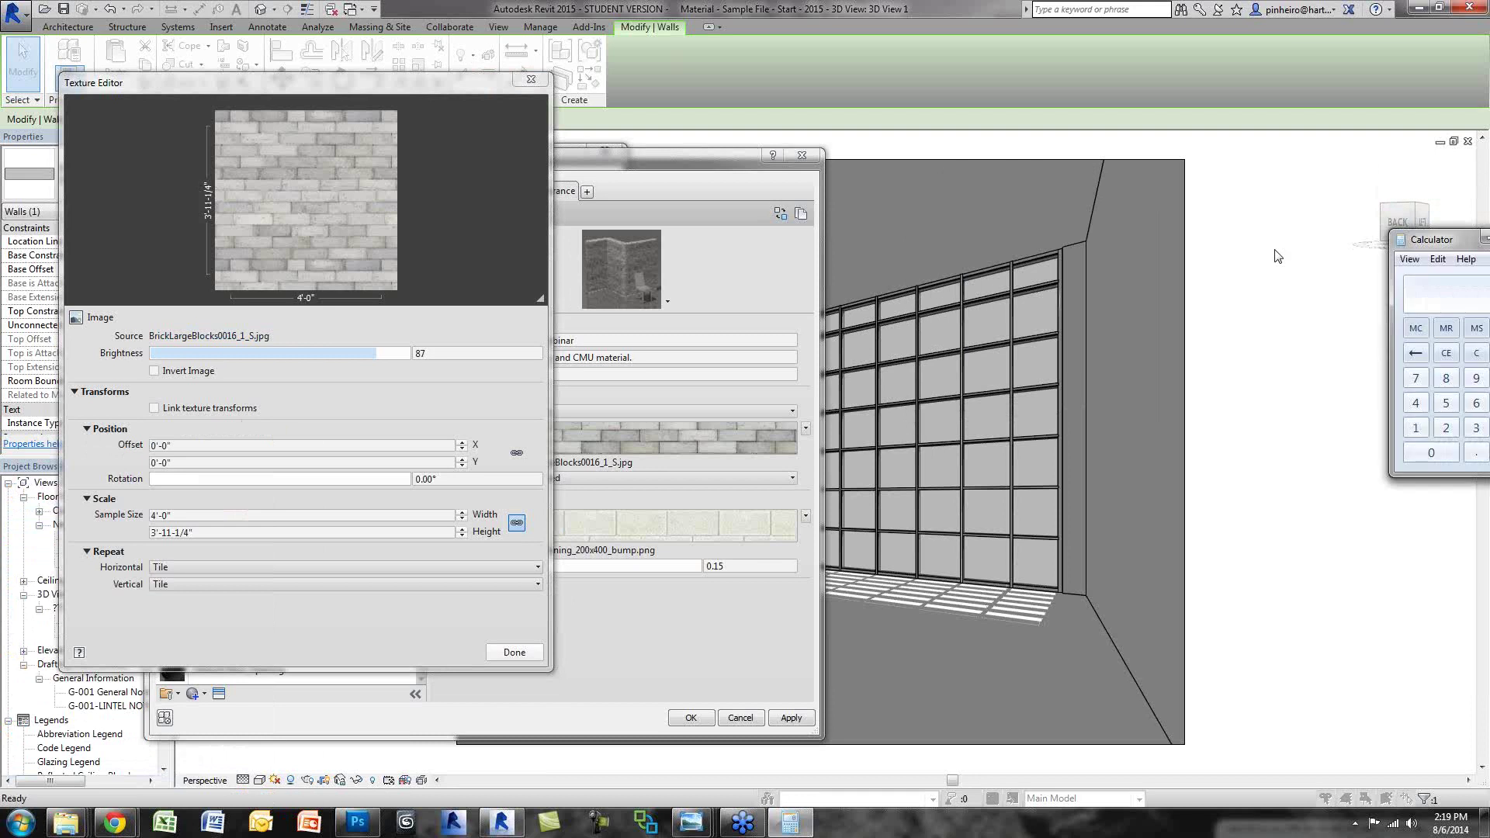
drag(1395, 293, 1267, 256)
key(Return)
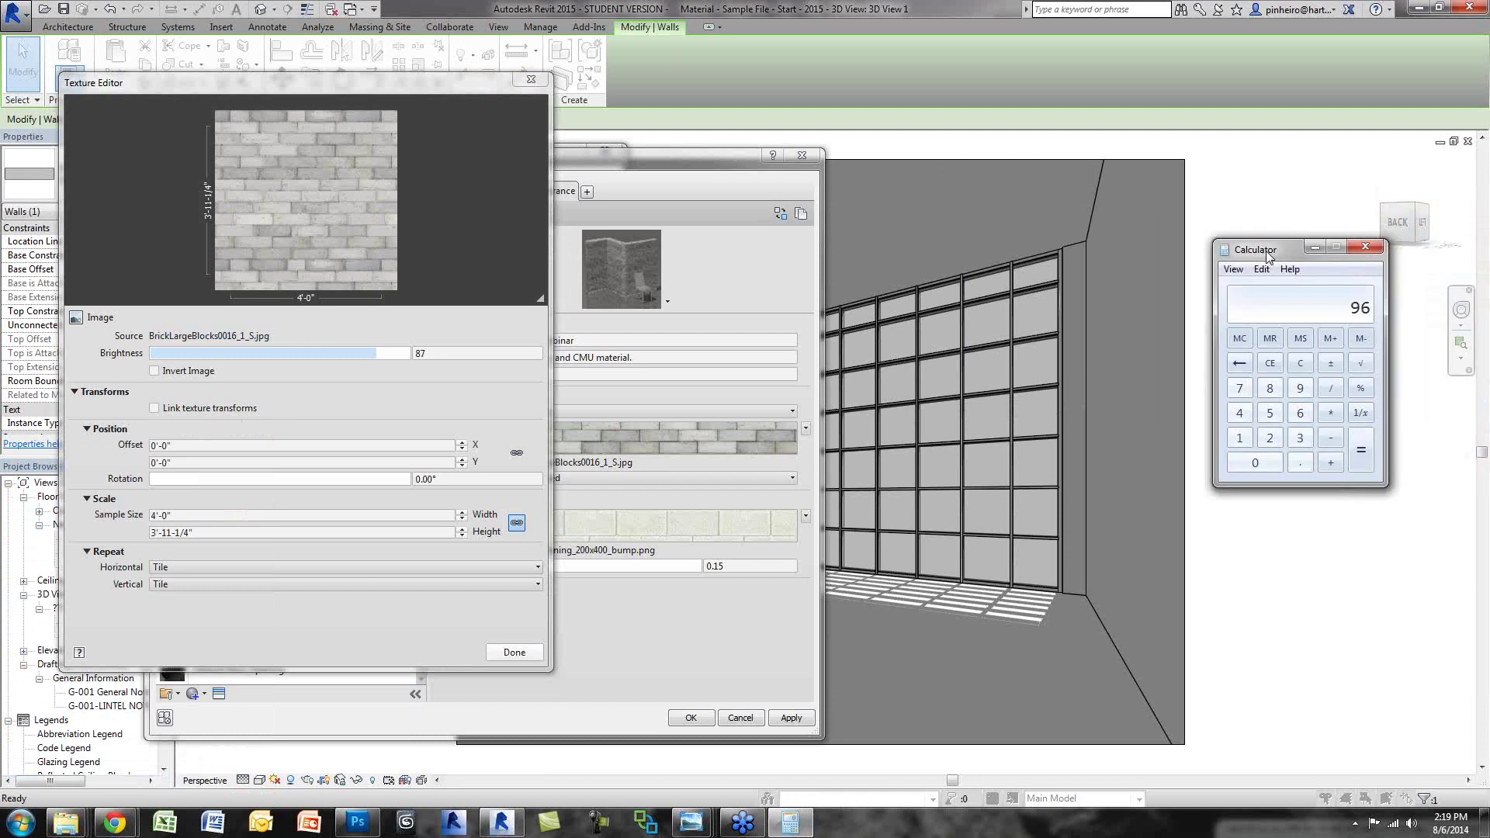
click(1366, 247)
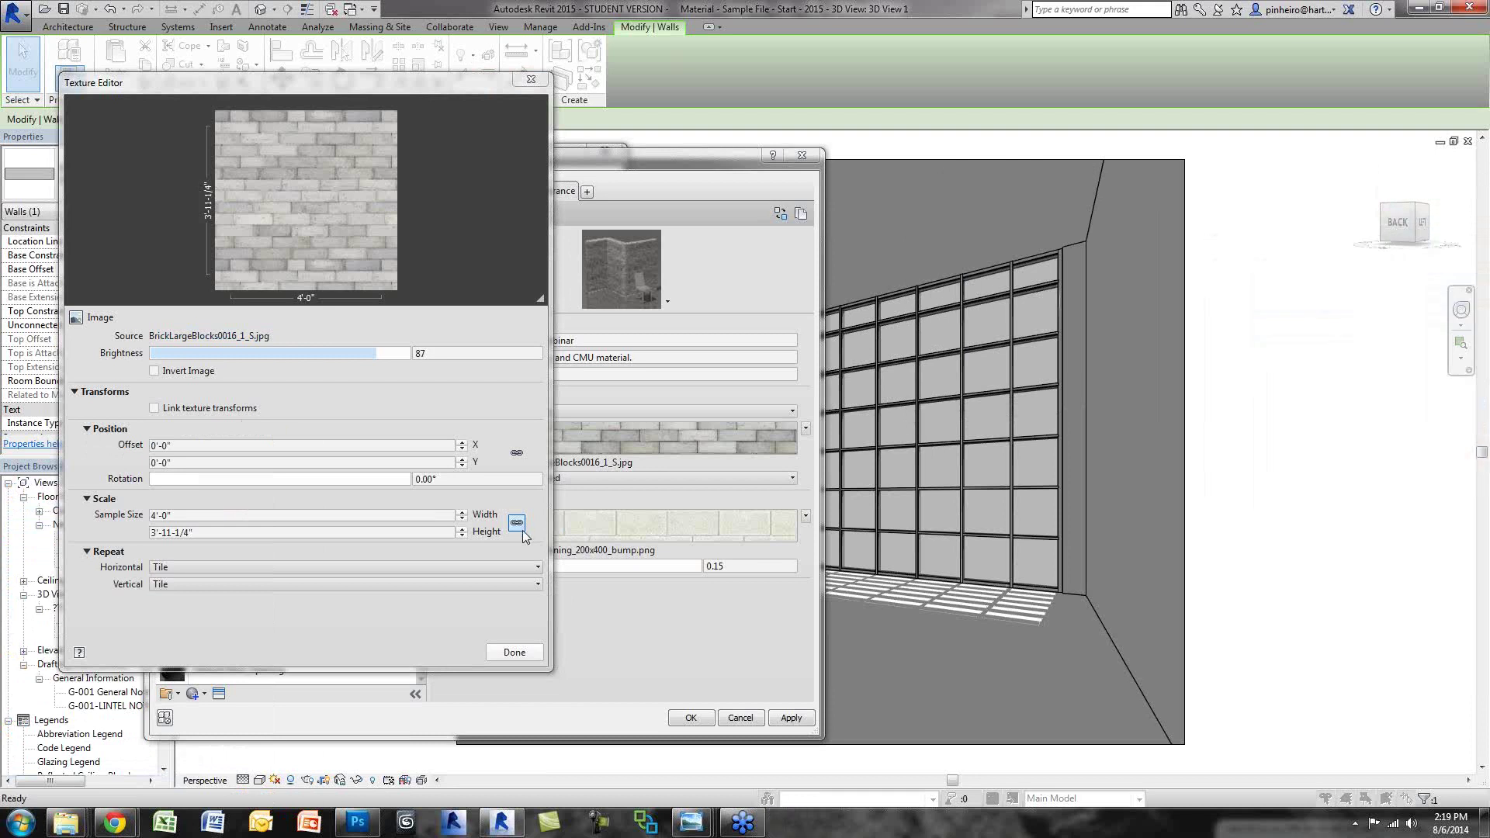
Step: With width and height unlinked, set the masonry image's sample size to 8'-0" by 8'-0" and finish editing the texture
click(322, 535)
double_click(321, 535)
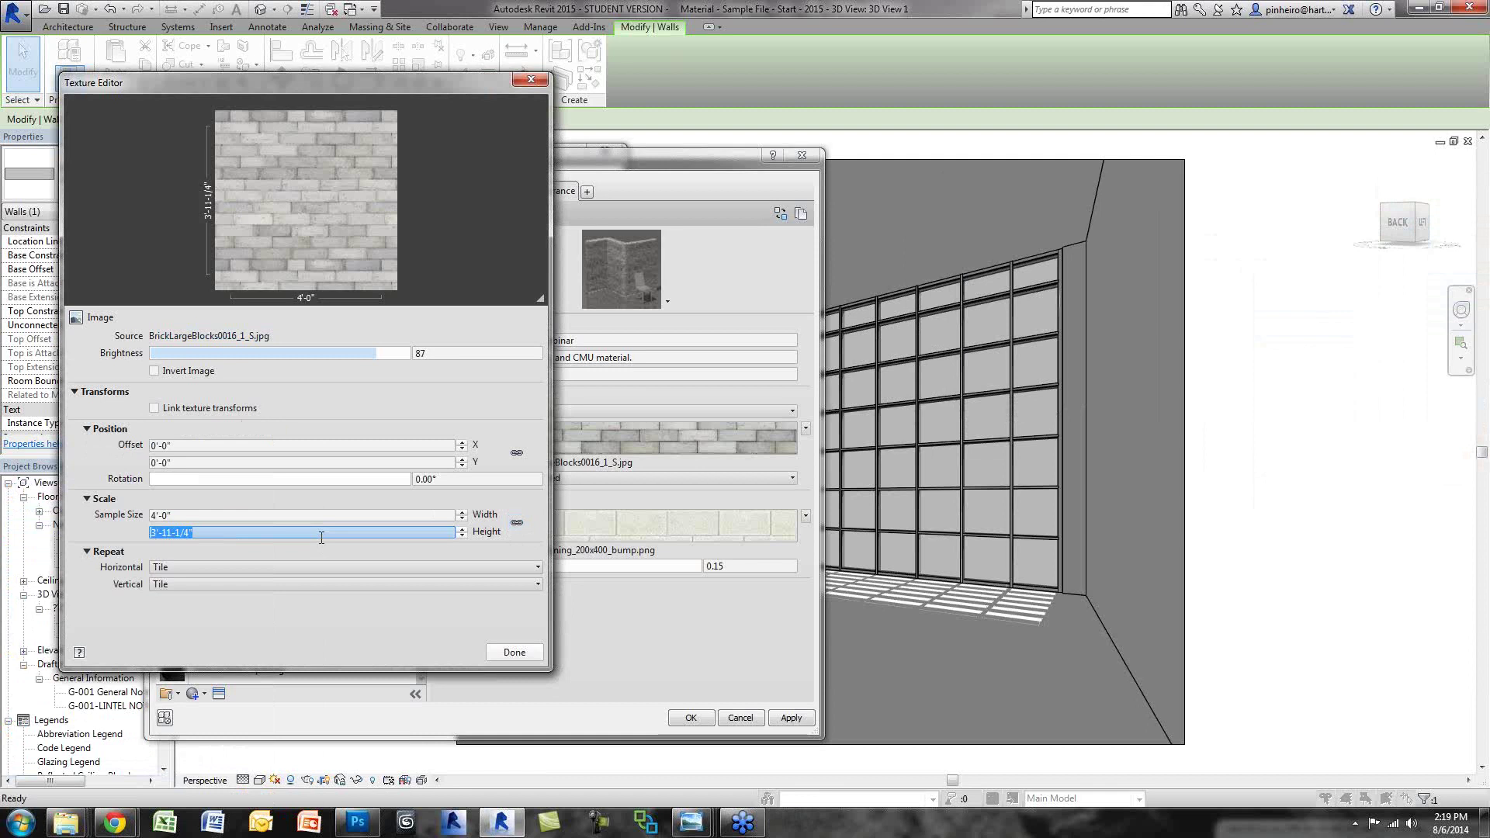
text(8')
double_click(310, 514)
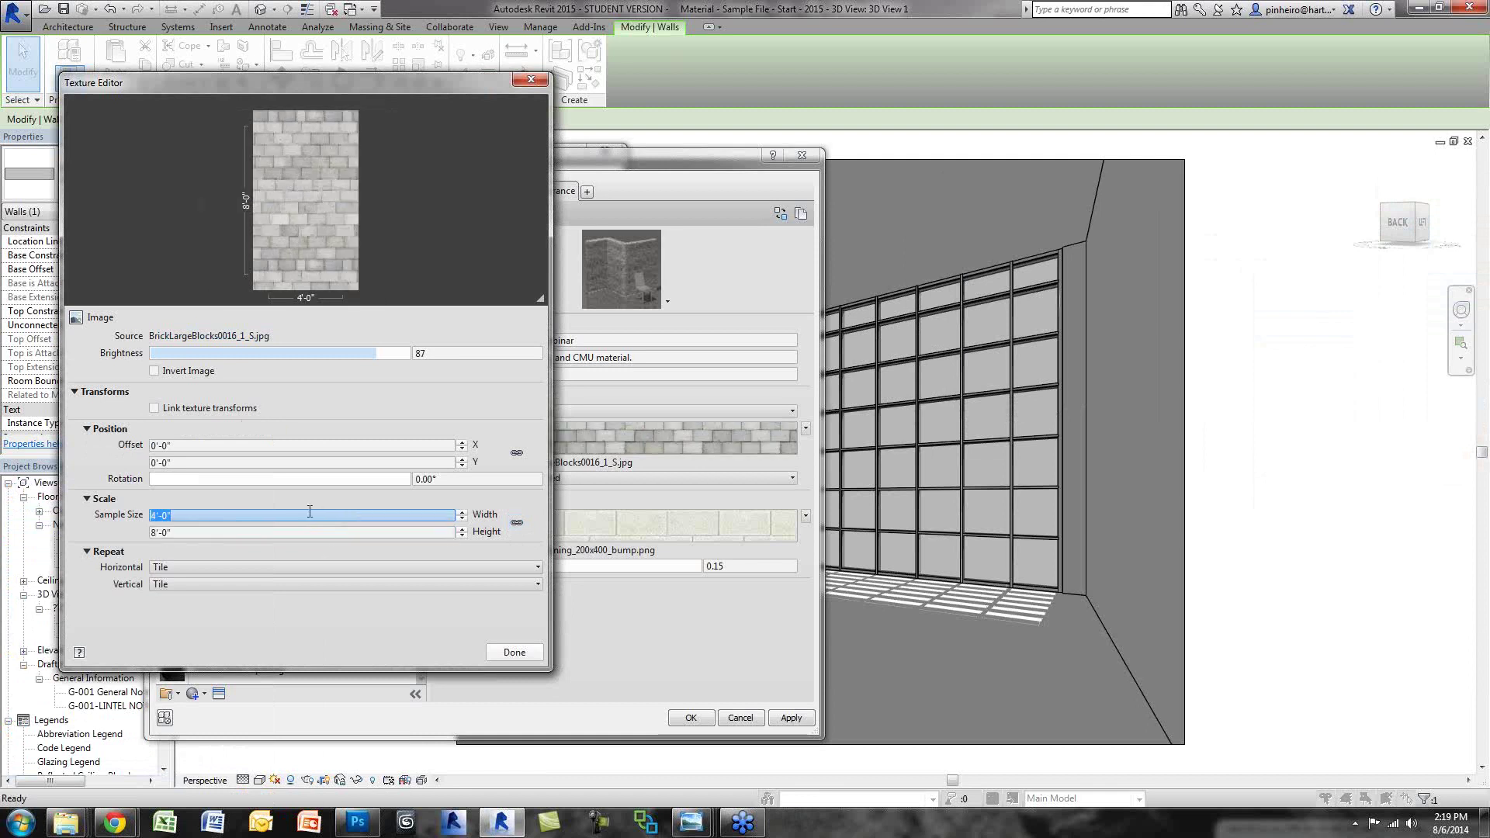
text(8')
key(Tab)
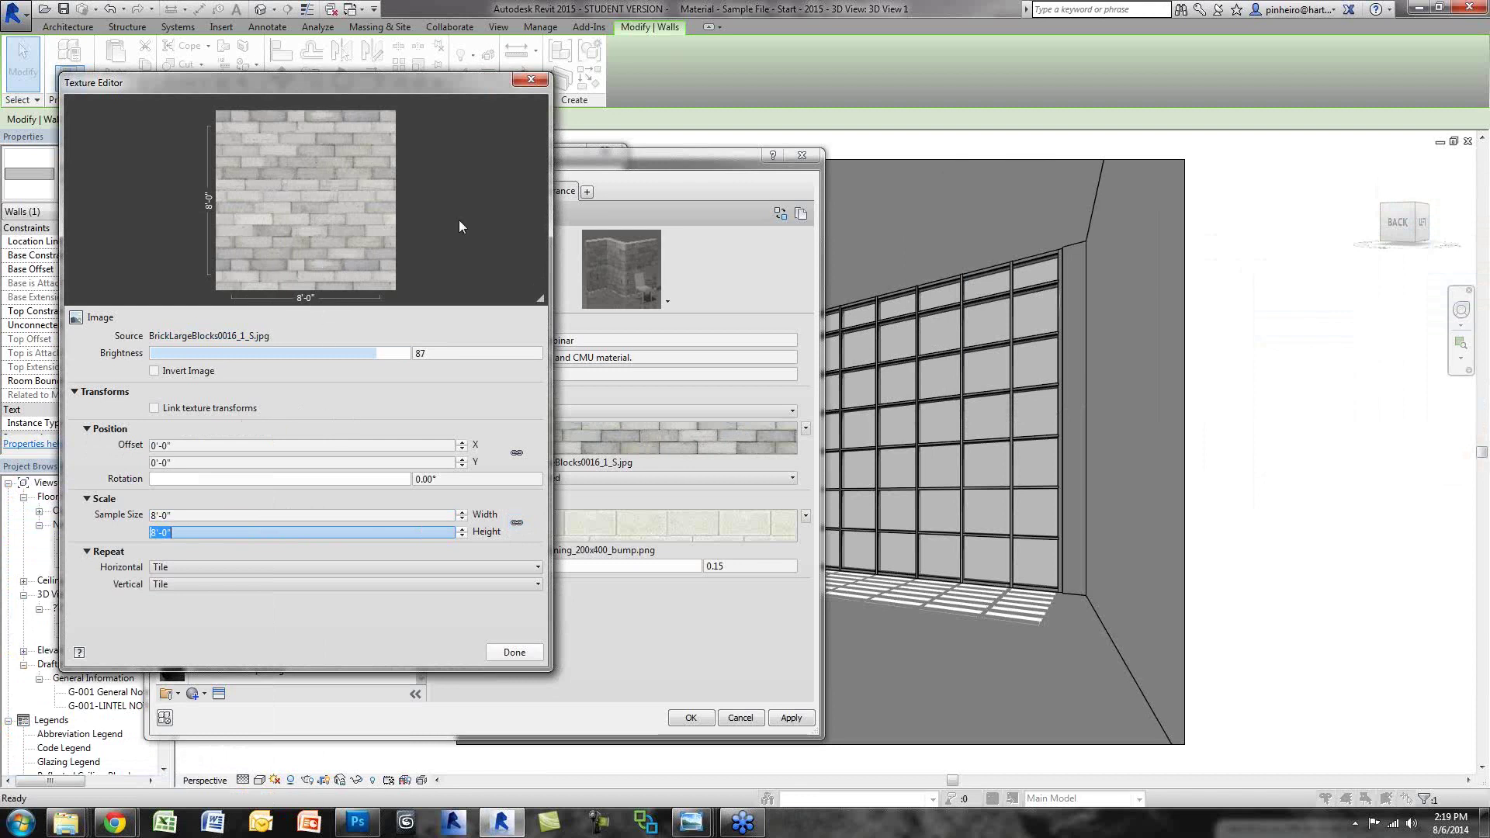
click(506, 655)
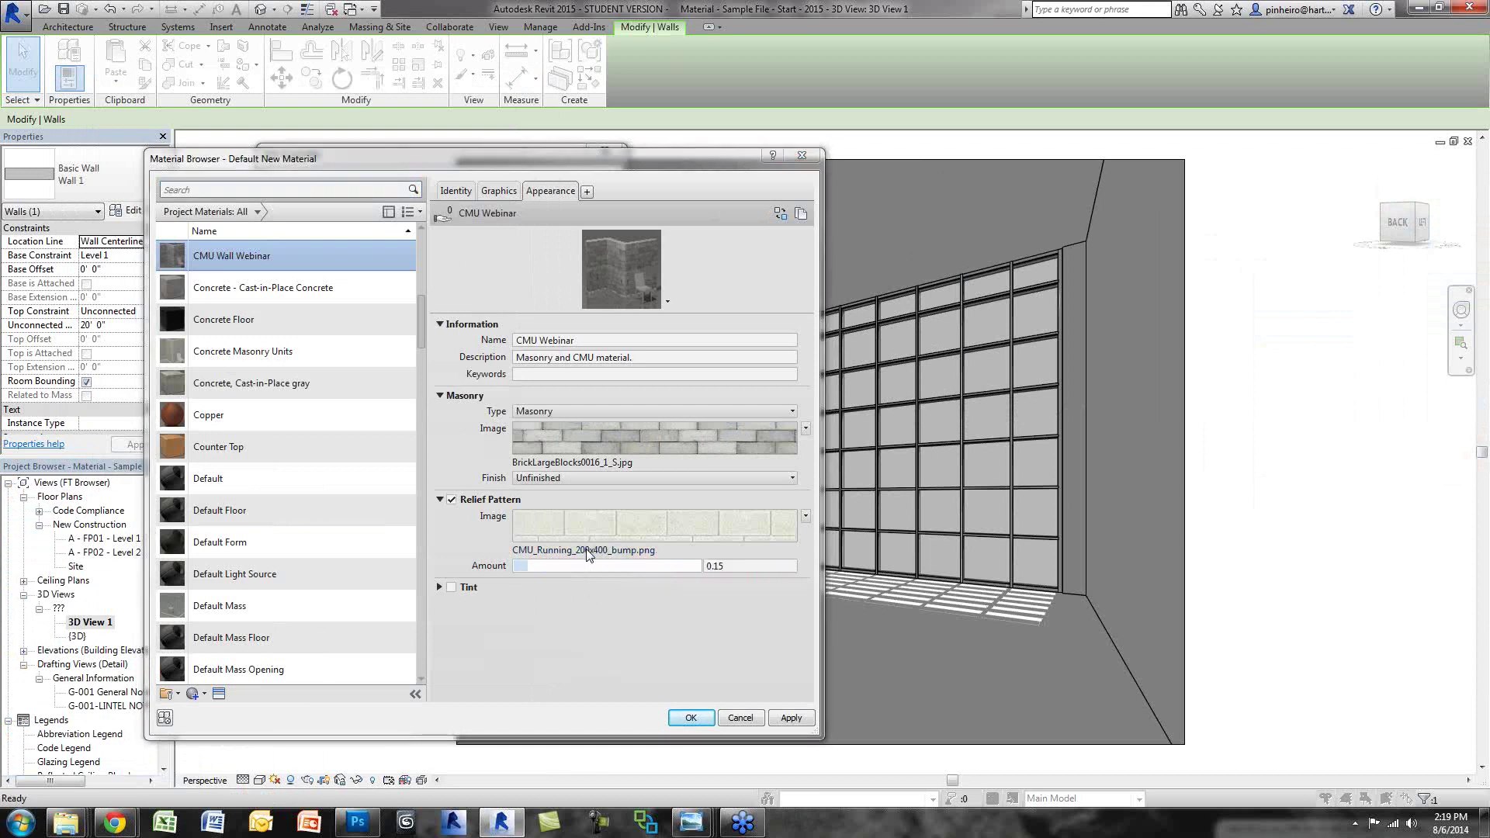
Step: Replace the relief pattern image with BrickLargeBlocks0016_1_S_Bump from the Material Webinar folder on the Desktop
click(587, 551)
drag(685, 208, 307, 118)
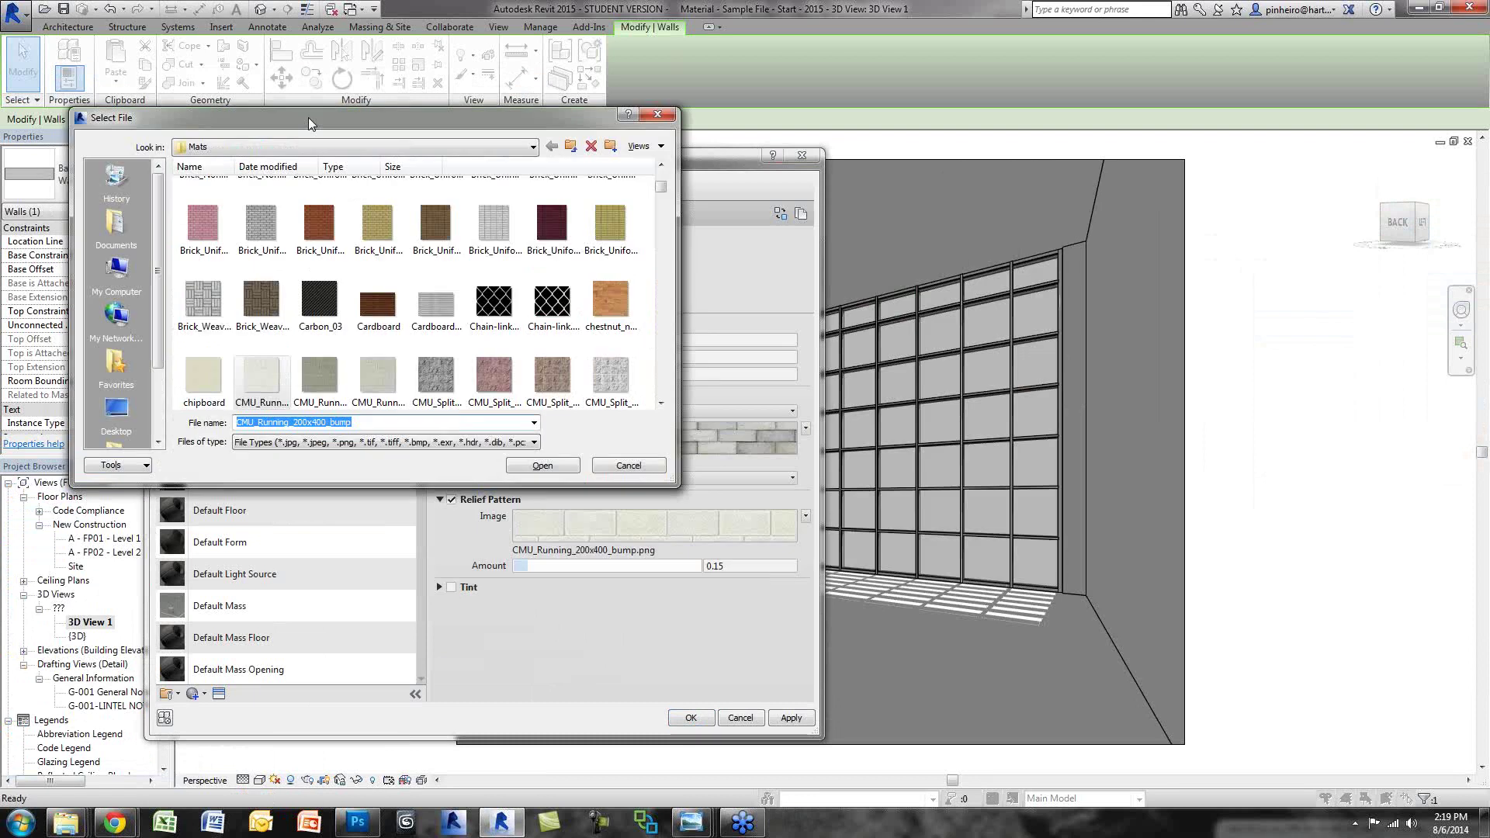
click(115, 409)
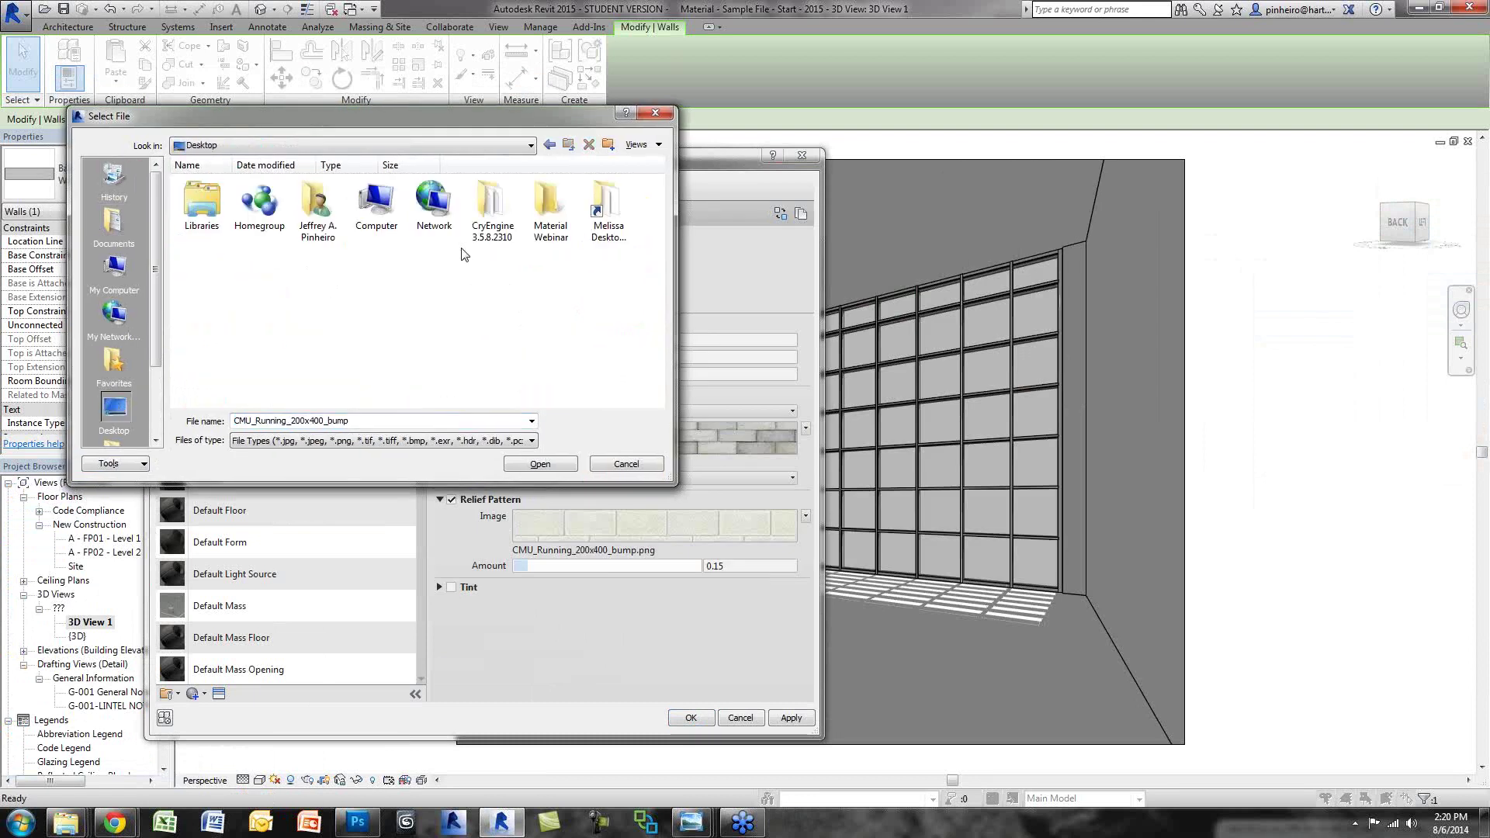
click(548, 221)
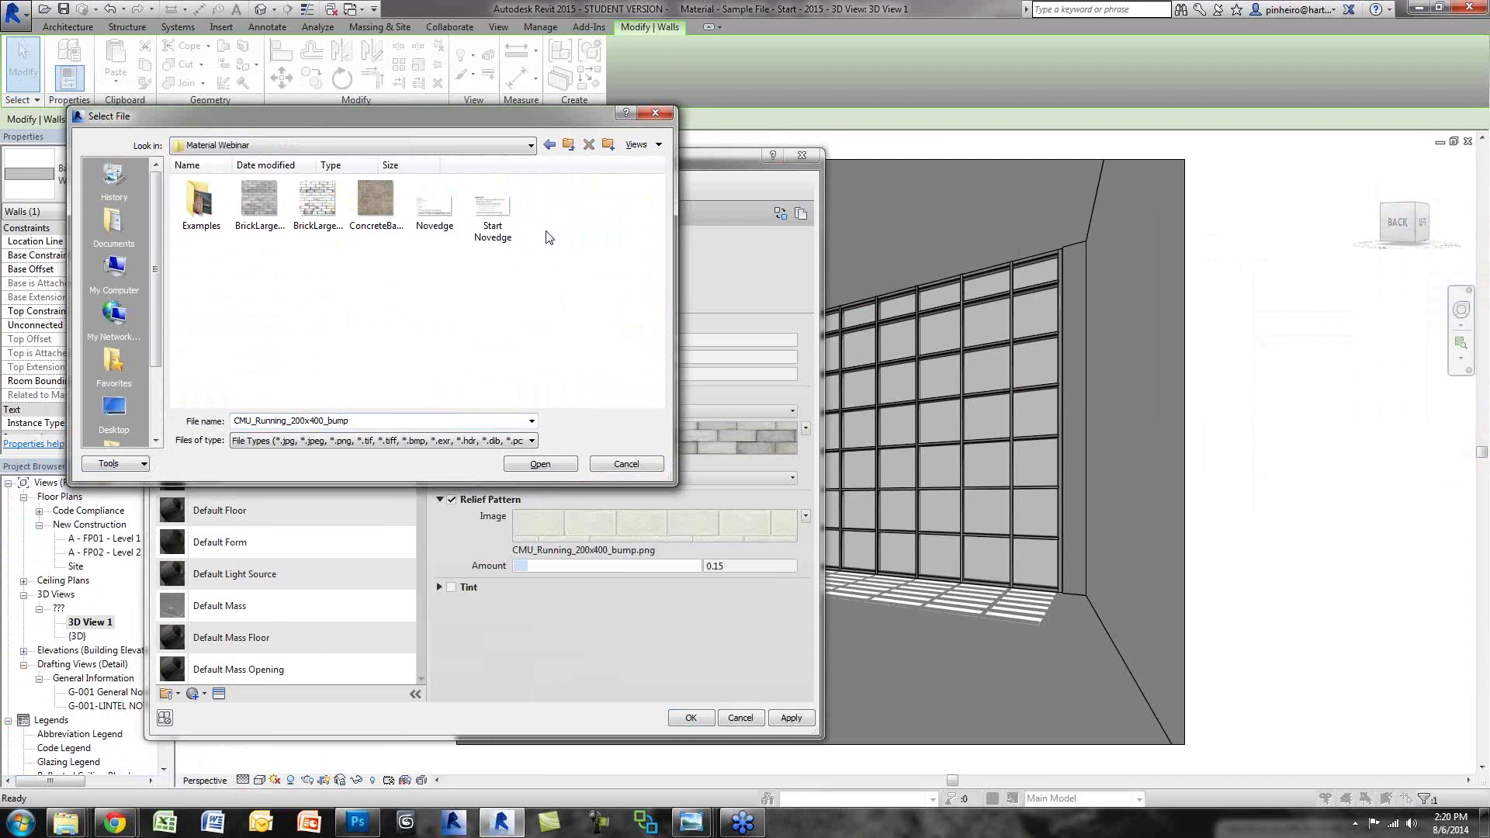
click(308, 233)
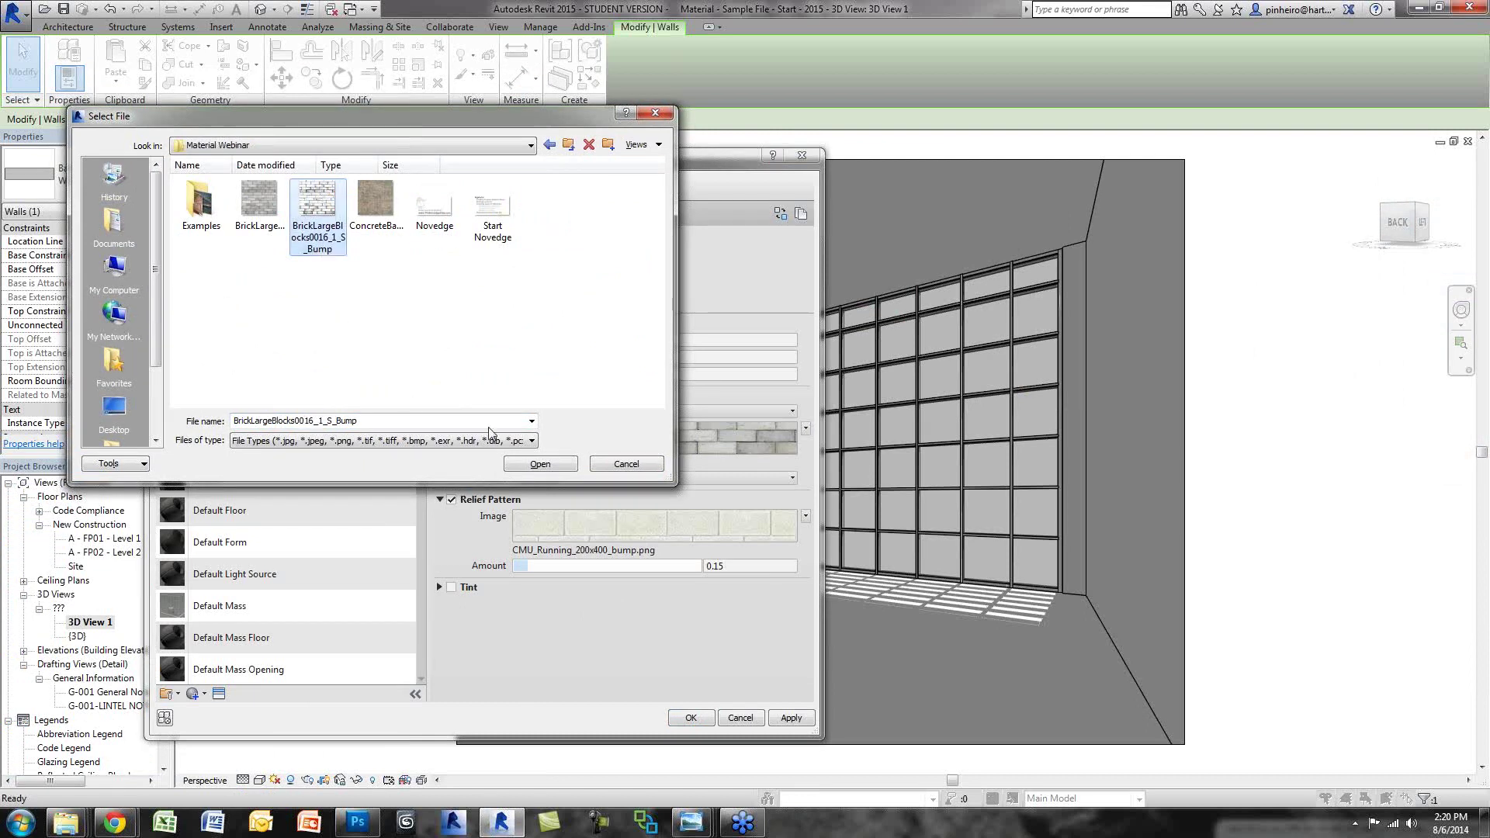
click(539, 465)
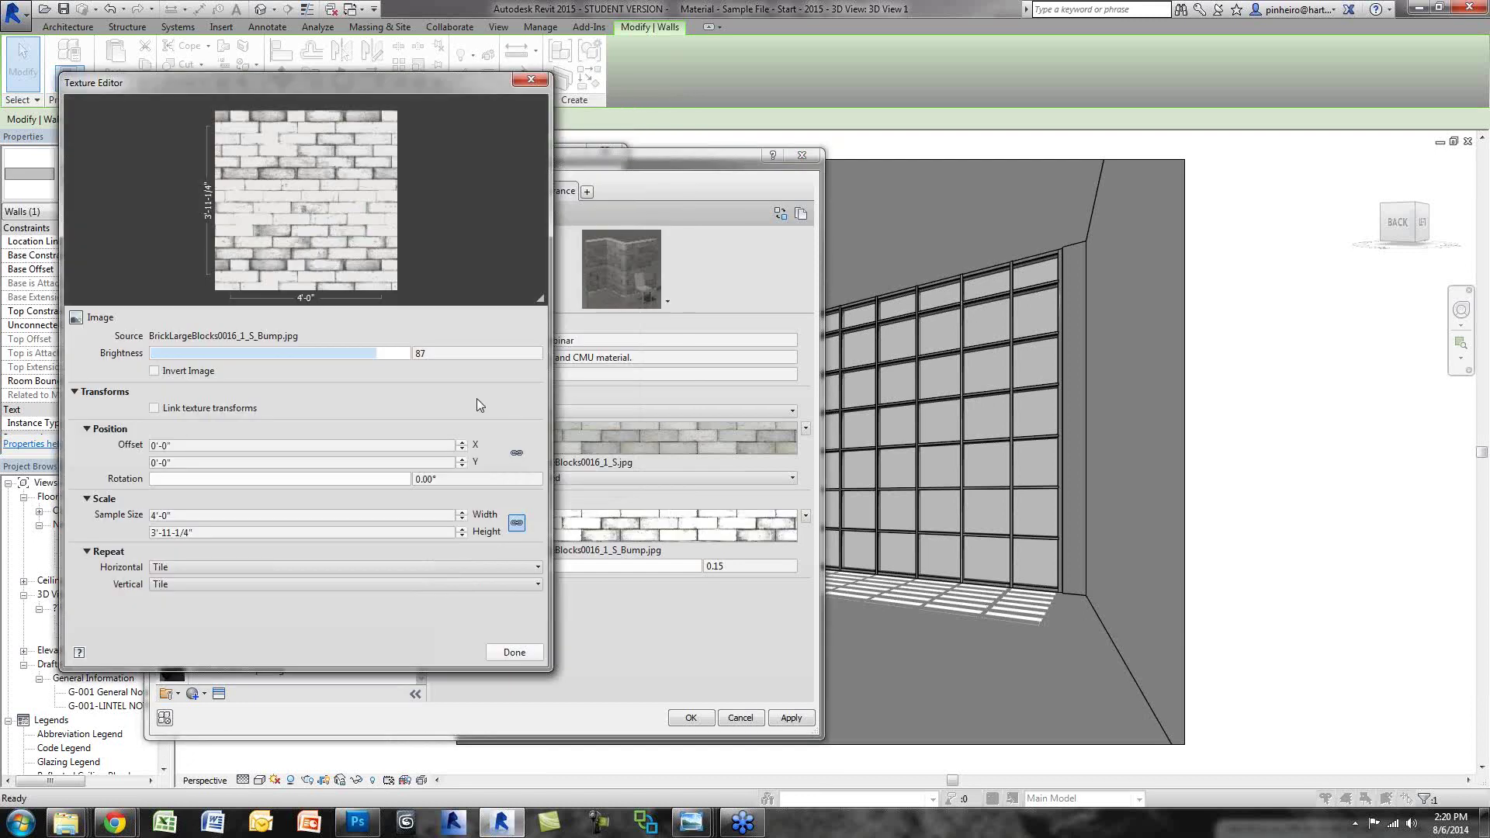
Step: Unlink the bump image's width and height, set its sample size to 8'-0" by 8'-0", and finish editing the texture
click(516, 524)
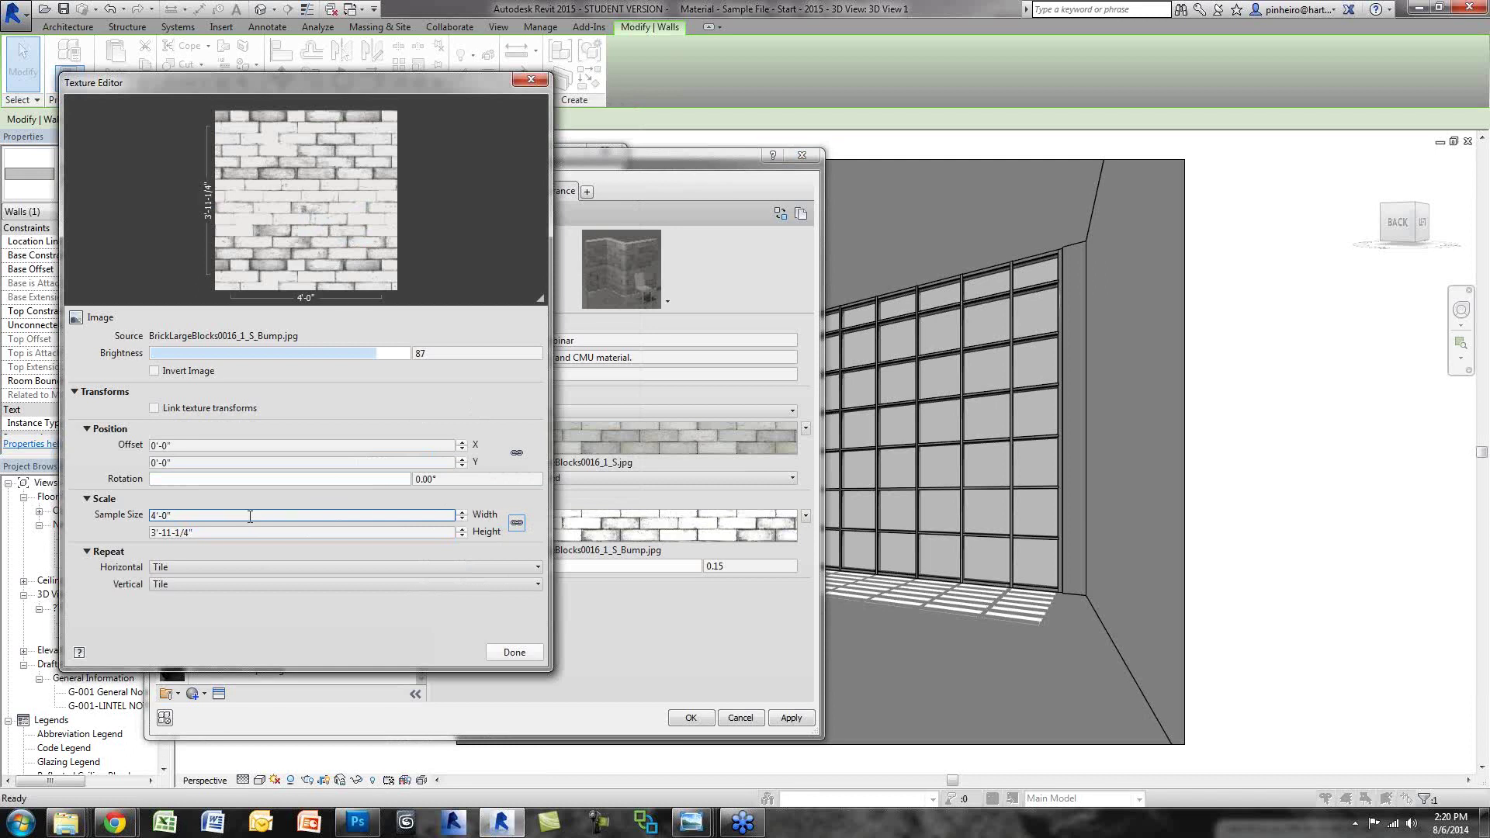
click(250, 516)
text(8)
click(256, 531)
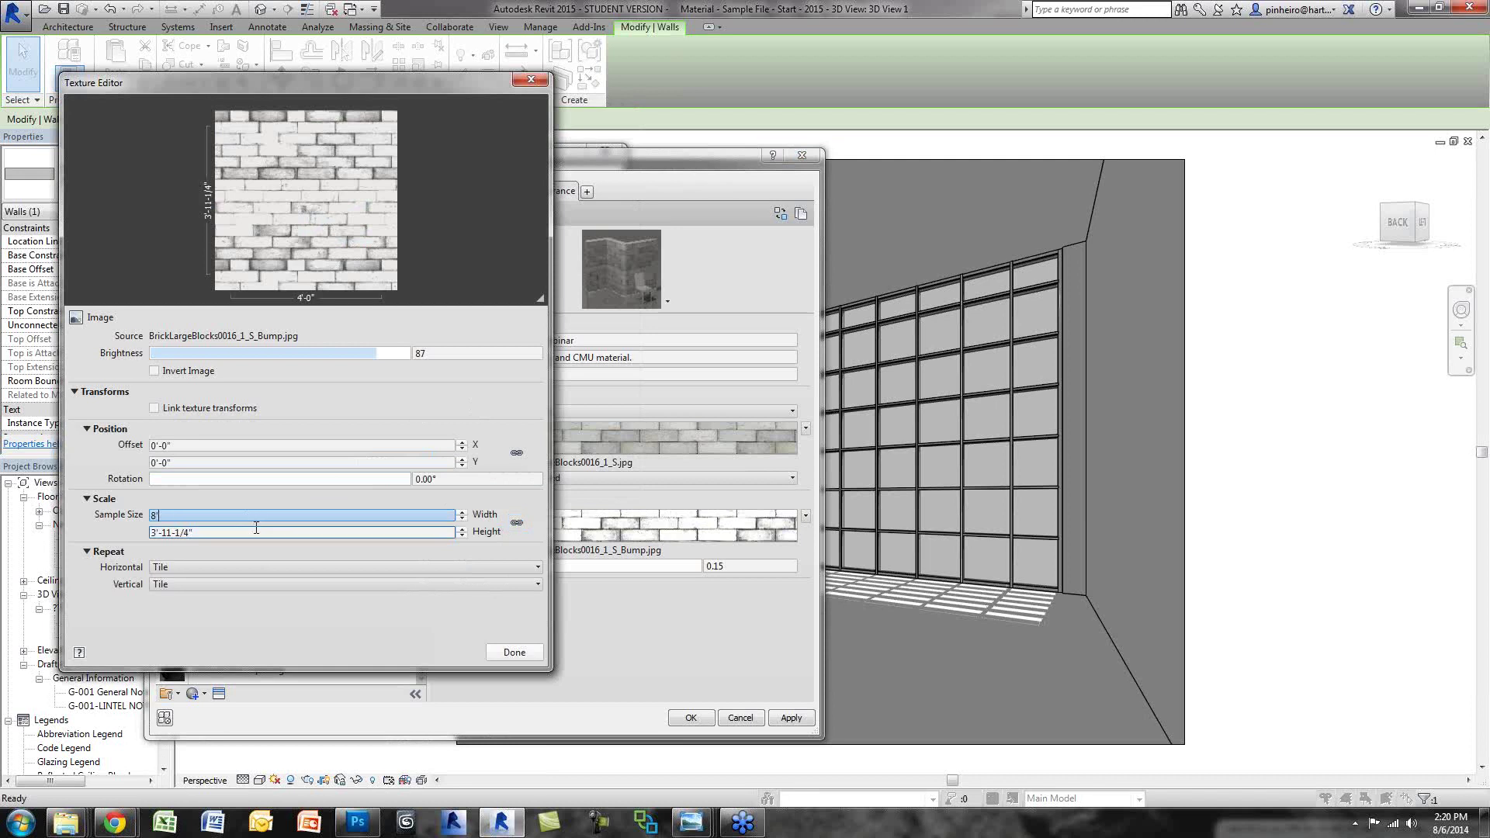
text(8)
click(256, 515)
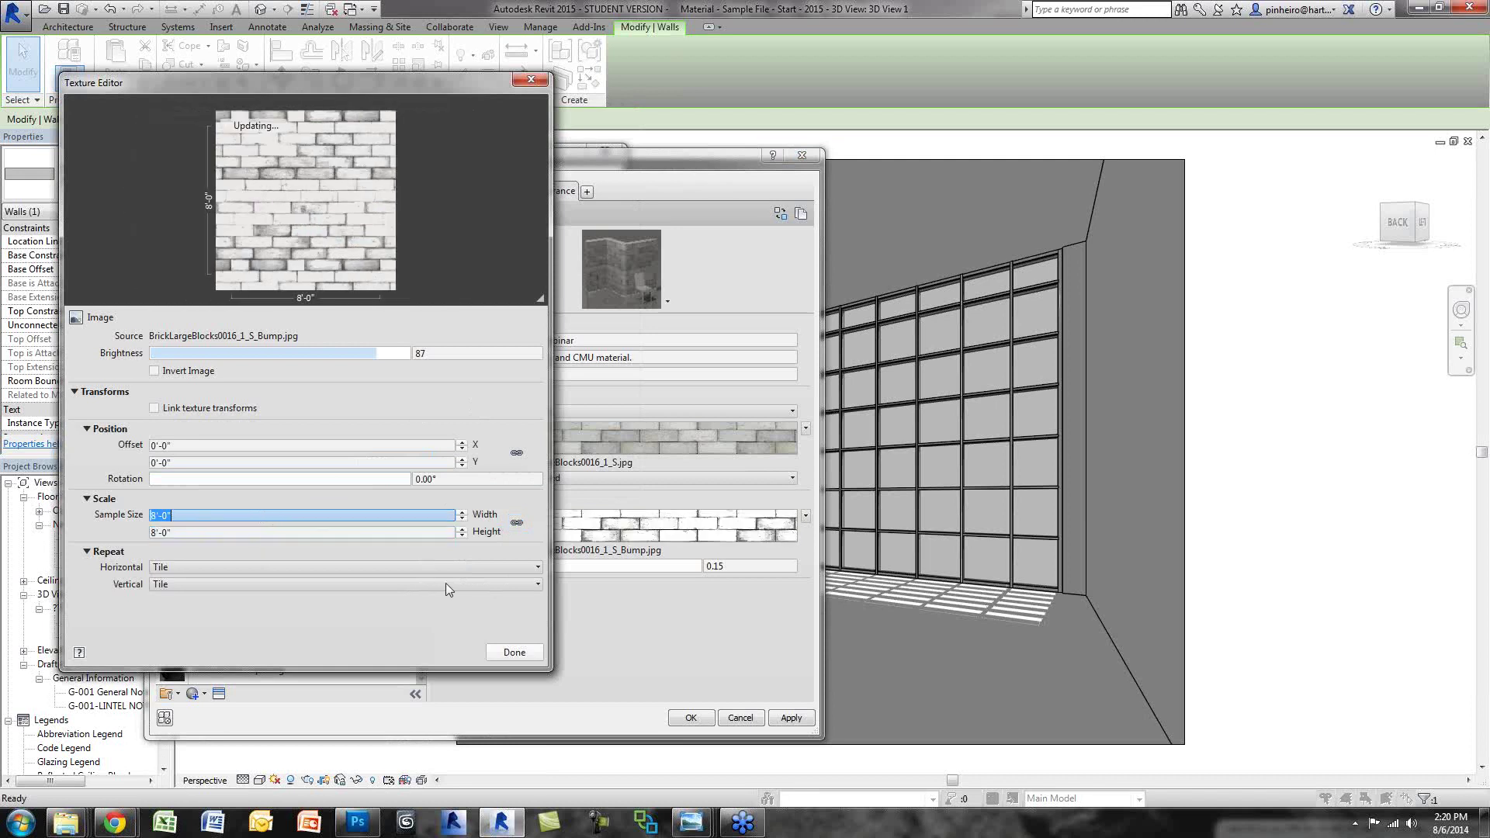
click(500, 652)
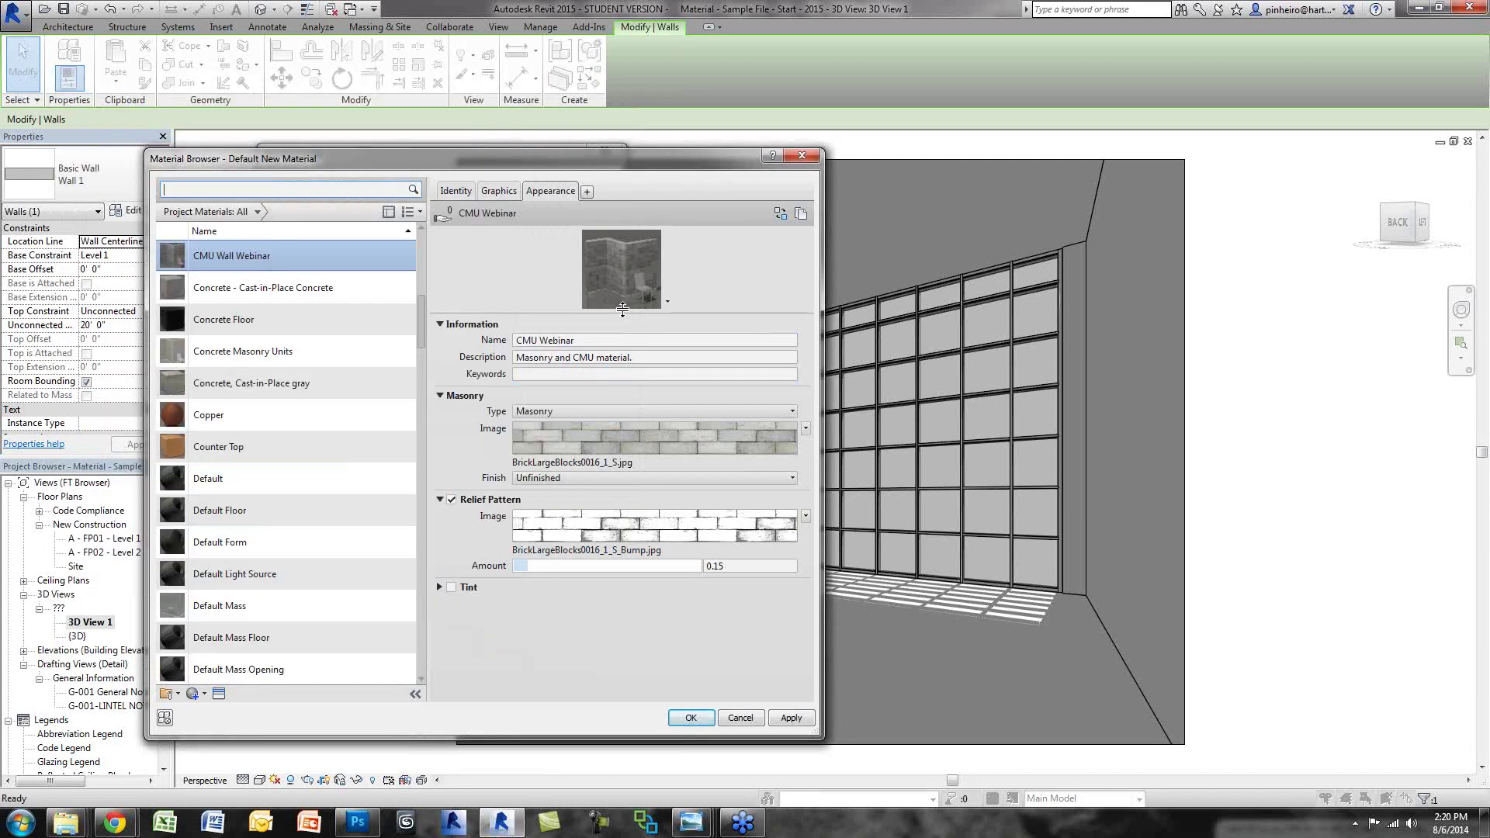
Step: Enlarge the Material Browser window and the CMU Webinar appearance preview
drag(622, 309, 623, 504)
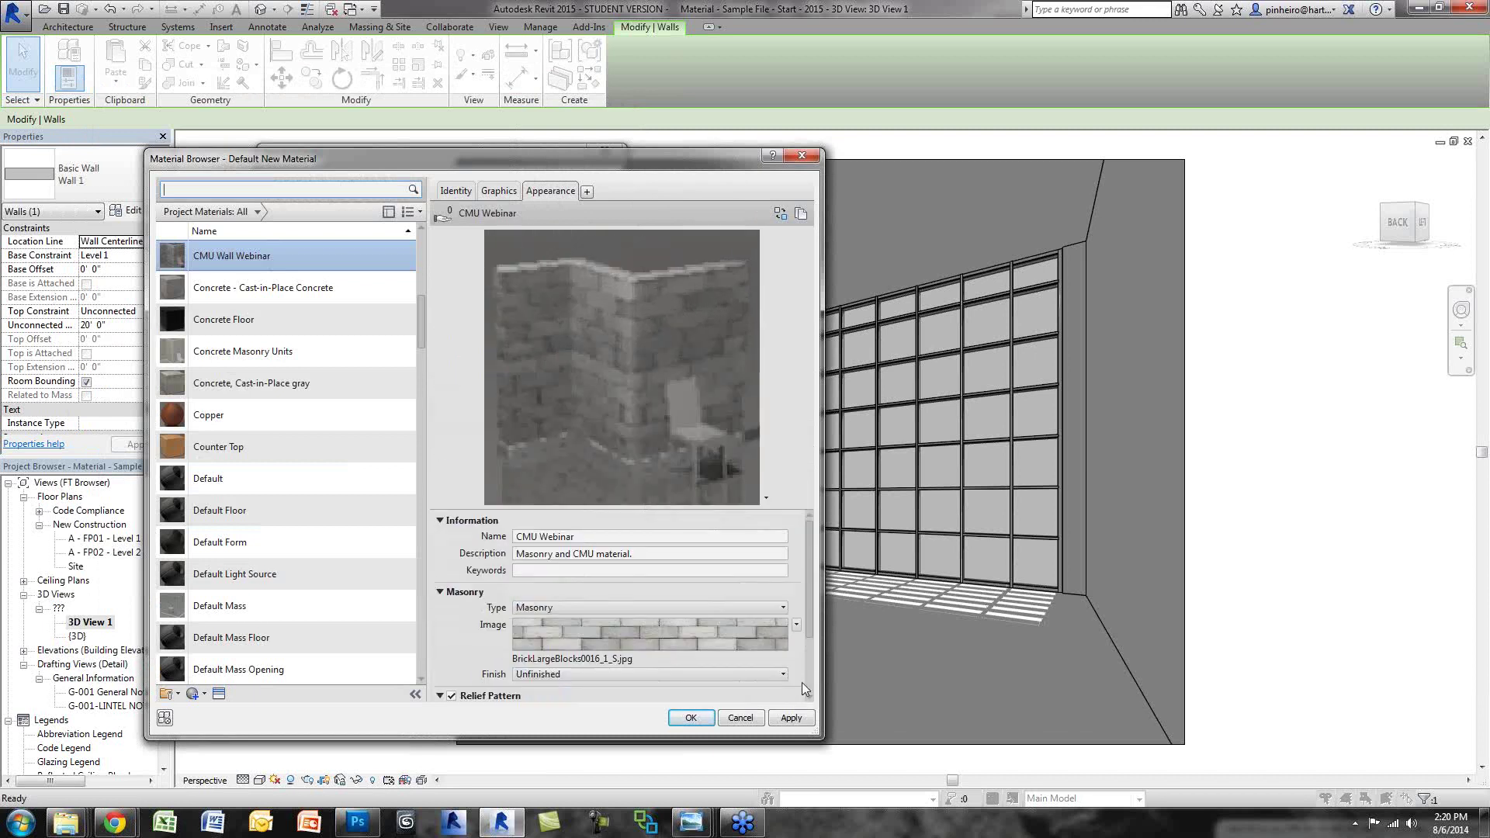
drag(817, 736, 910, 796)
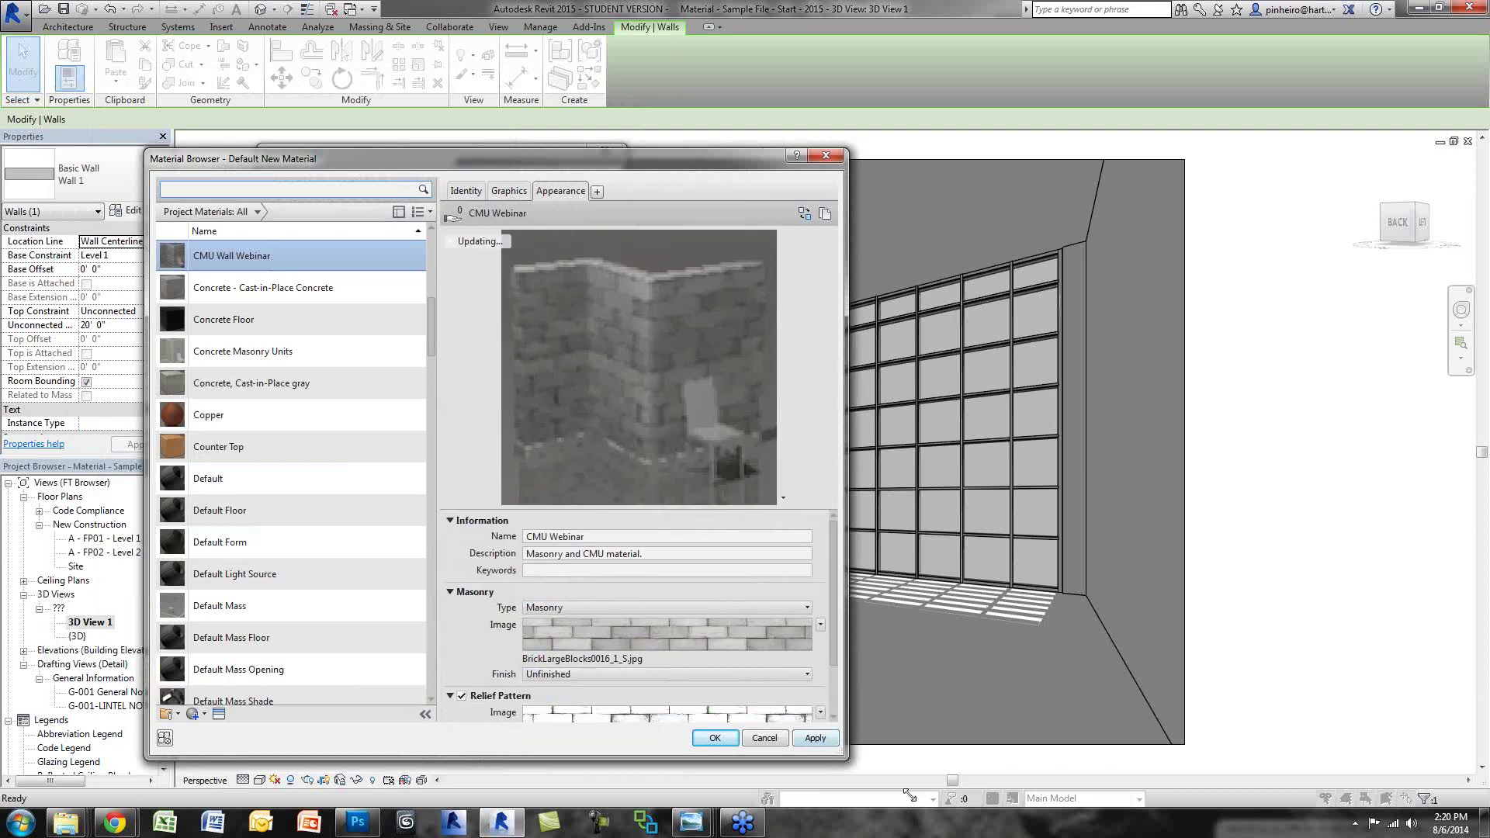
drag(654, 162, 603, 30)
drag(899, 693, 1033, 769)
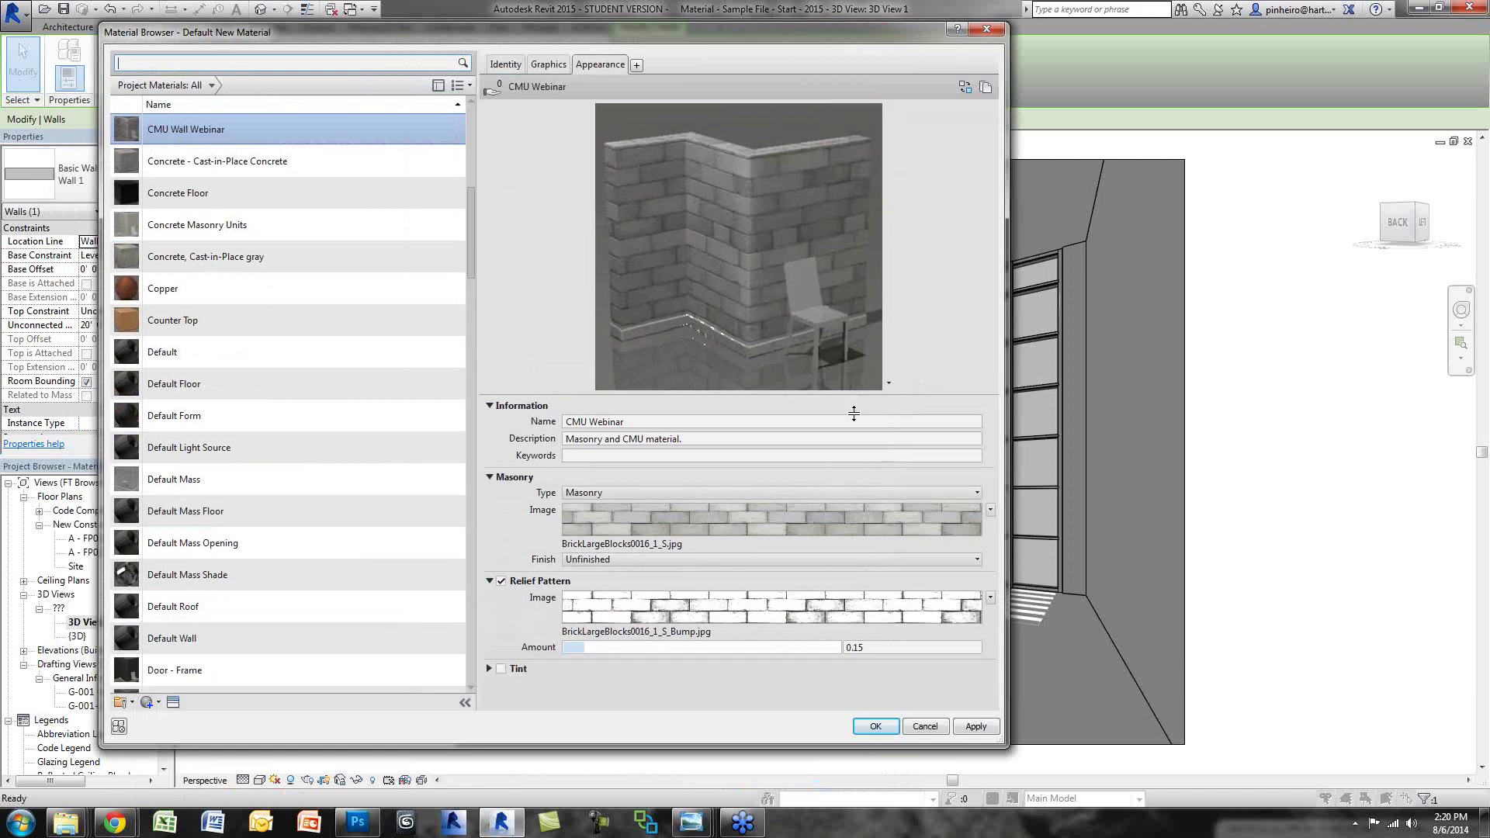
drag(853, 414, 853, 462)
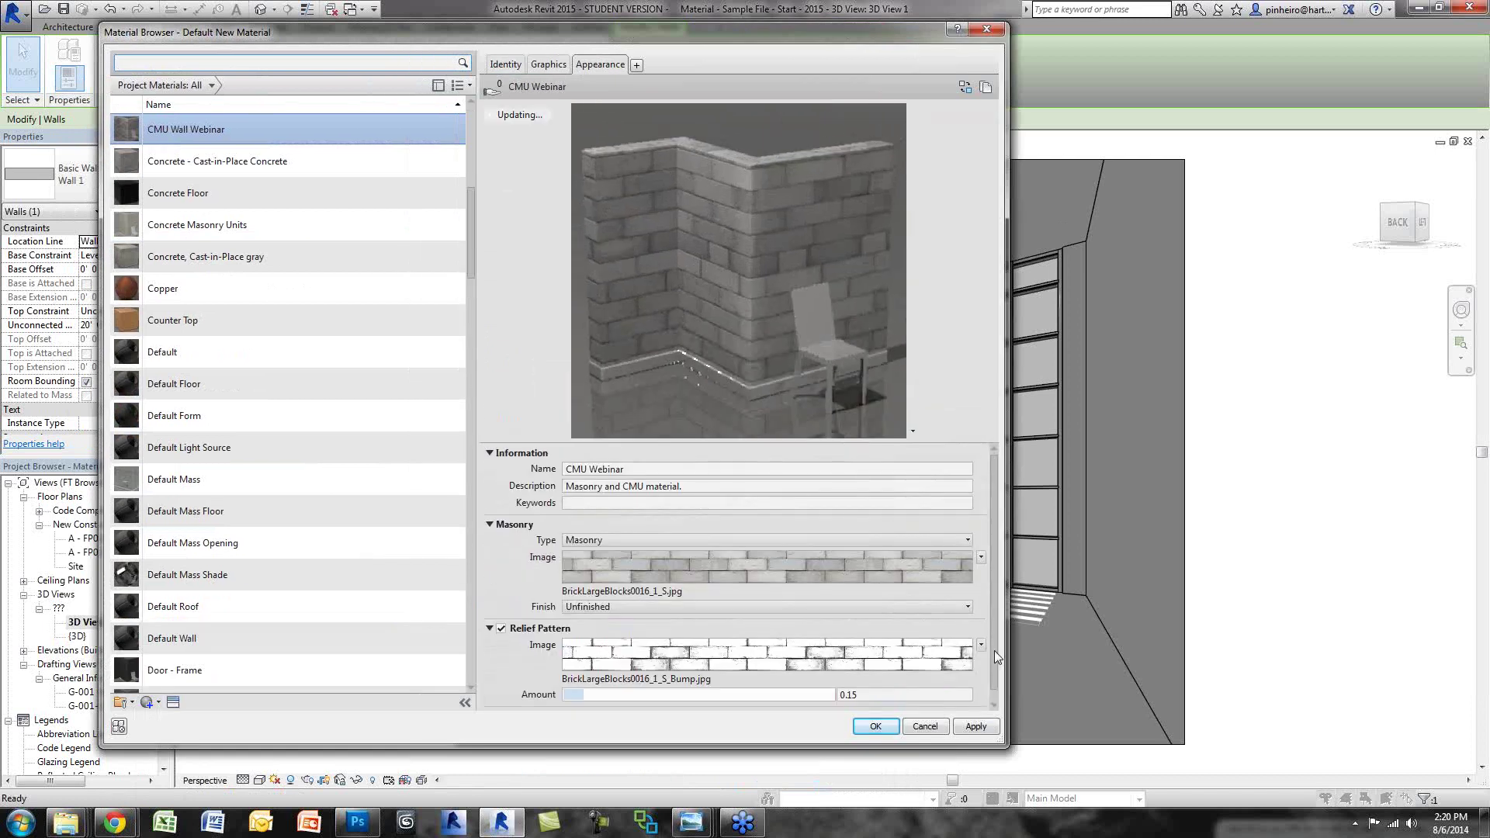
Step: Try relief pattern amounts of 1.14, 1.84 and 0.41 on the CMU Webinar appearance, and settle on 0.49
scroll(993, 650, down, 1)
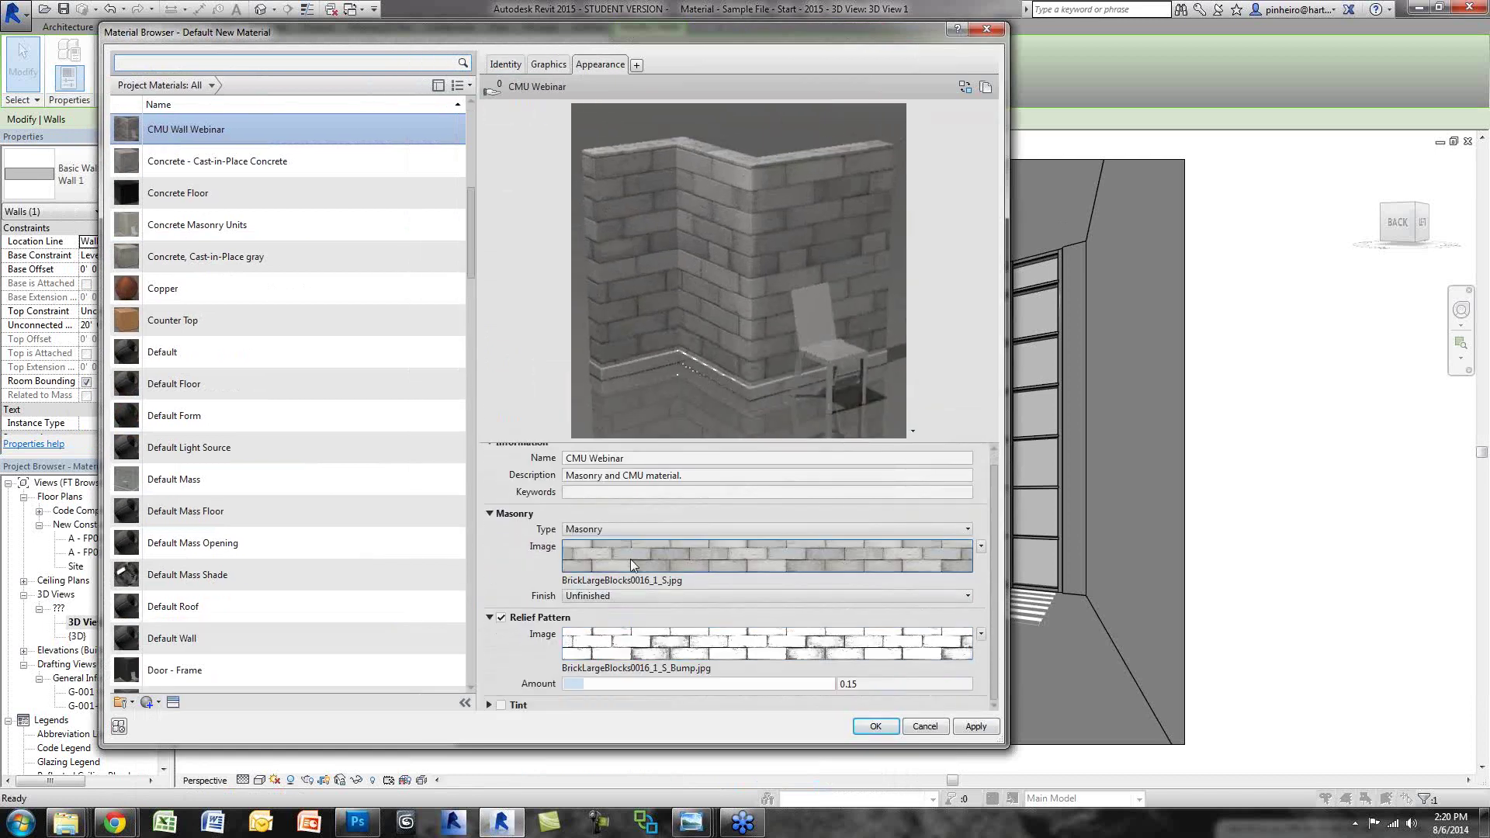
drag(583, 682, 717, 683)
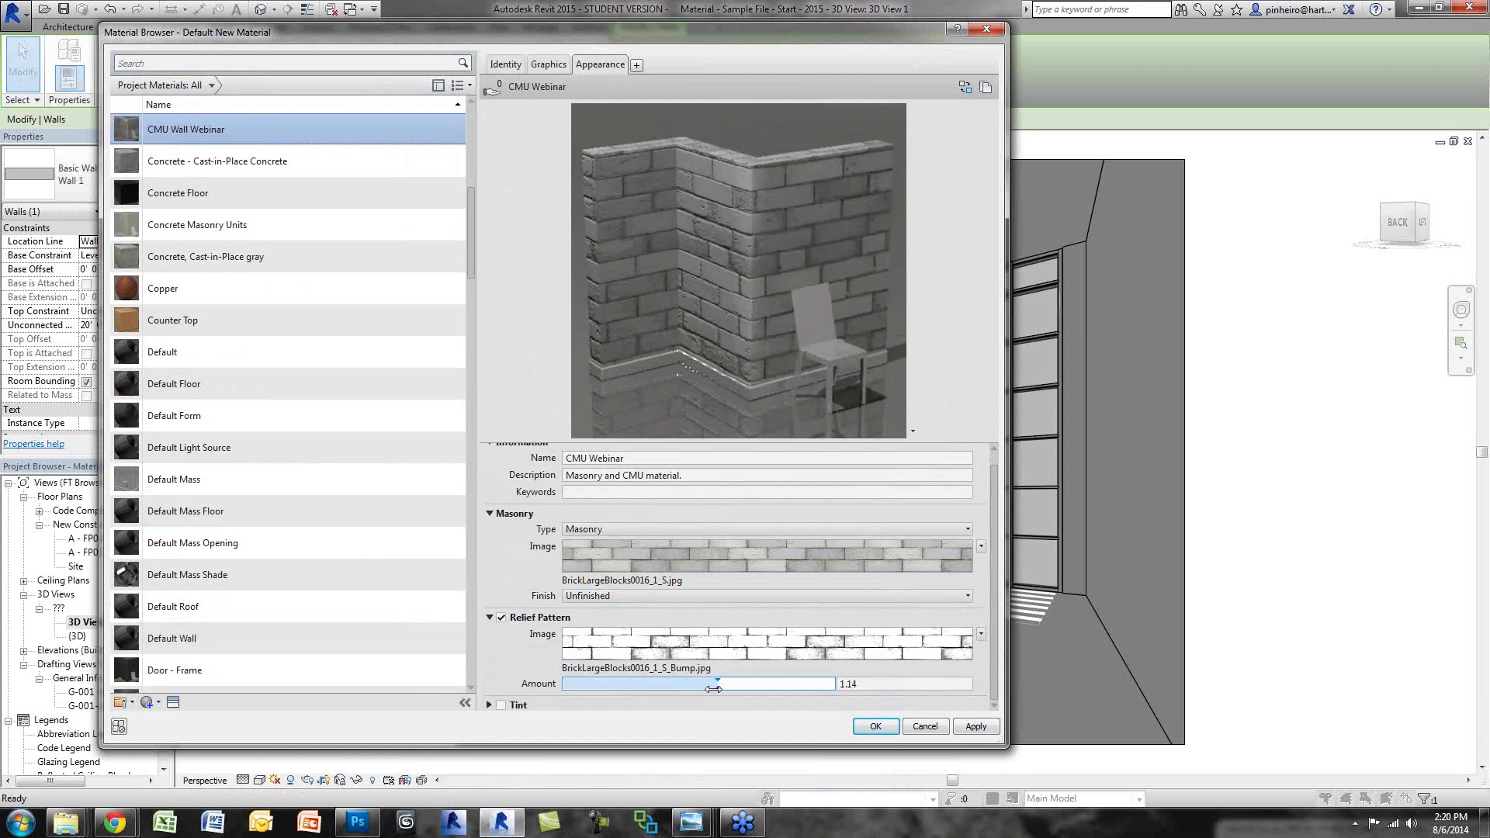
drag(714, 689, 813, 683)
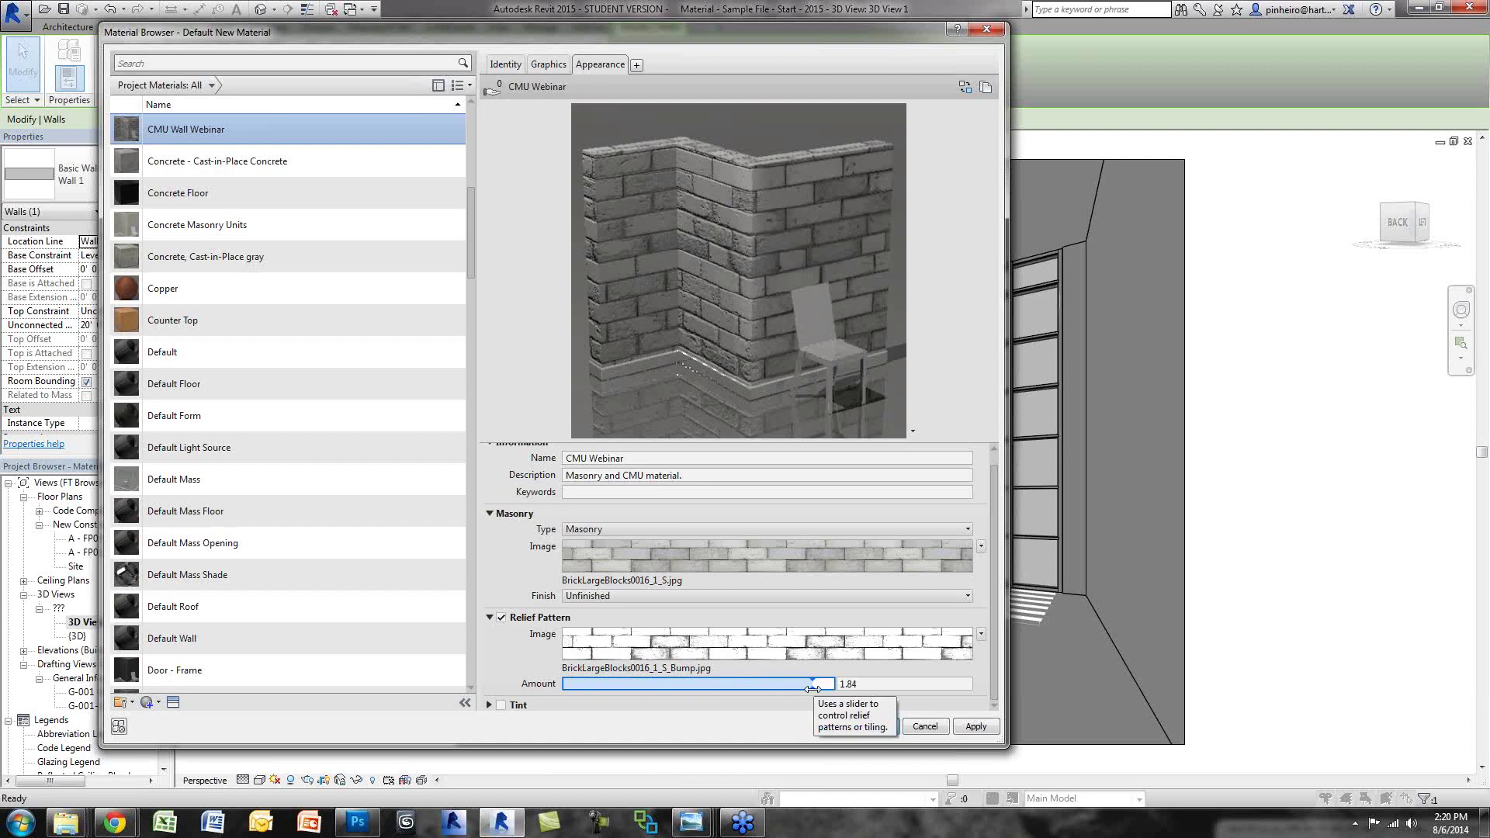
drag(813, 687, 619, 687)
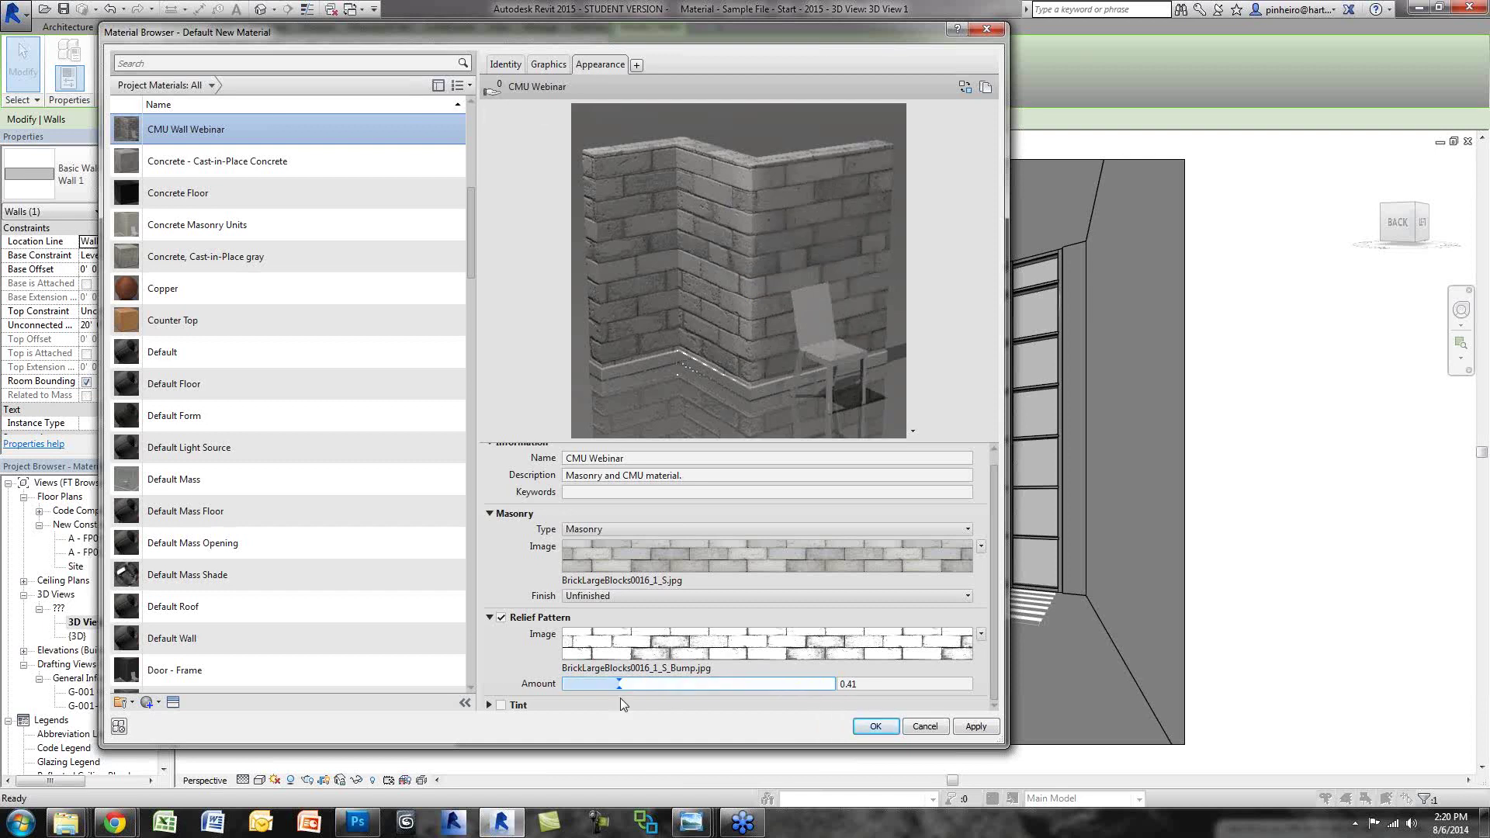
drag(618, 683, 629, 683)
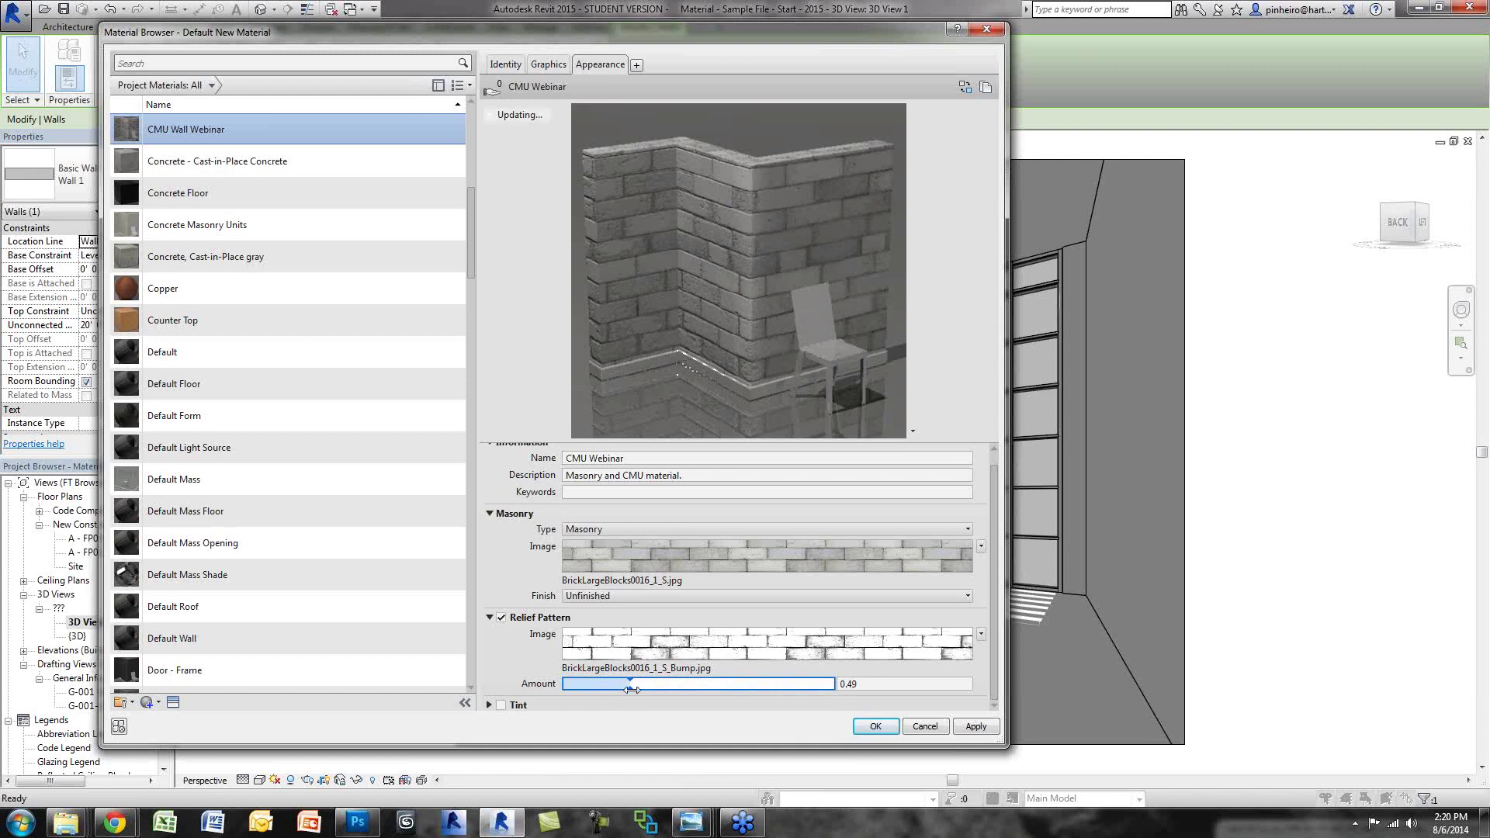
Step: Accept the material and wall assembly changes, and display the 3D view in the Realistic visual style
click(875, 728)
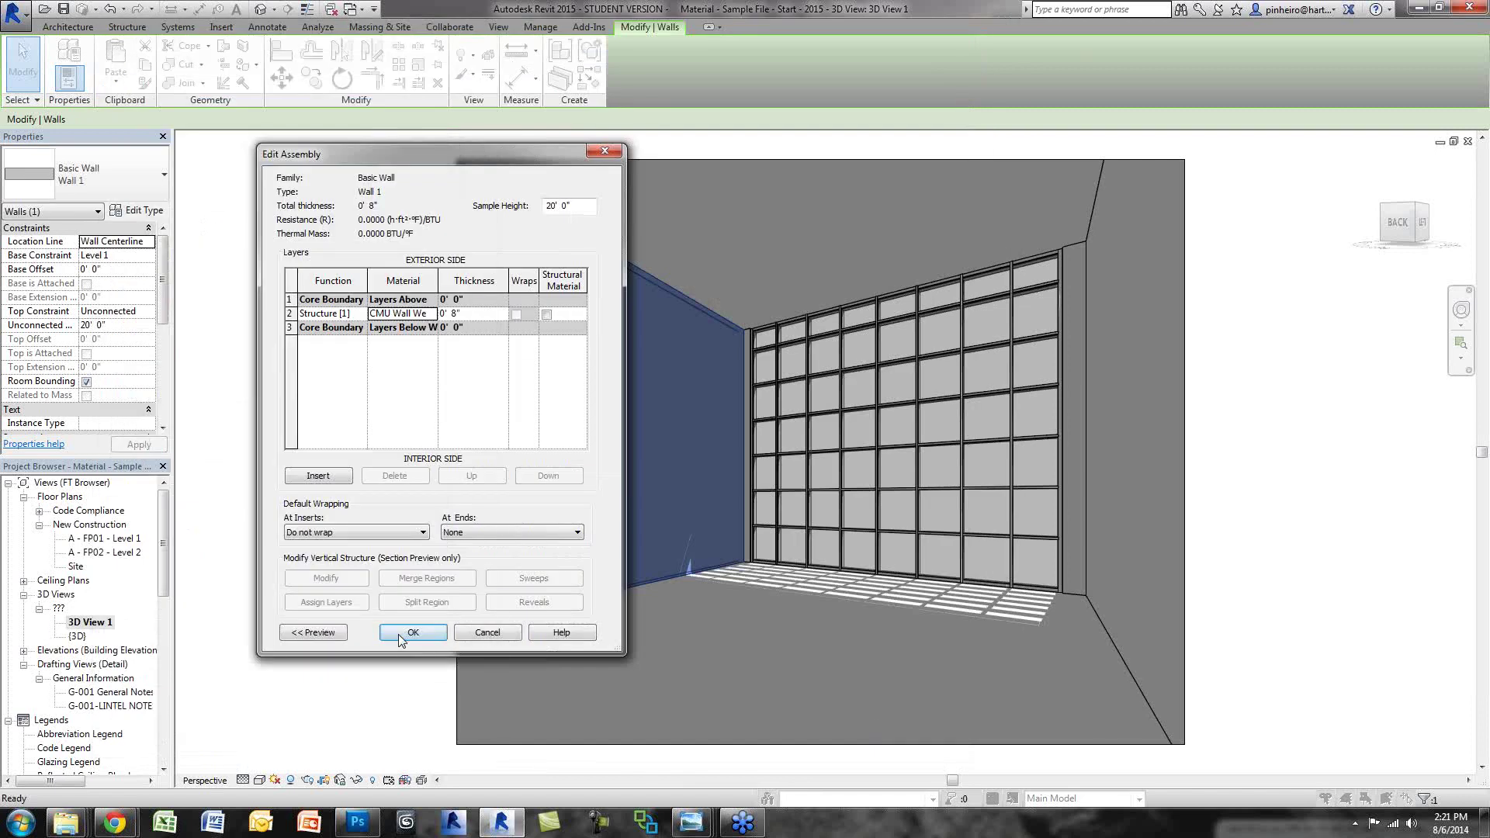
click(400, 629)
click(401, 631)
click(382, 632)
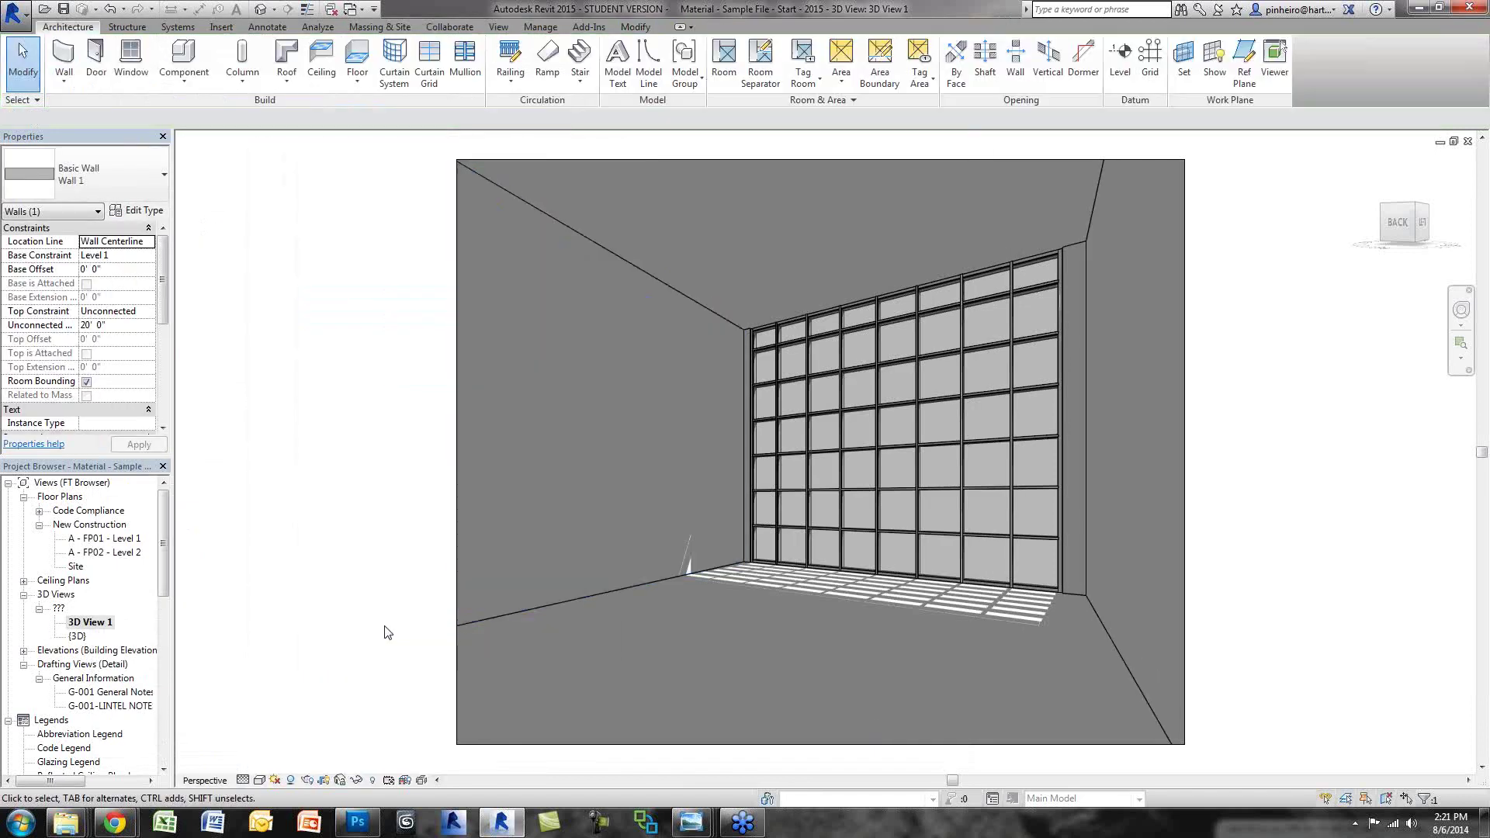
click(260, 780)
click(311, 749)
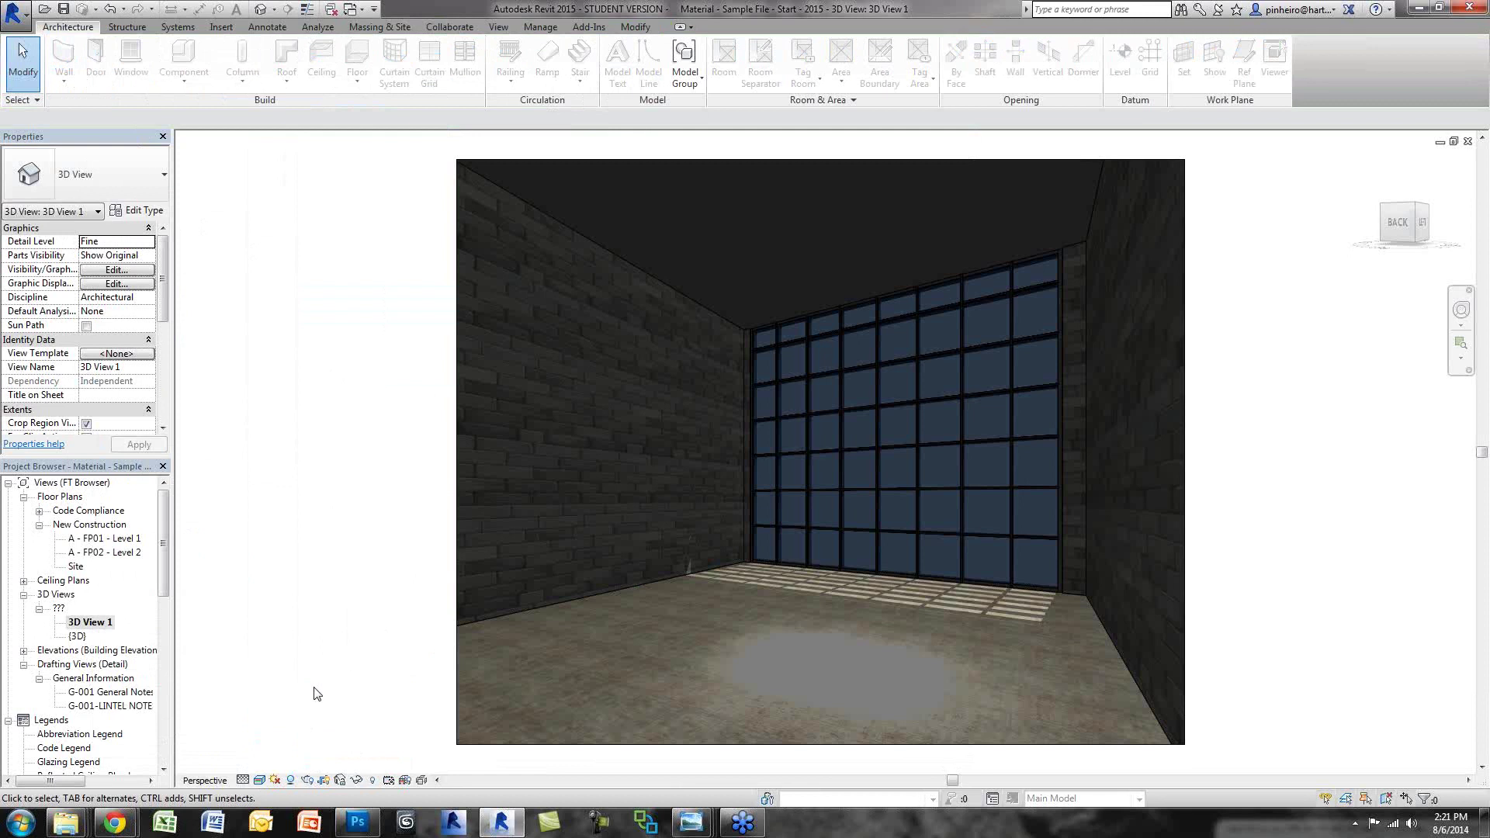
Step: Examine the block texture and its relief on the walls of the 3D view, up close and from a distance
click(258, 780)
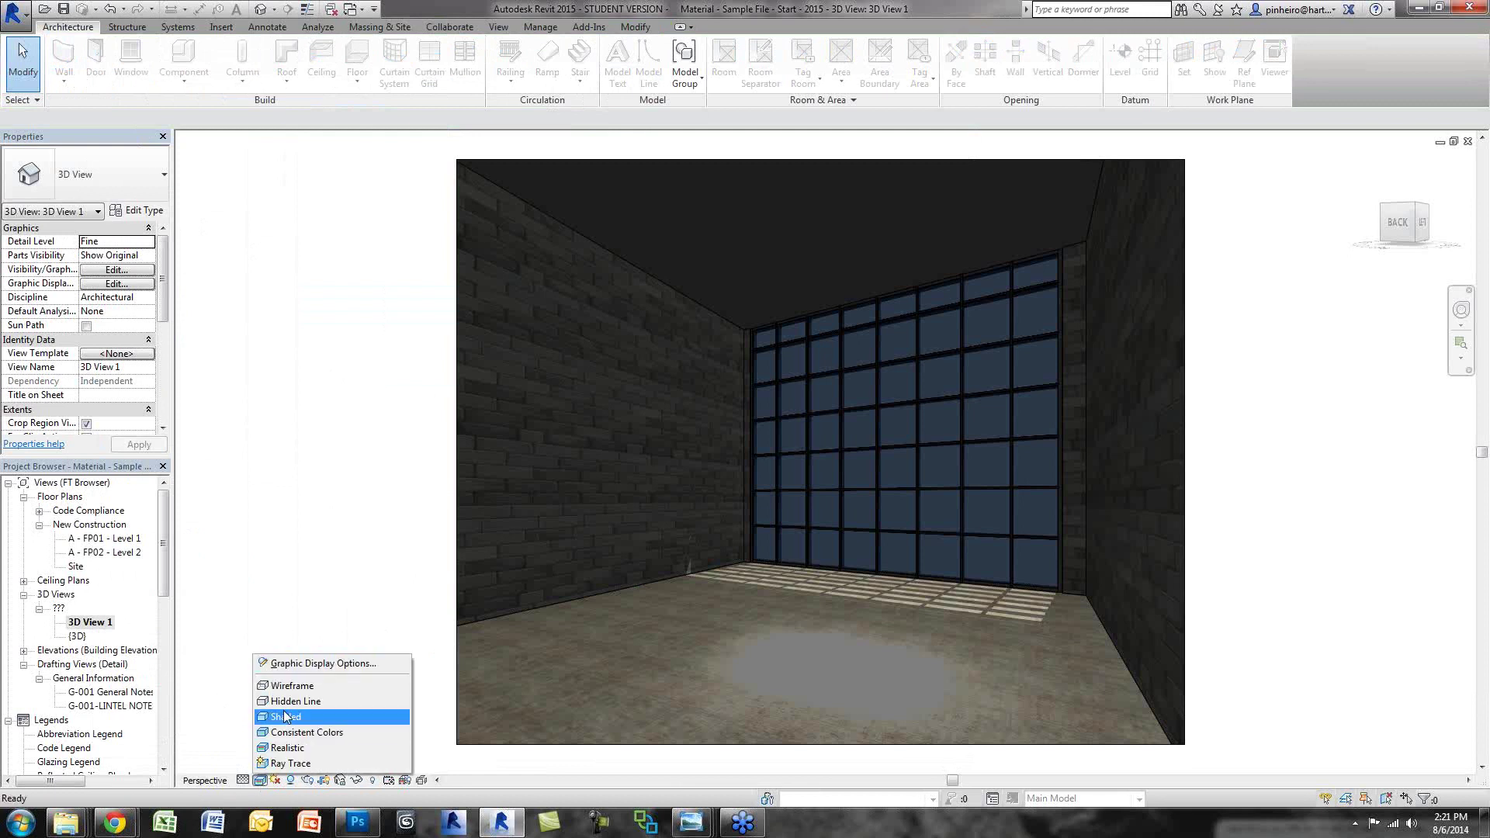
click(457, 496)
click(381, 505)
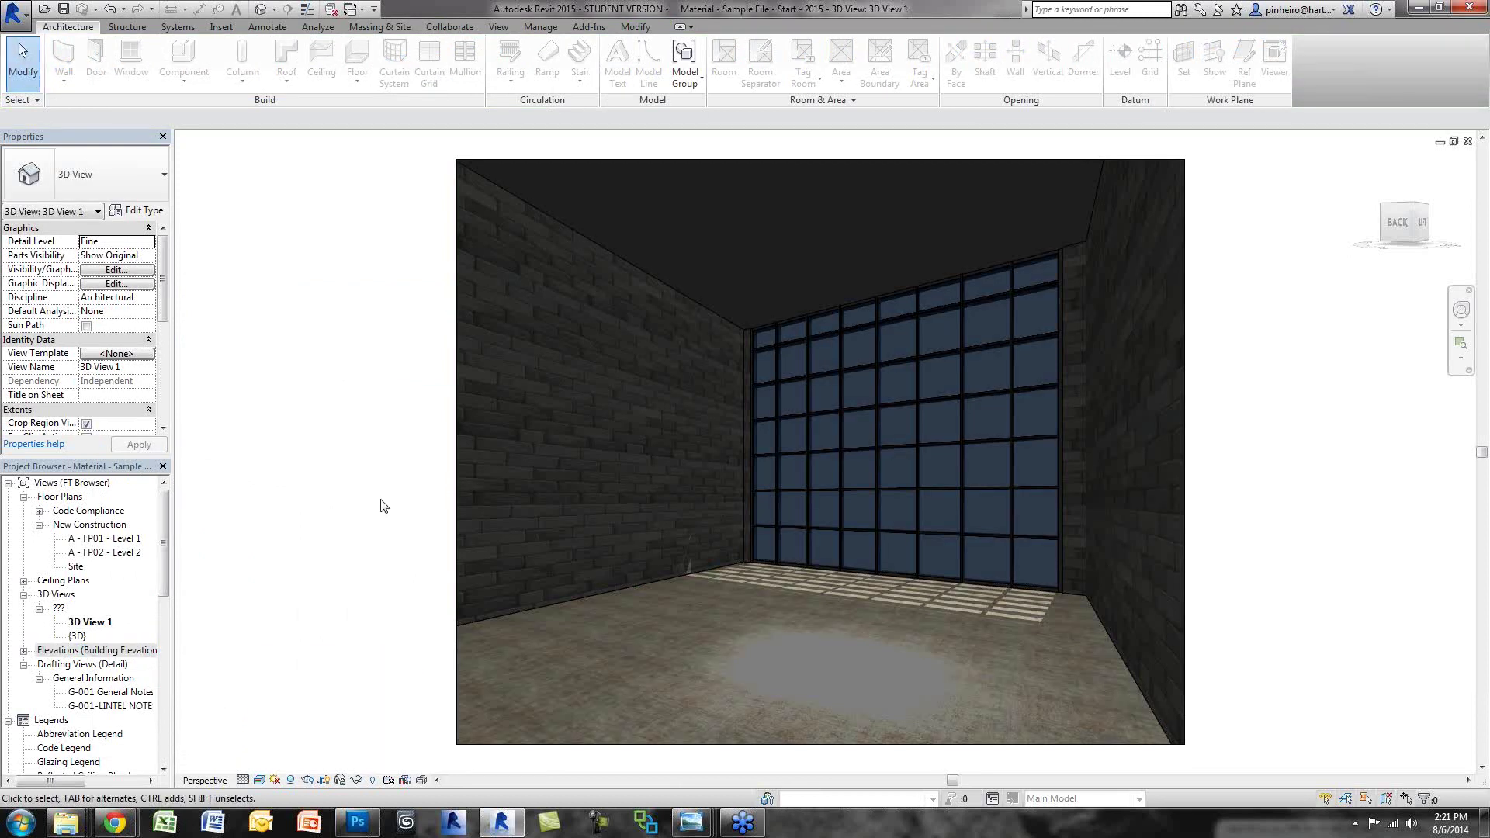
scroll(381, 506, up, 5)
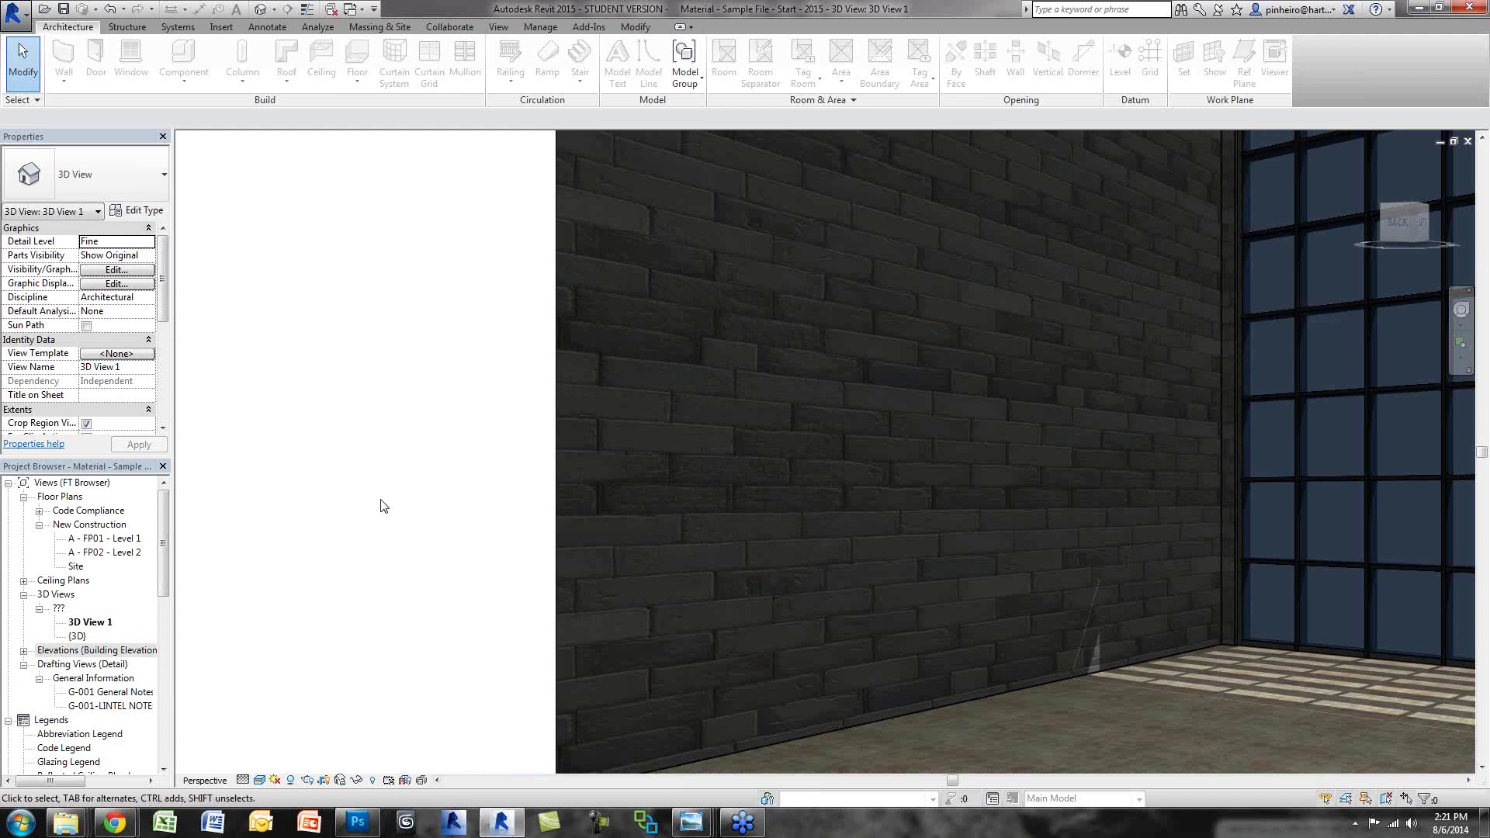
scroll(404, 459, up, 3)
scroll(370, 469, up, 3)
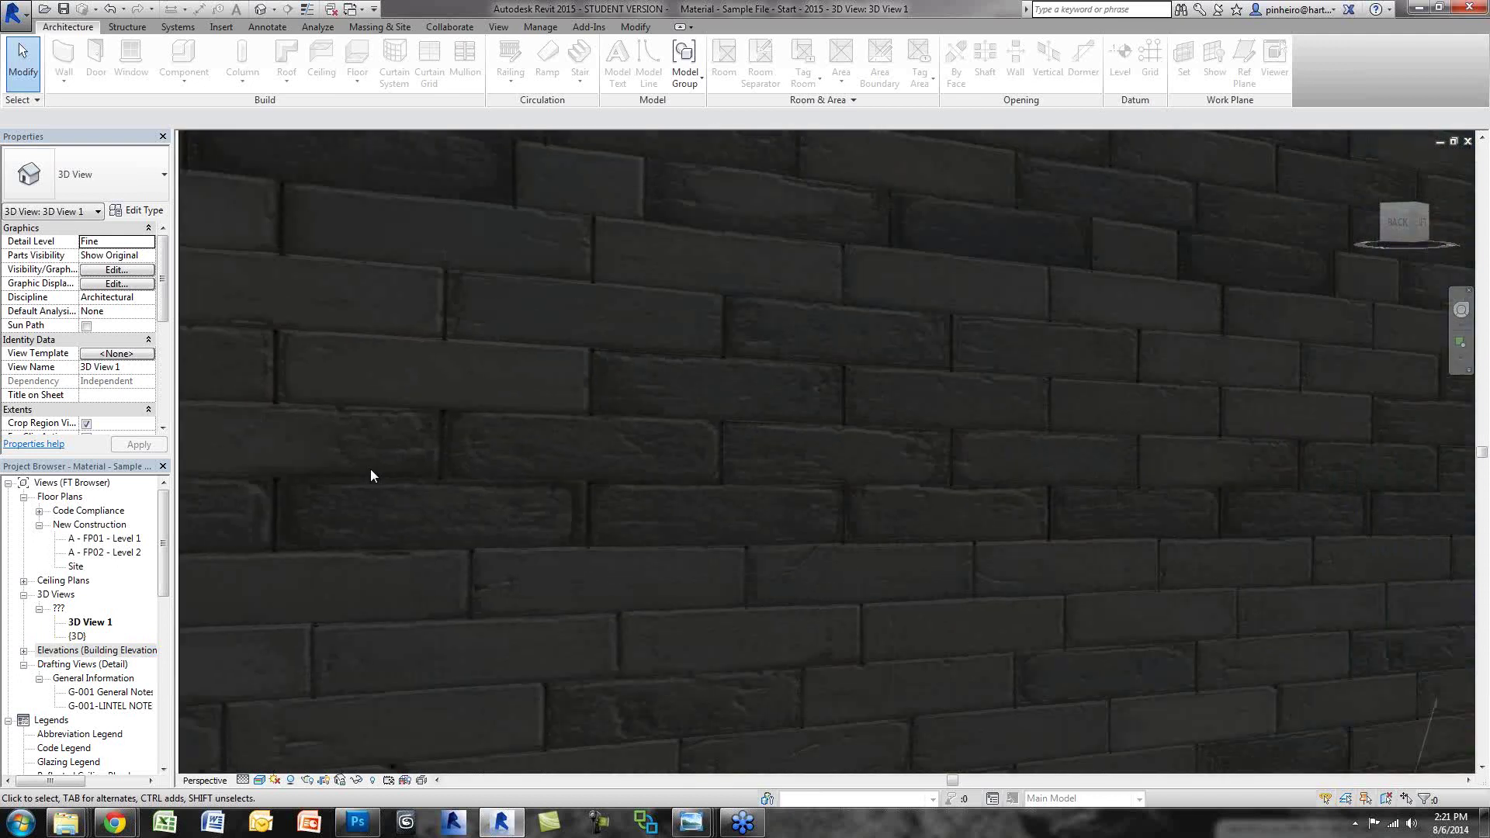
scroll(534, 483, down, 3)
scroll(534, 483, up, 4)
scroll(534, 482, down, 5)
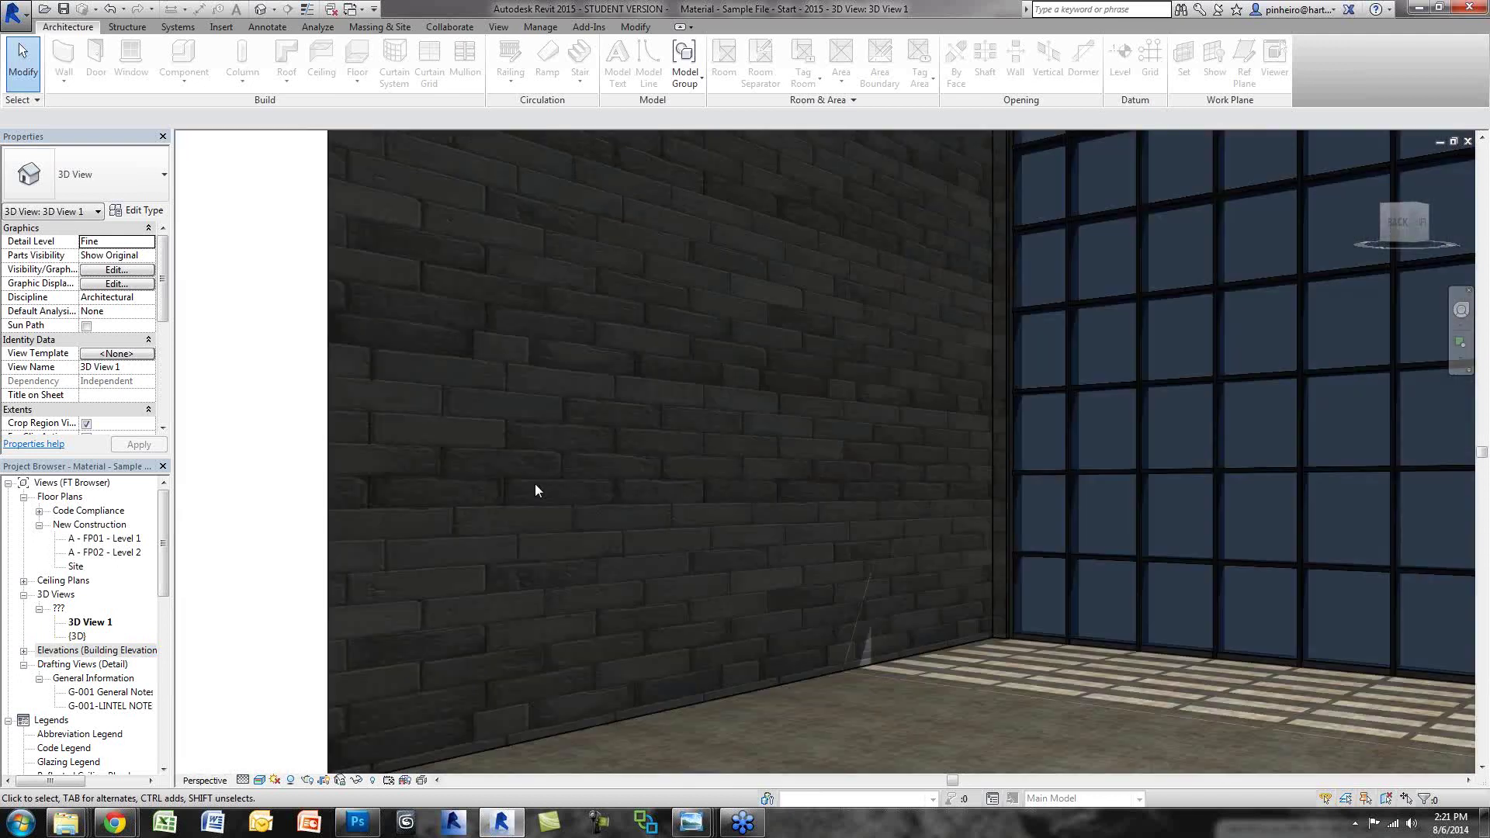
scroll(536, 489, down, 5)
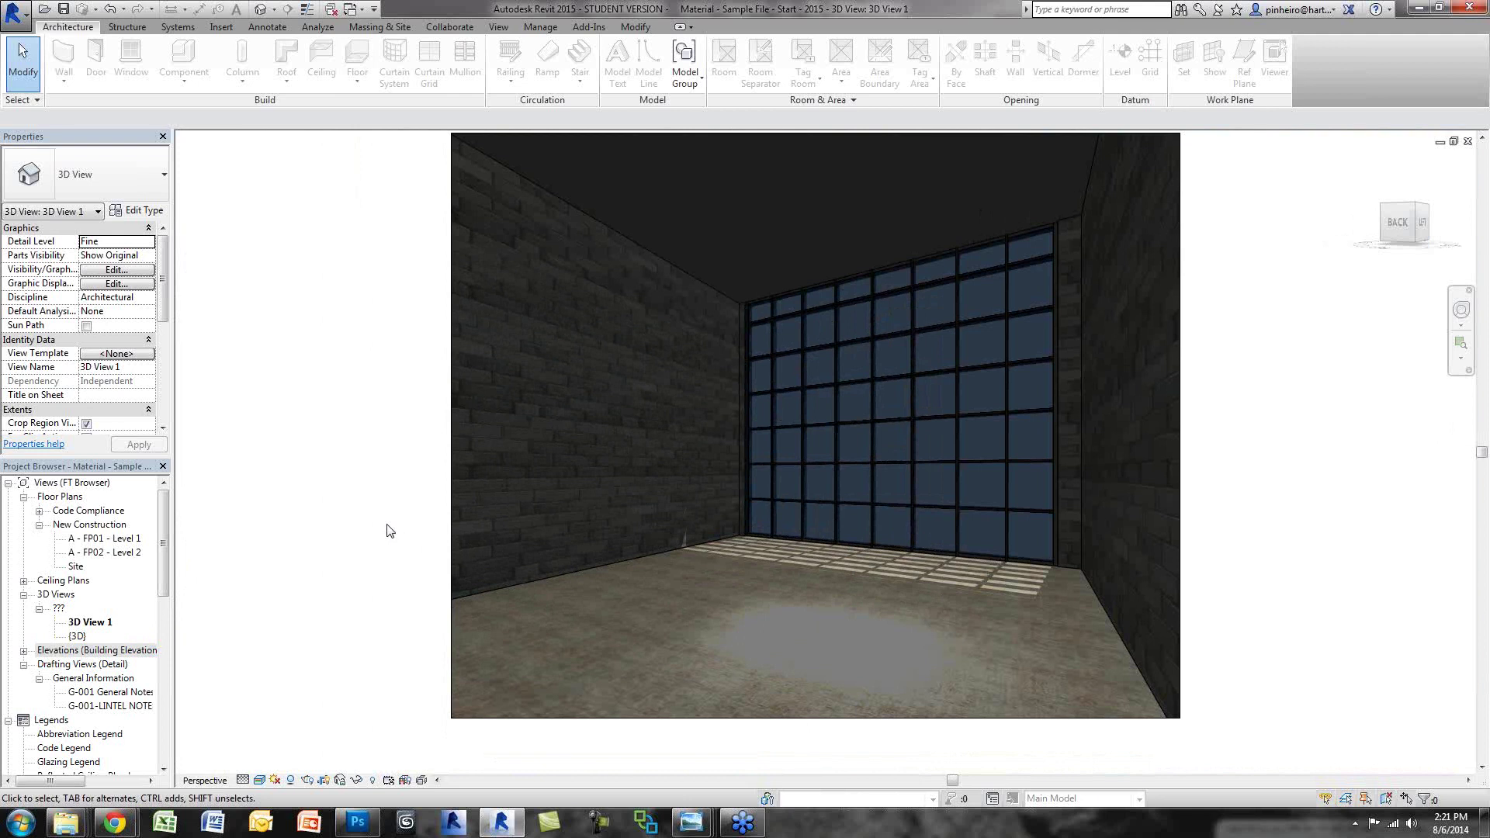
Step: Switch to Windows Photo Viewer and examine the Lobby 1 HDR_PLywood rendering more closely
click(692, 823)
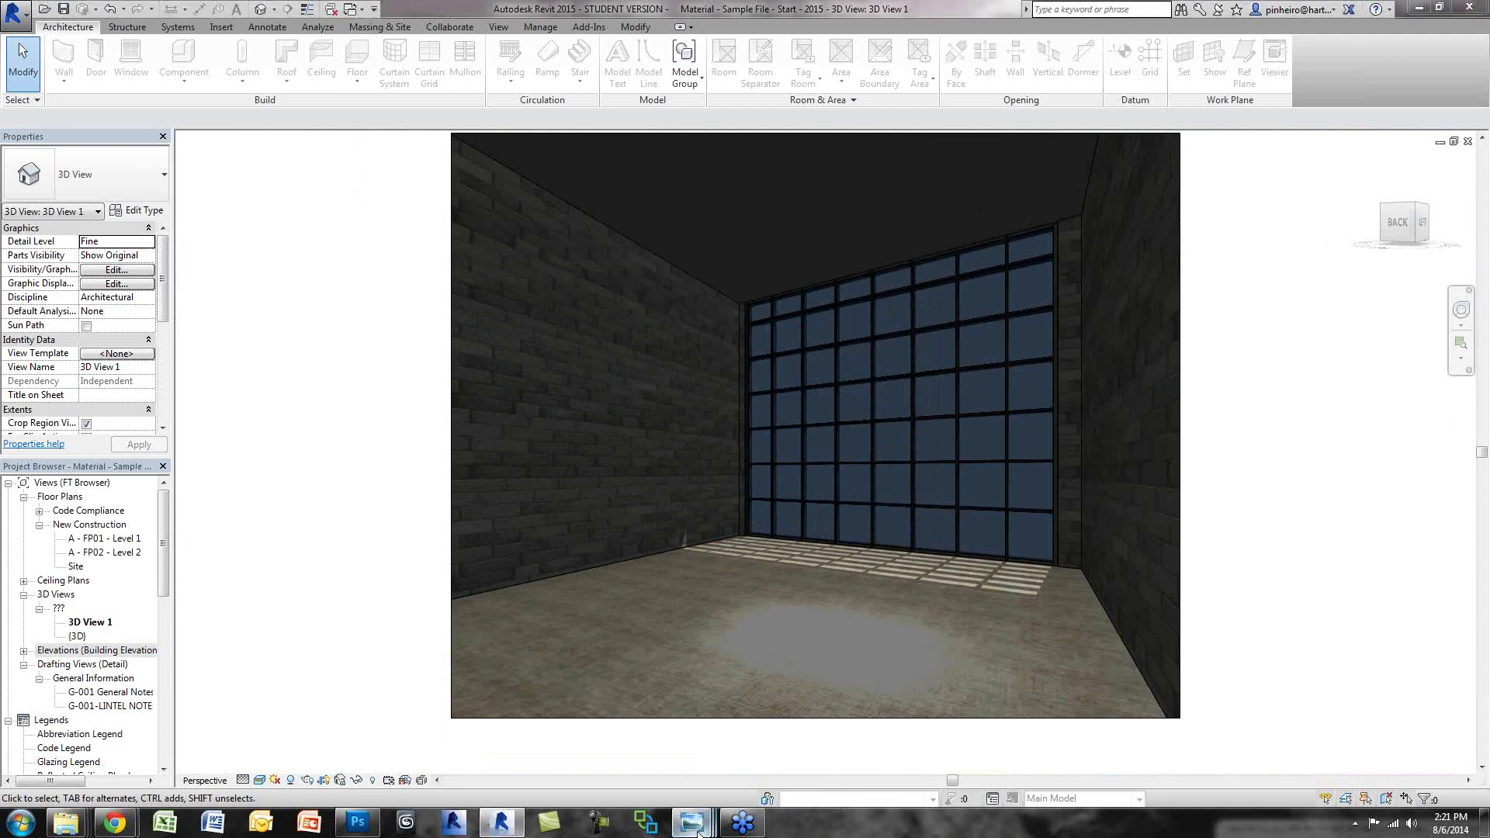
click(602, 756)
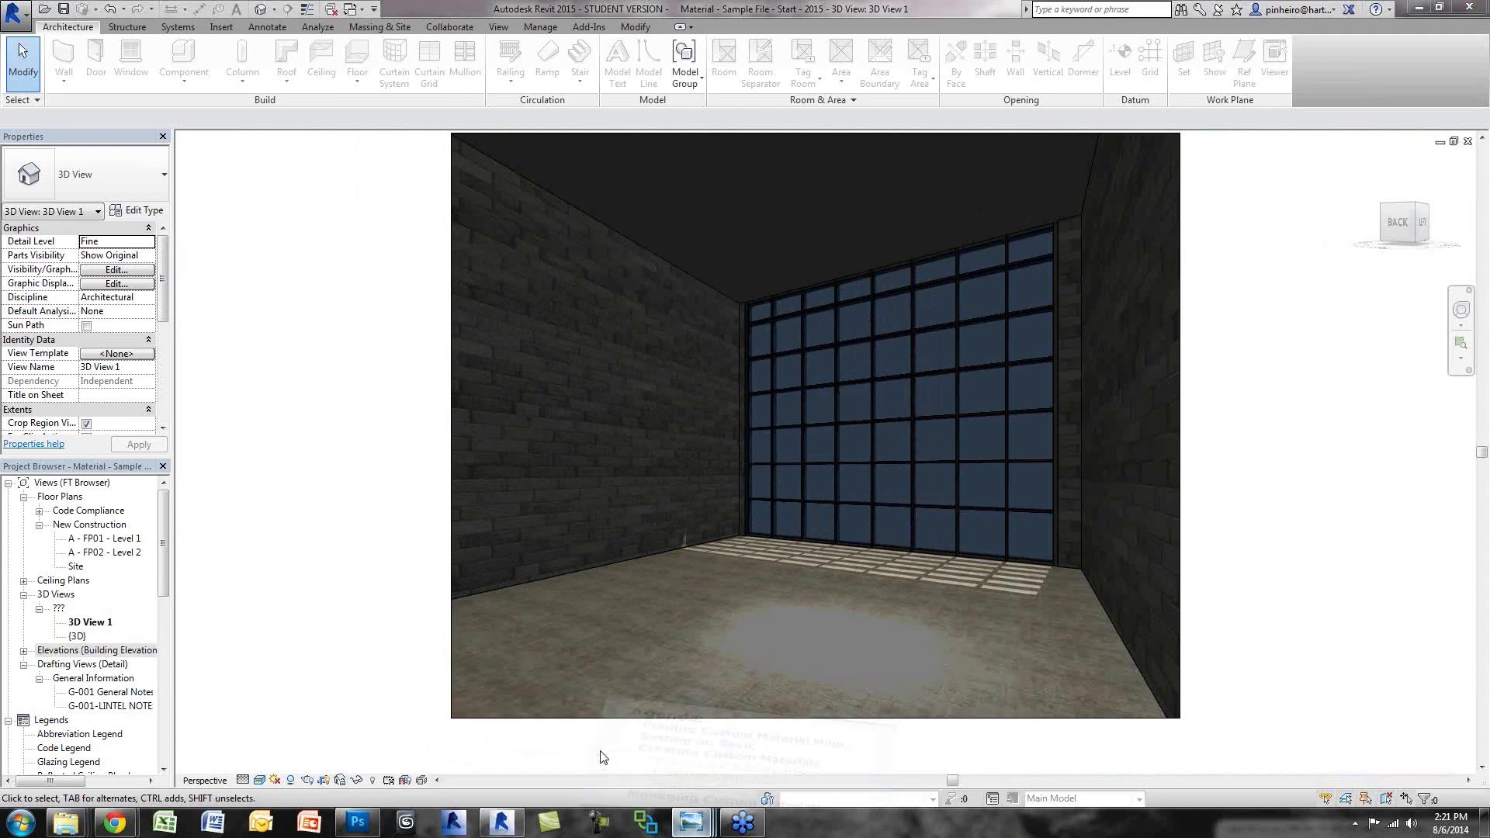
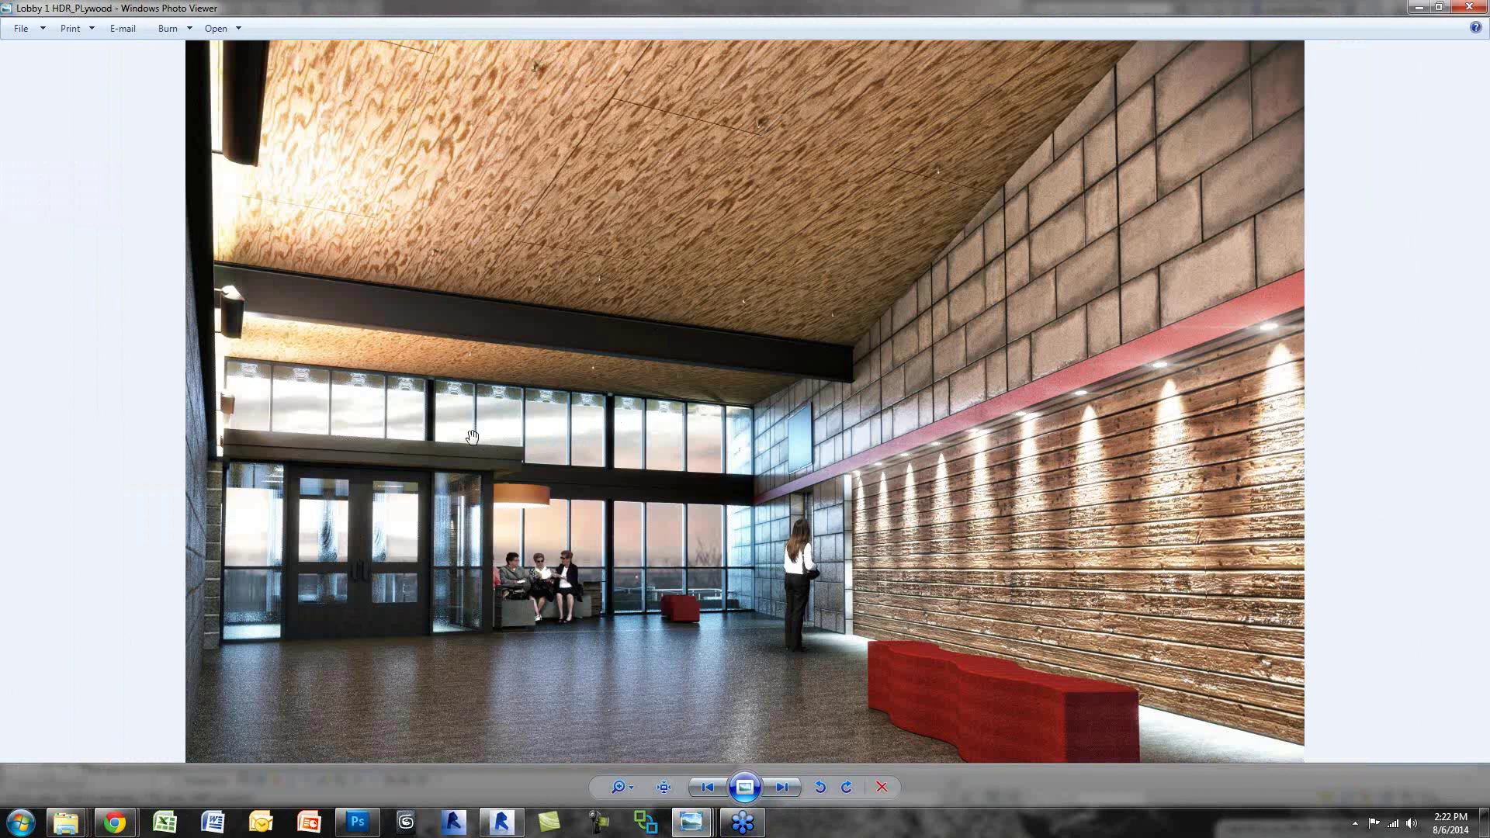
scroll(471, 437, up, 1)
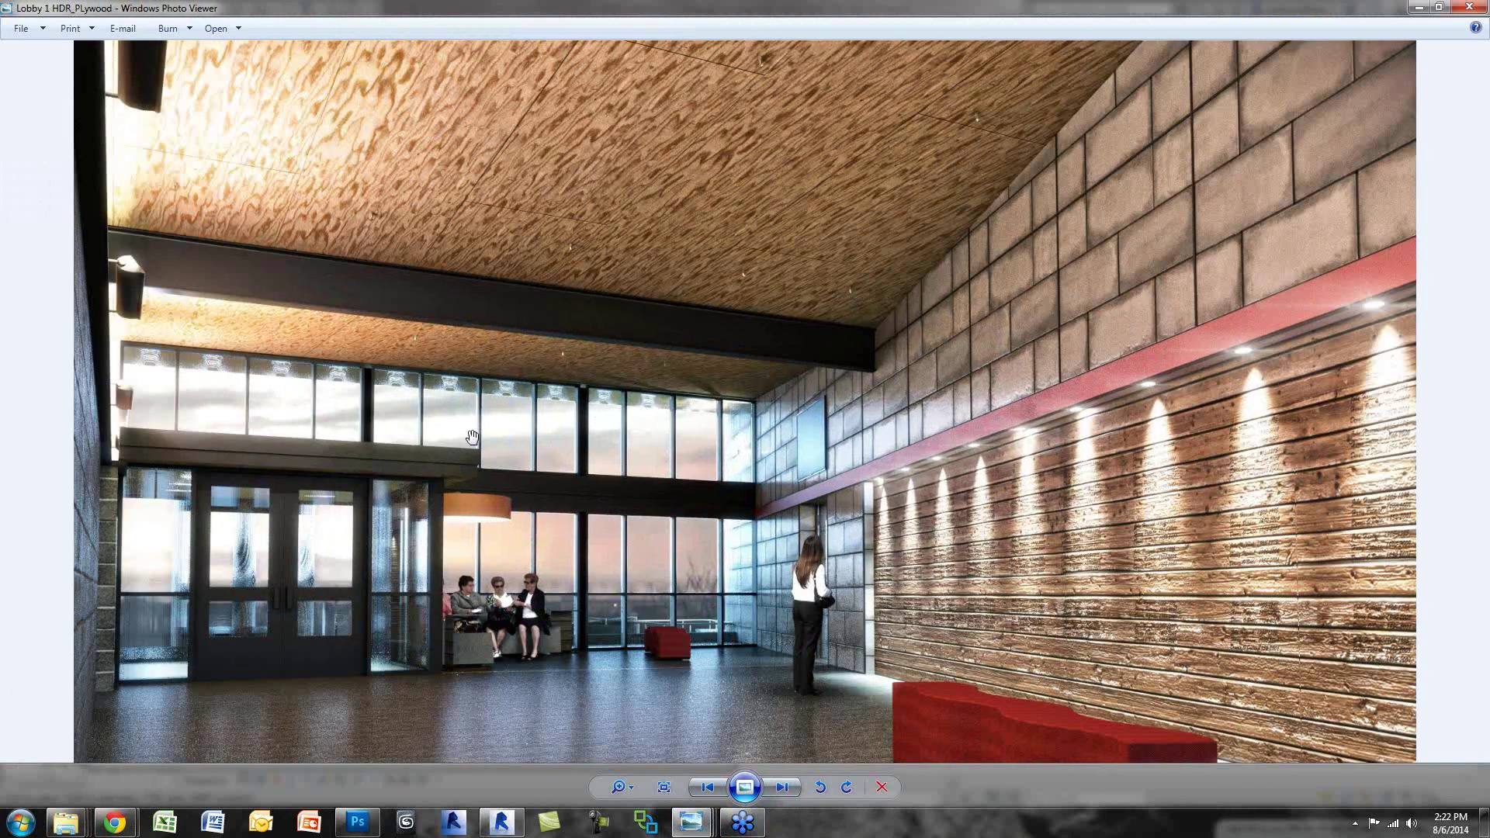
Step: View the Entrance Dusk 1 HDR rendering and examine the block walls and glazing around the entrance up close
scroll(472, 437, down, 1)
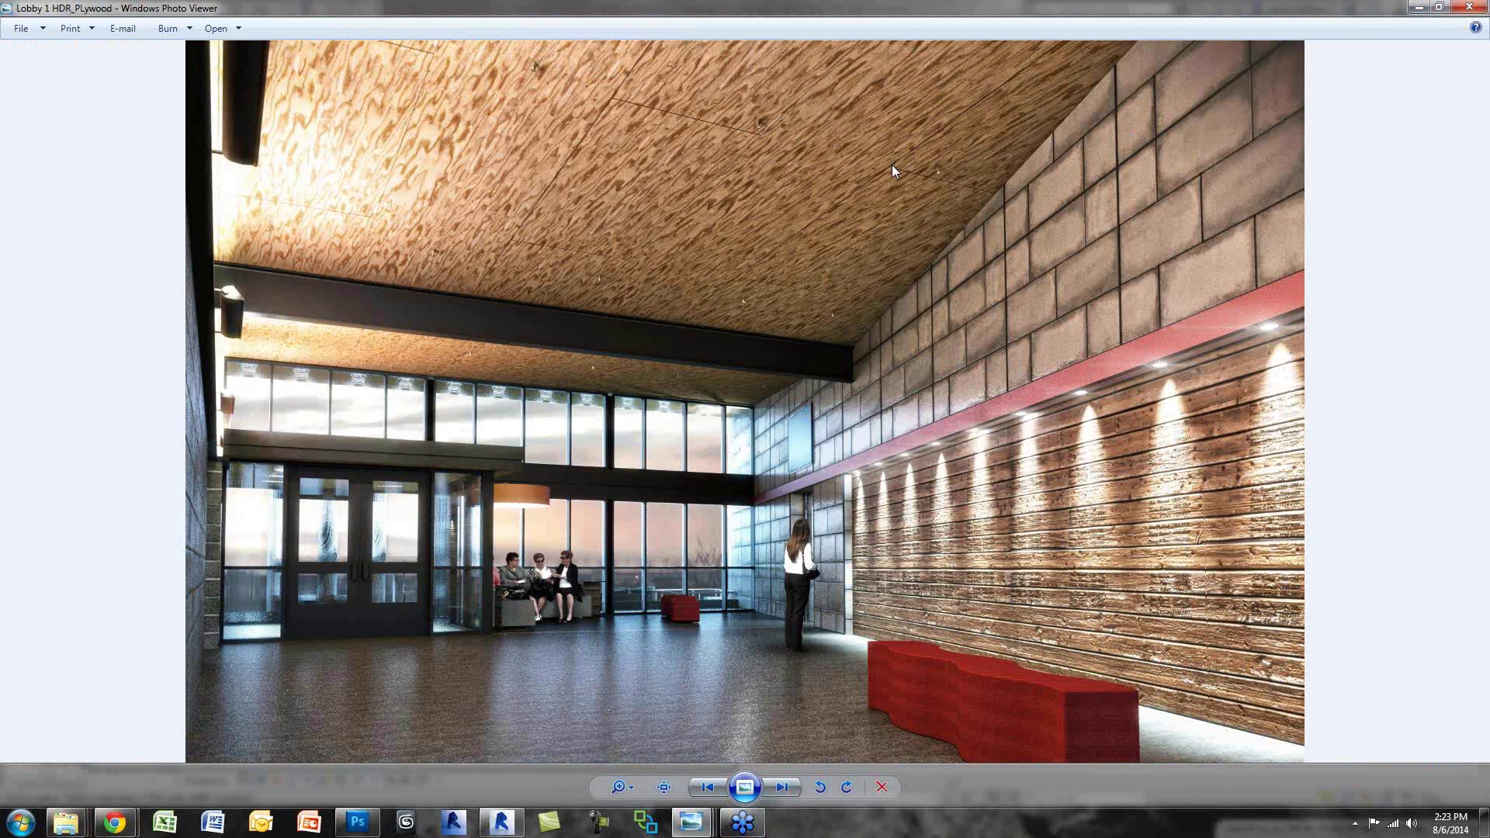
key(Right)
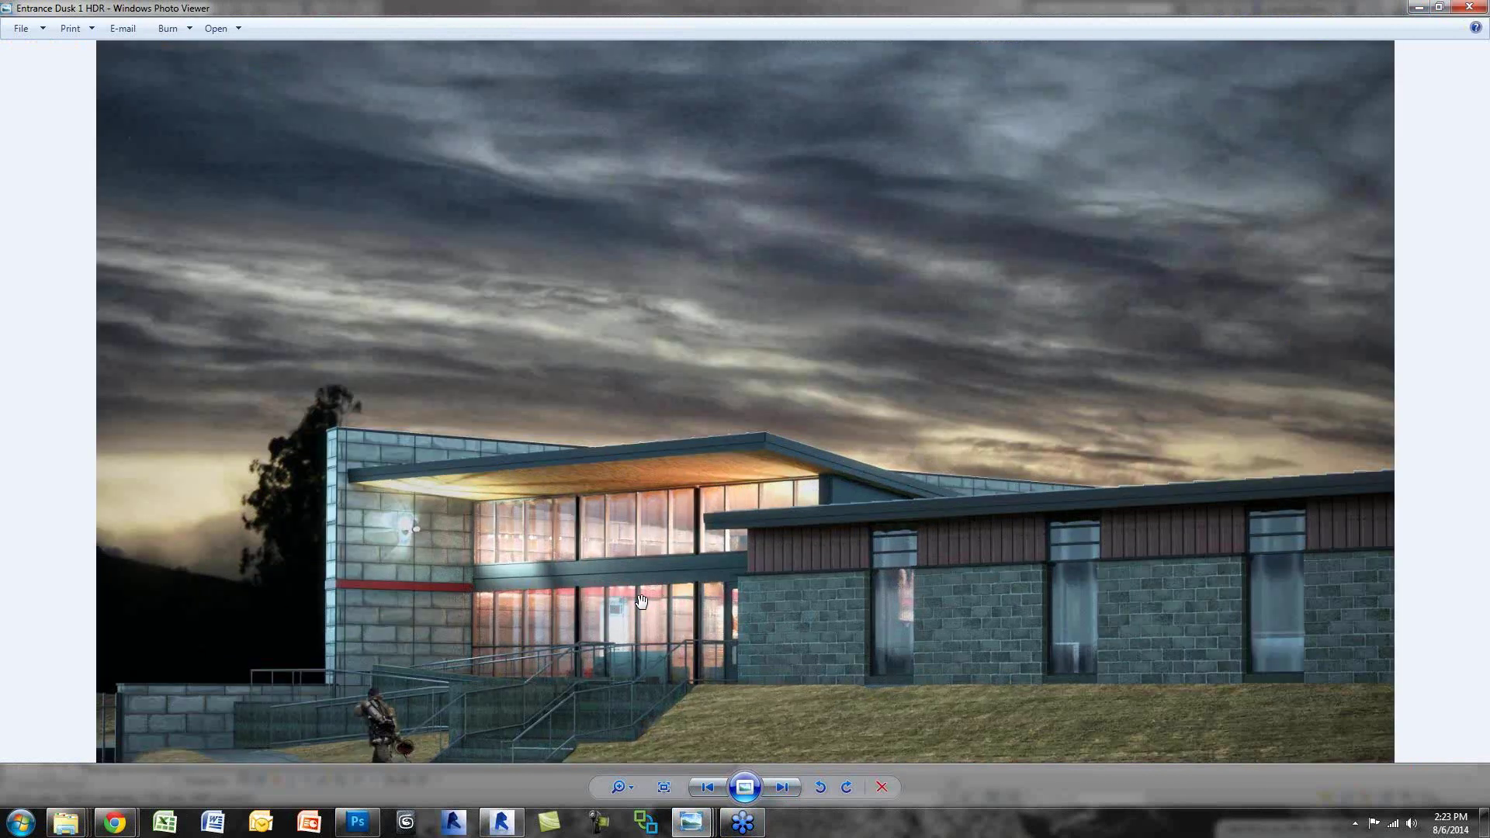
scroll(641, 602, up, 2)
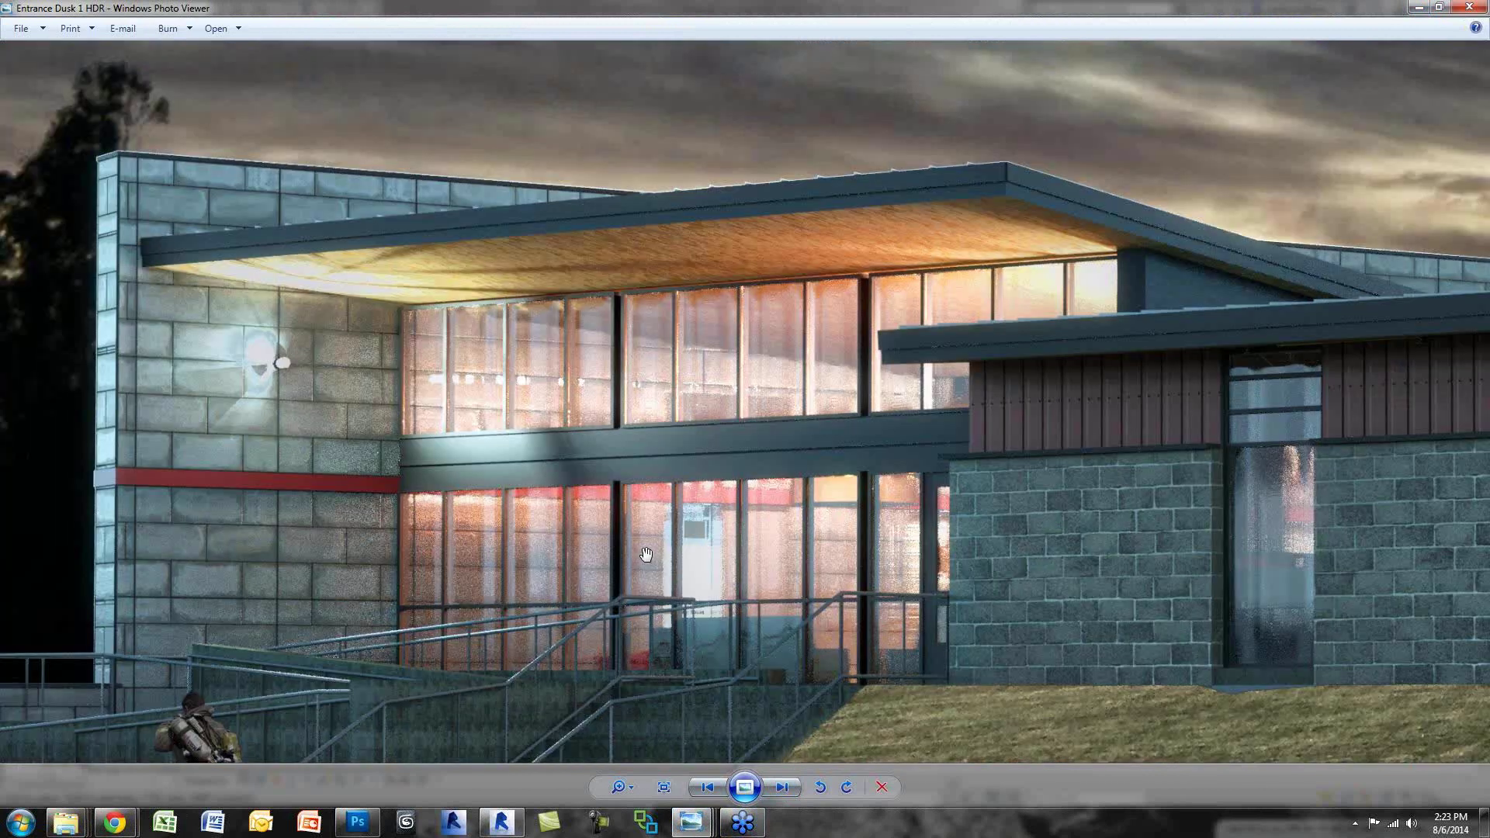
scroll(646, 554, up, 1)
drag(645, 554, 736, 503)
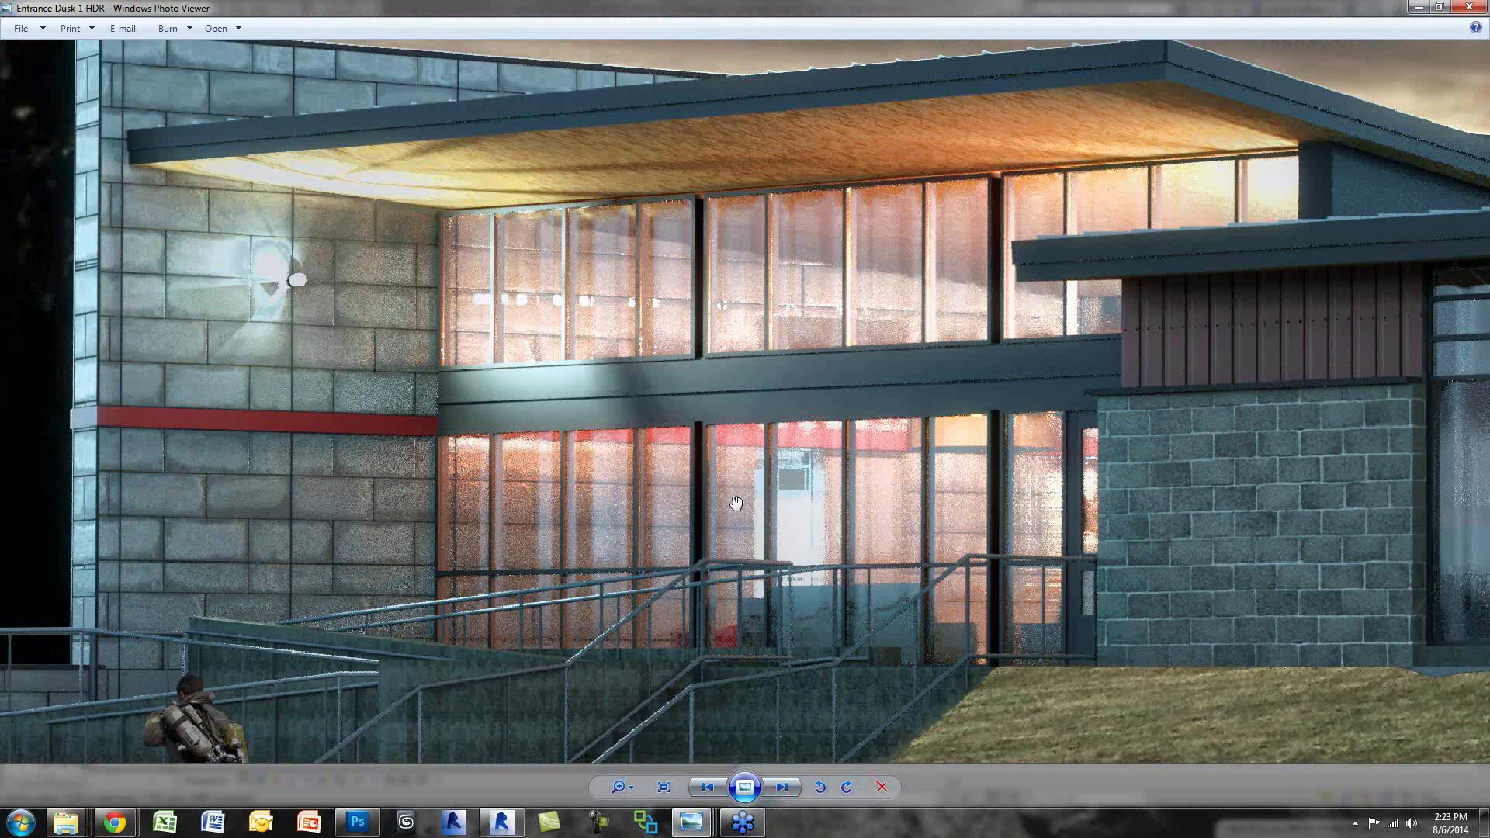
key(Right)
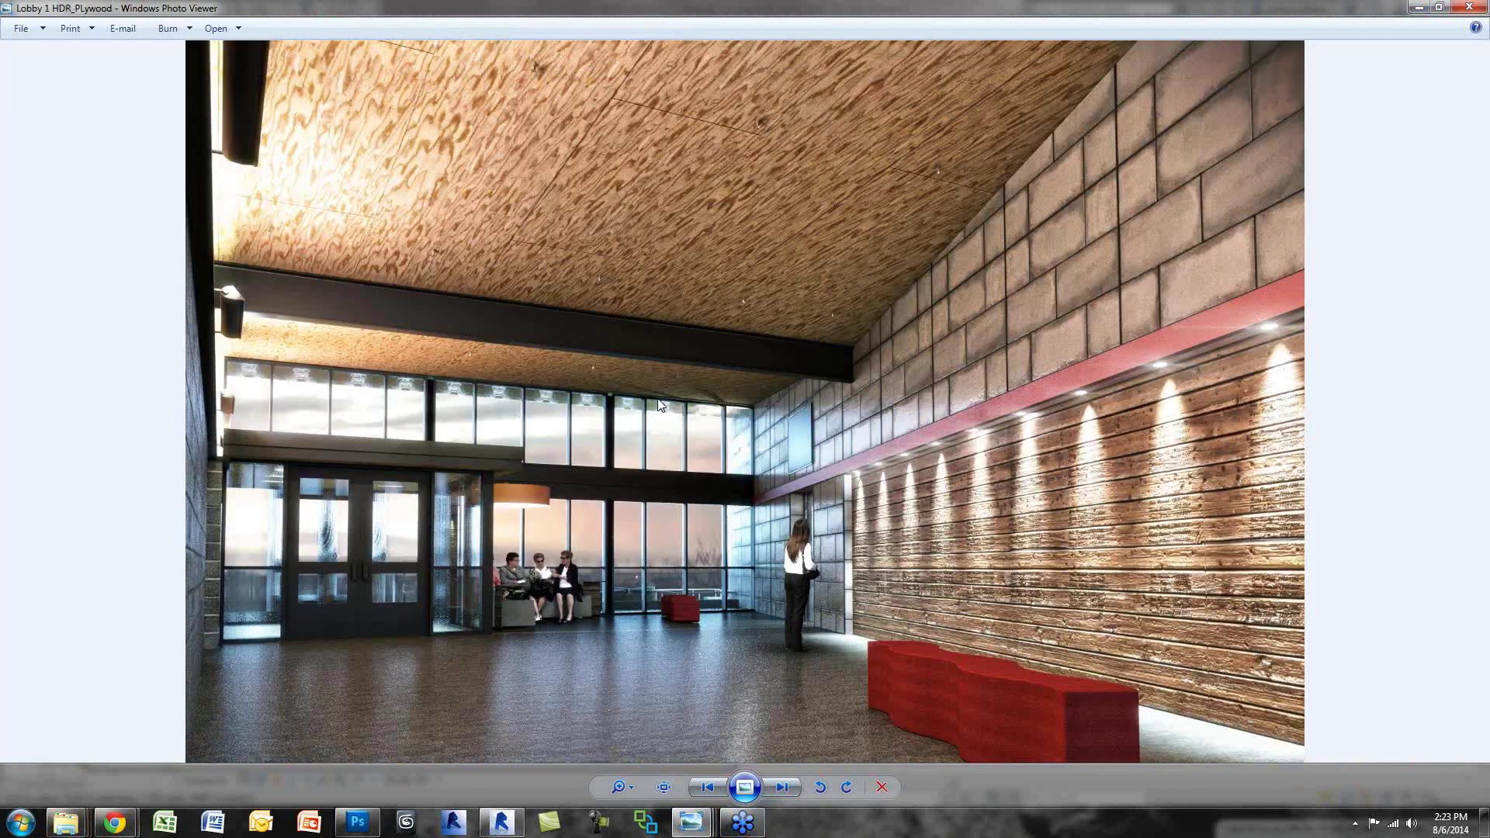
Step: Advance to the Limbe Casino - Close View HDR rendering and examine the tower's glass and the lit podium facade up close
click(785, 790)
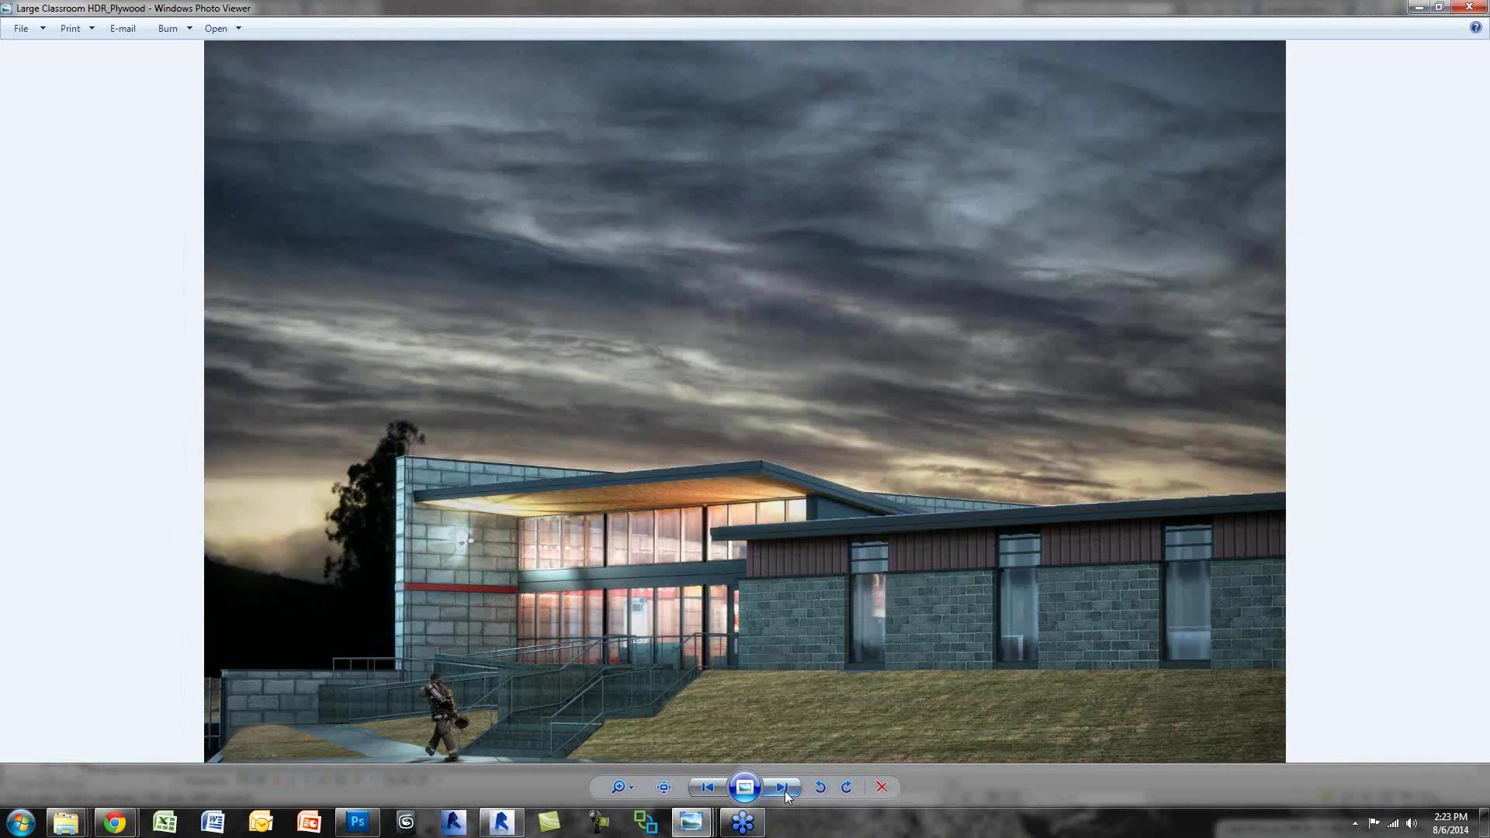
click(784, 789)
click(785, 790)
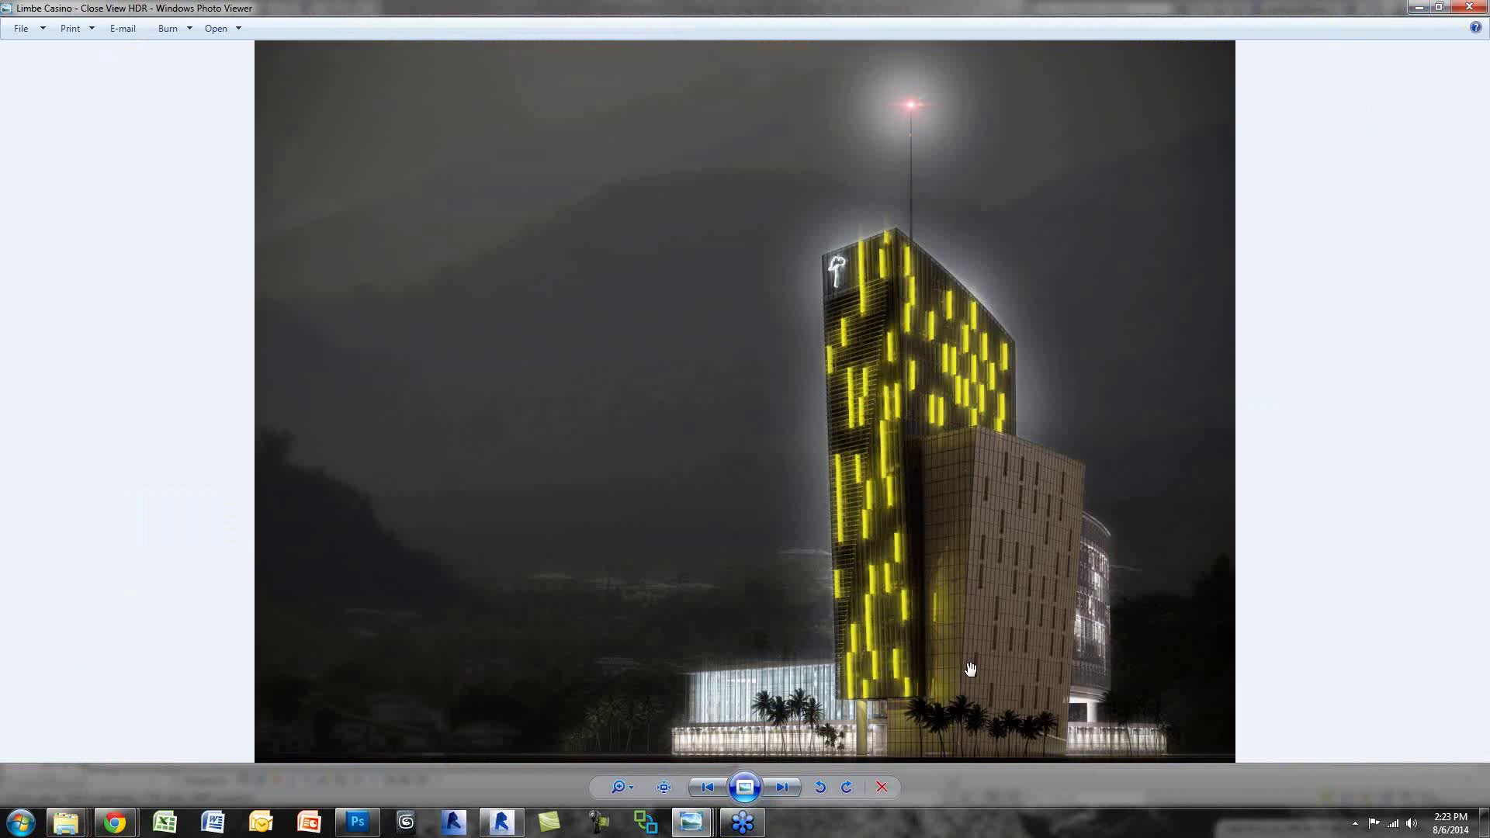
scroll(970, 669, up, 1)
scroll(969, 669, up, 1)
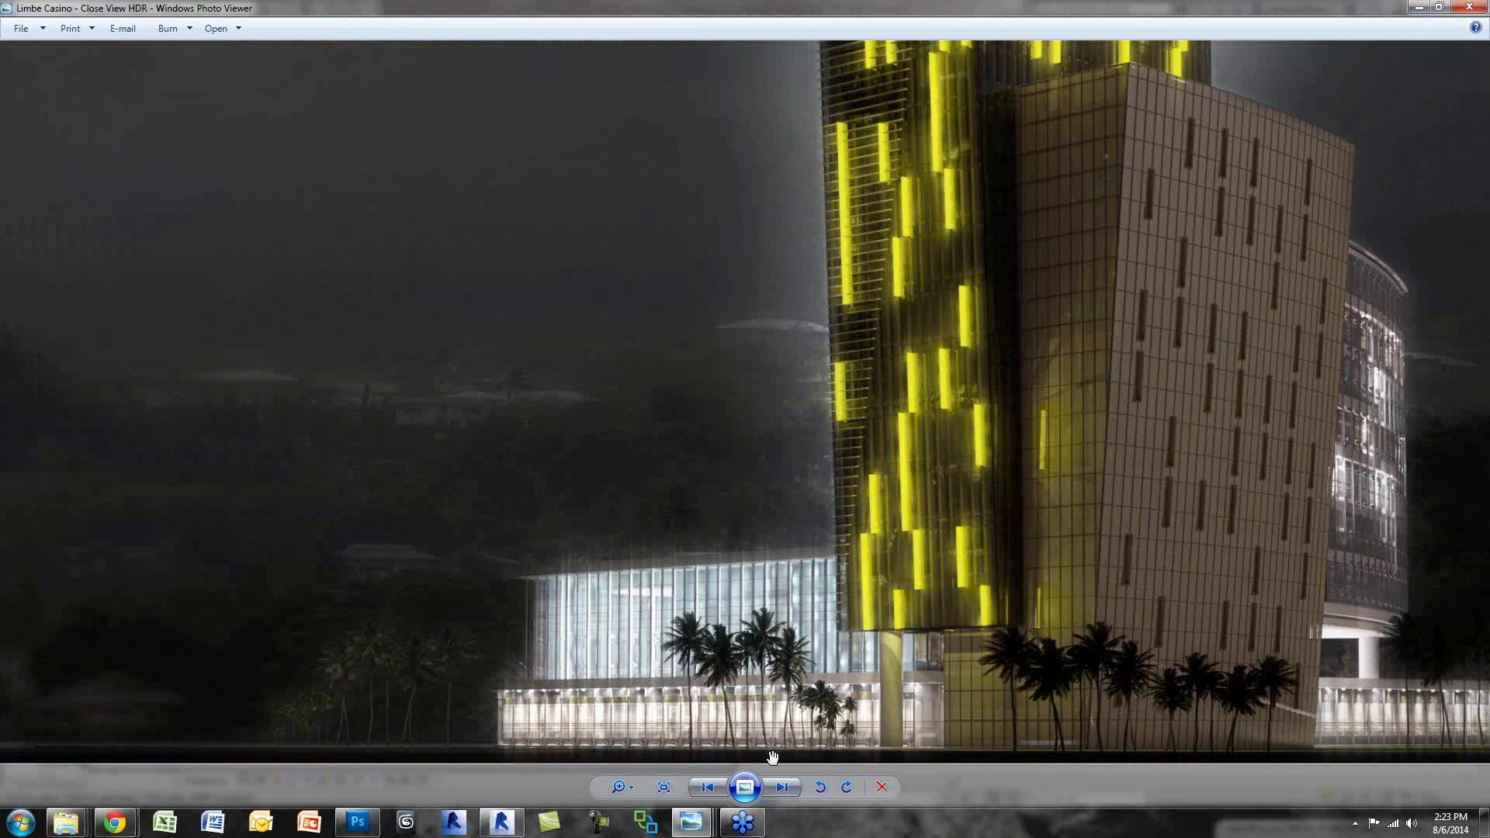
scroll(772, 756, up, 2)
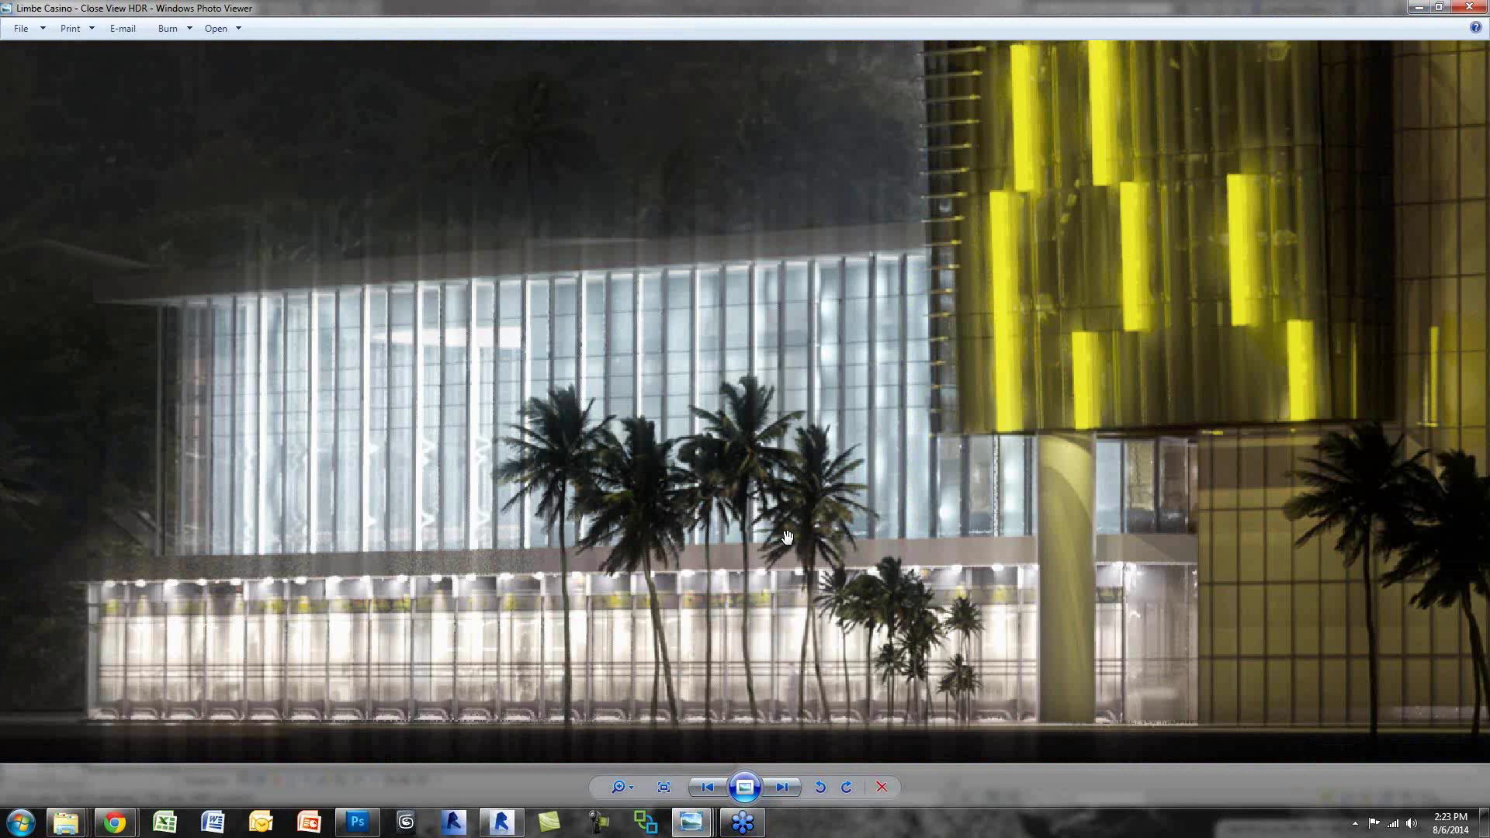
scroll(787, 537, down, 1)
scroll(787, 536, down, 3)
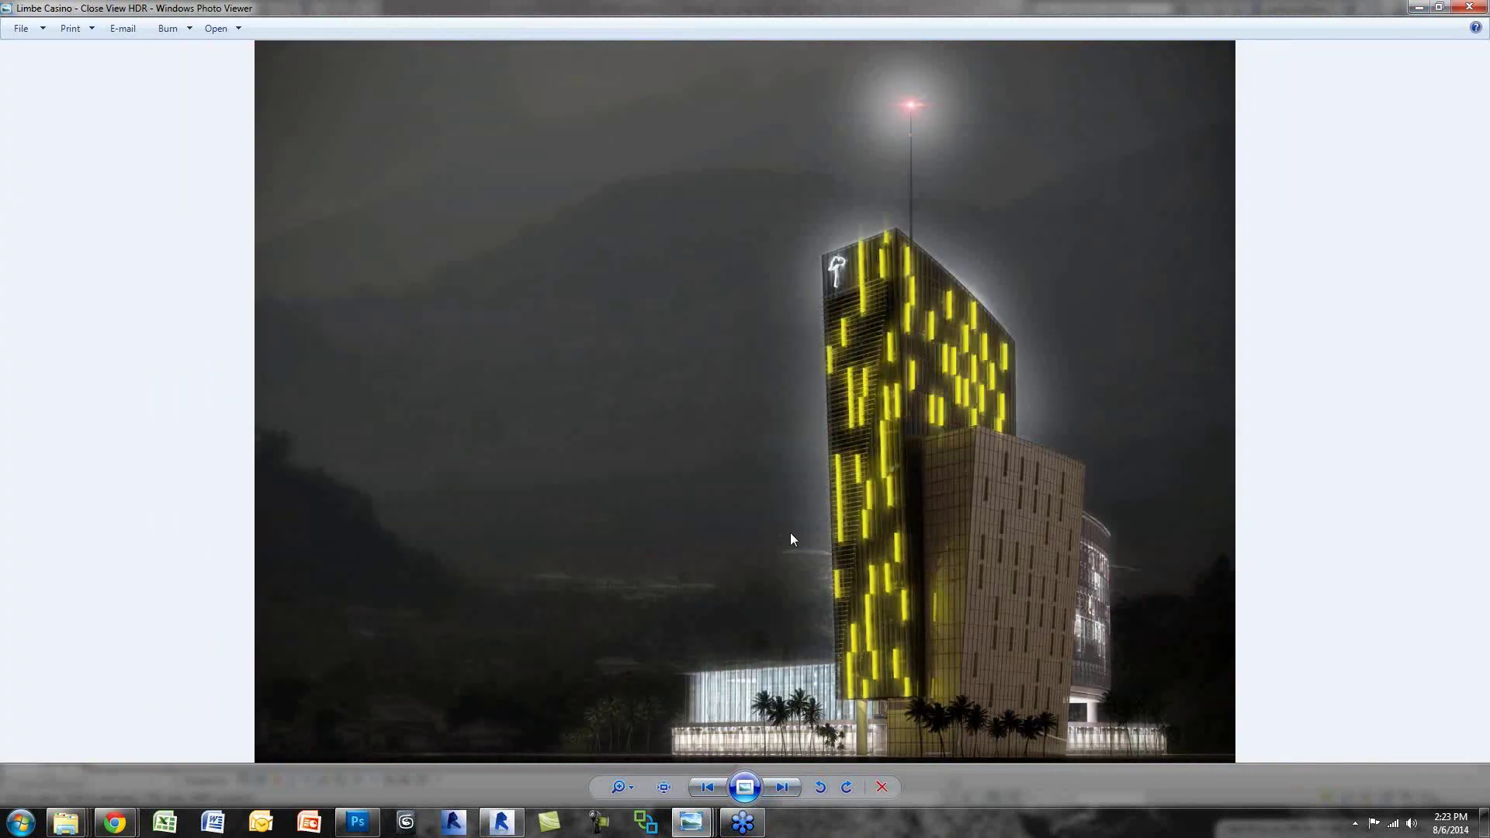
Step: Minimize the rendering and switch back to the 3D view in Revit
click(1415, 9)
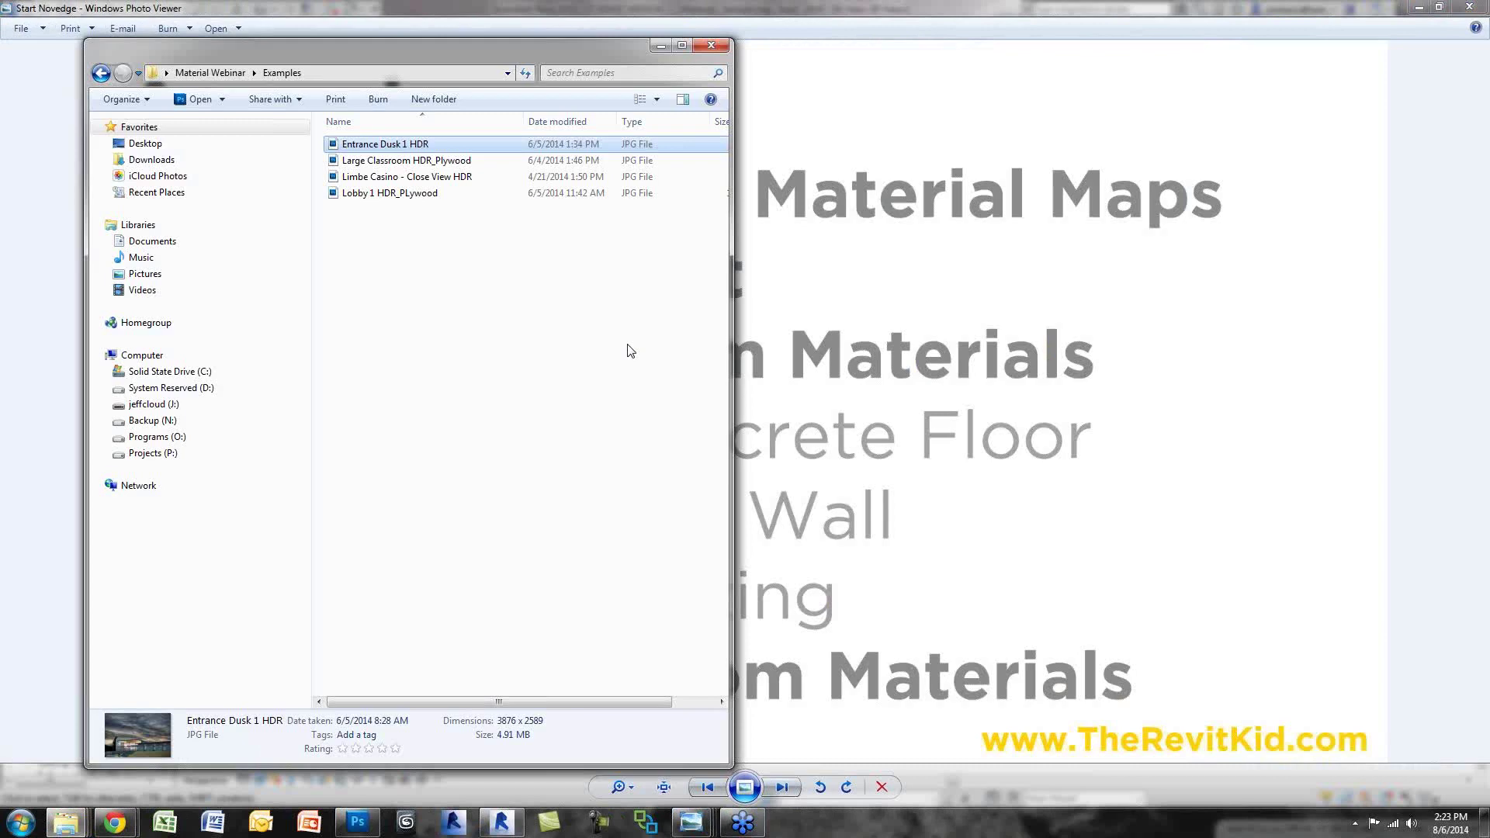
click(590, 775)
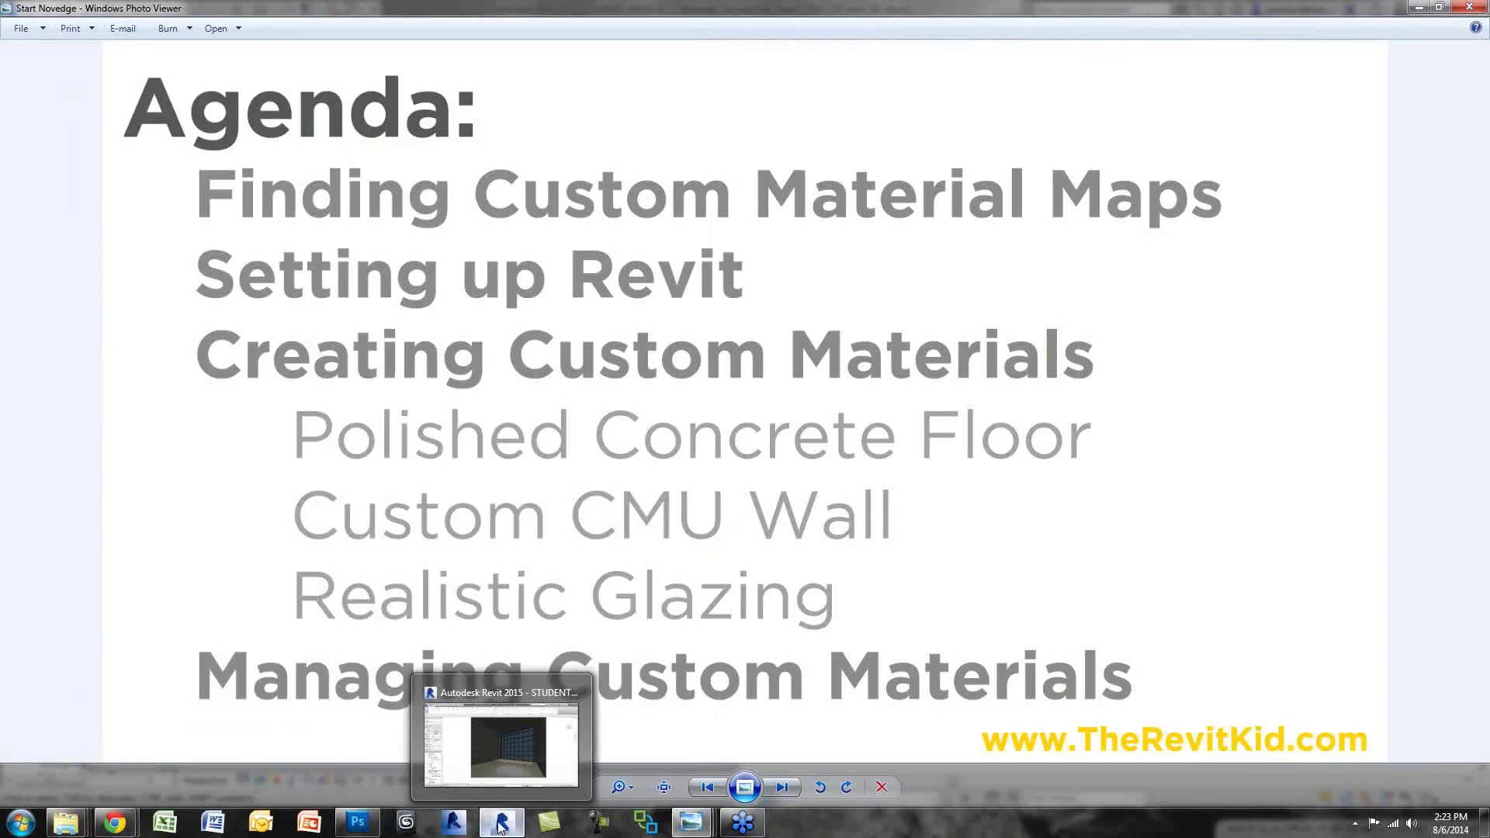
click(501, 823)
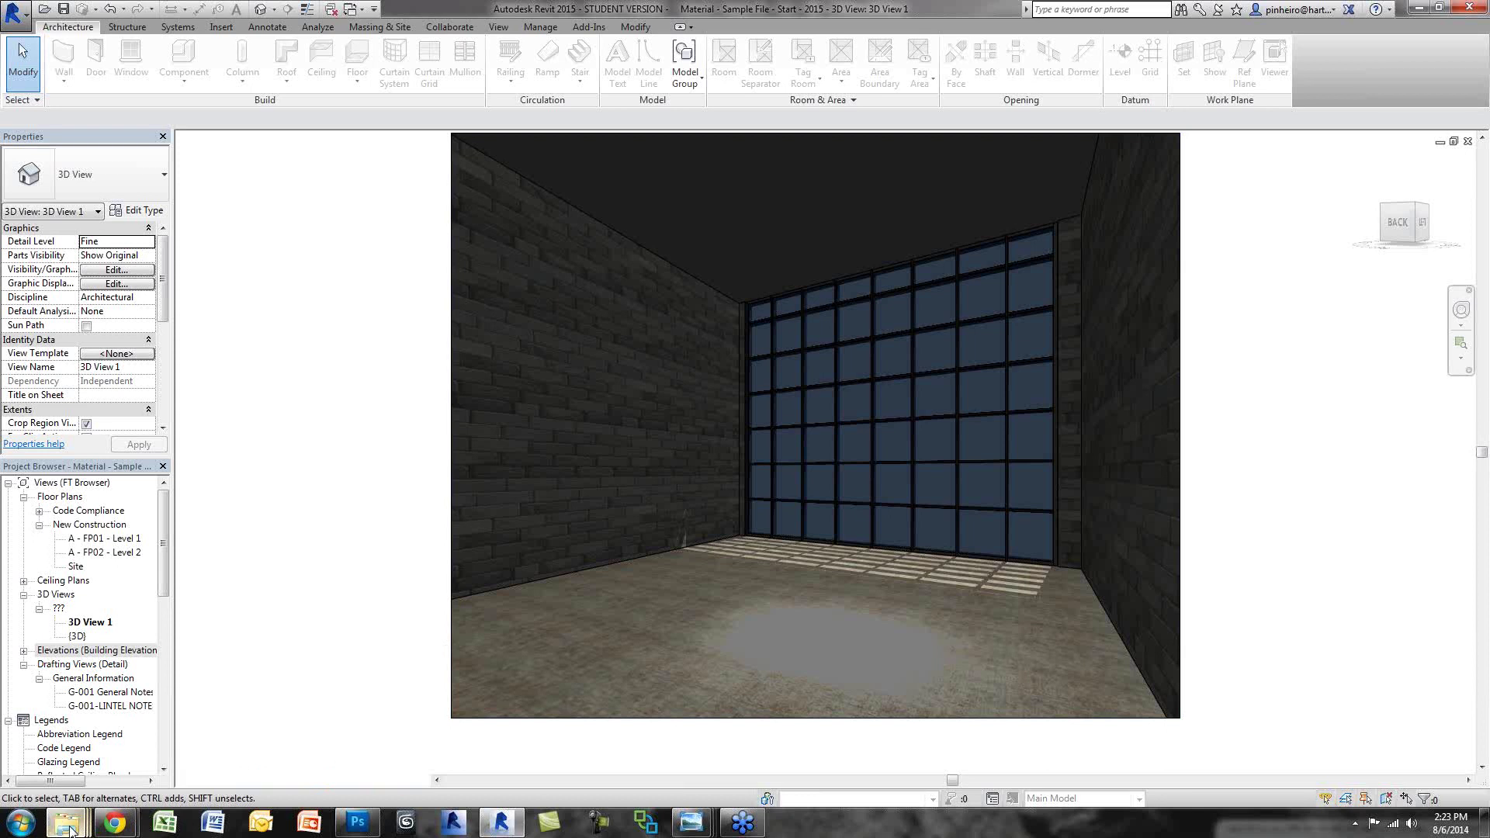
mouse_move(68, 824)
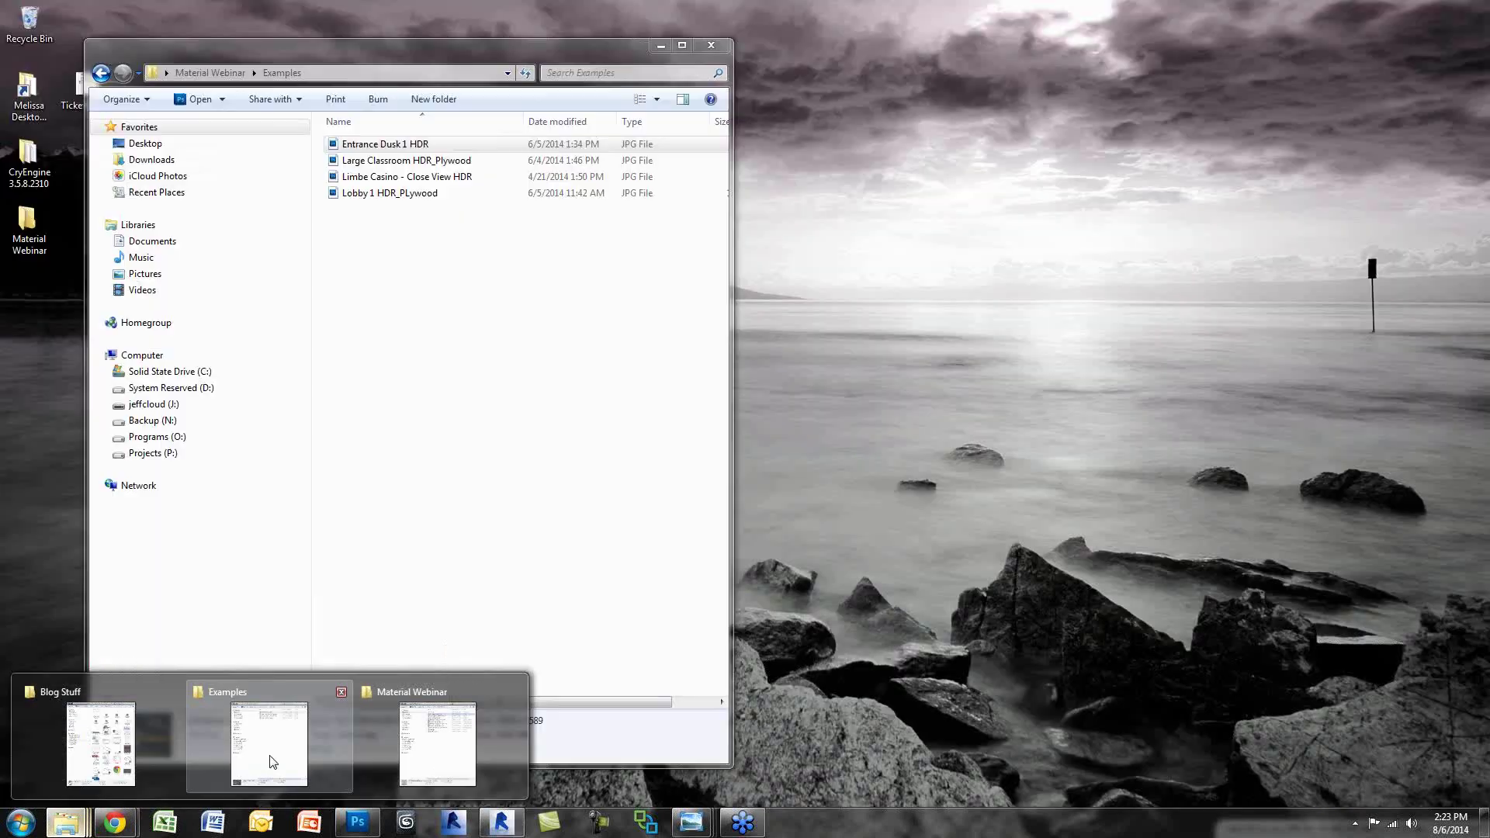
Step: Select one glazed panel of the curtain wall and open its type's Glass material for editing
scroll(868, 489, up, 1)
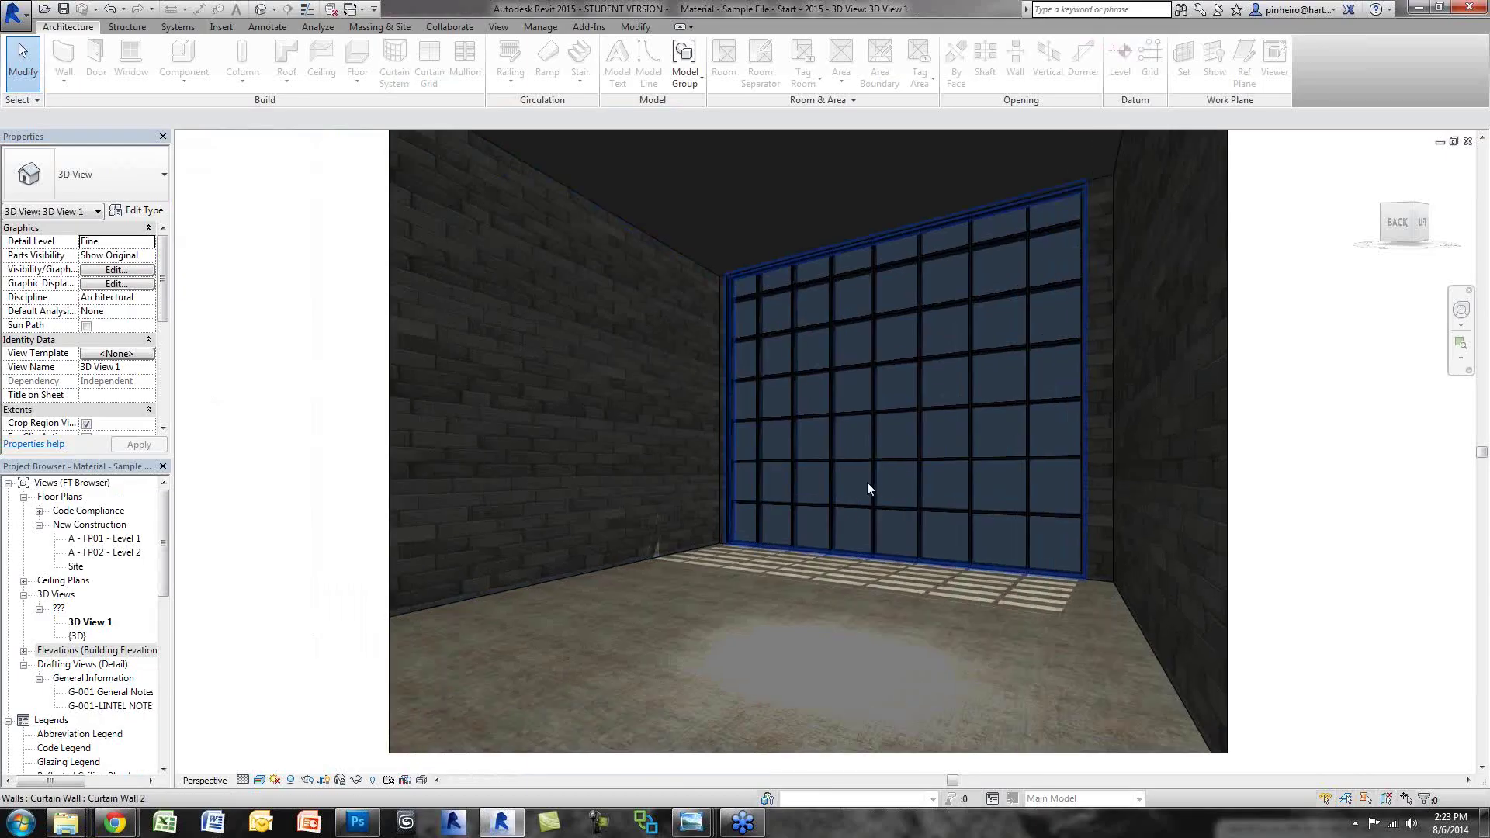
scroll(867, 483, up, 1)
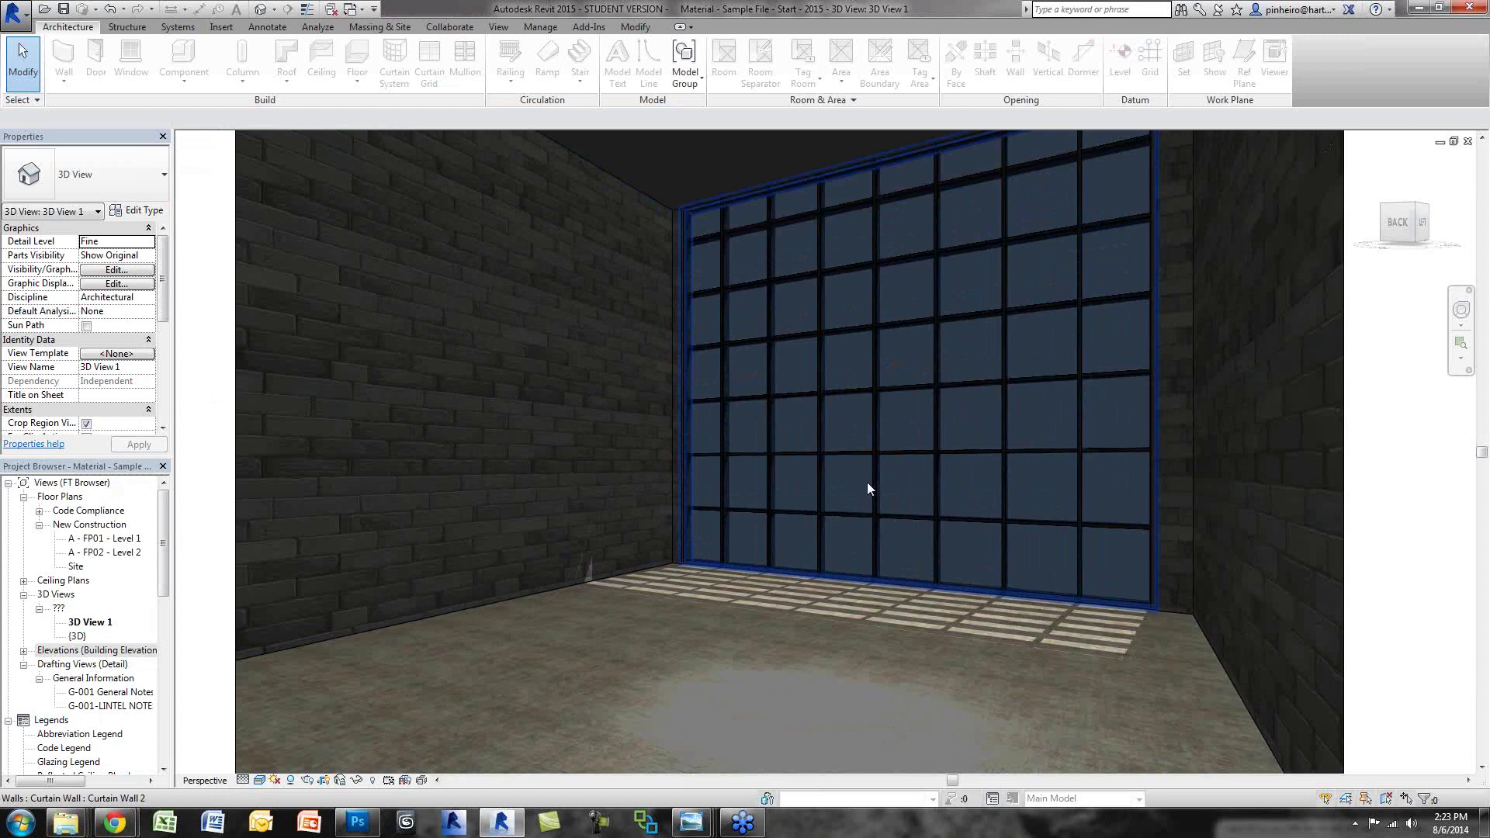
scroll(868, 488, up, 2)
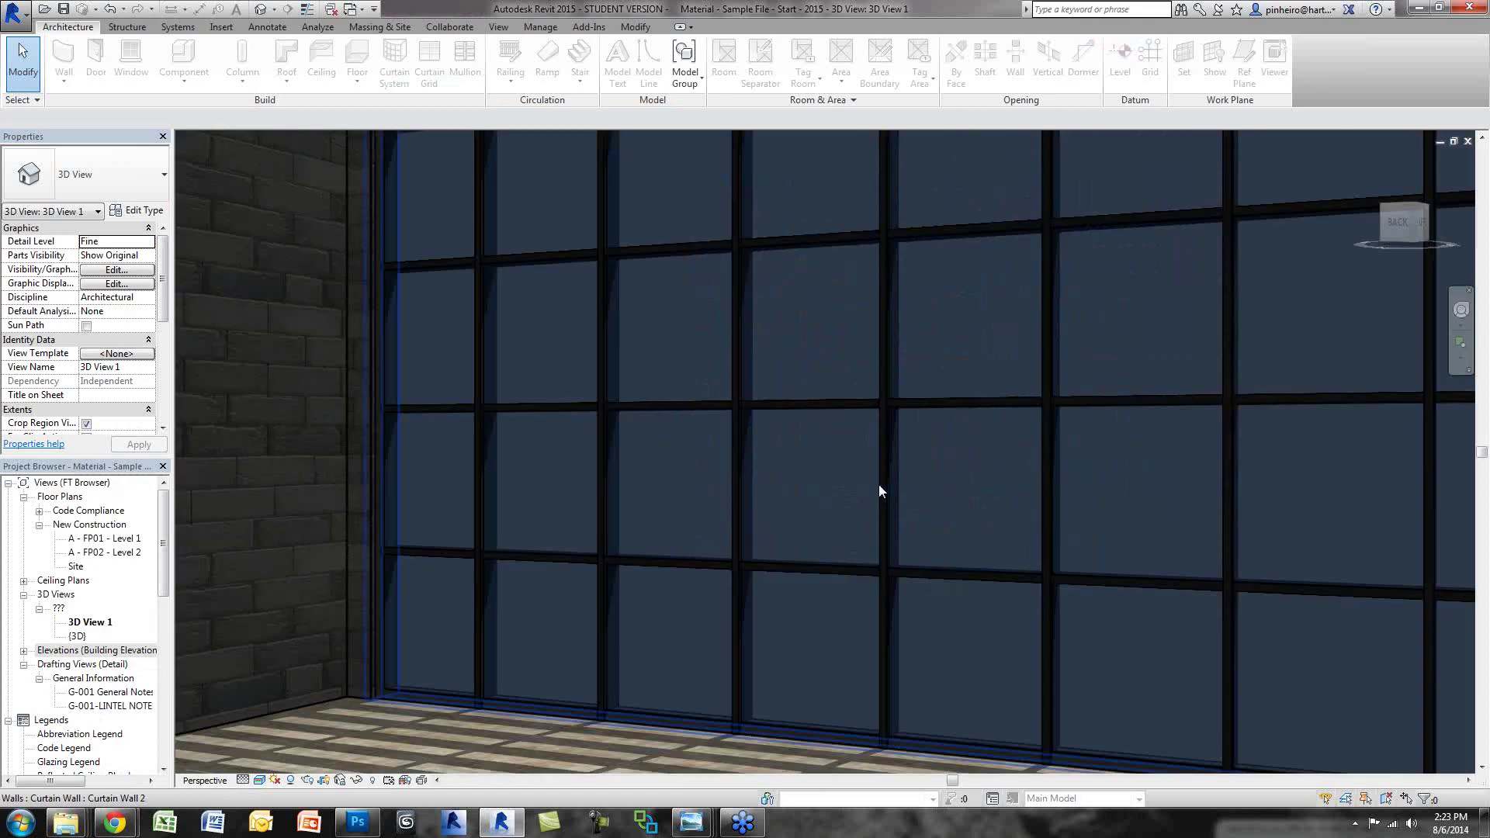
click(815, 560)
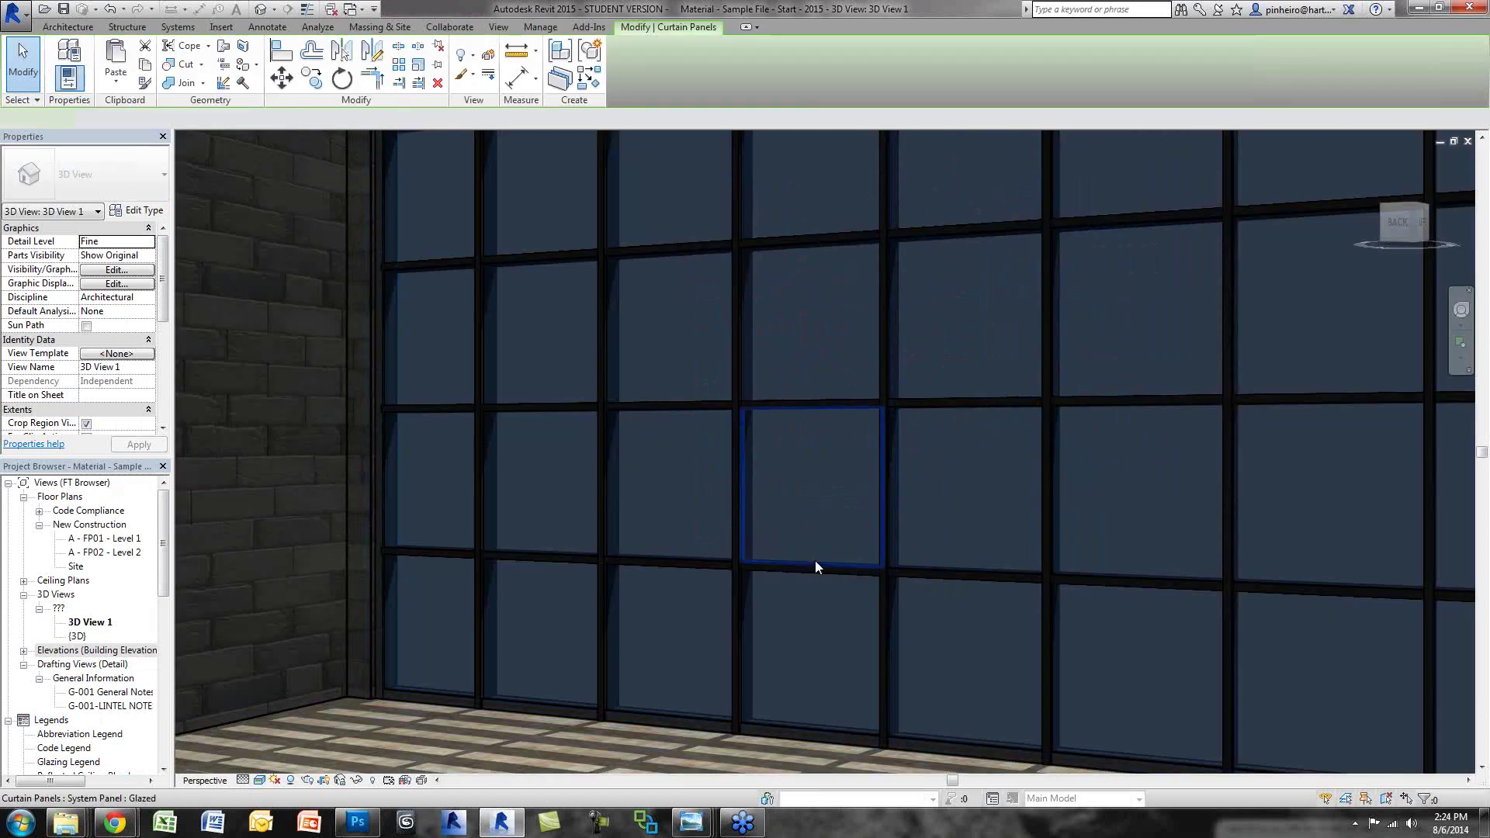
scroll(815, 560, down, 1)
scroll(814, 560, down, 2)
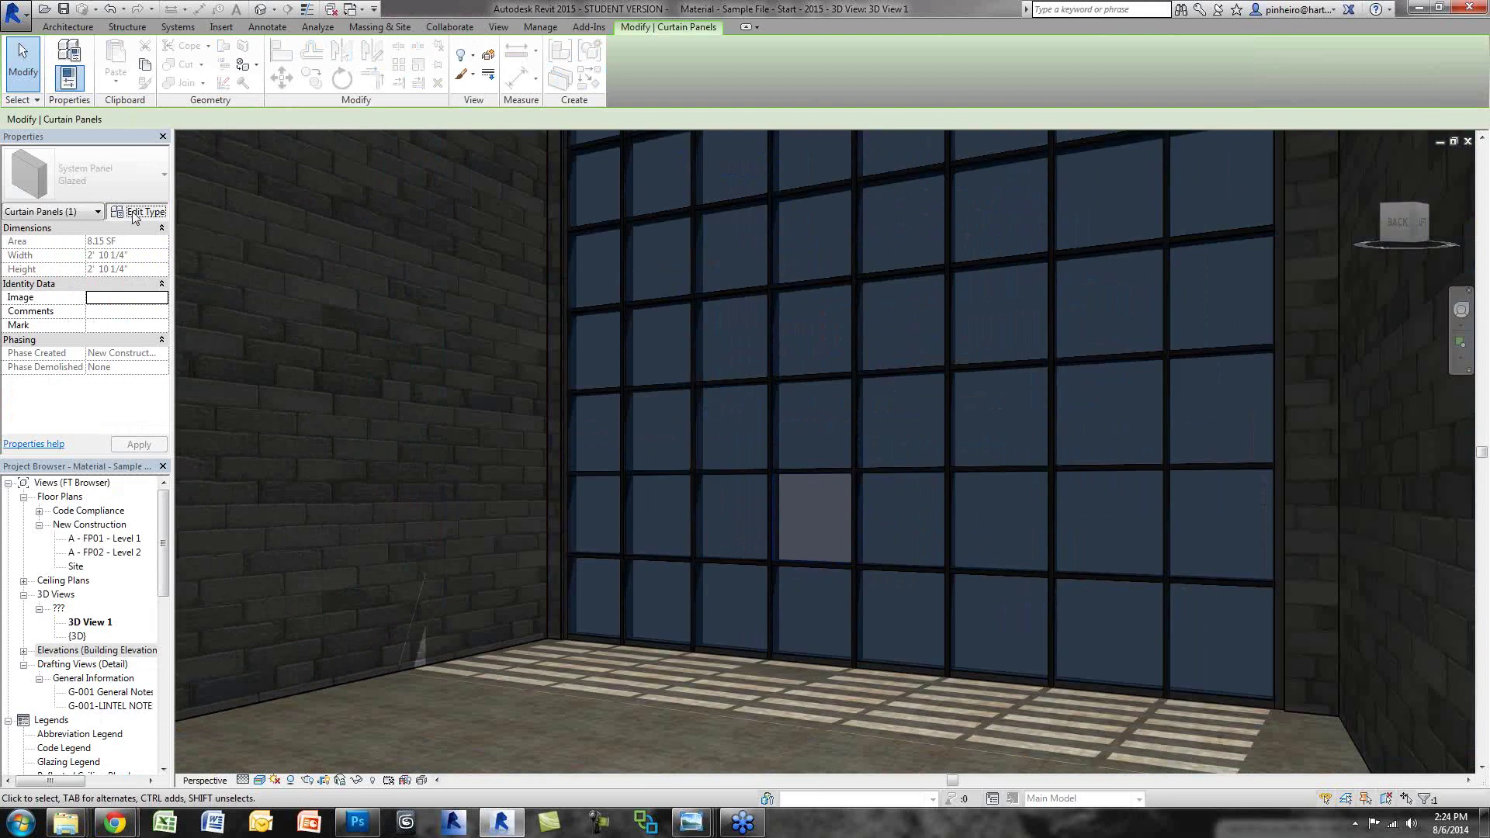
key(t)
key(p)
click(508, 382)
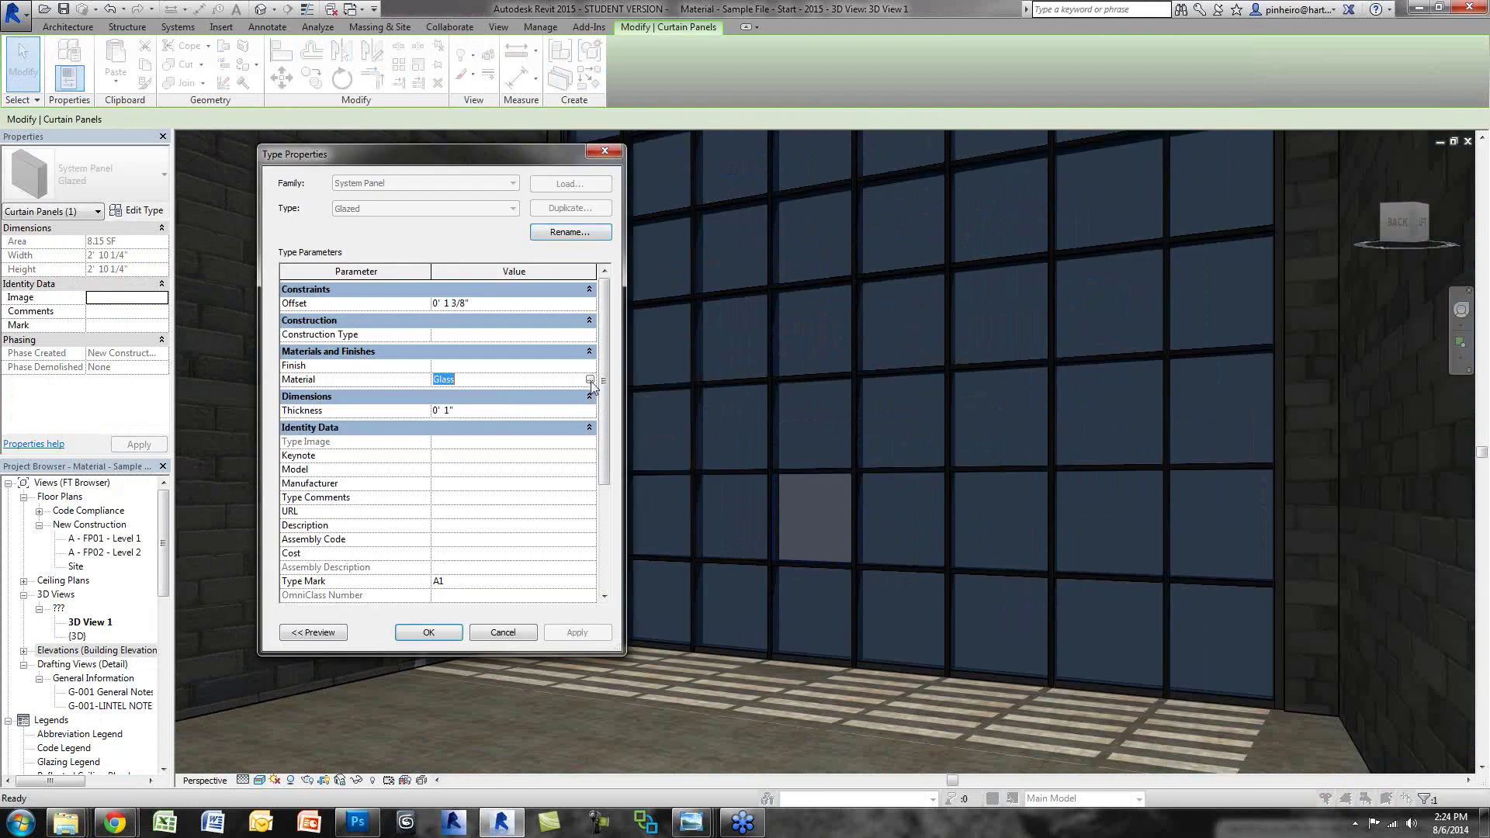
click(589, 380)
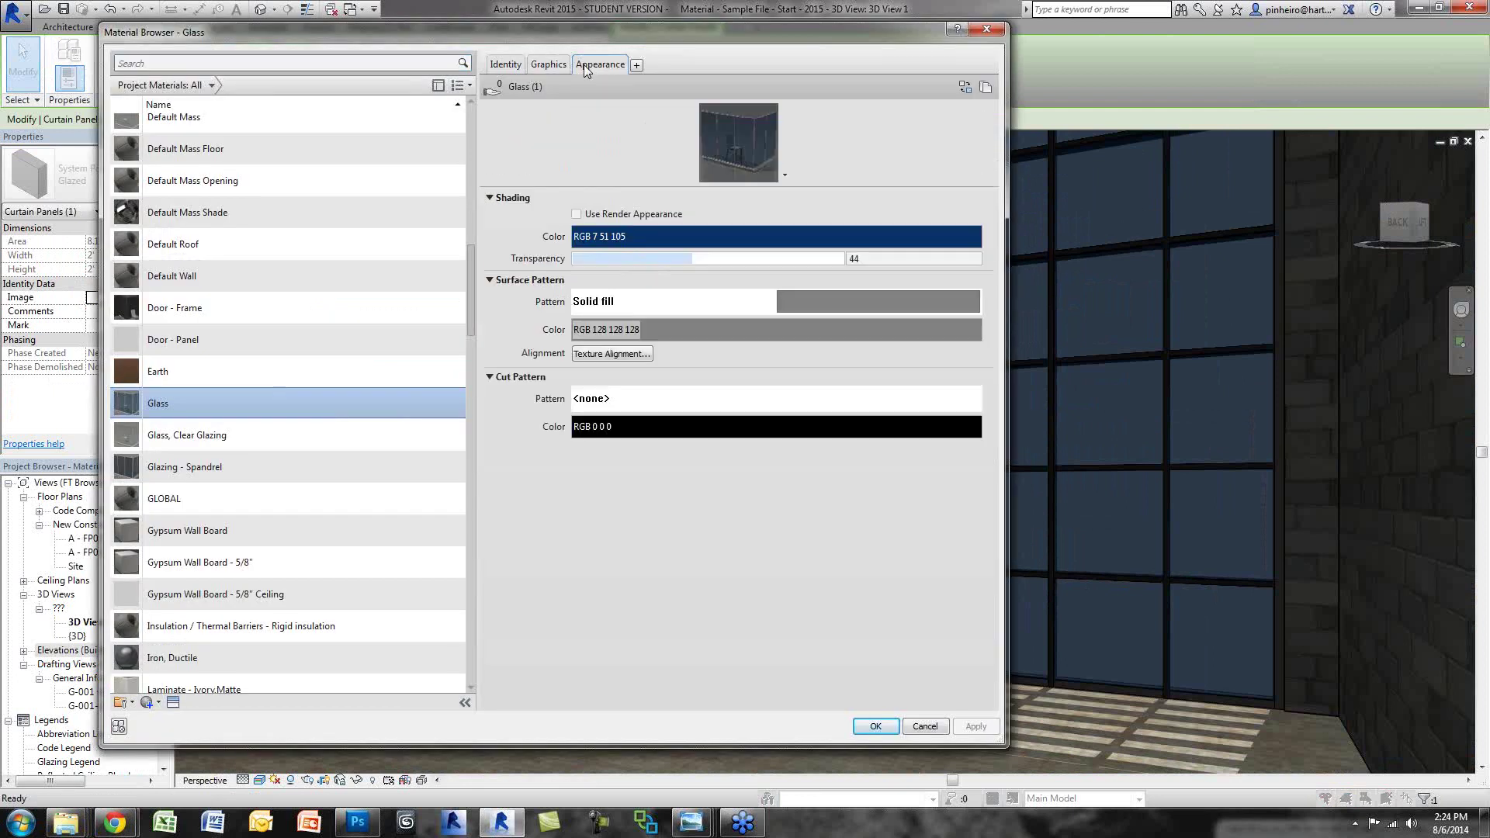
Step: Examine the appearance settings of the Glass material, including its glazing colour, reflectance, sheets of glass and tint options
click(586, 69)
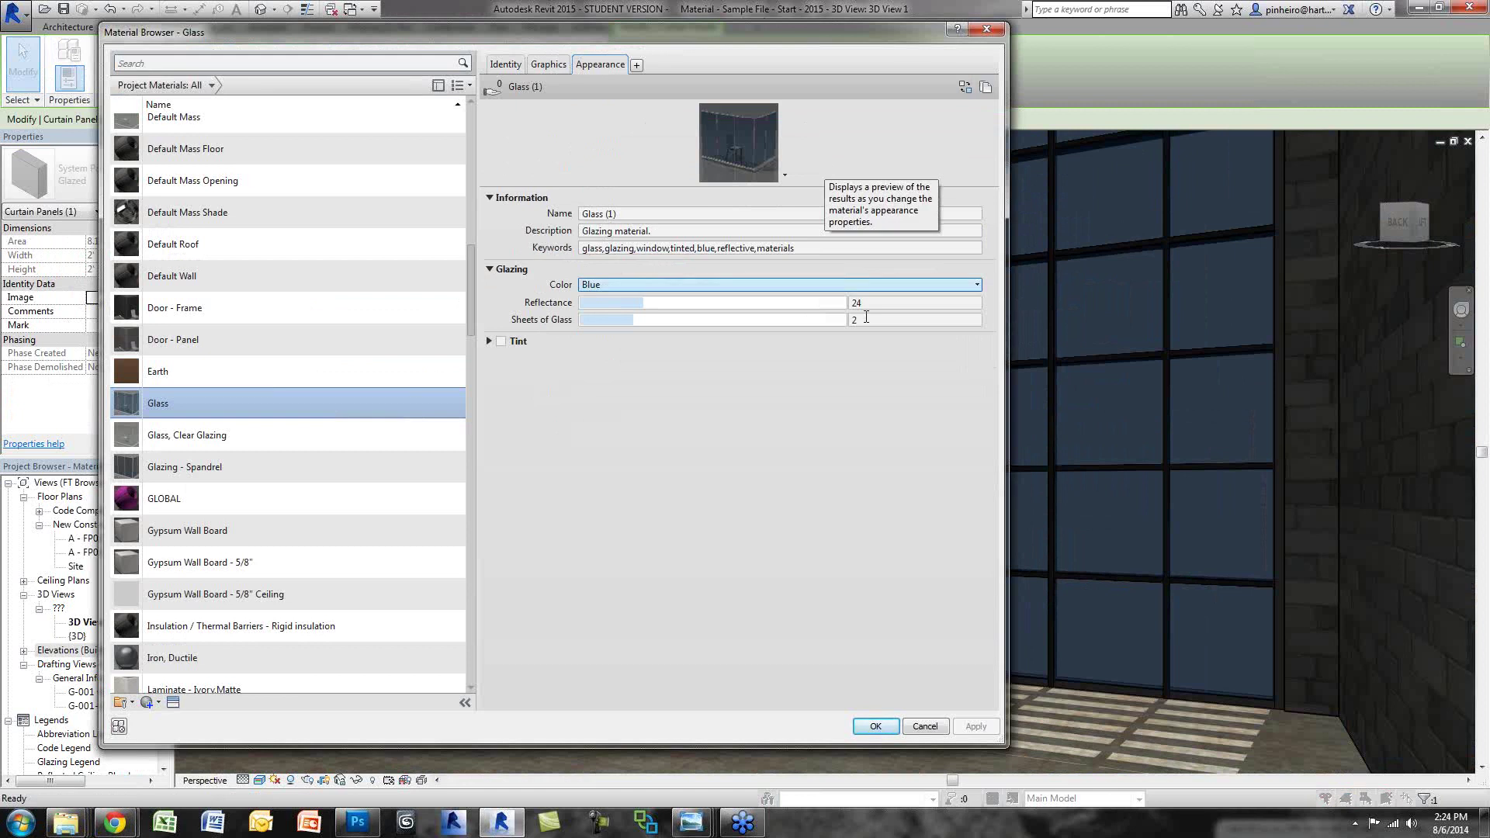
drag(1004, 374, 990, 374)
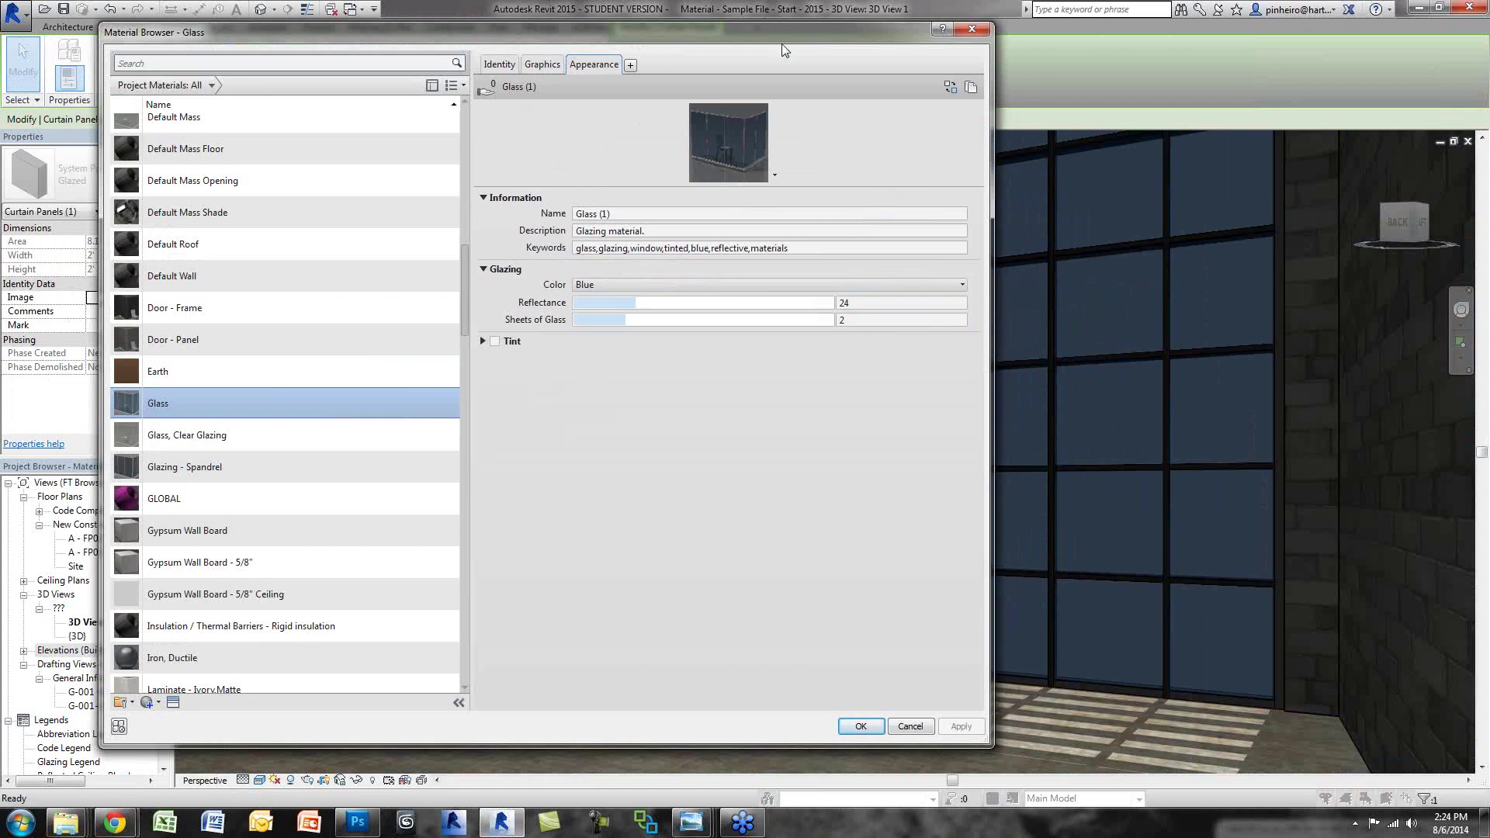
drag(782, 44, 782, 51)
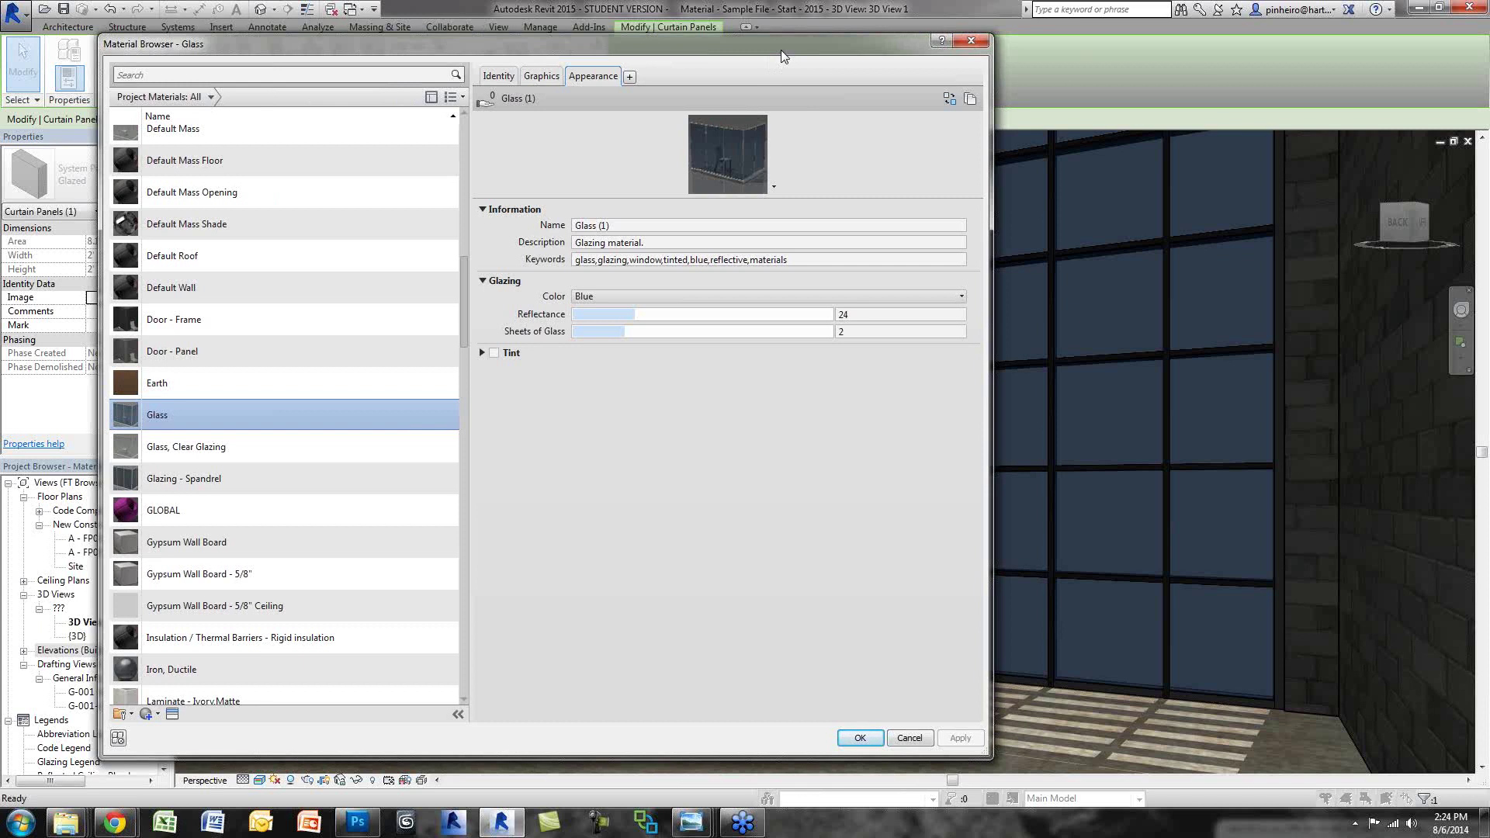
click(482, 353)
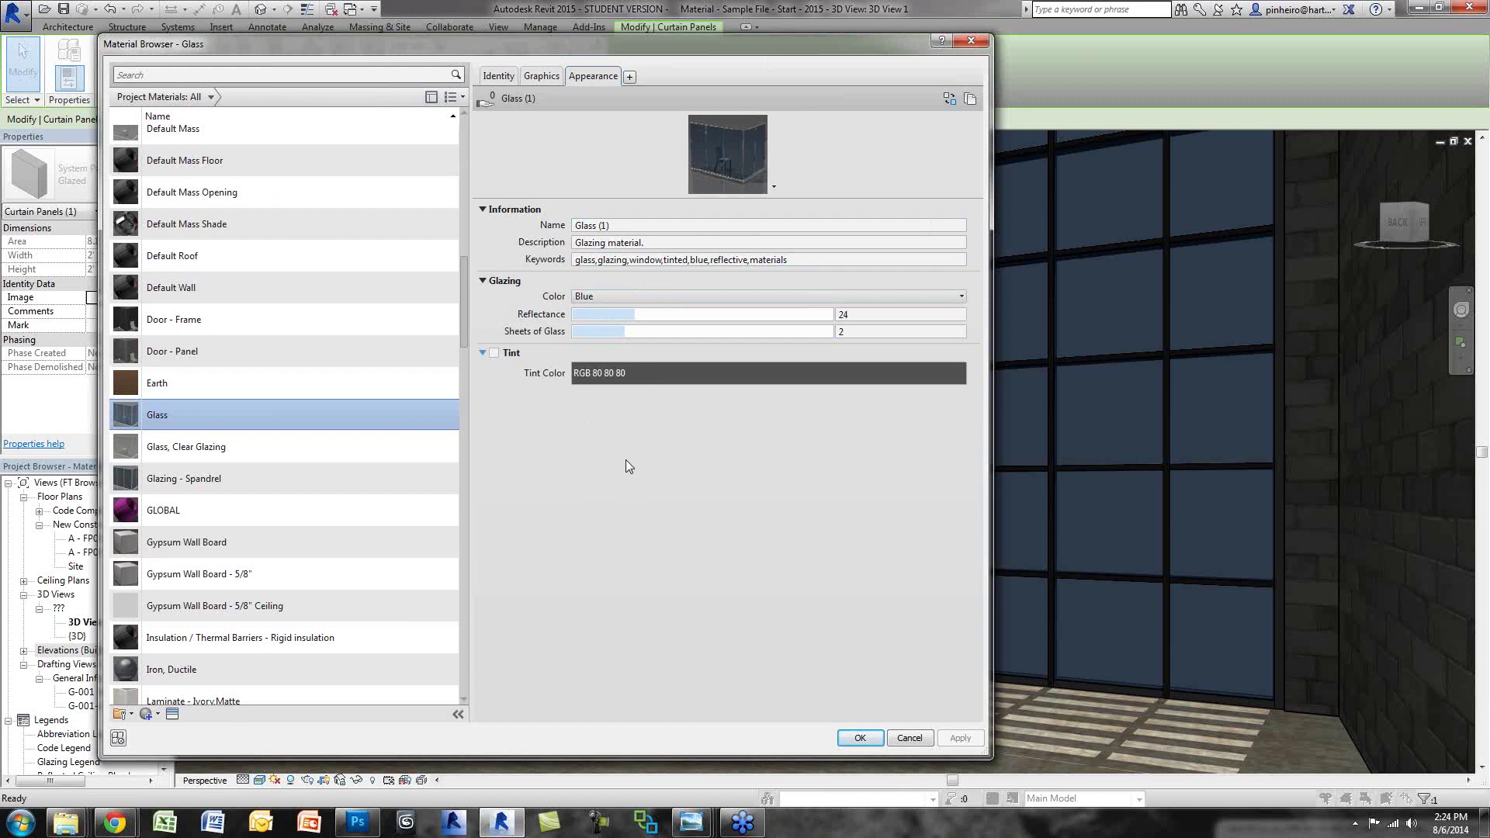
scroll(248, 636, down, 1)
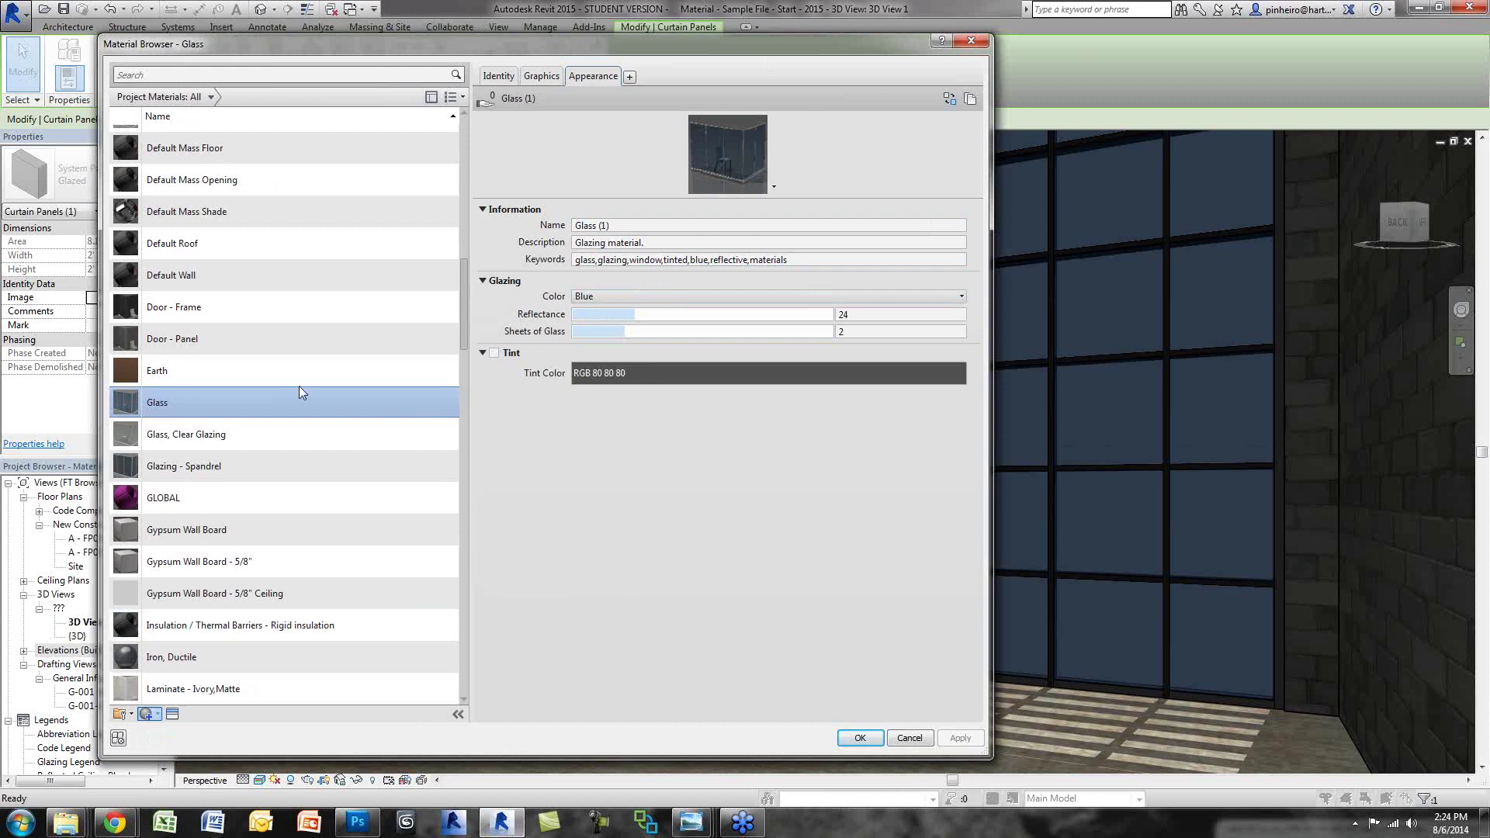
Step: Create a new default material, and search the project materials for "glass" to select the existing Glass material
click(118, 714)
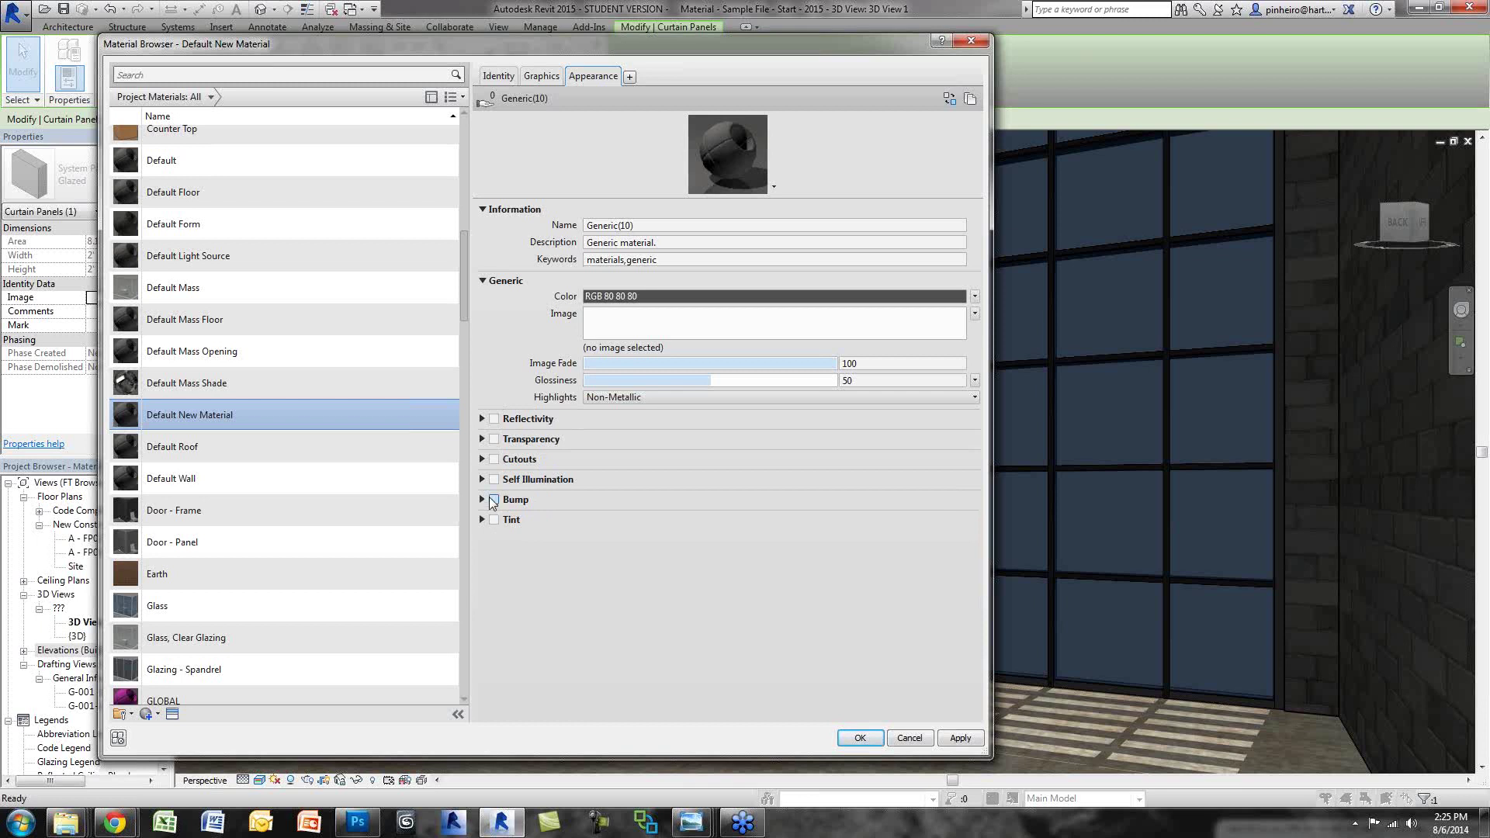
scroll(296, 696, up, 1)
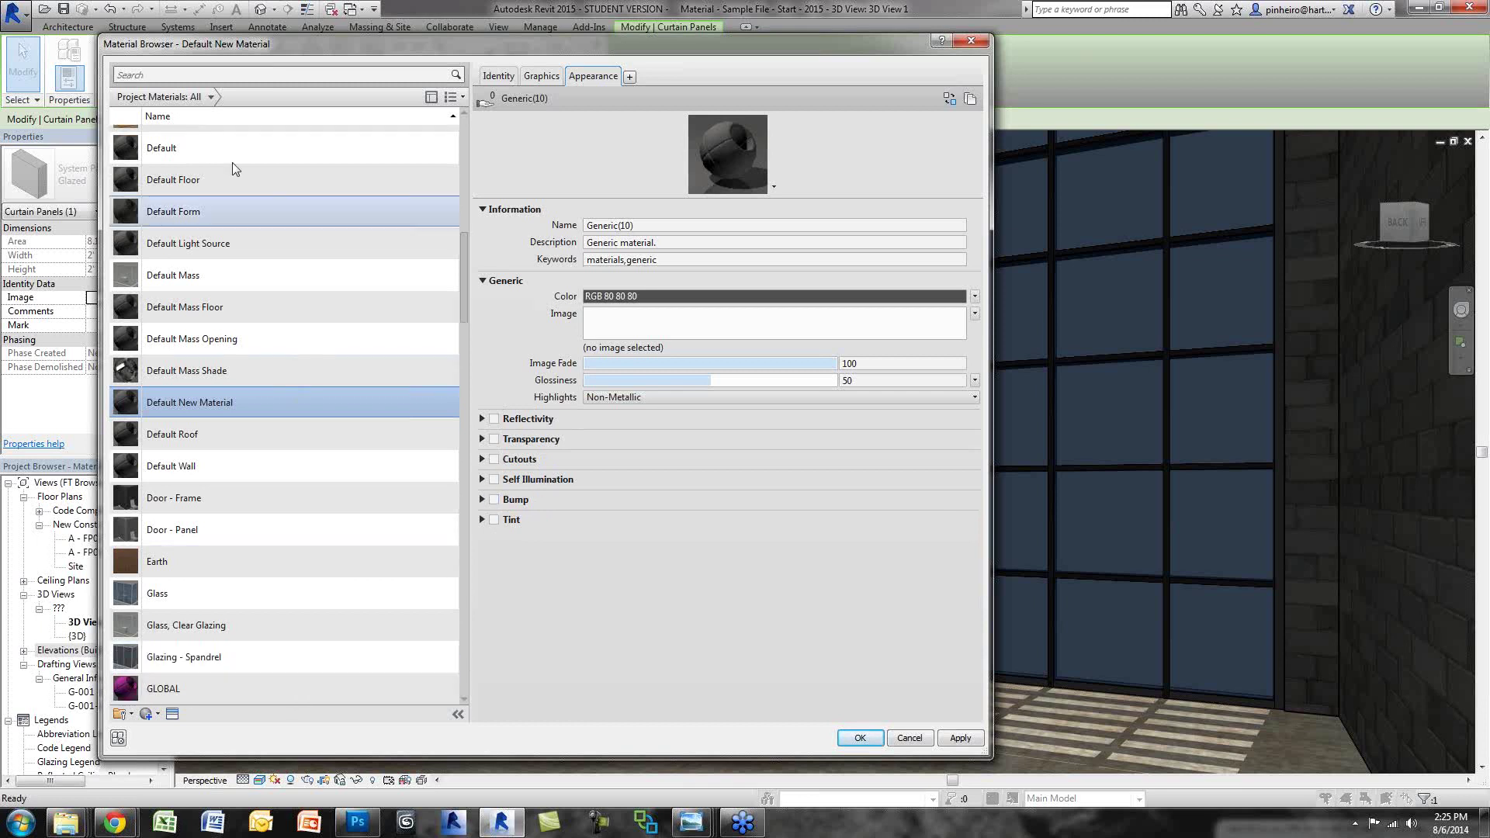
click(189, 78)
text(glass)
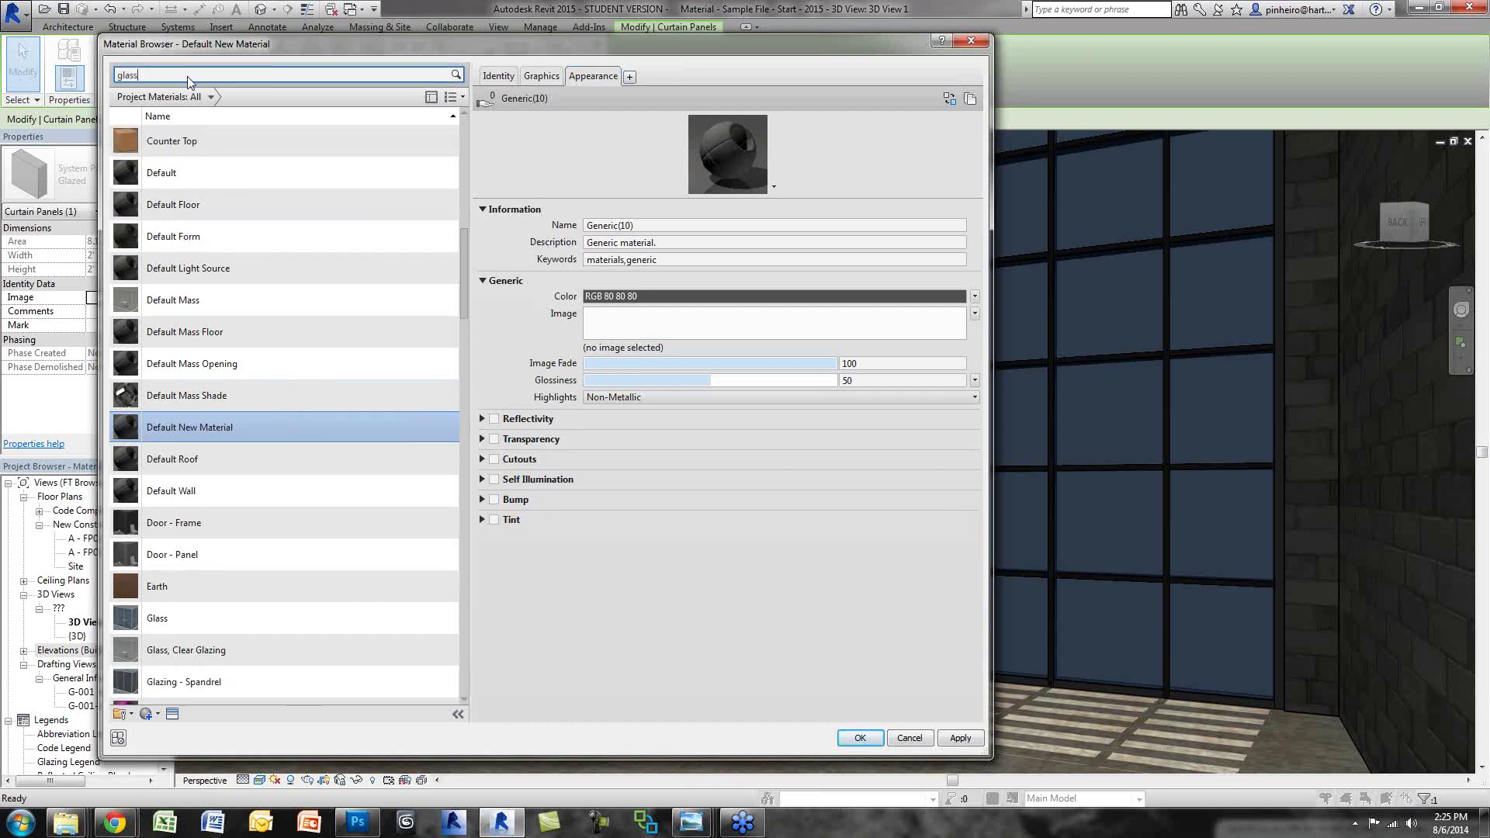
click(217, 249)
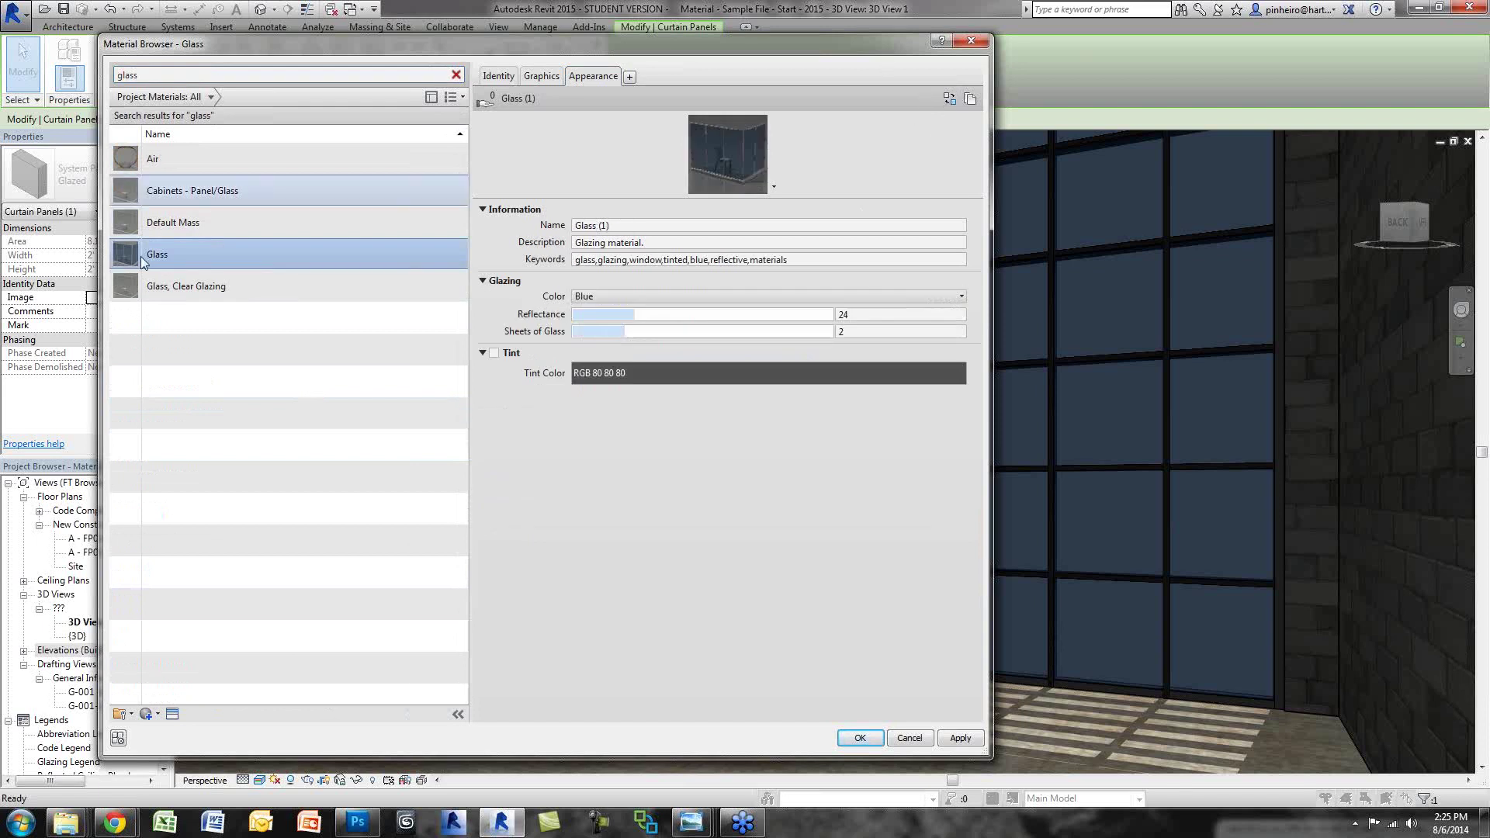
Step: Browse the asset library's Glass, Glass/Glazing and Masonry/Stone categories for a replacement appearance for the Glass material
click(950, 98)
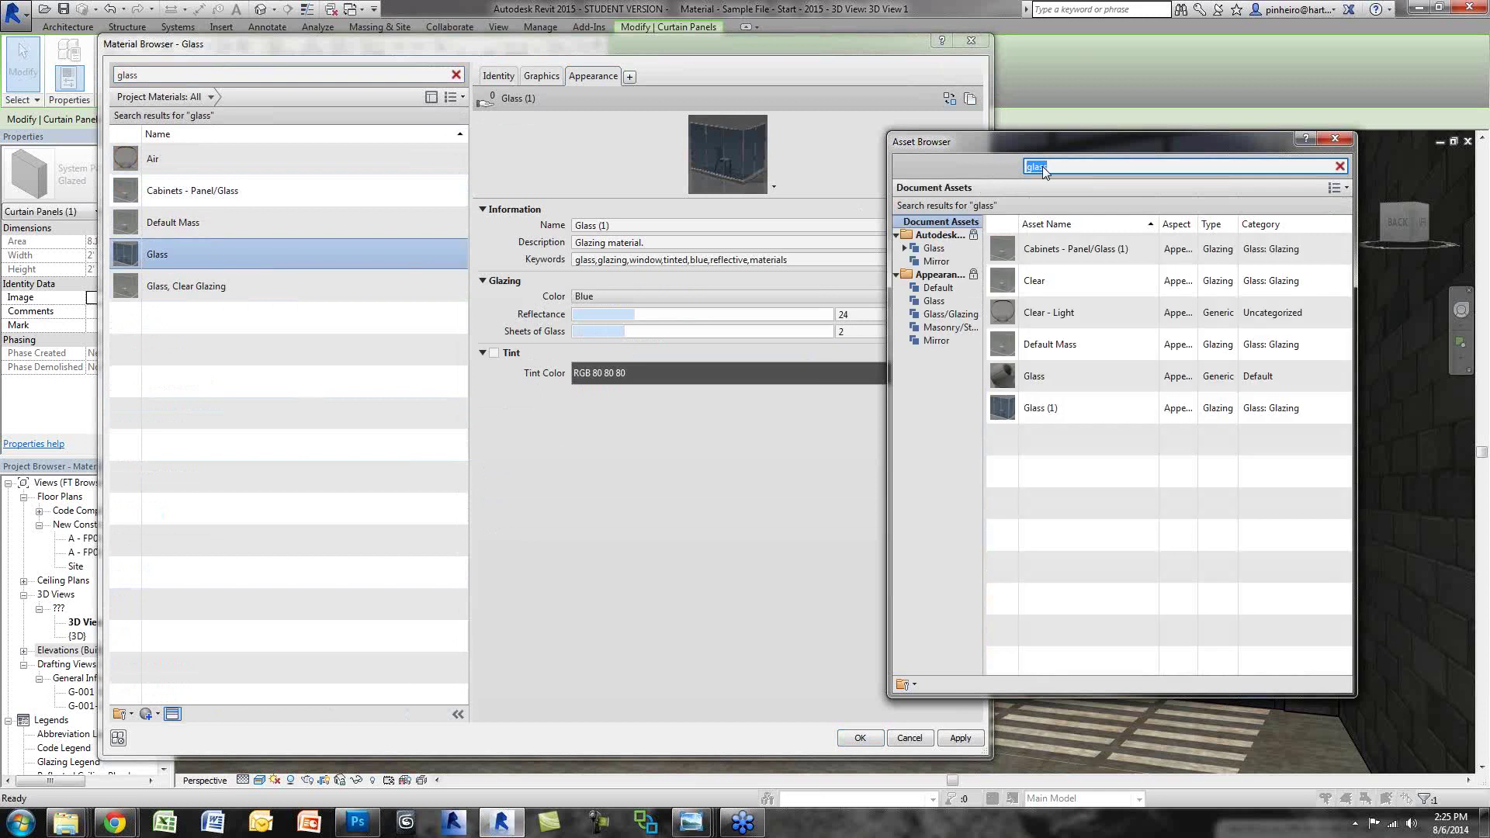
click(934, 302)
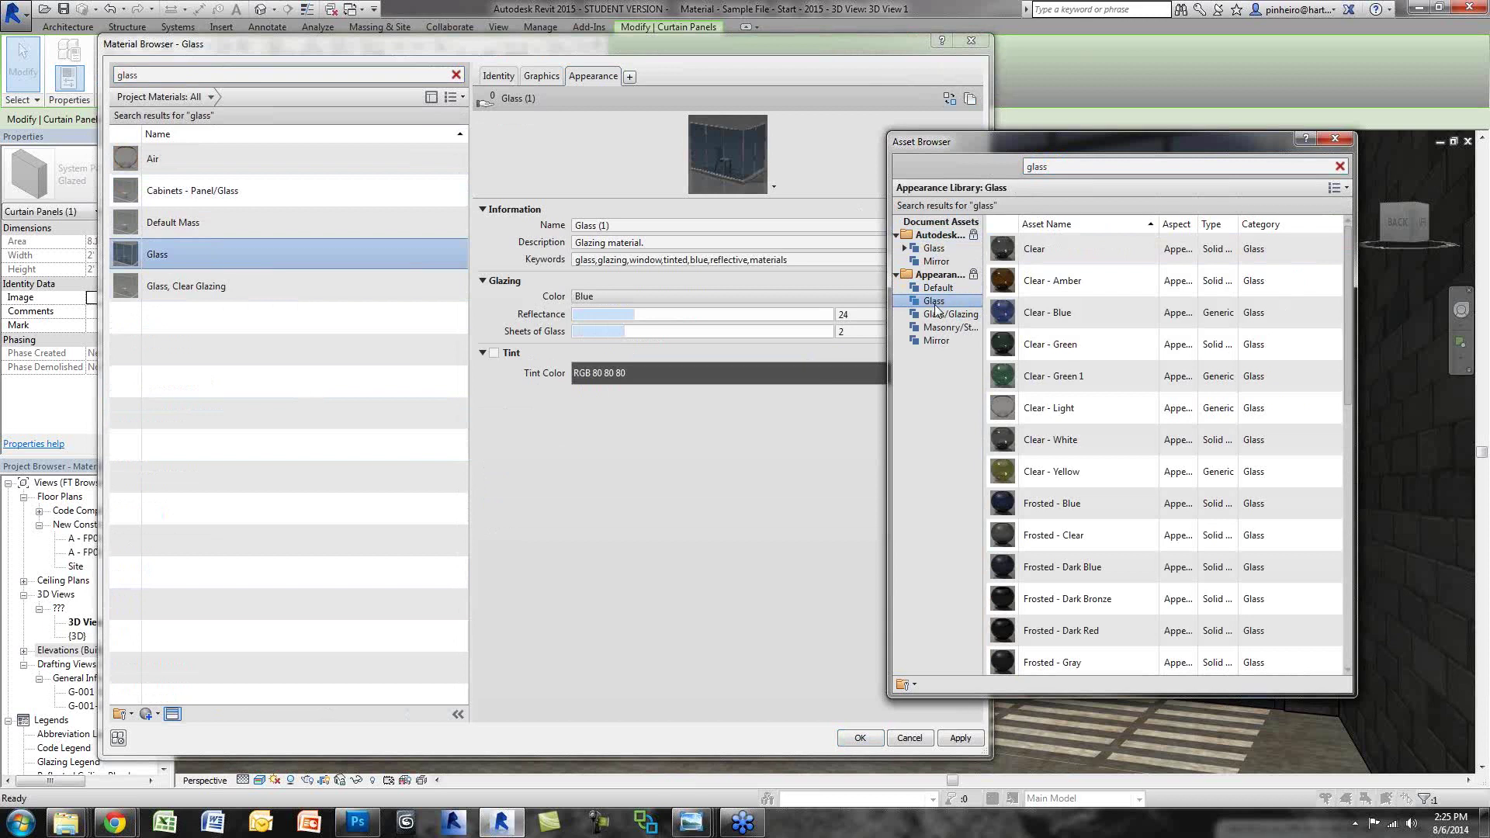
scroll(1311, 376, down, 8)
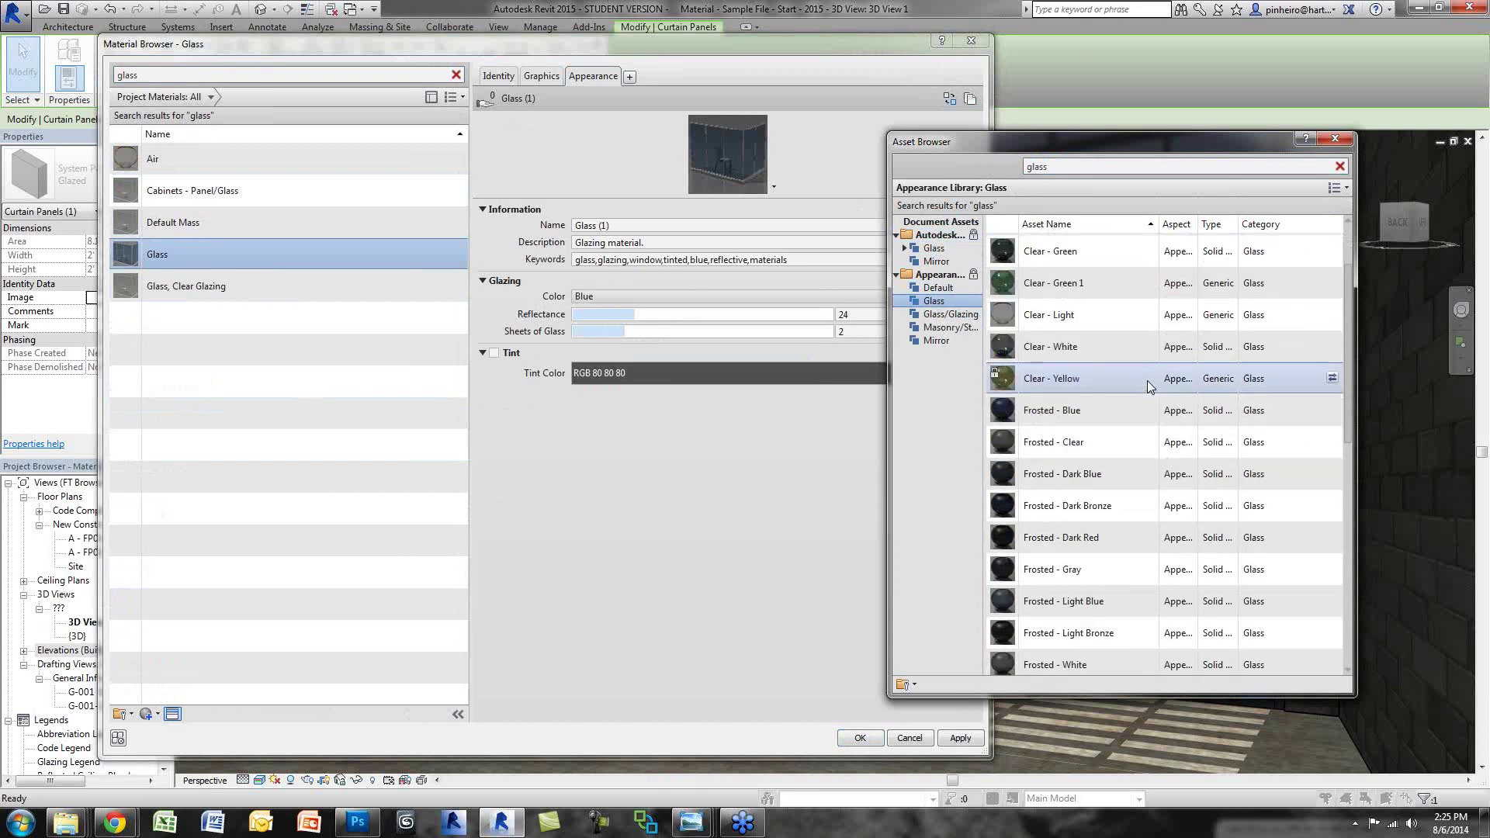
scroll(1278, 399, up, 6)
click(947, 323)
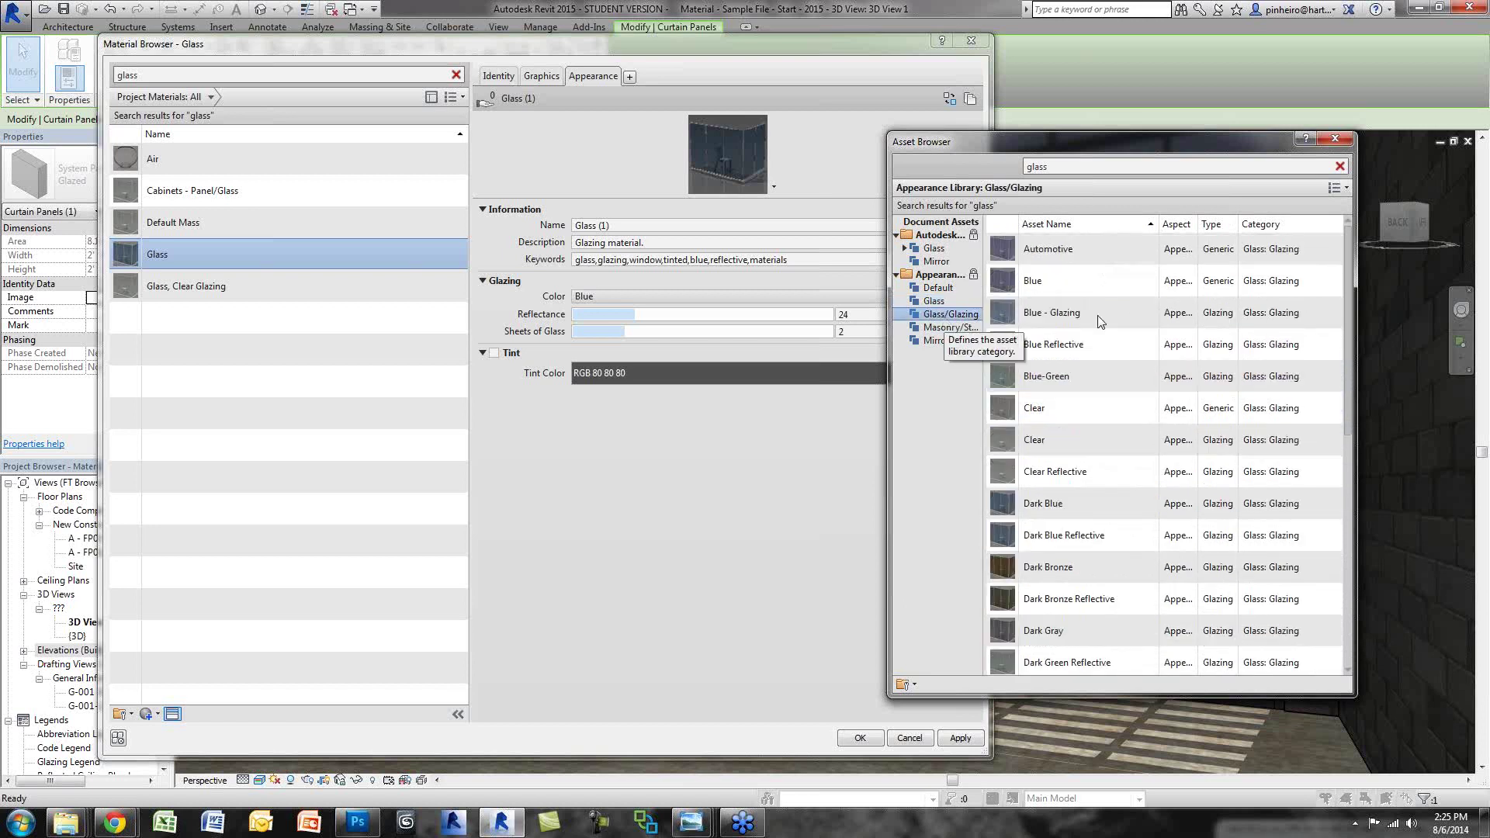
scroll(1195, 329, down, 4)
scroll(1194, 329, up, 3)
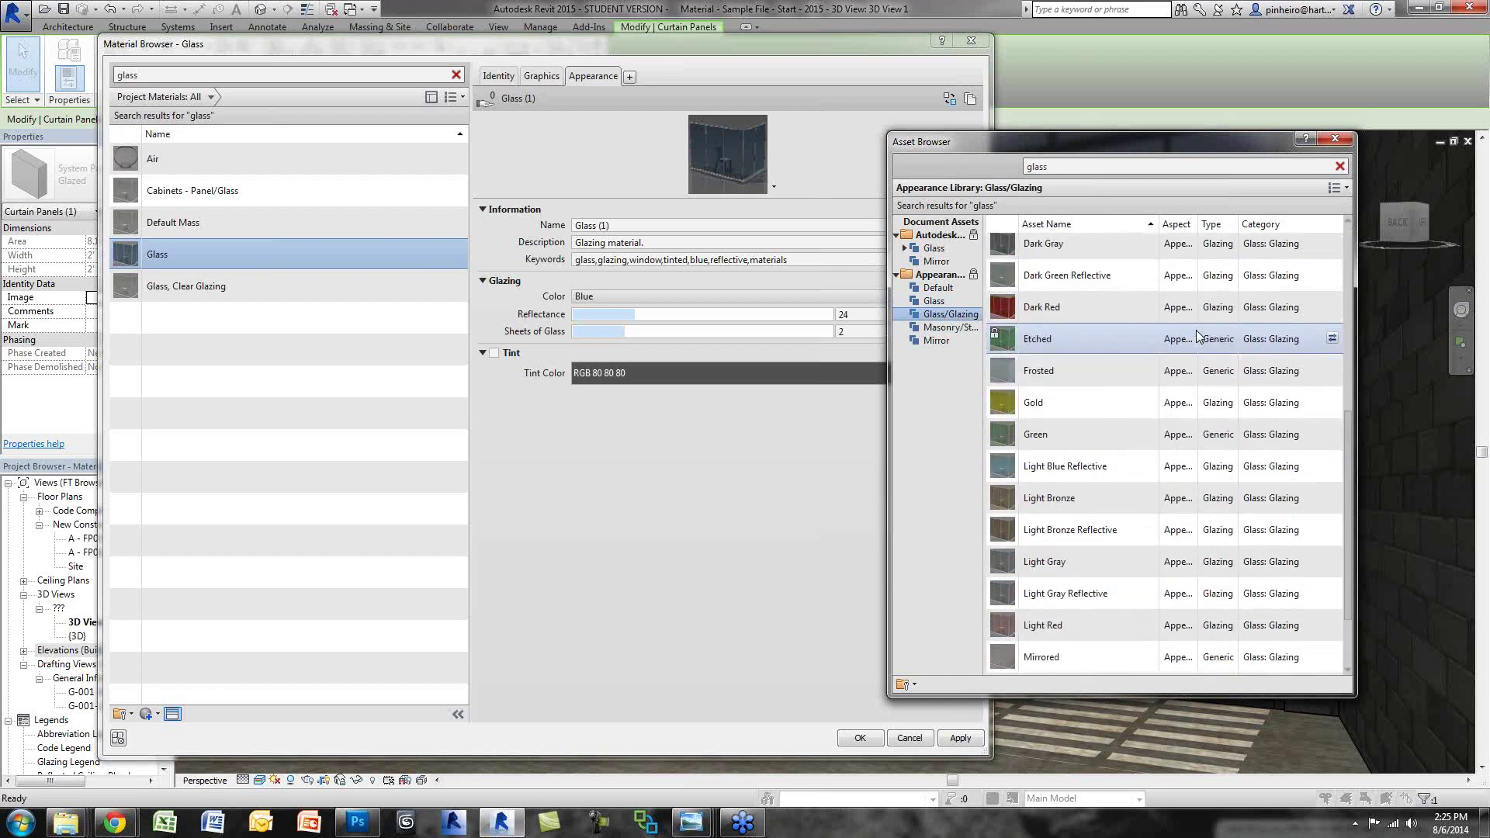
click(937, 327)
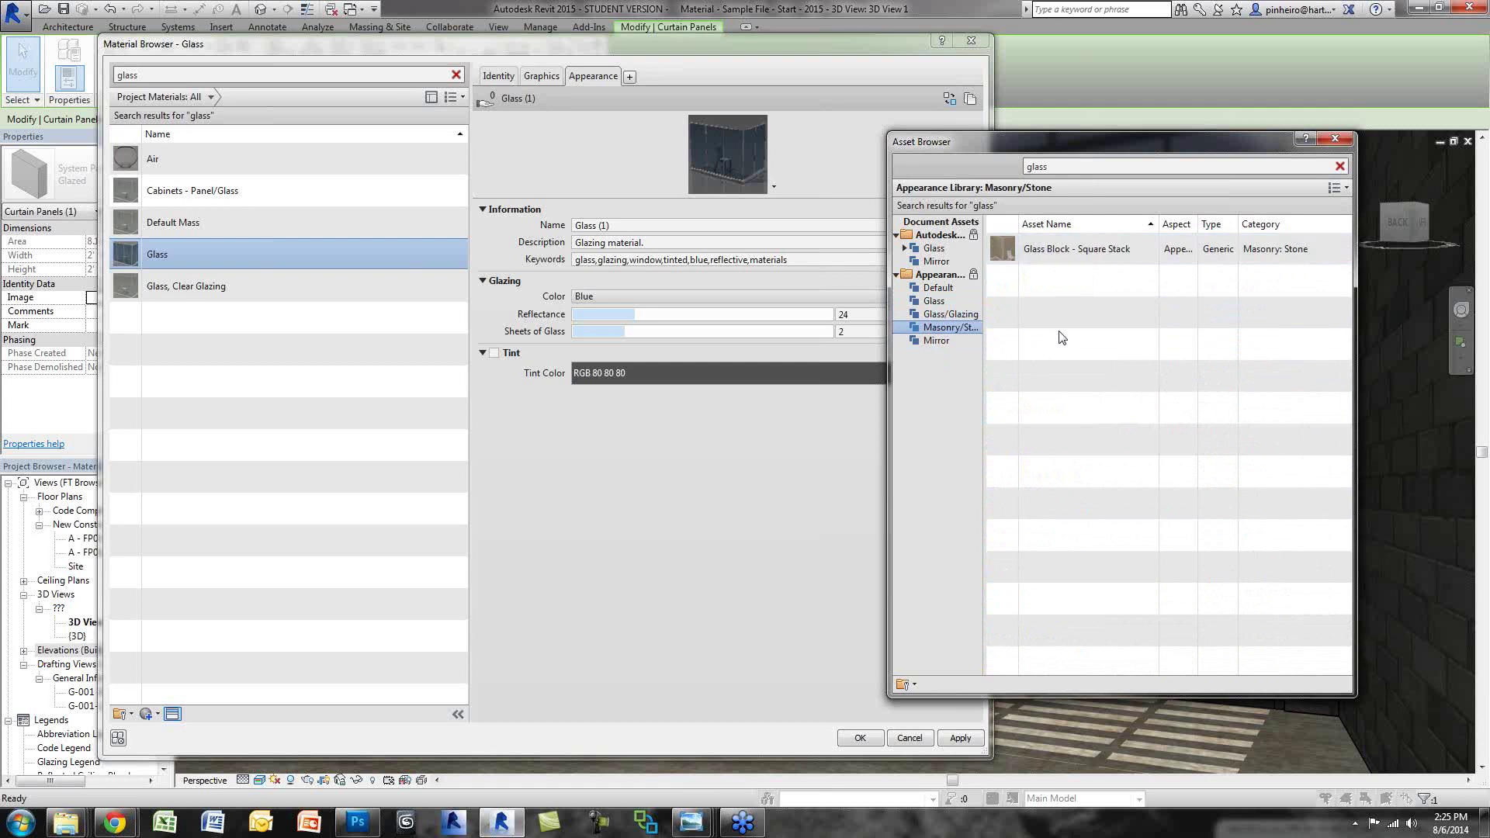
Step: Search the appearance assets for "glass block" and replace the Glass material's appearance with the Glass Block asset
click(1068, 168)
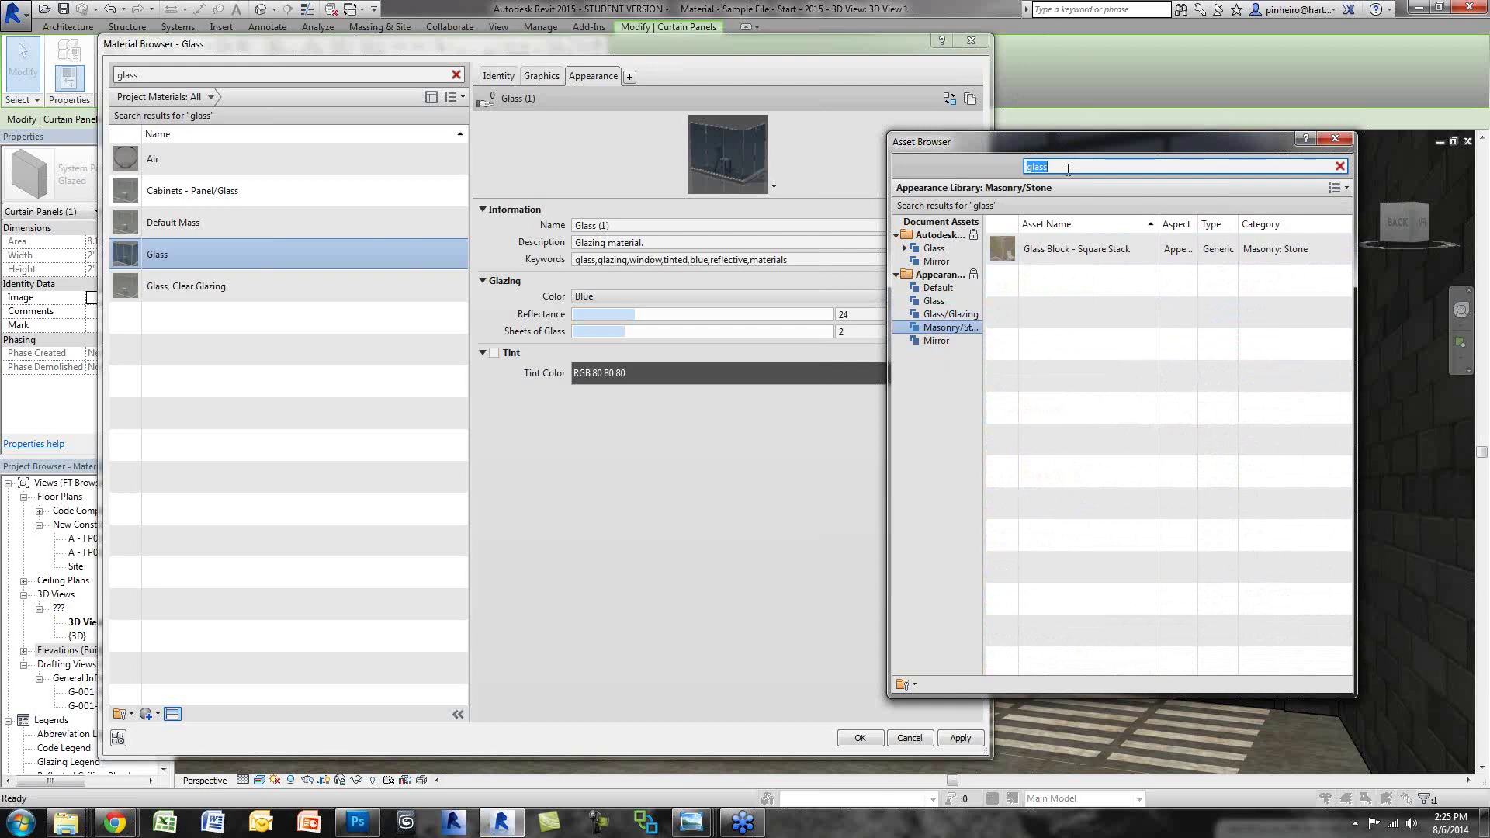
text(glass block)
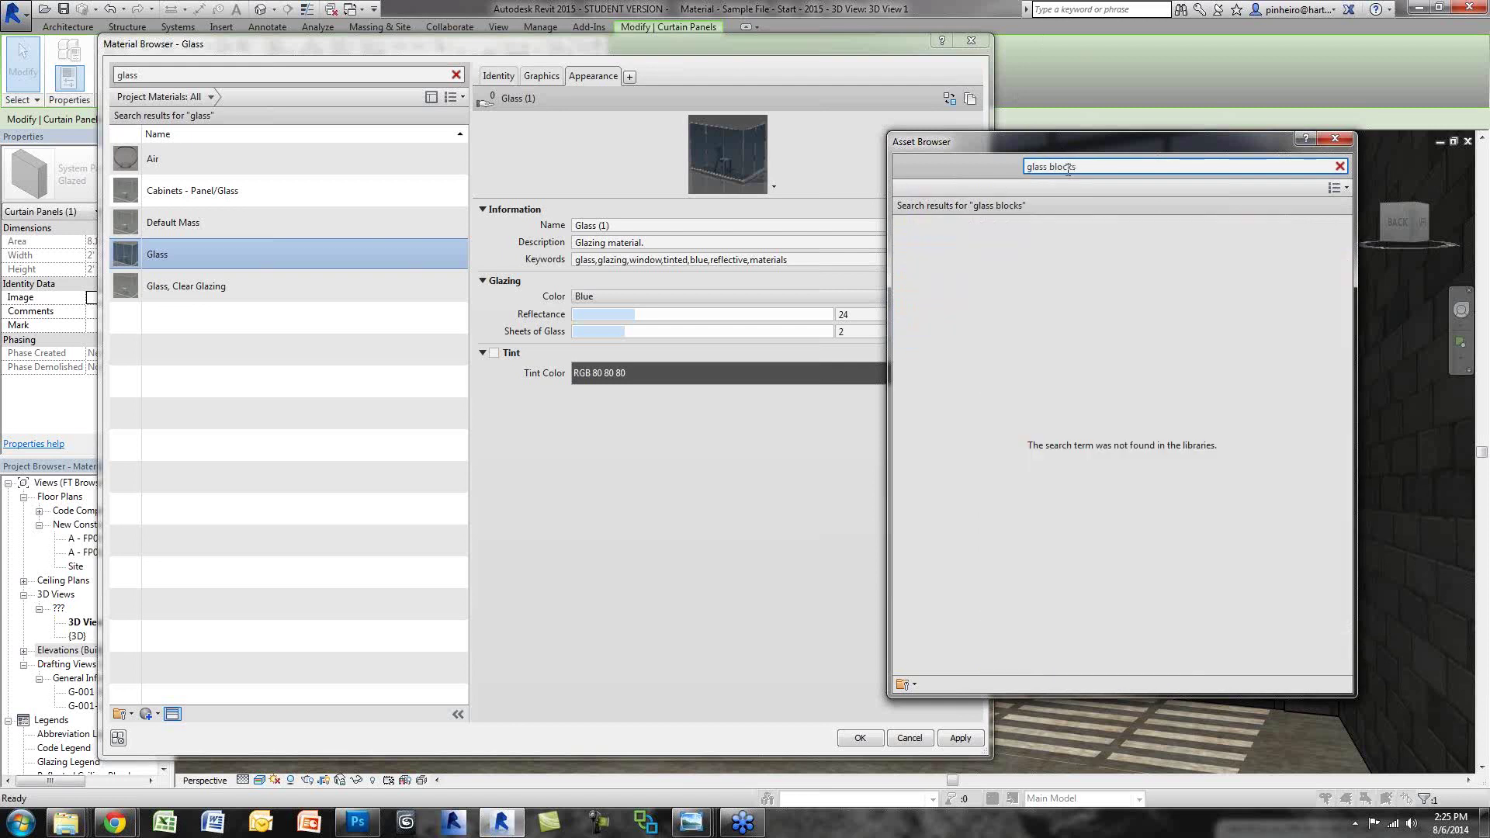
key(BackSpace)
triple_click(1068, 168)
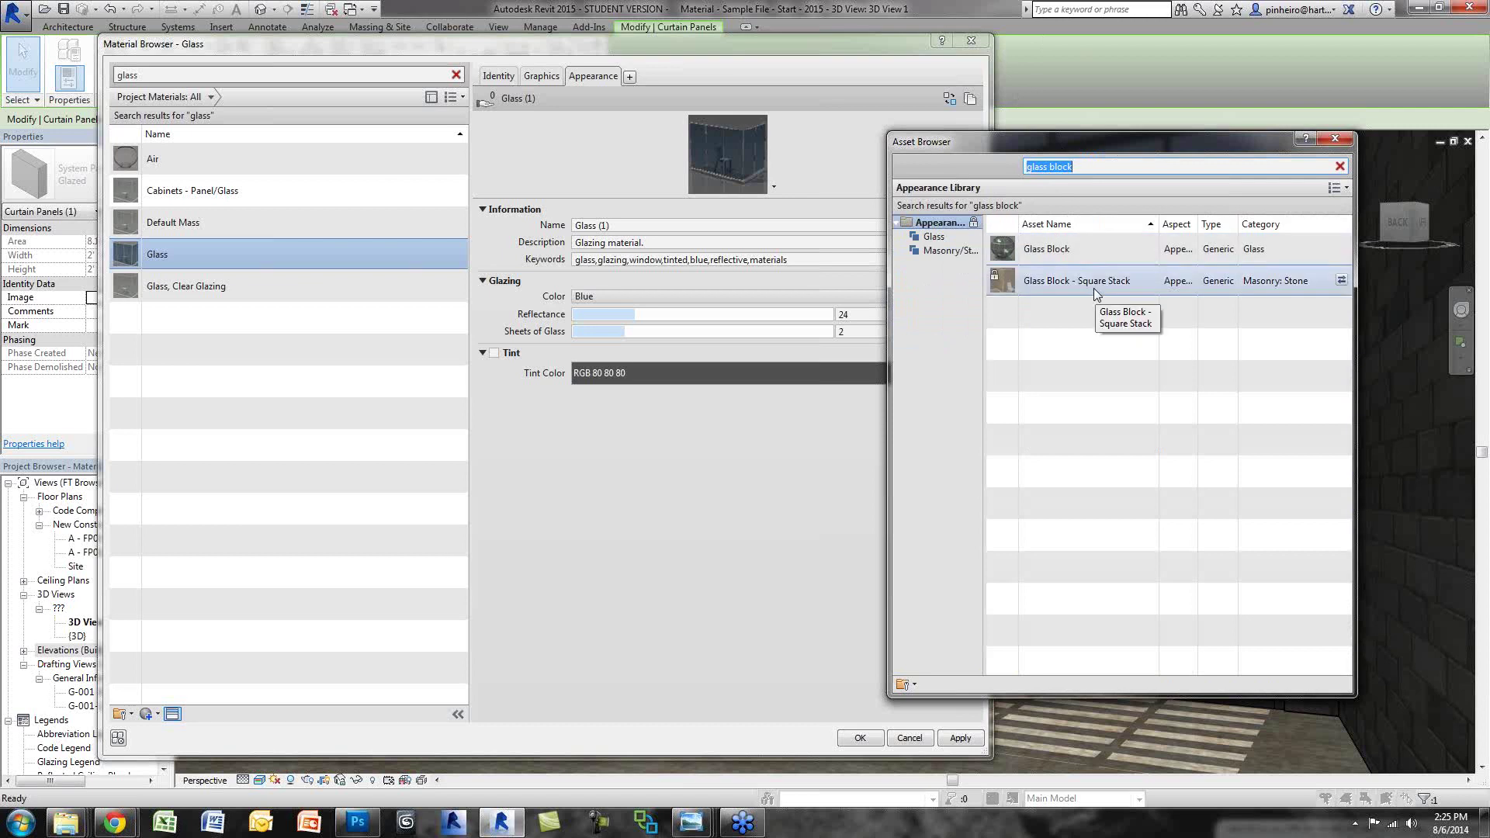
click(1100, 254)
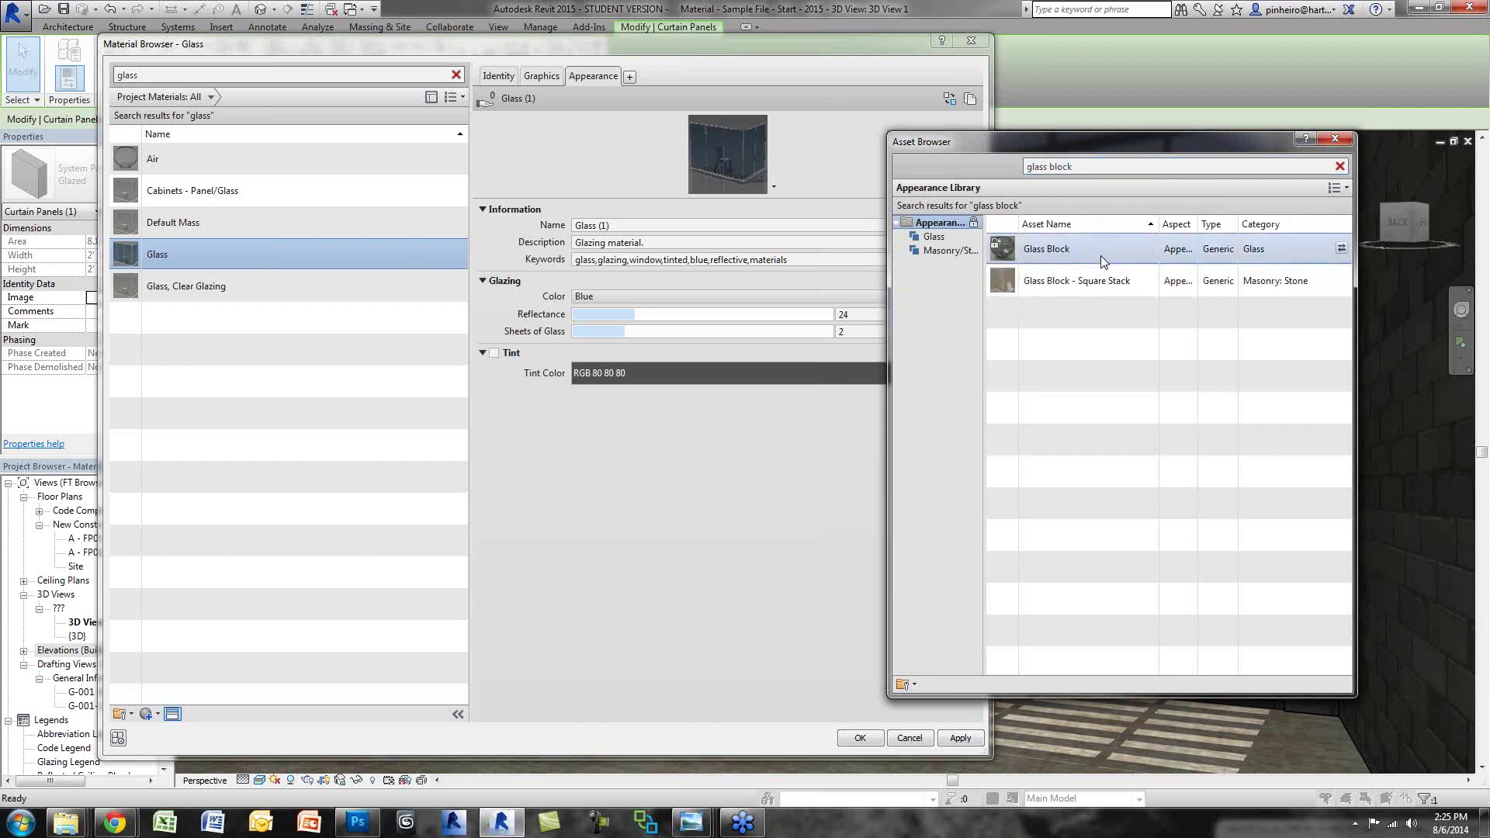
click(1341, 249)
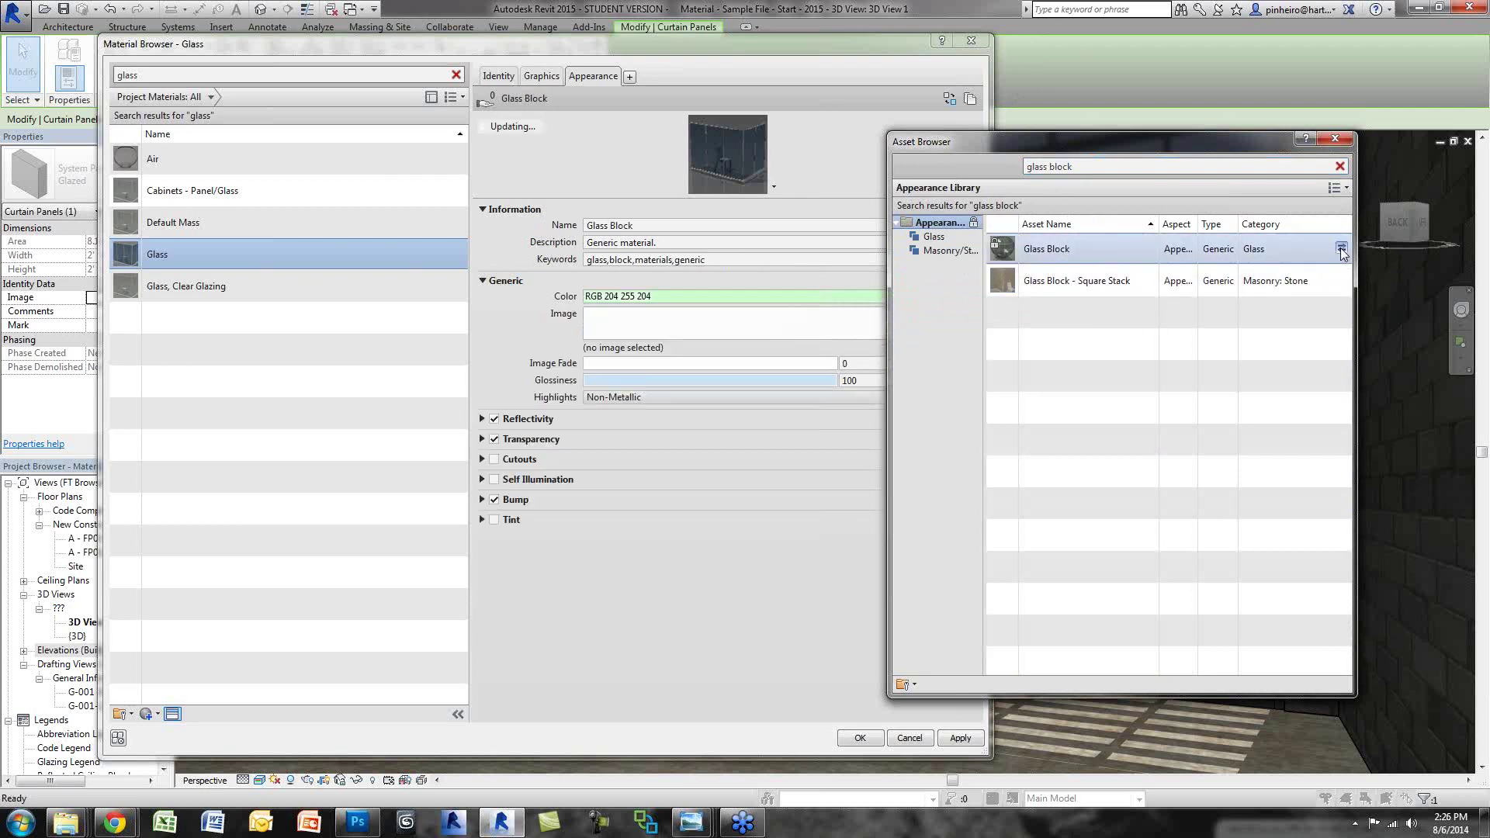
click(1336, 139)
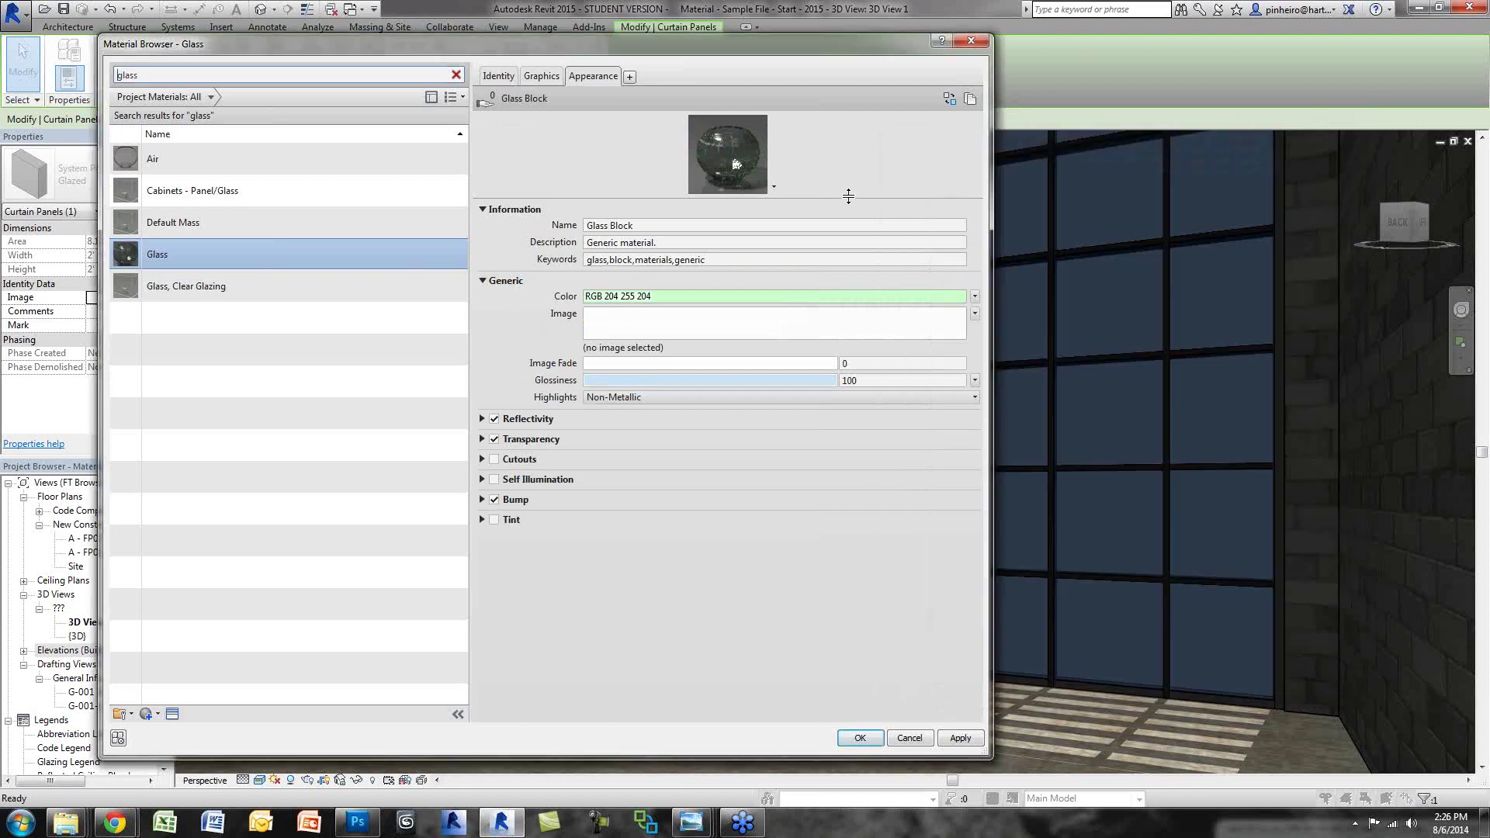
Step: Enlarge the material preview, duplicate the Glass Block appearance asset and name the copy "Glass with Bump"
drag(848, 197, 849, 435)
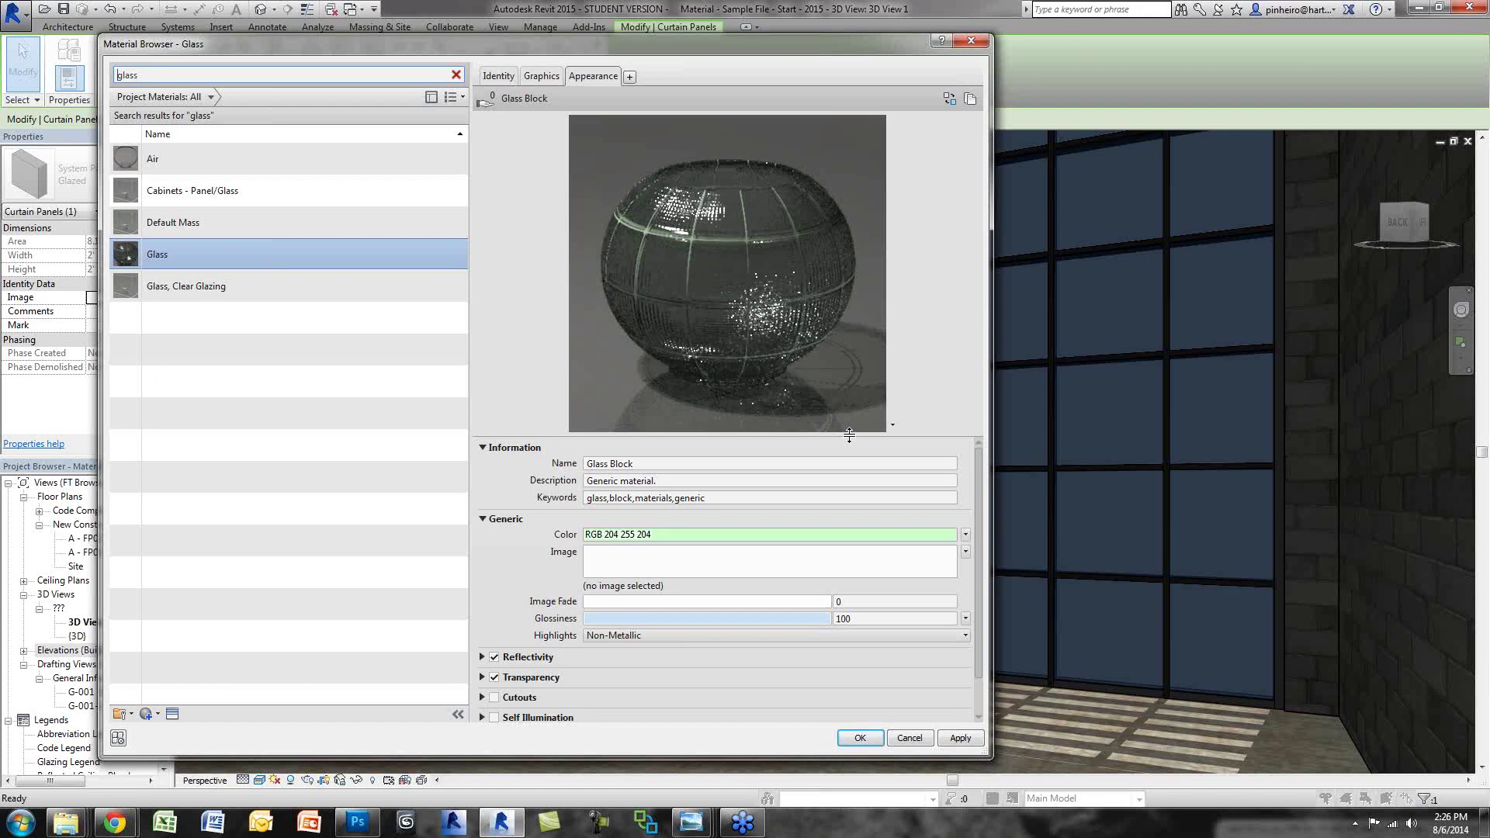
drag(848, 435, 891, 295)
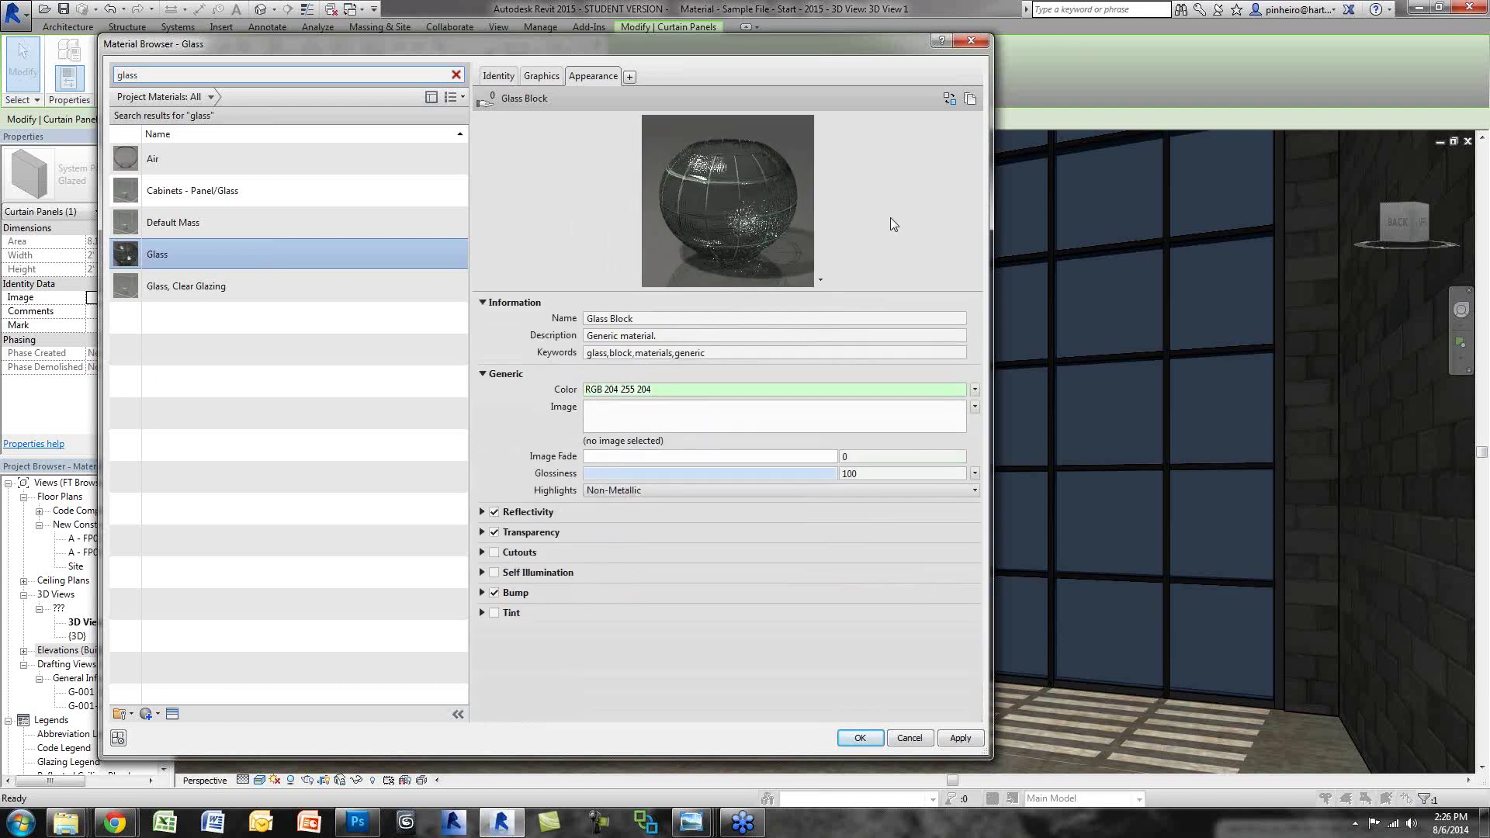
click(970, 99)
click(673, 319)
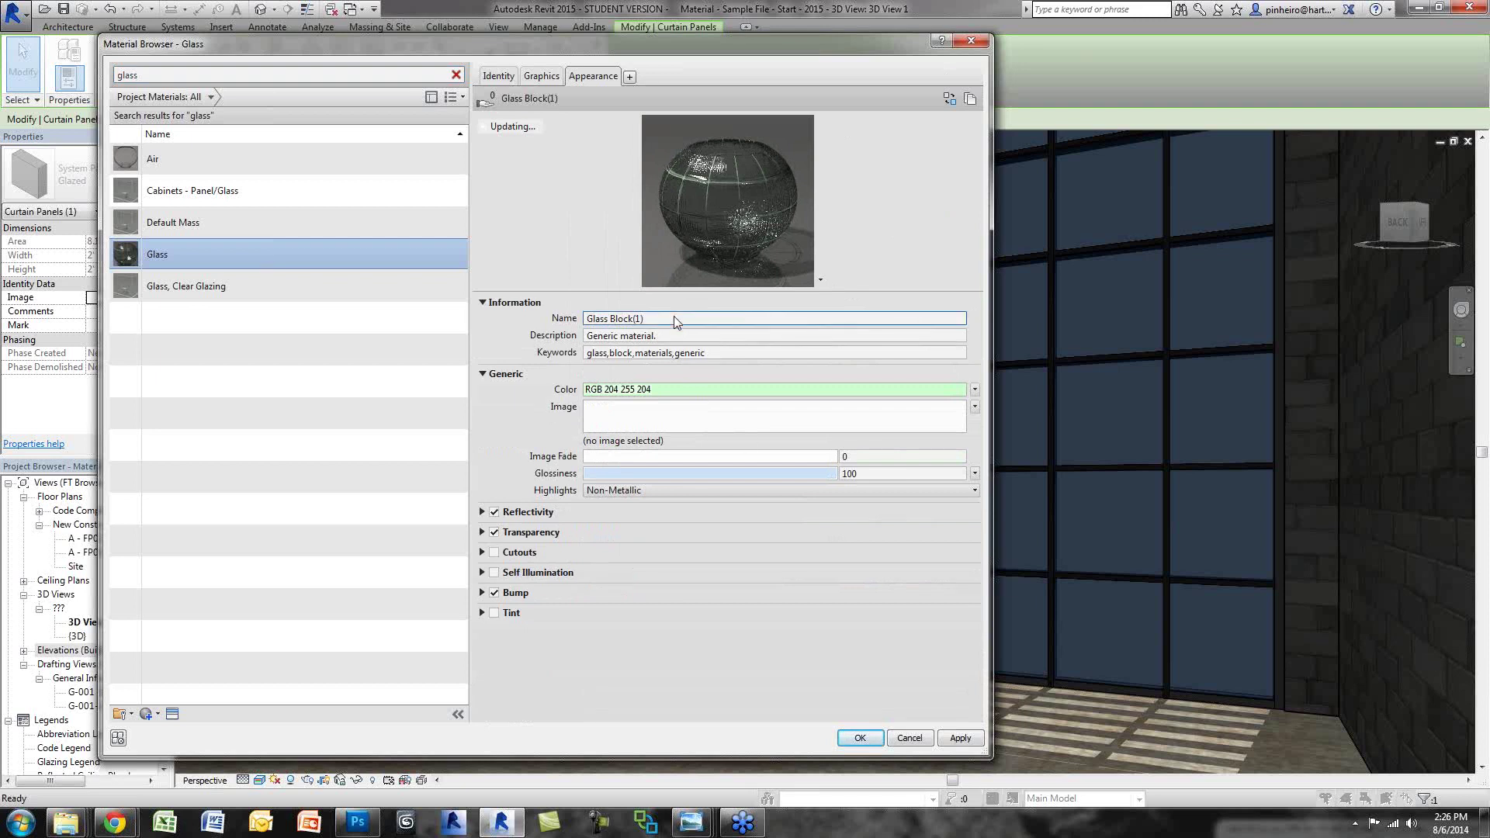
click(674, 315)
text(Glass with Bum)
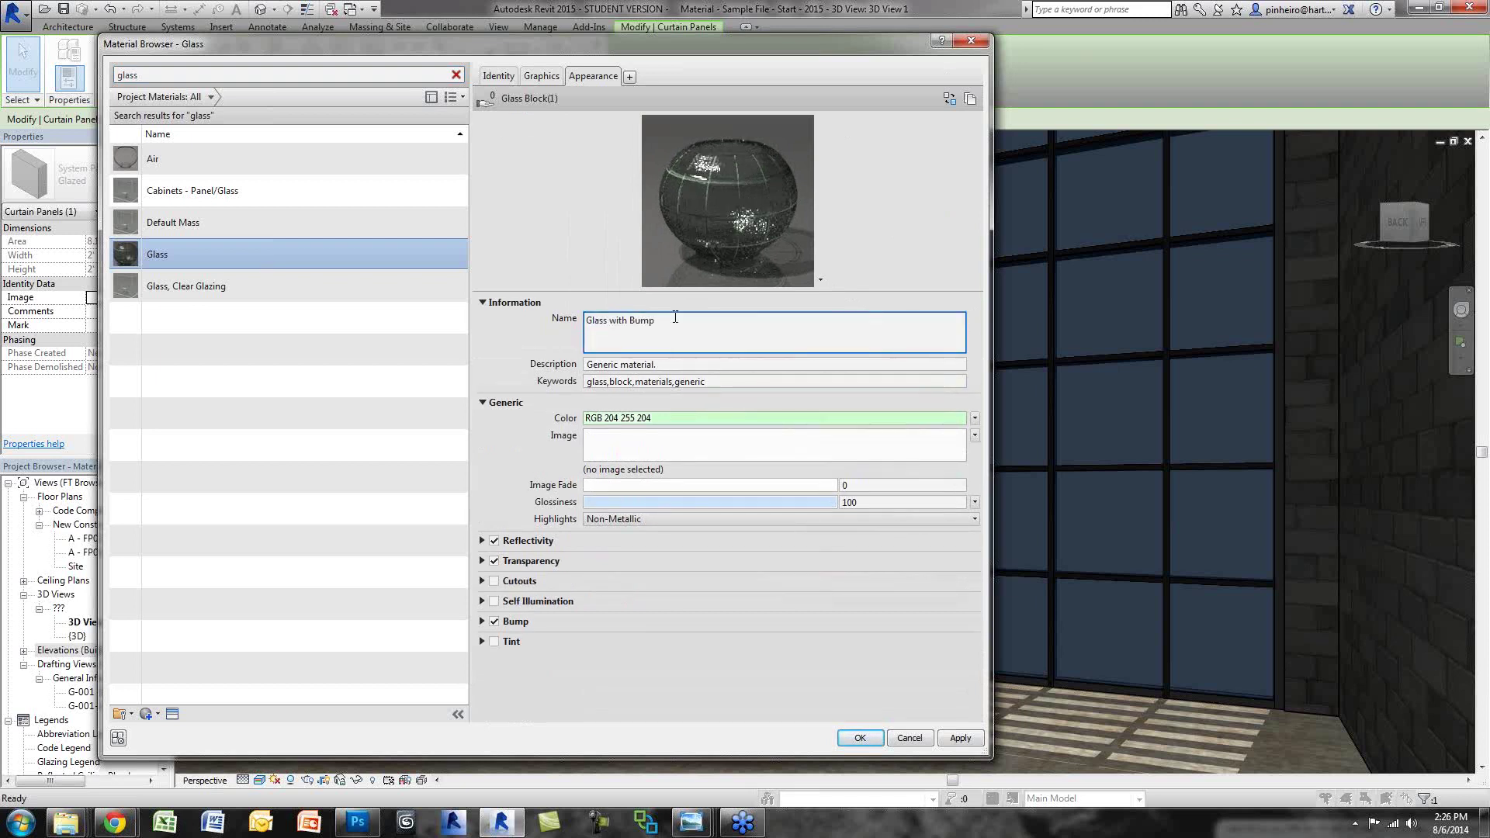
text(p)
Step: Set the asset's description to "Glass" and clear its keywords
click(652, 363)
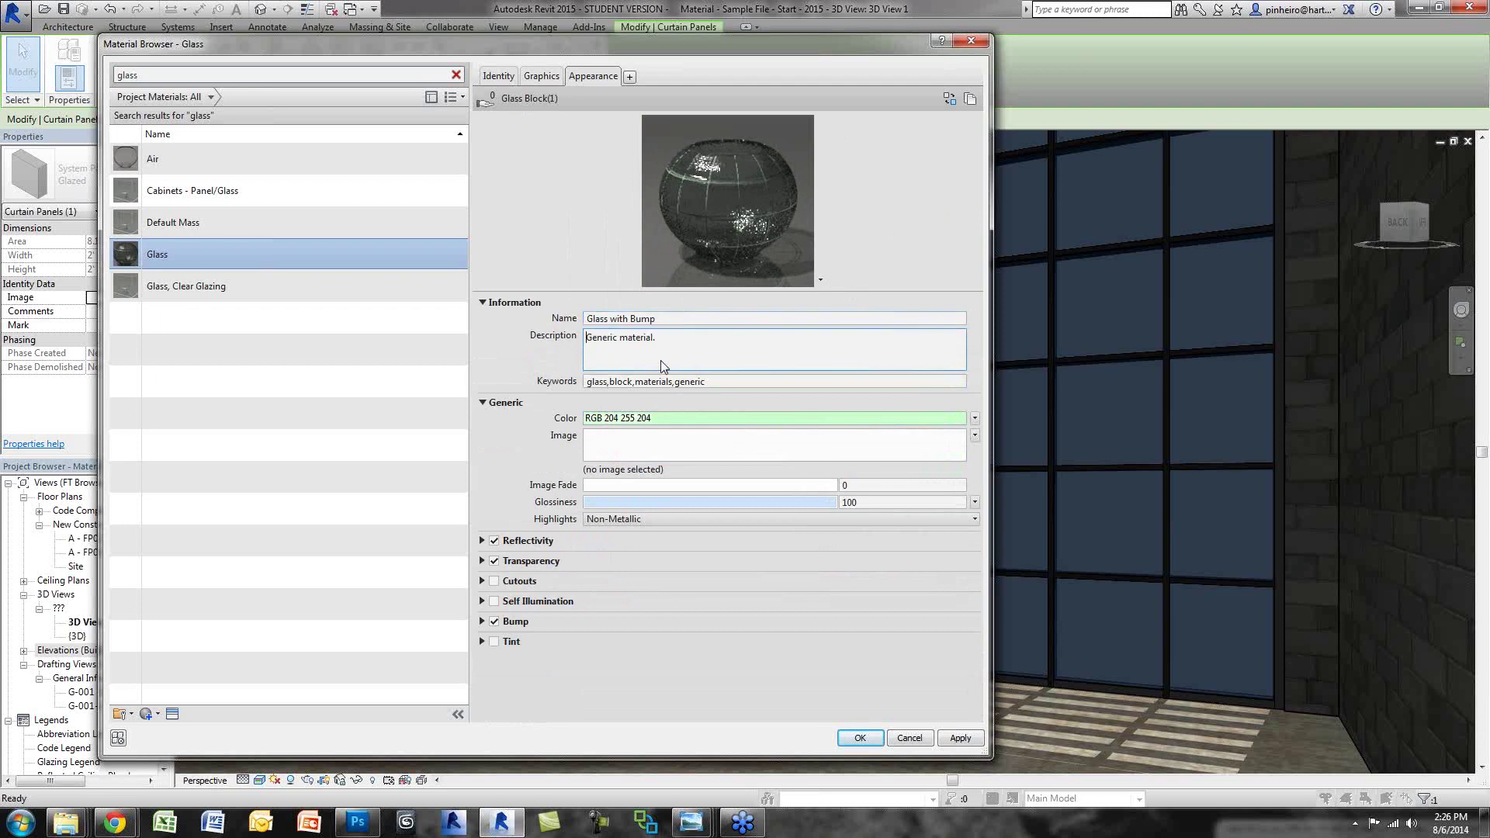
text(Glass)
click(808, 380)
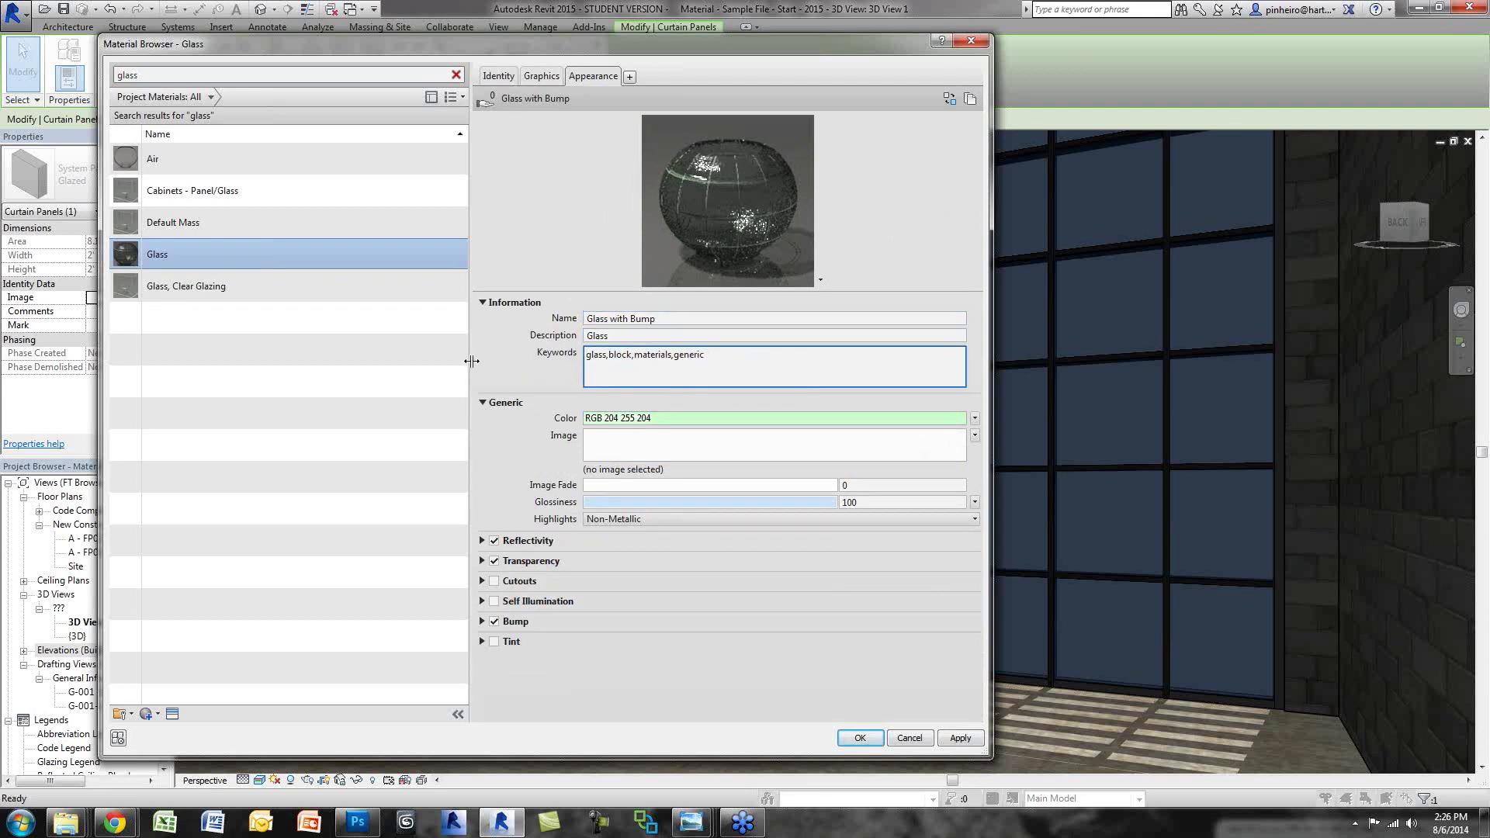
drag(730, 354, 537, 416)
key(BackSpace)
click(497, 457)
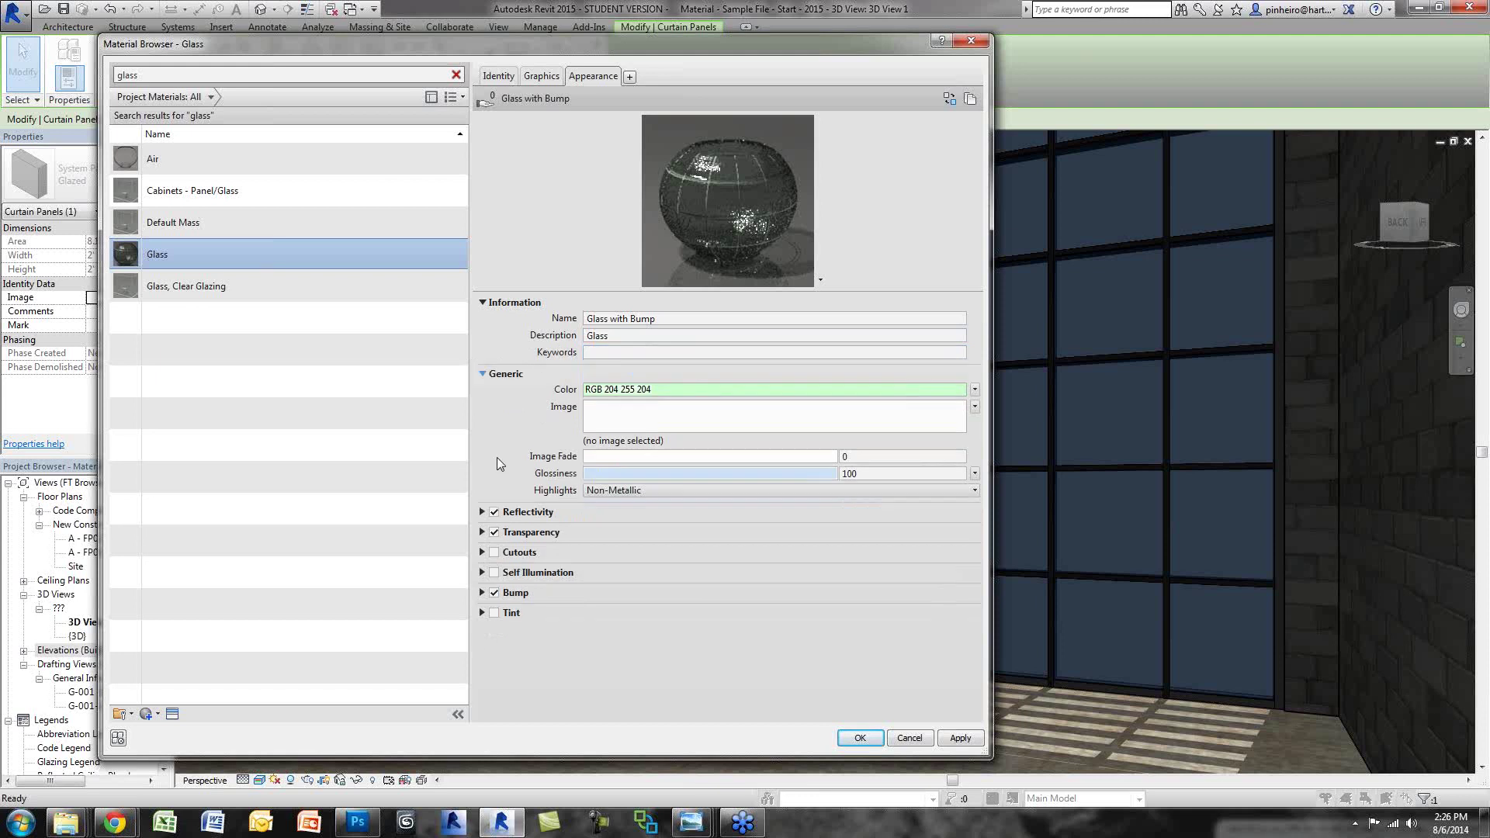
Step: Change the generic colour of the Glass with Bump appearance to a dark slate blue, RGB 69 80 105
click(618, 390)
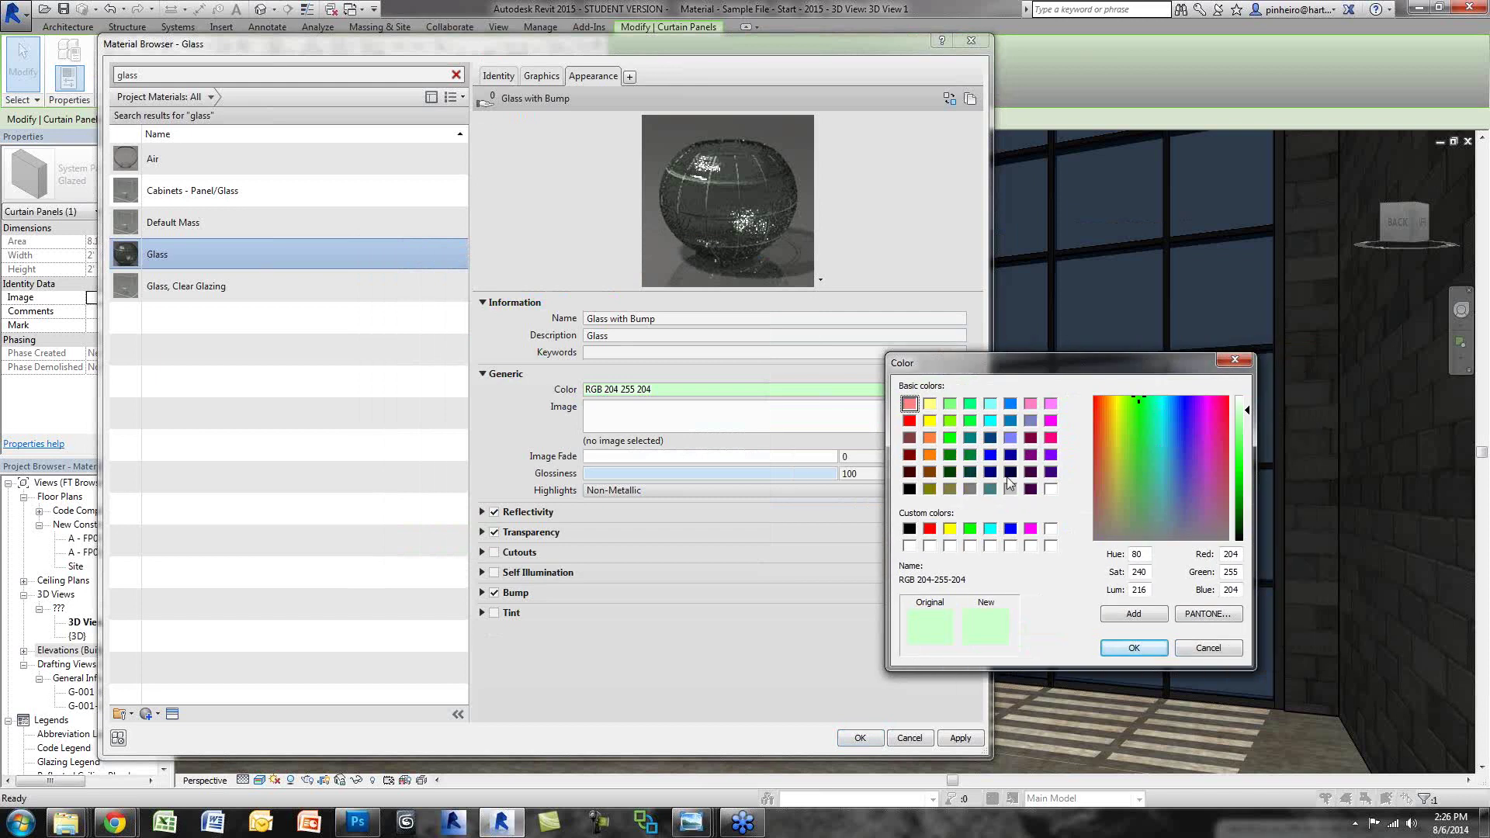
click(1152, 472)
drag(1152, 472, 1175, 515)
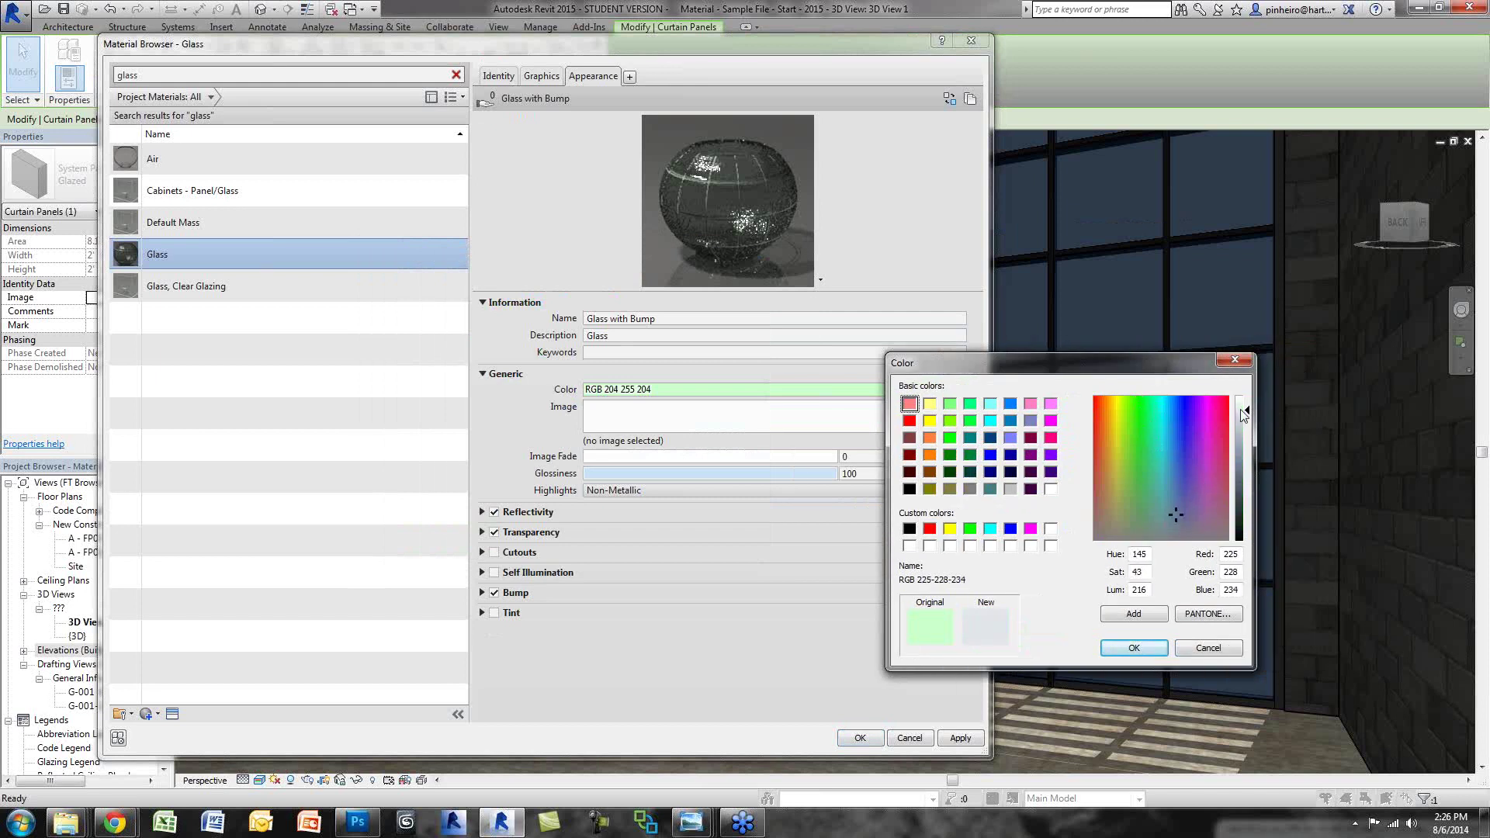
drag(1247, 409, 1246, 470)
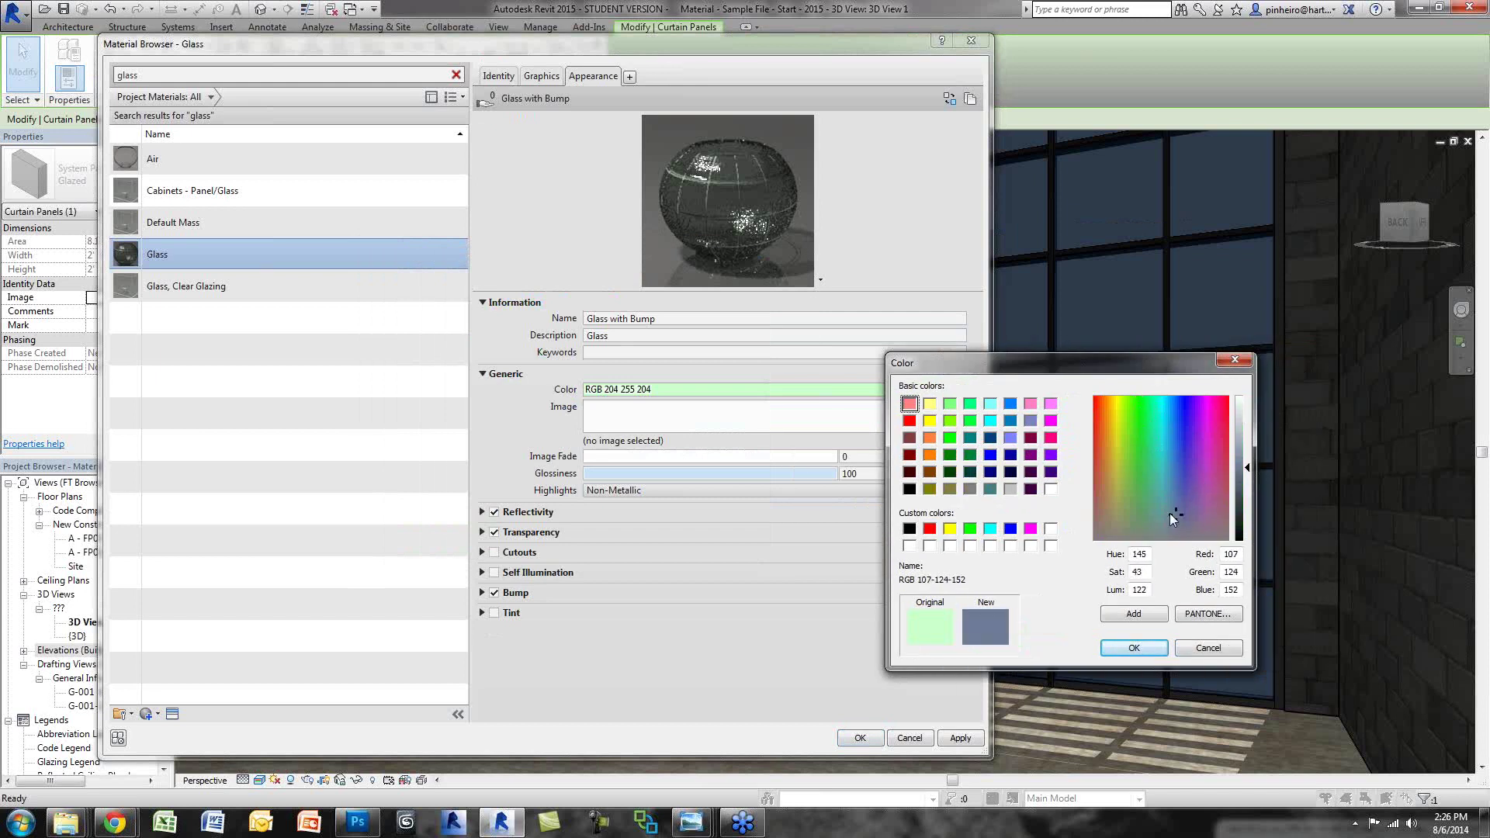
drag(1170, 514, 1176, 509)
drag(1247, 467, 1247, 491)
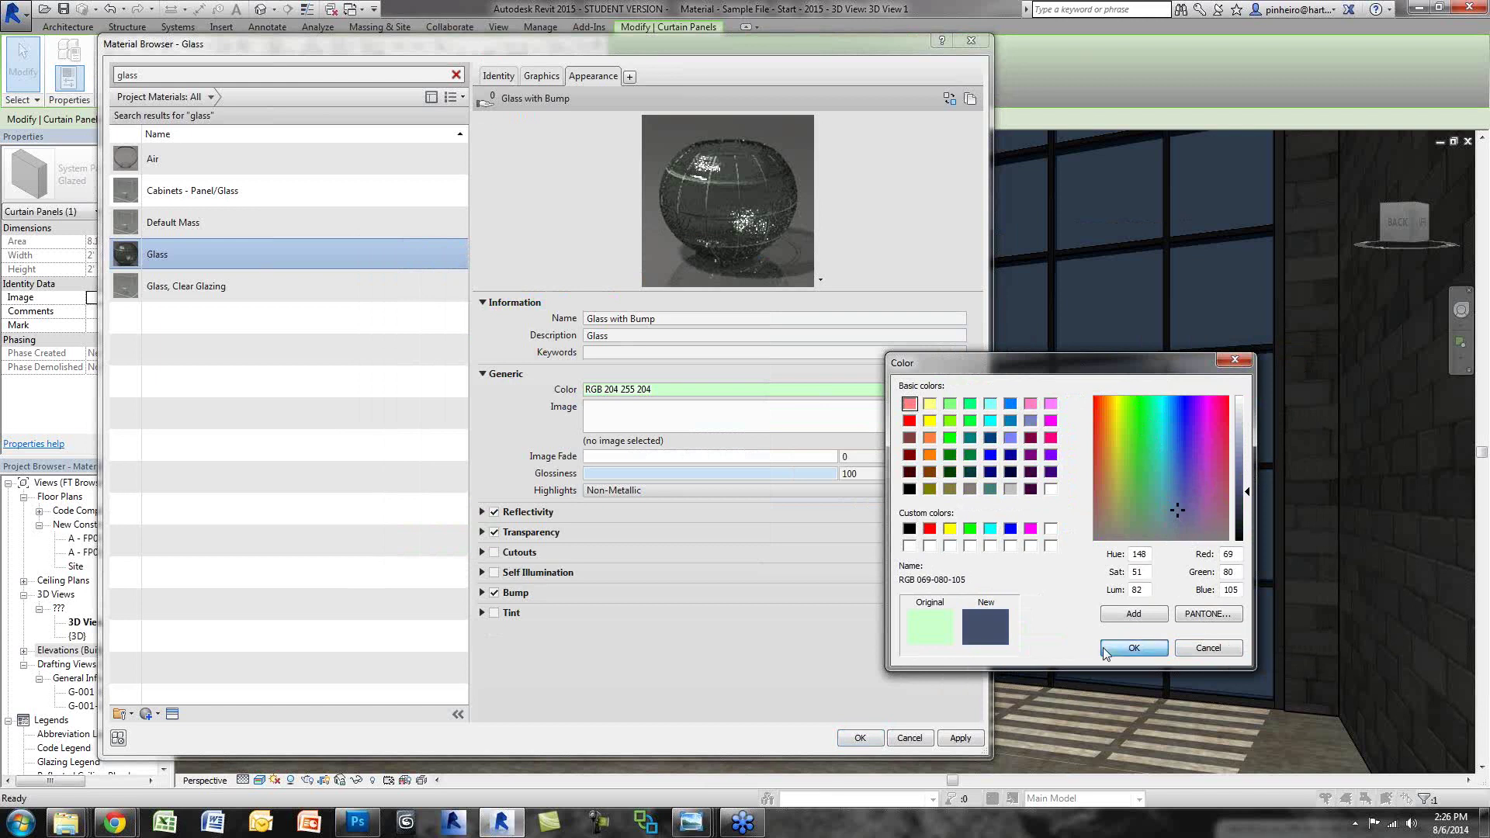
click(1134, 647)
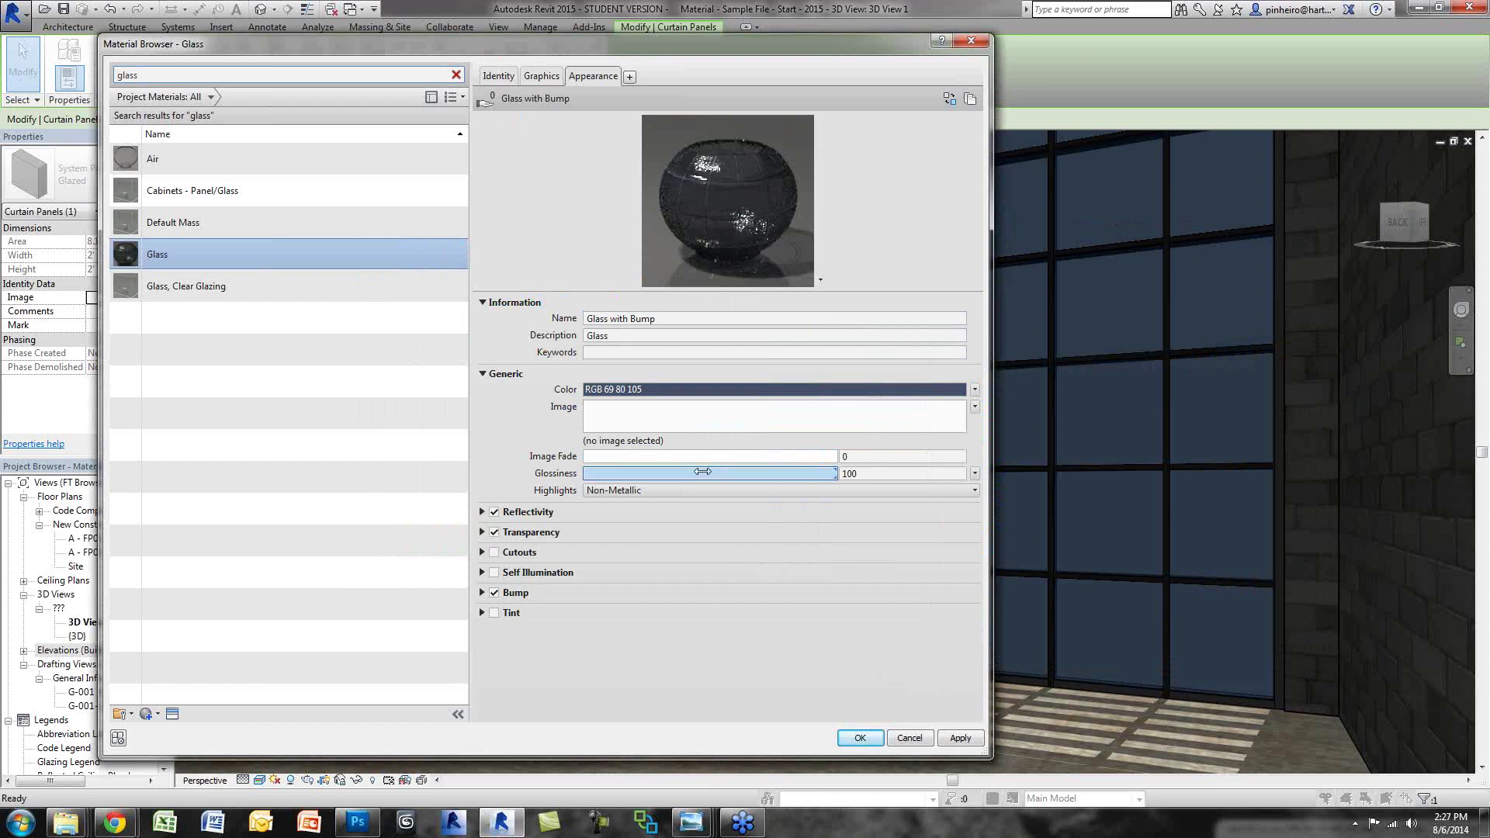
Step: Check the reflectivity settings and remove the glass block image from the transparency settings
click(482, 512)
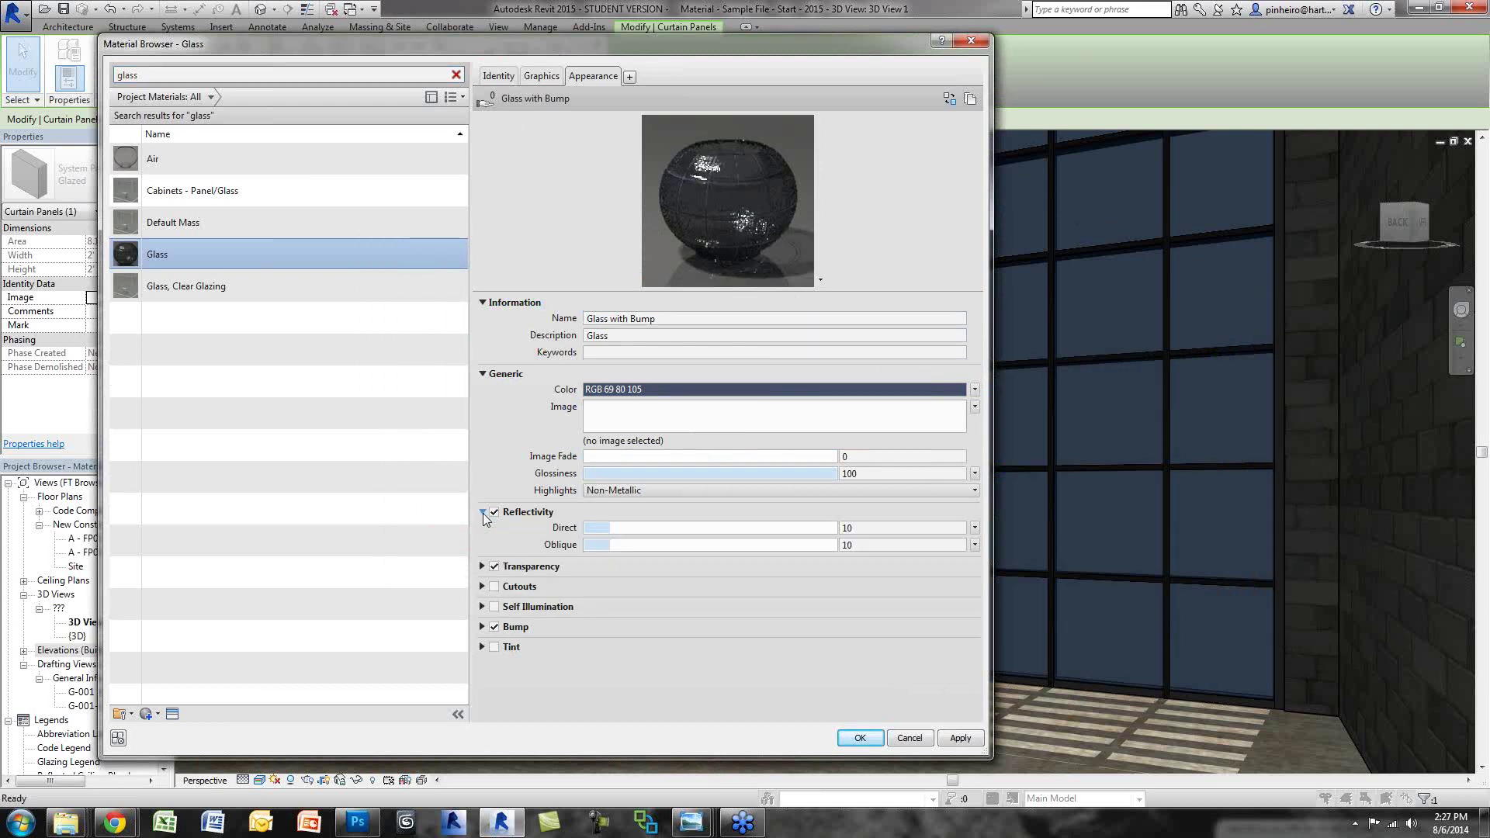
click(482, 512)
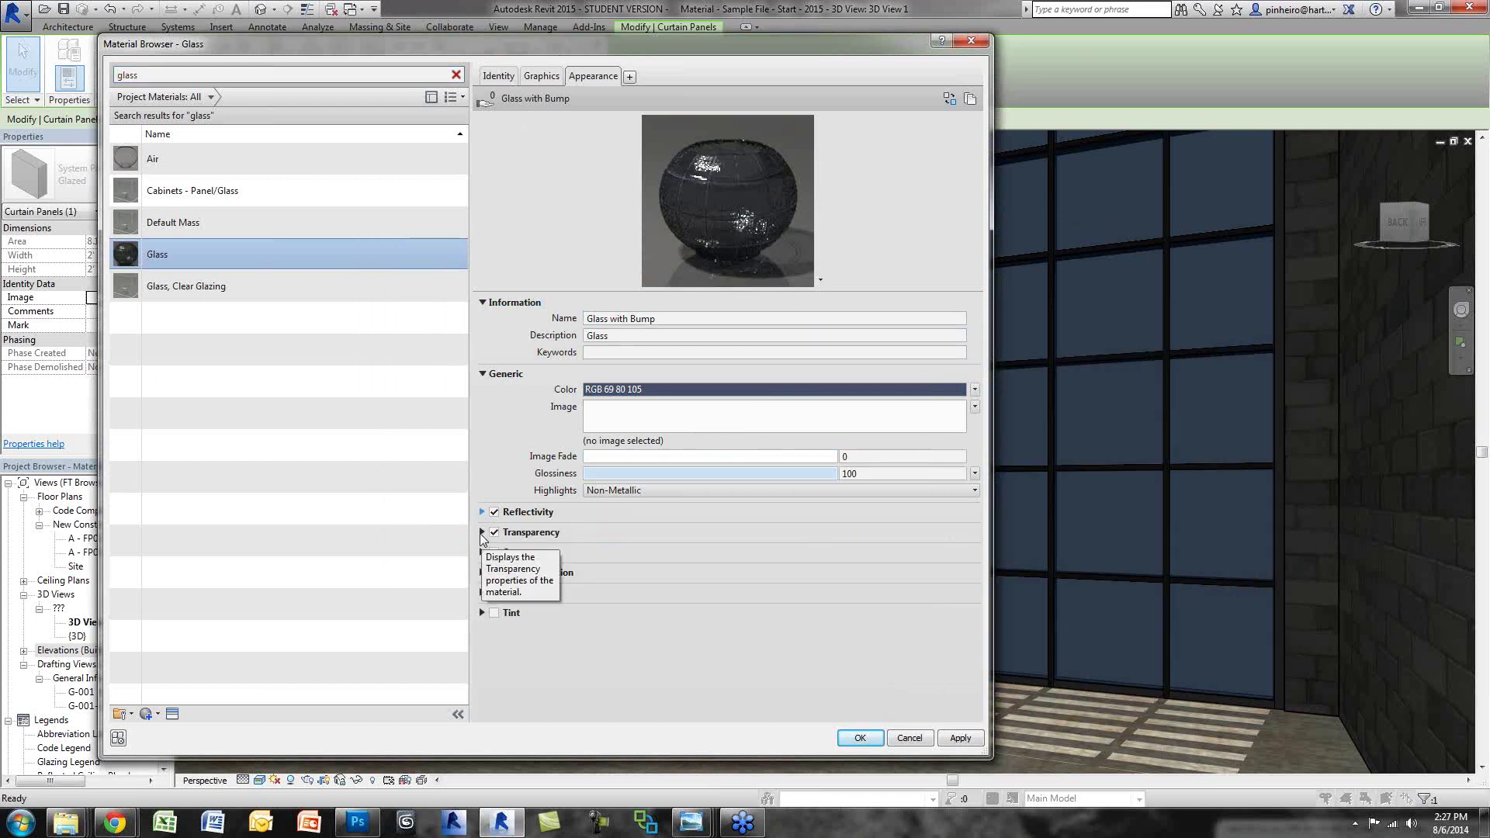
click(481, 532)
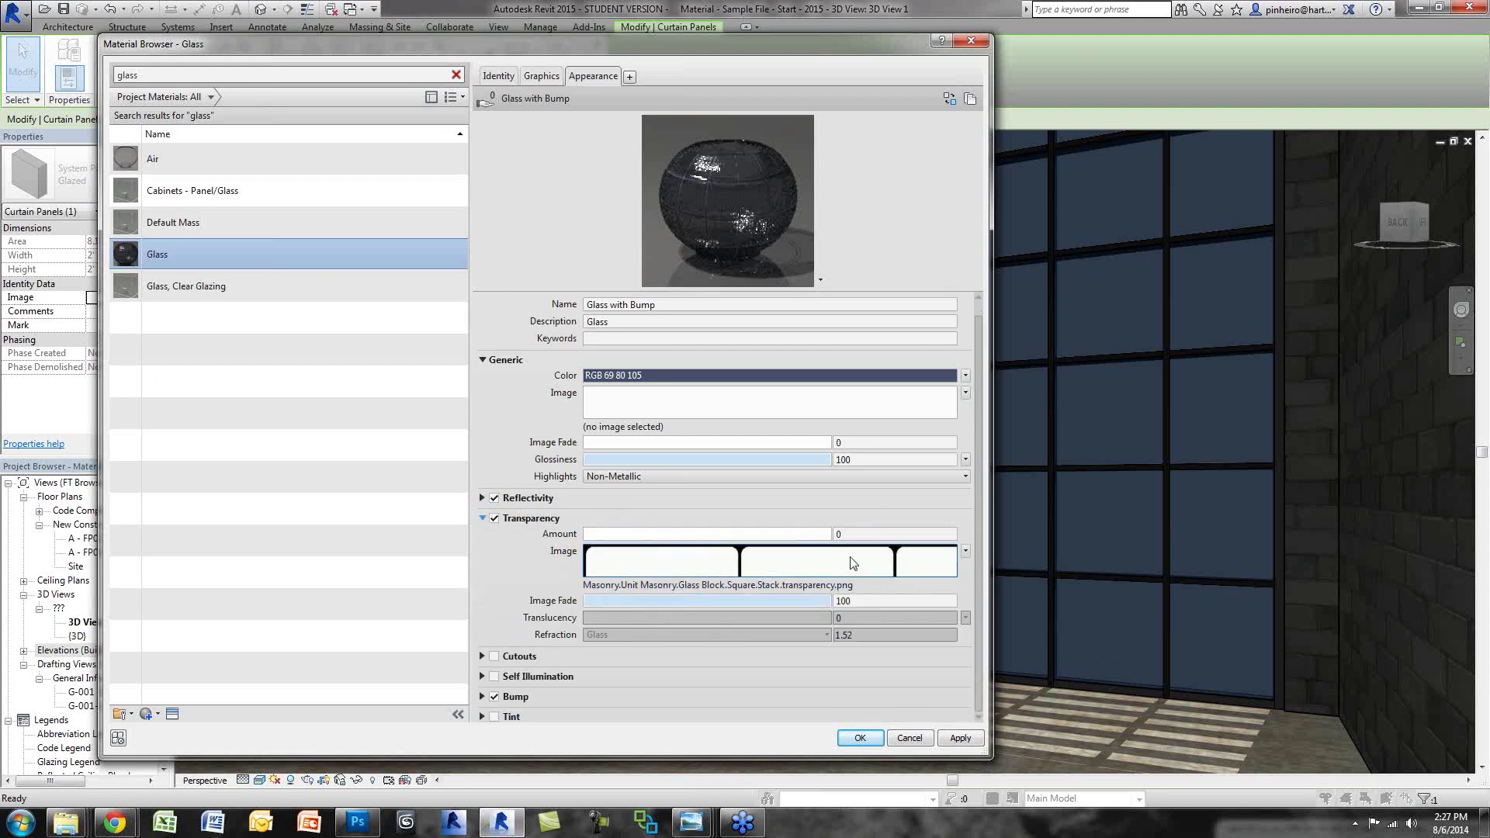
mouse_move(812, 561)
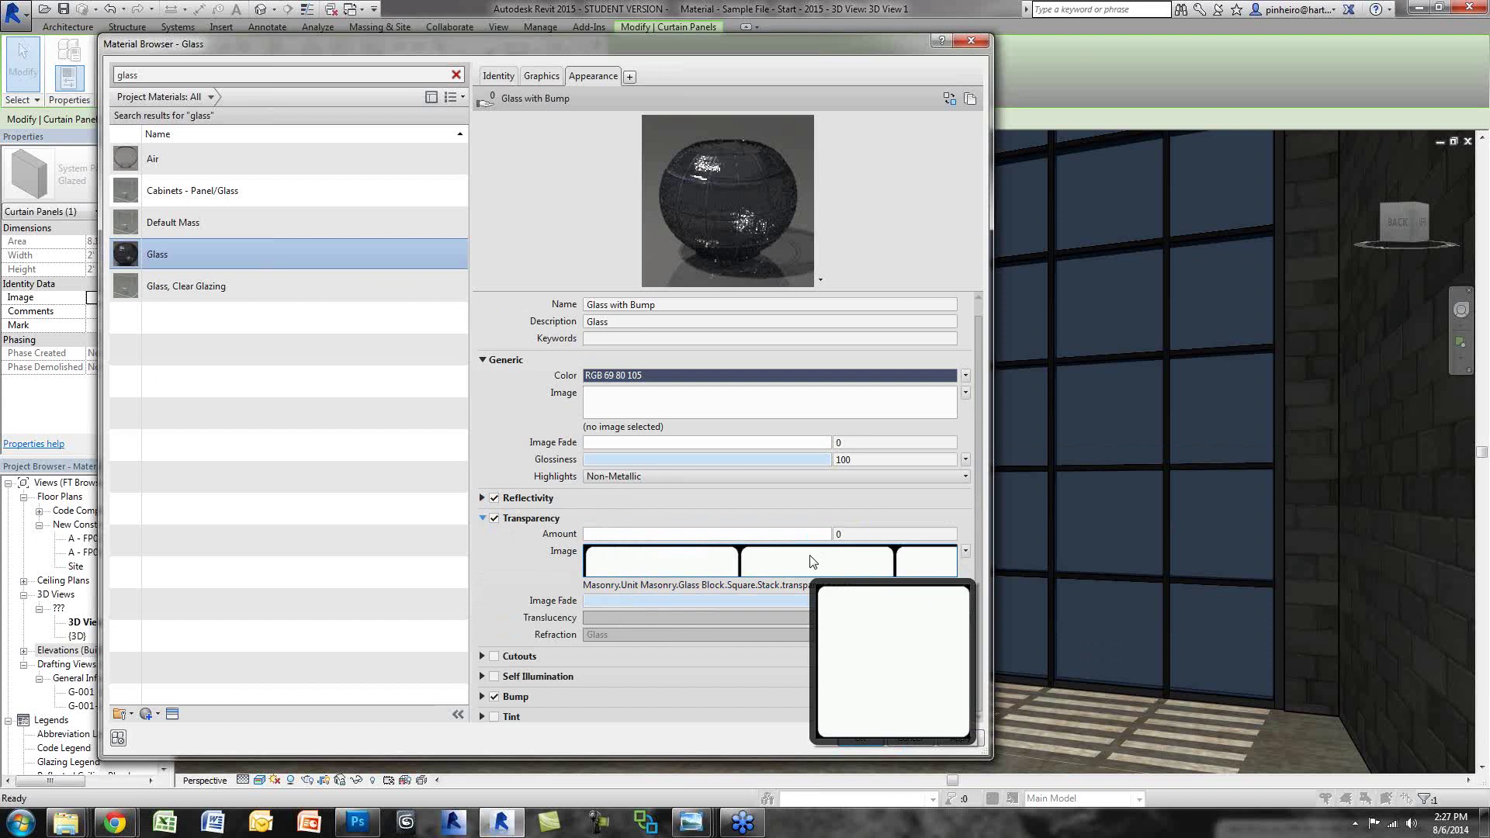
click(965, 550)
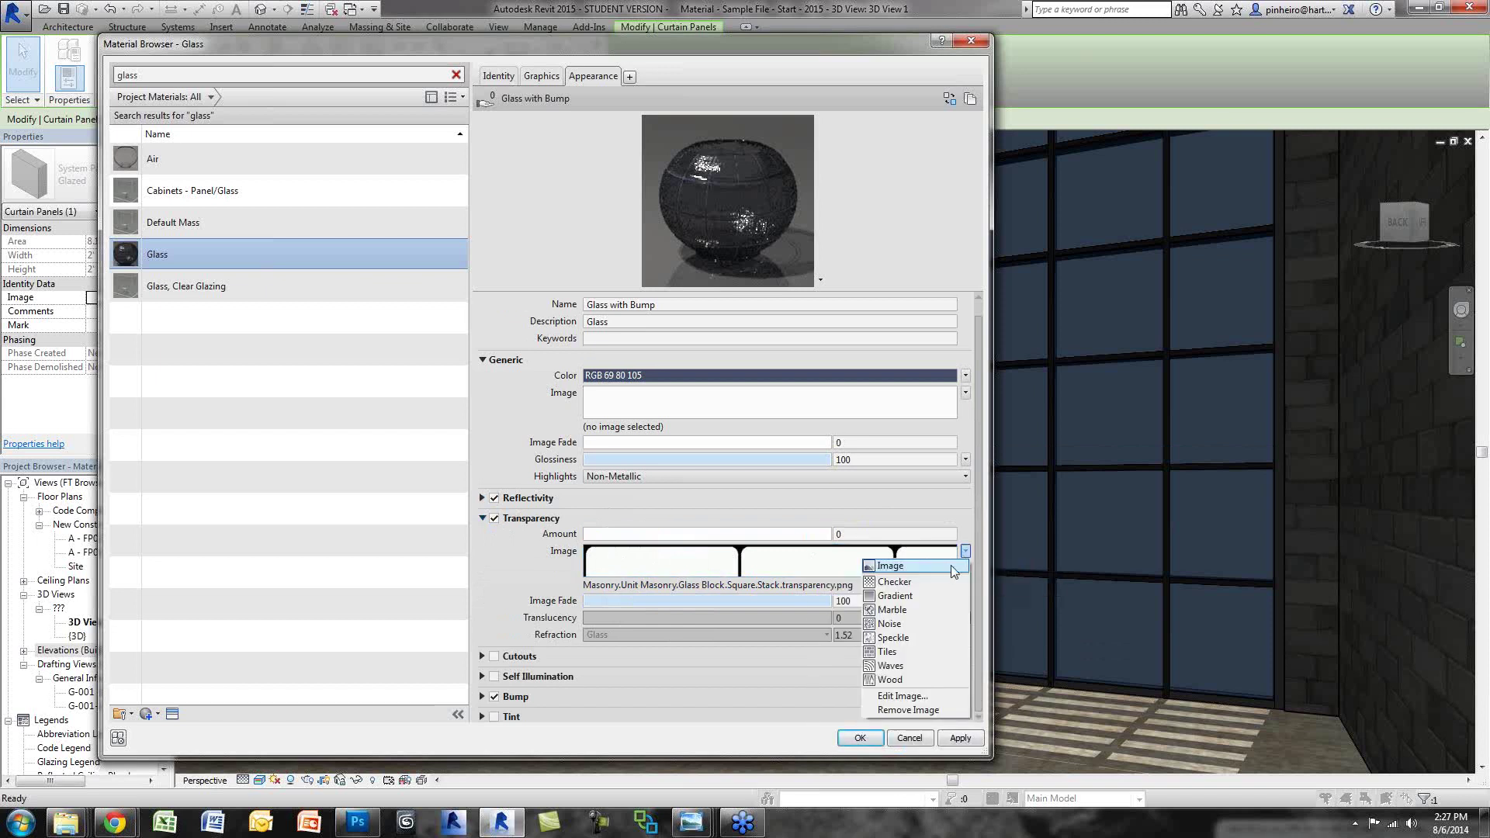
click(914, 709)
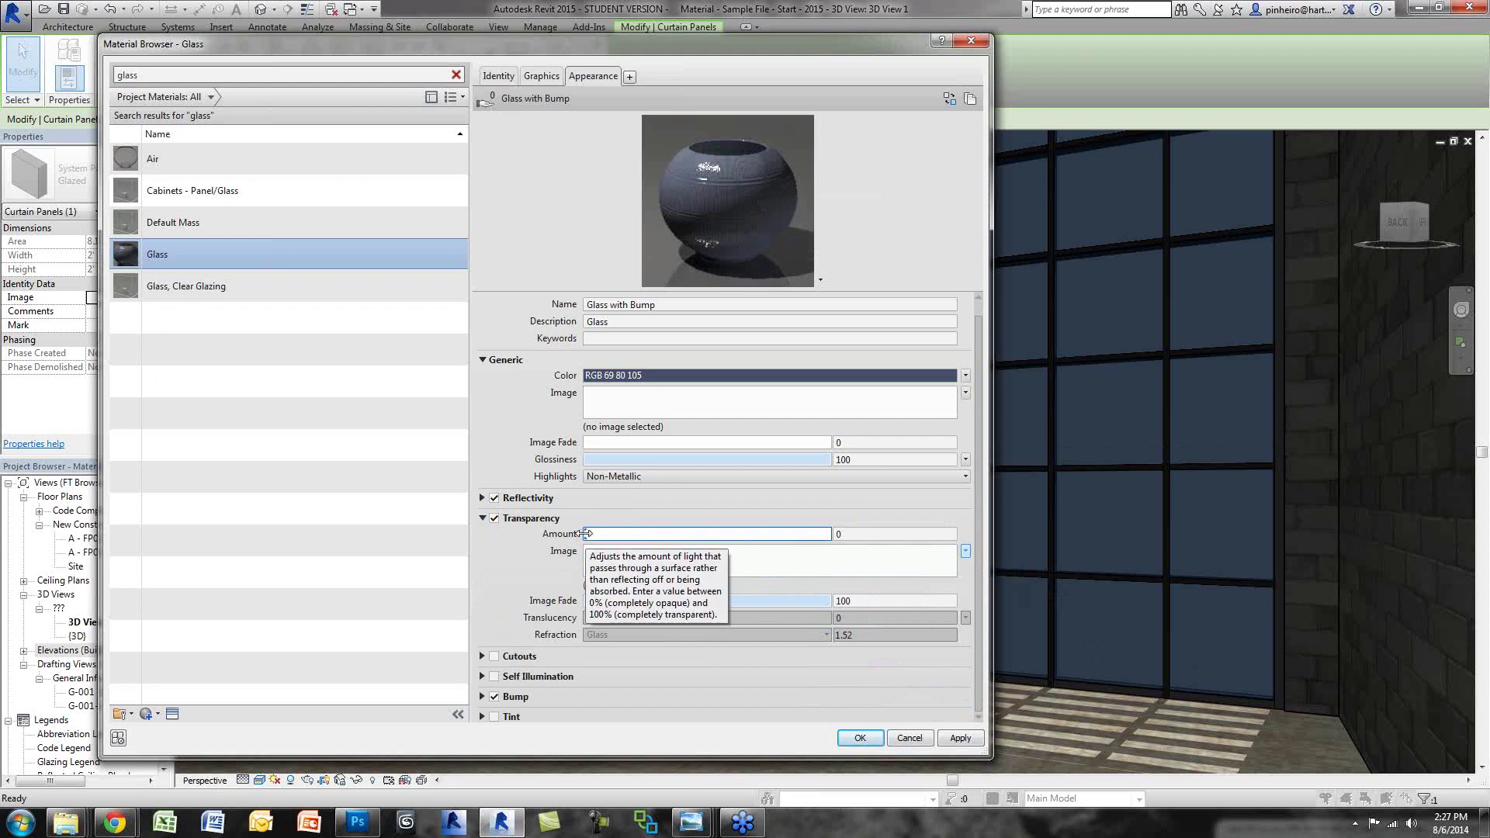
Step: Set the transparency amount of the Glass with Bump appearance to 80
drag(586, 534, 757, 531)
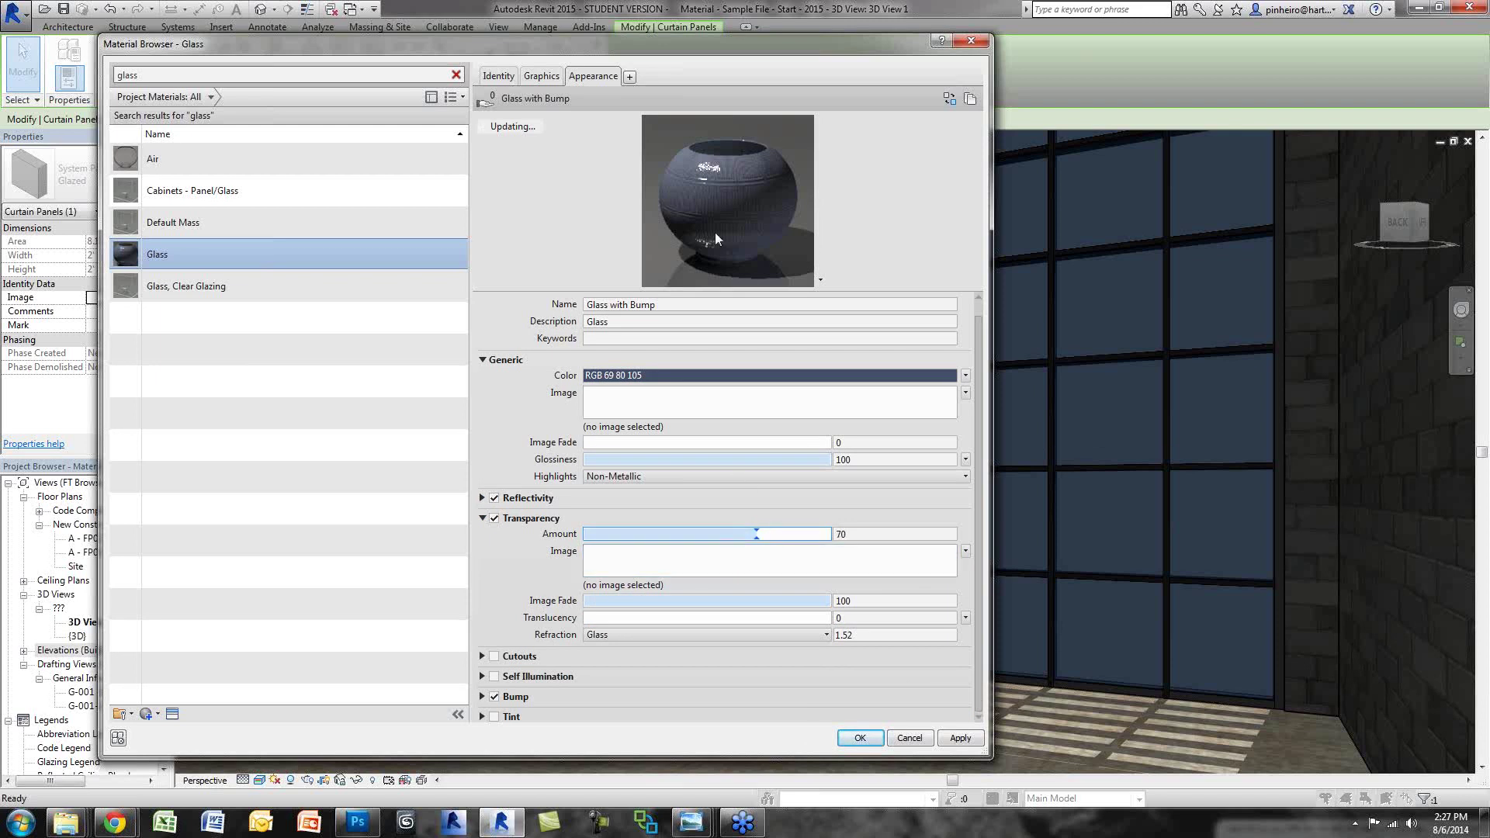
click(835, 534)
drag(757, 534, 787, 535)
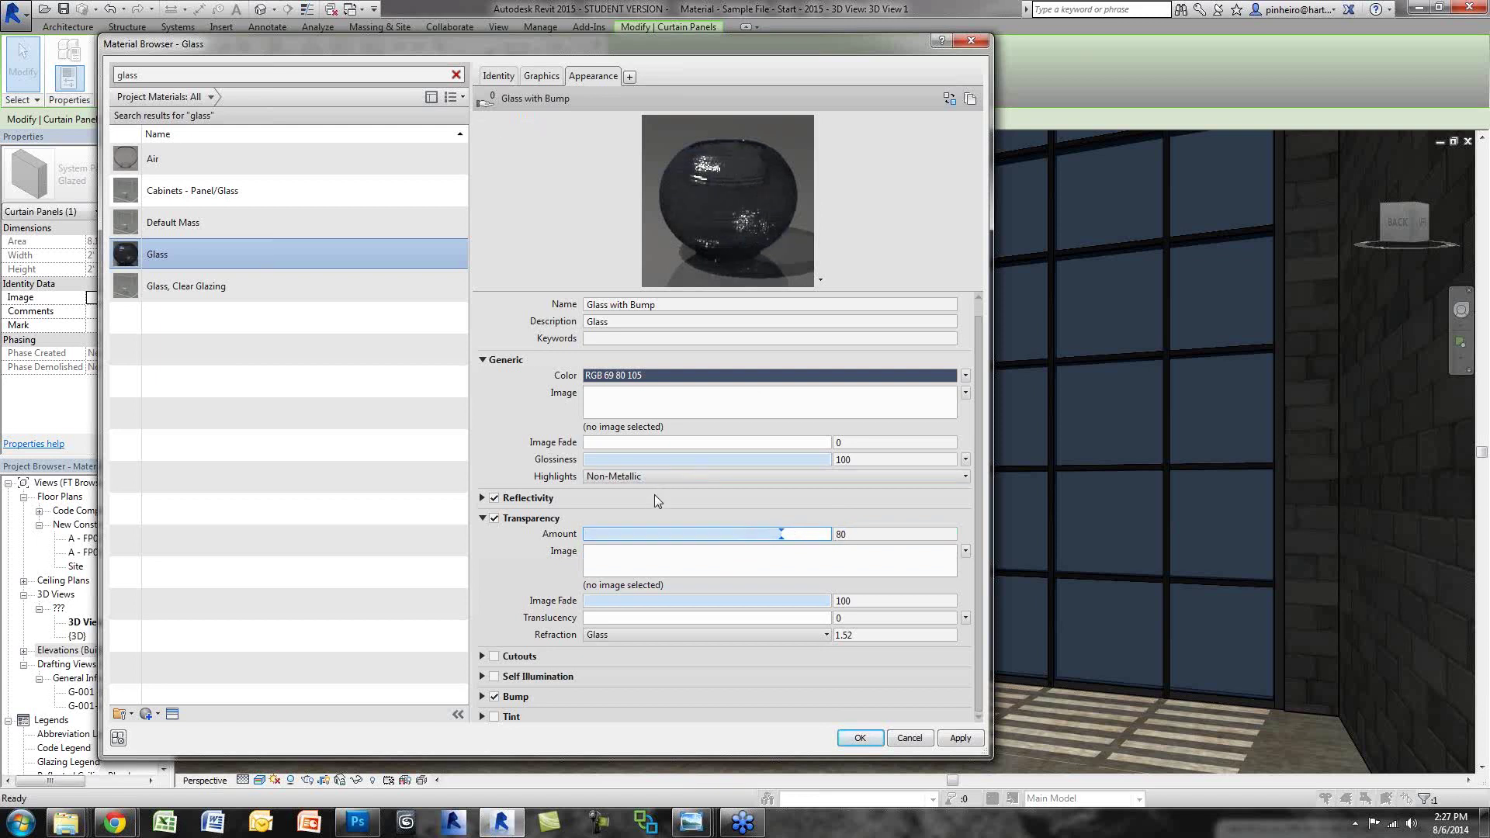
click(482, 517)
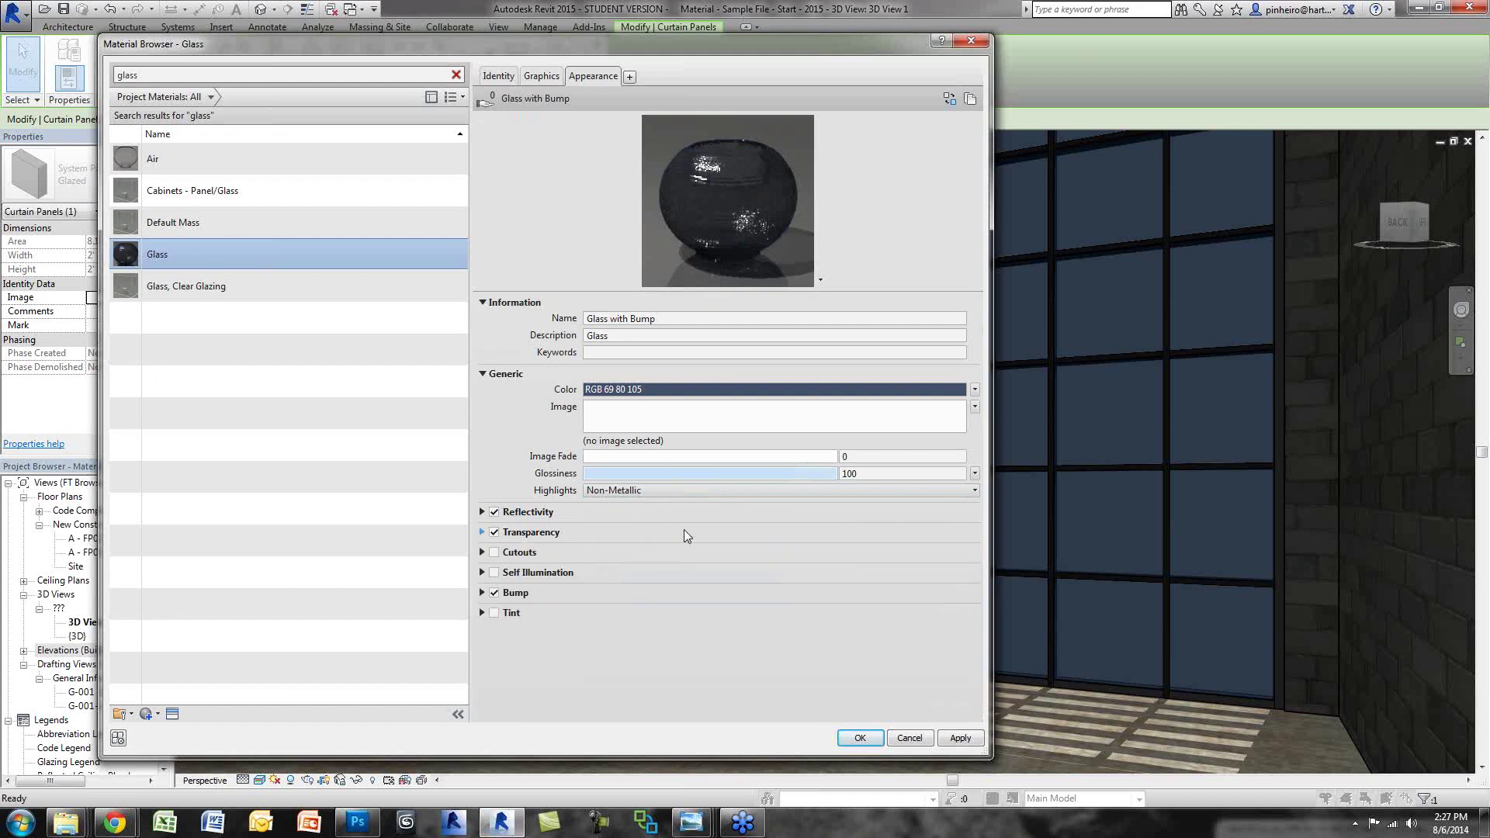
Step: Open the glass block bump image of the Glass with Bump appearance for texture editing
click(486, 593)
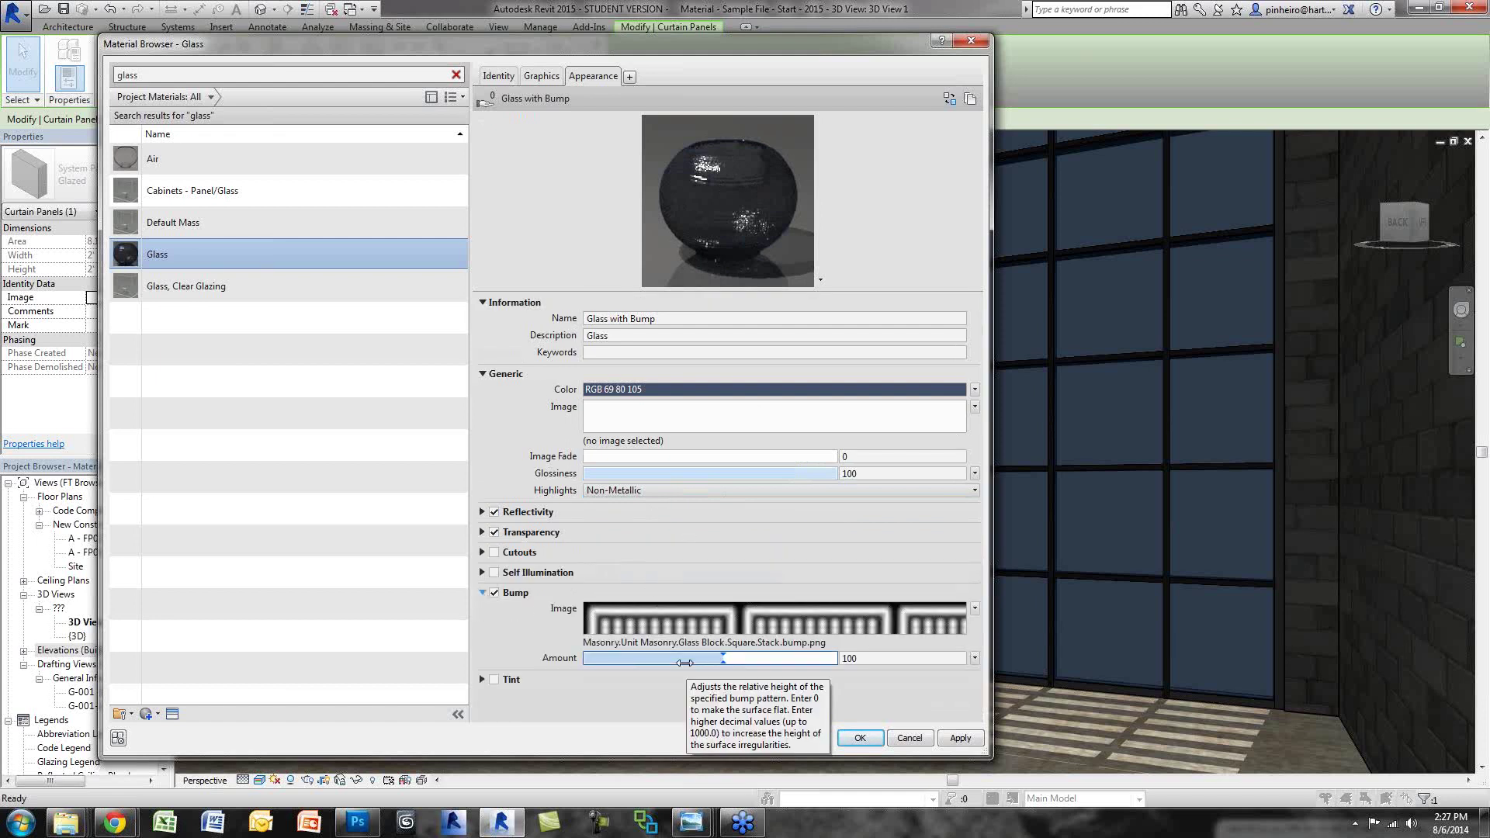
click(700, 608)
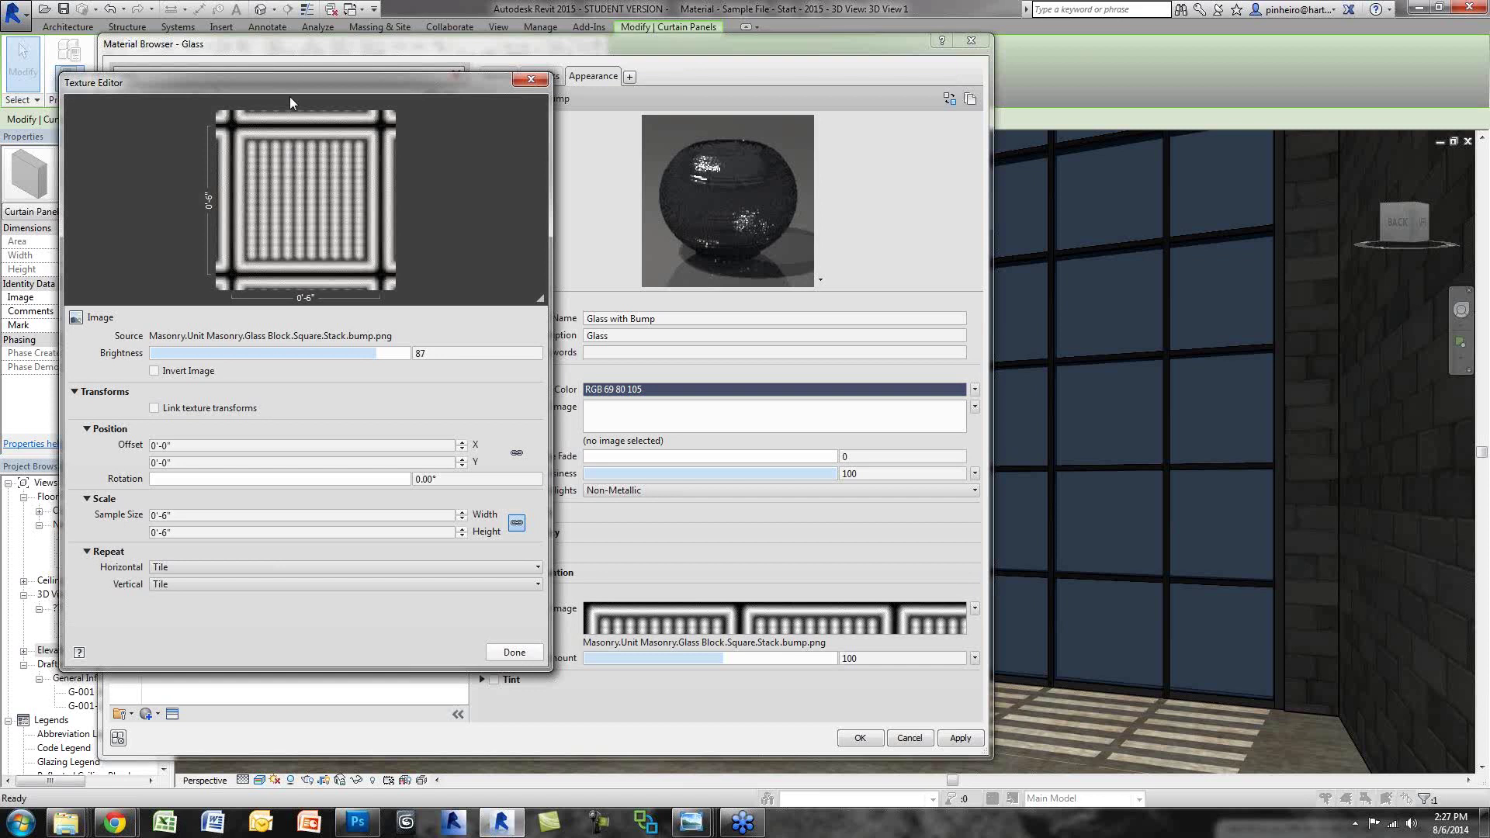
drag(290, 96, 281, 143)
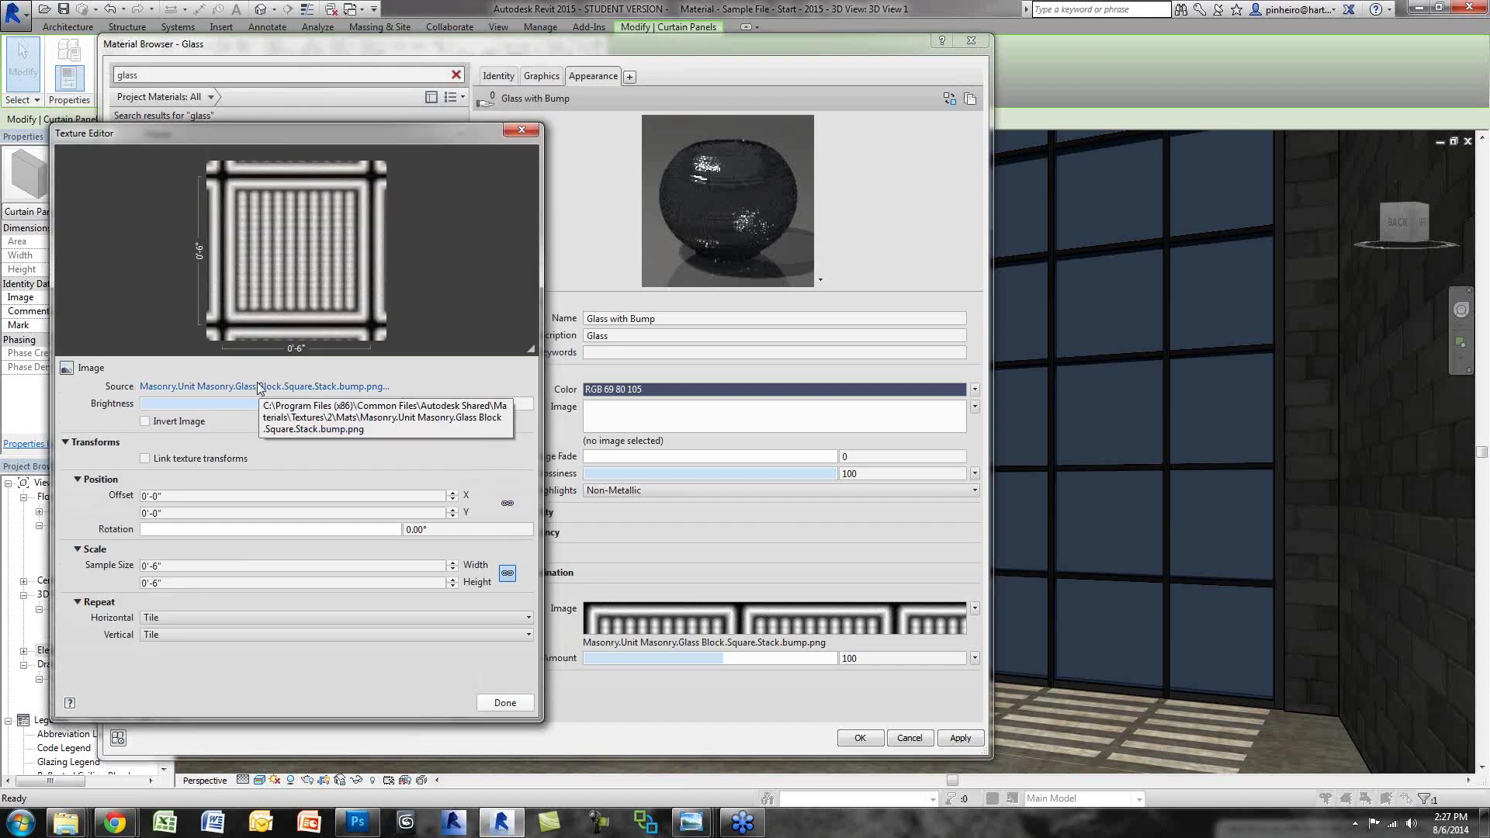
drag(348, 140, 346, 143)
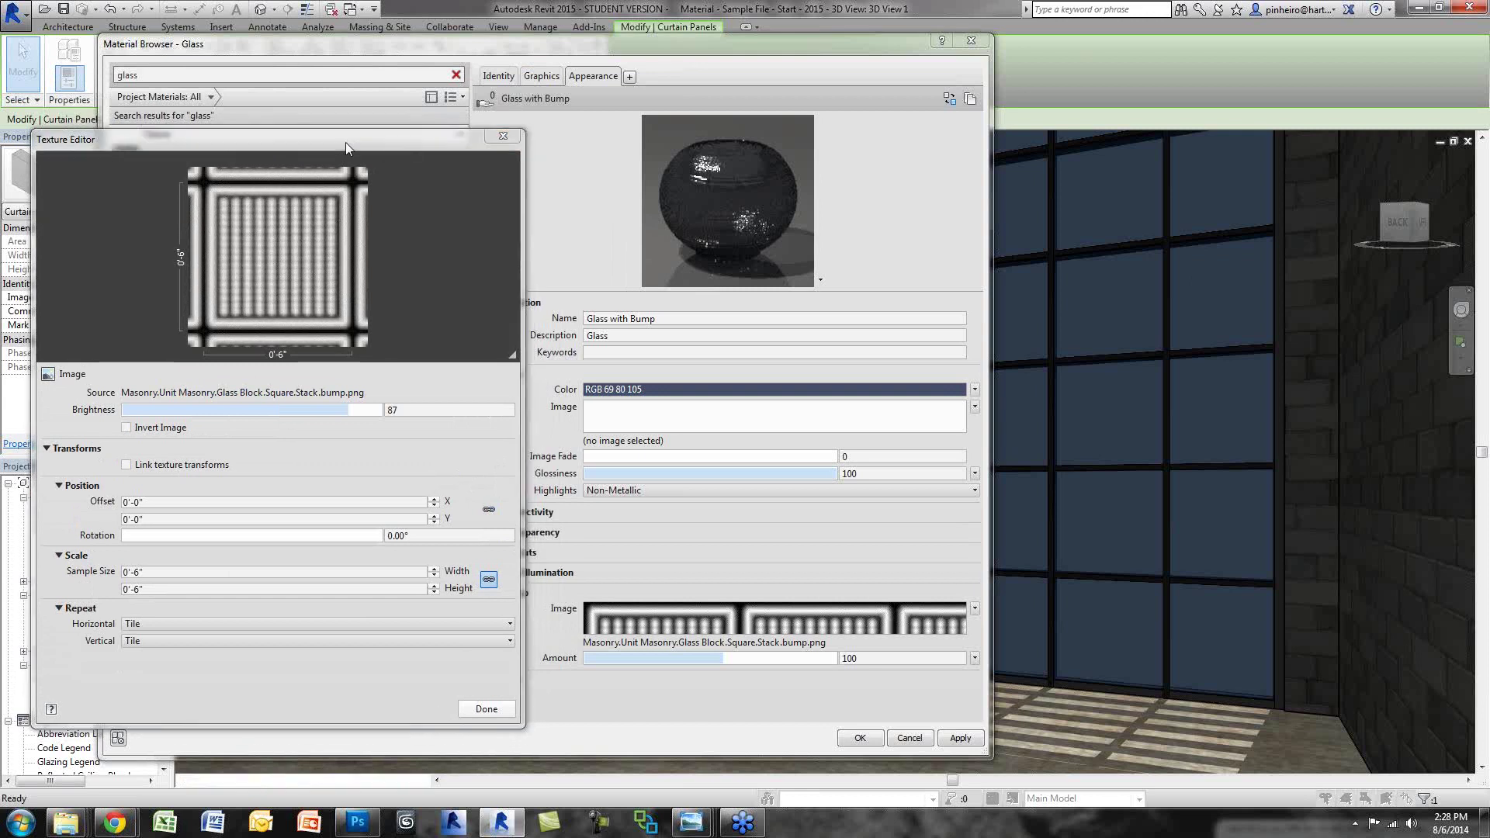
Step: Switch to Windows Explorer, open the Materials folder on the jeffcloud (J:) drive, and show its files as large icons
key(super+e)
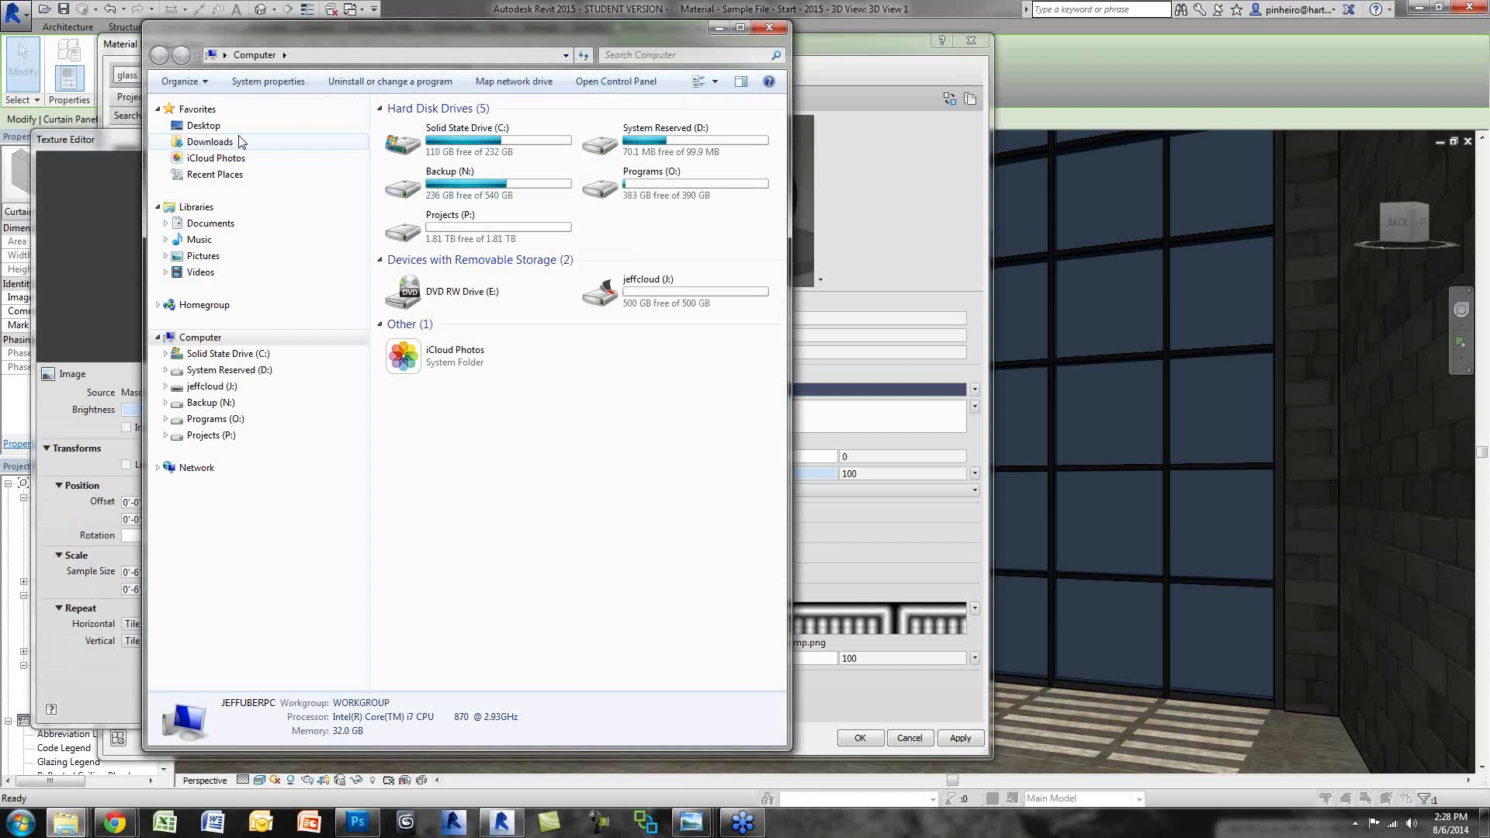
drag(559, 44, 1035, 52)
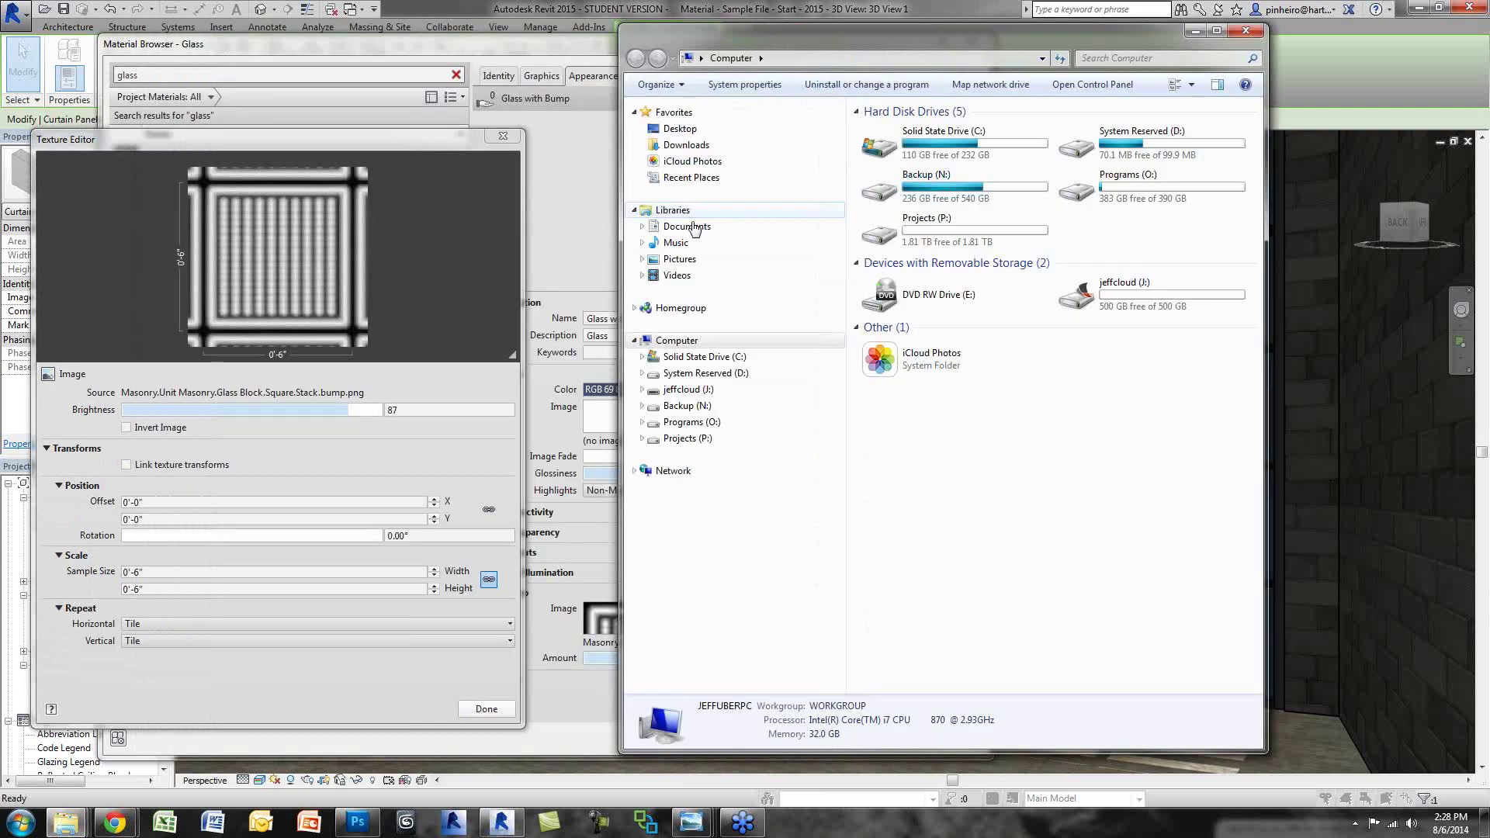
click(687, 226)
click(686, 409)
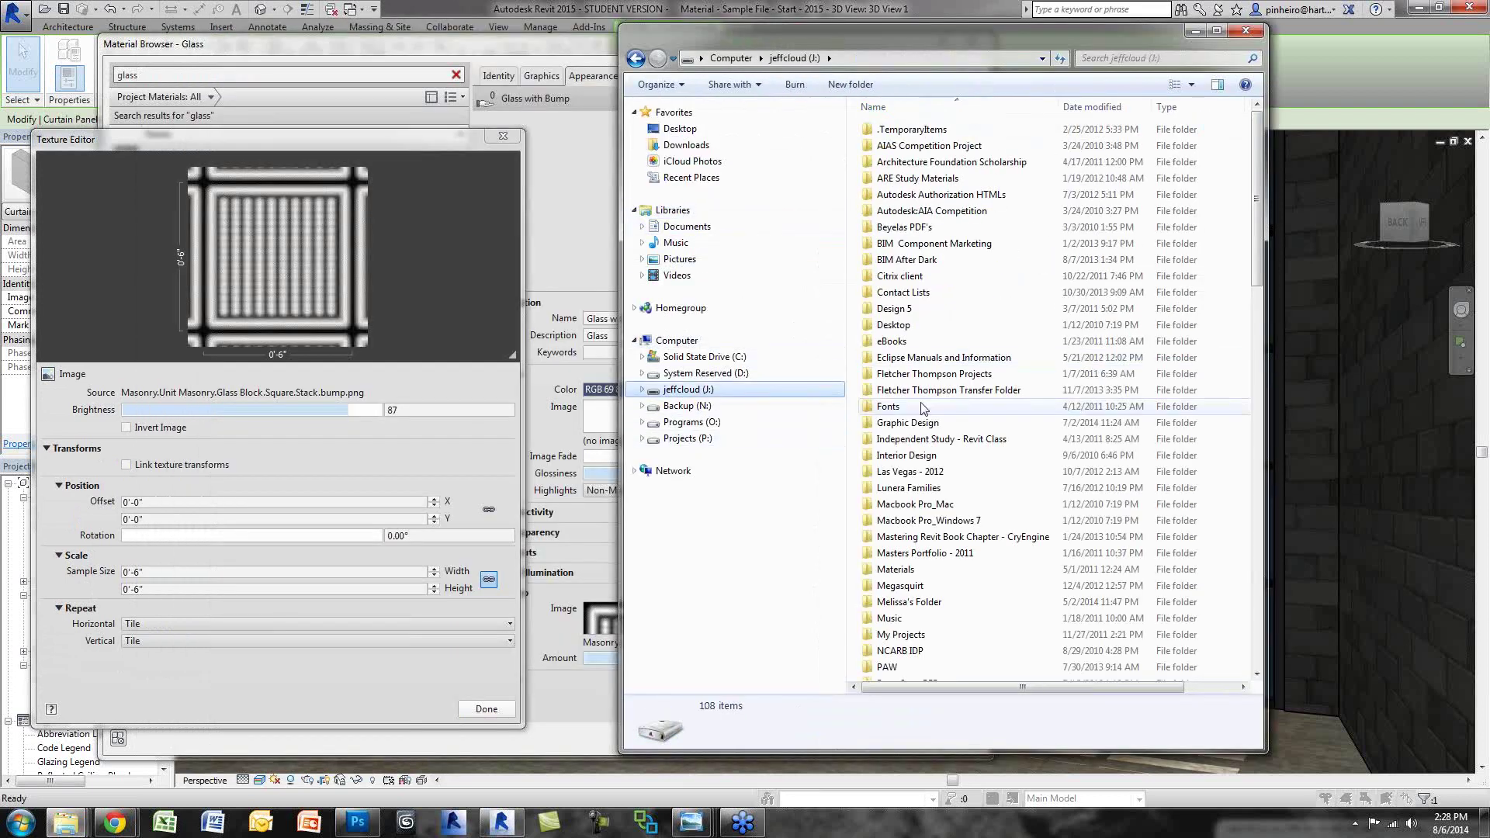
text(mat)
key(Return)
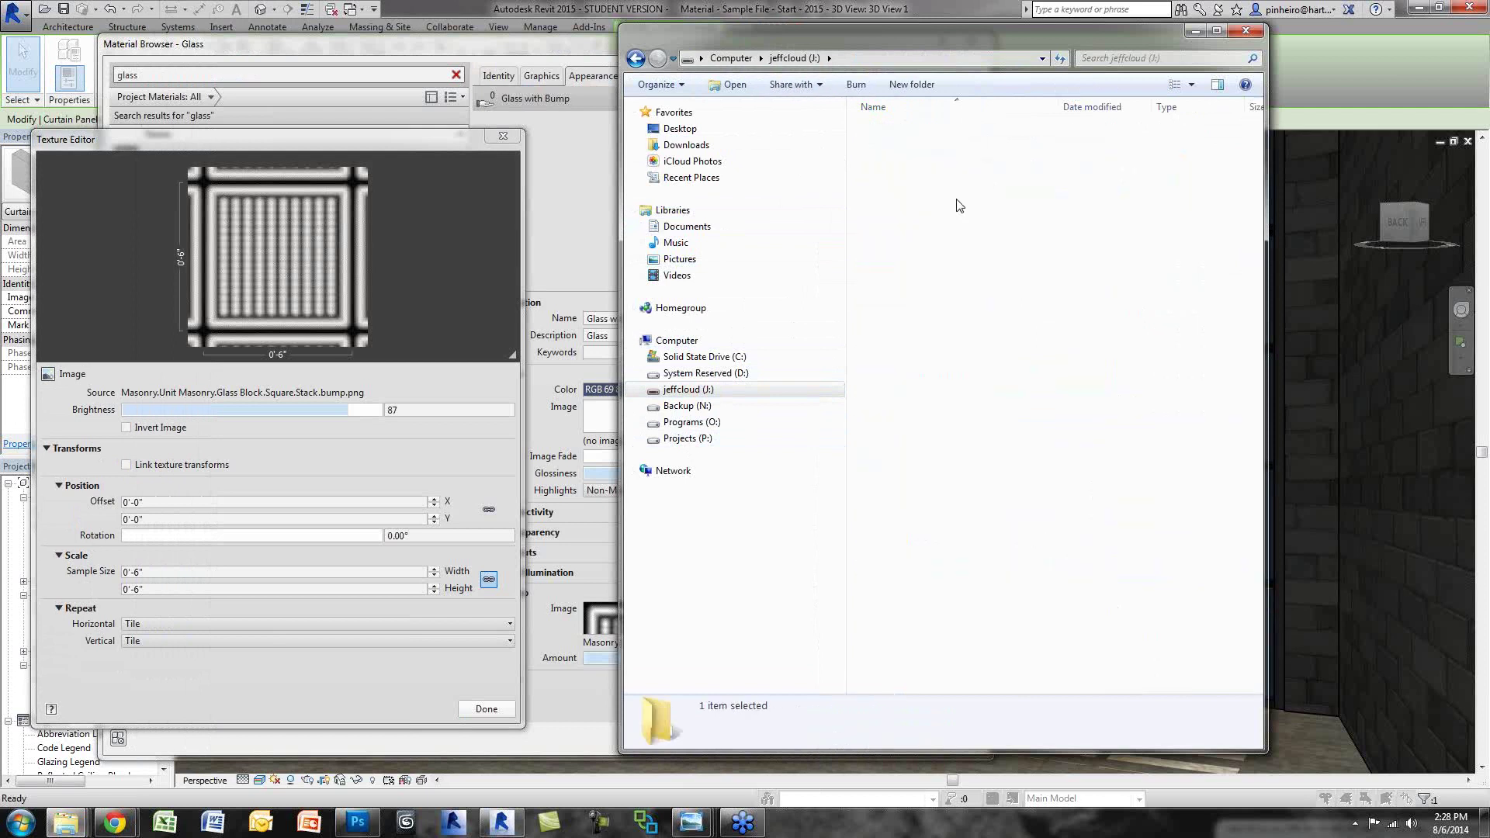
right_click(1224, 278)
mouse_move(1222, 324)
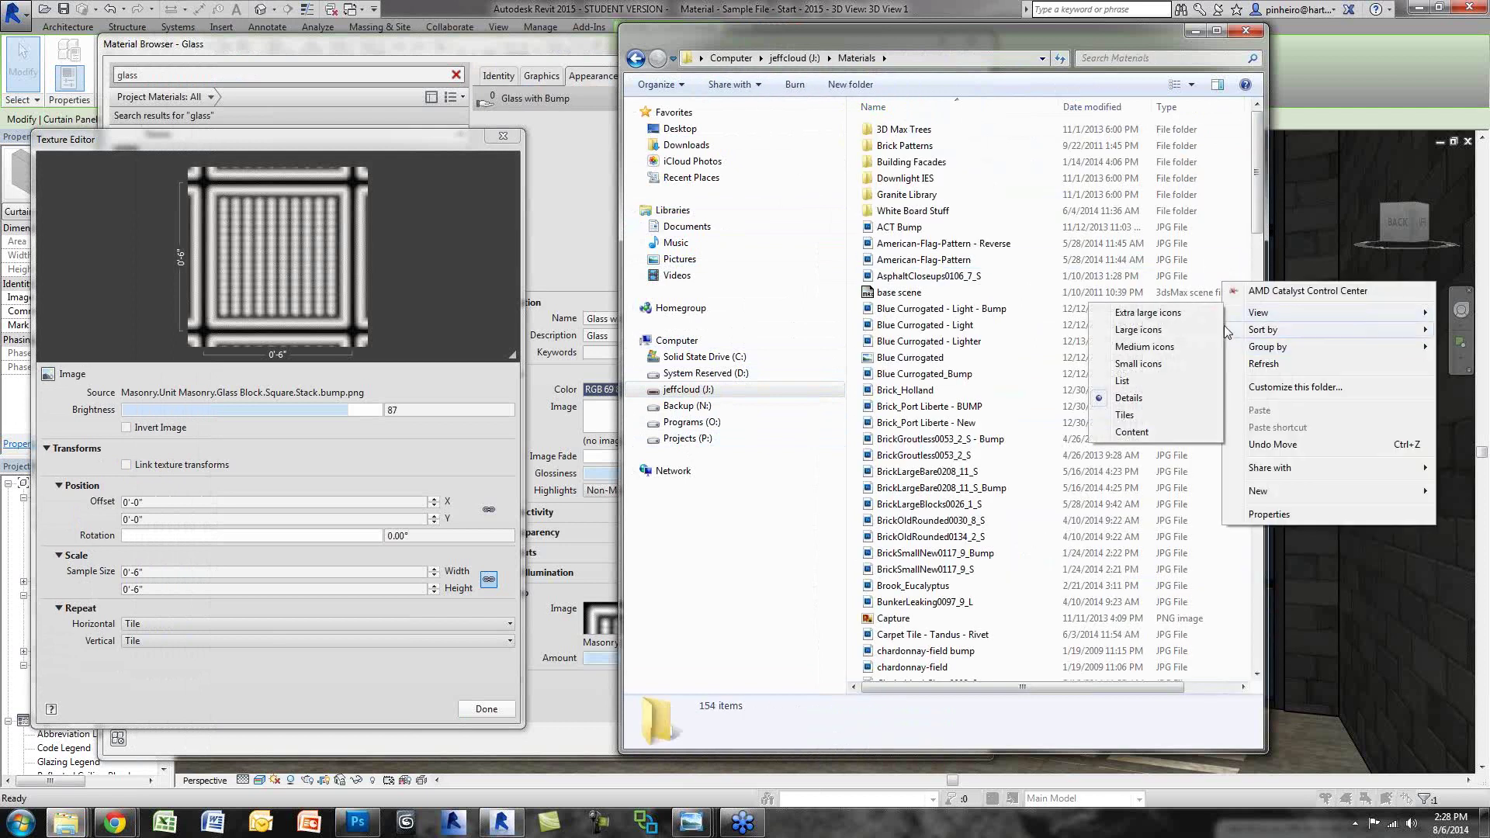
click(1156, 330)
Step: Browse the texture images in the Materials folder and select the Glass Bump Square image
scroll(1123, 380, down, 15)
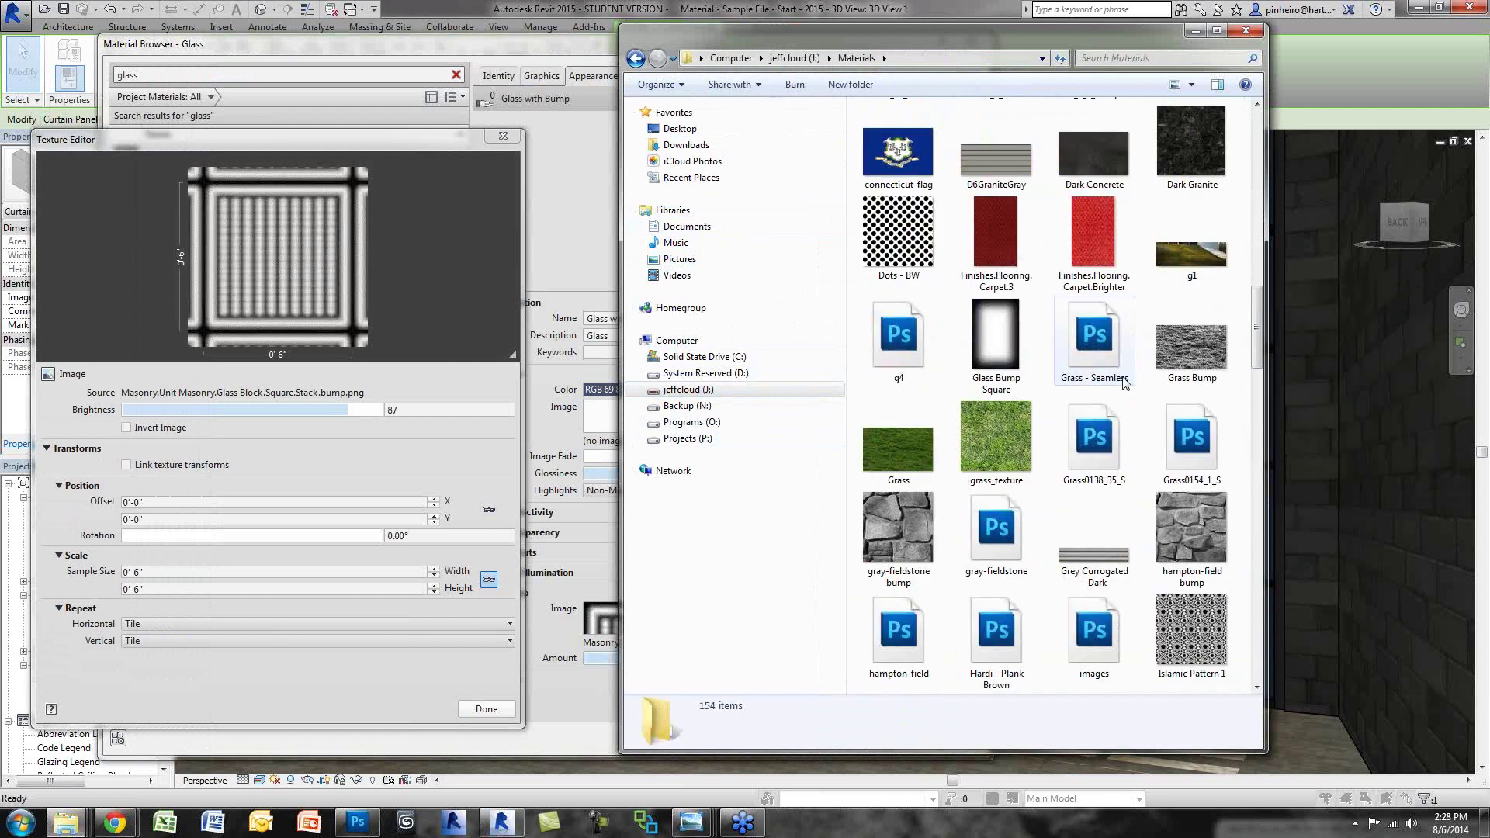
scroll(1122, 375, up, 15)
drag(1266, 354, 1322, 355)
scroll(1196, 351, down, 10)
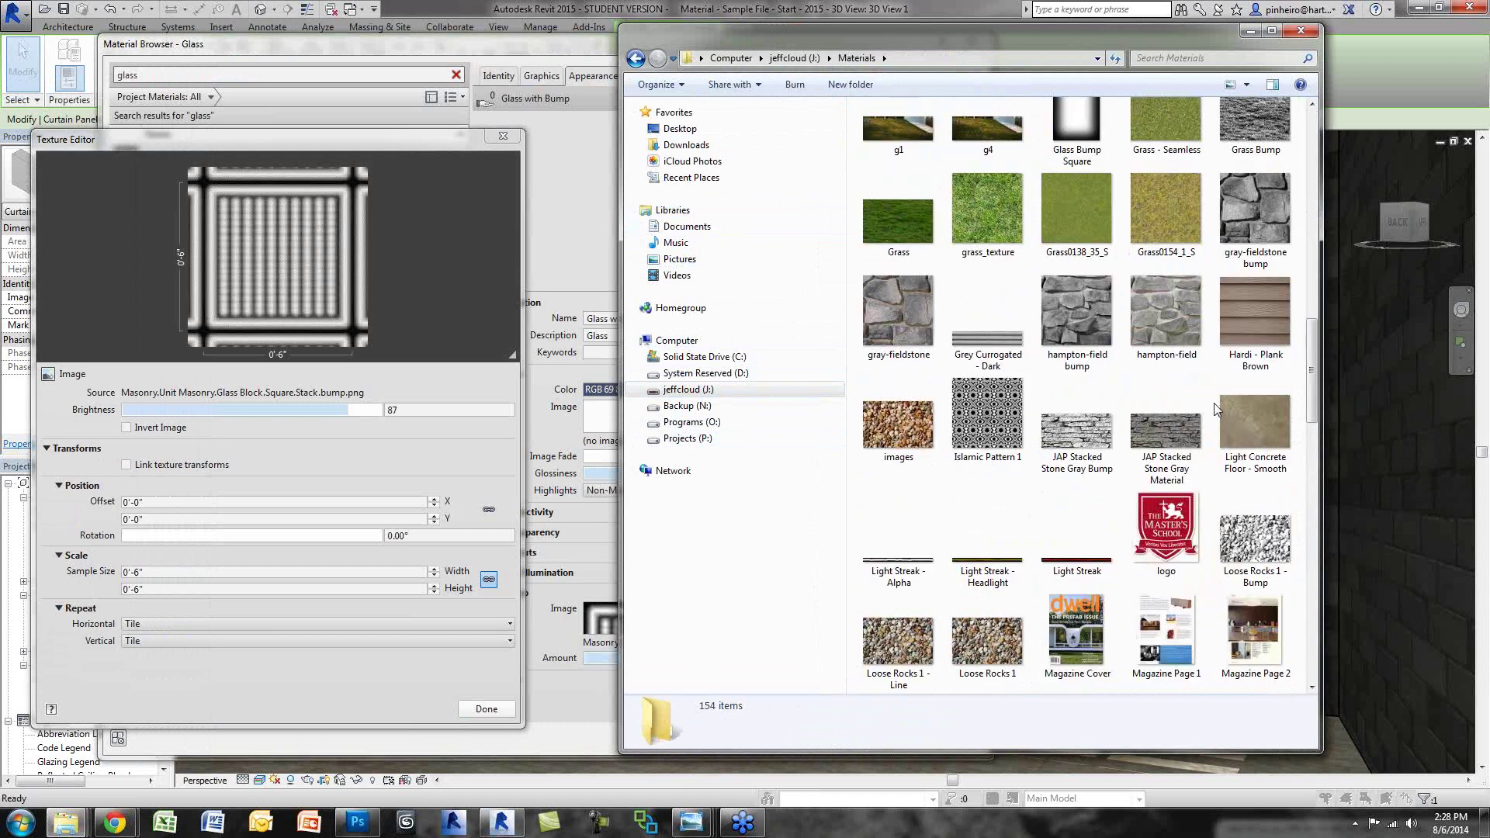
scroll(1216, 409, down, 5)
scroll(1216, 409, down, 2)
scroll(1214, 434, up, 10)
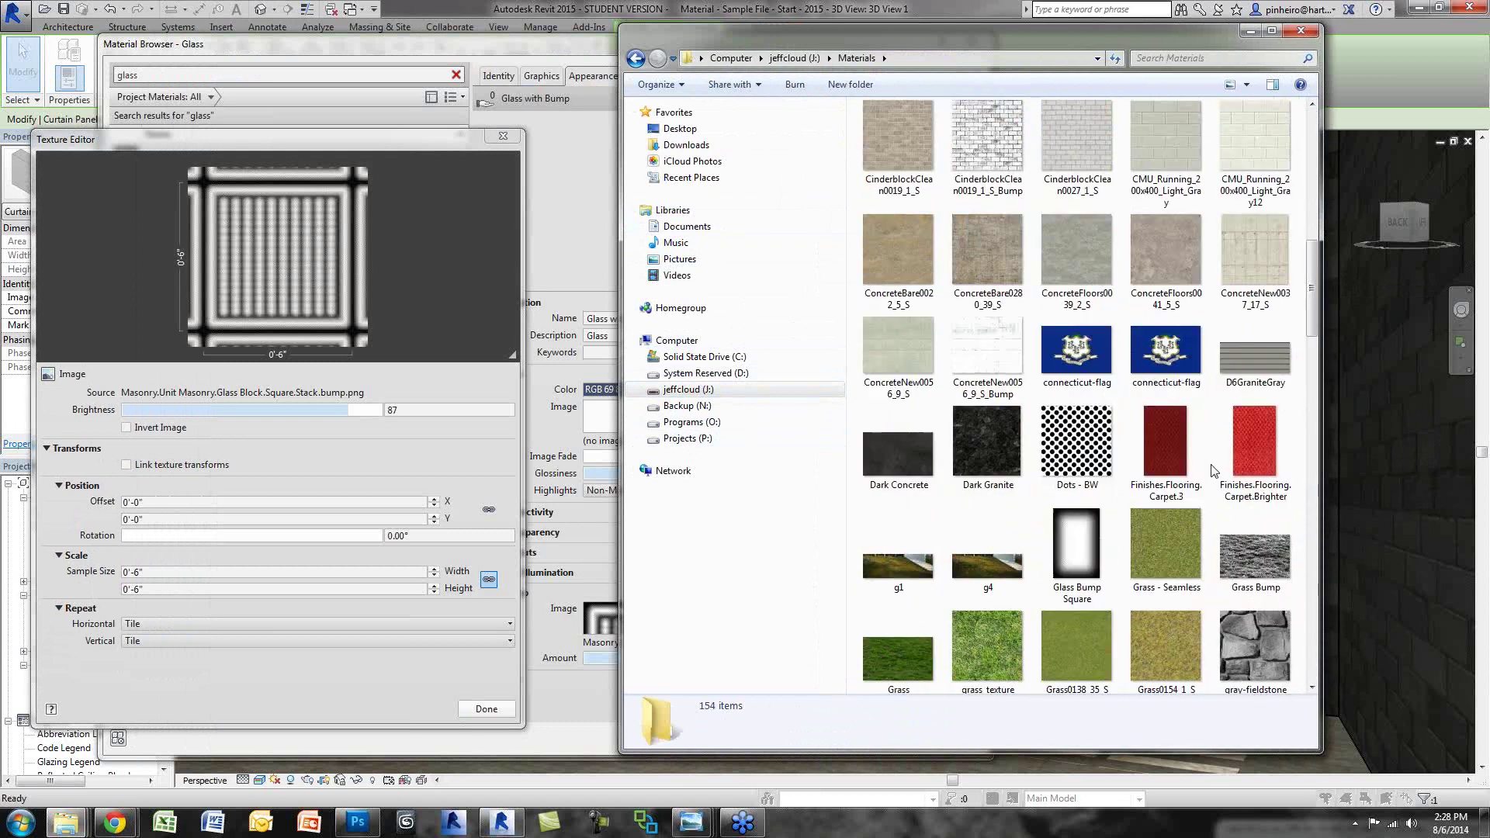
scroll(1214, 470, up, 3)
scroll(1214, 470, down, 2)
click(1076, 633)
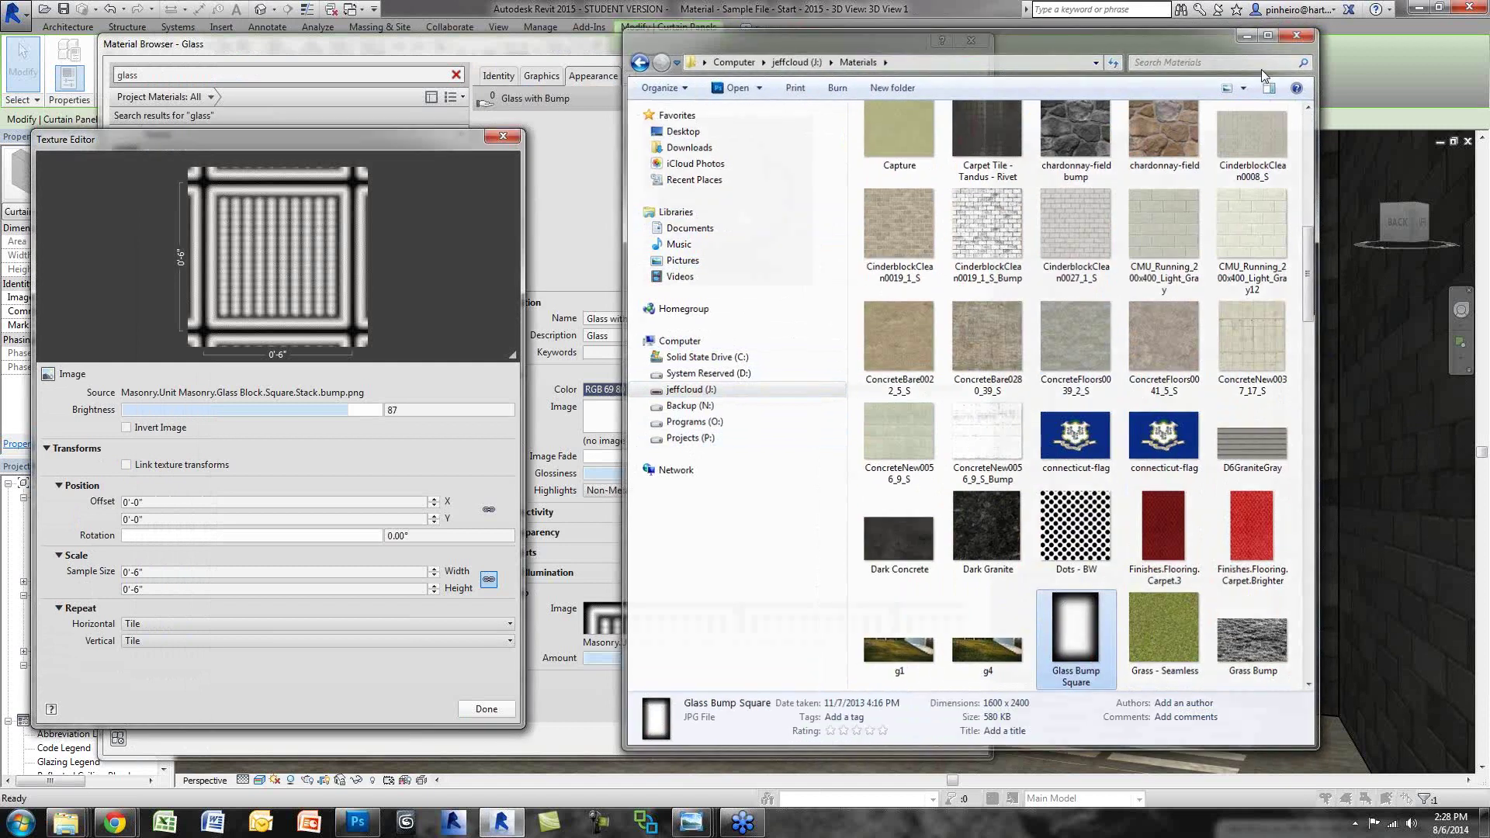
Step: Open the Material Webinar folder from the desktop and view Glass Bump Square in Windows Photo Viewer
click(731, 57)
click(680, 128)
double_click(1001, 288)
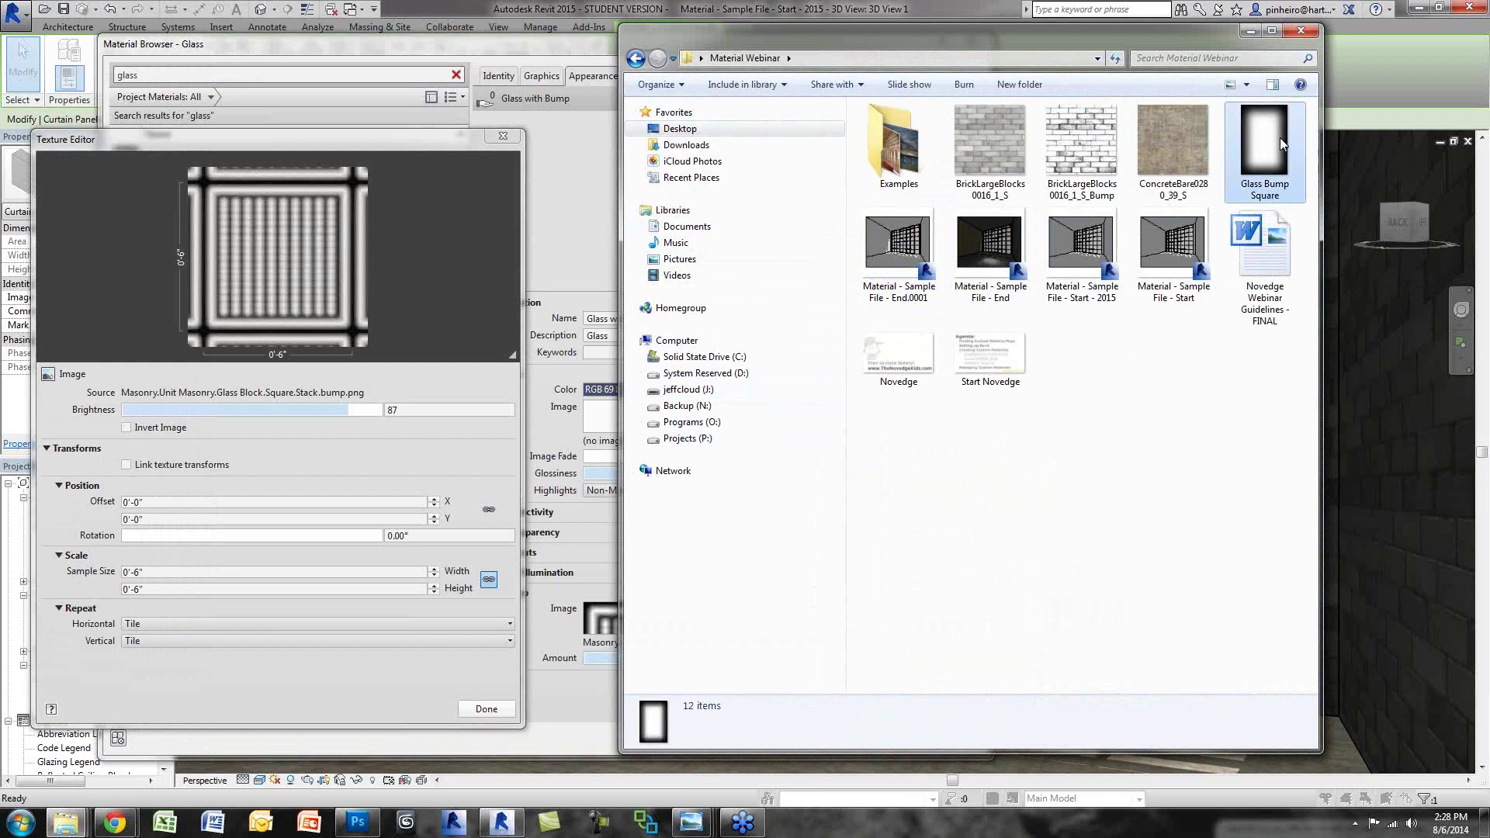
right_click(1278, 137)
mouse_move(1328, 331)
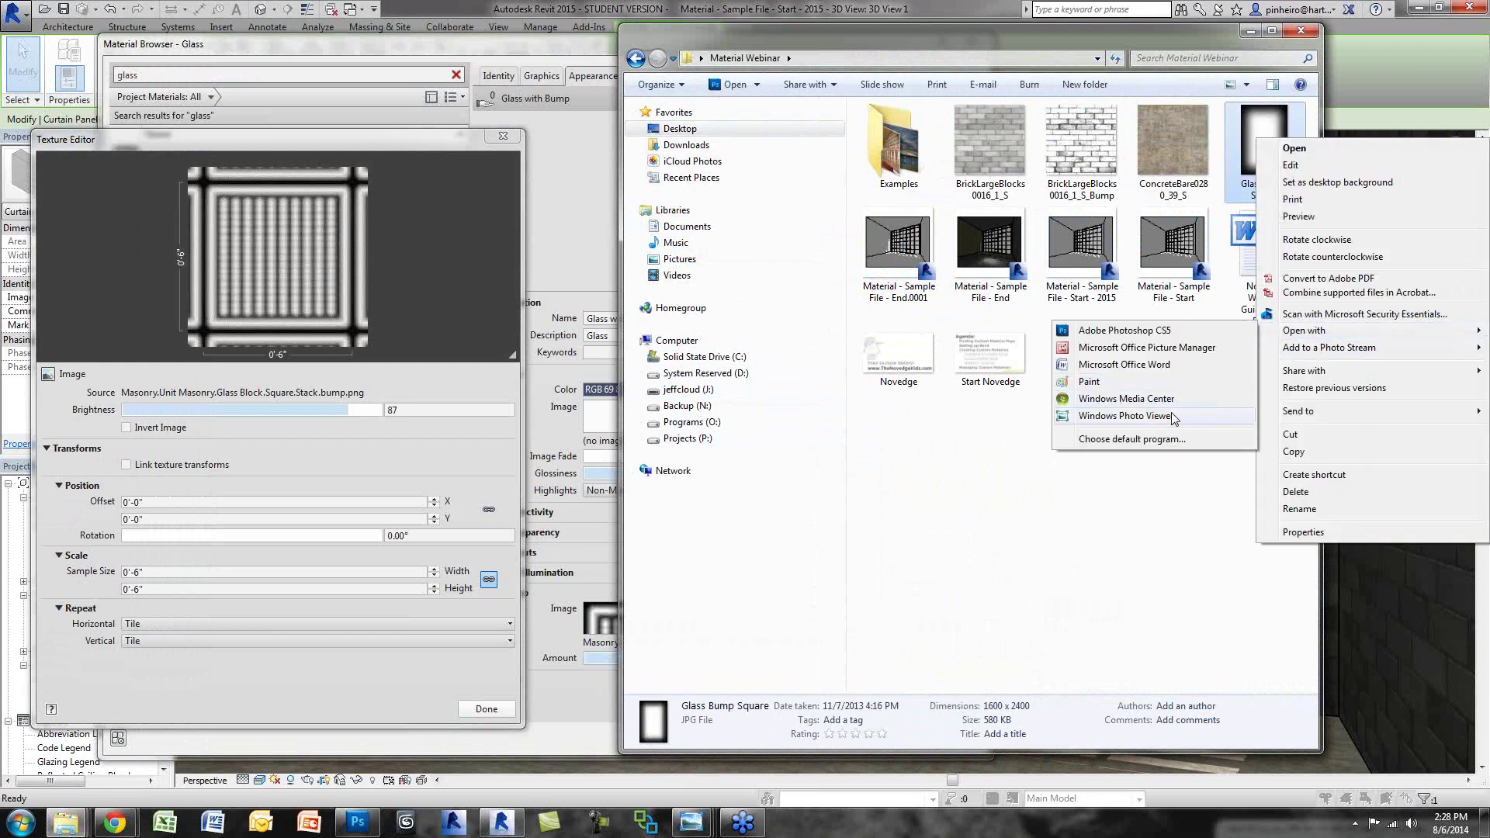
click(1171, 416)
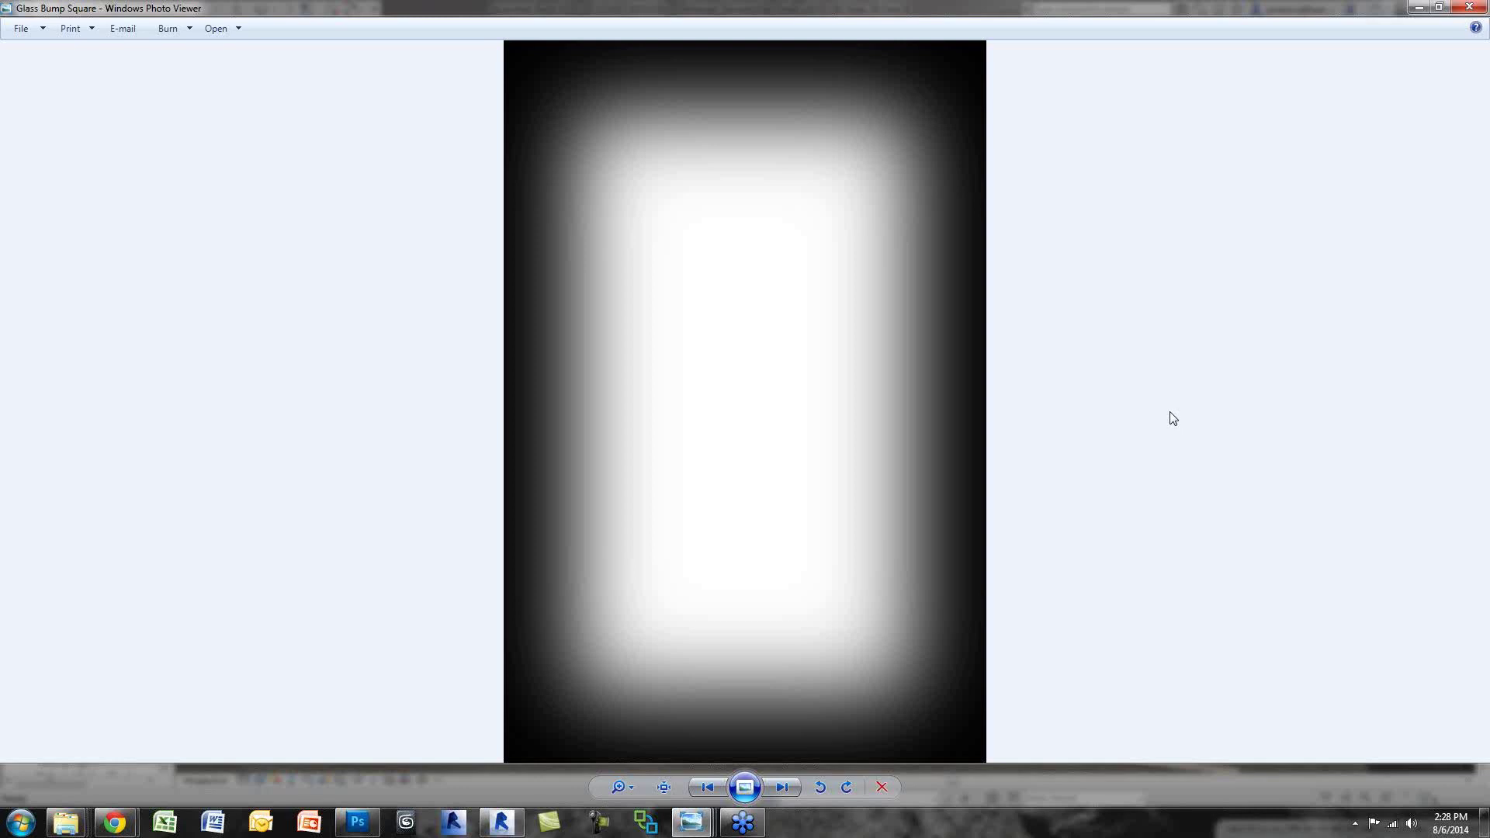
click(1459, 9)
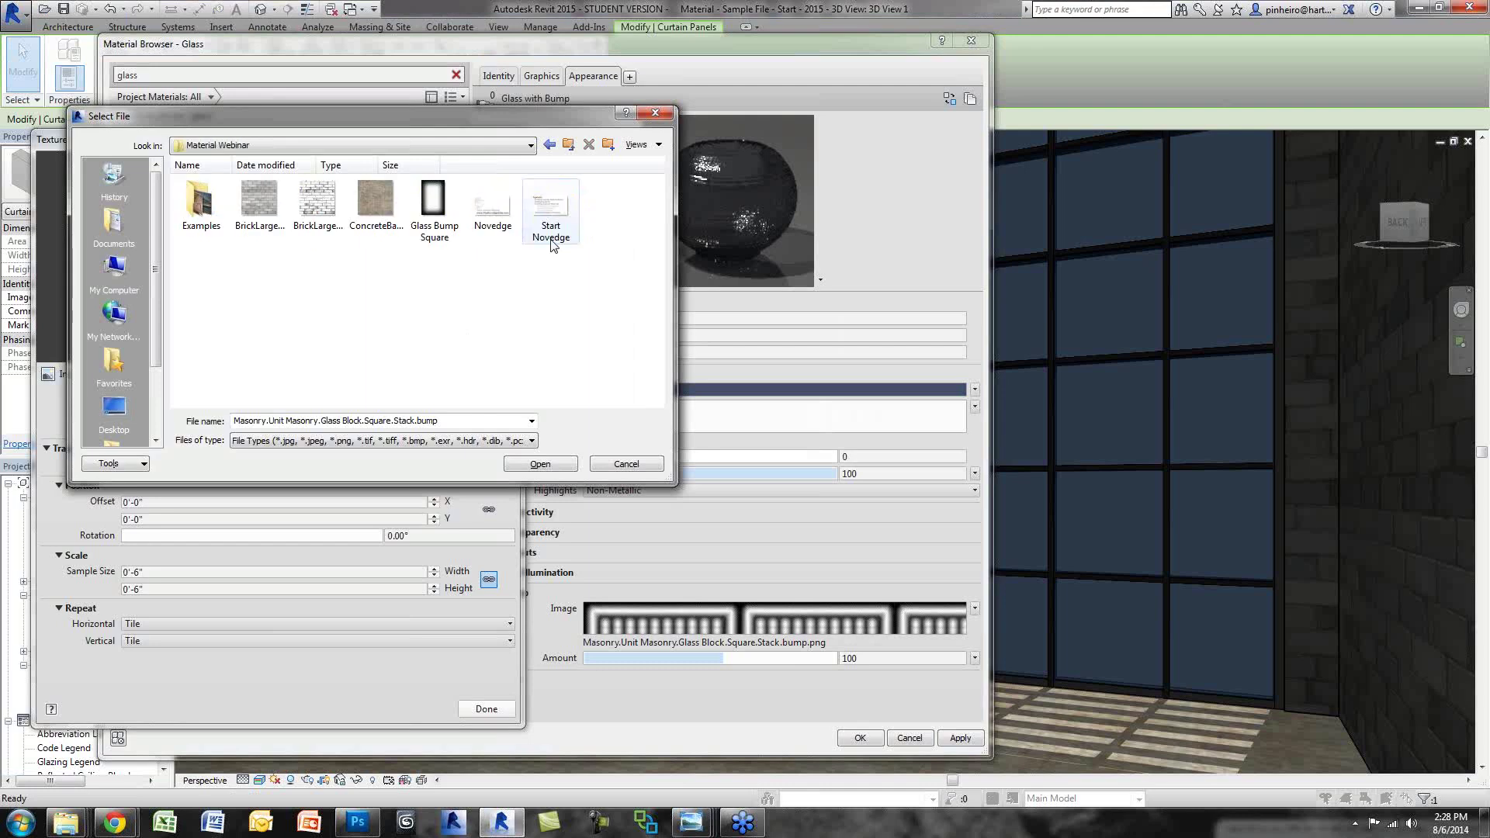
Step: Replace the bump image with Glass Bump Square from the Material Webinar folder and set its sample size to 3'-0" wide and high
click(455, 237)
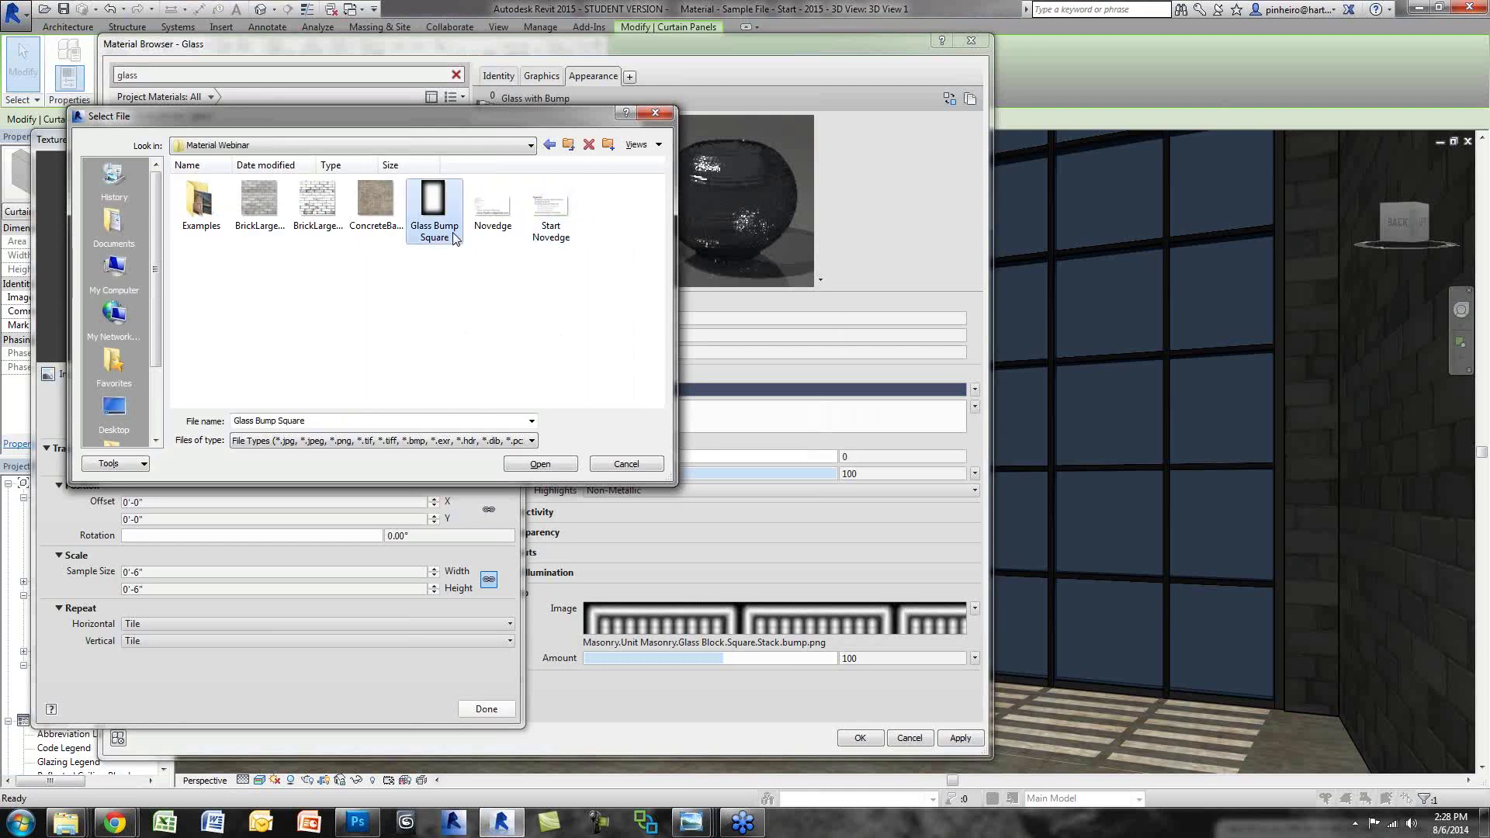
click(541, 464)
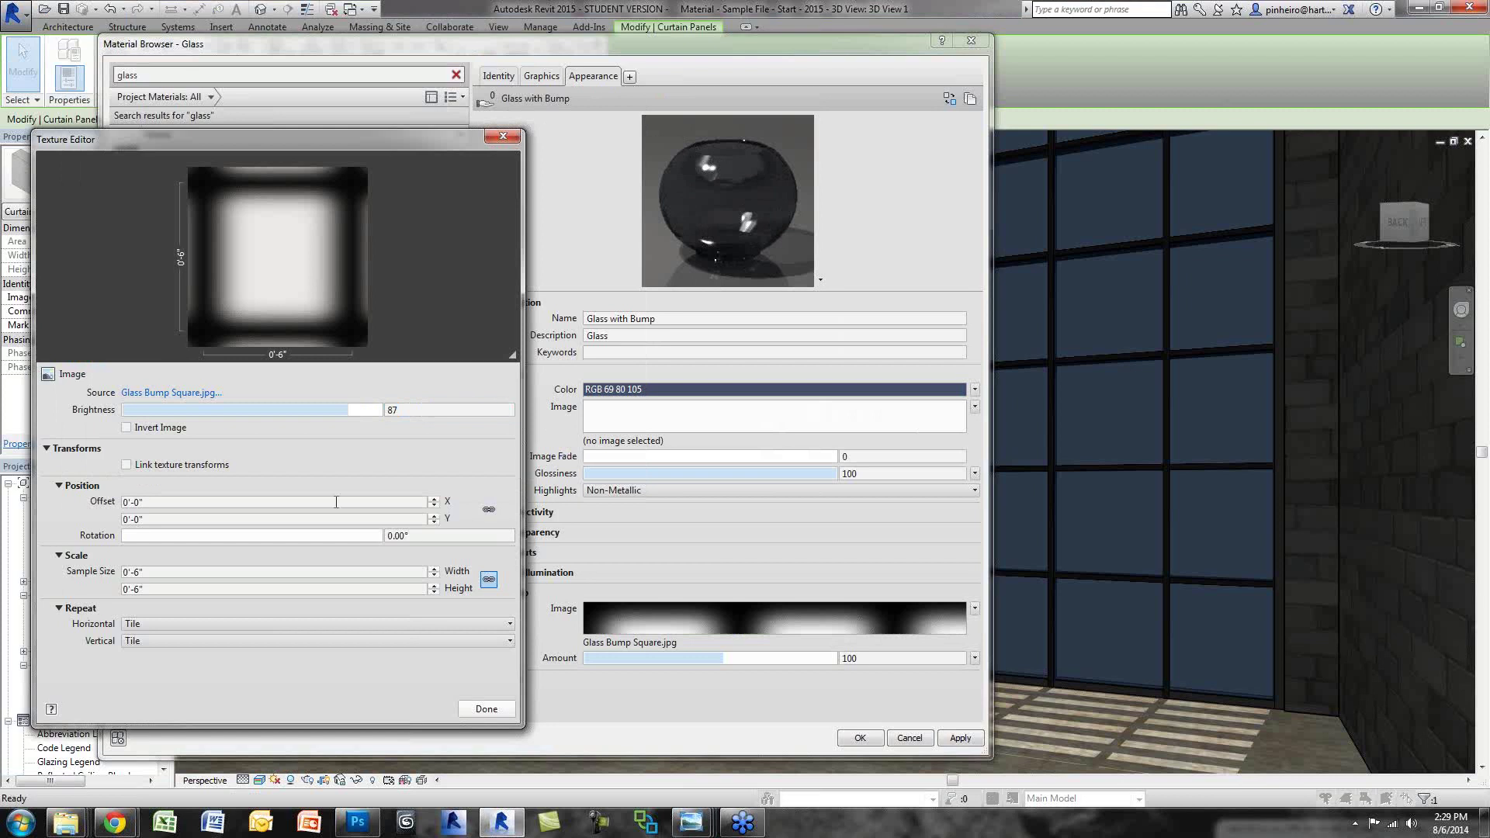
click(197, 572)
text(3)
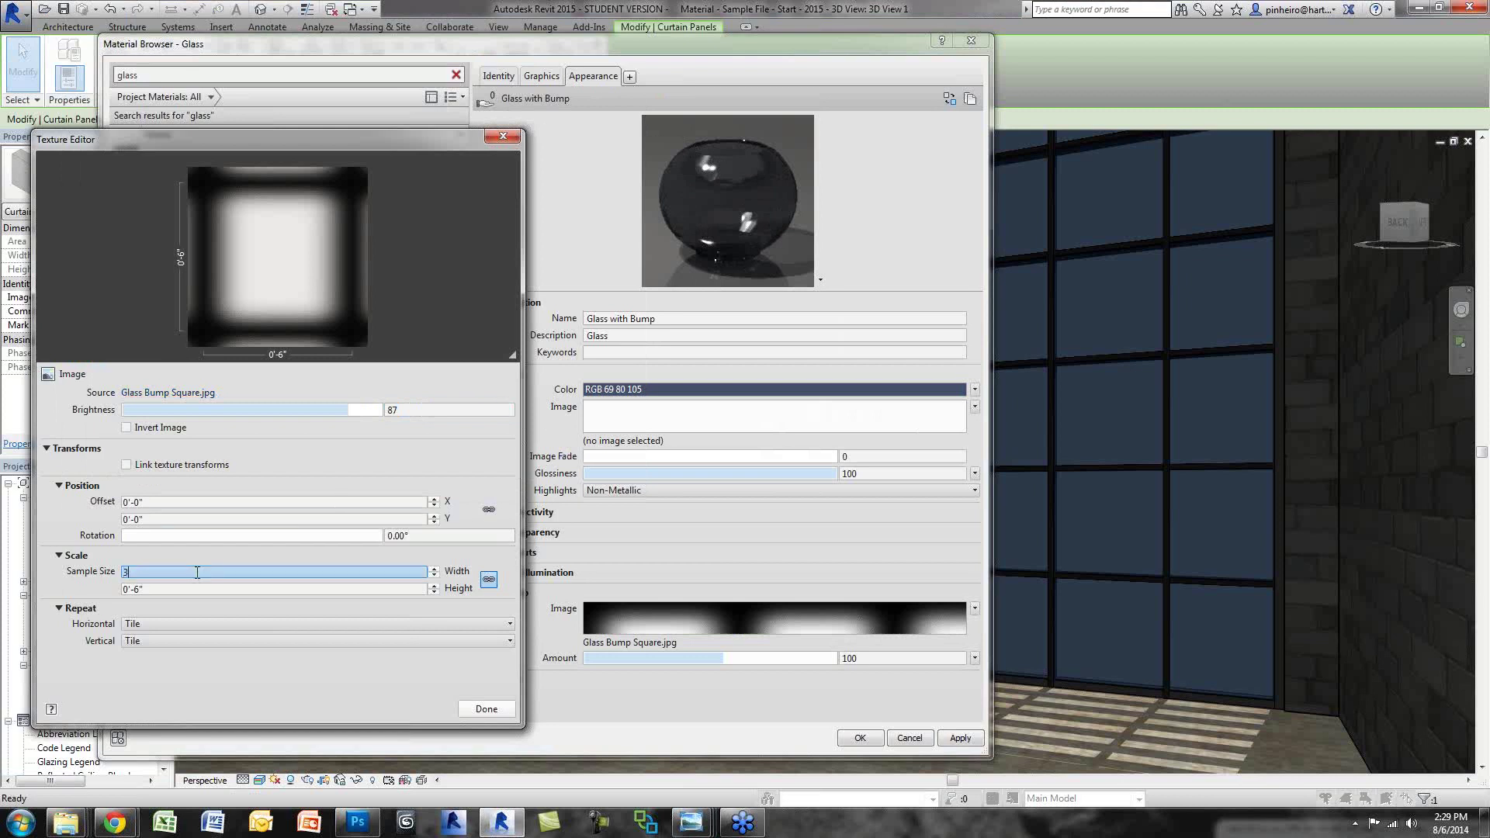
click(173, 589)
text(3)
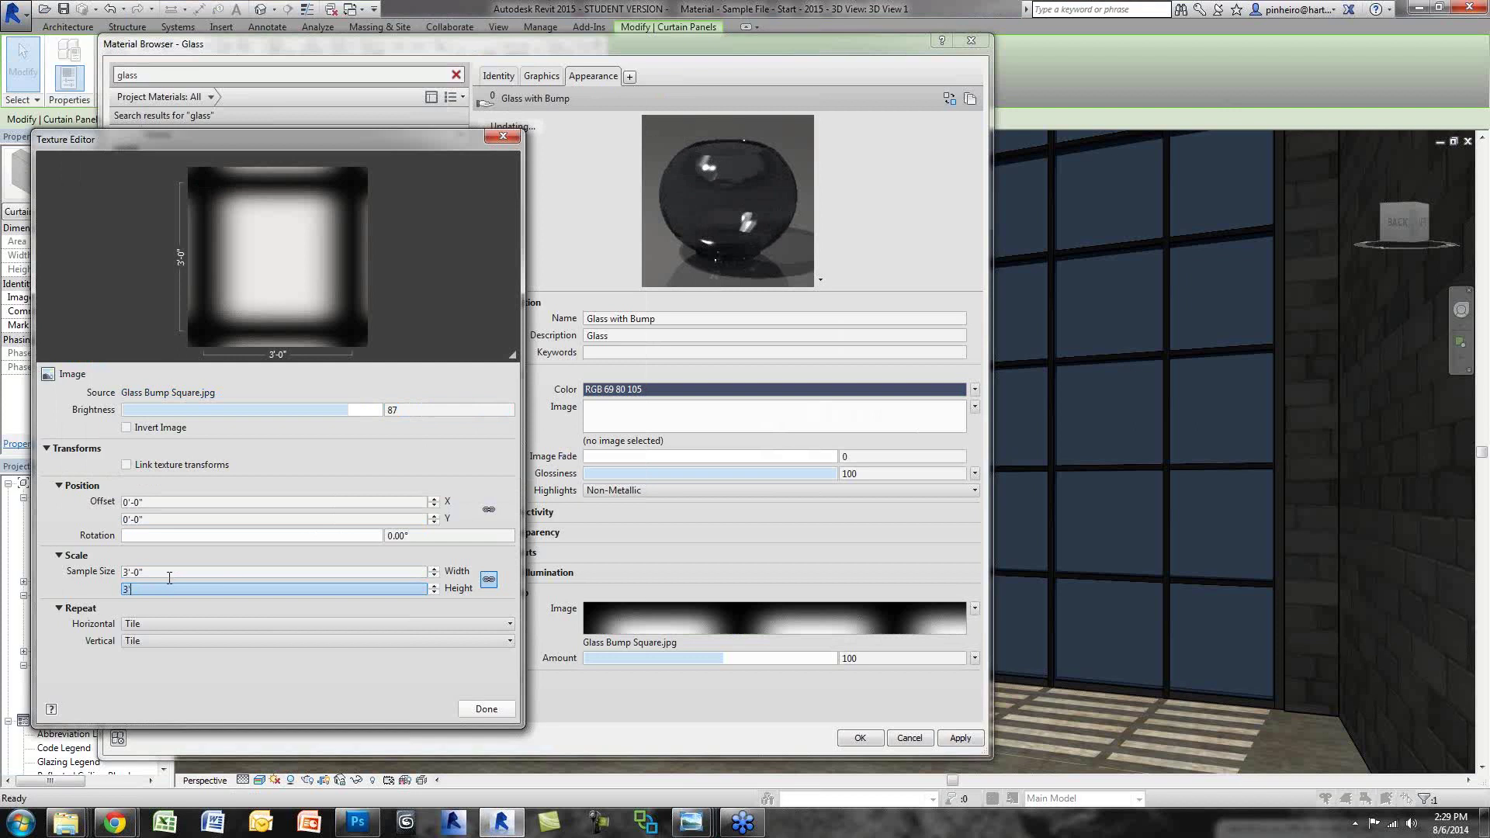
click(172, 573)
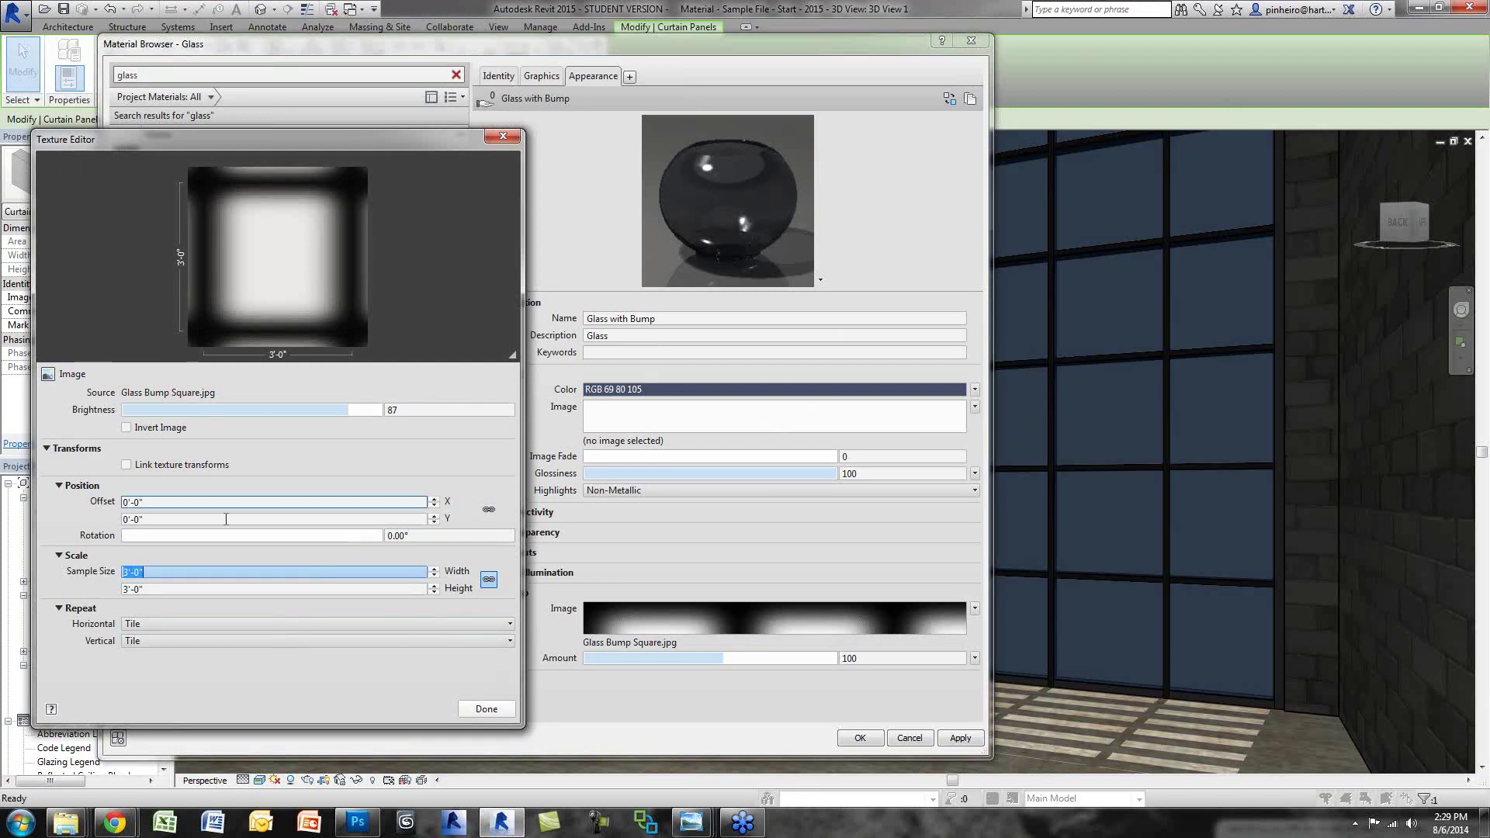
click(487, 709)
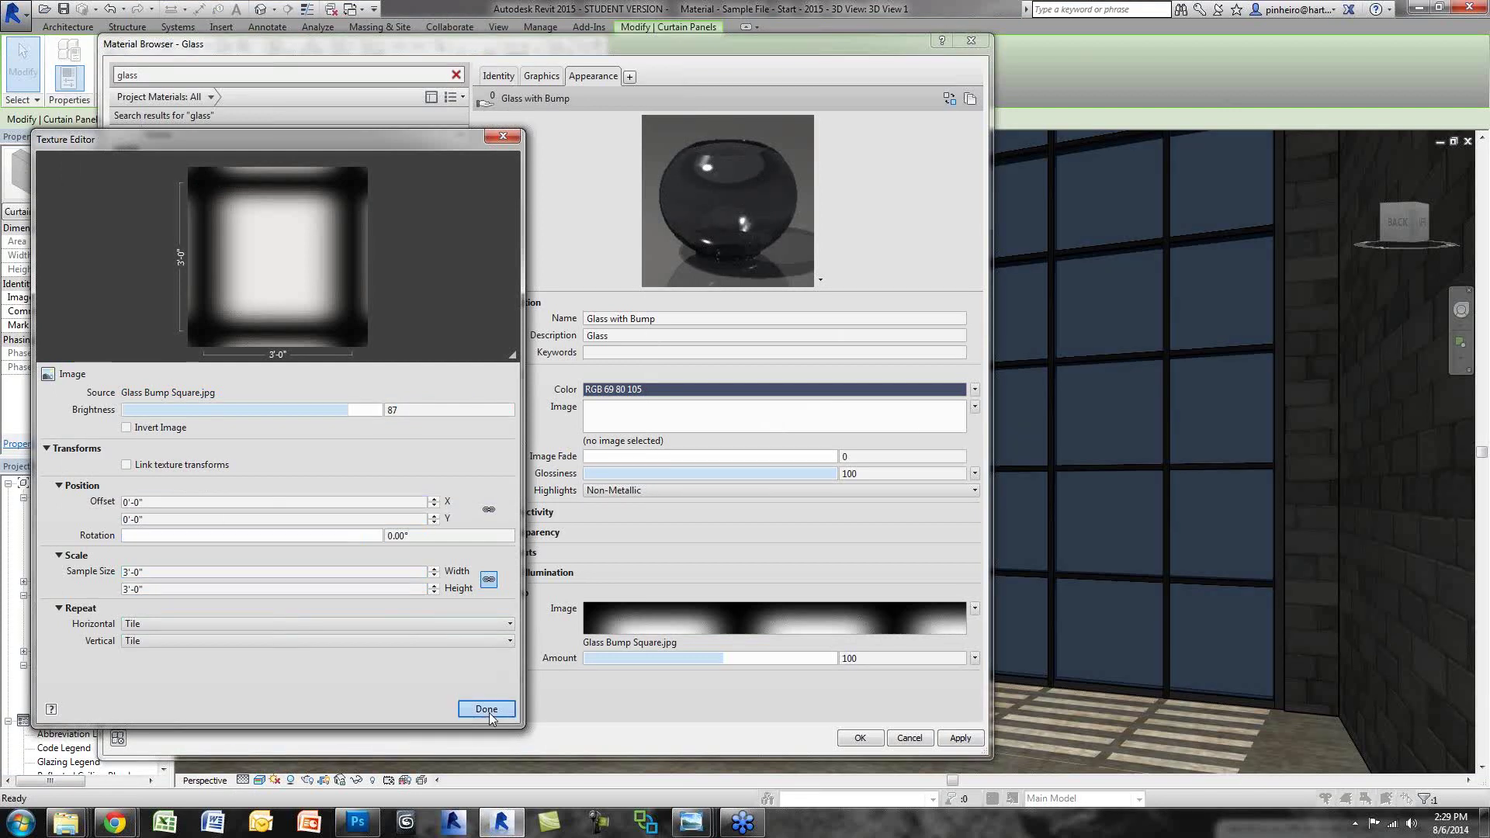
Step: Accept the Glass material and the Glazed panel's type properties, and deselect the curtain panel
click(856, 741)
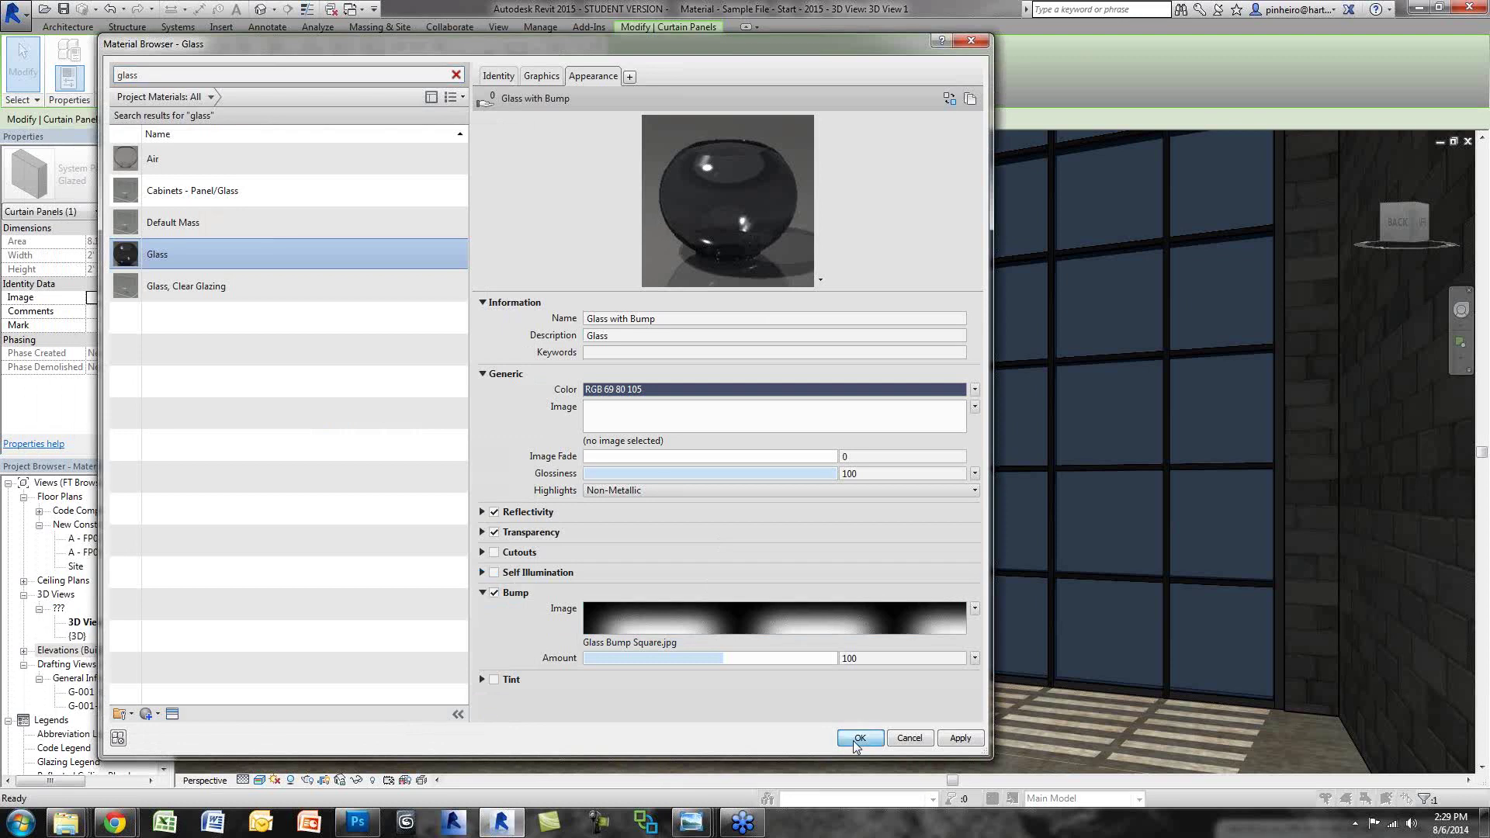
click(858, 738)
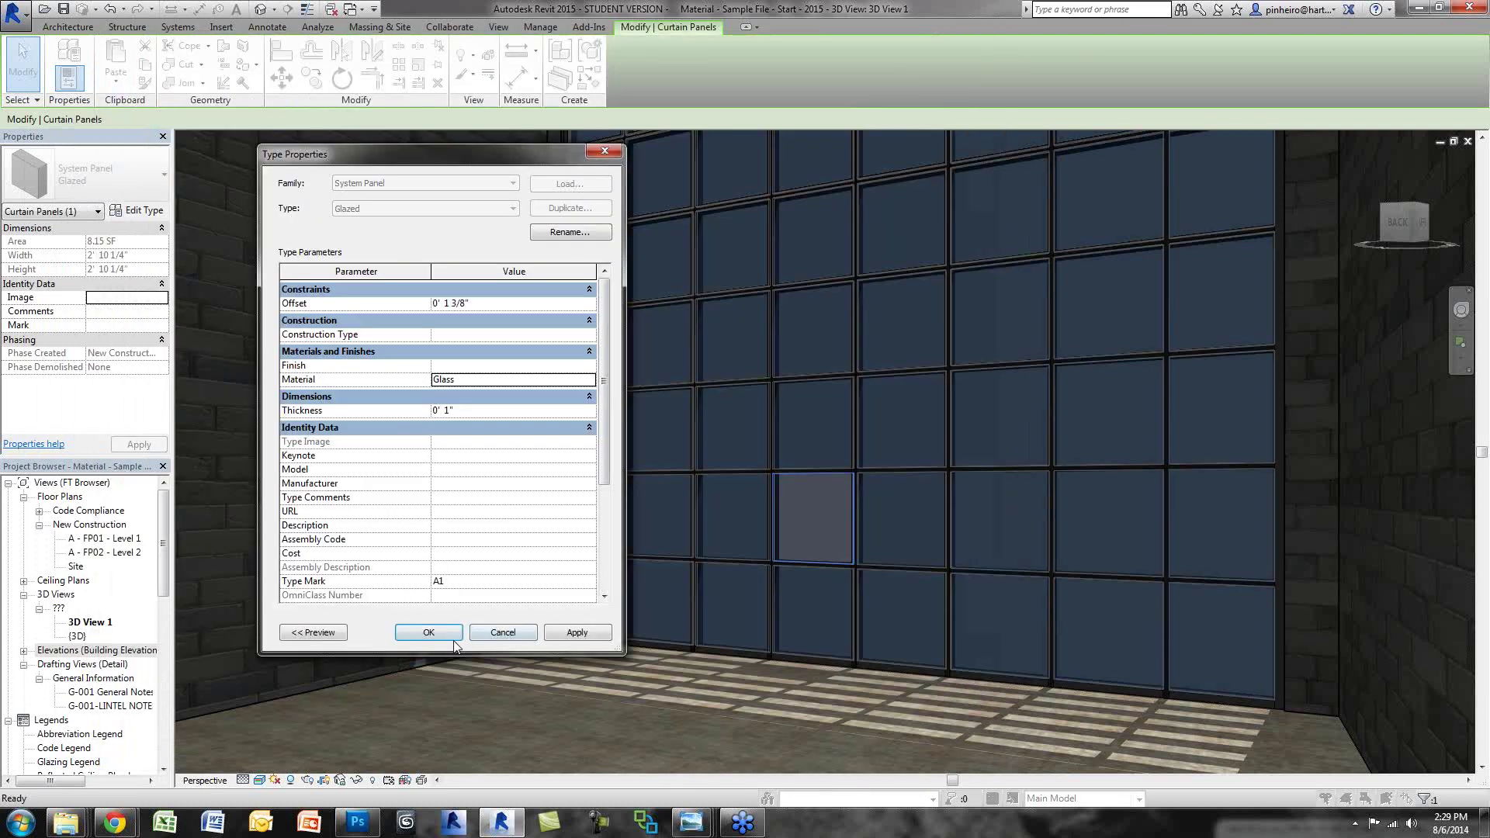
click(423, 628)
key(Escape)
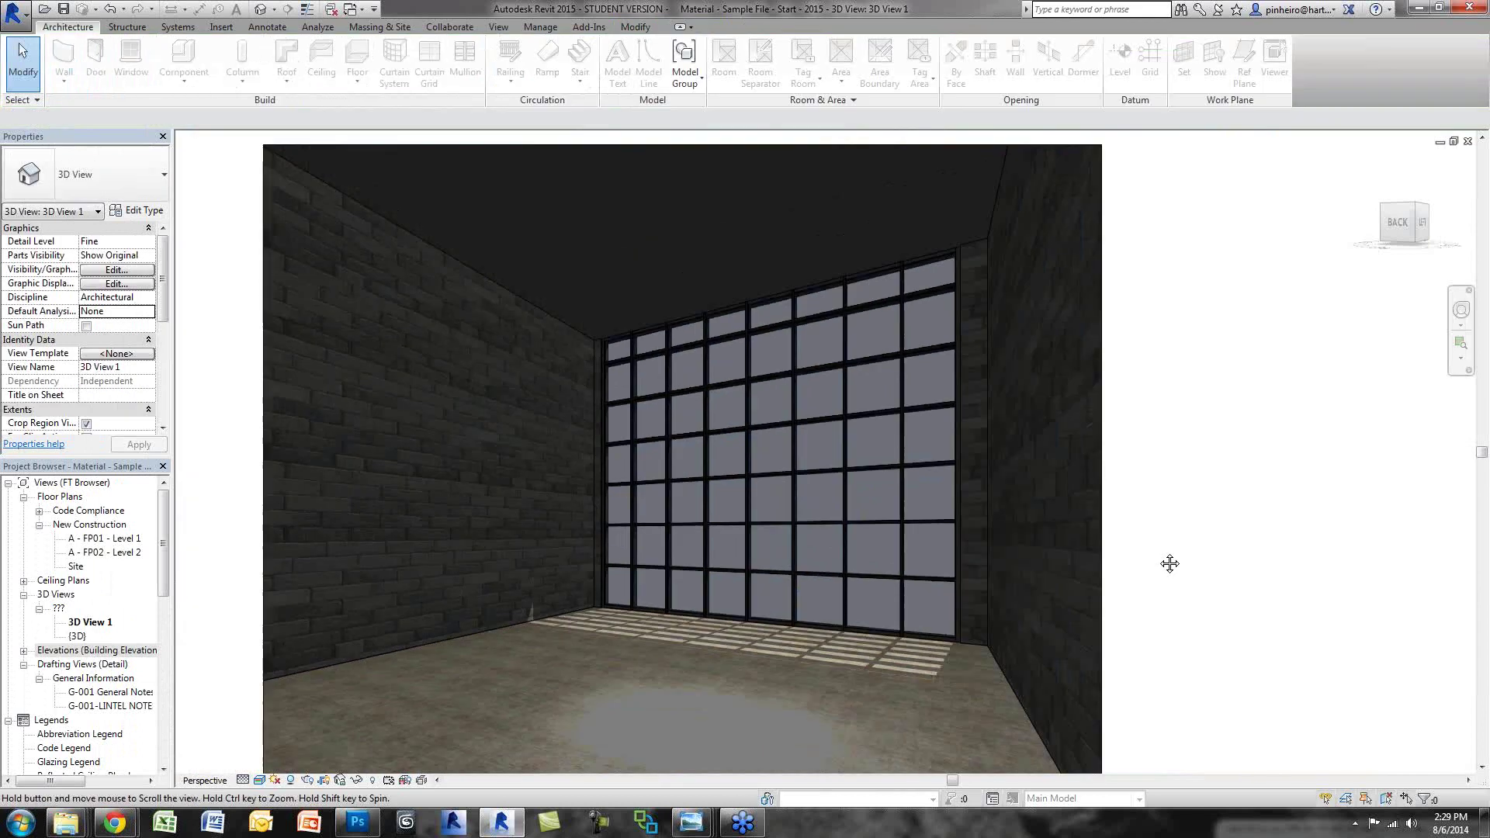
mouse_move(66, 823)
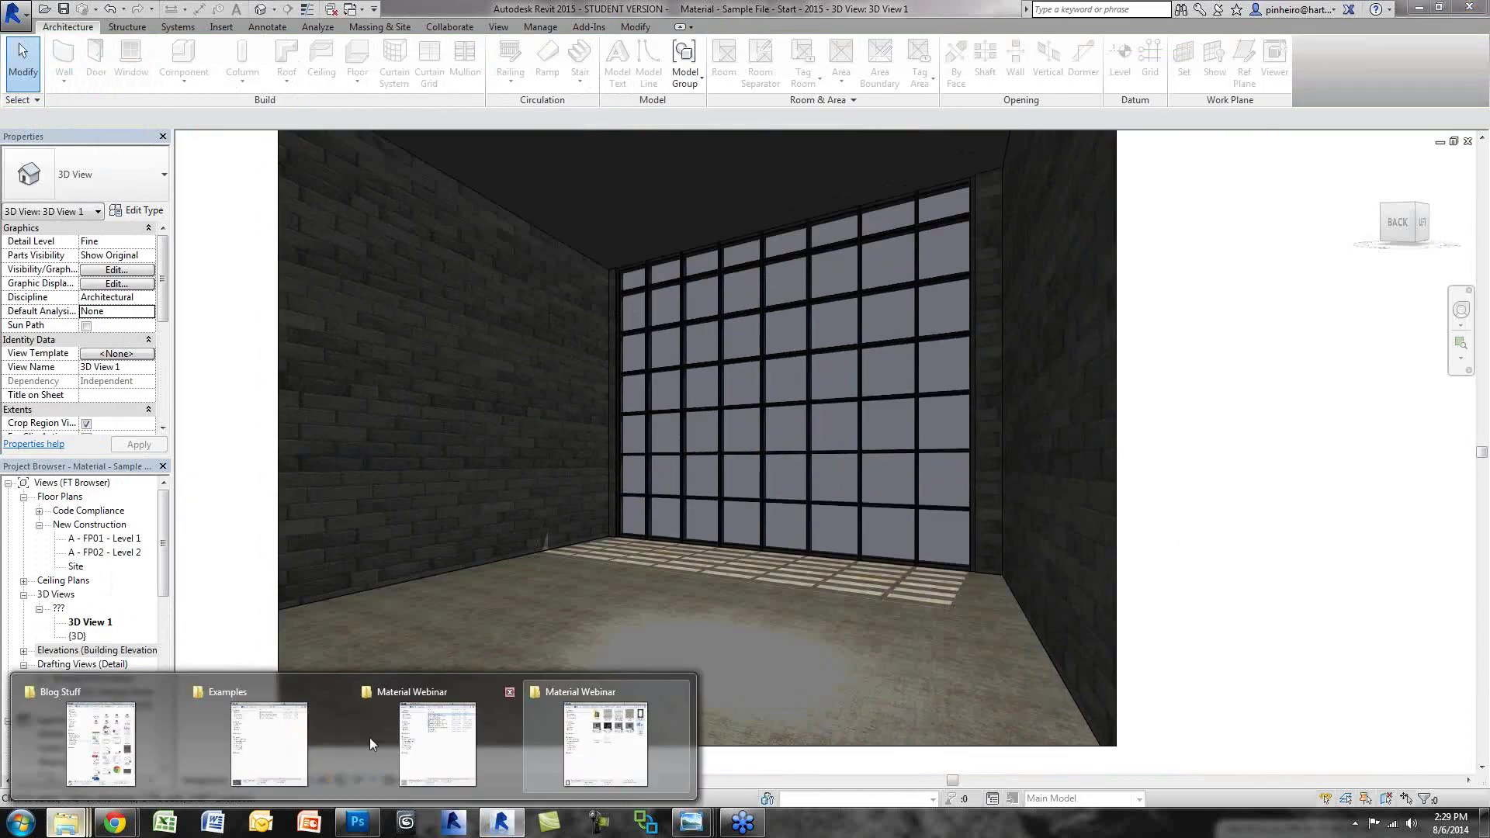
Step: Switch to the web browser, maximize it, and search The Revit Kid blog for "realistic glass"
click(235, 749)
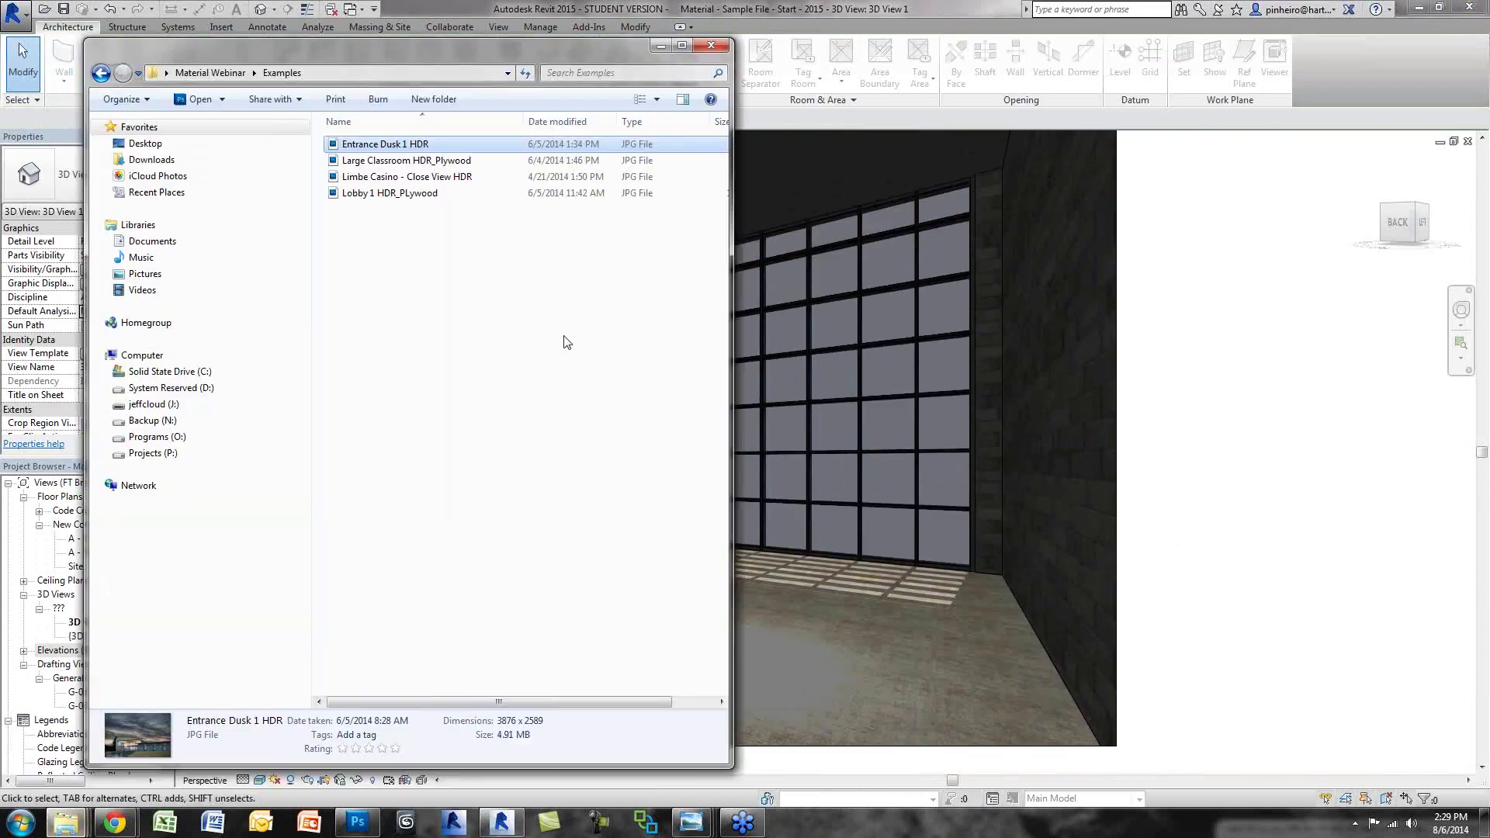
click(658, 46)
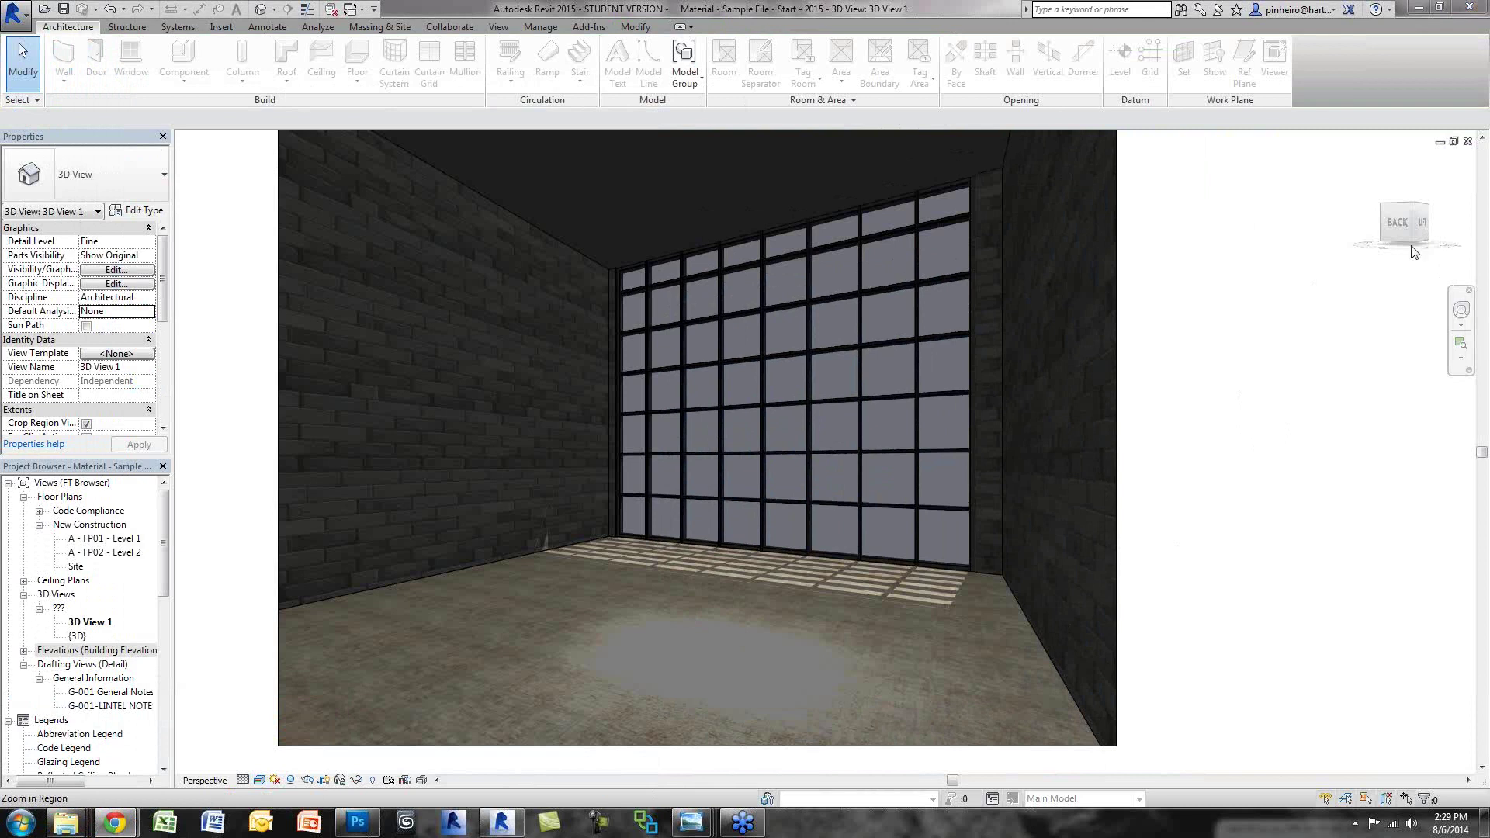
key(alt+Tab)
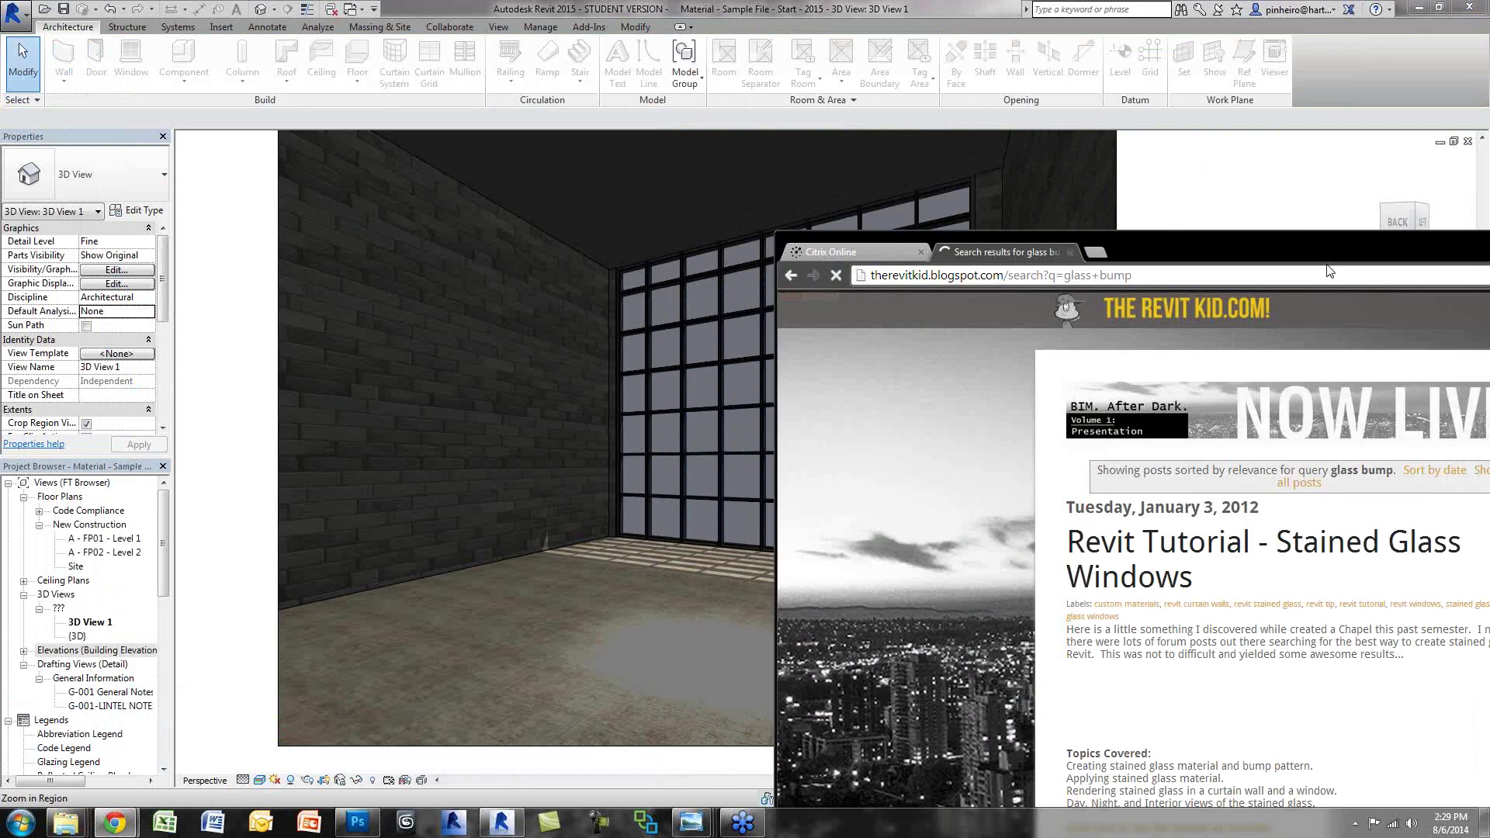
drag(1329, 271, 984, 156)
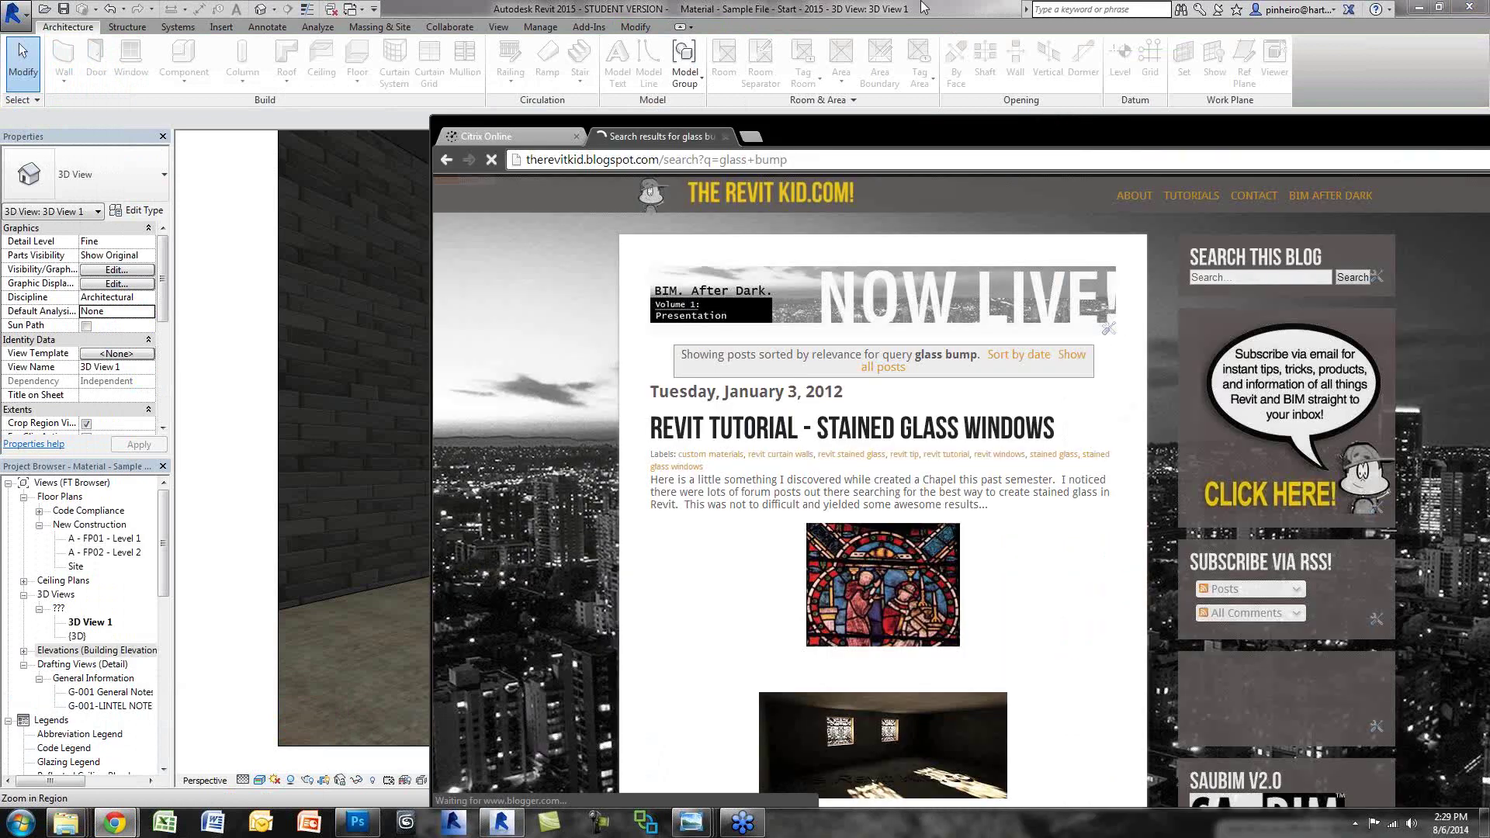
drag(922, 8, 922, 4)
scroll(842, 561, down, 4)
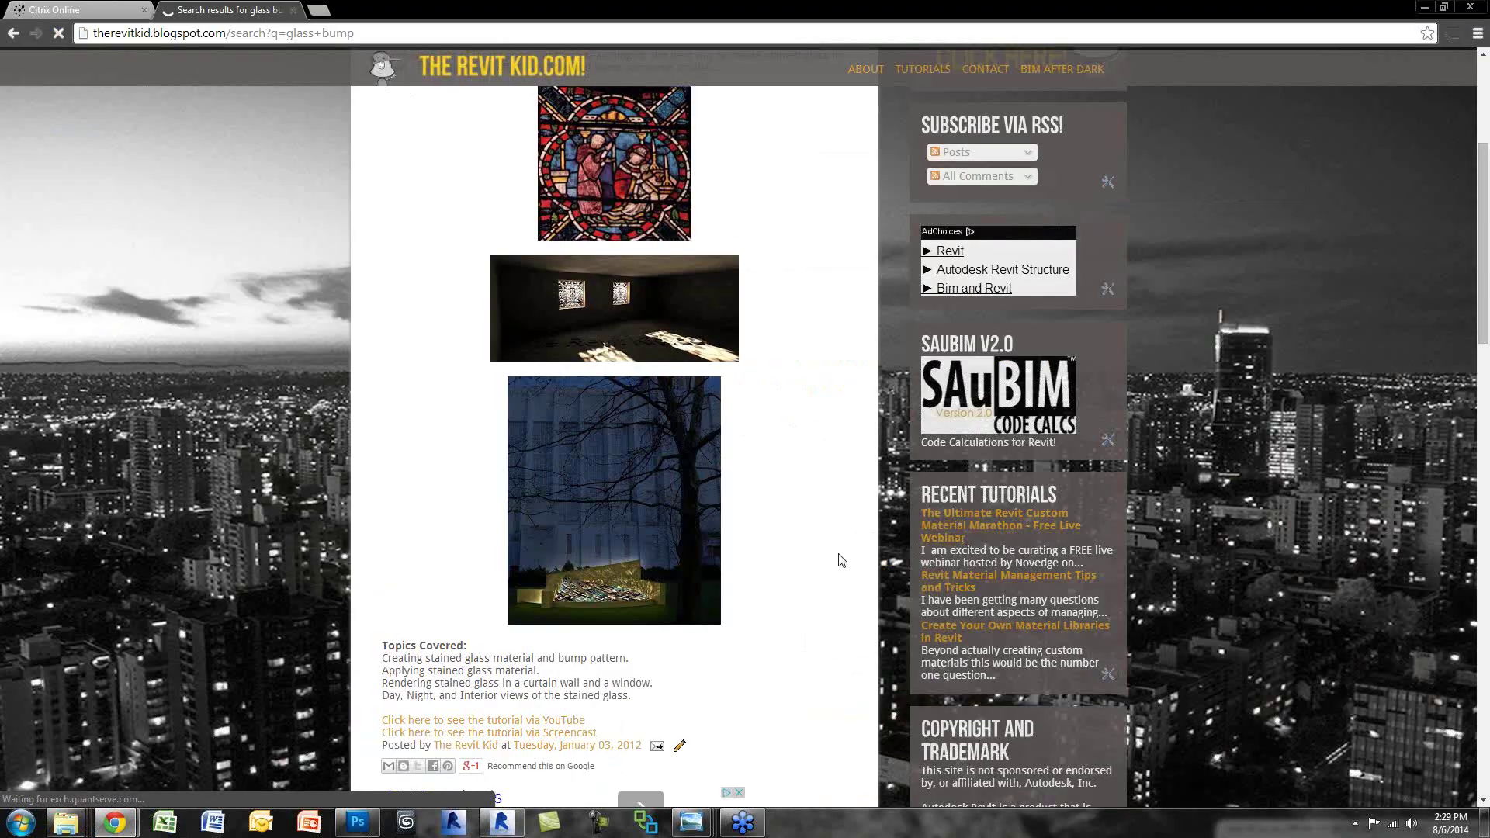
scroll(842, 560, down, 5)
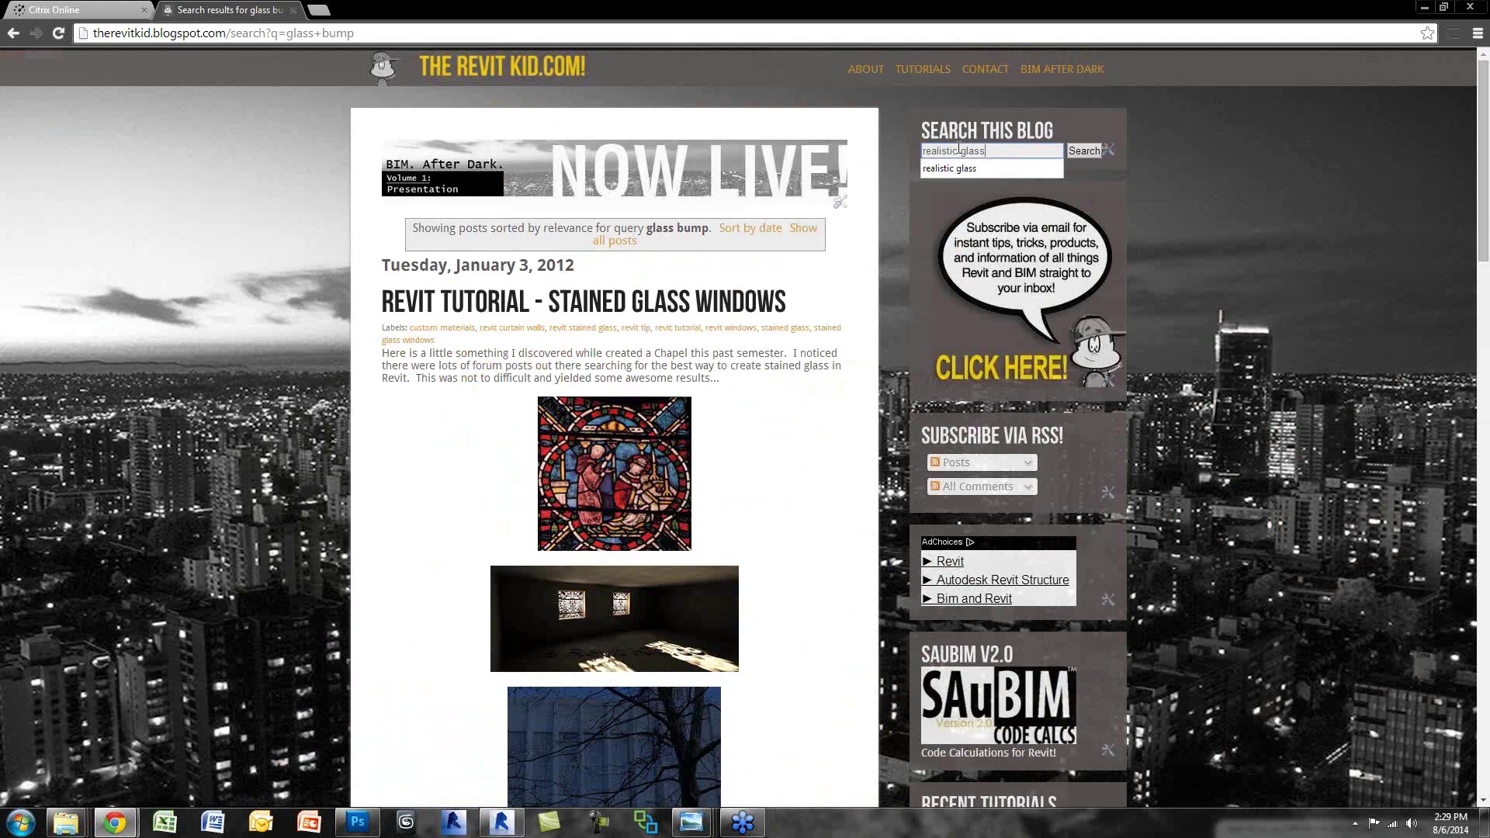
key(Return)
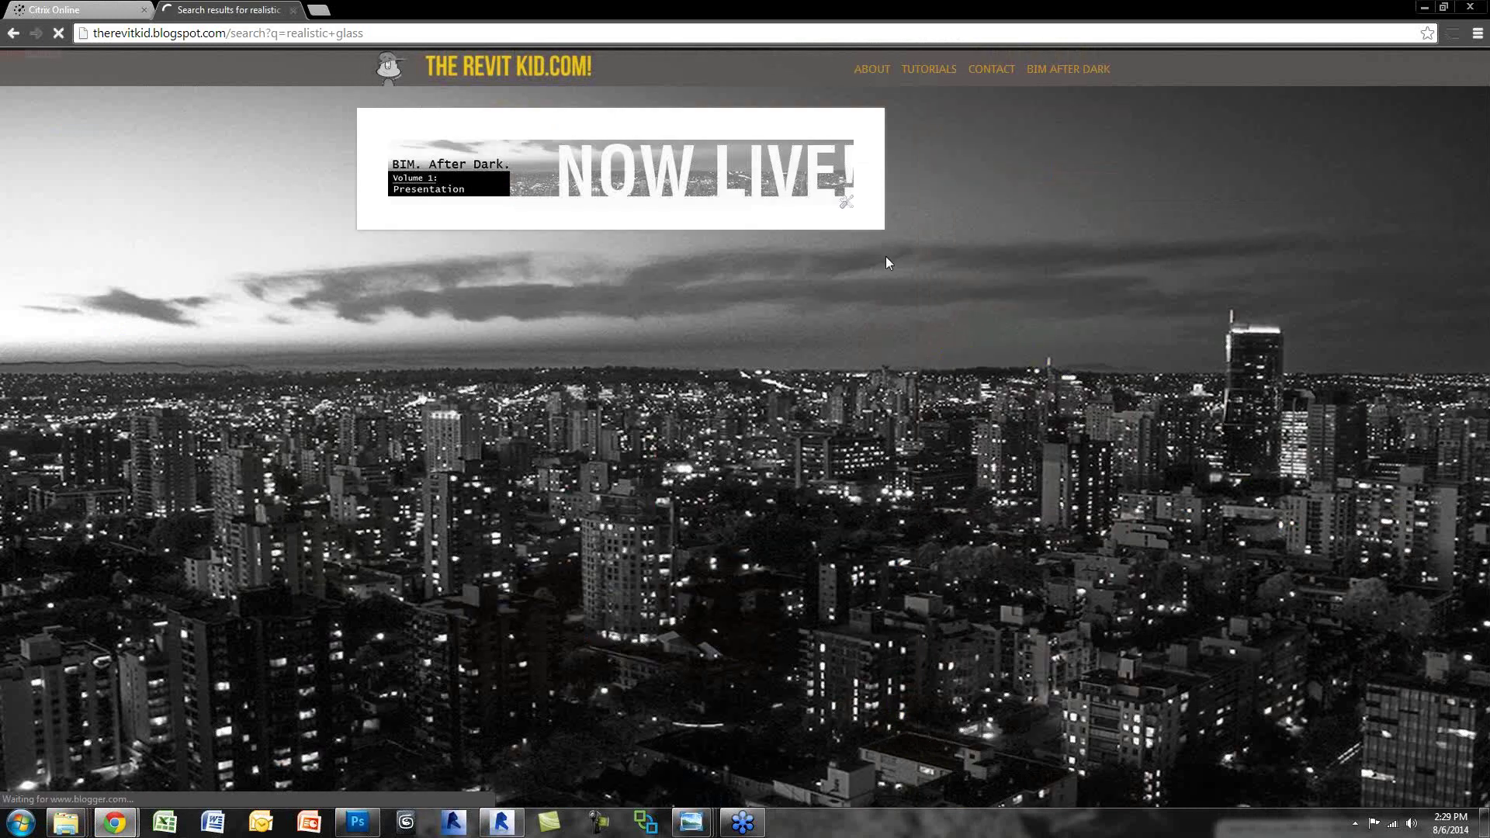
Step: Open the blog post "Revit Material Management Tips and Tricks", look through its tutorial links, and close the page
scroll(762, 312, down, 10)
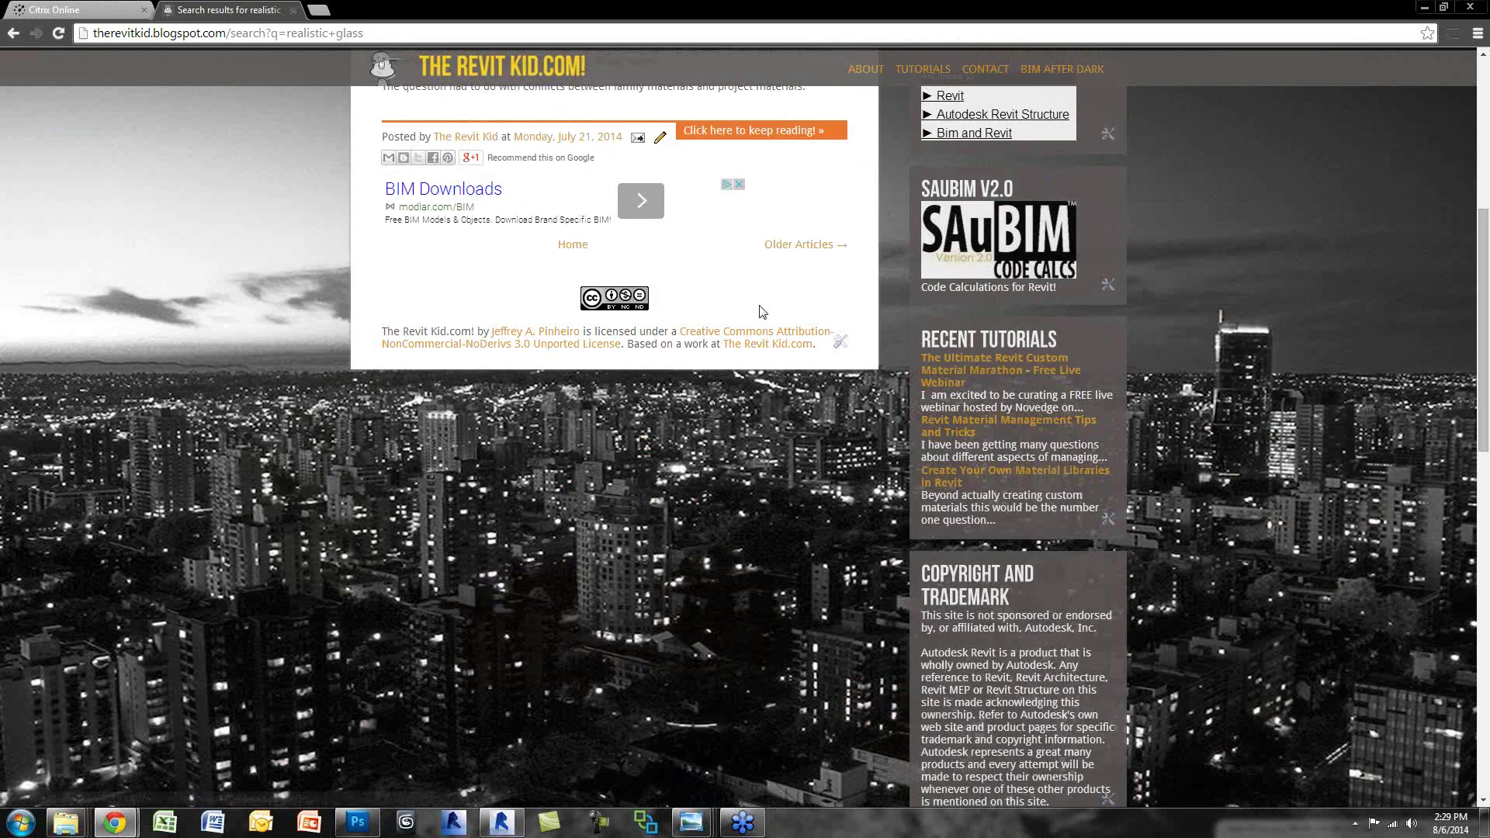
click(752, 129)
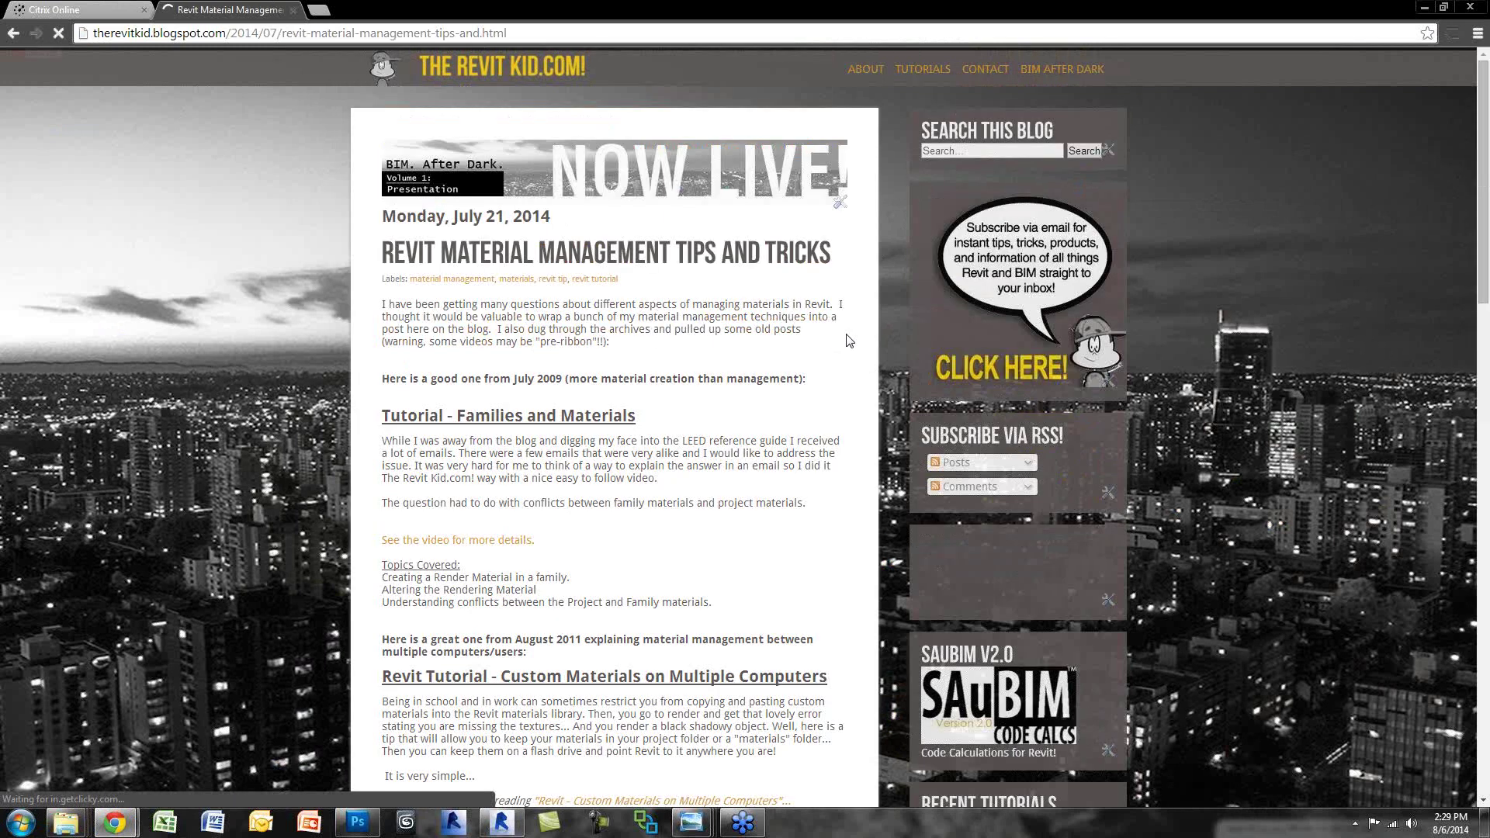
scroll(803, 366, down, 6)
scroll(738, 543, down, 2)
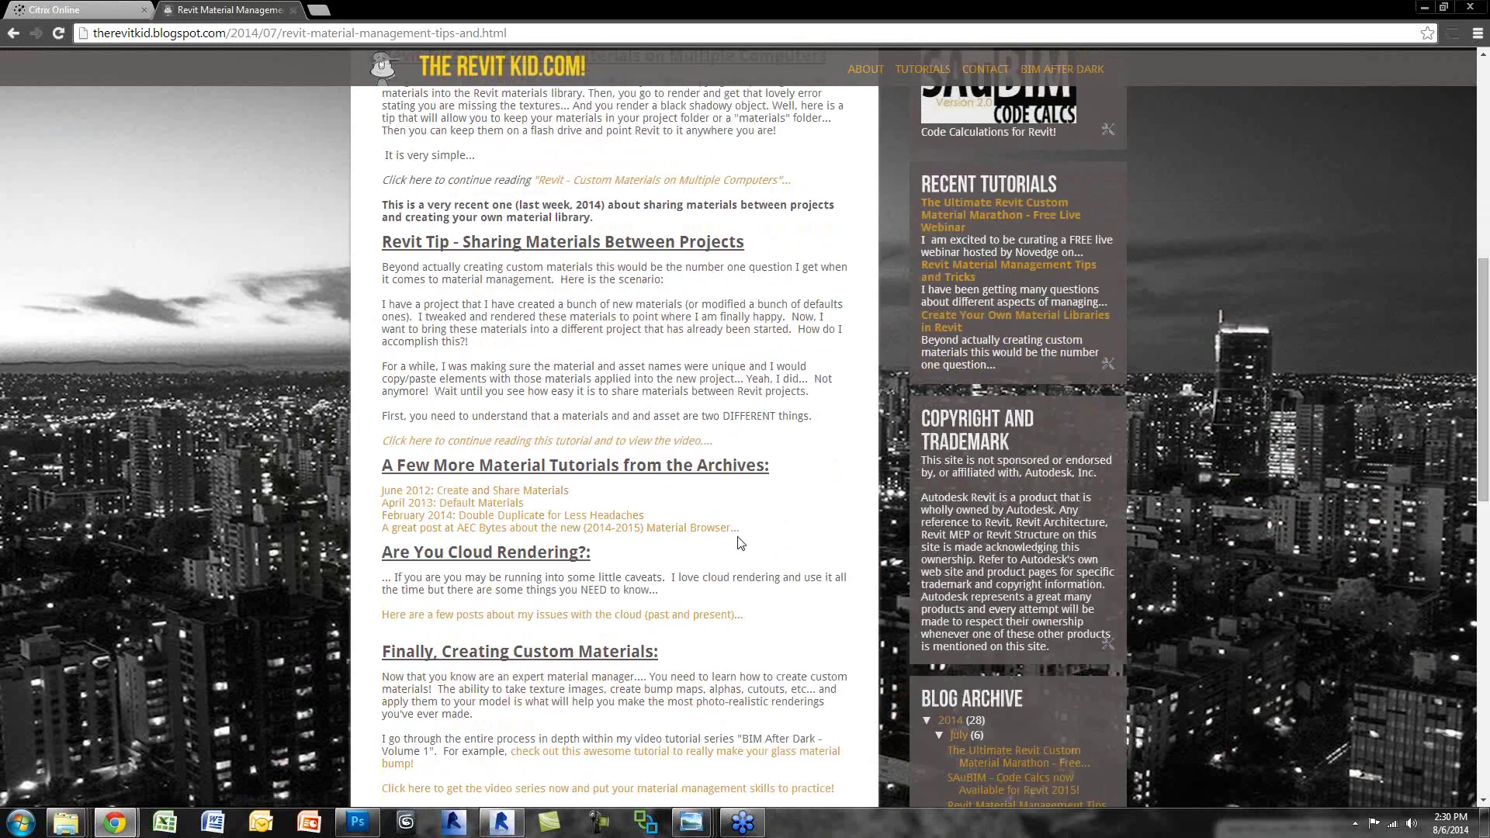
scroll(739, 543, up, 4)
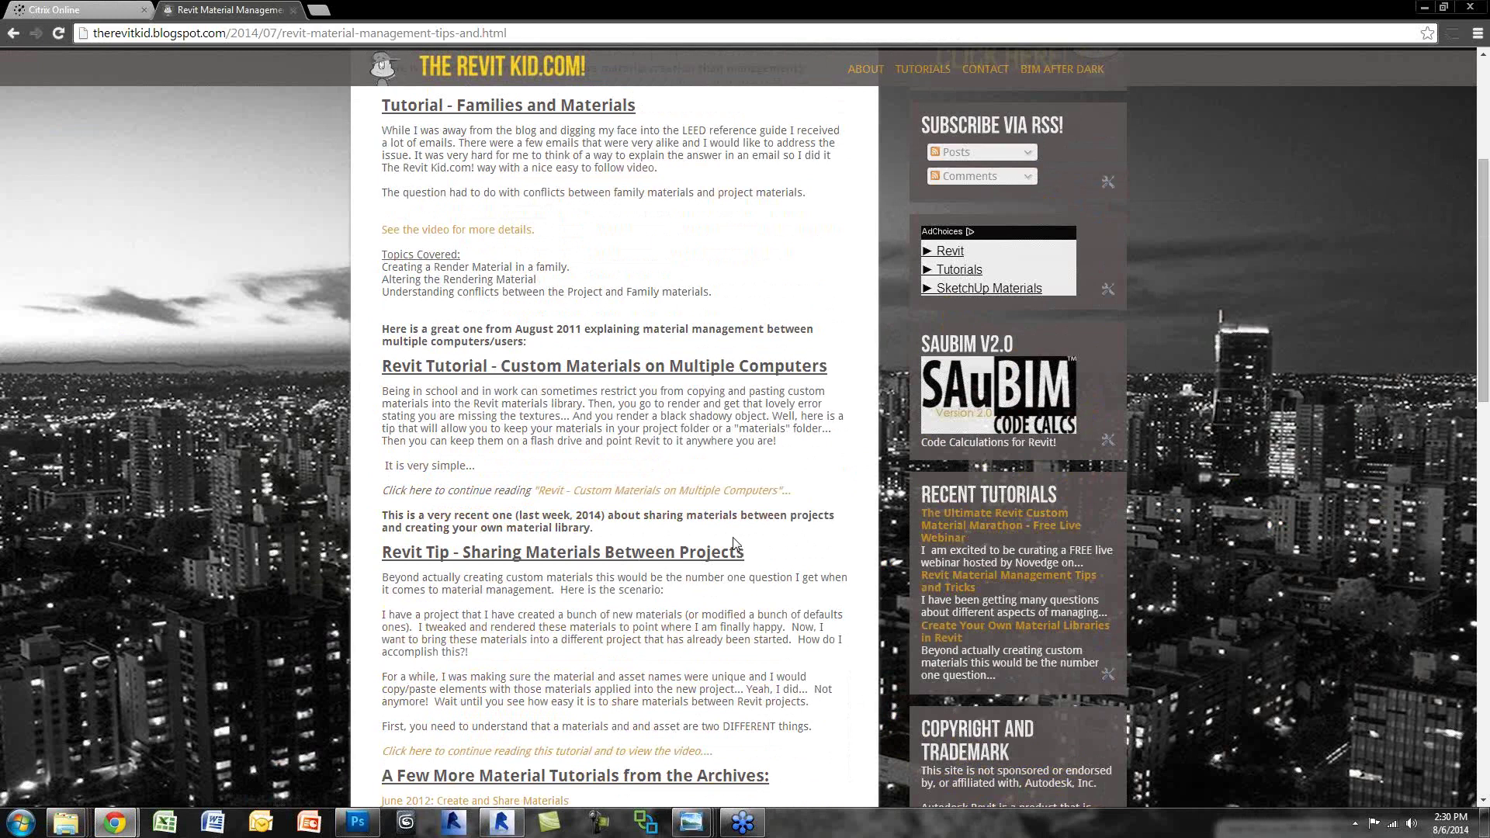
scroll(735, 543, down, 4)
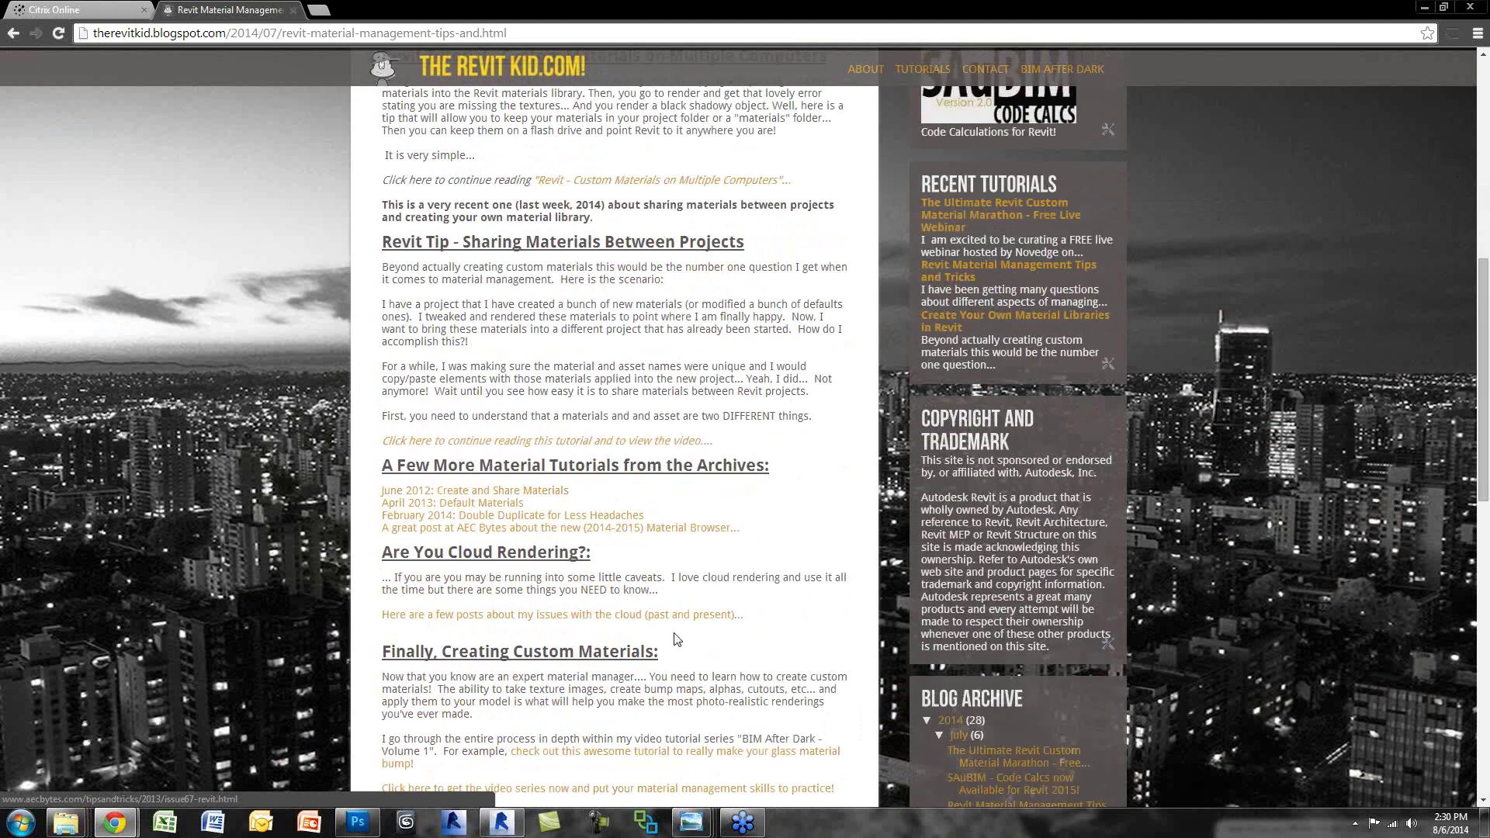
scroll(676, 638, down, 2)
key(ctrl+w)
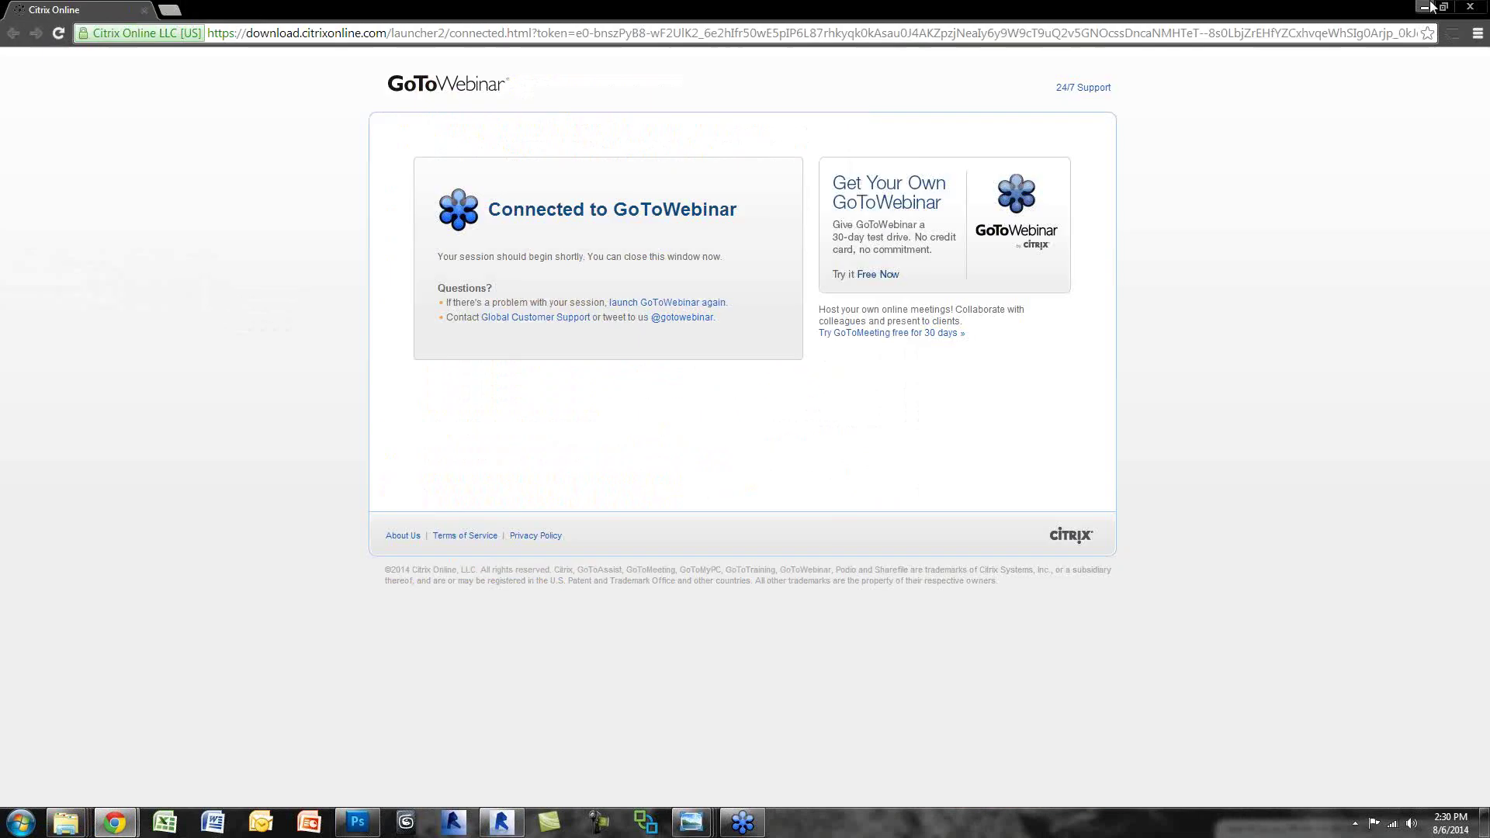
click(1427, 8)
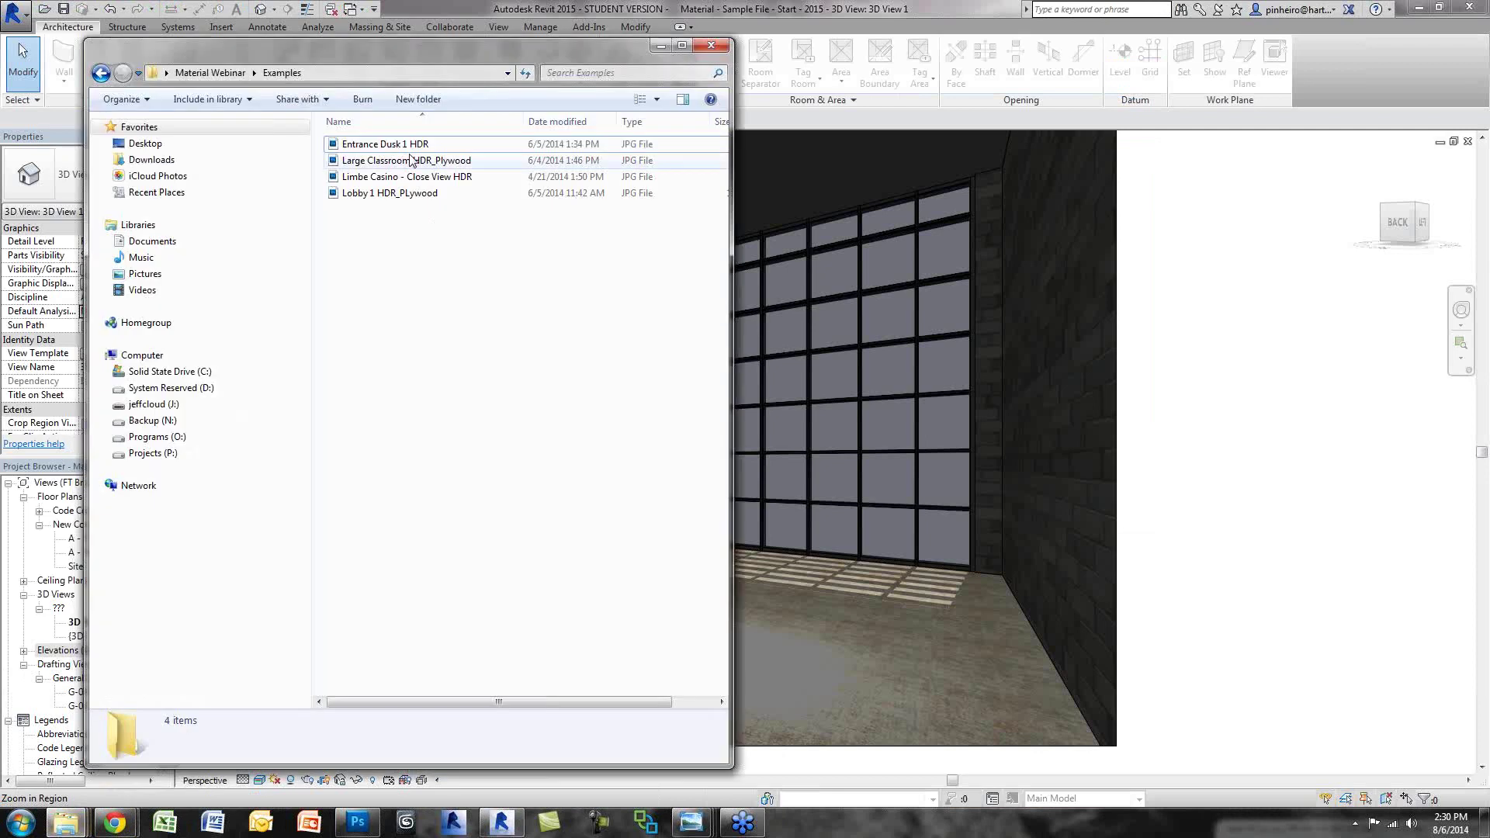
Step: Open Large Classroom HDR_Plywood in Windows Photo Viewer, browse the example renderings, and examine the glazing in Entrance Dusk 1 HDR up close
right_click(410, 159)
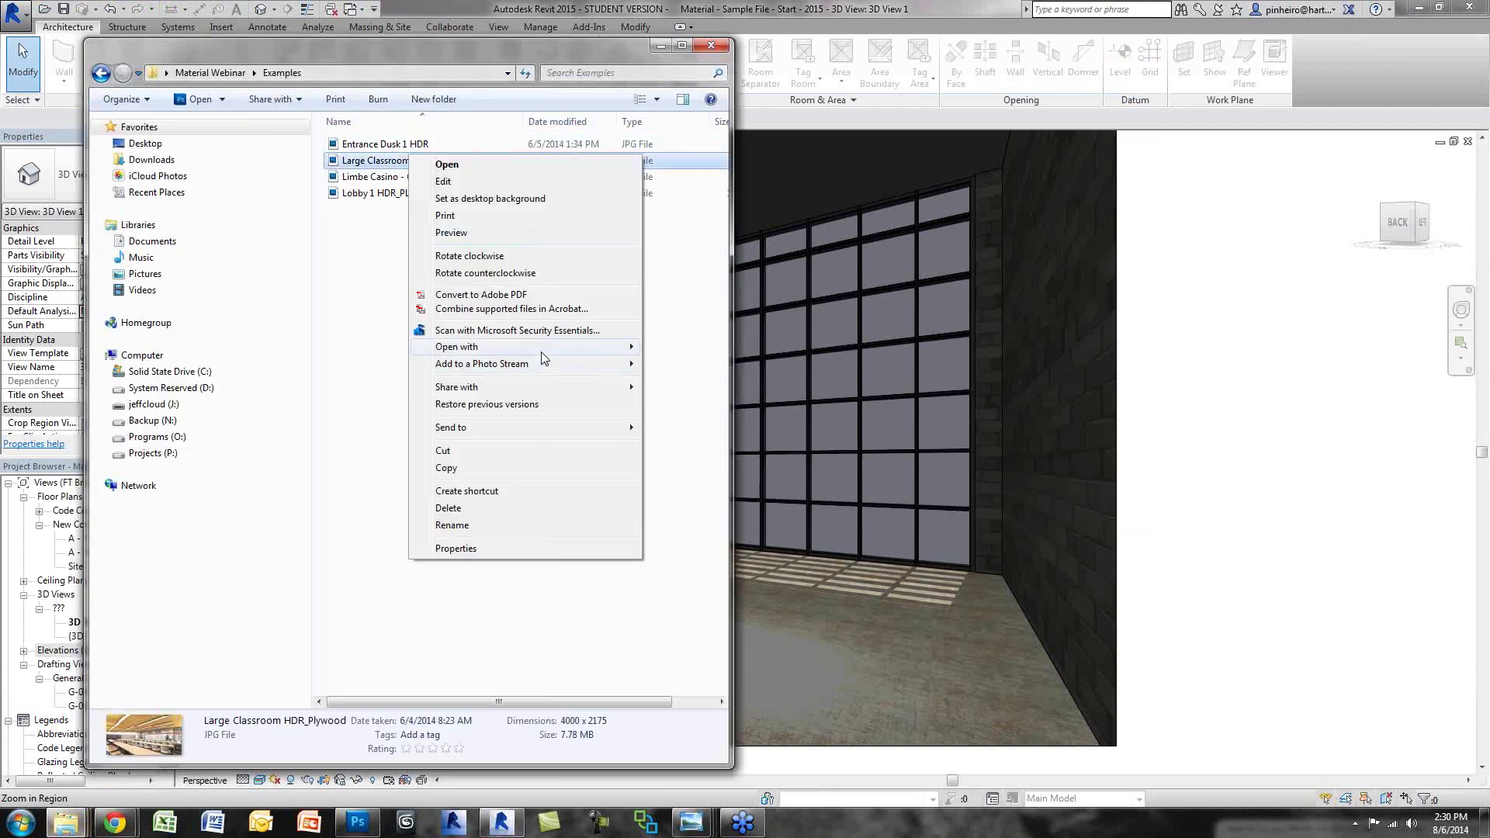
mouse_move(542, 349)
click(707, 432)
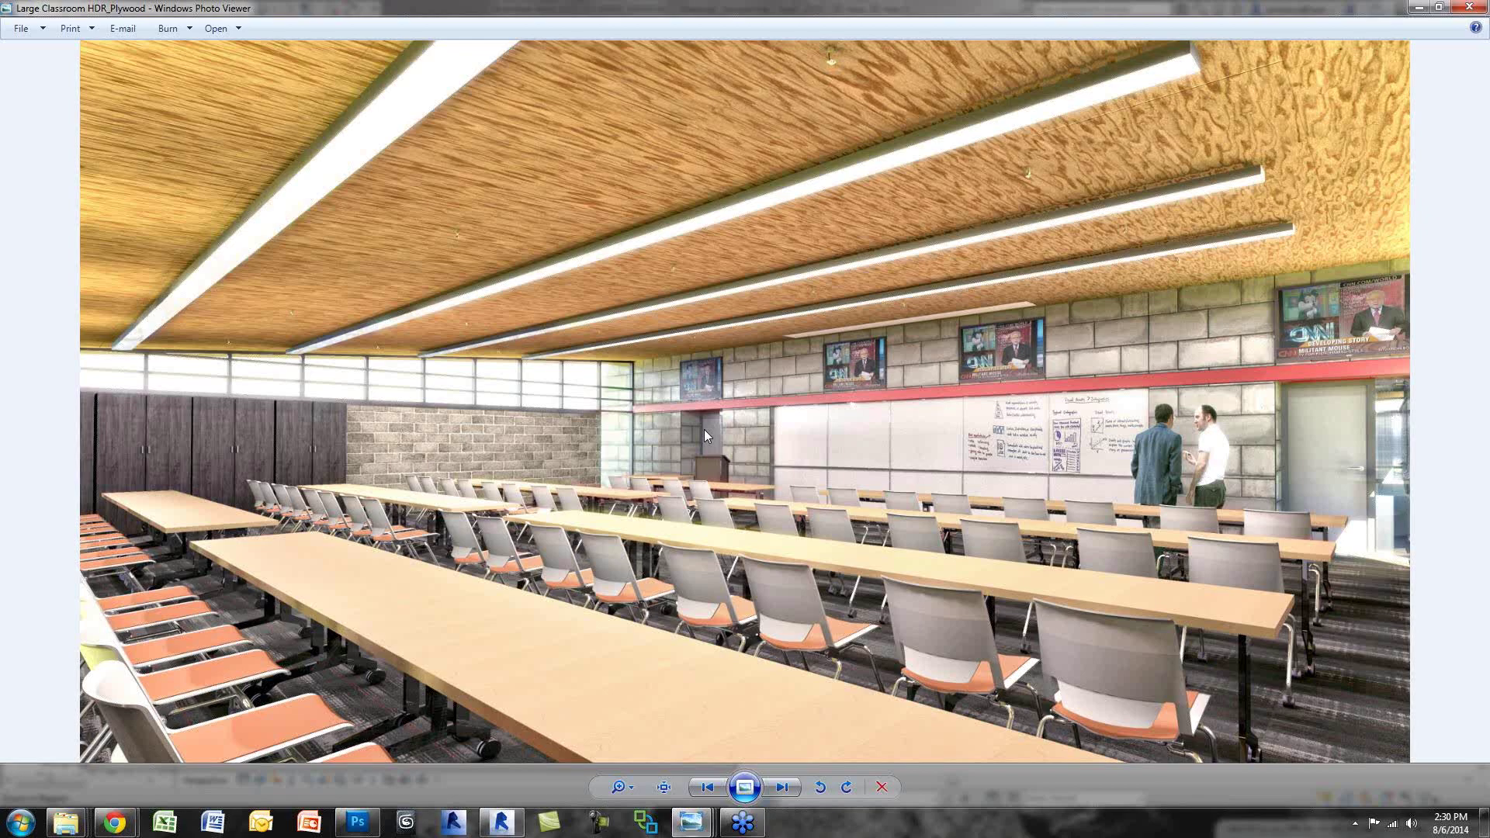
key(Right)
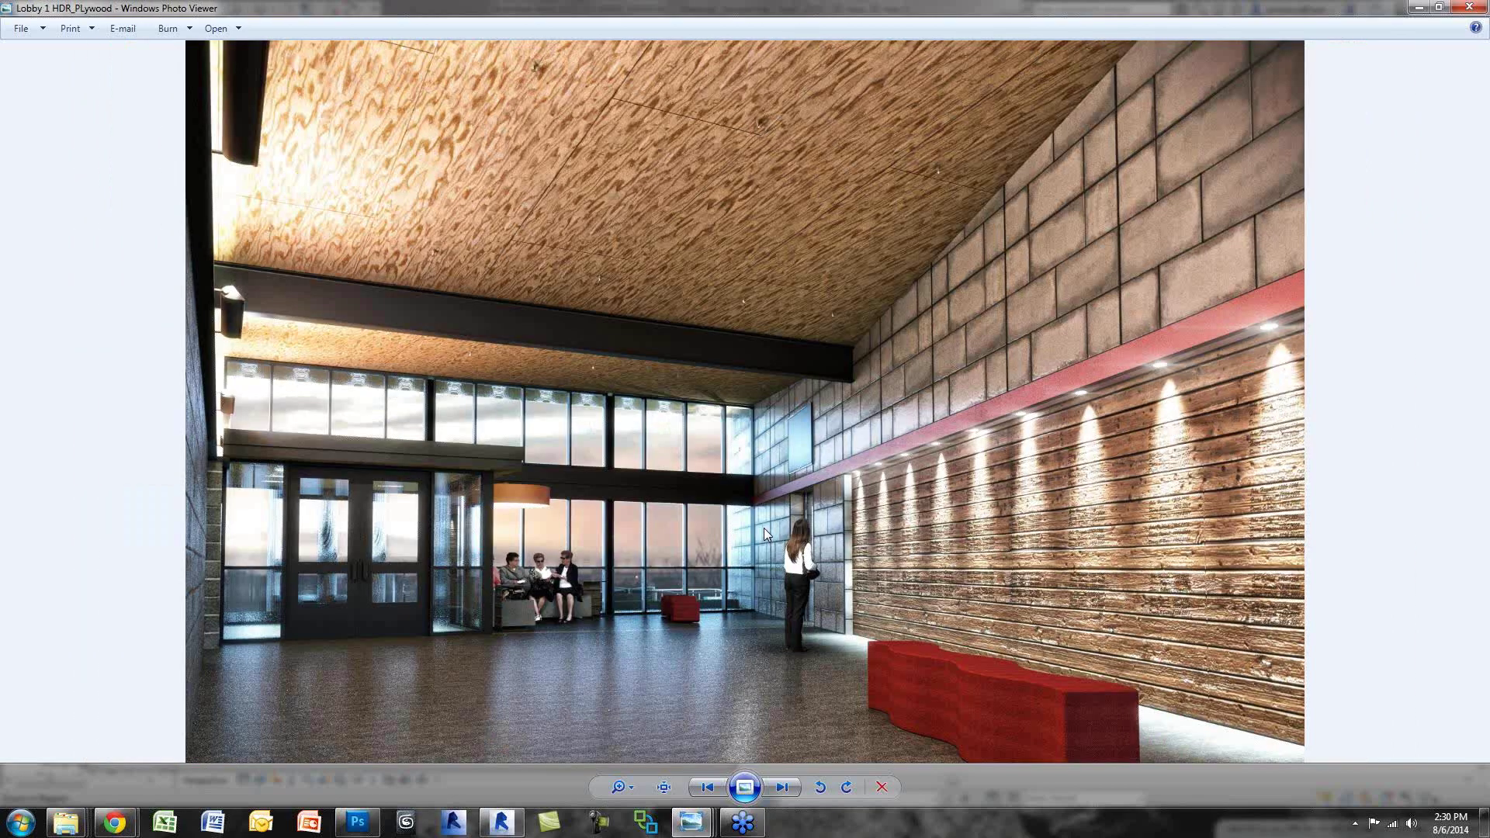
key(Right)
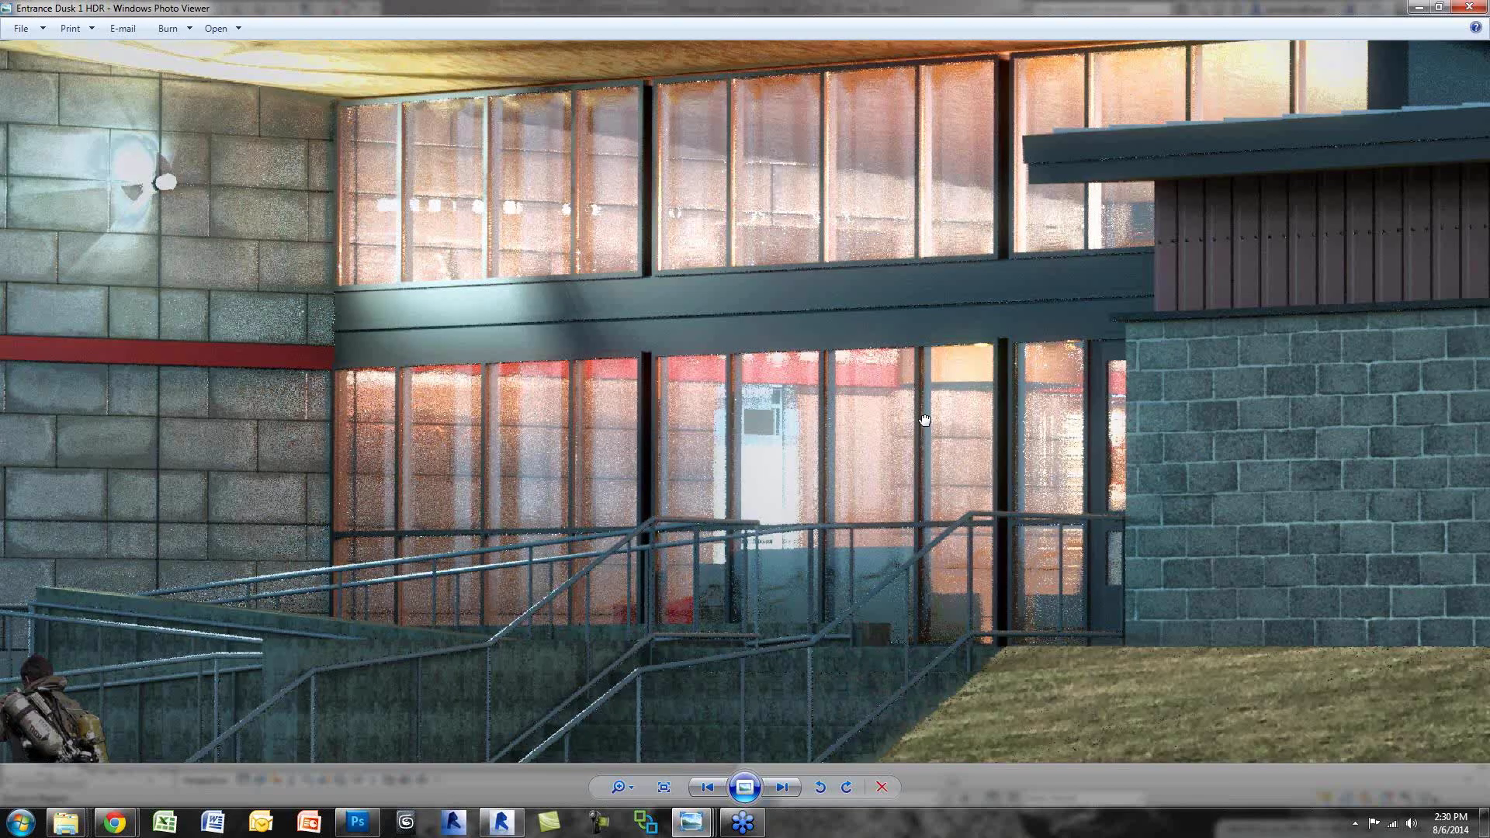
drag(924, 419, 926, 458)
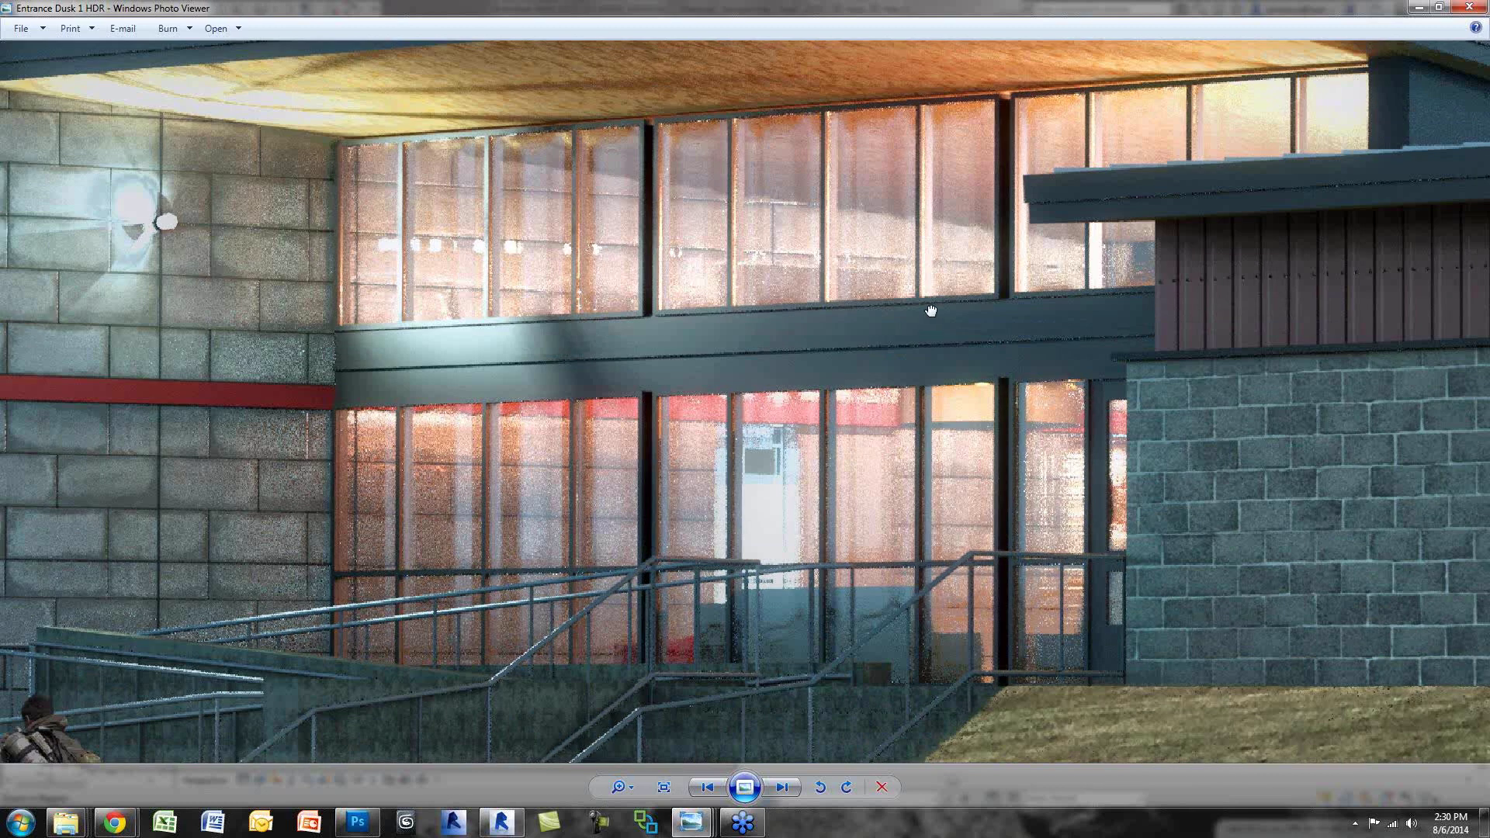
drag(930, 310, 917, 346)
scroll(917, 346, down, 5)
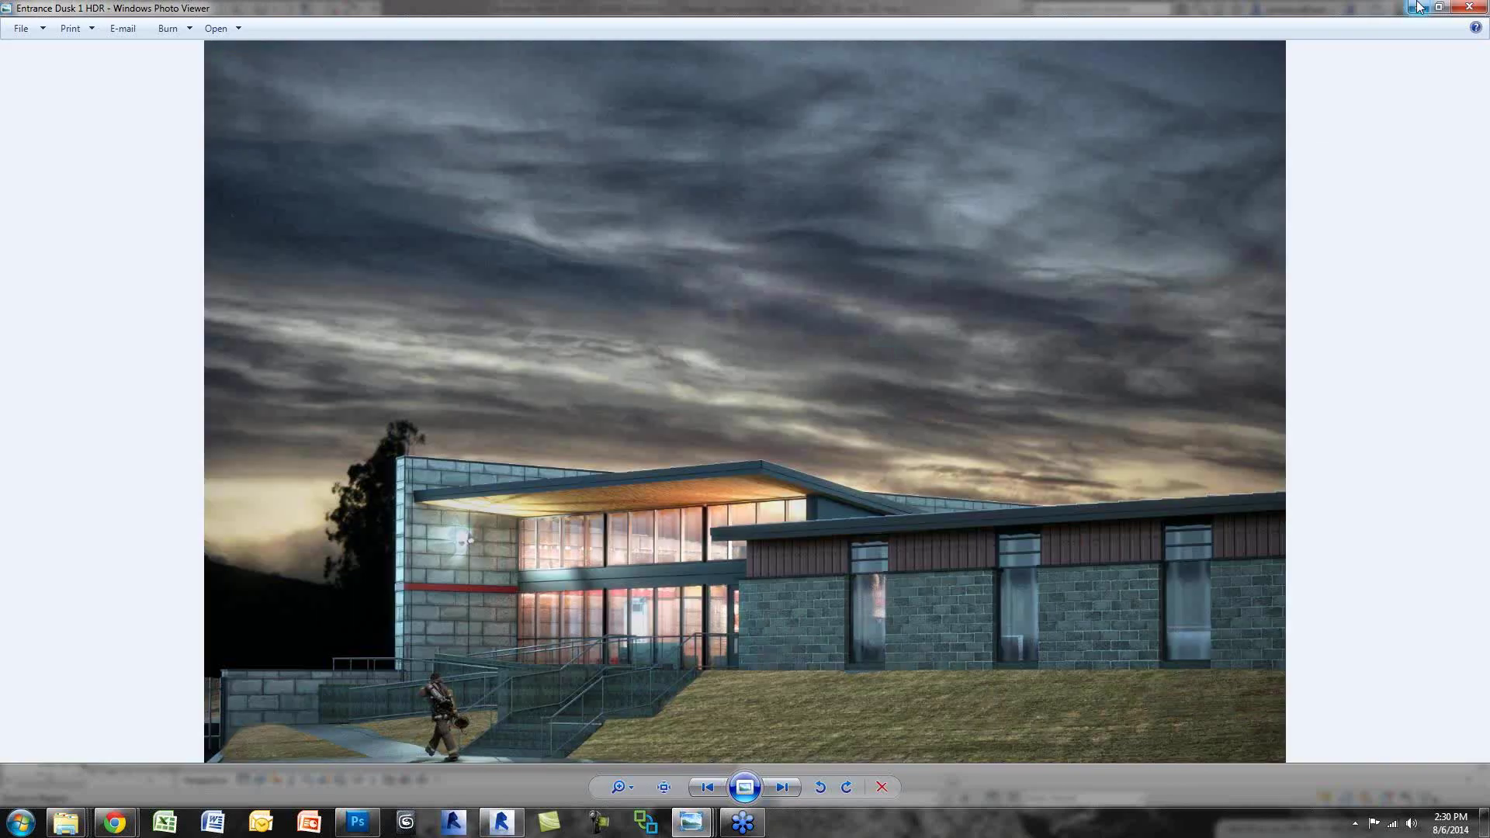
click(1417, 7)
Step: Bring up the Start Novedge agenda image, review its topics, and return to the Revit model
click(66, 822)
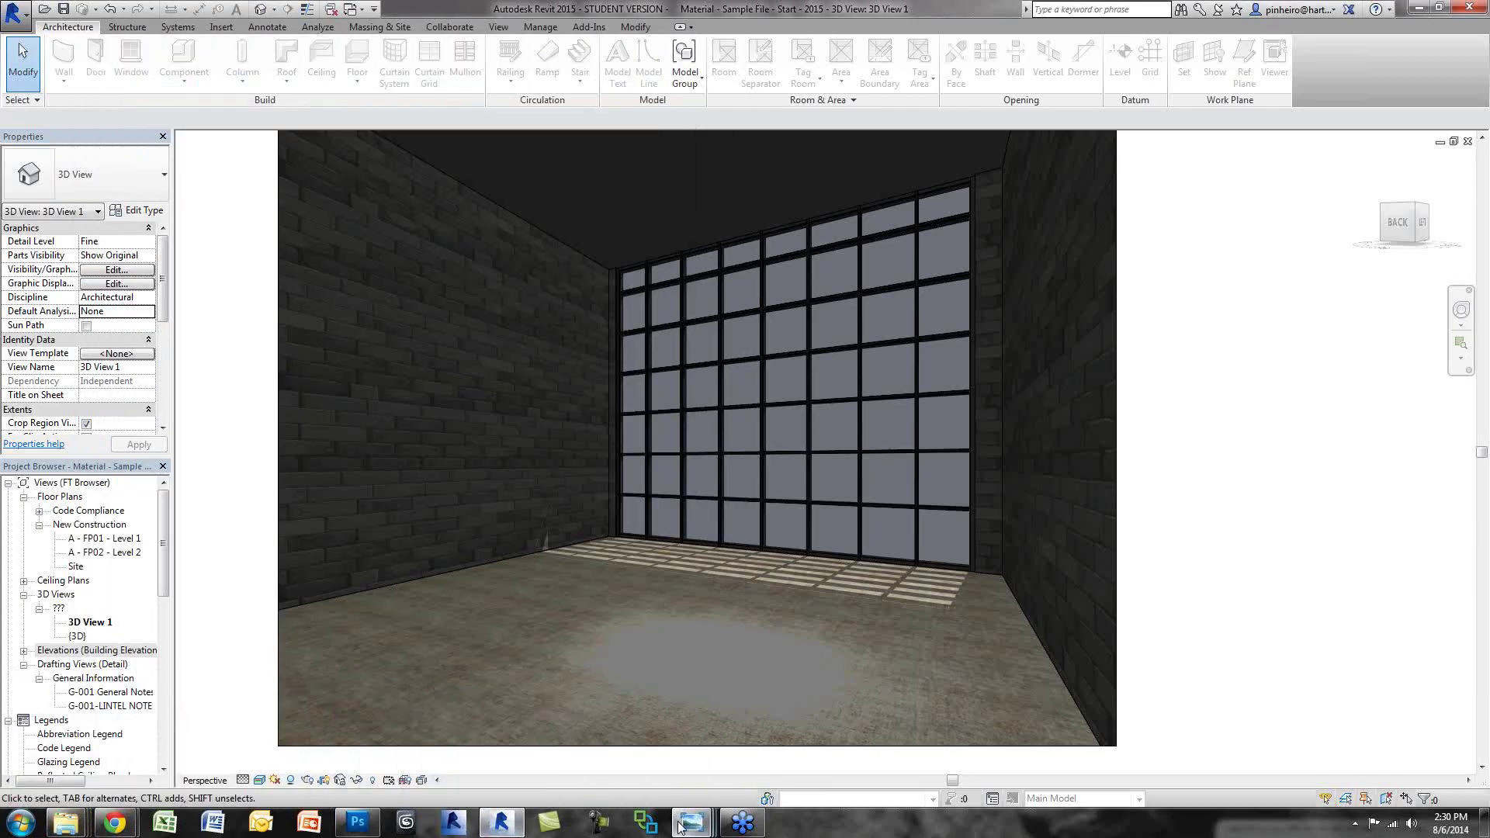
mouse_move(691, 823)
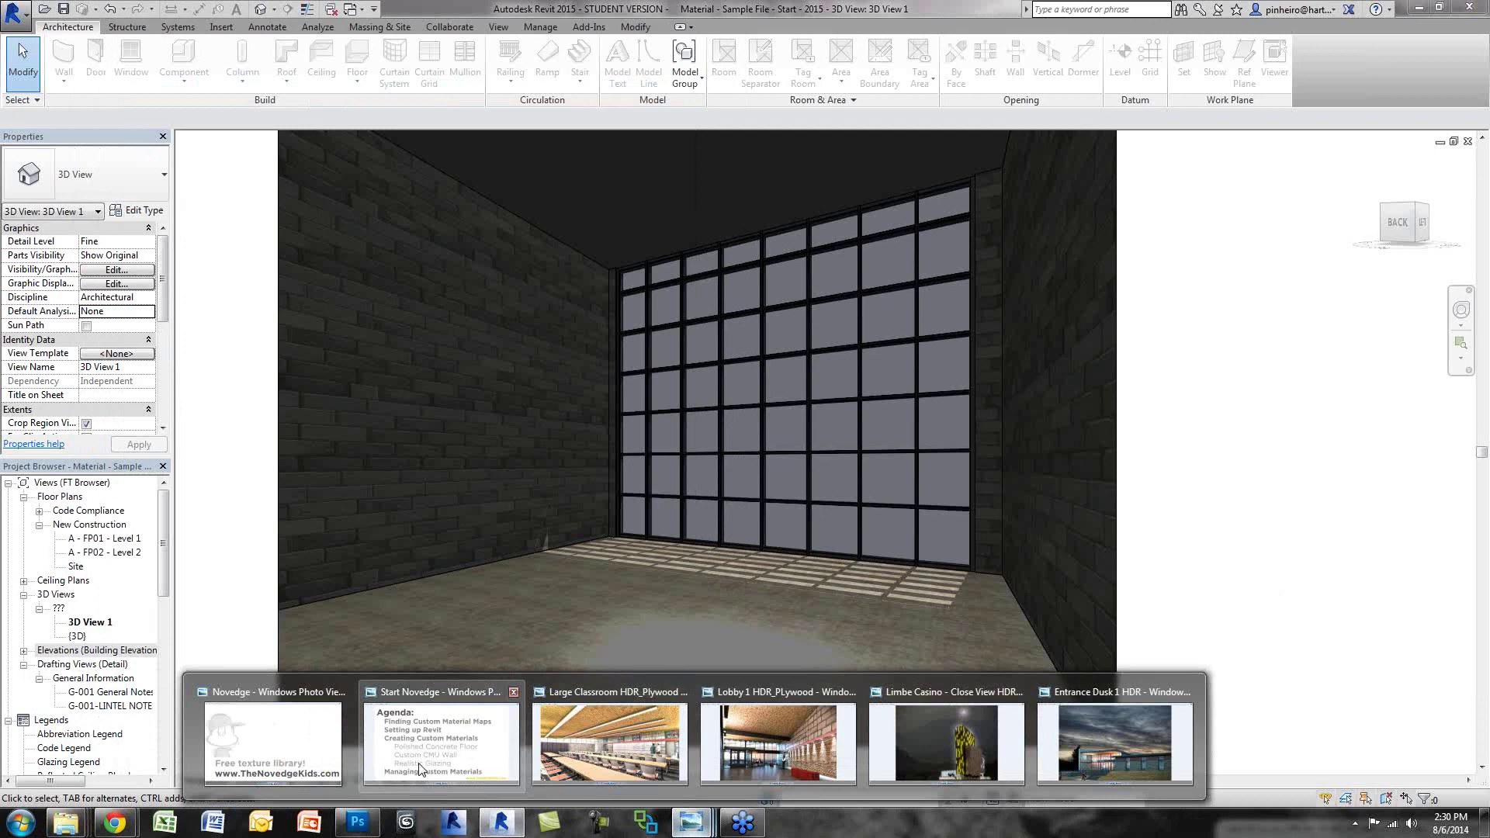
click(420, 767)
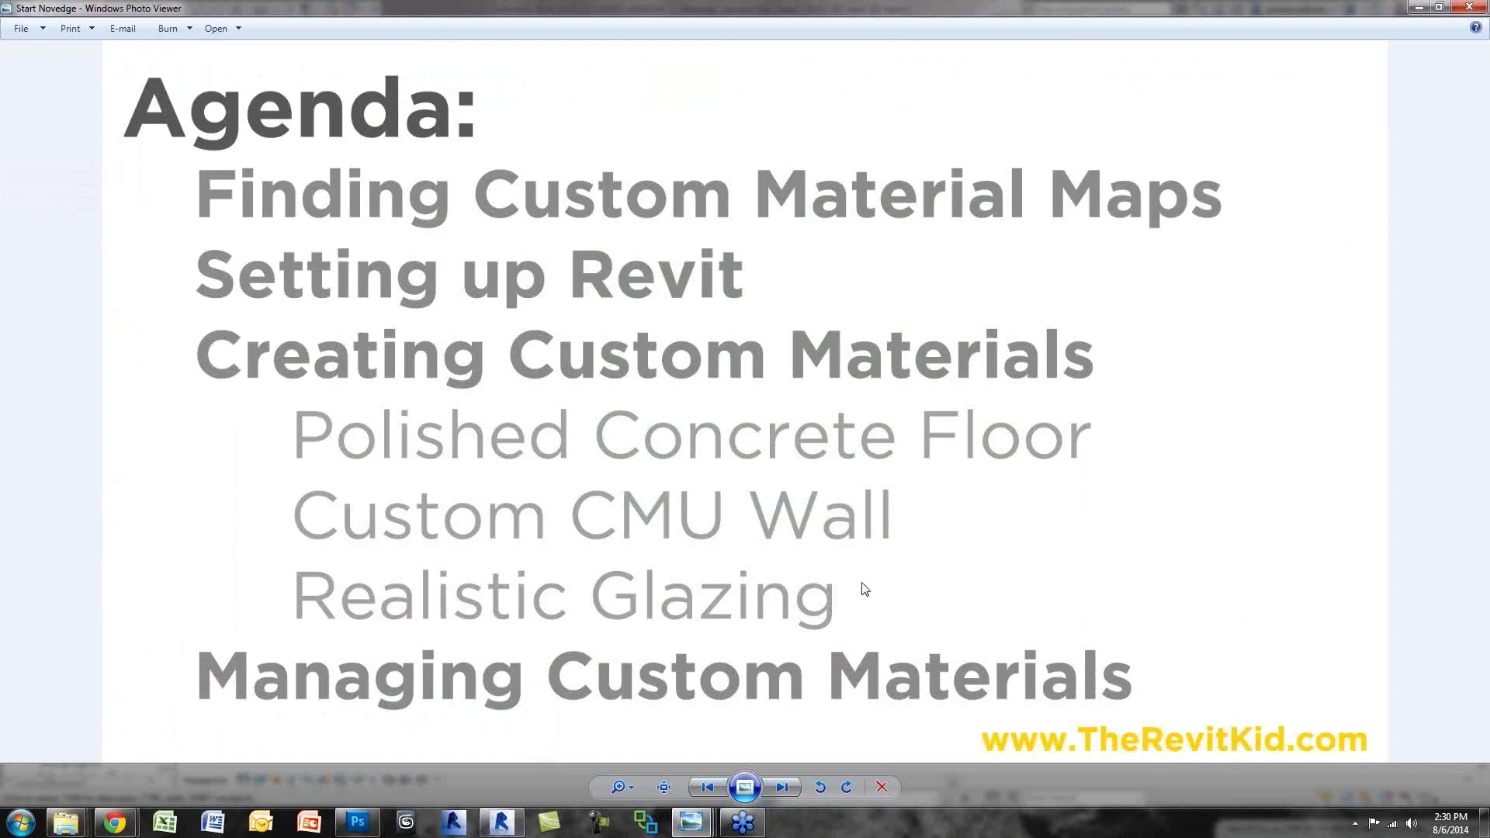
click(1418, 7)
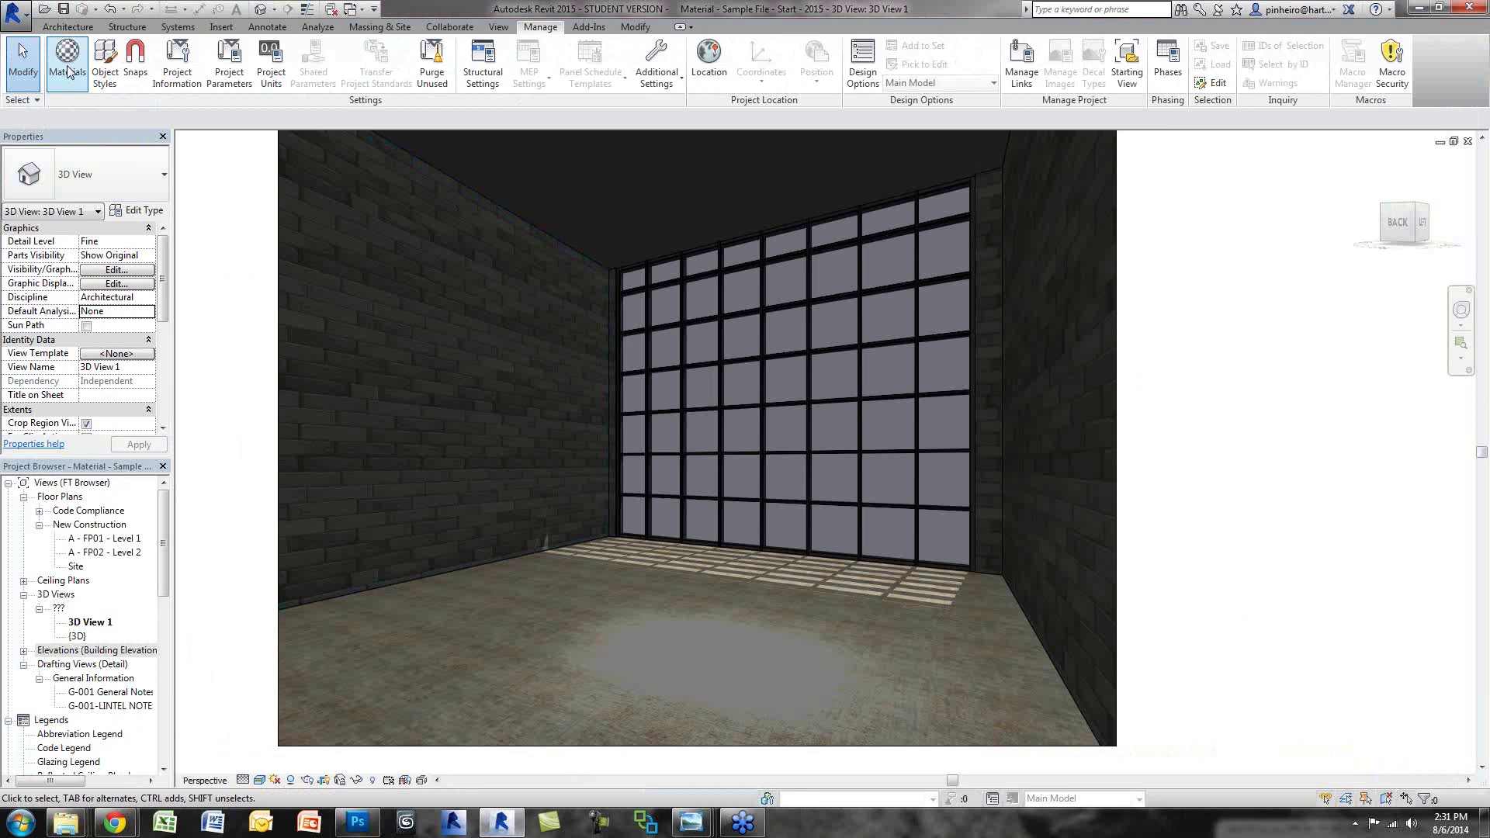
Step: Open the Material Browser and the Asset Browser and arrange the two windows side by side
click(68, 70)
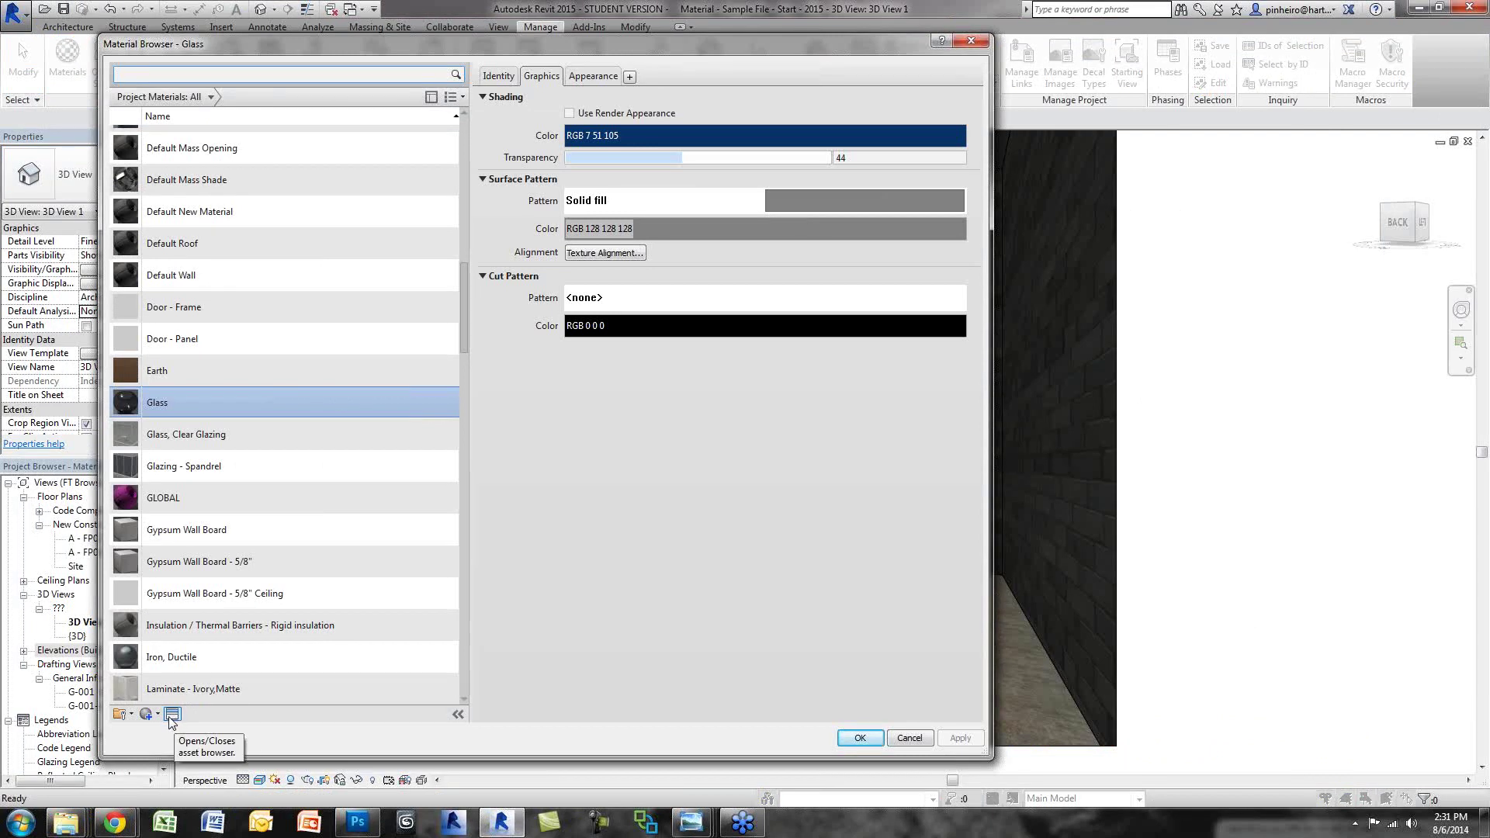
click(171, 714)
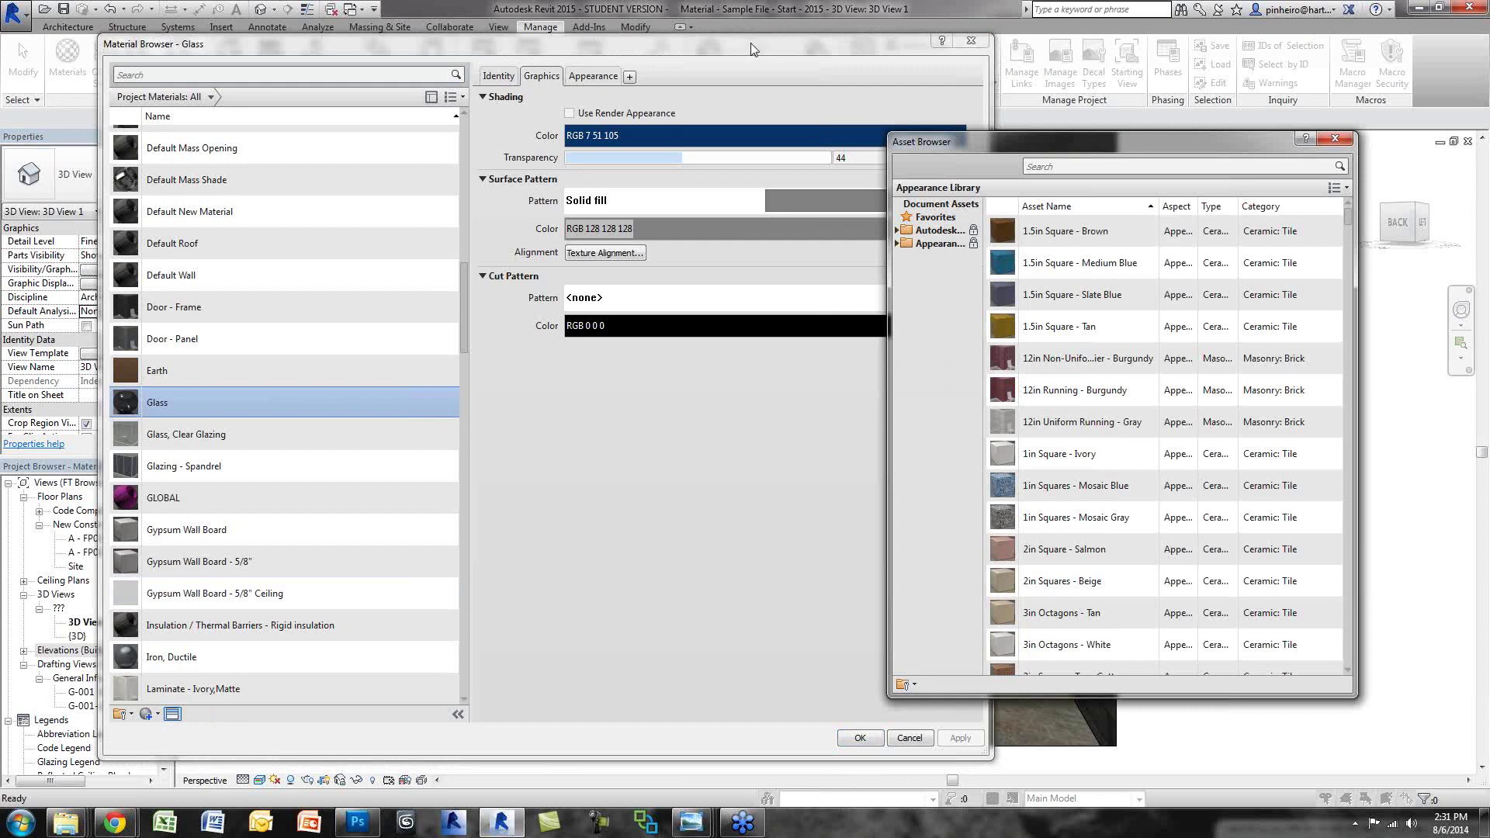
drag(751, 43, 652, 50)
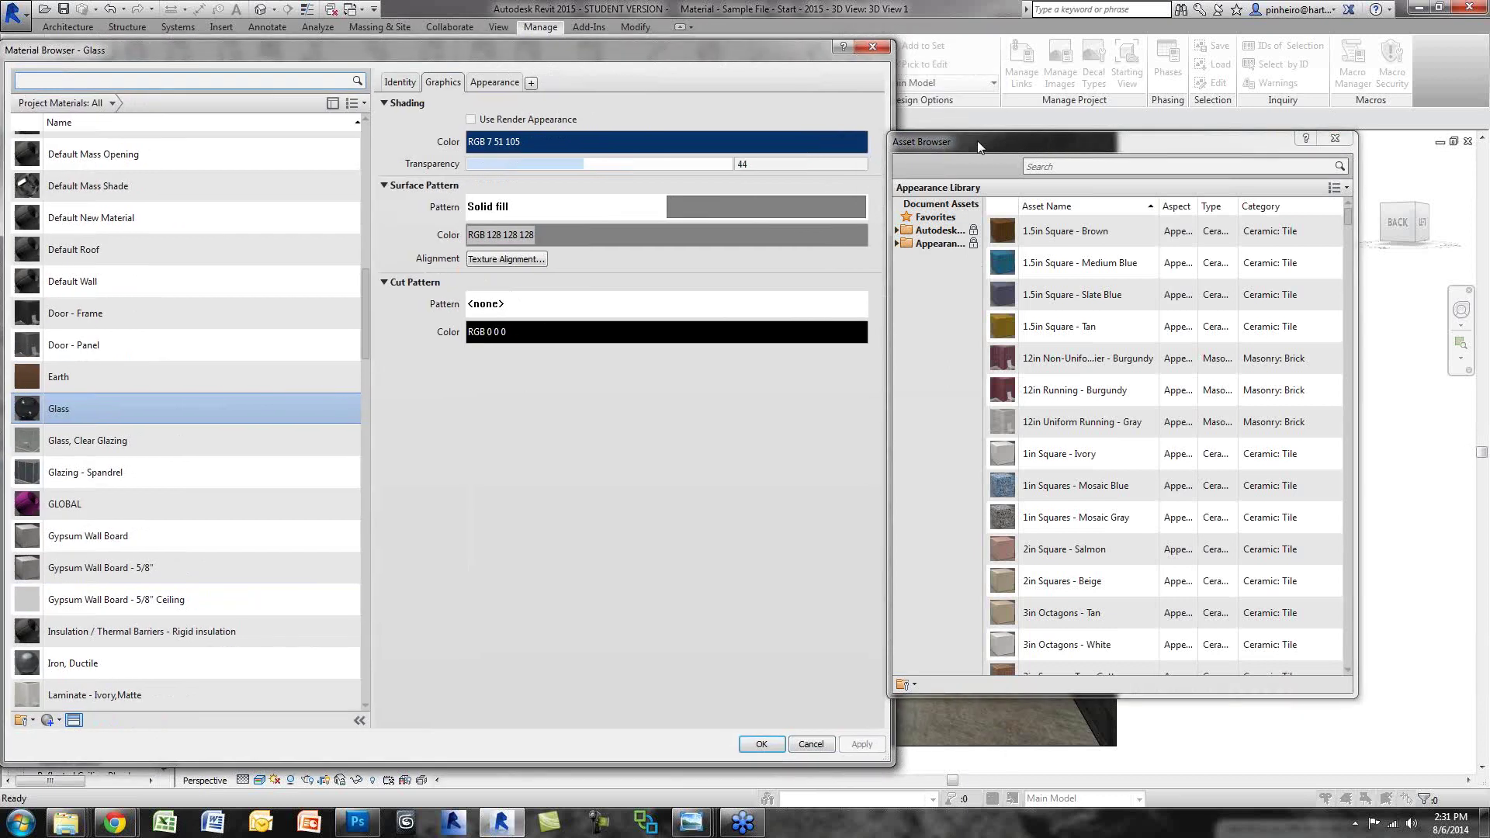
drag(976, 141, 1002, 83)
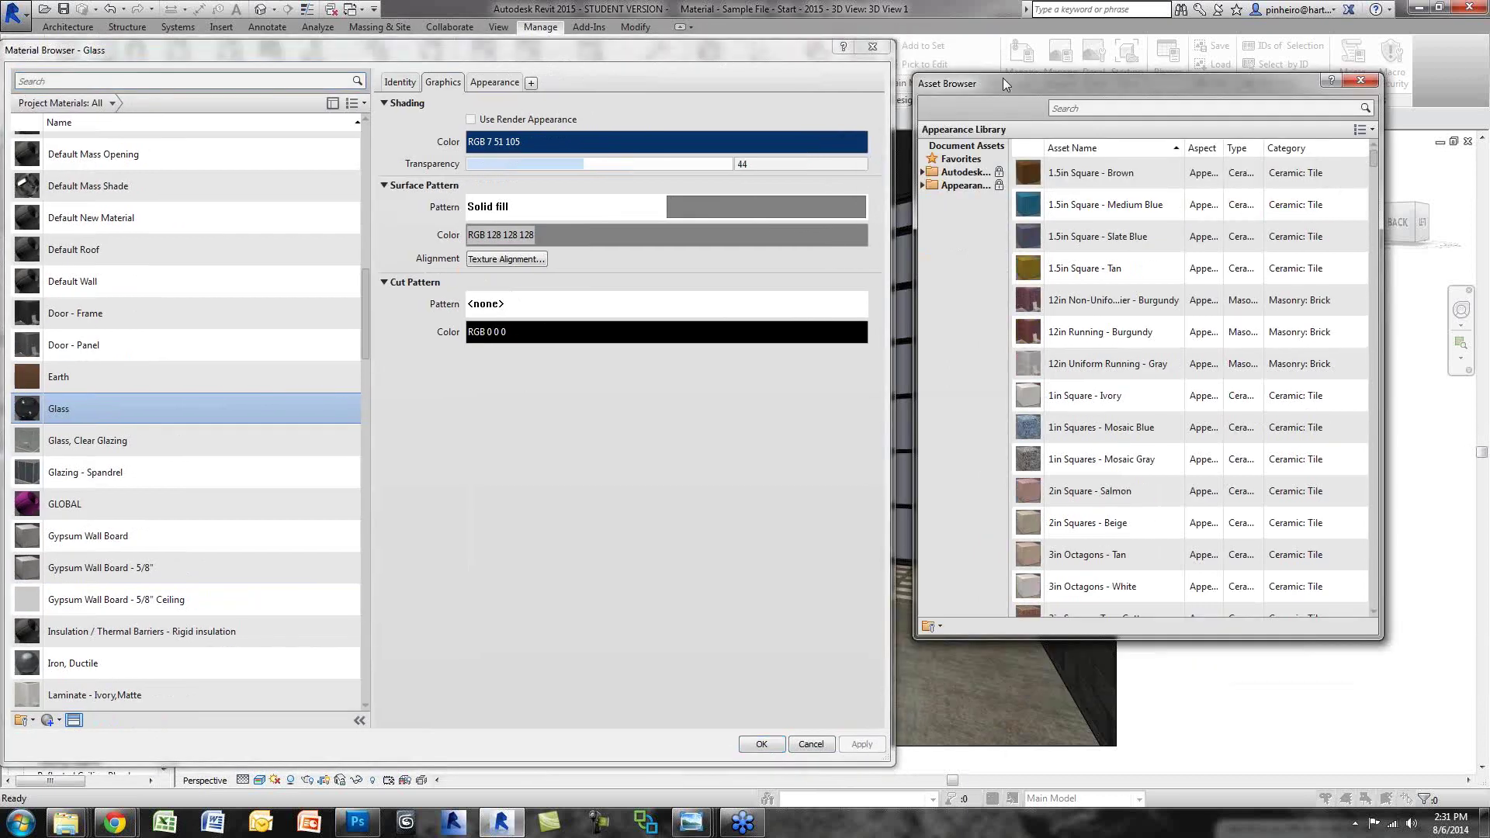
drag(778, 53, 790, 43)
Step: Create a new asset library named "Webinar Library" in the Material Webinar folder
click(934, 618)
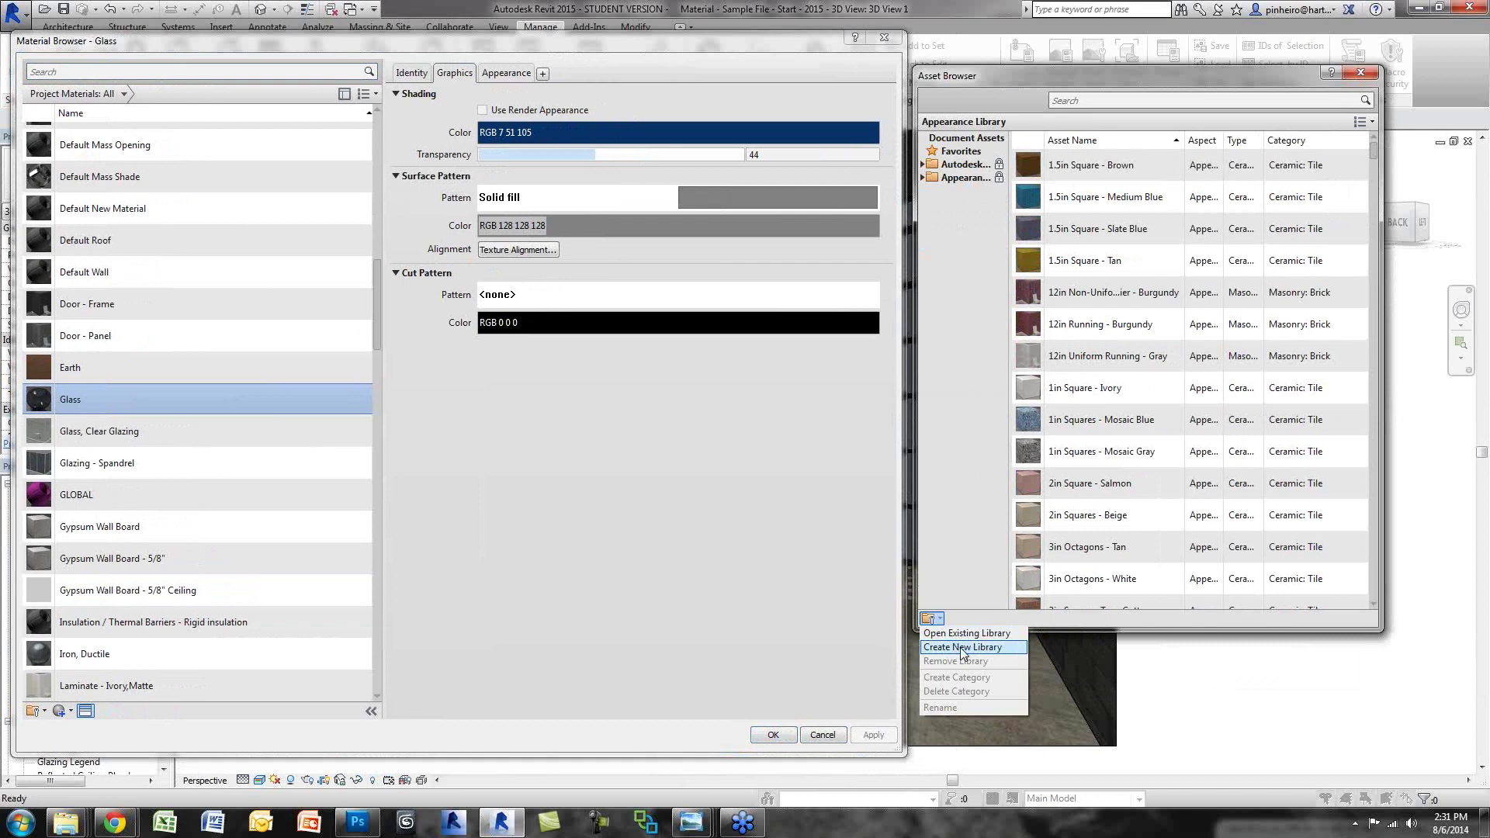
click(963, 648)
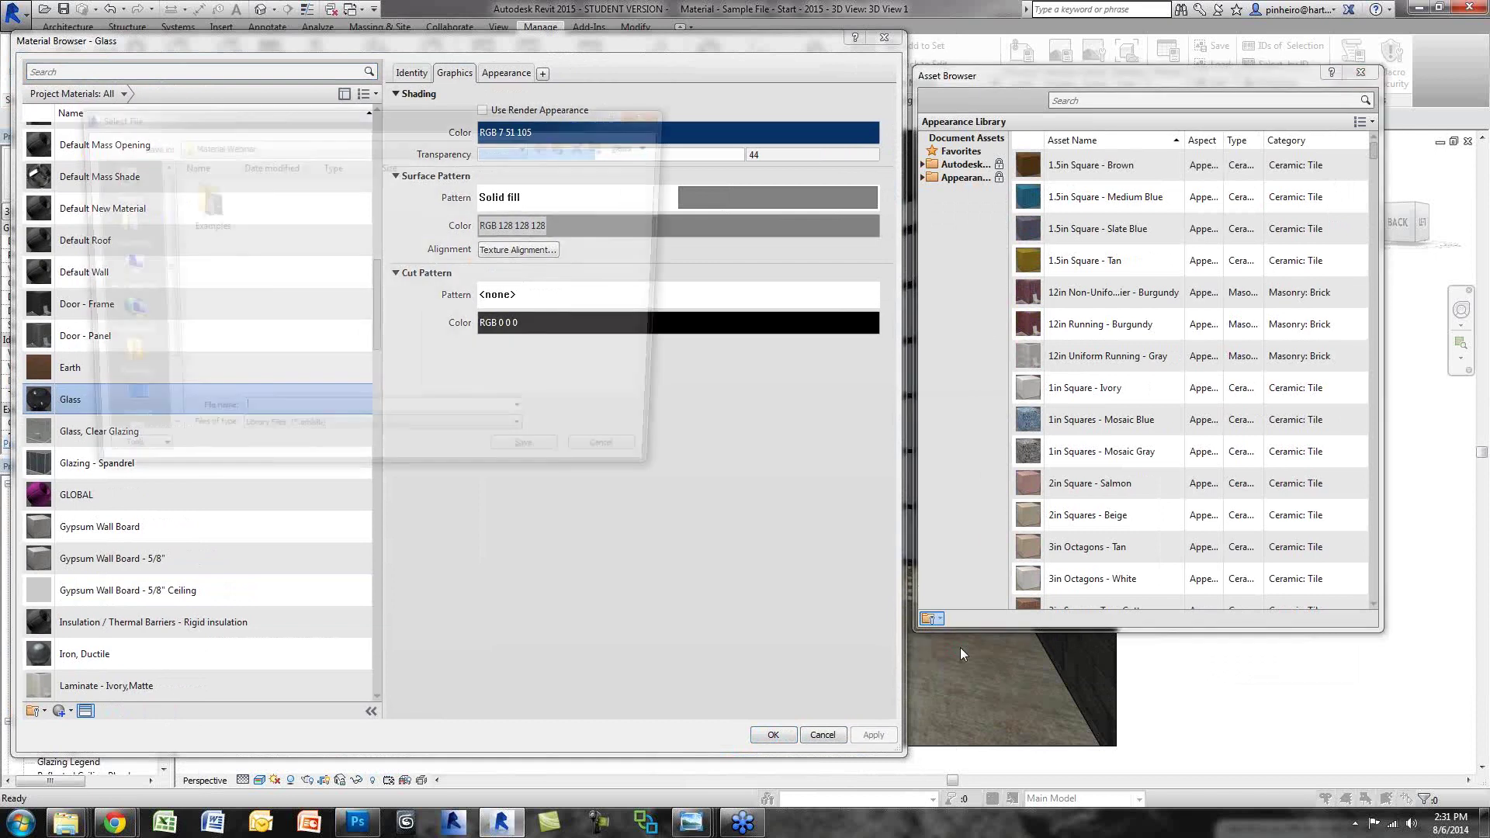
text(Webina)
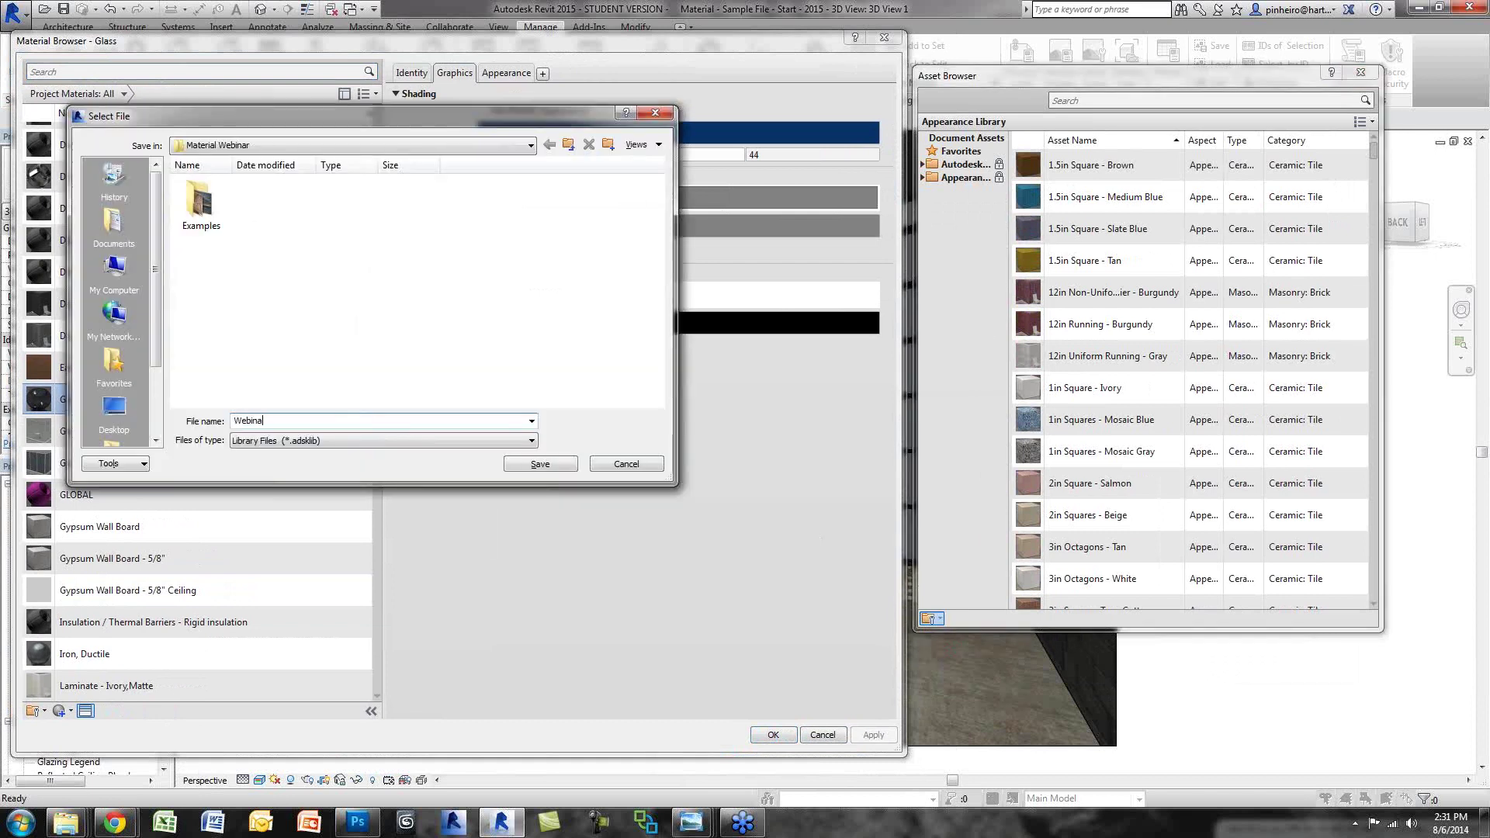
text(r Library)
key(Return)
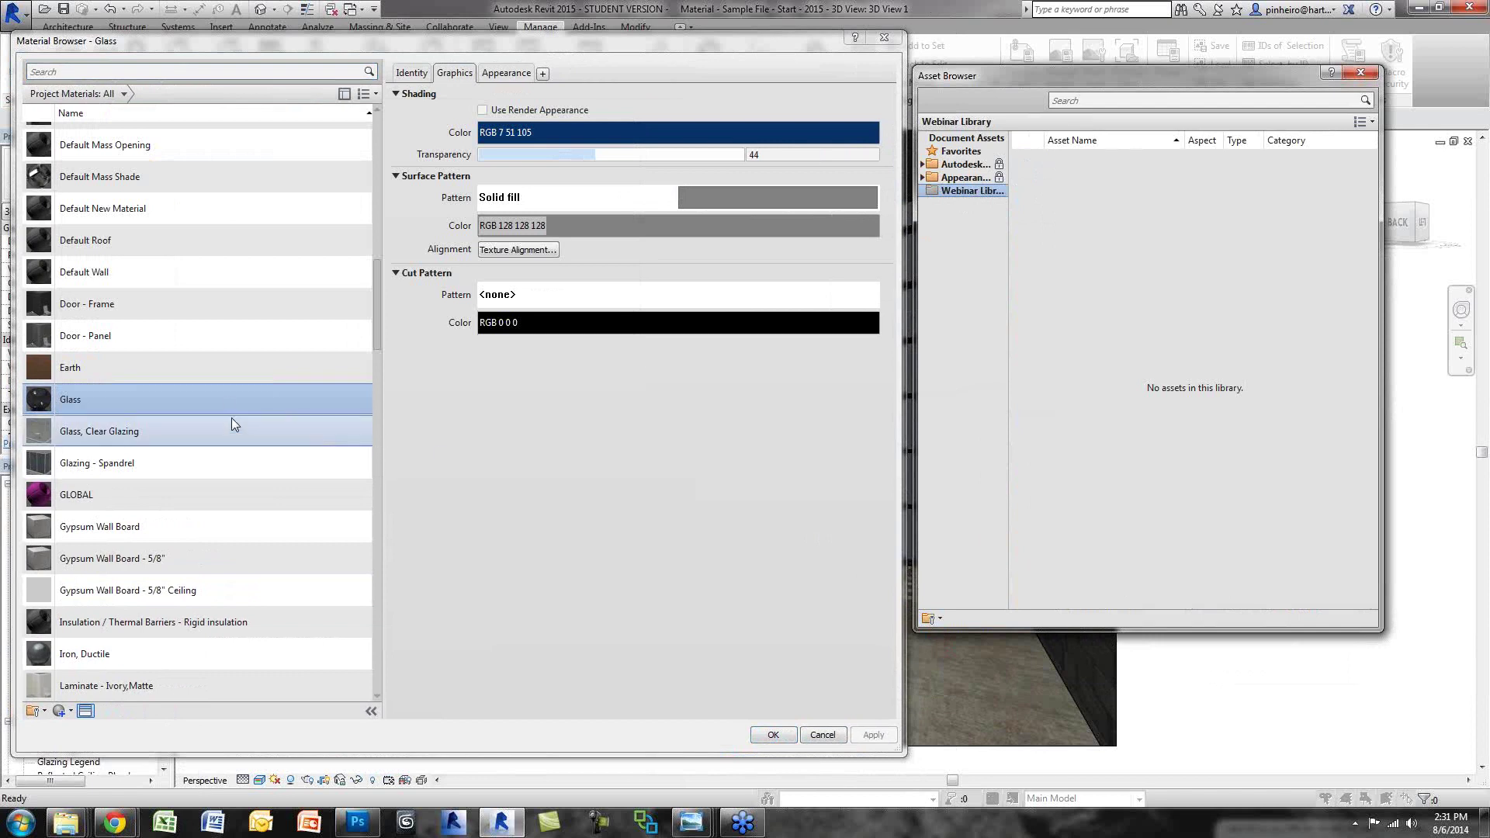
Step: Try to move the Glass material out of the project list, and display its appearance asset beside the Webinar Library
drag(226, 398, 110, 501)
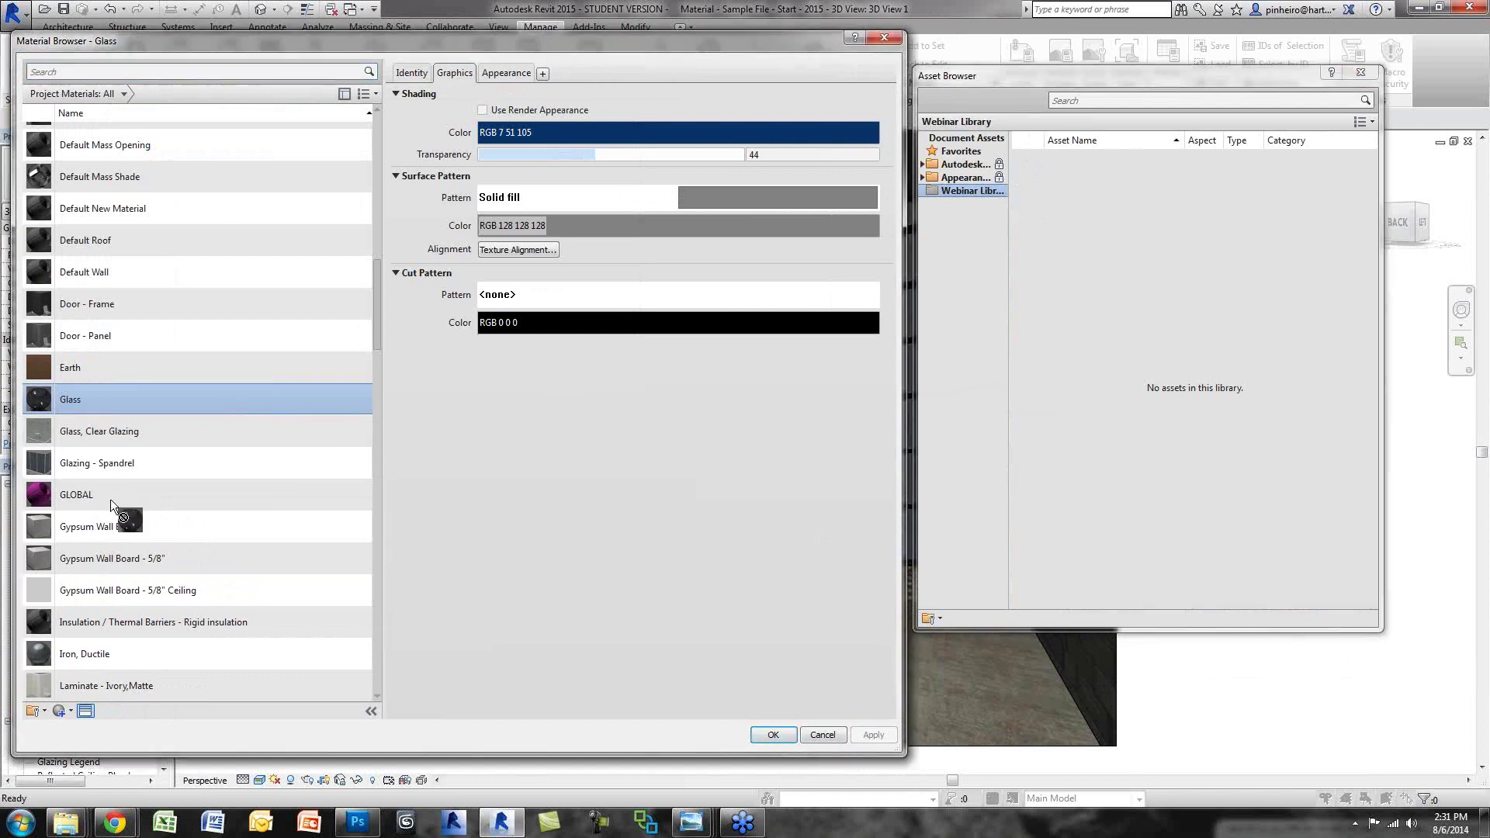
drag(152, 397, 152, 397)
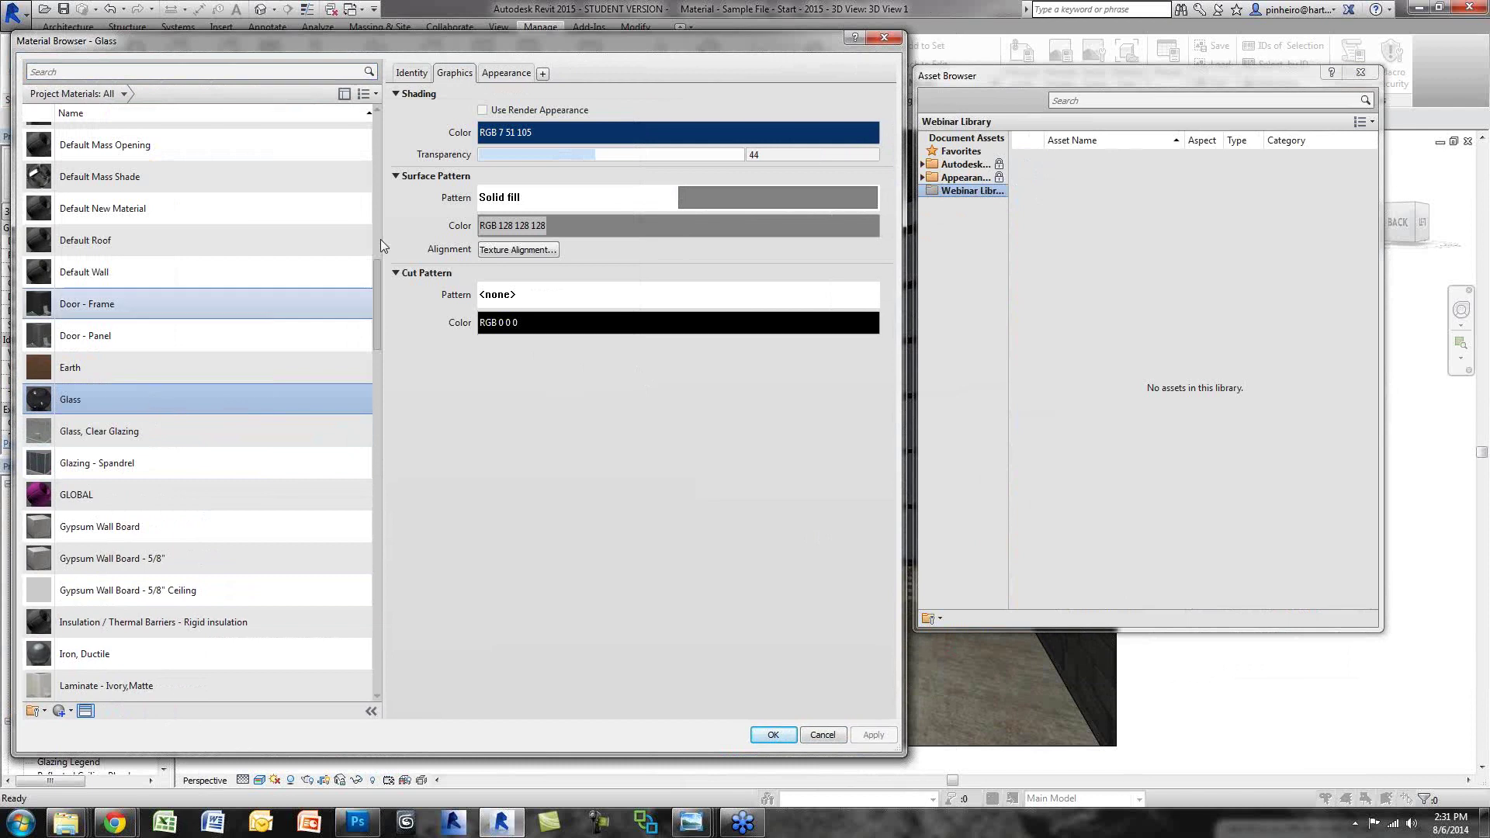
click(505, 77)
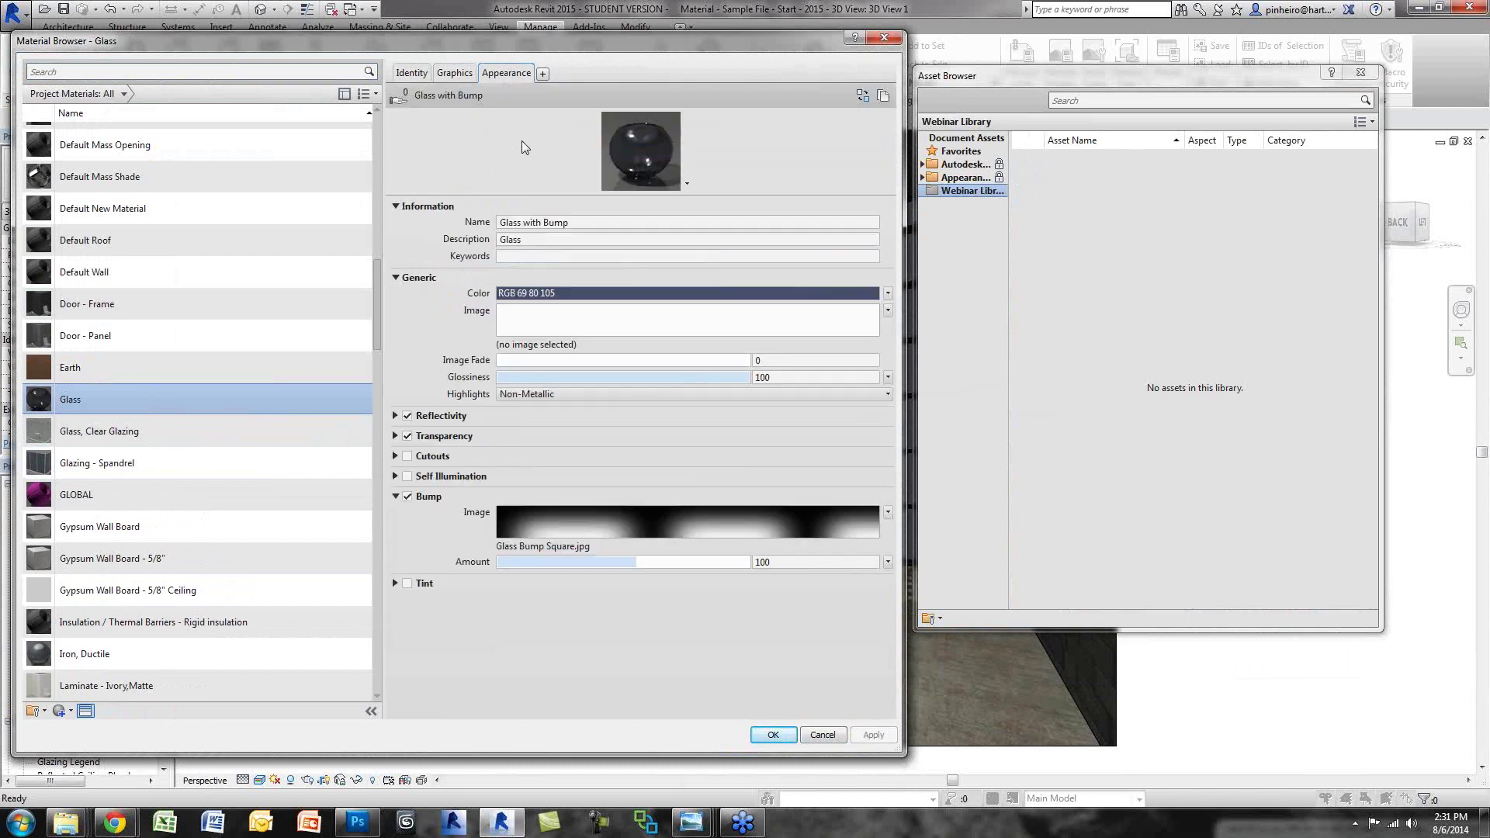
click(979, 194)
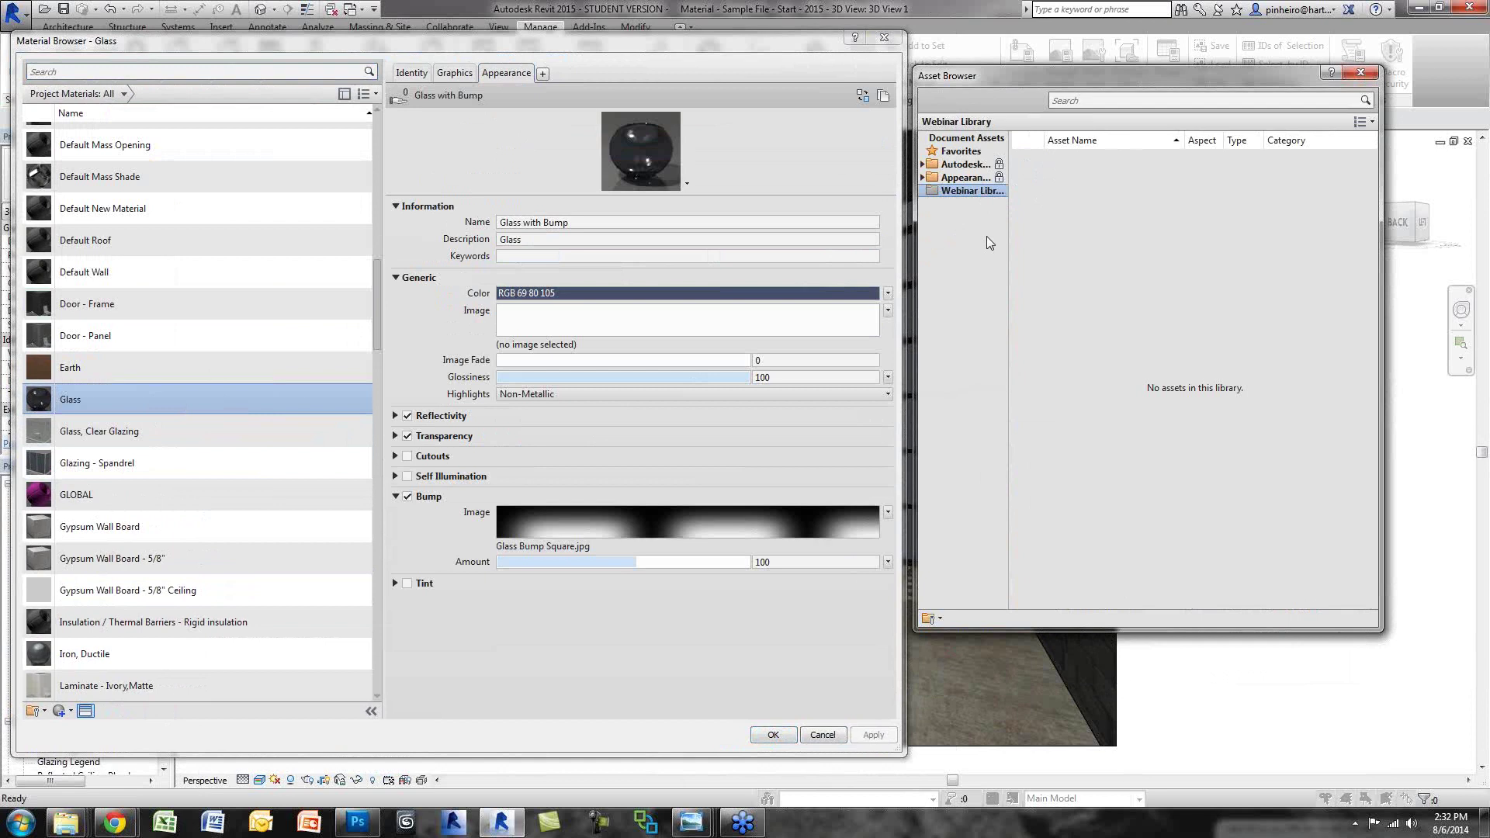
Step: Search the assets for "glass with bum", try to add Glass with Bump to the library from the results, and clear the search
click(1086, 100)
click(1087, 101)
text(gl)
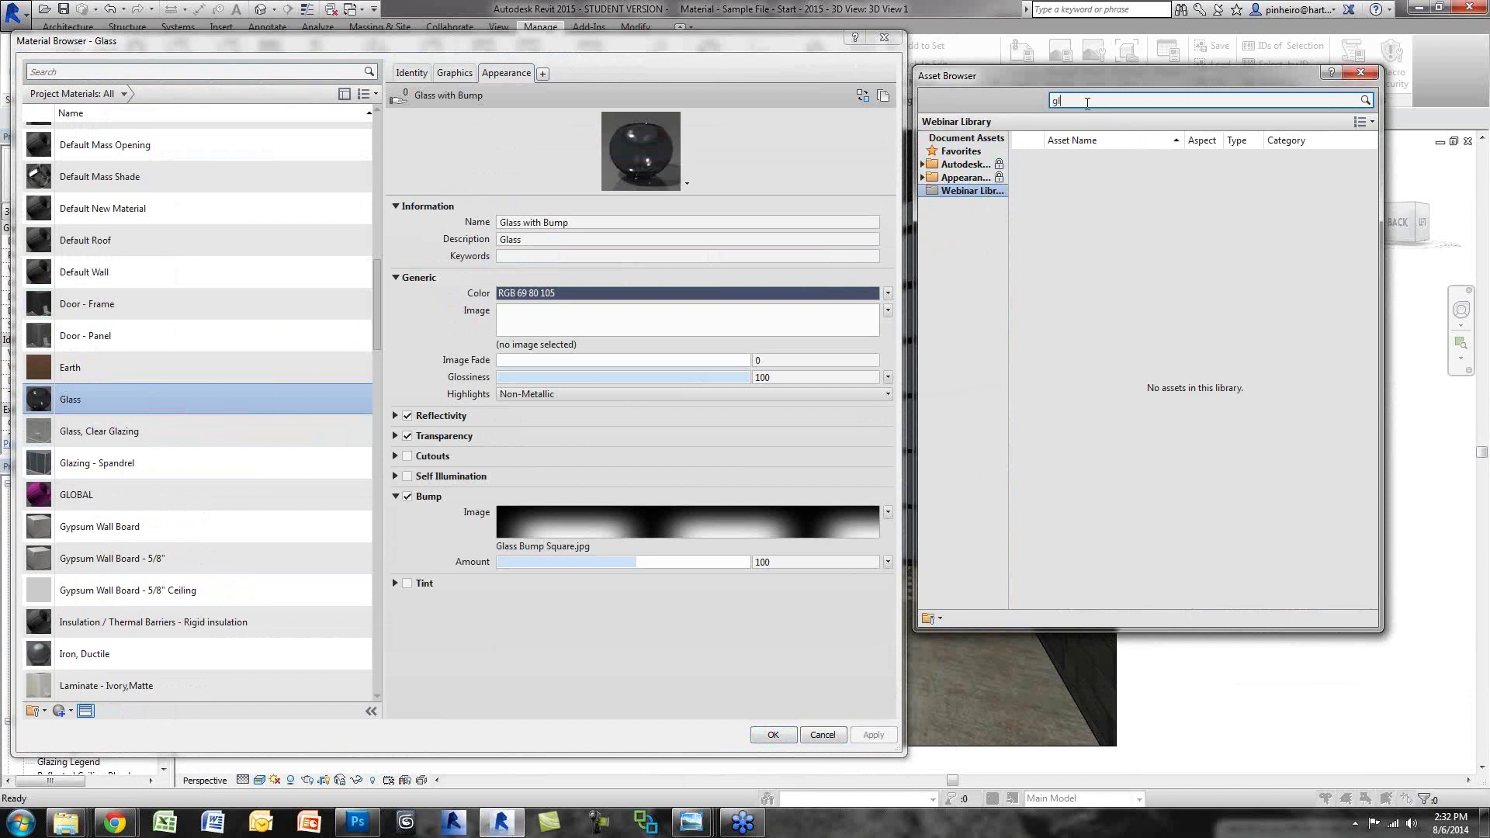
text(ass with bum)
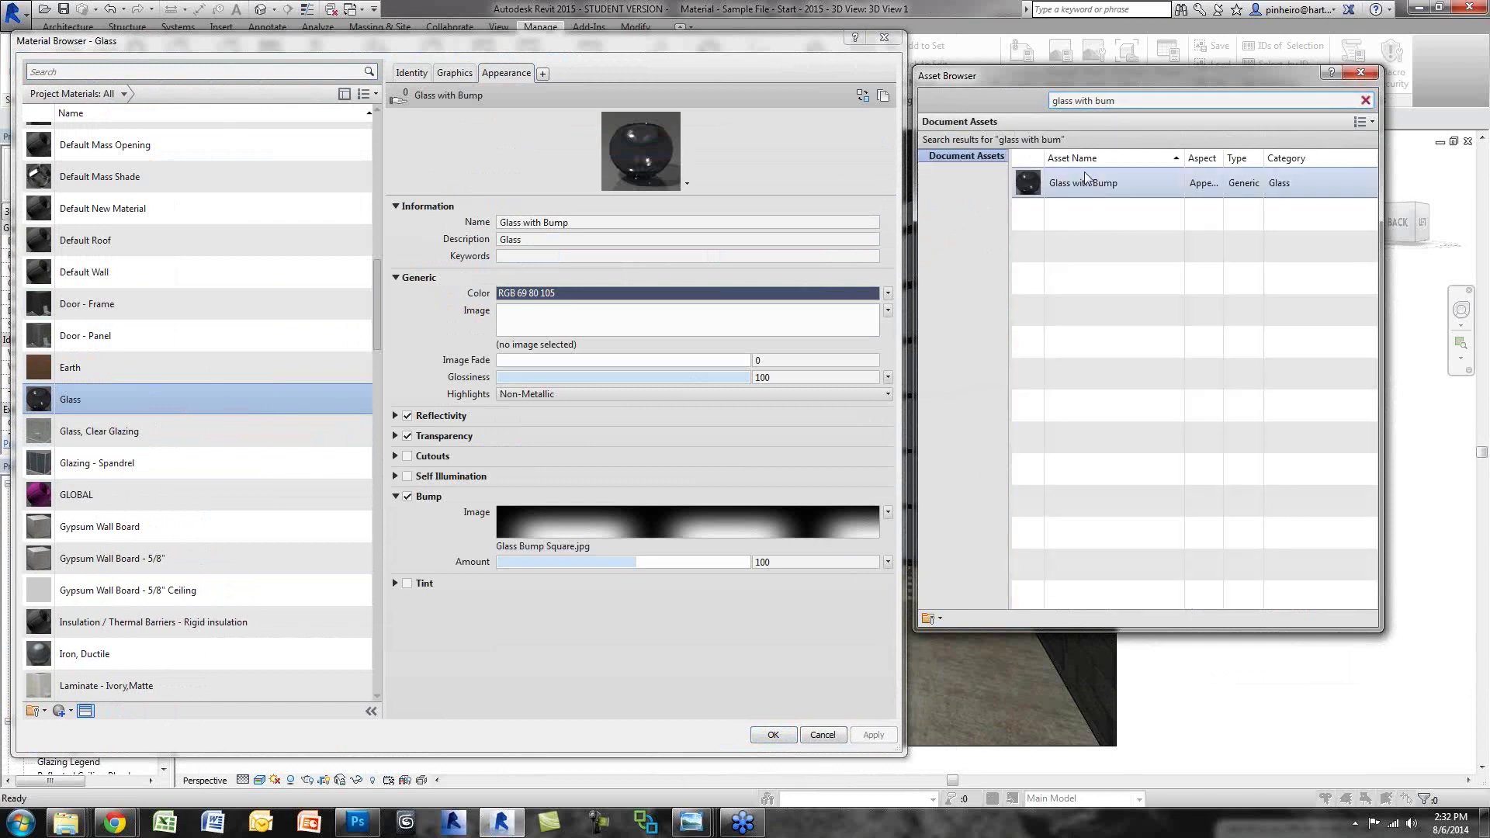
click(1093, 183)
drag(1107, 184, 941, 193)
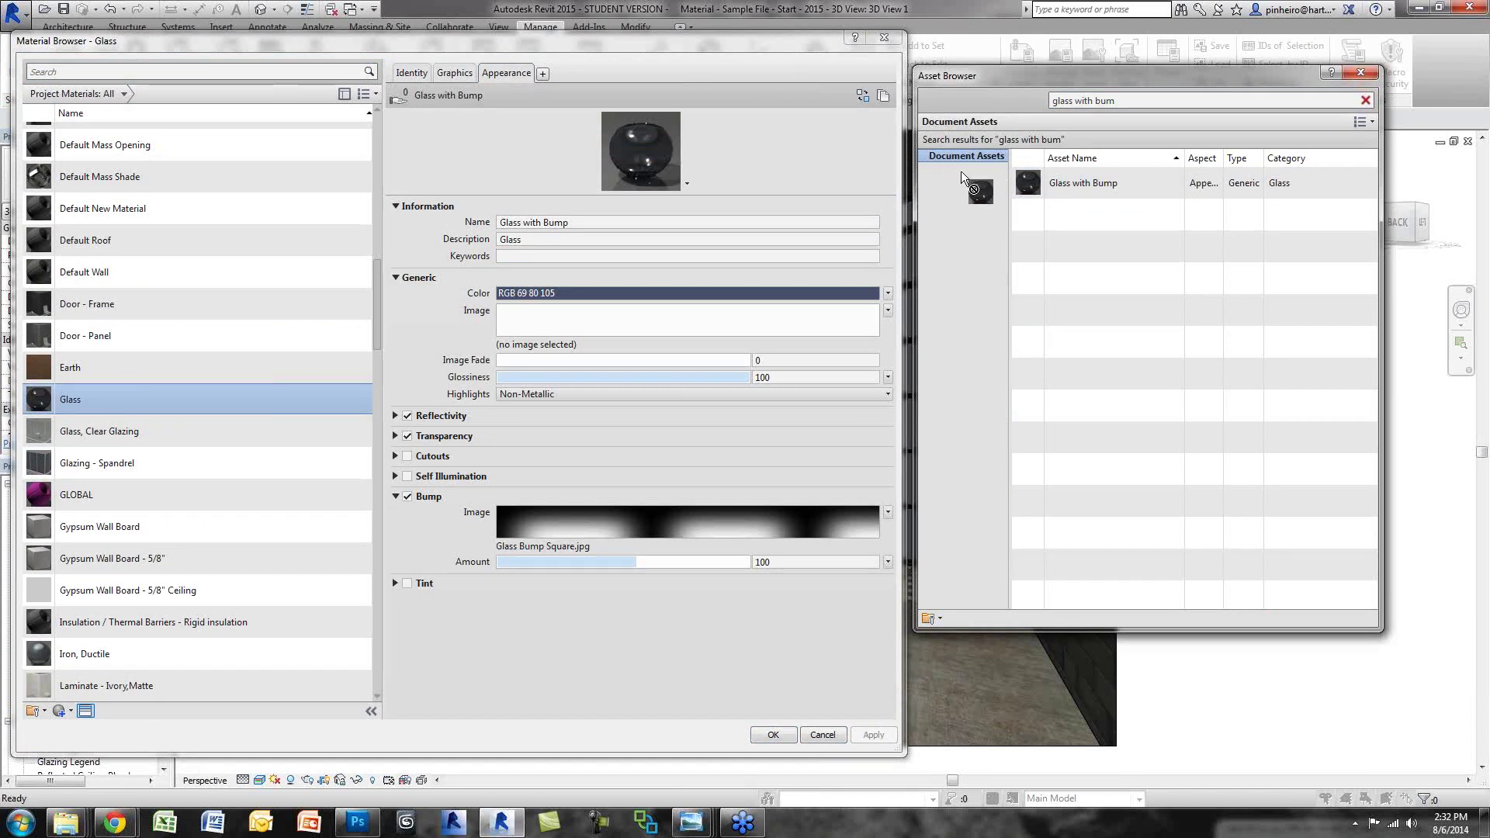
drag(1054, 188, 1084, 179)
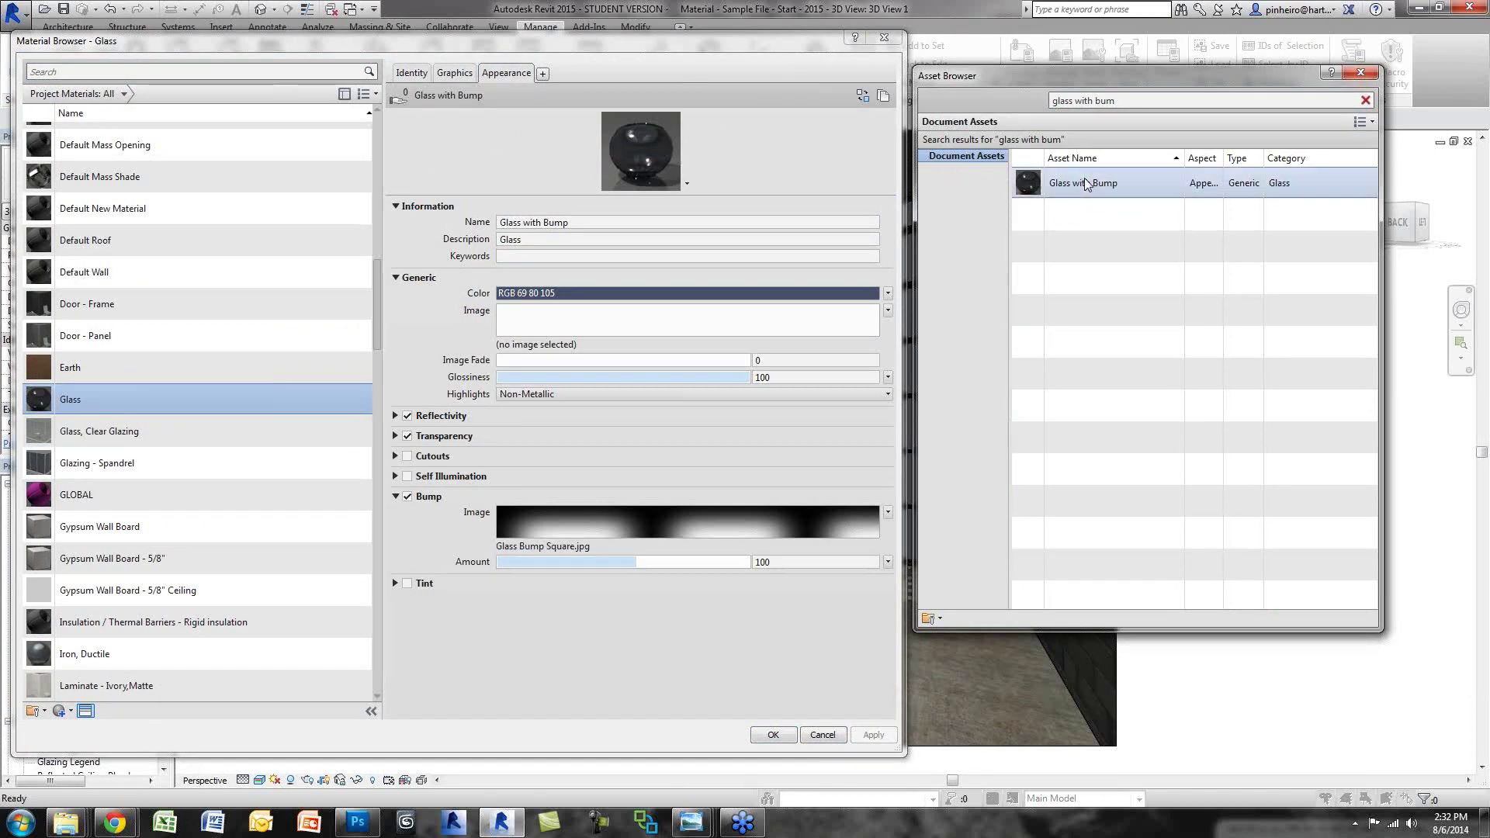
click(1129, 101)
key(BackSpace)
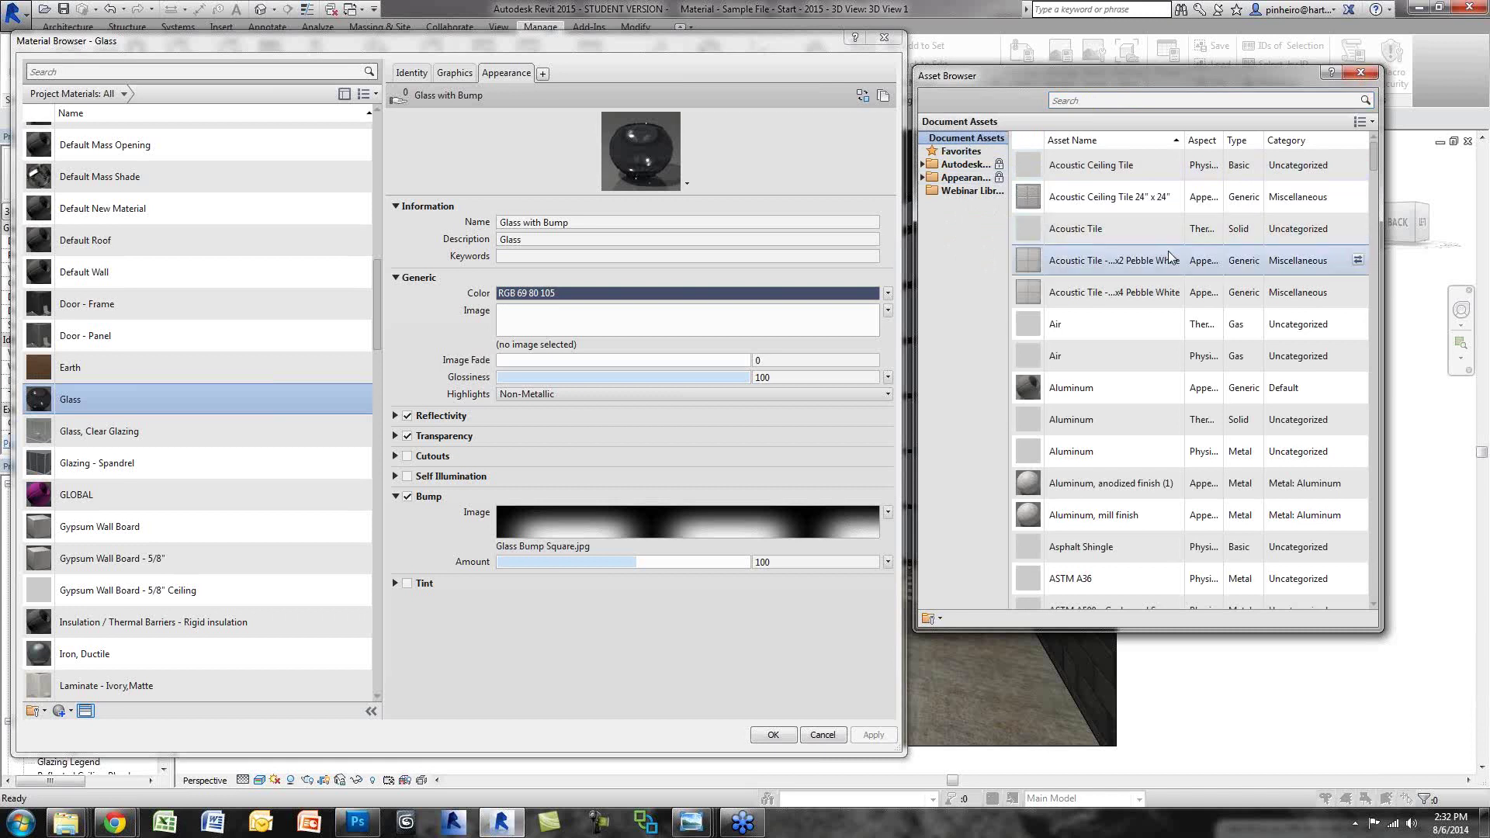
Step: Sort the document assets by name in descending order and add Glass with Bump to the Webinar Library
scroll(1166, 250, down, 8)
scroll(1166, 249, up, 10)
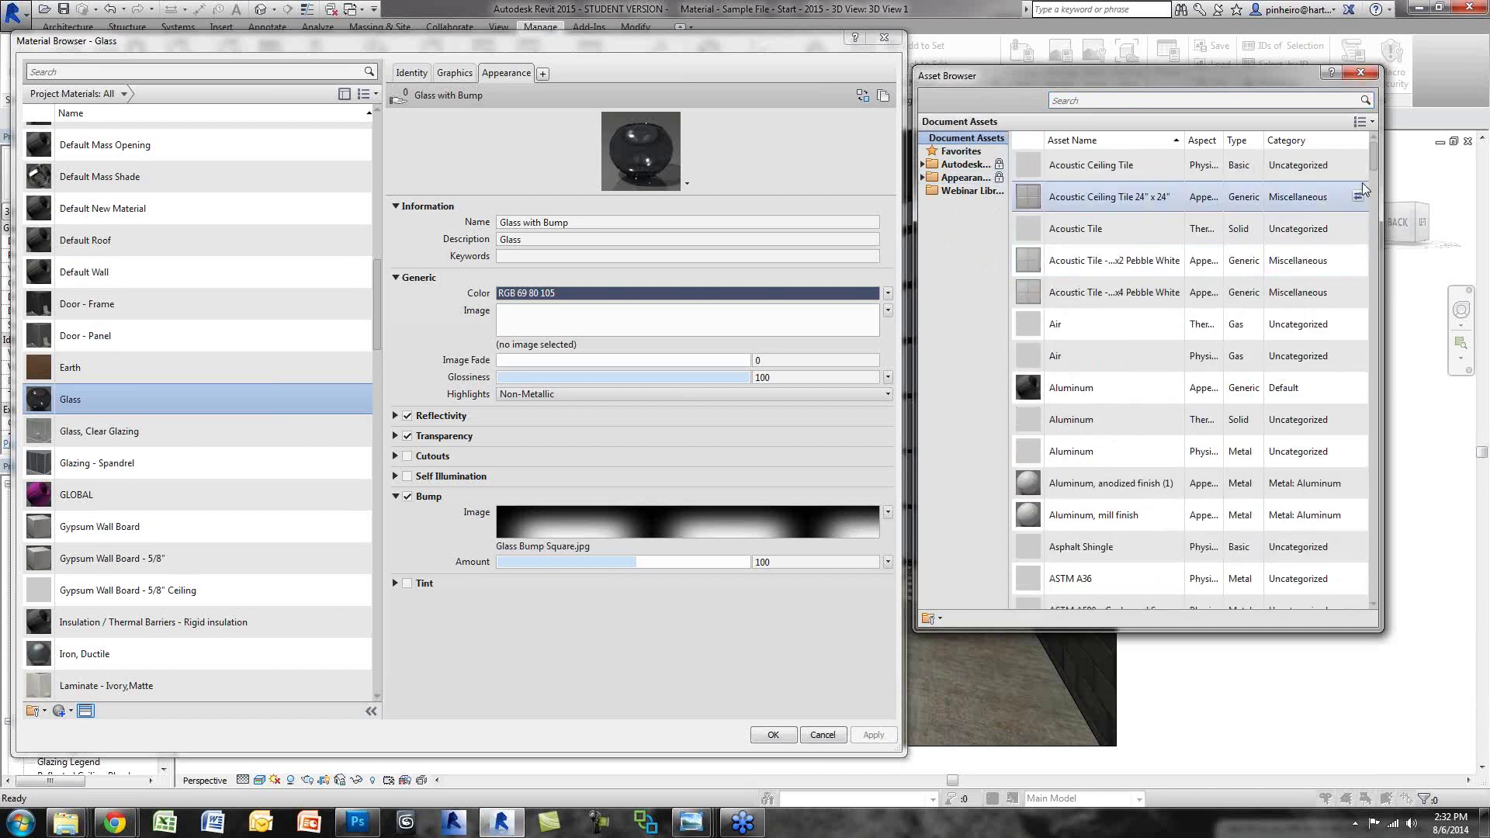
scroll(1372, 174, down, 3)
scroll(1372, 164, up, 5)
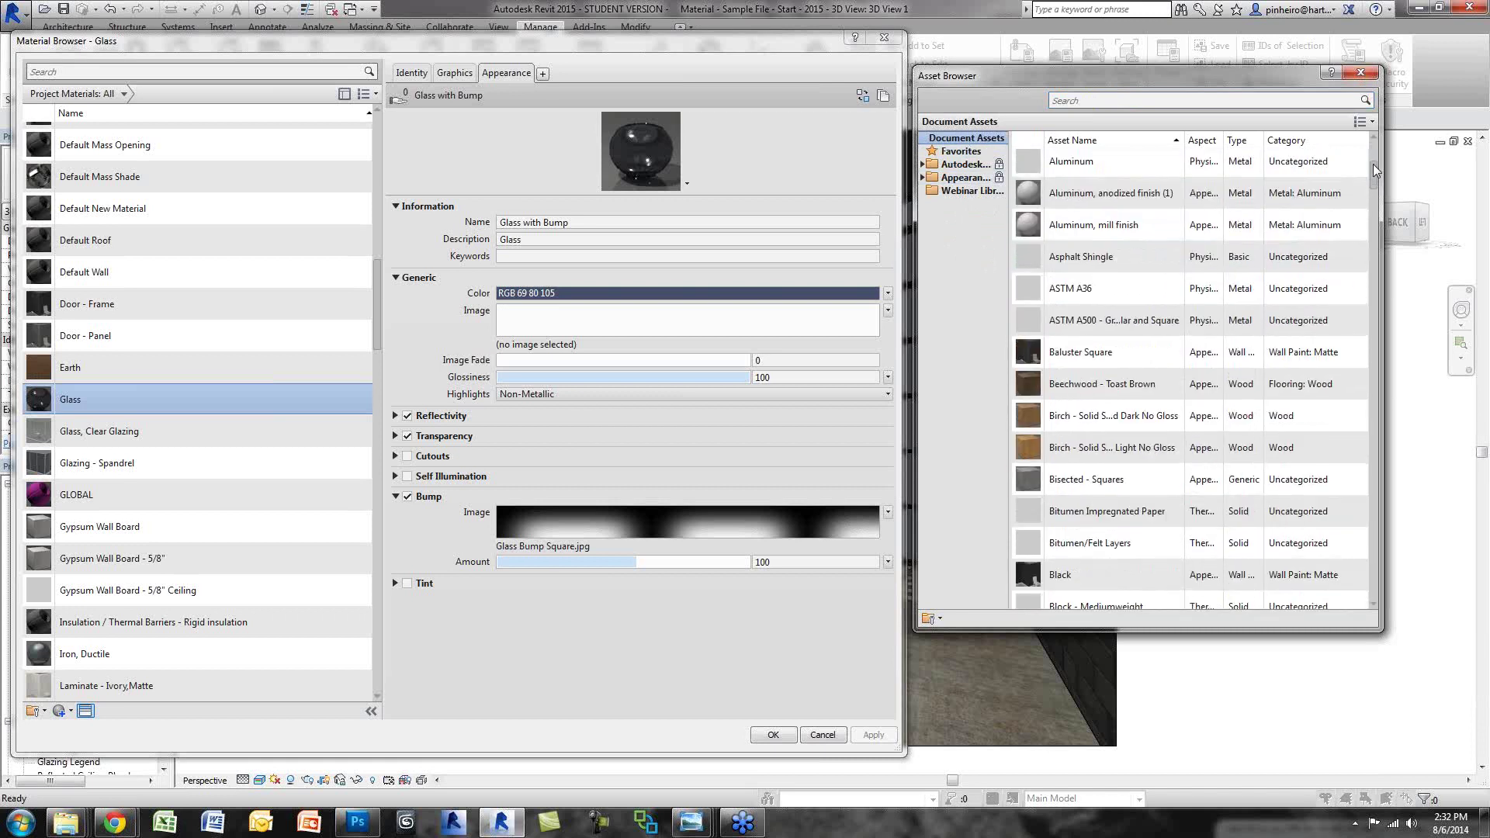
click(1109, 141)
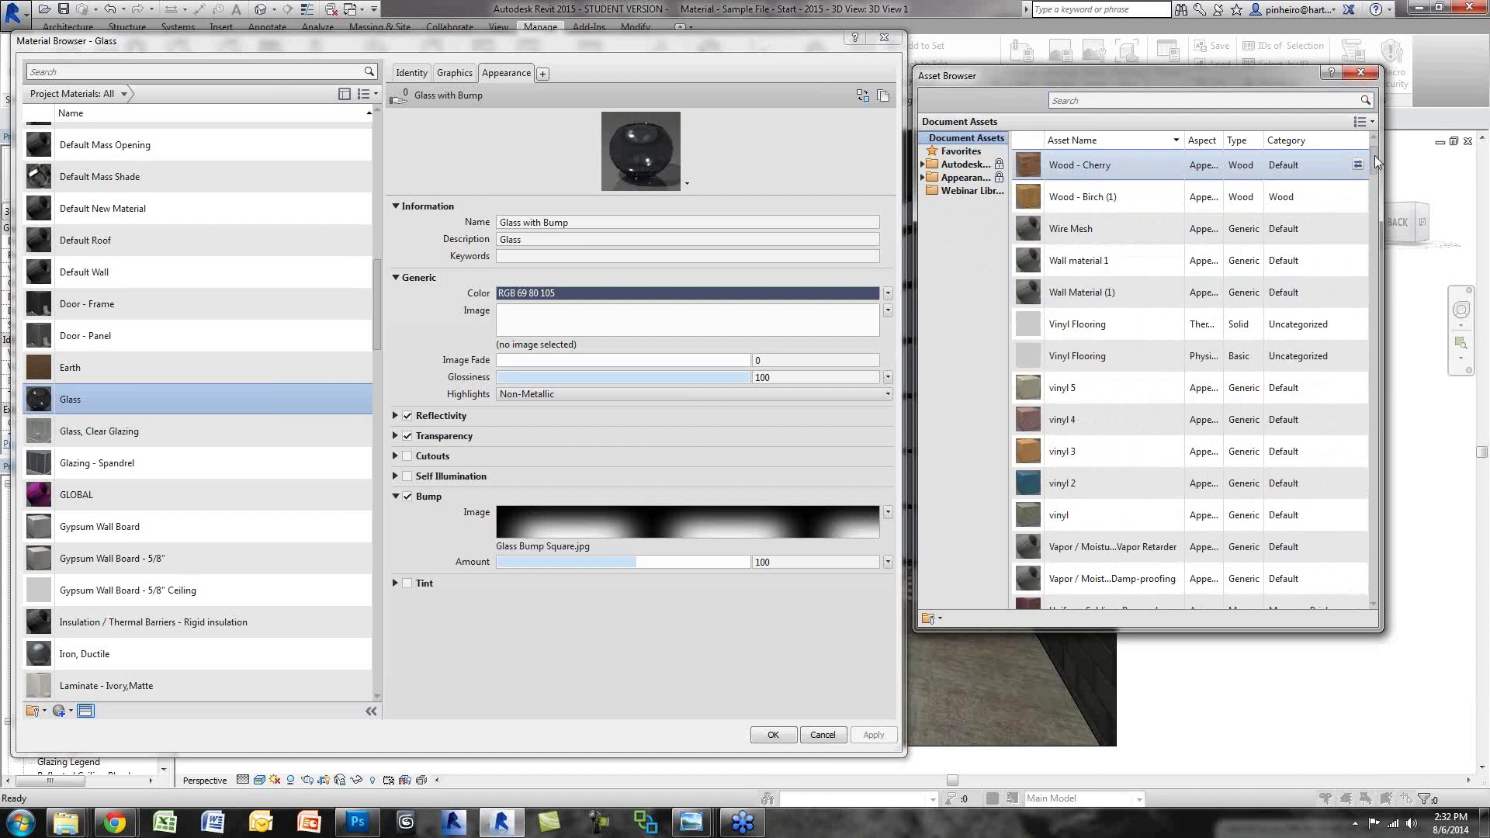
drag(1375, 155, 1374, 411)
scroll(1156, 441, down, 2)
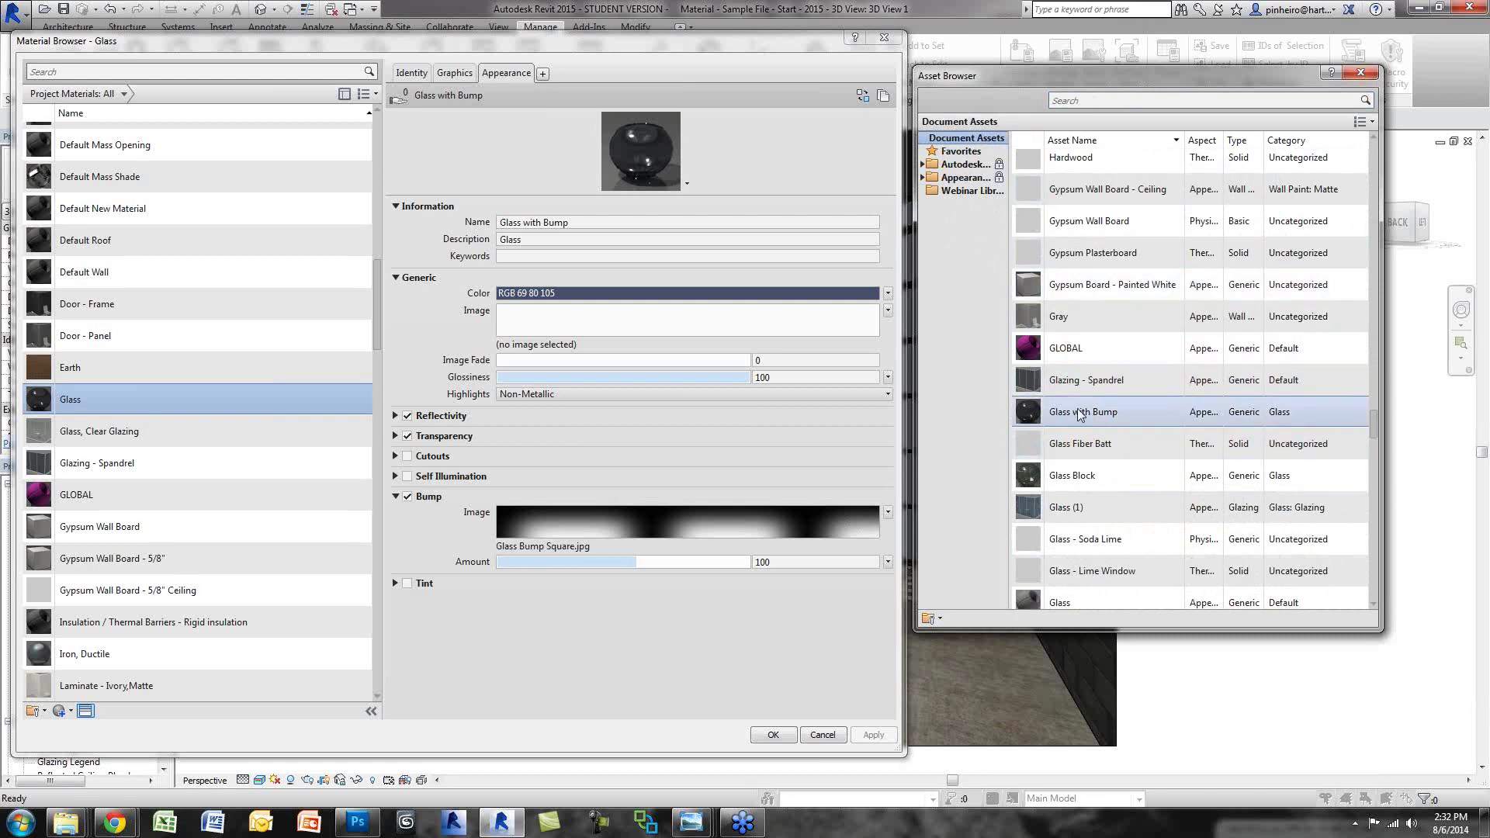
drag(1079, 419, 956, 221)
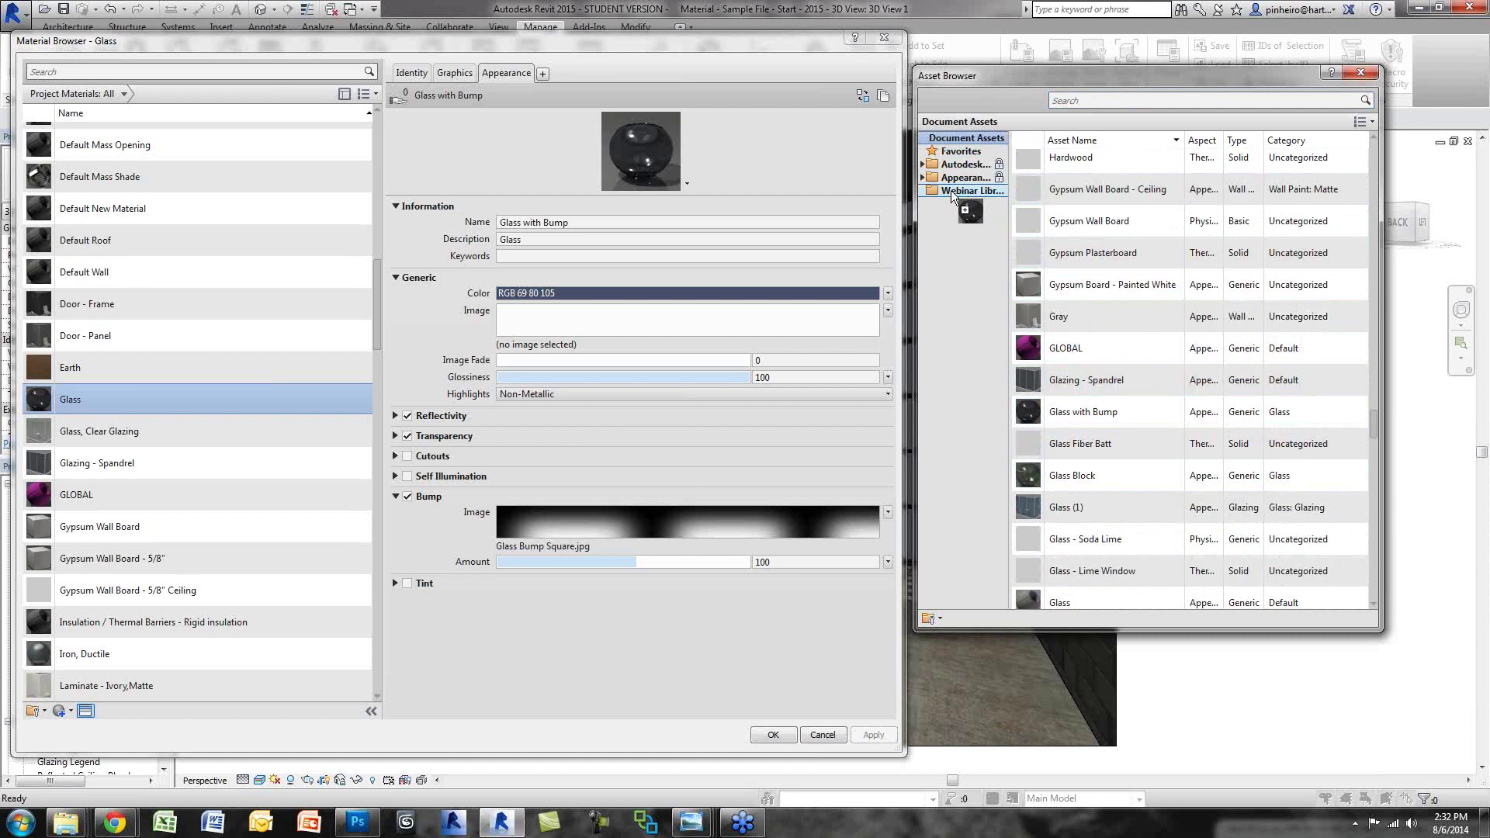
drag(952, 191, 951, 191)
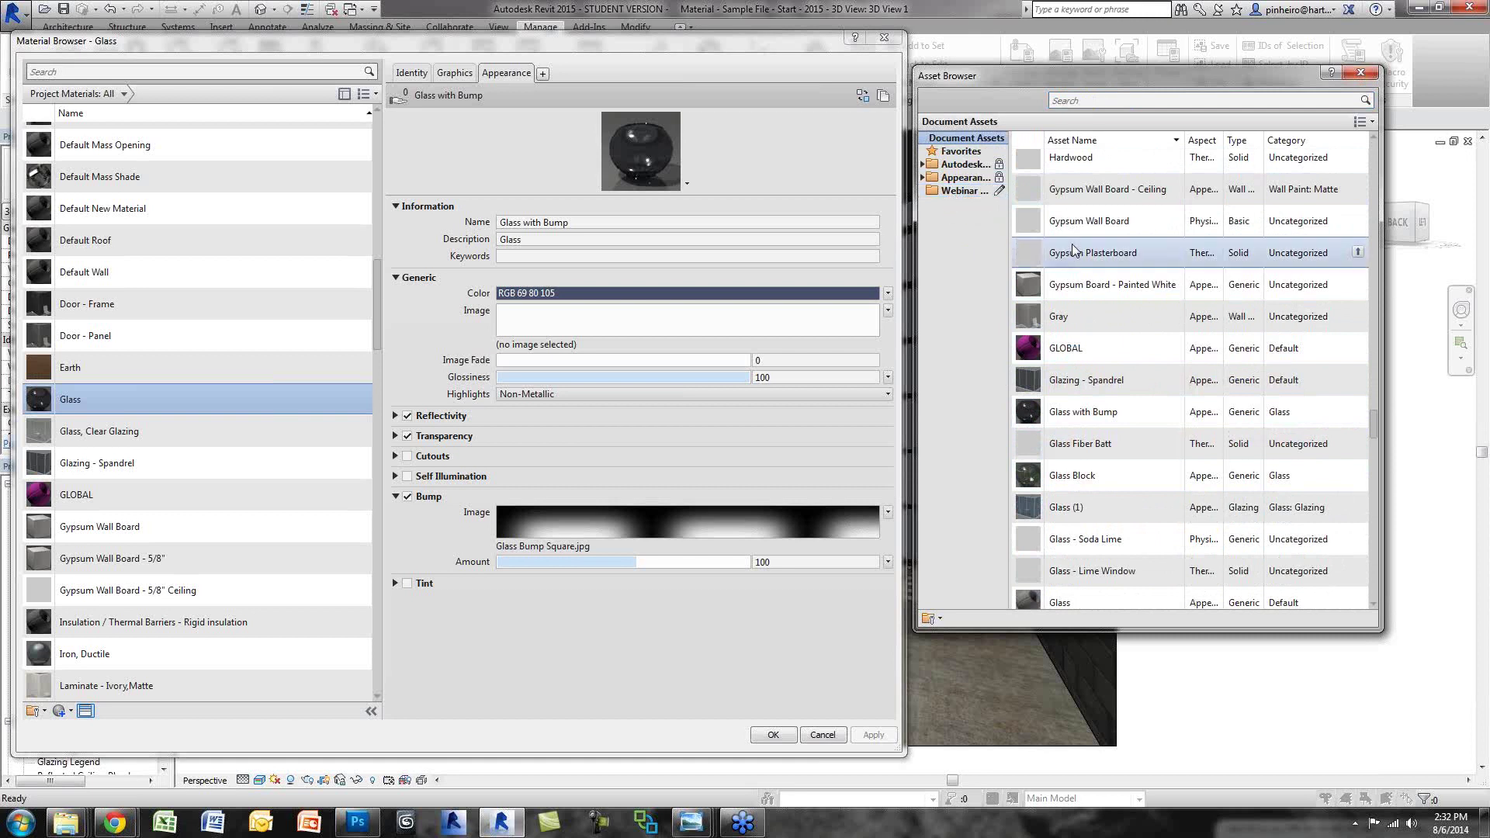
Step: Search the assets for "CMU", clear the search, and collapse the expanded Autodesk and Appearance libraries
click(1079, 101)
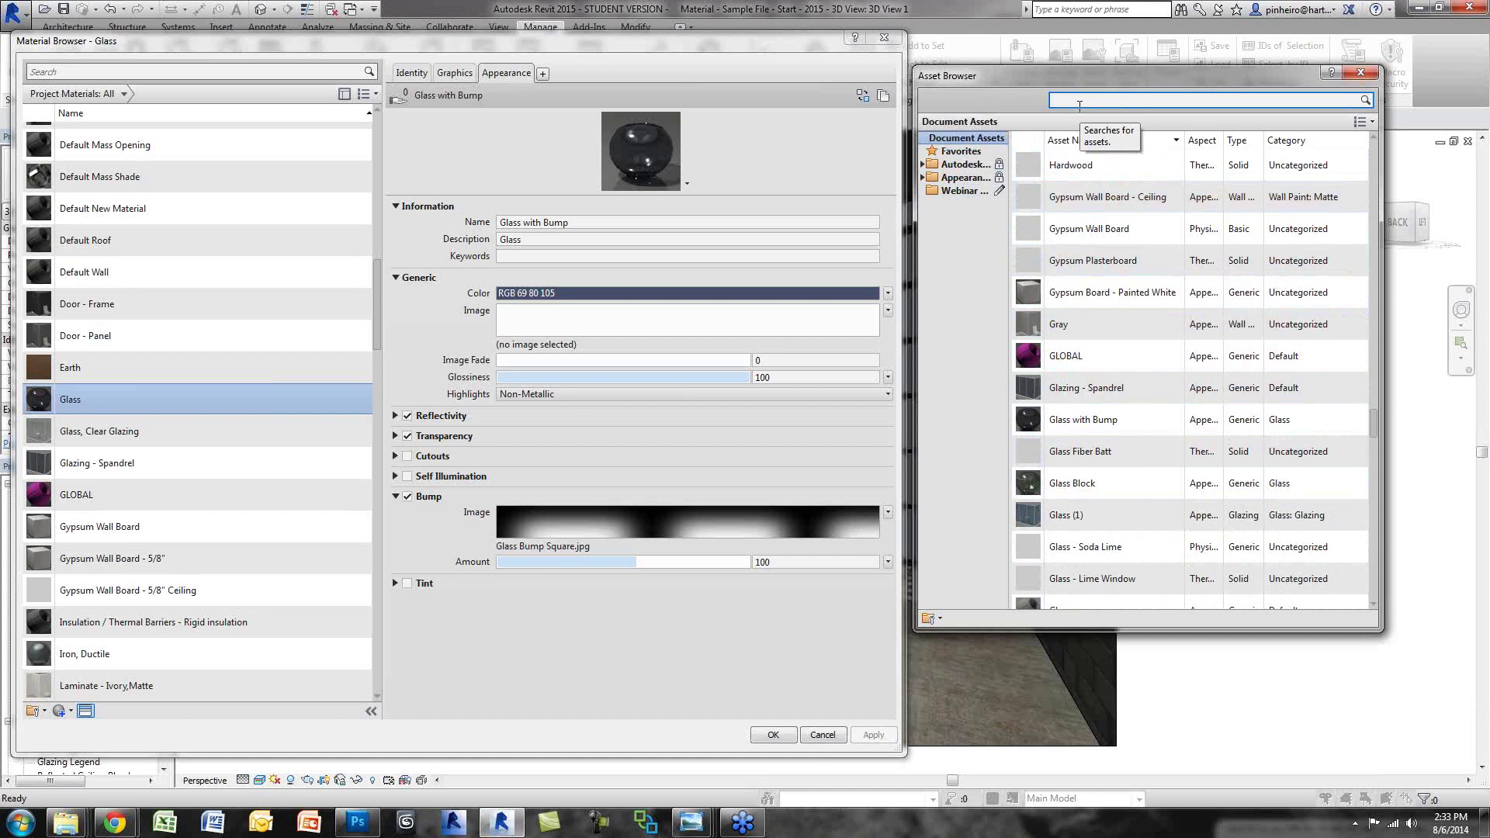
text(CMU)
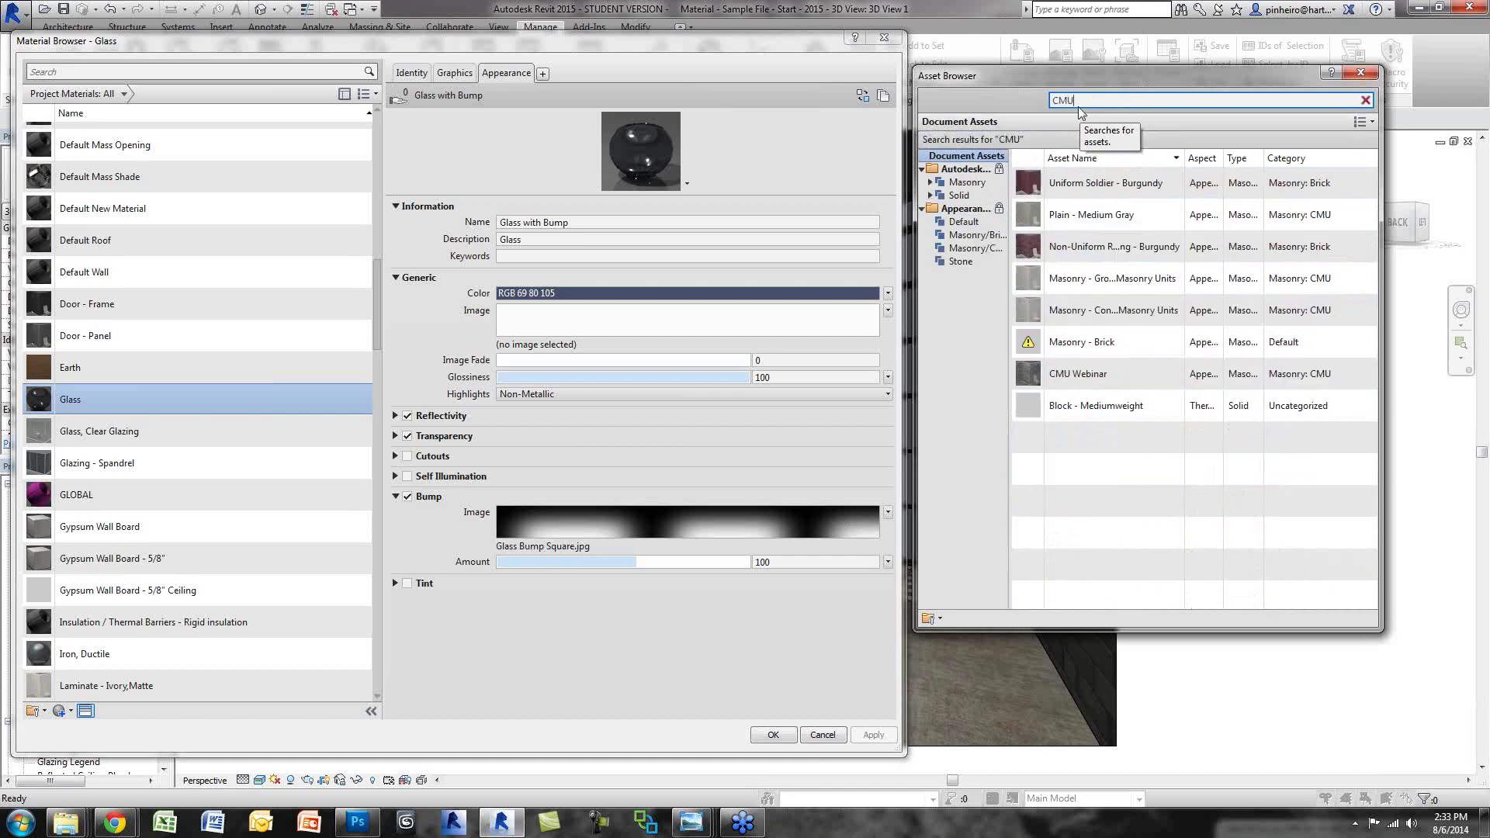
key(BackSpace)
key(BackSpace)
key(BackSpace)
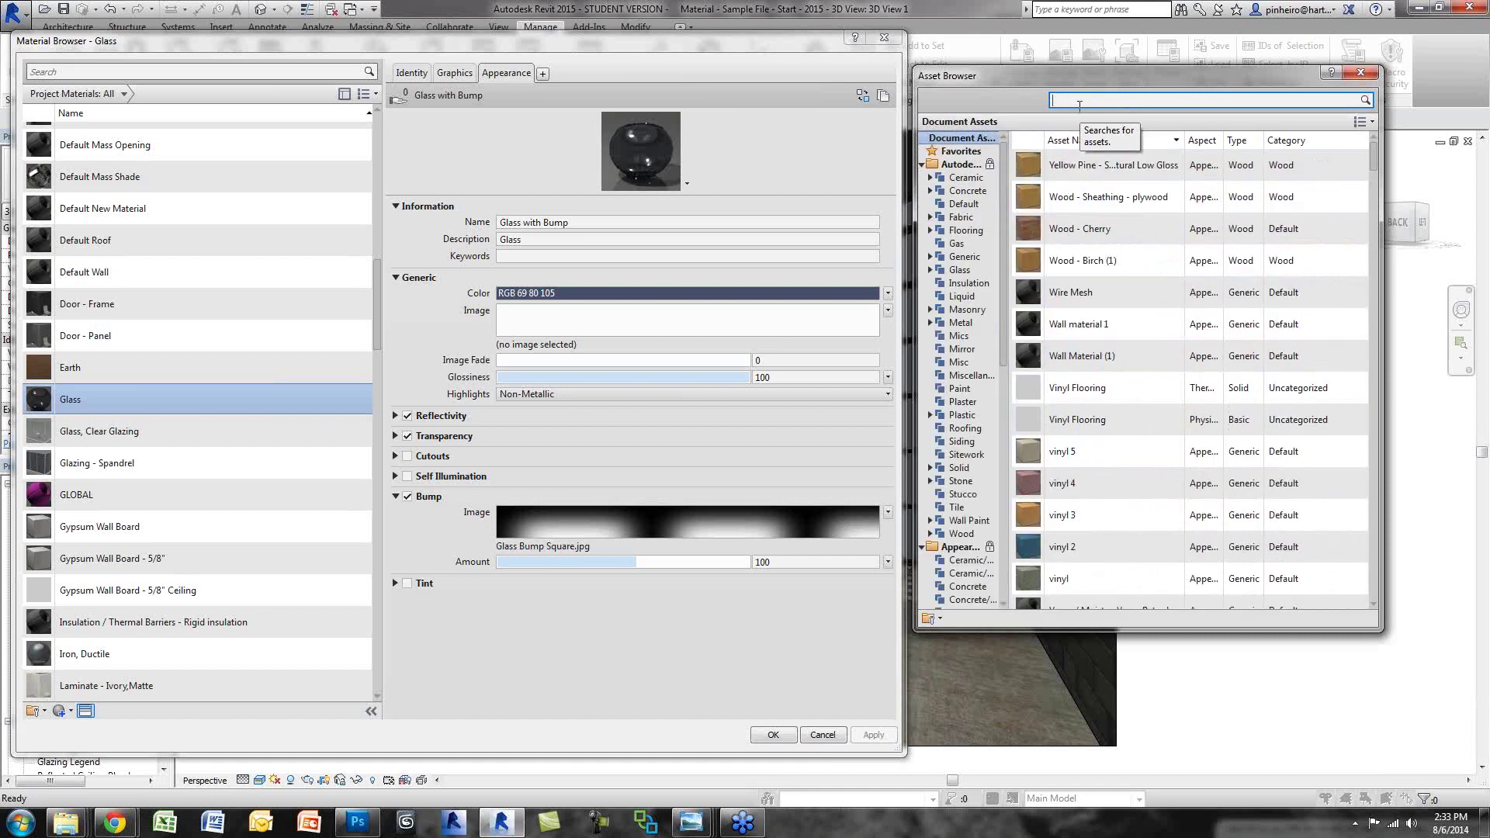
click(921, 164)
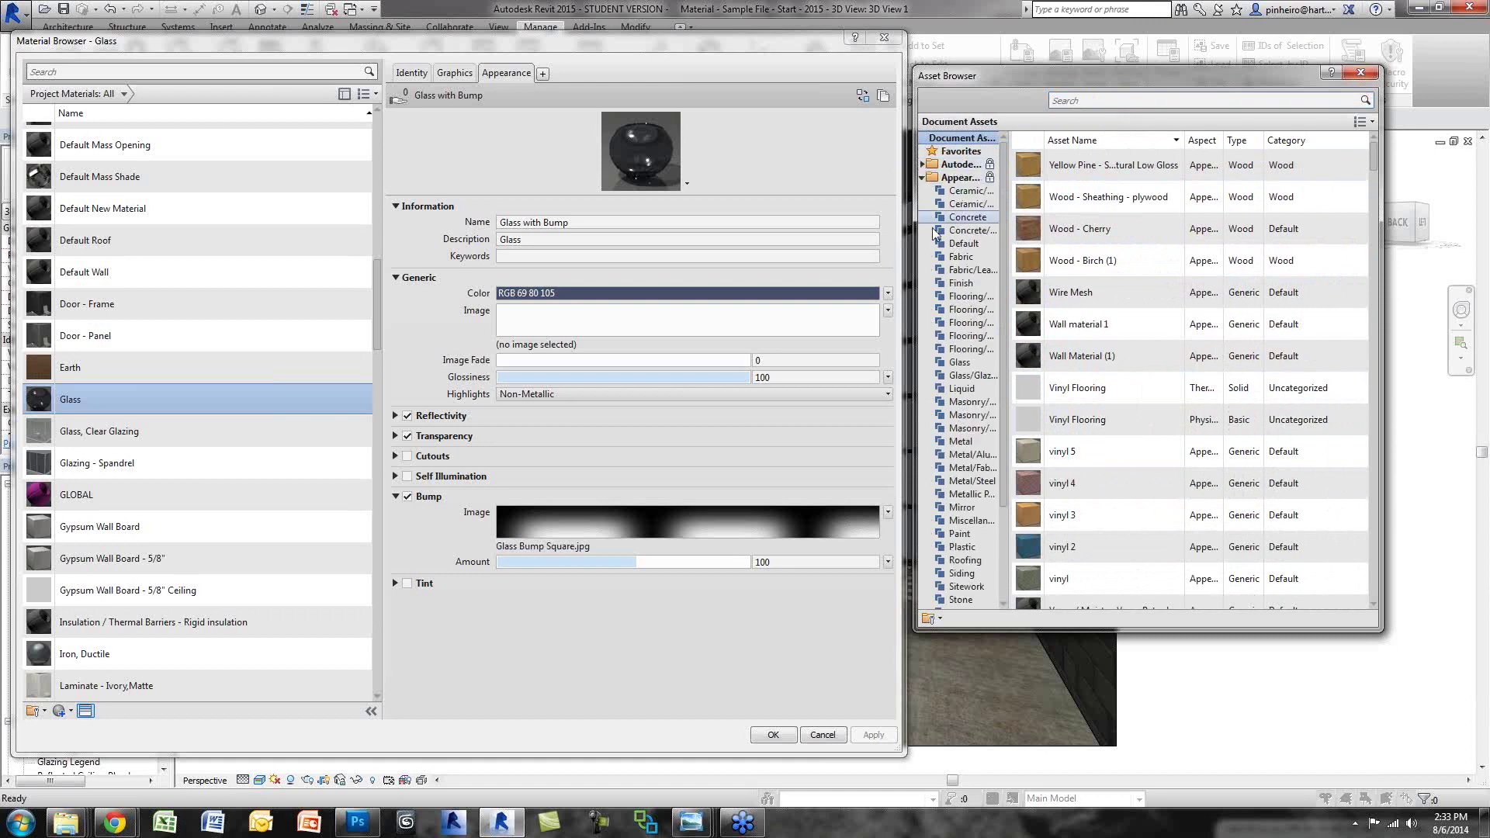
click(923, 177)
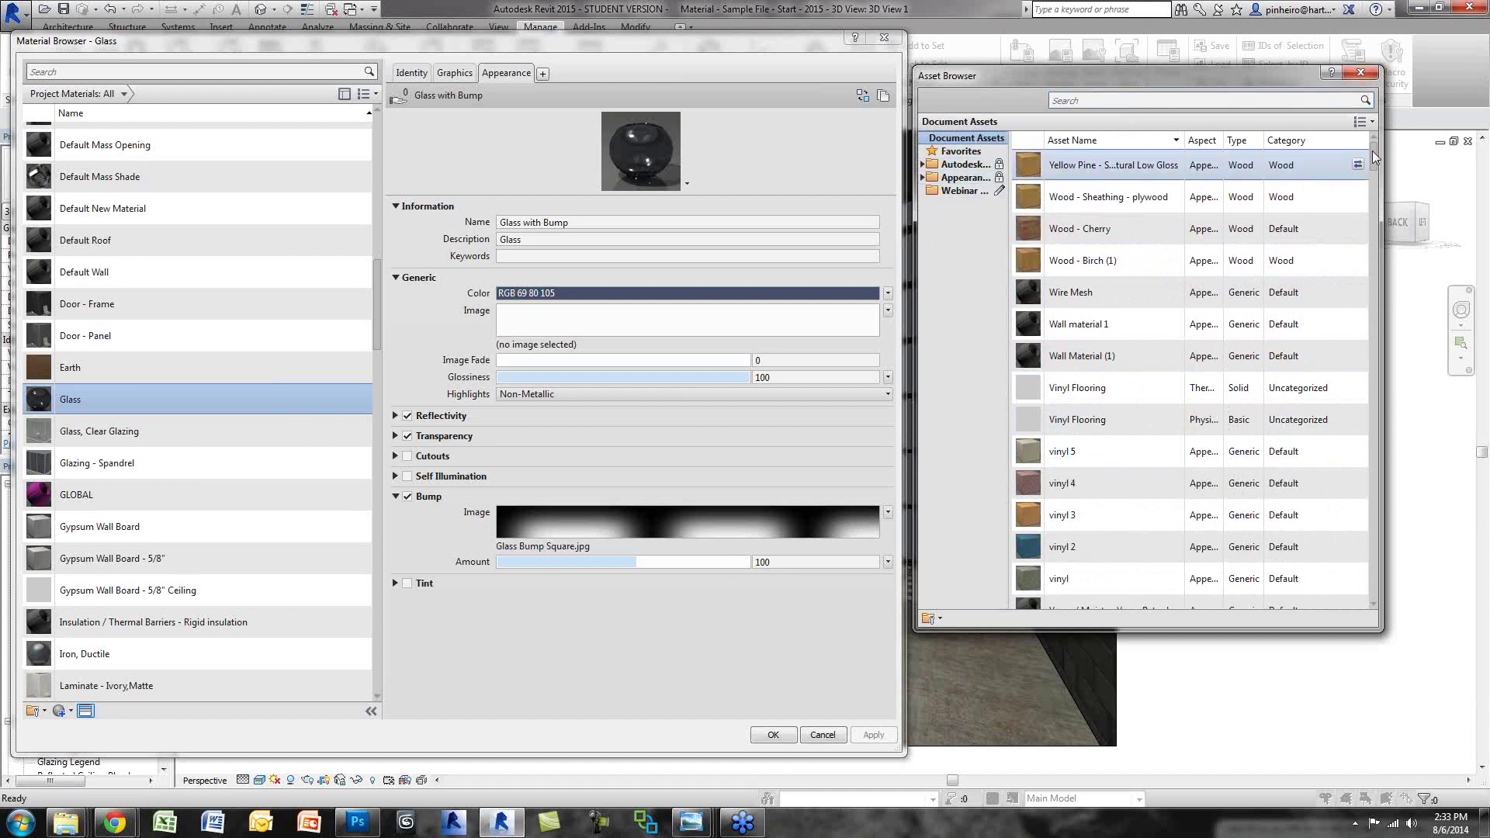
Step: Sort the document assets by name in ascending order and add the CMU Webinar asset to the Webinar Library
click(1095, 144)
scroll(1120, 213, down, 15)
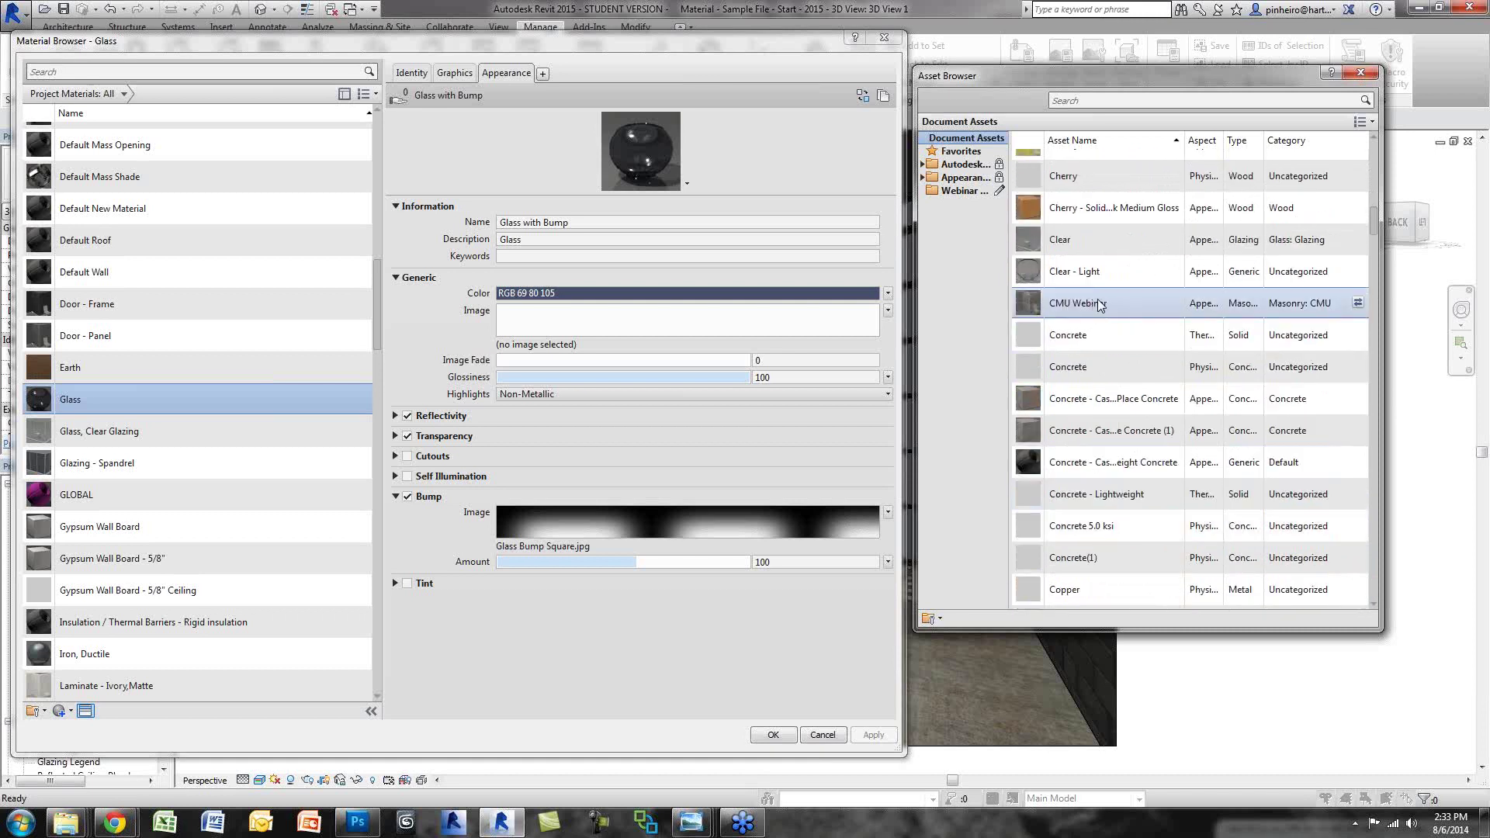
drag(1074, 301, 980, 244)
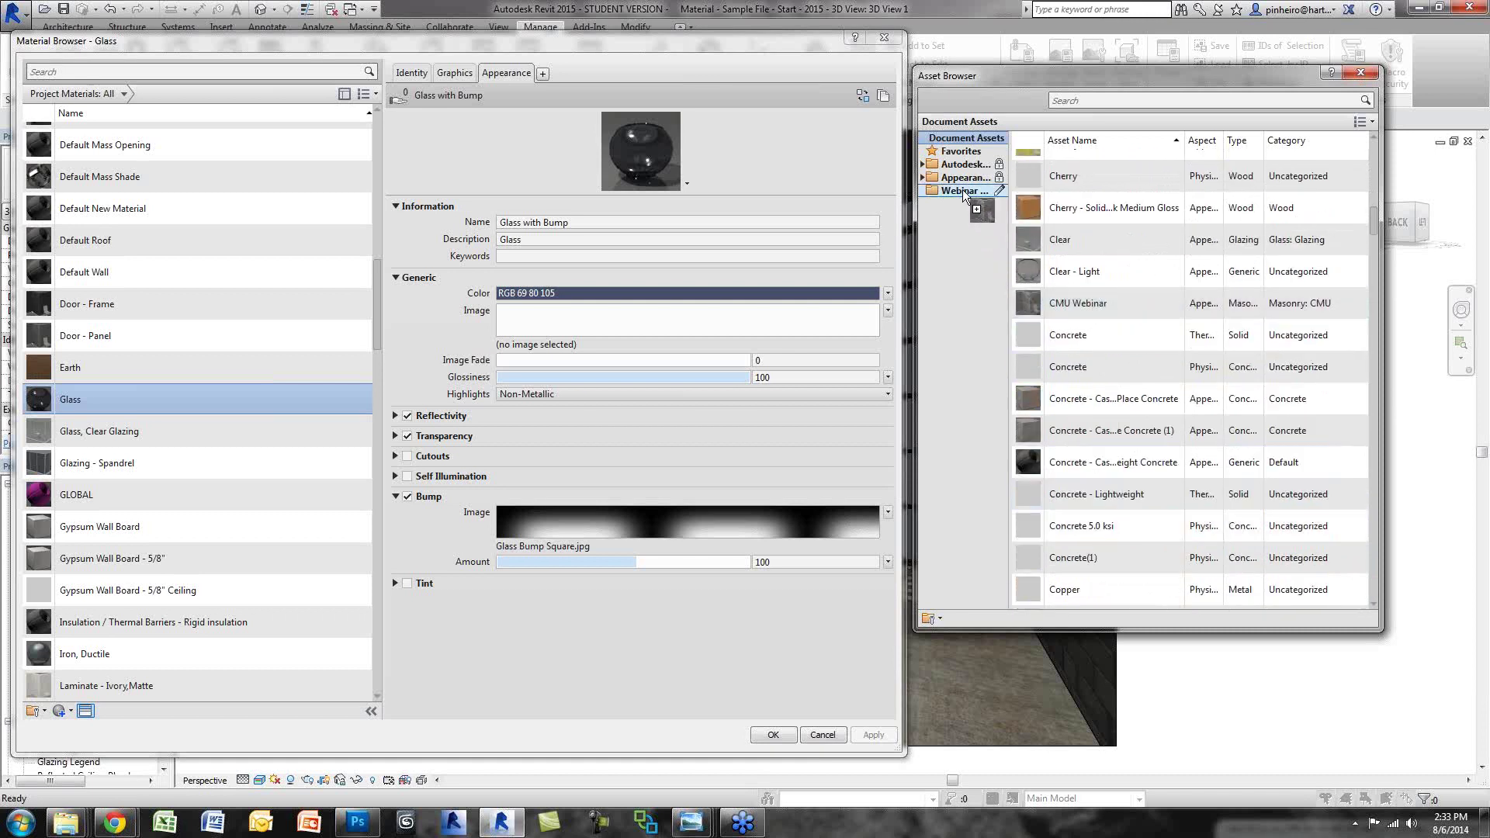
drag(962, 189, 963, 189)
Step: Add the Polished Concrete Webinar asset to the Webinar Library and display the library's contents
click(1120, 98)
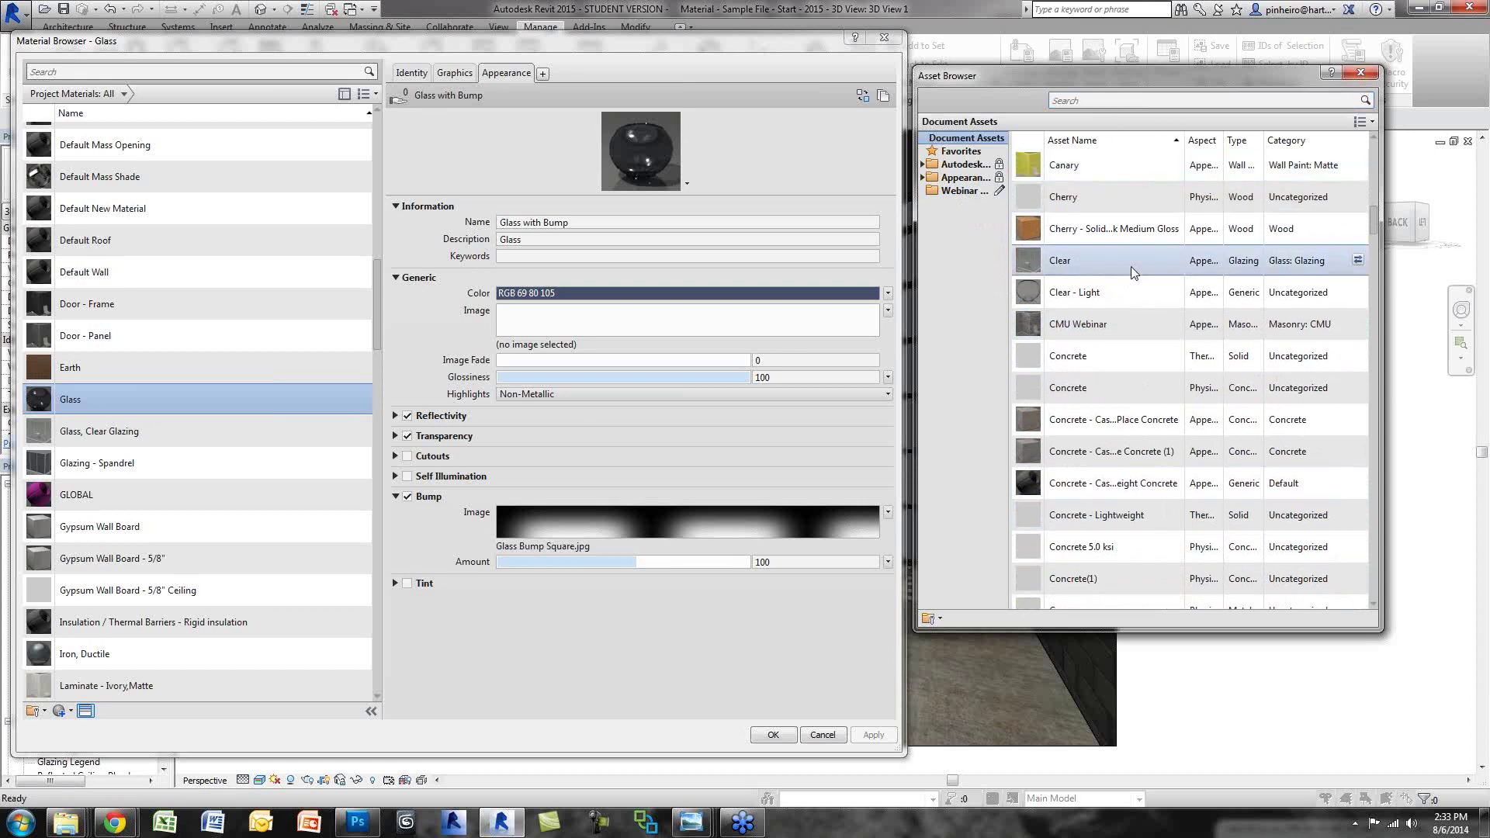
scroll(1129, 267, down, 15)
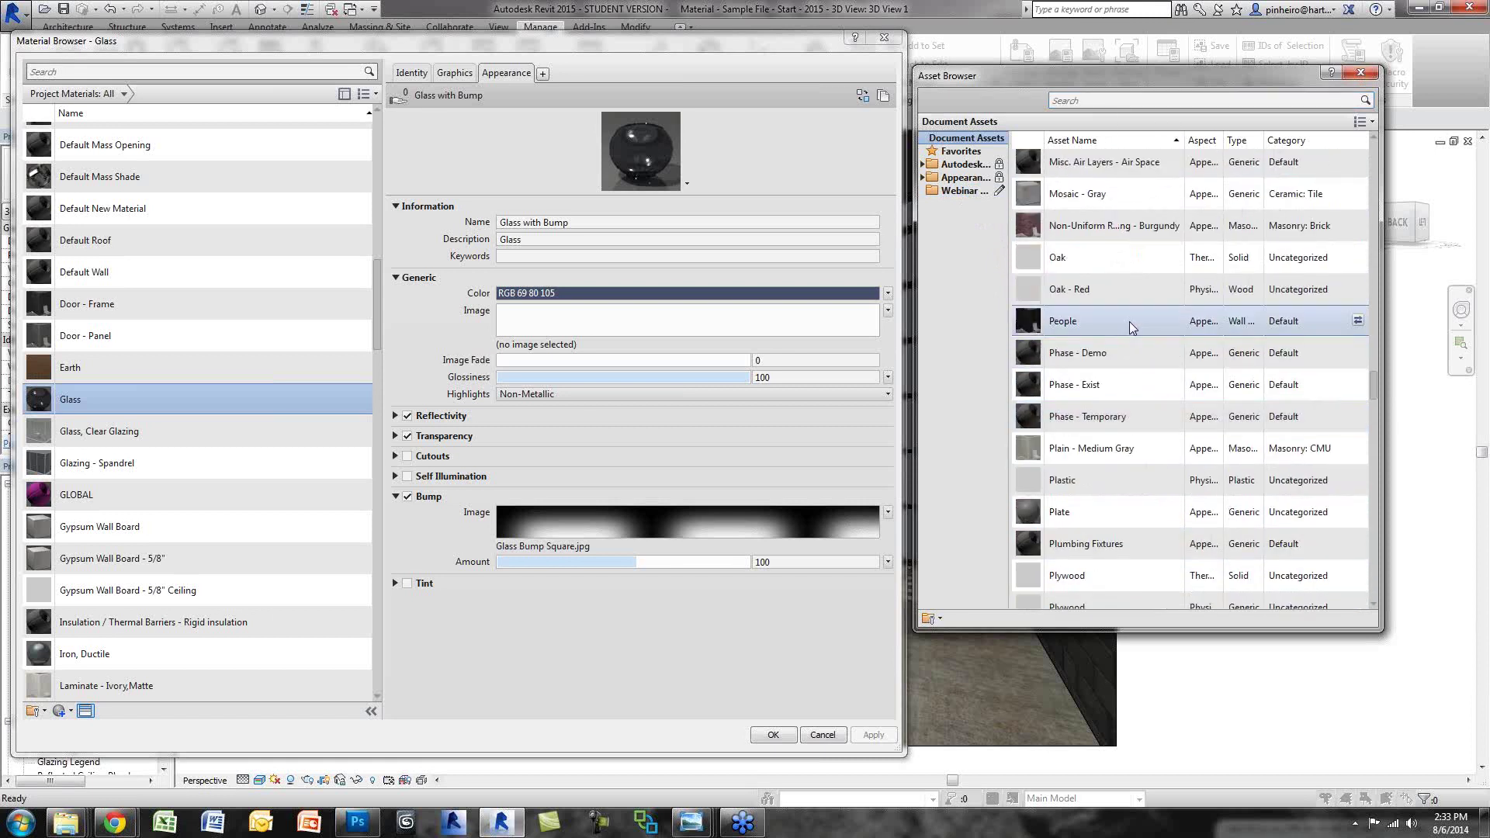
scroll(1141, 380, down, 3)
scroll(1142, 396, down, 4)
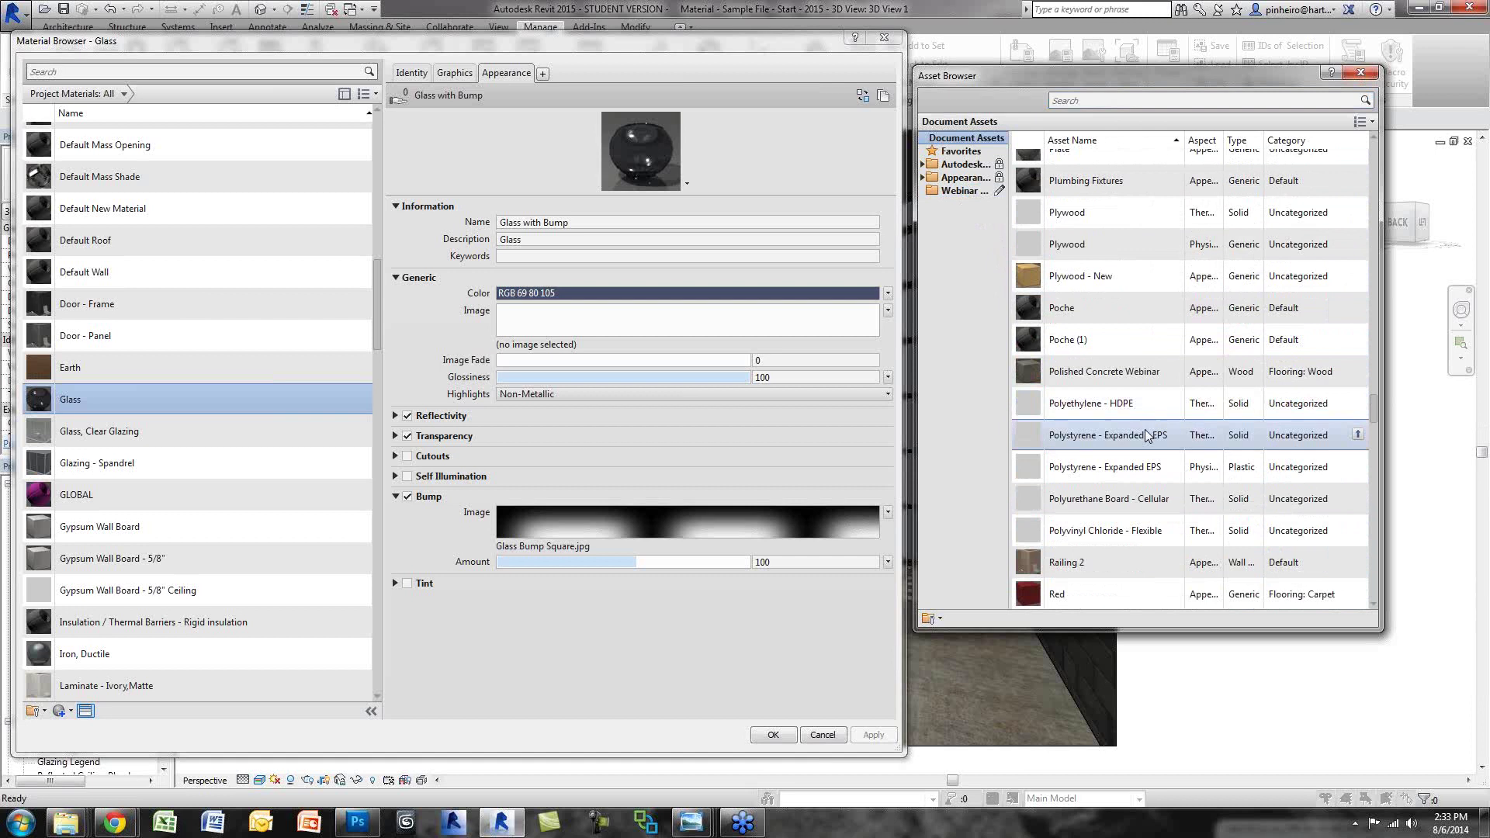
click(961, 191)
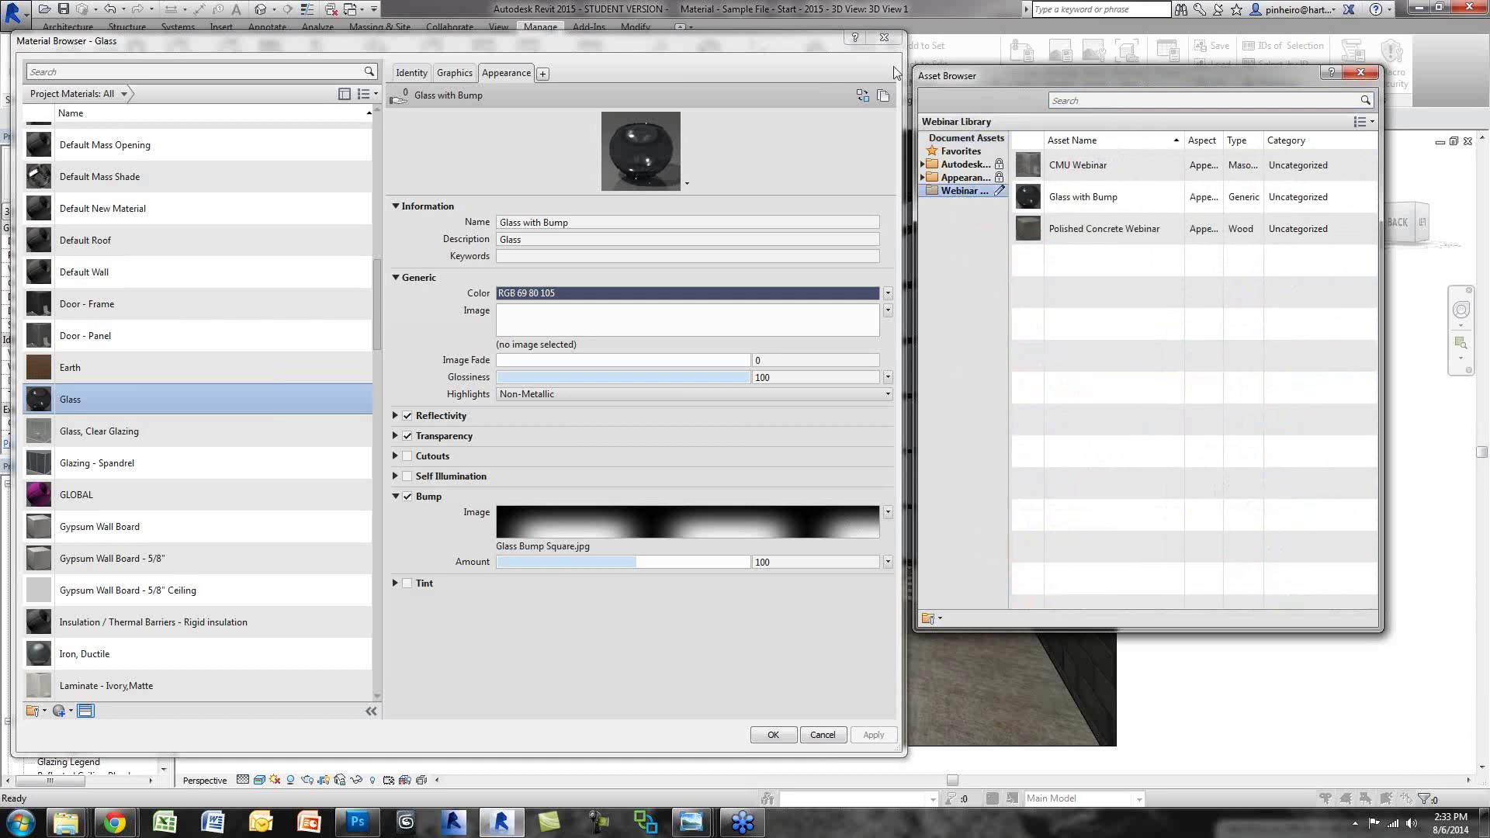
Step: Close the Material Browser and create a new project from the Architectural Template
click(887, 39)
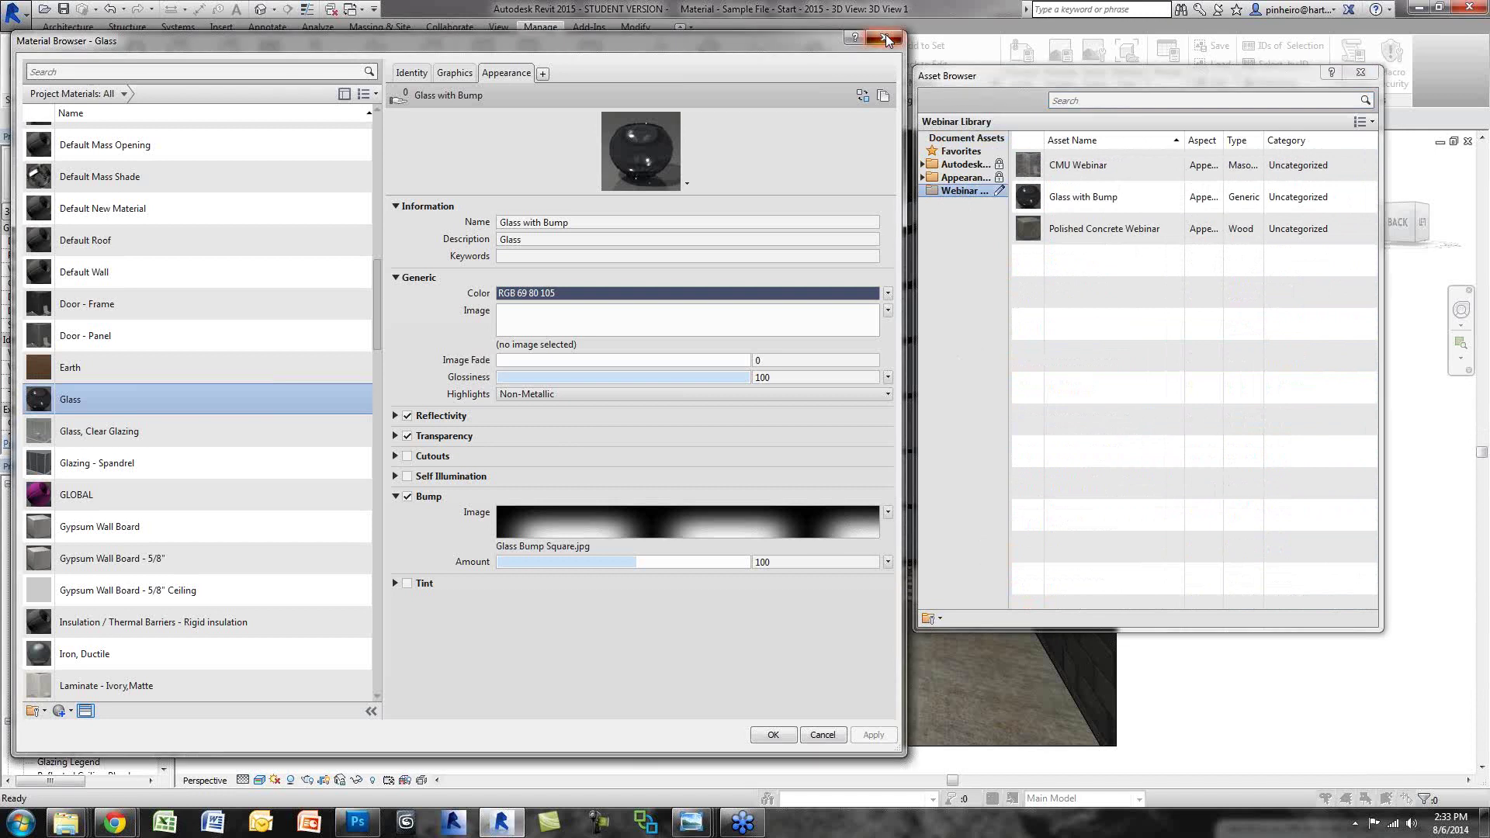
click(886, 36)
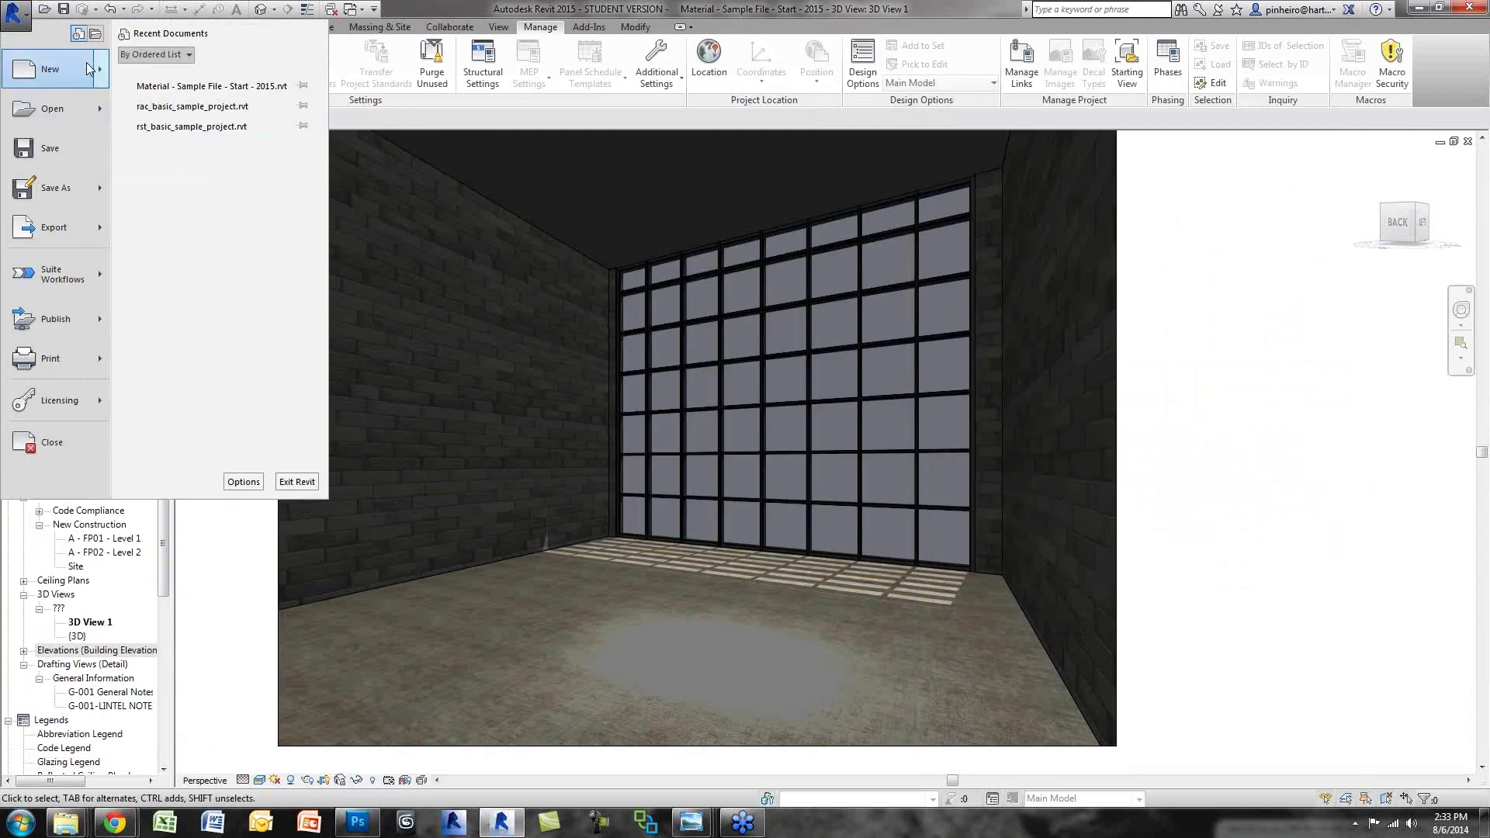
key(Escape)
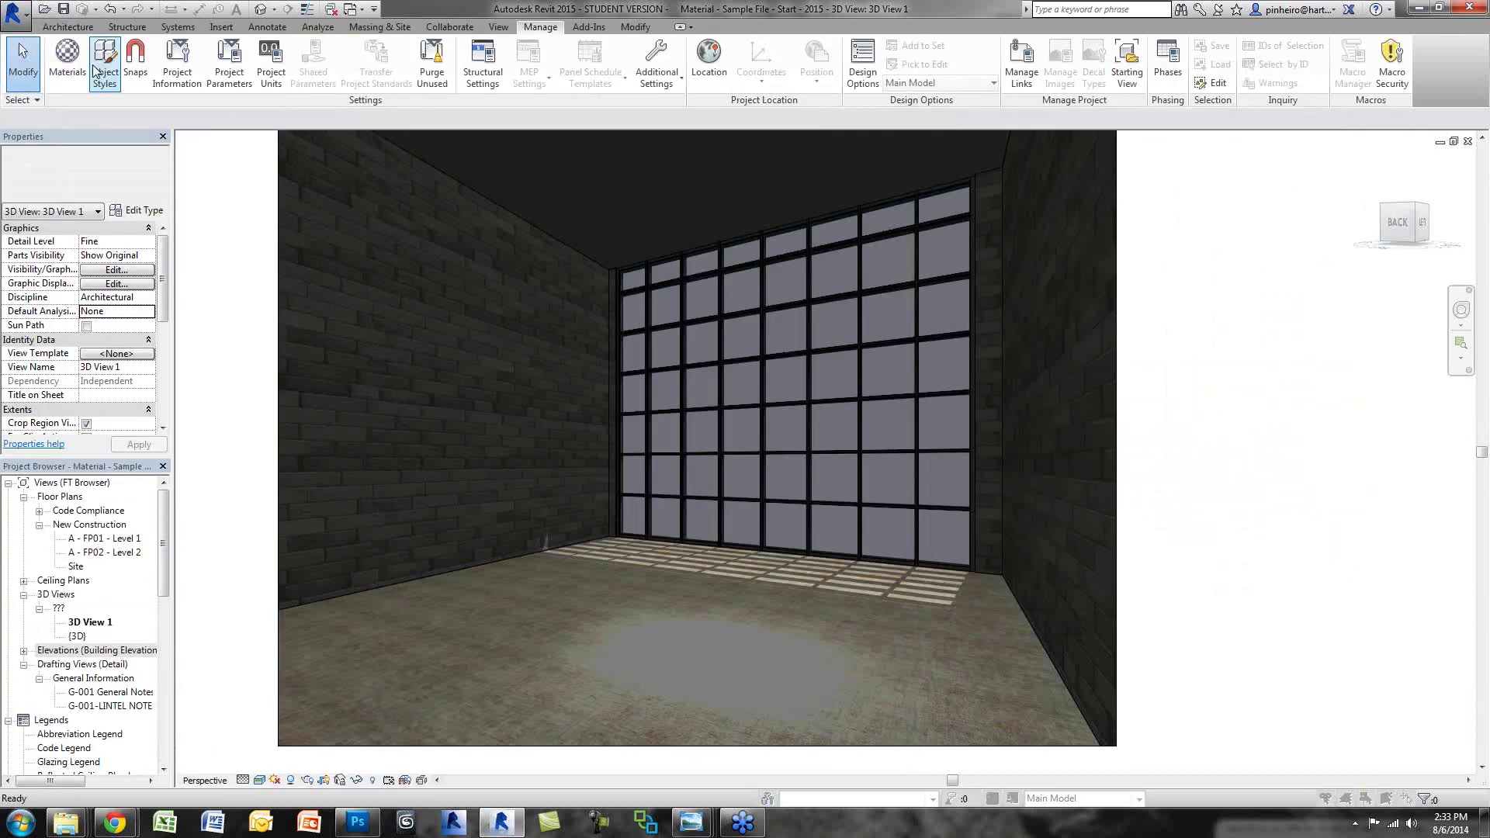
key(ctrl+n)
click(706, 378)
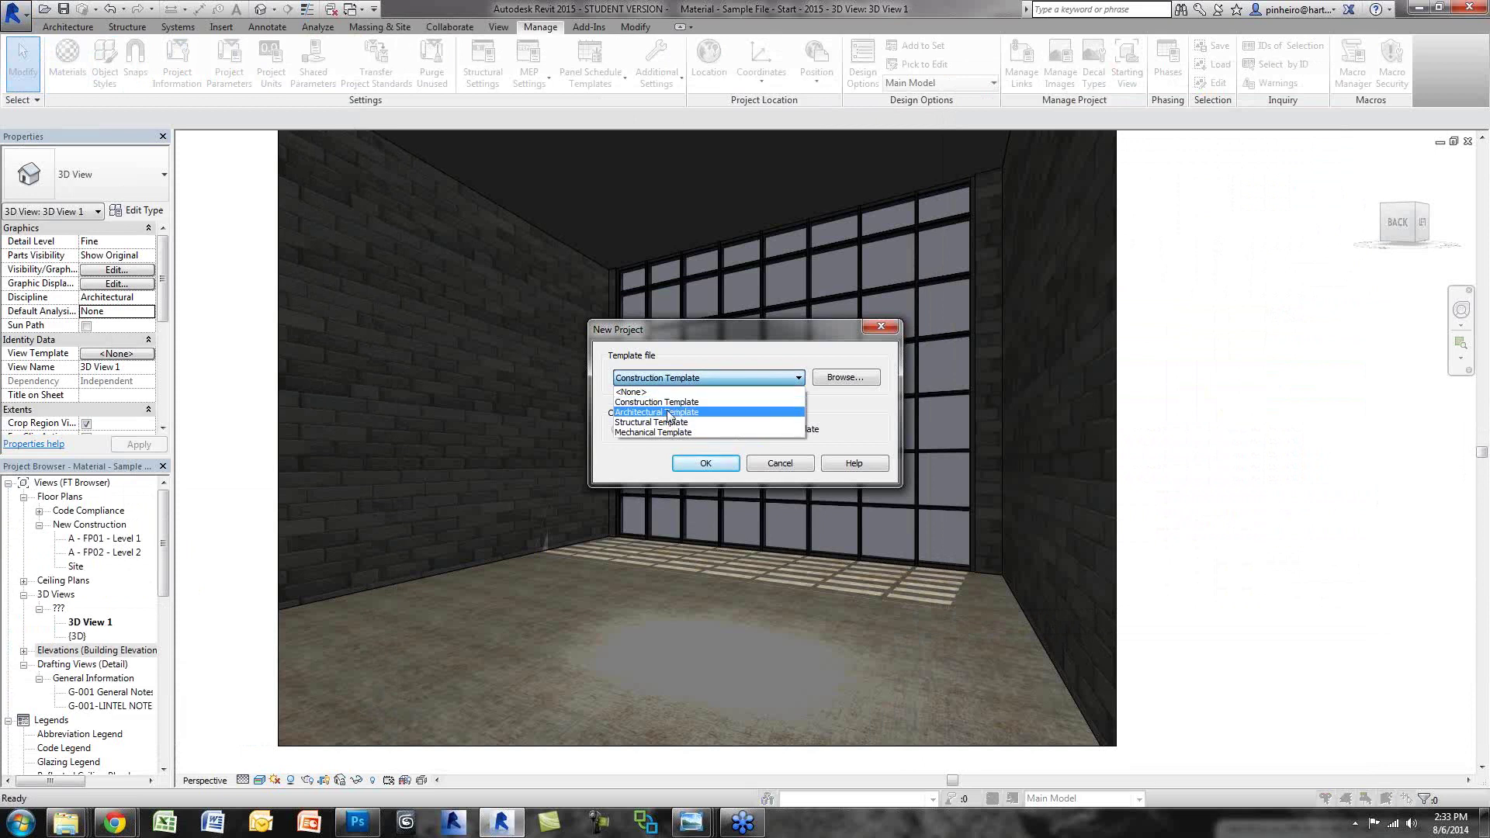
click(669, 415)
click(703, 460)
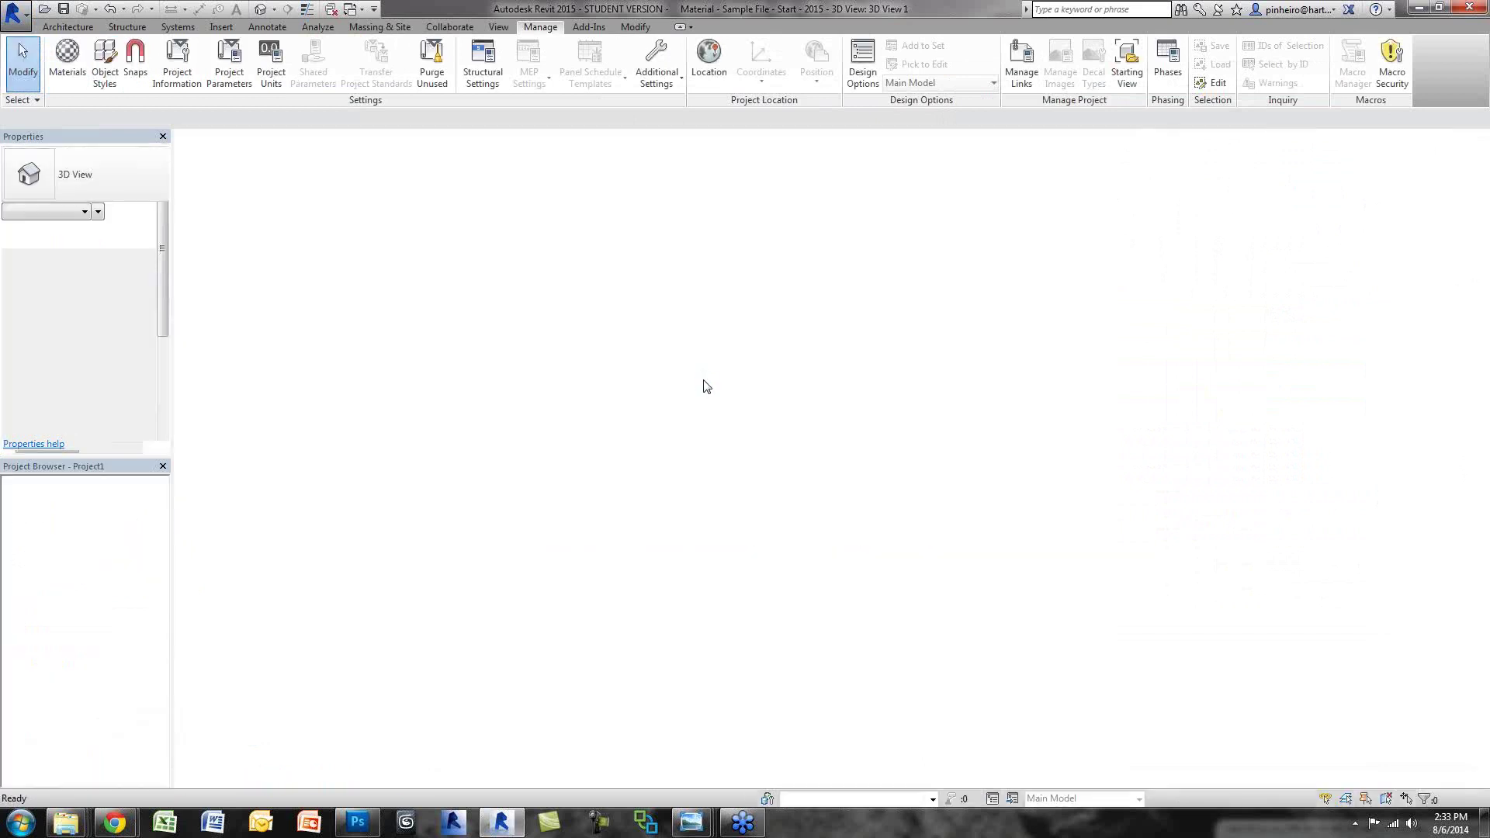
Step: Bring up the Glass material's appearance properties in the new project and show the Webinar Library in the Asset Browser
click(540, 26)
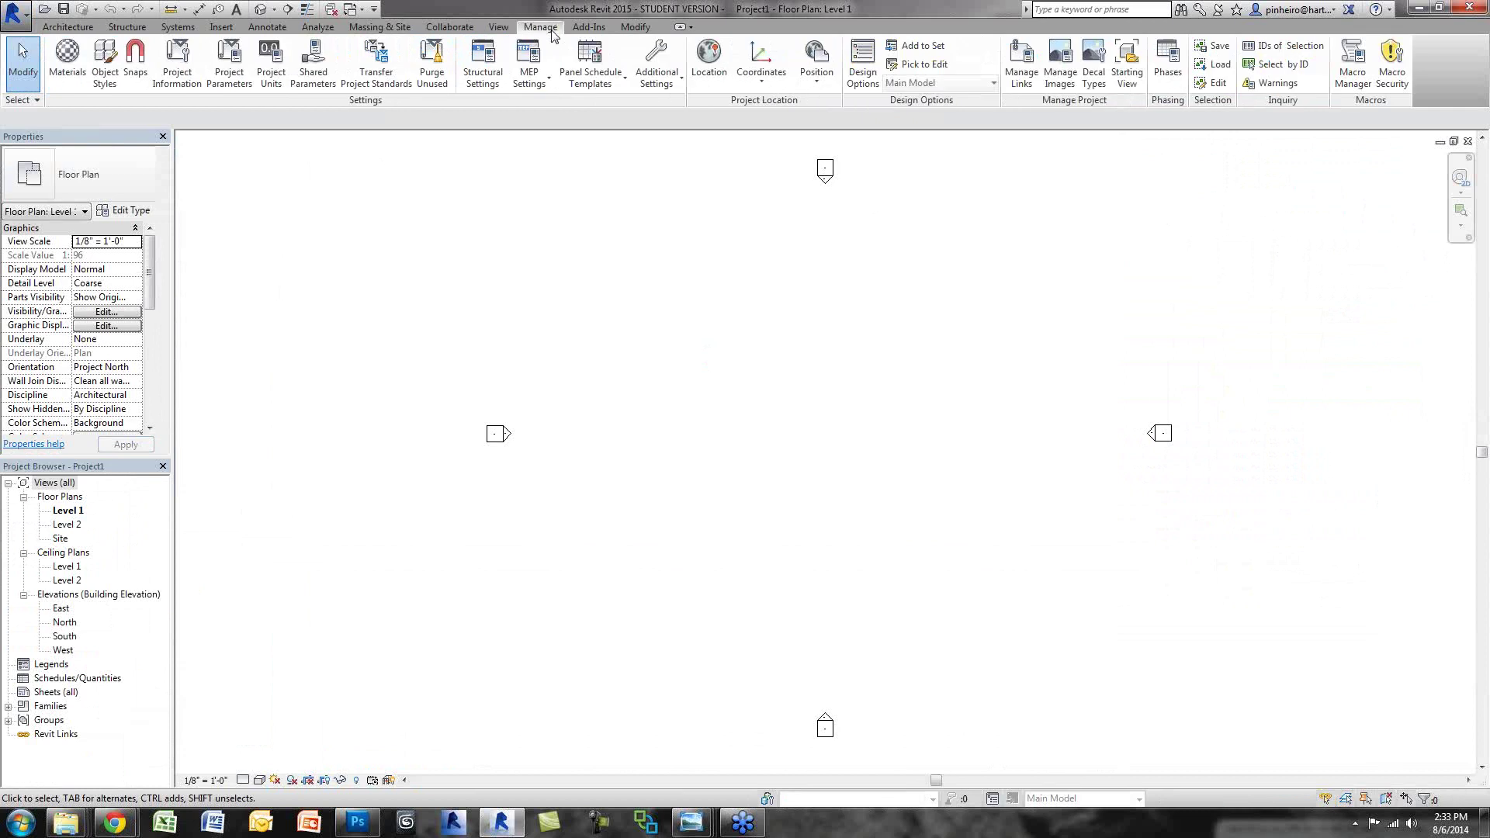
click(68, 66)
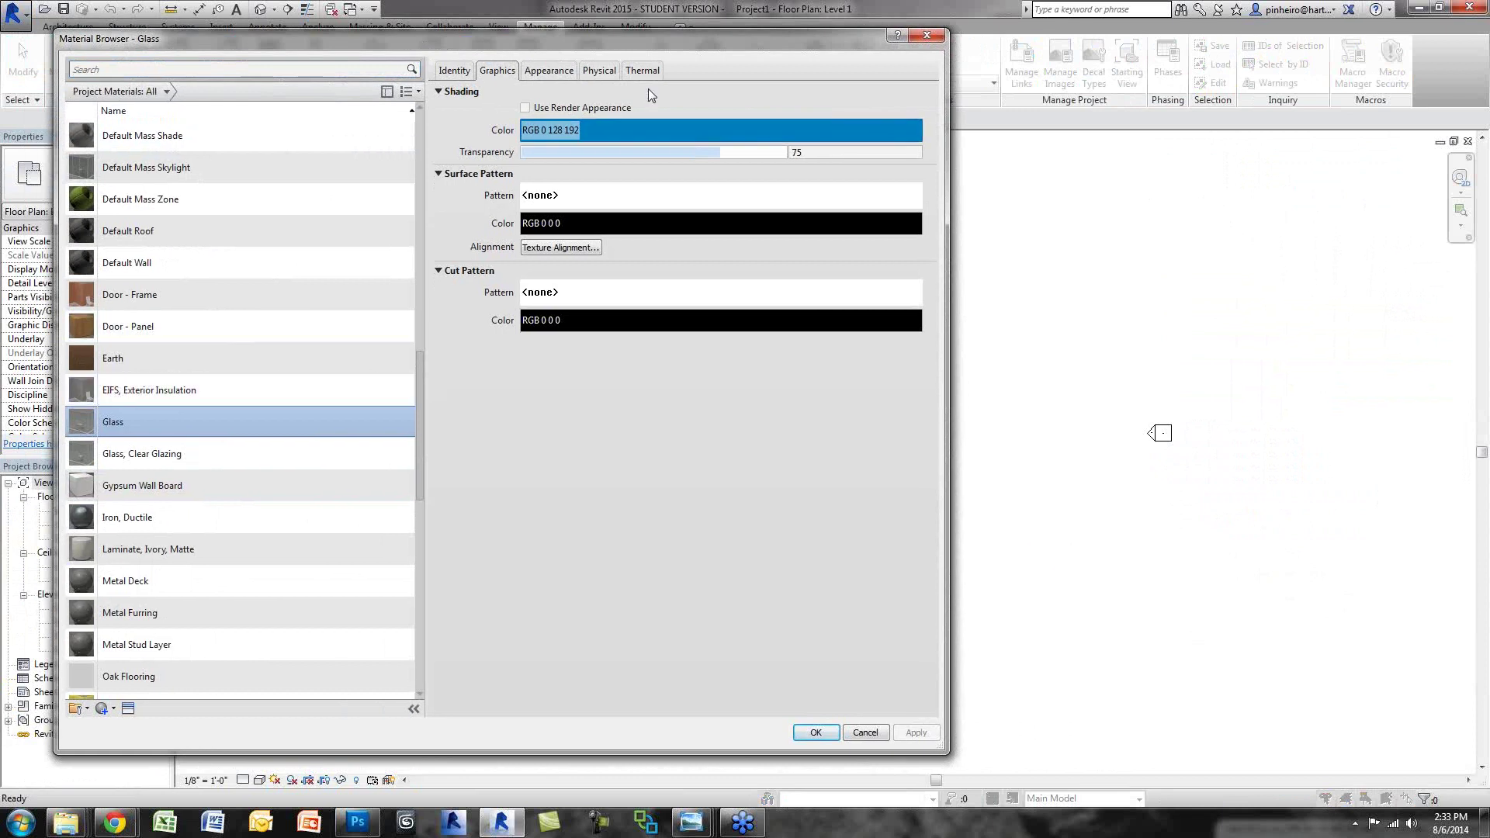
click(549, 71)
click(905, 94)
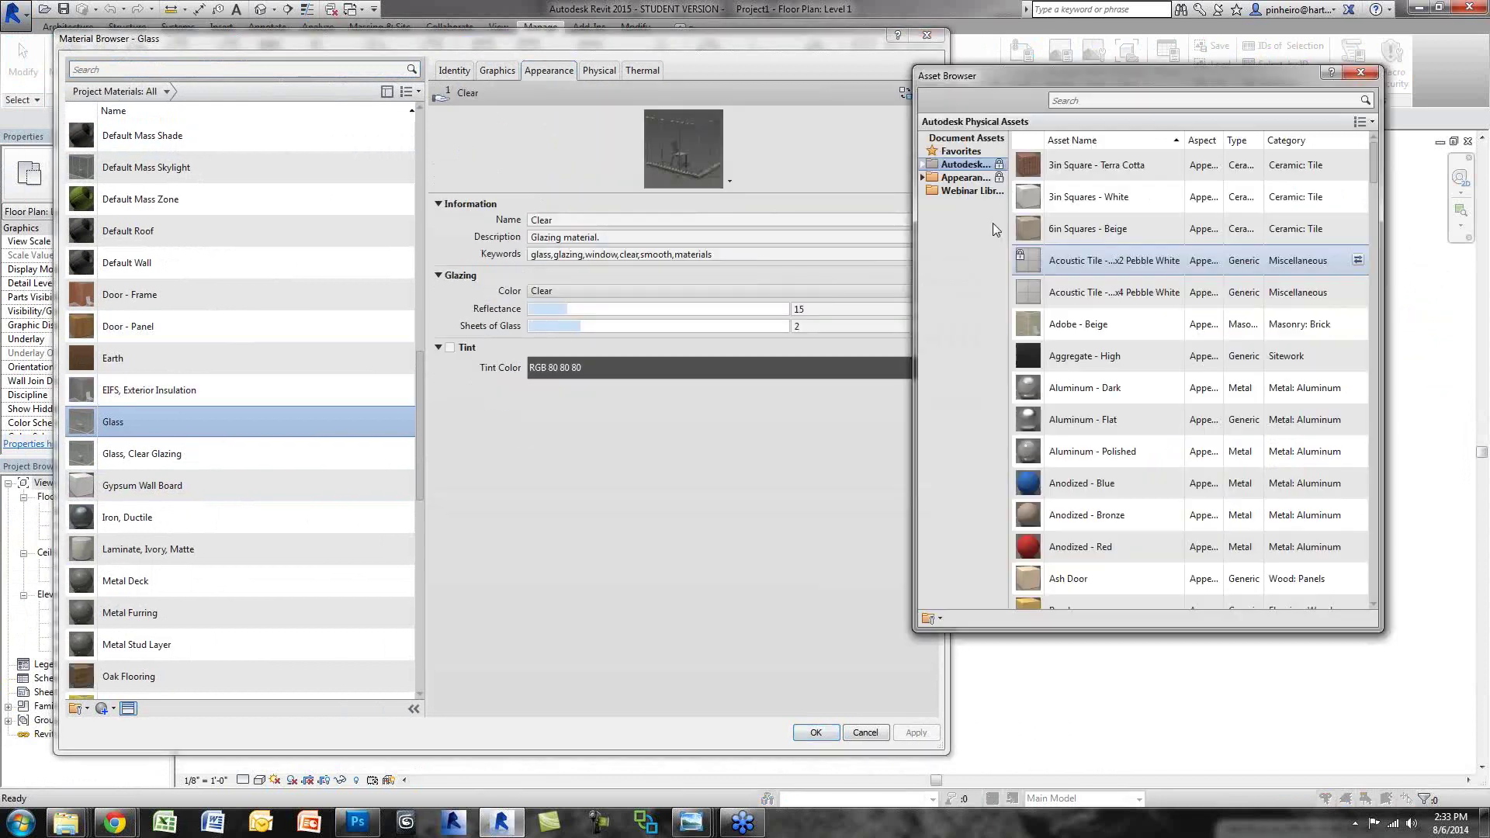
click(962, 190)
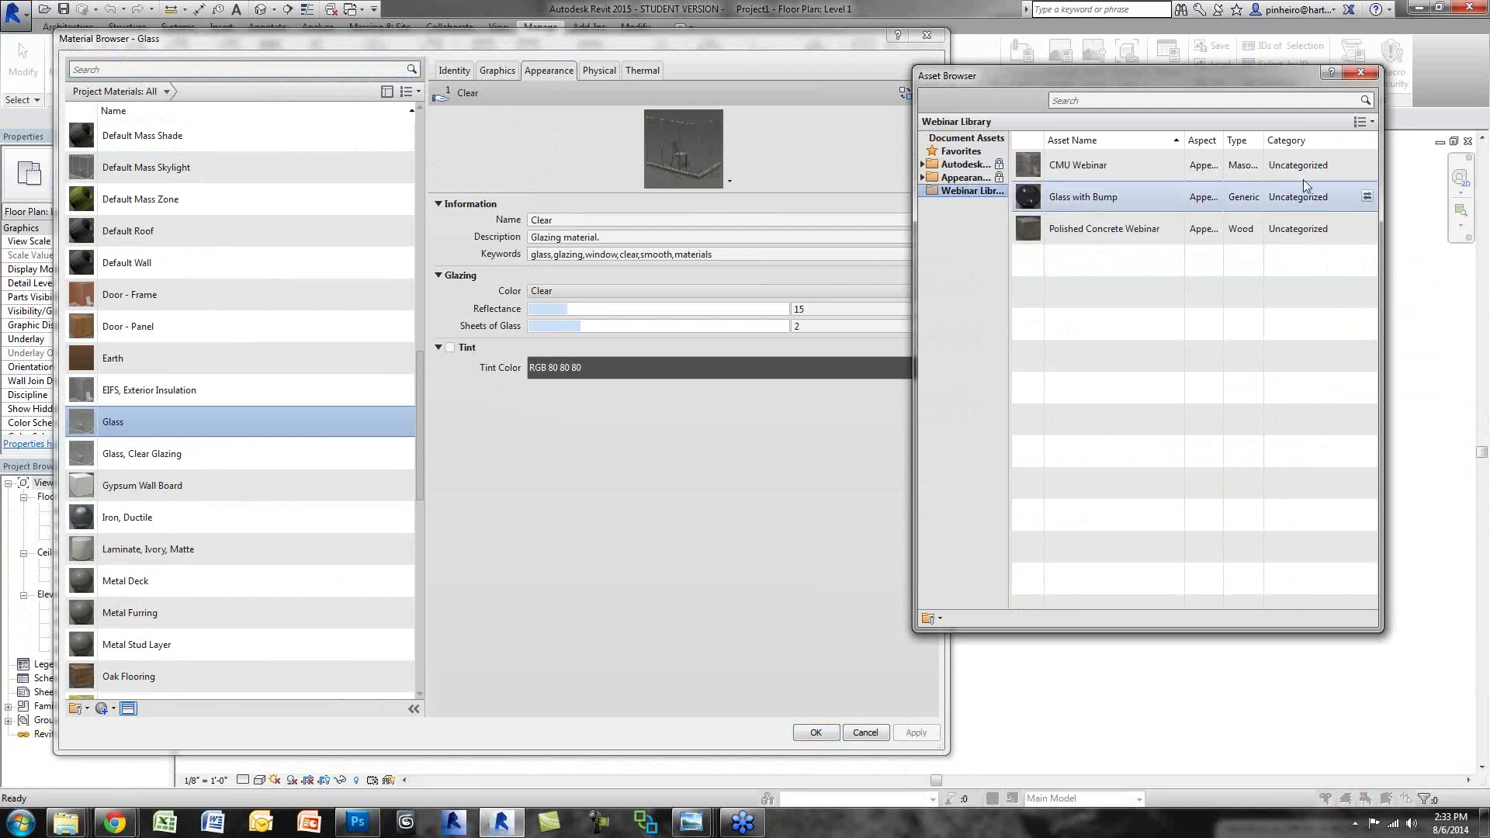
Step: Replace the Glass material's appearance asset with Glass with Bump from the Webinar Library and start opening an existing library
click(1367, 197)
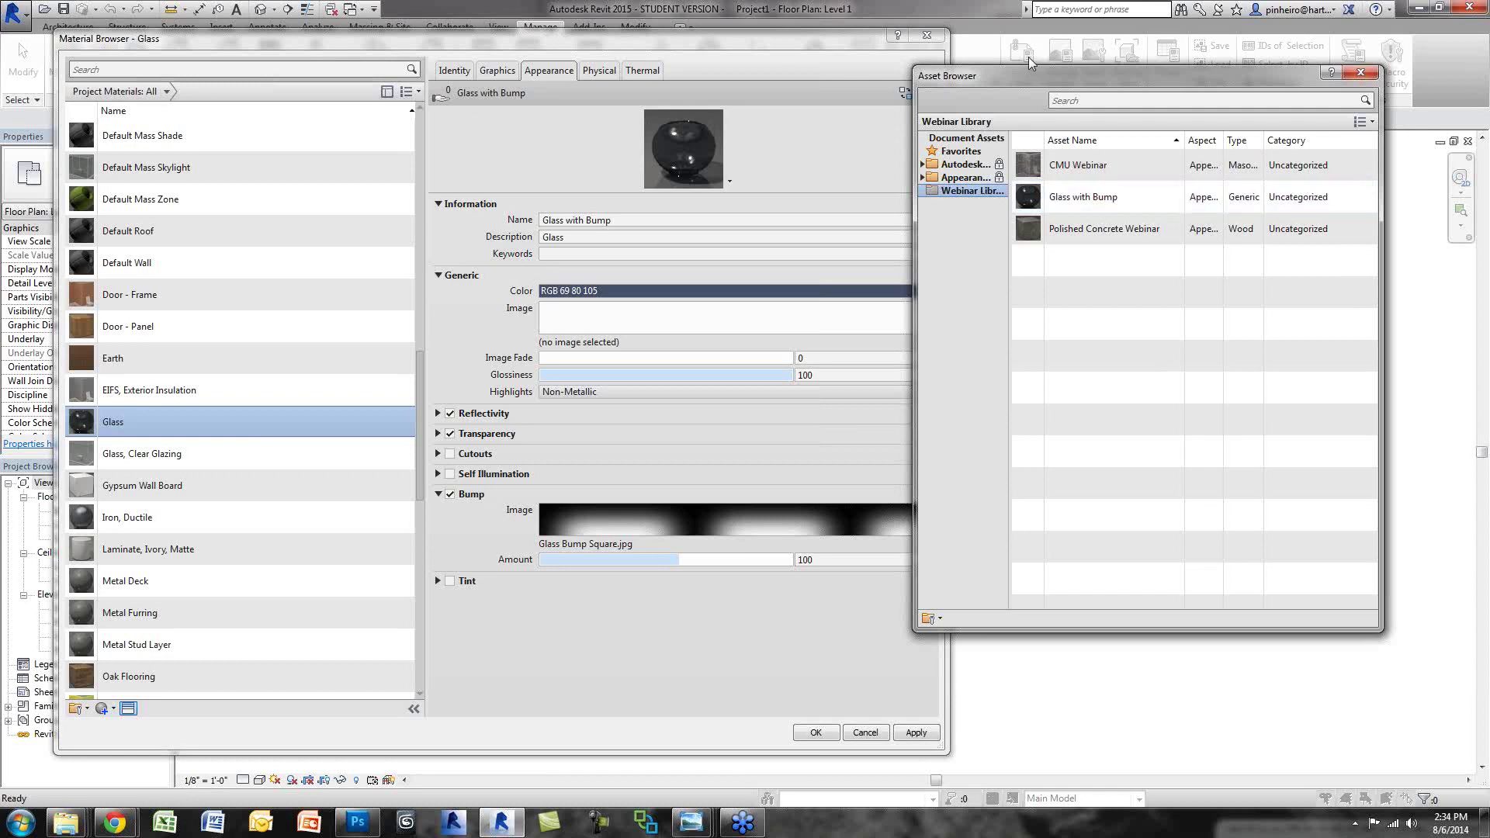
drag(1029, 74, 964, 153)
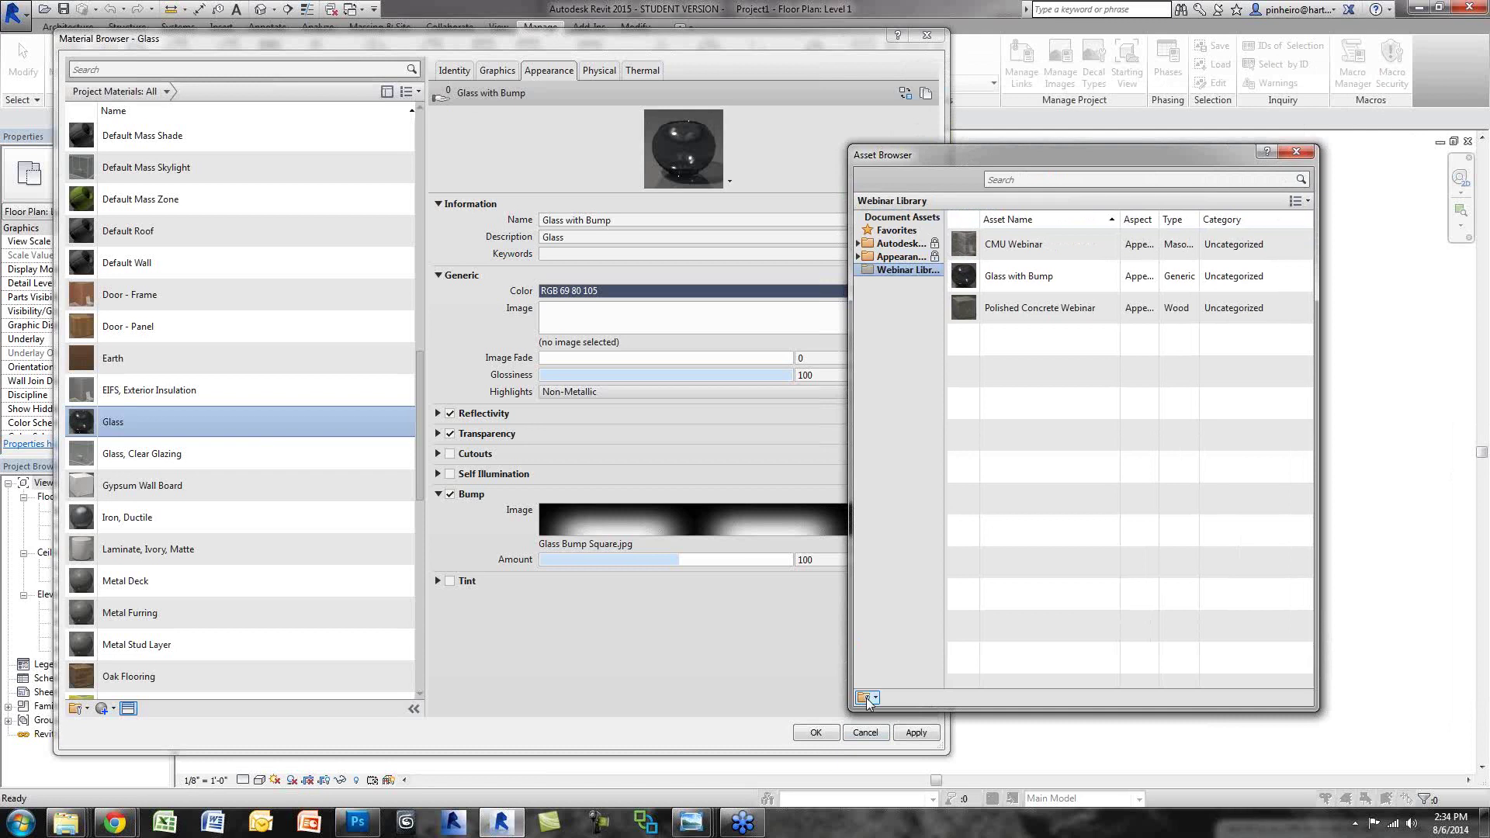
click(867, 698)
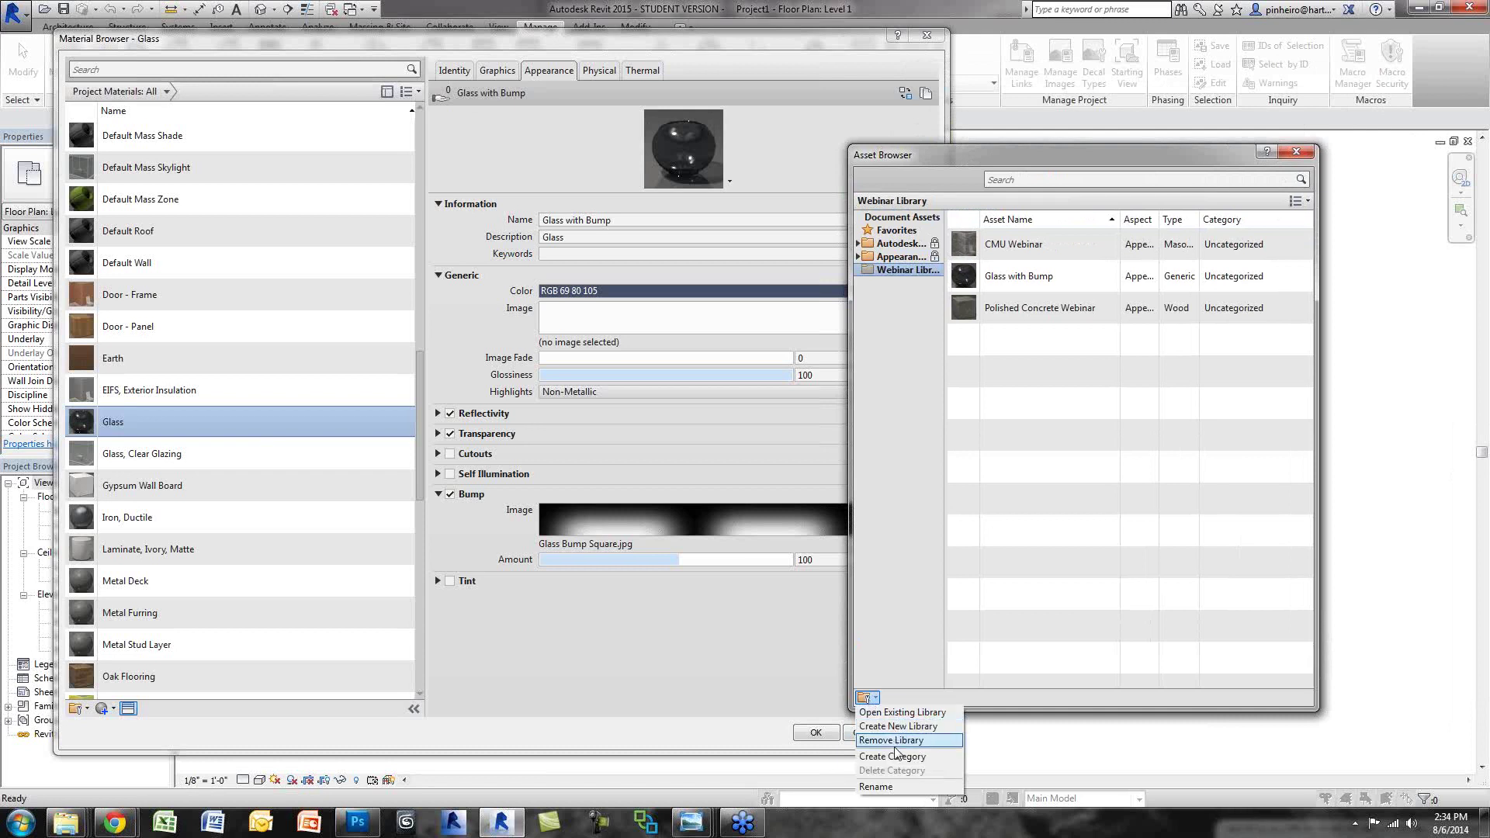
click(901, 713)
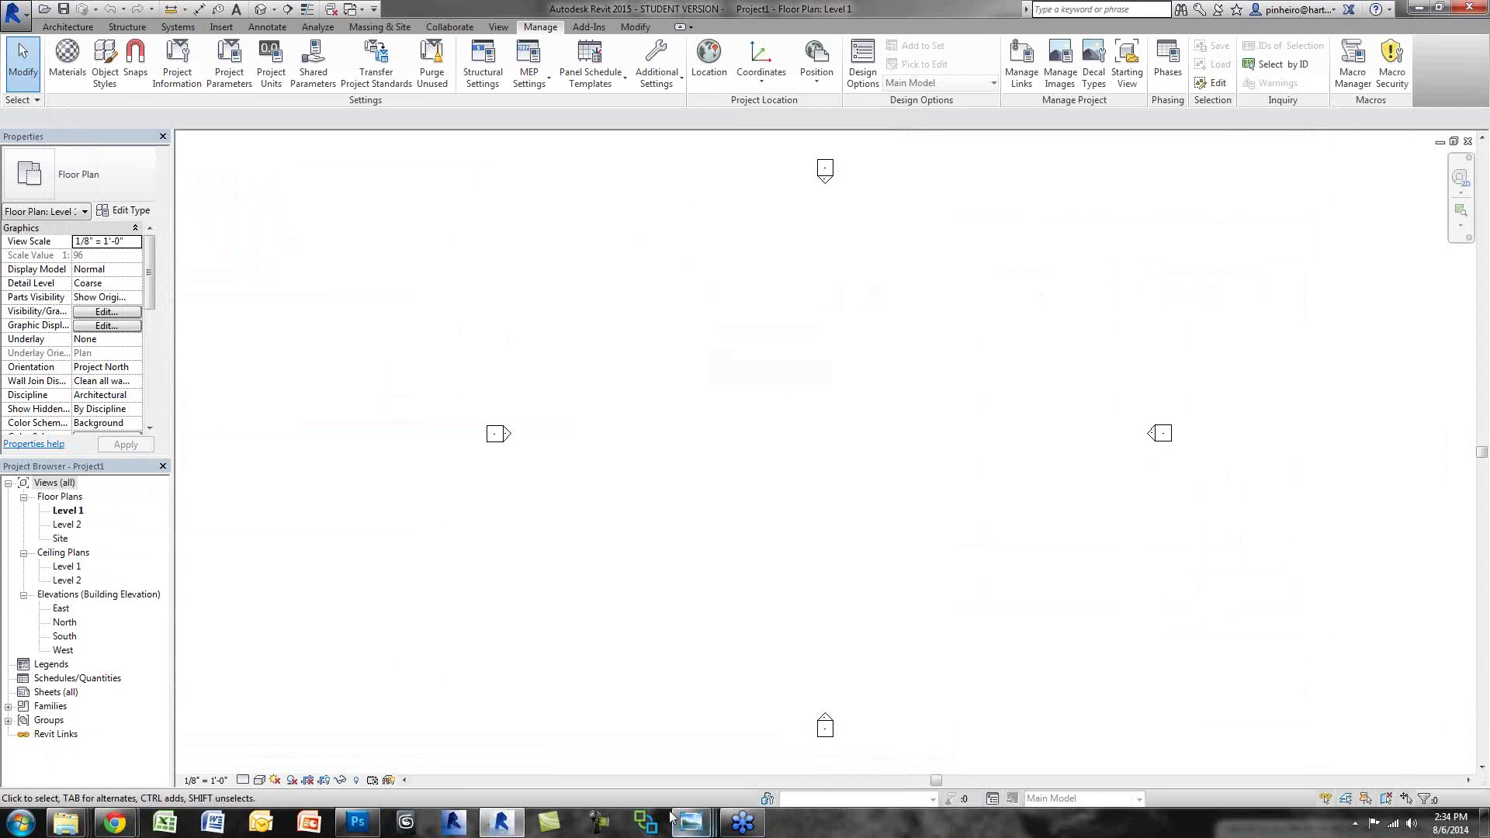
Step: Switch to Windows Photo Viewer and display the Novedge image with the free texture library address
mouse_move(697, 827)
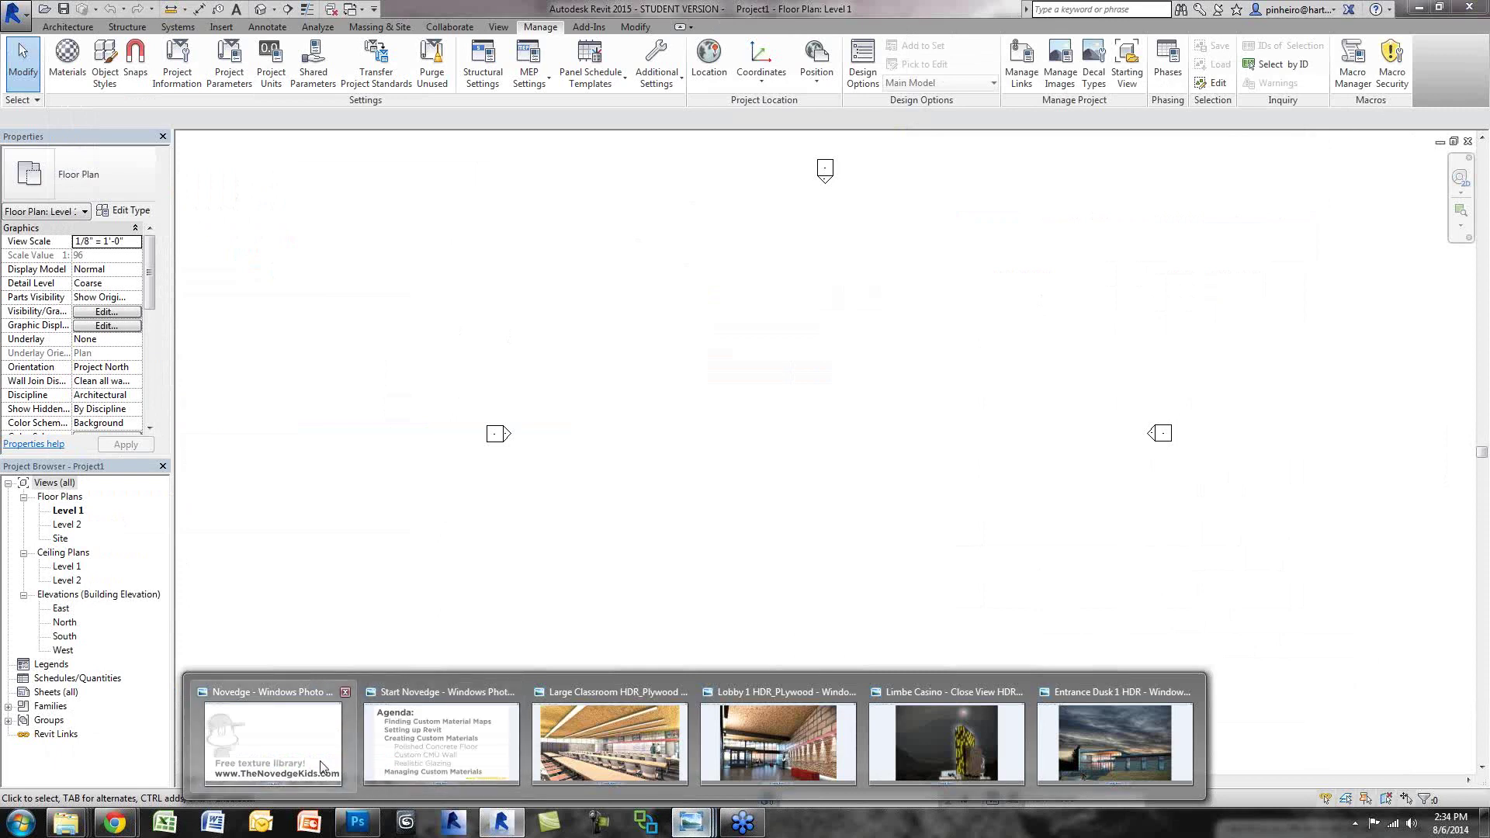
mouse_move(321, 769)
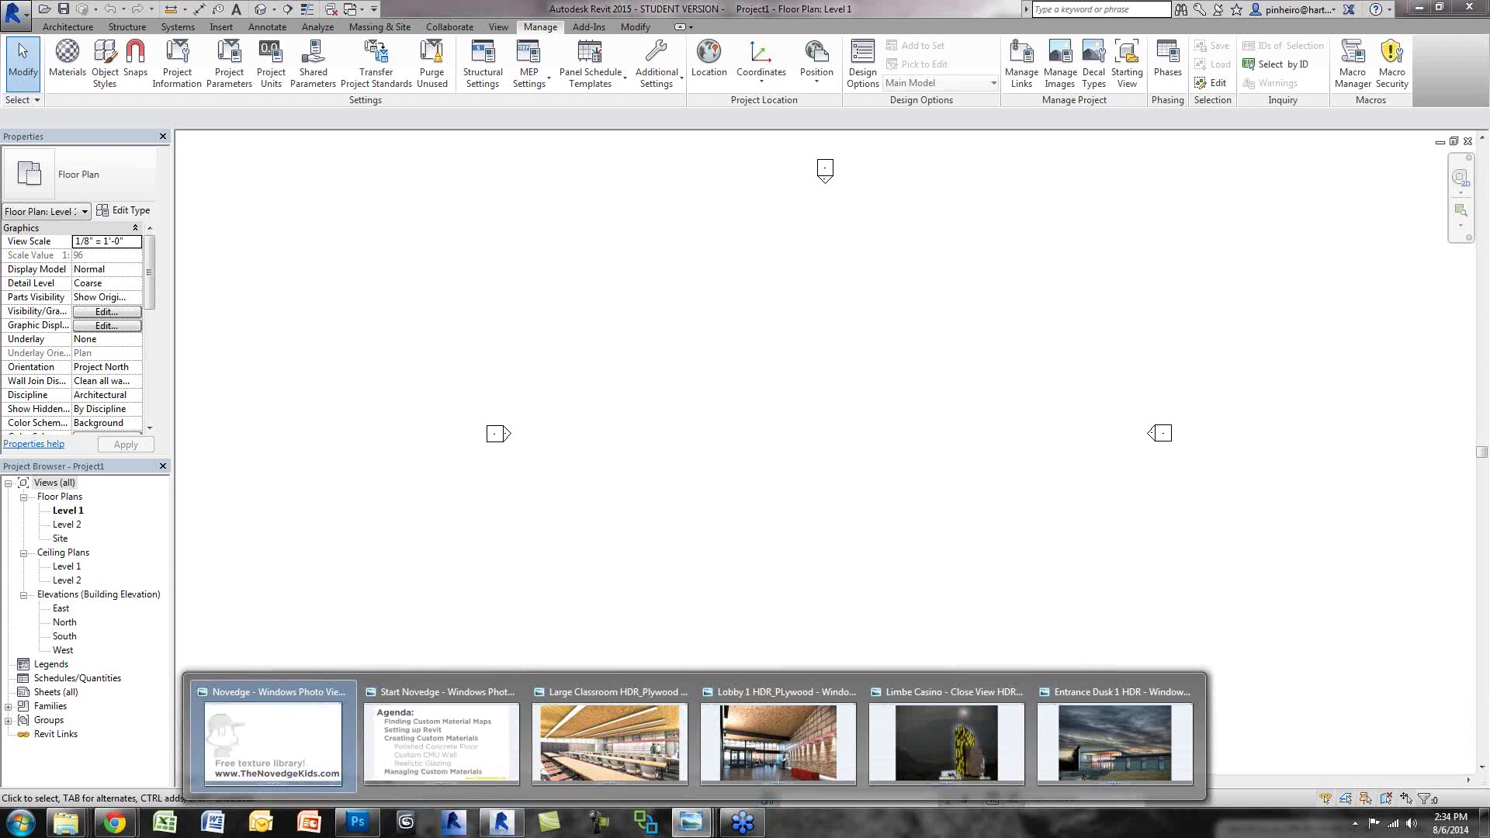
click(273, 745)
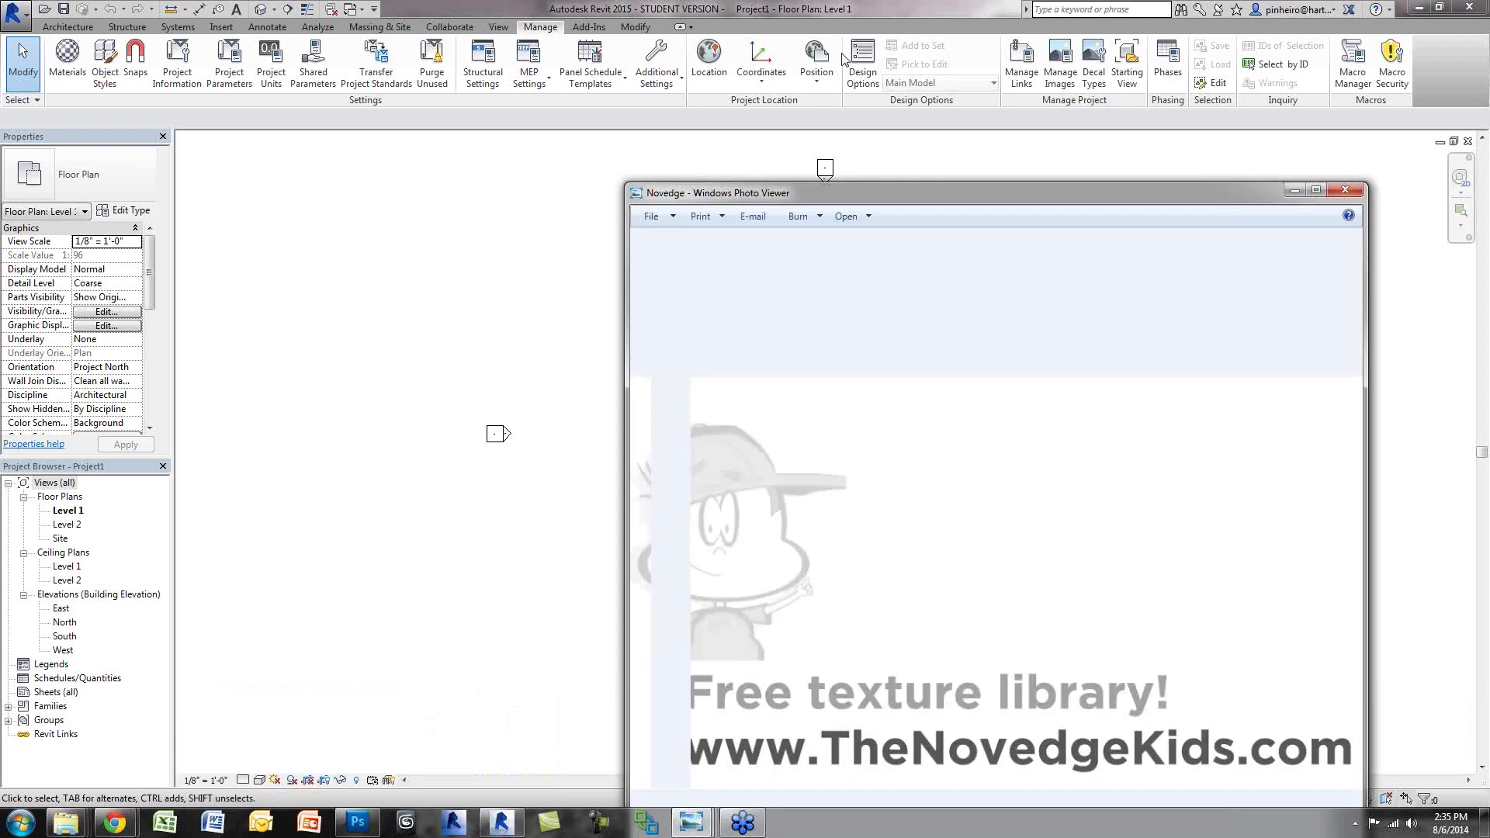
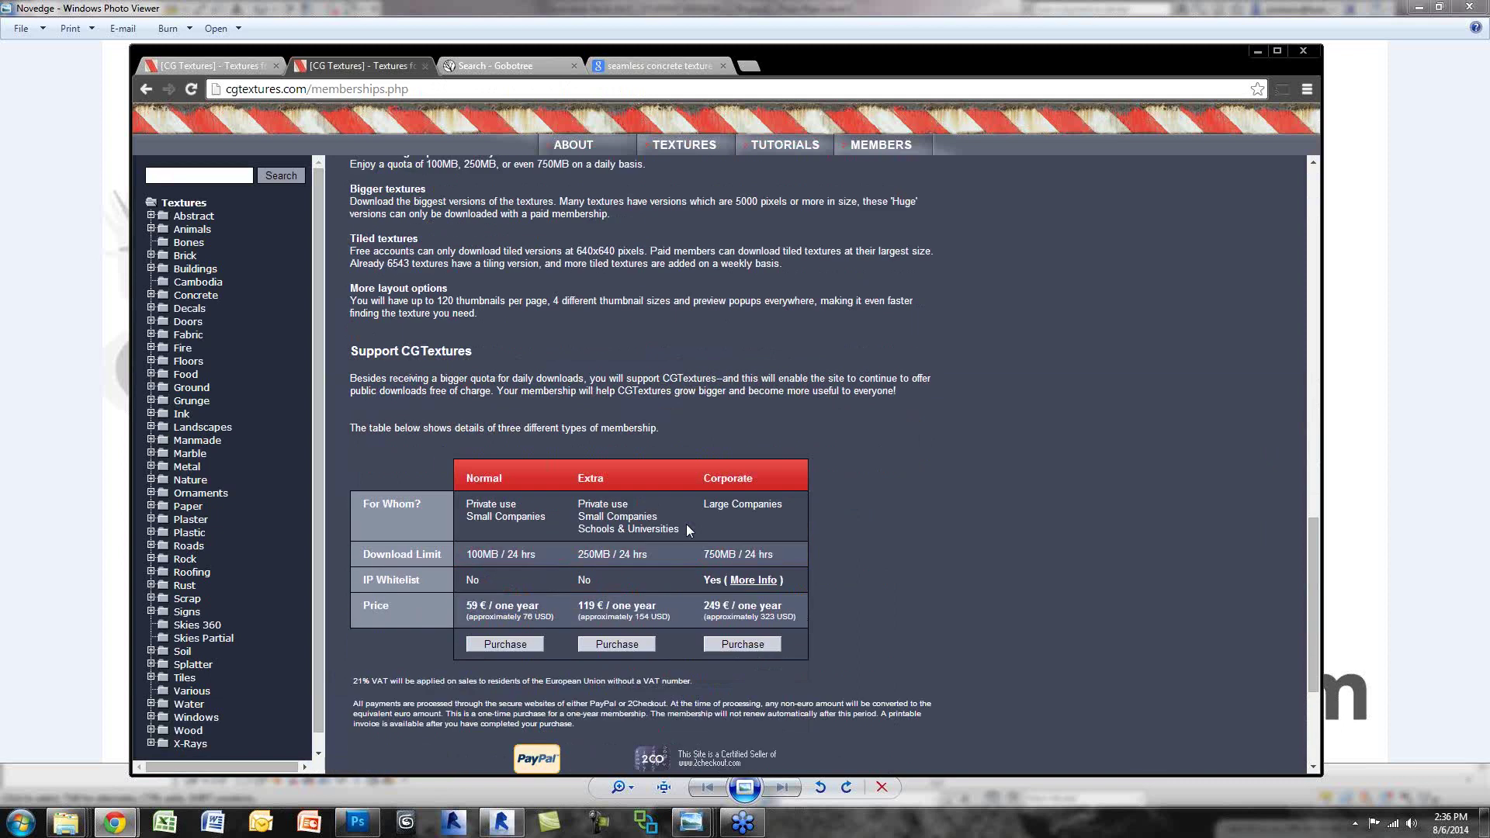
Step: Examine the membership benefits and the Normal, Extra and Corporate pricing table on the CGTextures memberships page
drag(466, 424, 549, 512)
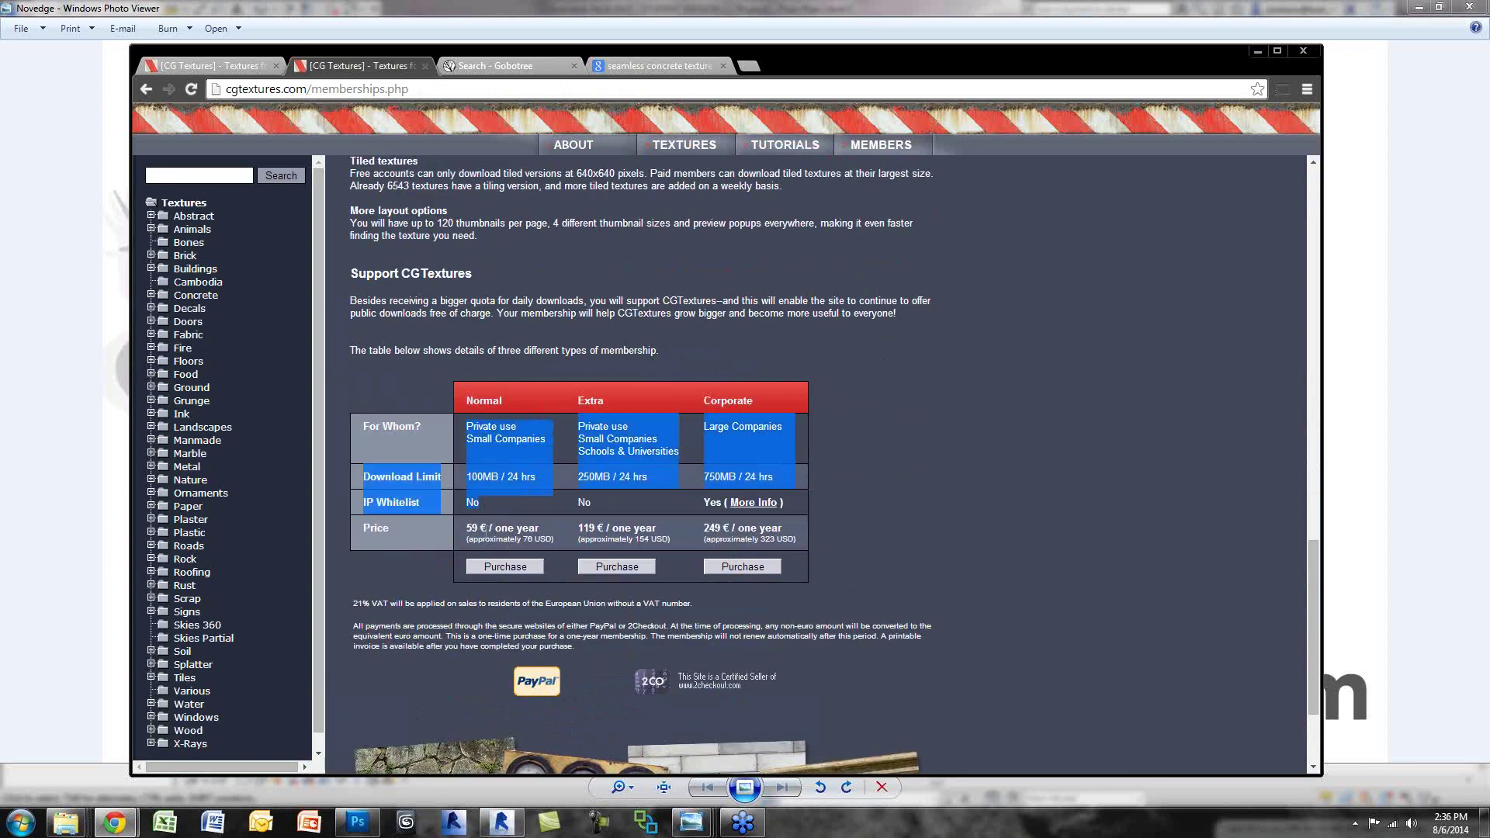
click(555, 538)
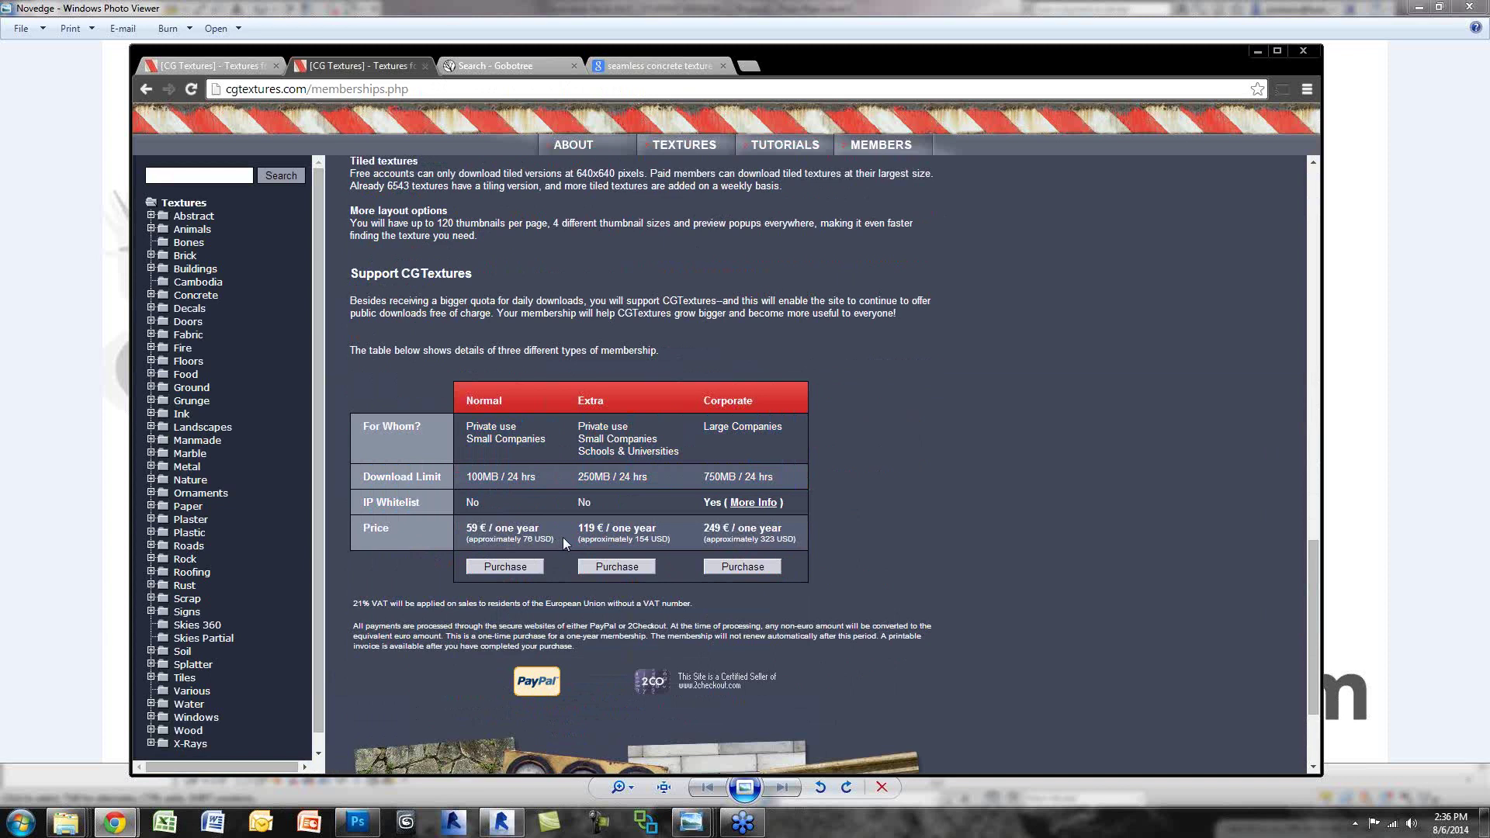
scroll(562, 537, down, 1)
scroll(802, 673, up, 5)
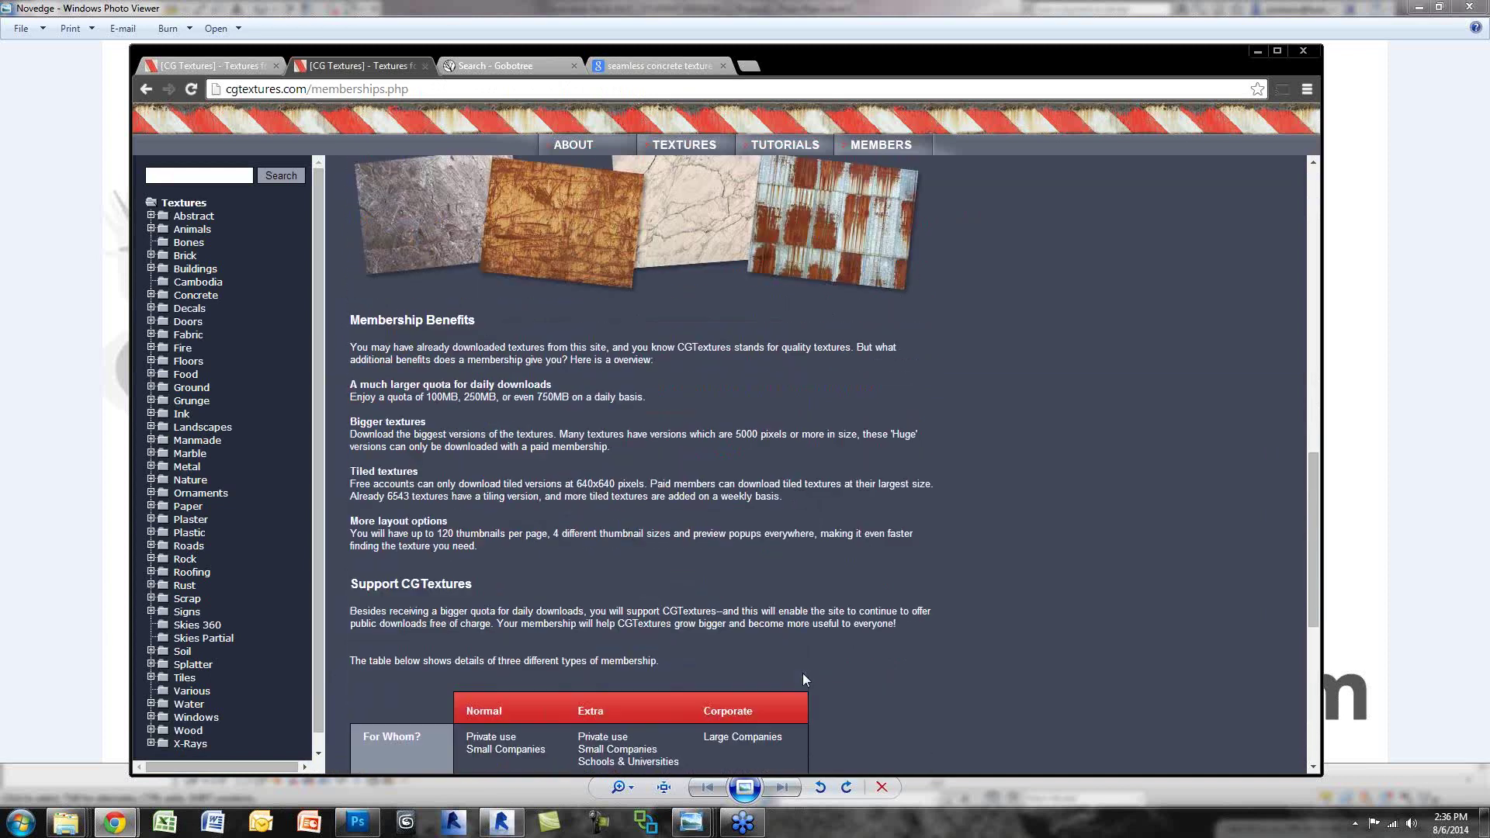
scroll(802, 673, up, 10)
Step: Display all CGTextures texture categories and look through the textures in the Rounded subcategory of Brick
click(184, 203)
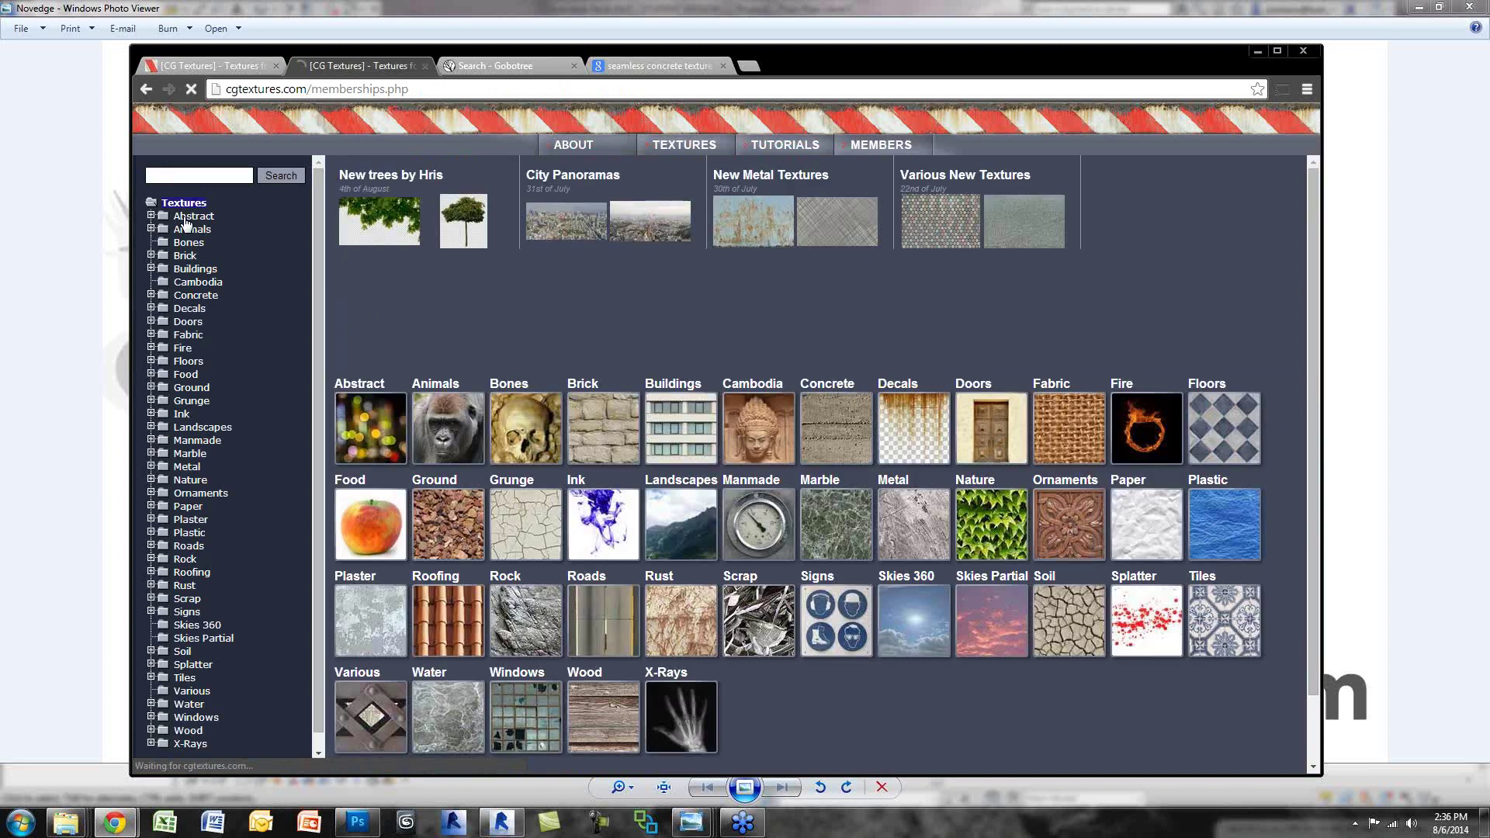
scroll(930, 635, down, 1)
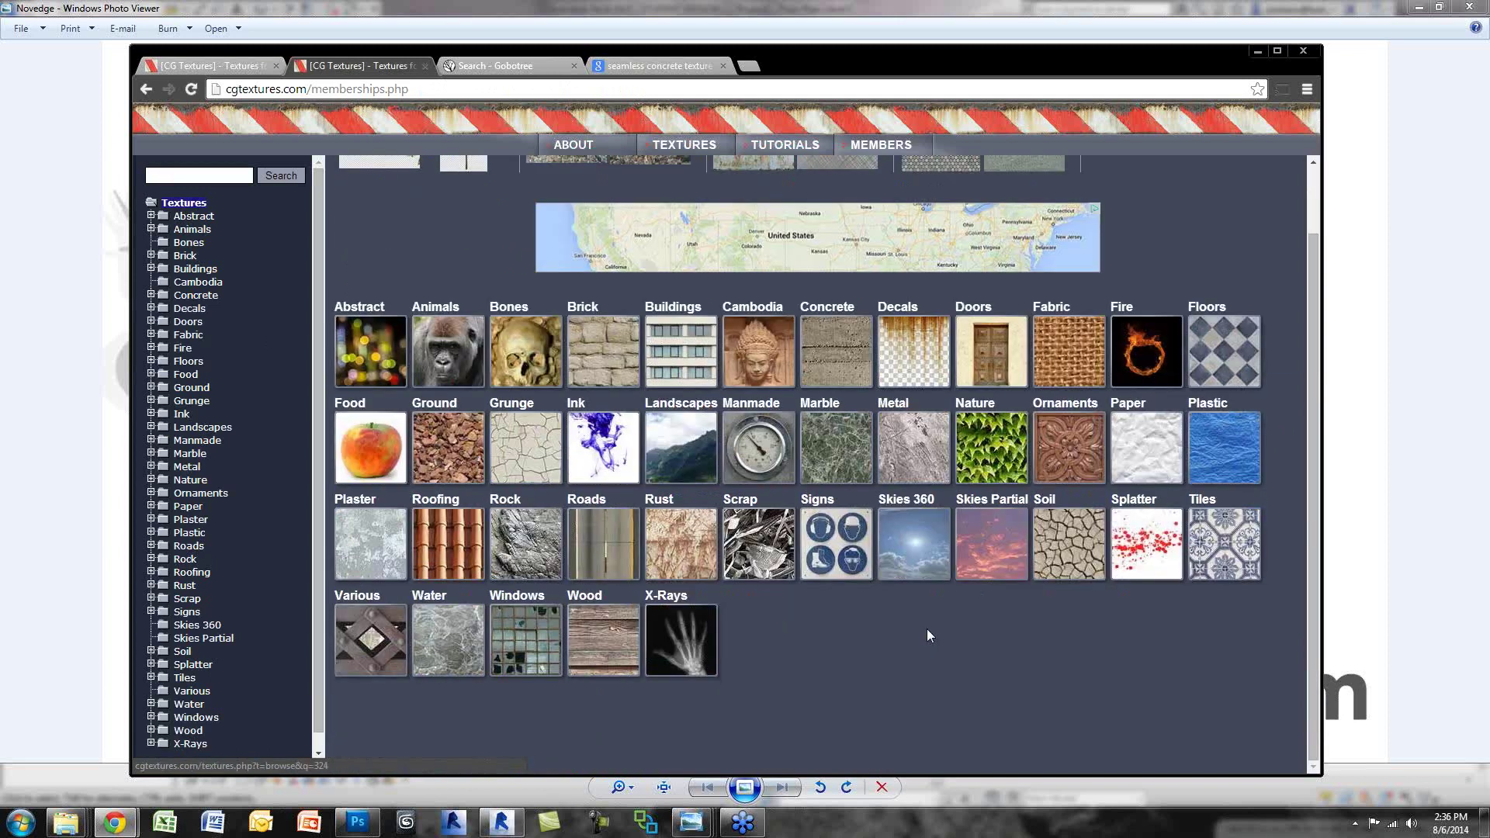
scroll(928, 633, up, 1)
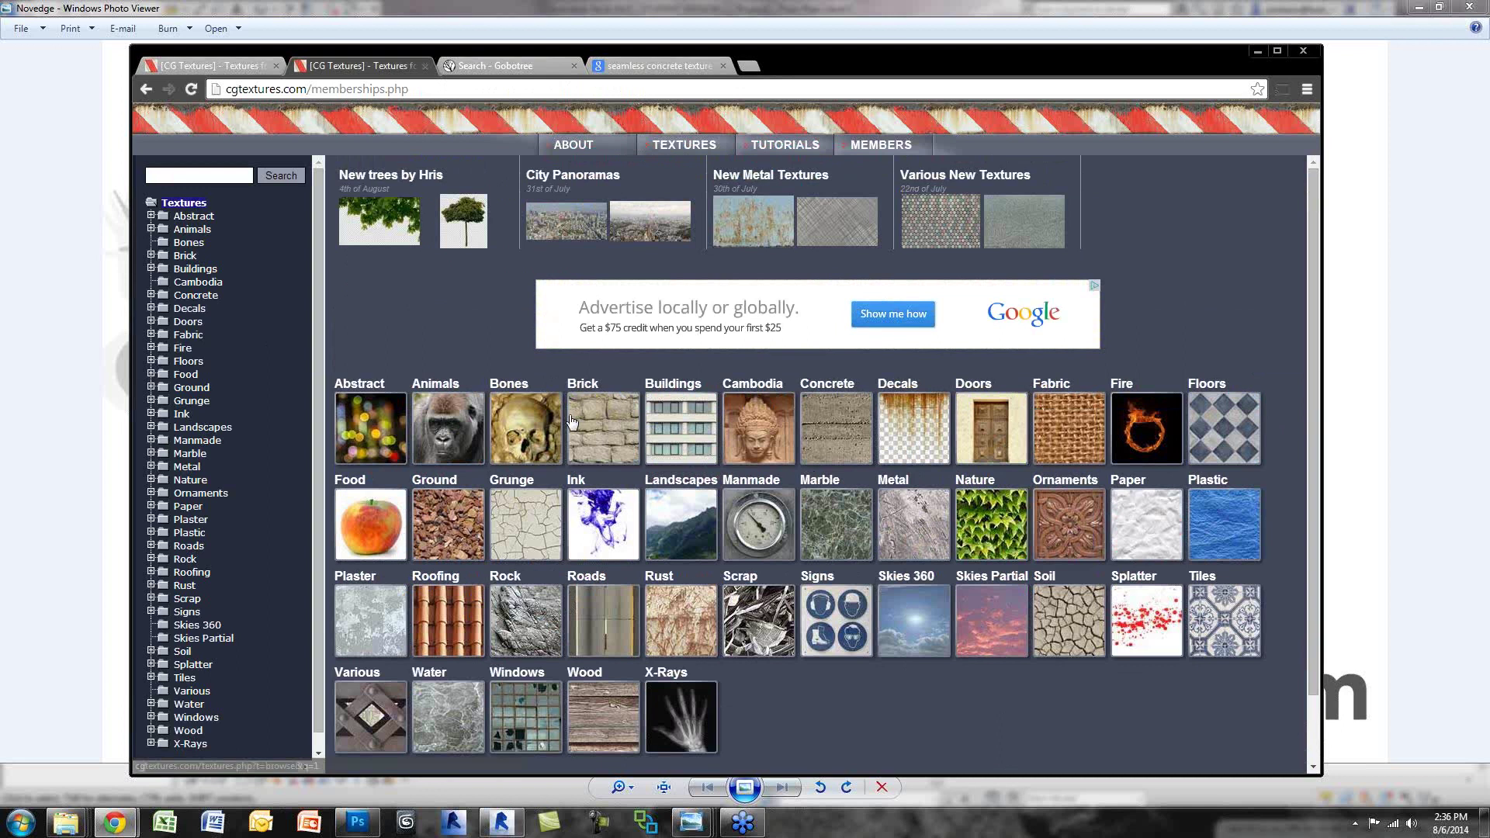
click(609, 431)
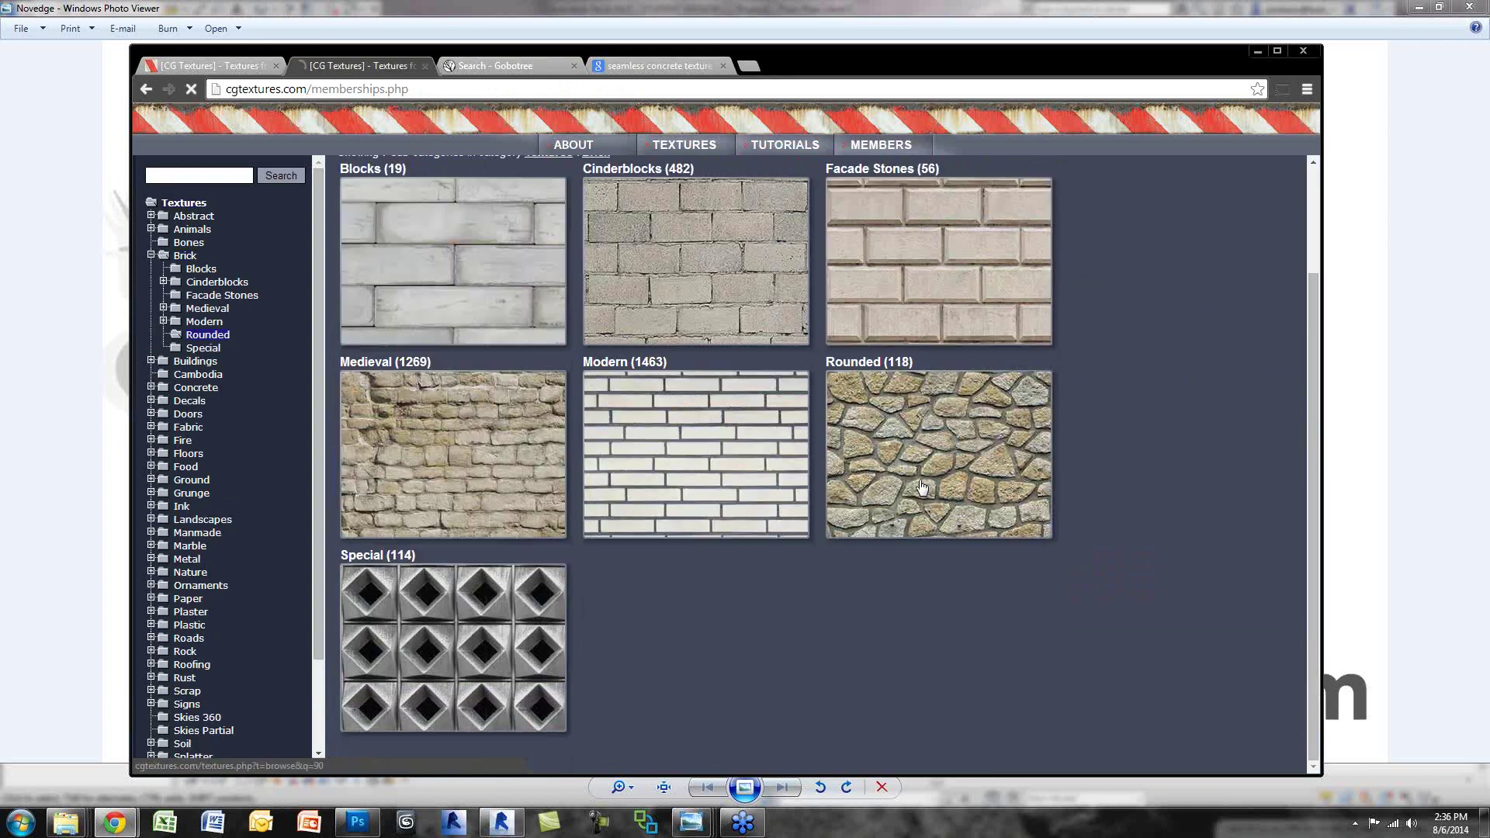
click(970, 501)
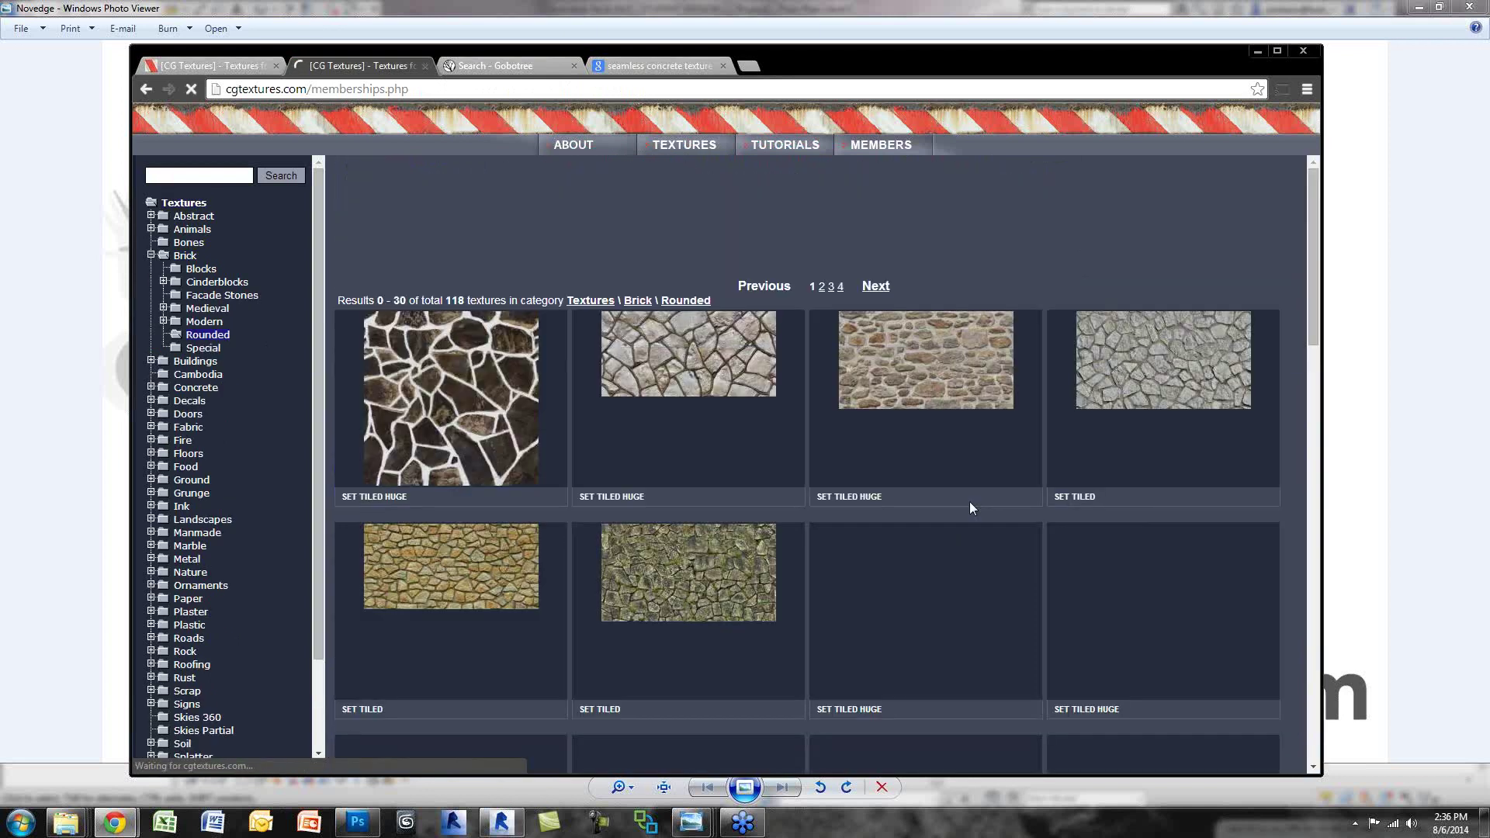
scroll(970, 508, down, 1)
scroll(970, 504, down, 6)
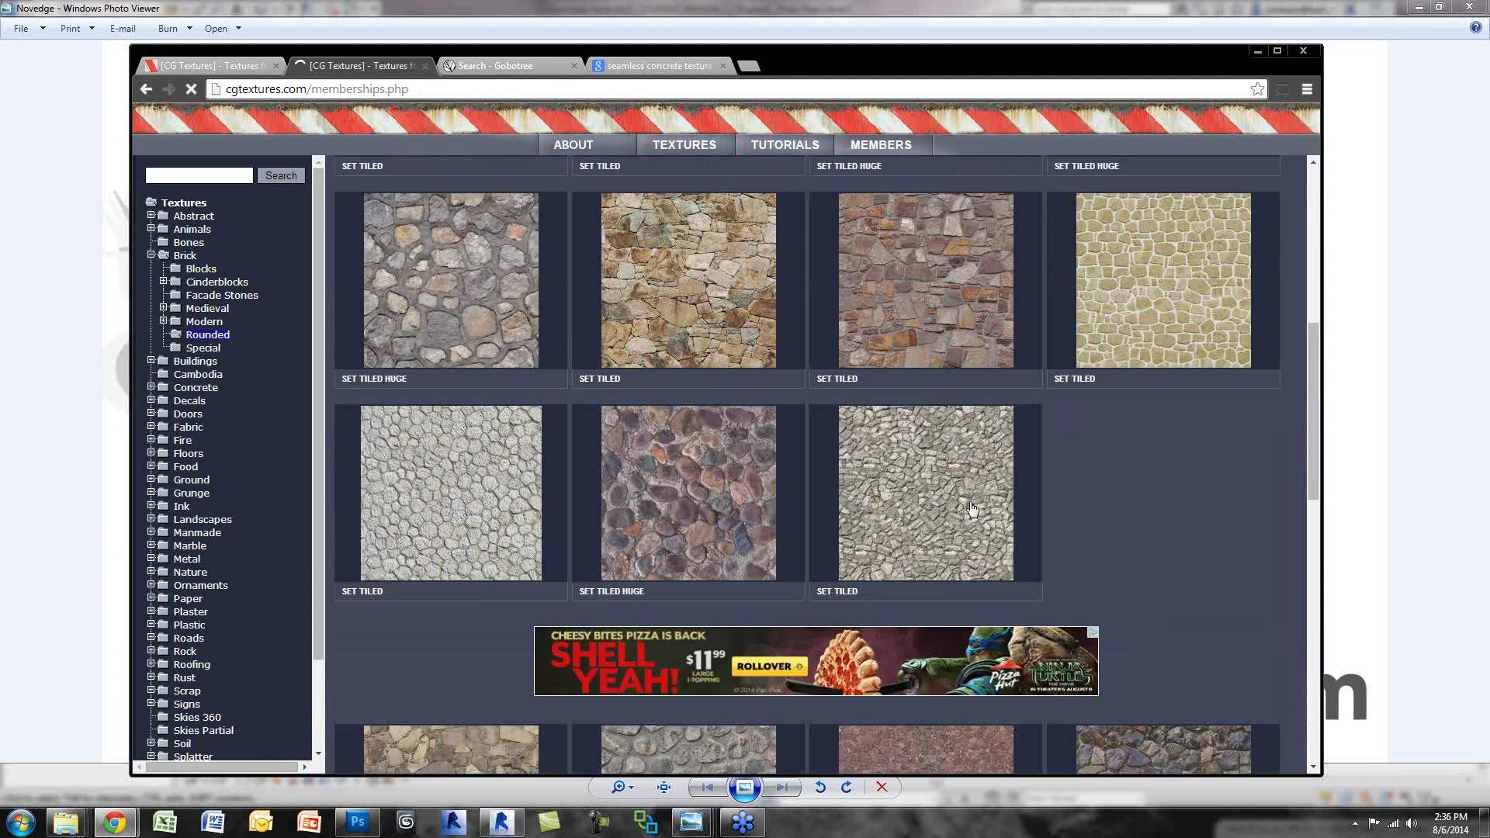
scroll(971, 508, down, 9)
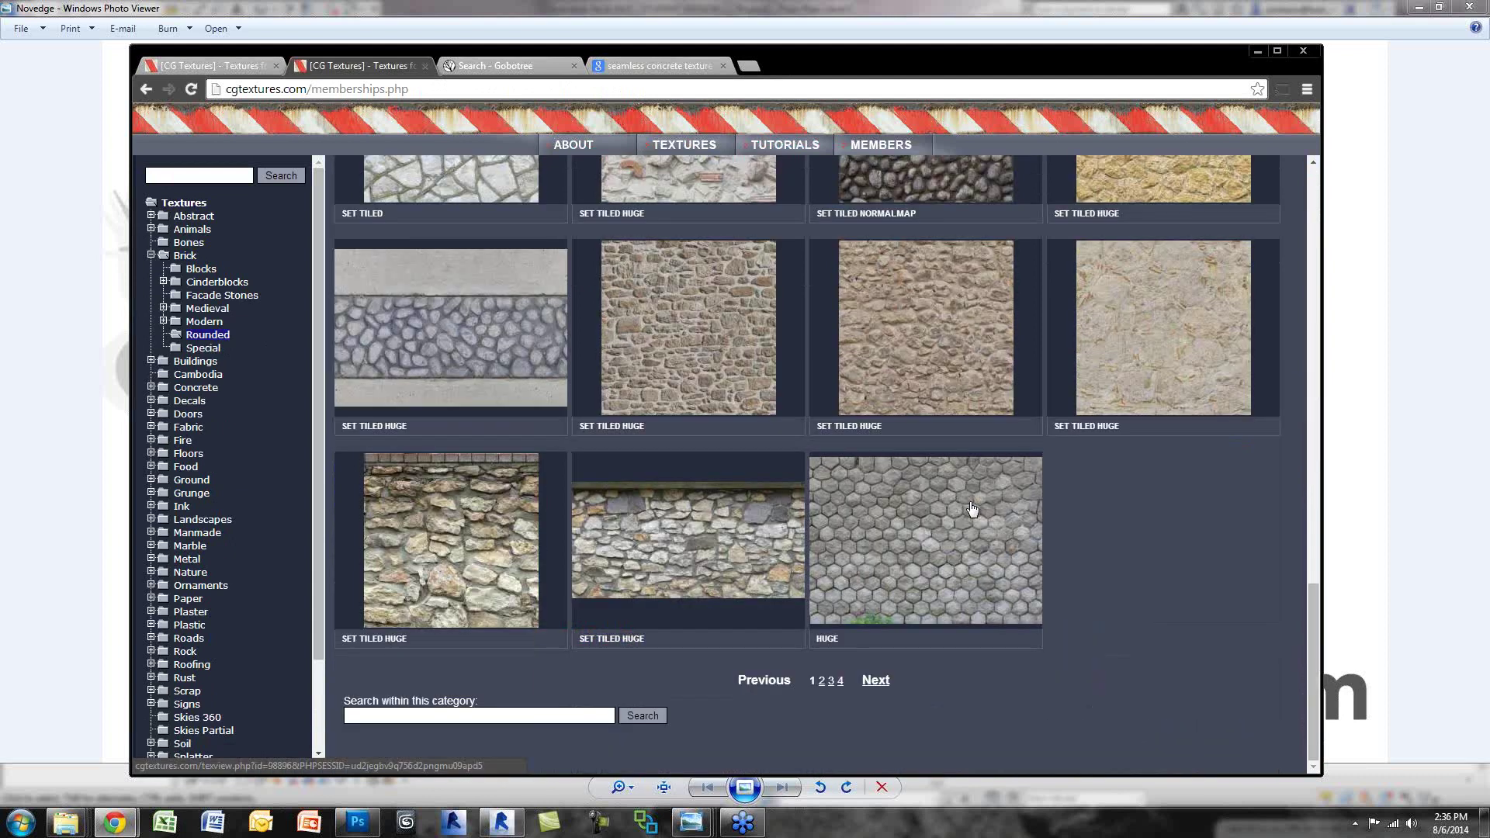
scroll(972, 516, up, 10)
scroll(972, 526, up, 5)
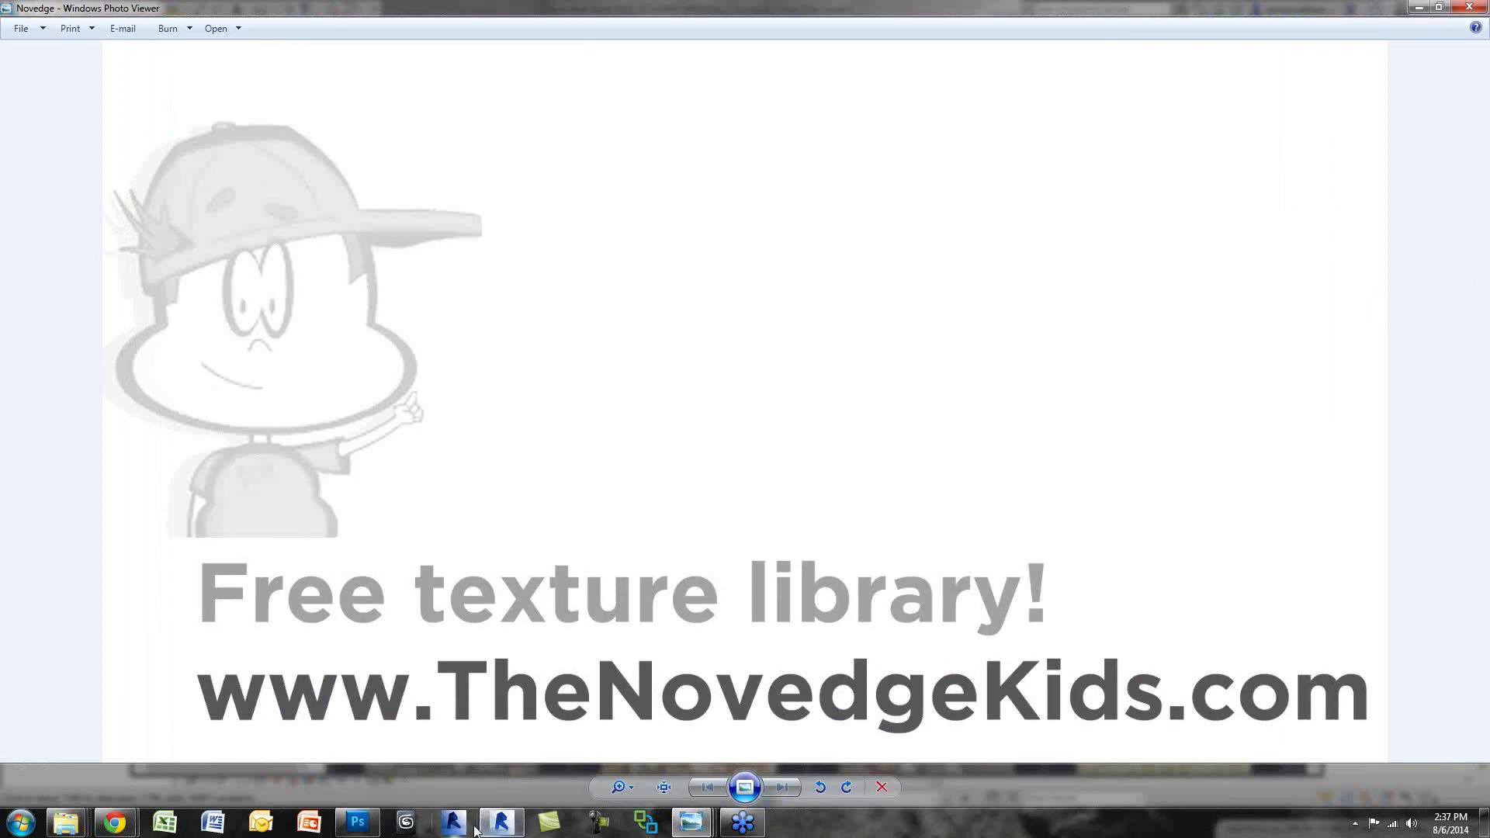
Step: Switch back to Revit and bring up the {3D} view of the Material - Sample File project
click(501, 822)
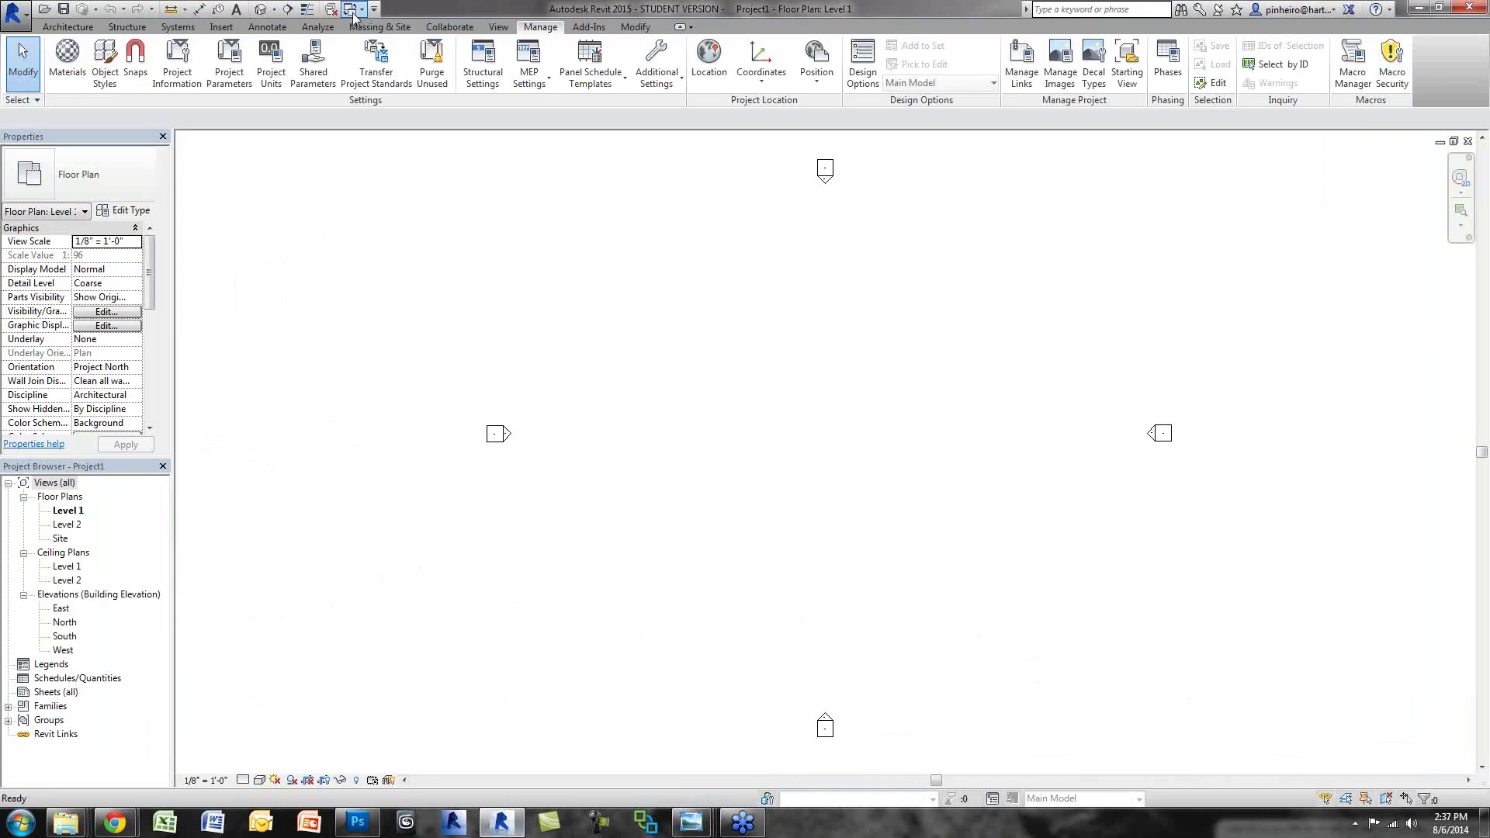
click(351, 9)
click(403, 30)
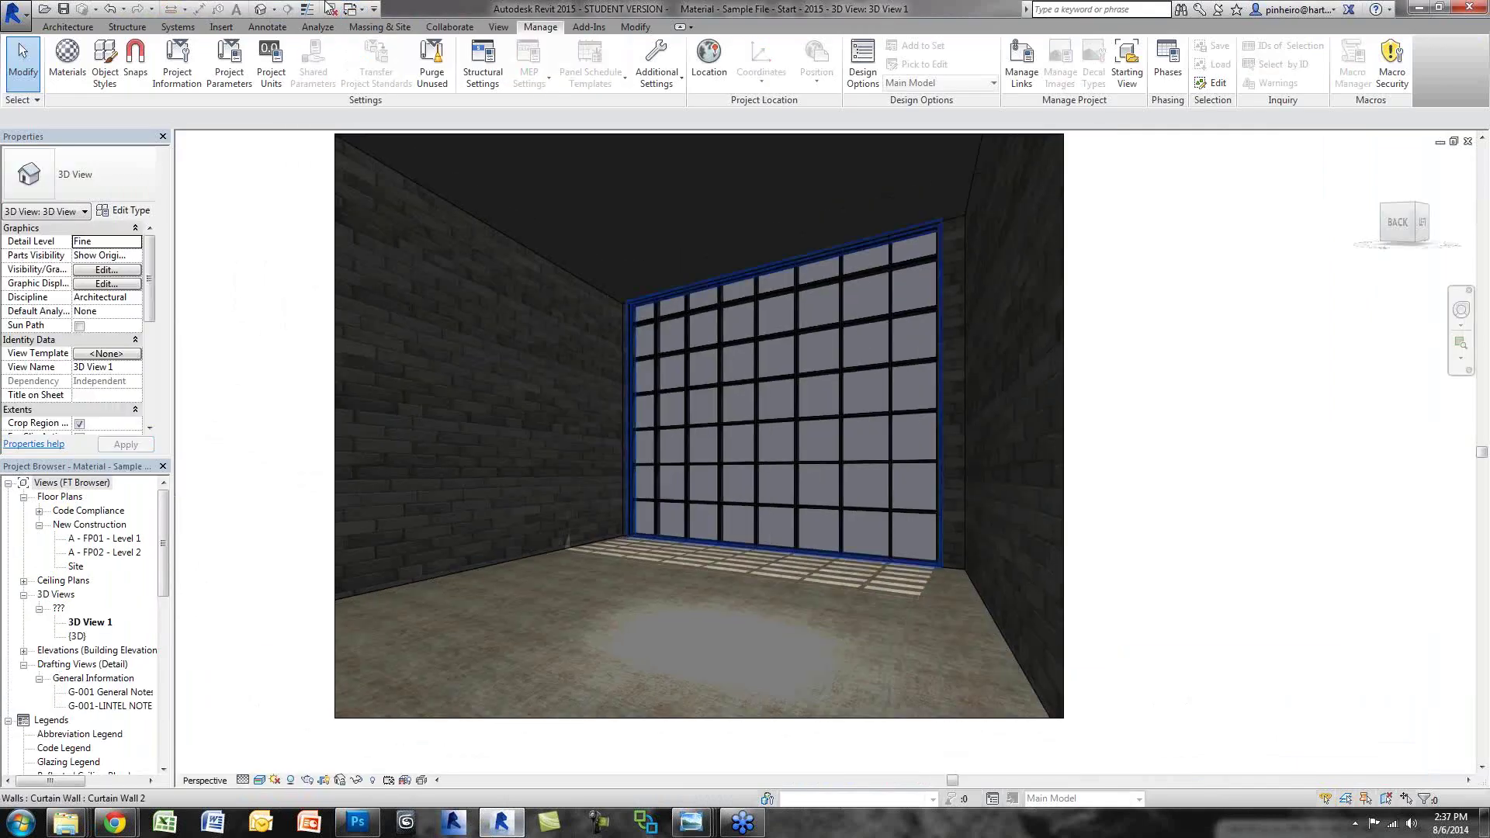
key(ctrl+Tab)
key(Return)
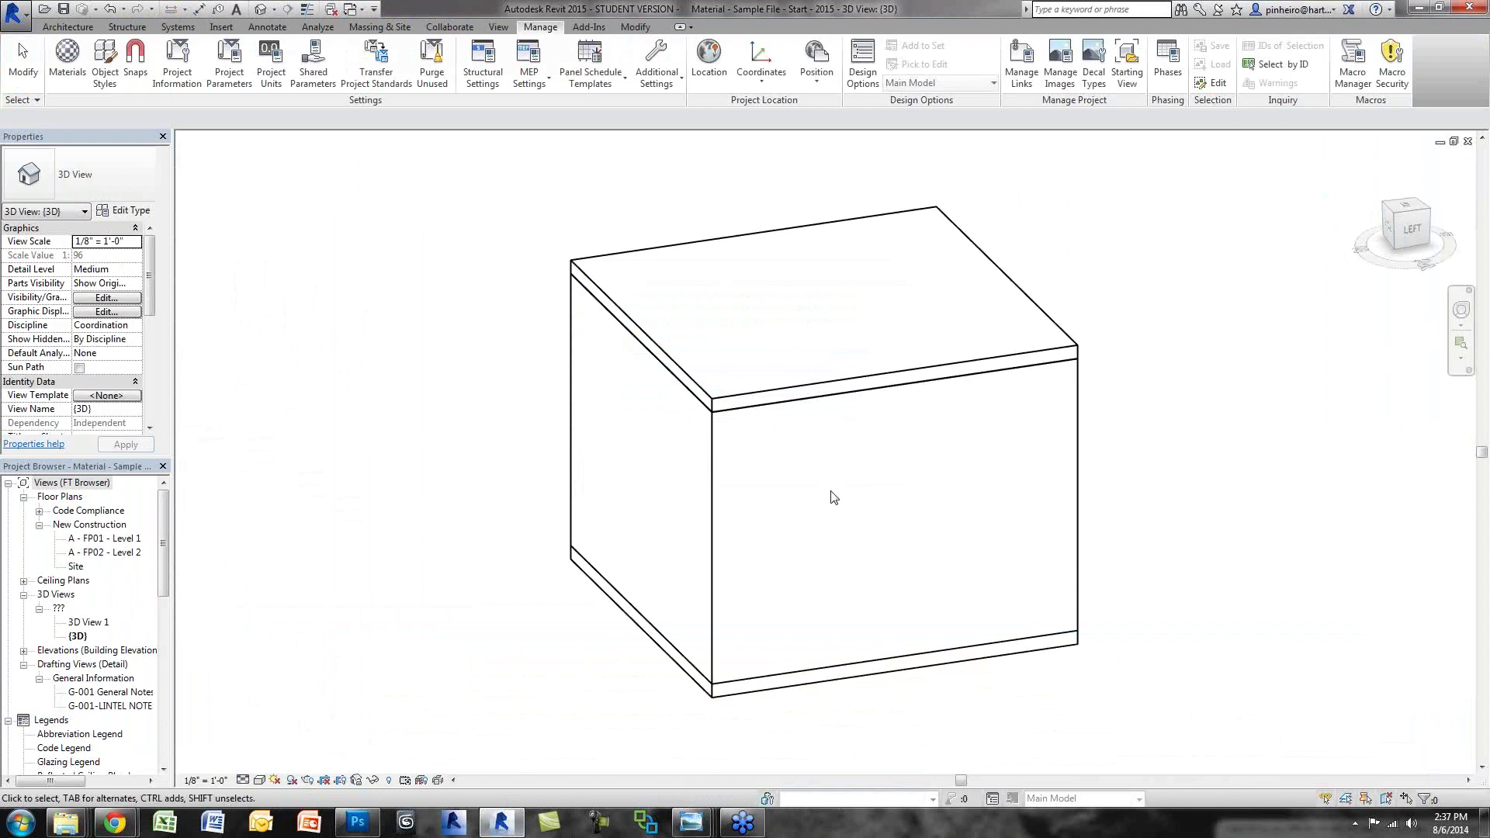
Step: Hide the ceiling covering the room in the {3D} view
right_click(762, 397)
key(Escape)
click(762, 401)
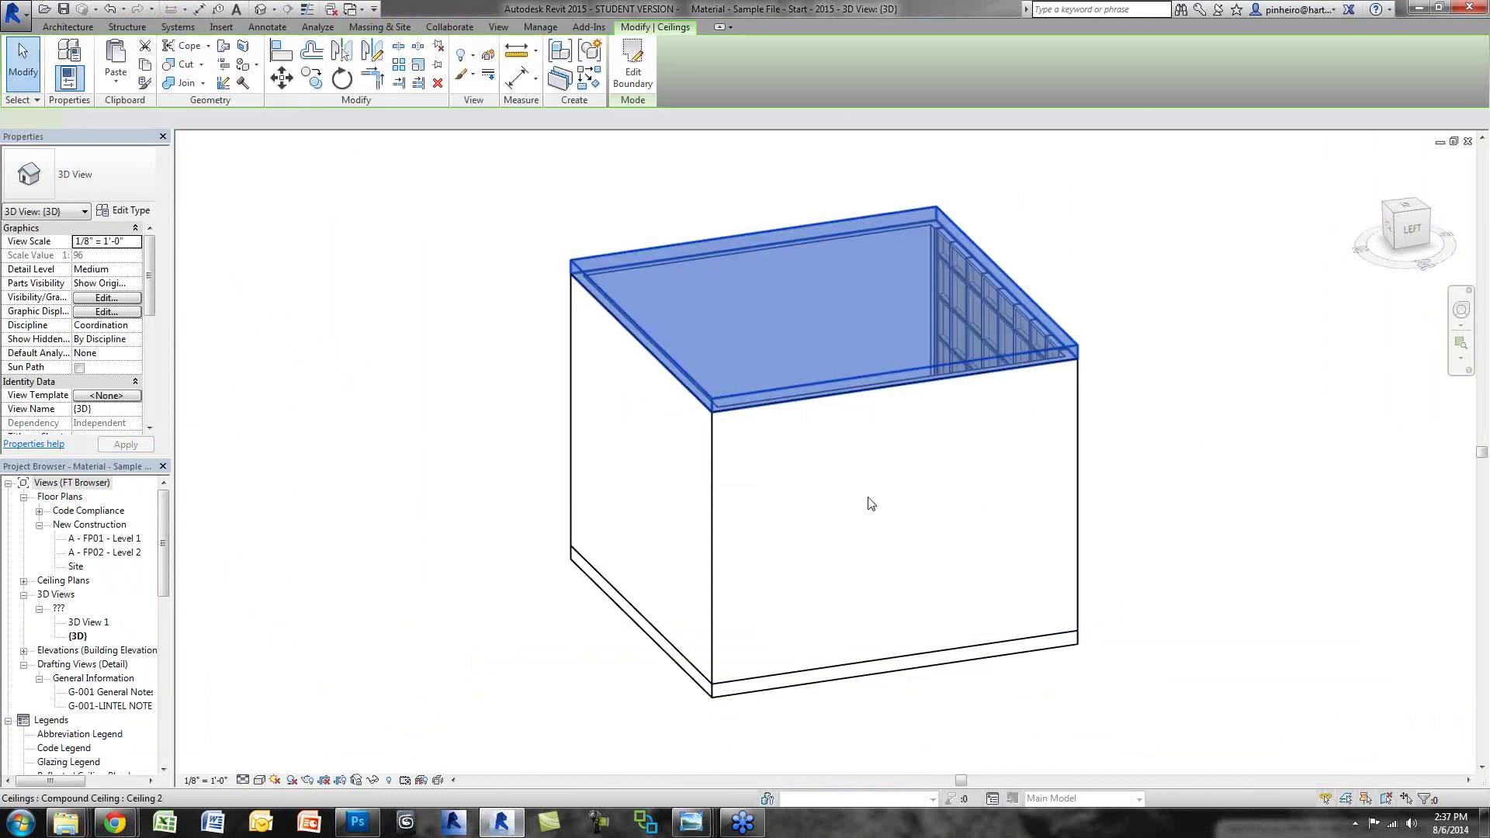
right_click(762, 397)
click(958, 488)
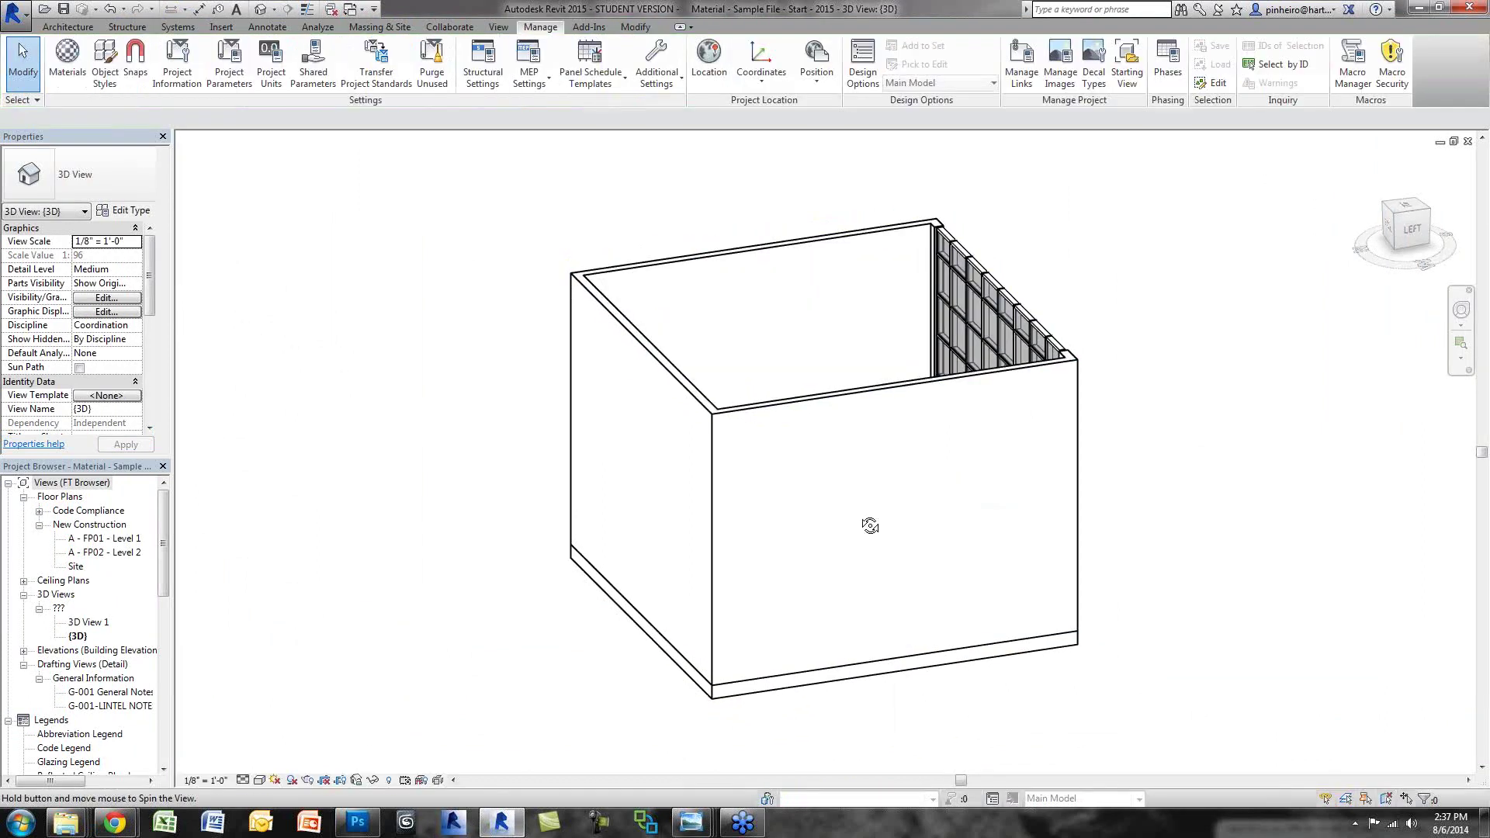
Step: Set the {3D} view's detail level to Fine and its visual style to Realistic
shift+middle_drag(871, 526, 871, 499)
scroll(791, 368, up, 3)
scroll(776, 434, up, 2)
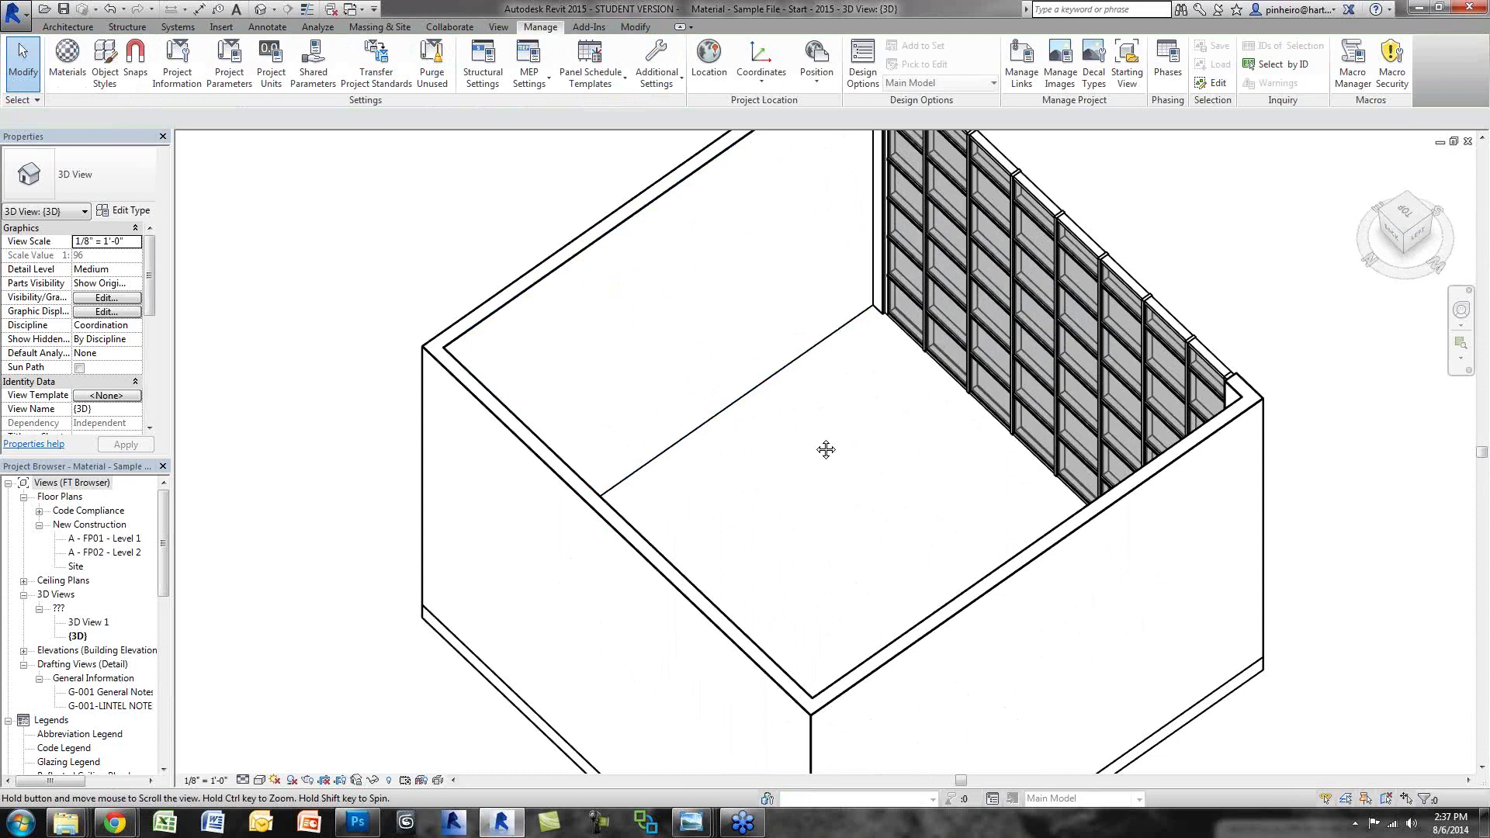
click(242, 780)
click(259, 780)
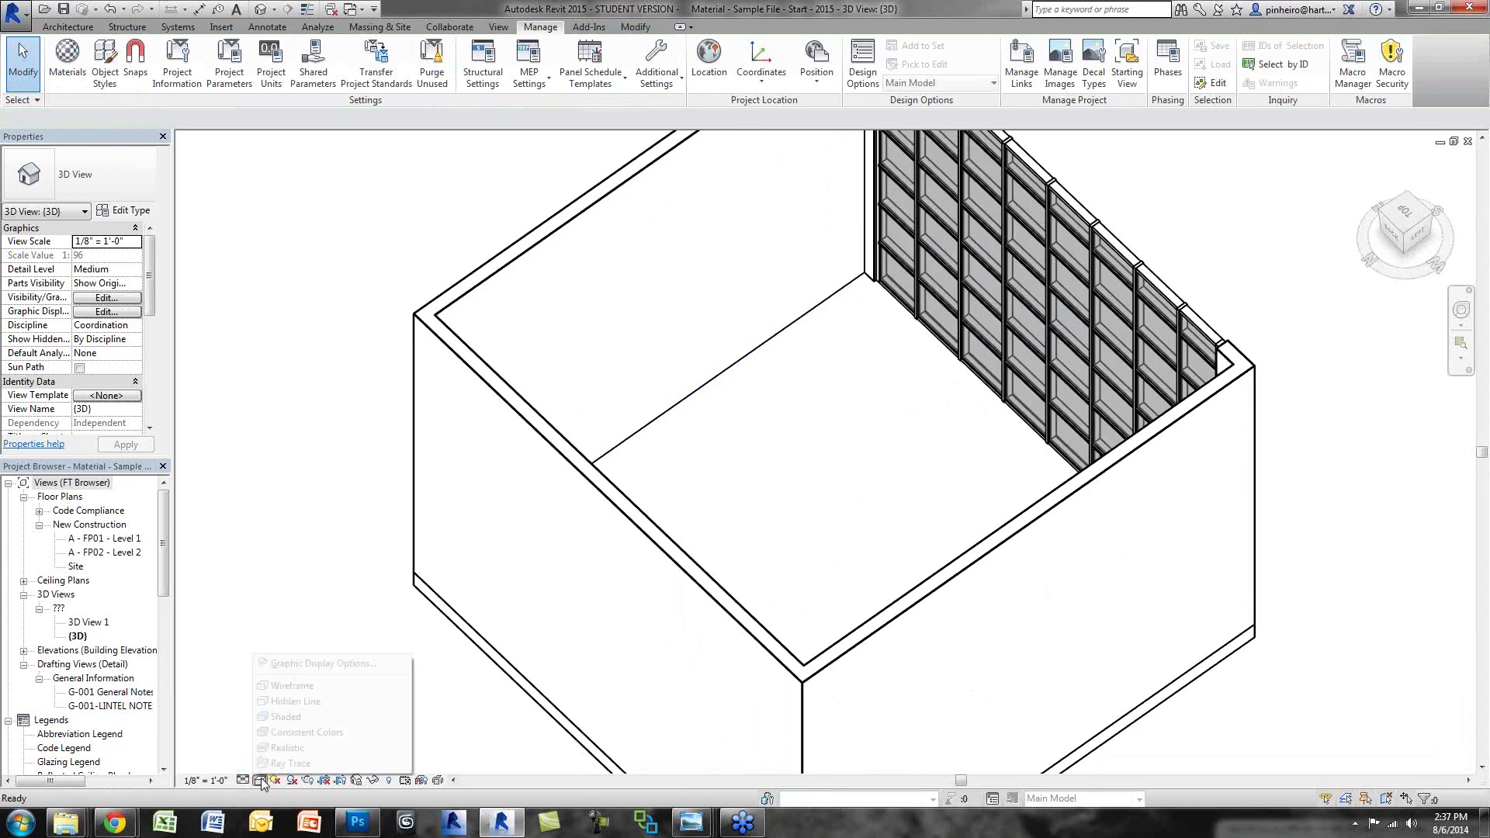
click(311, 747)
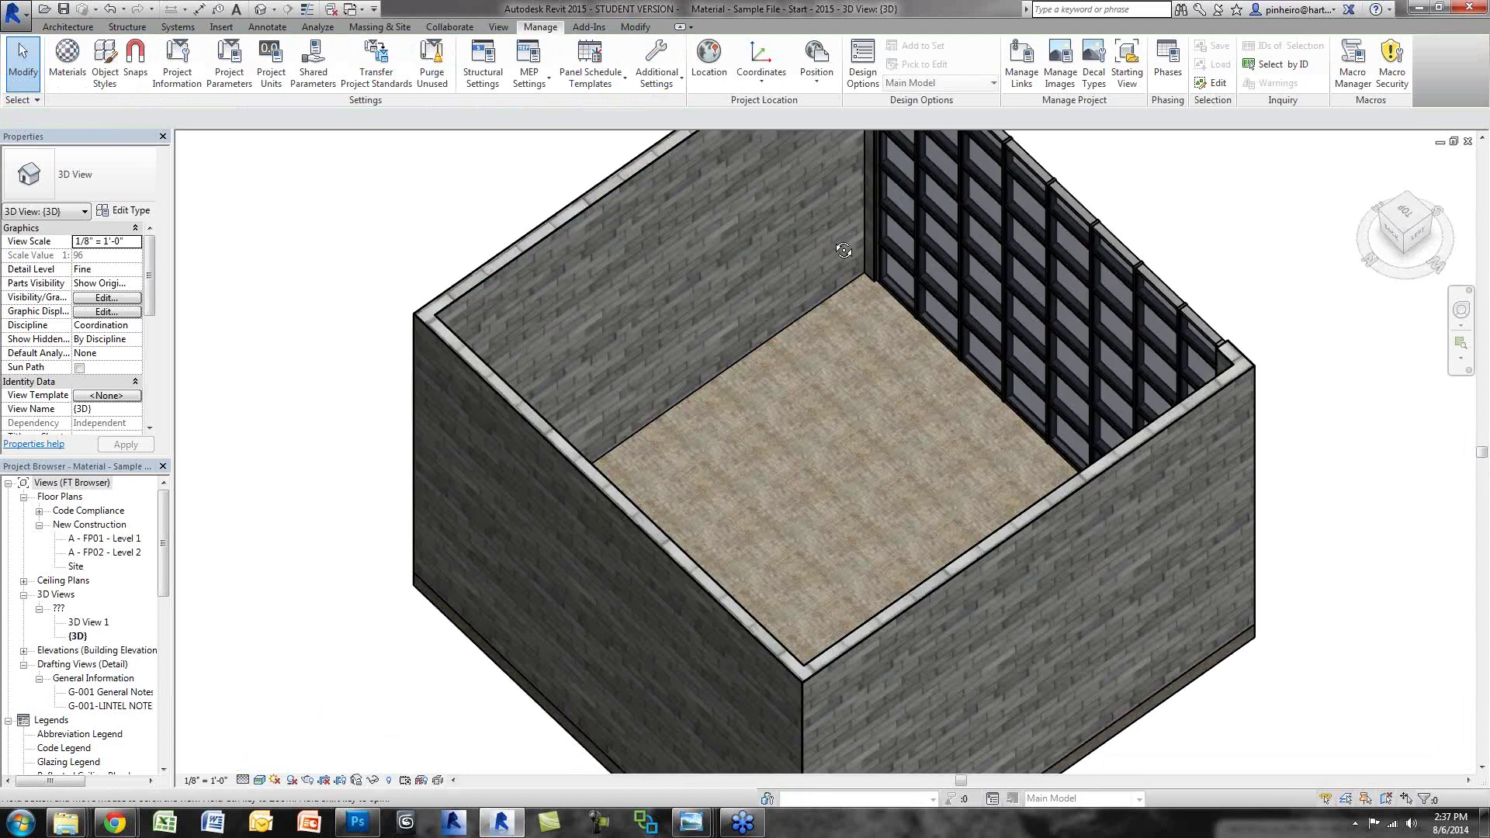
Step: Paint the interior face of the masonry wall adjoining the curtain wall with the Gypsum Wall Board material
shift+middle_drag(843, 249, 799, 194)
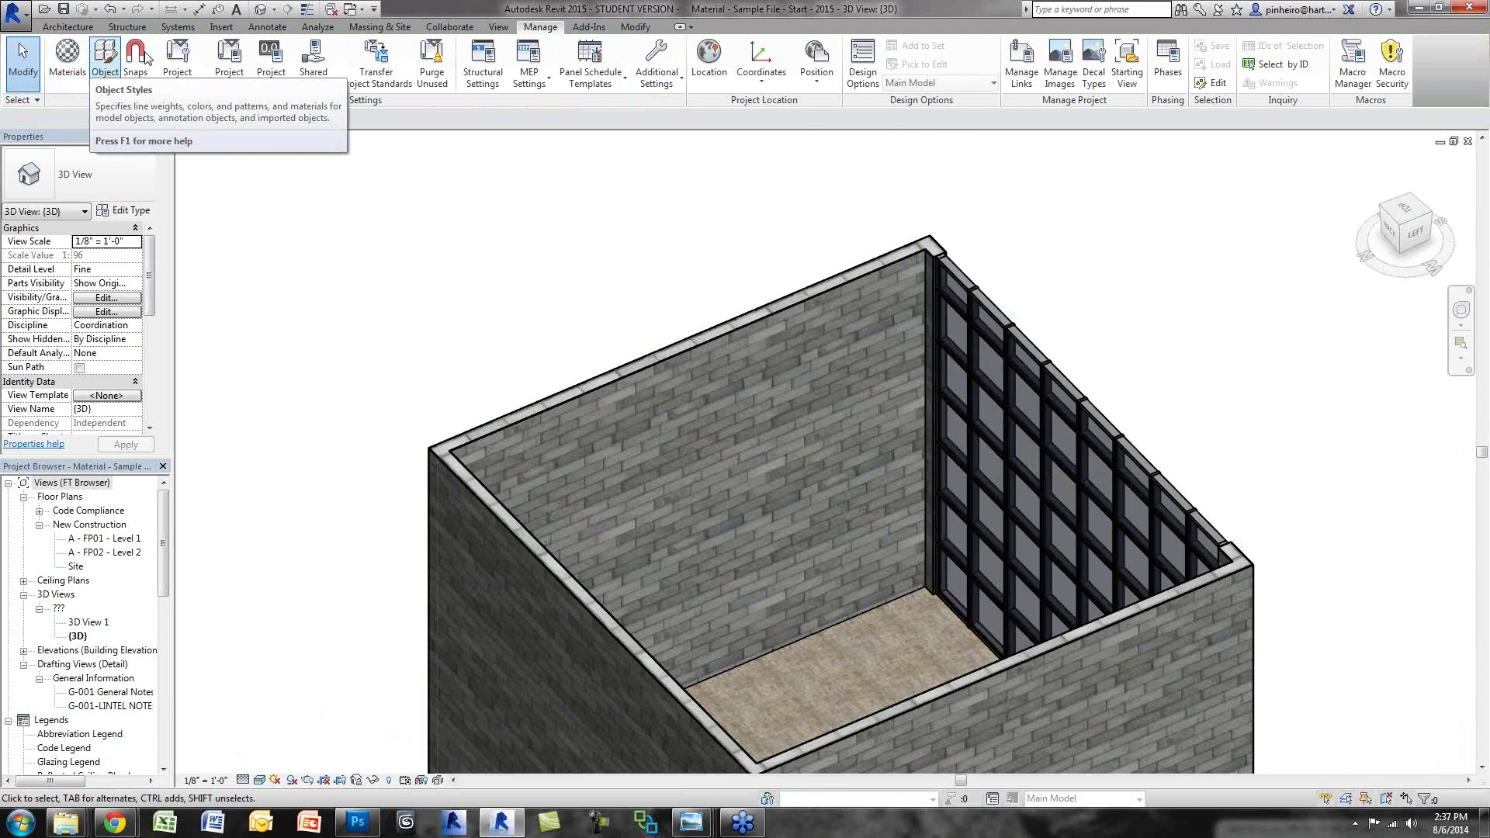
click(636, 27)
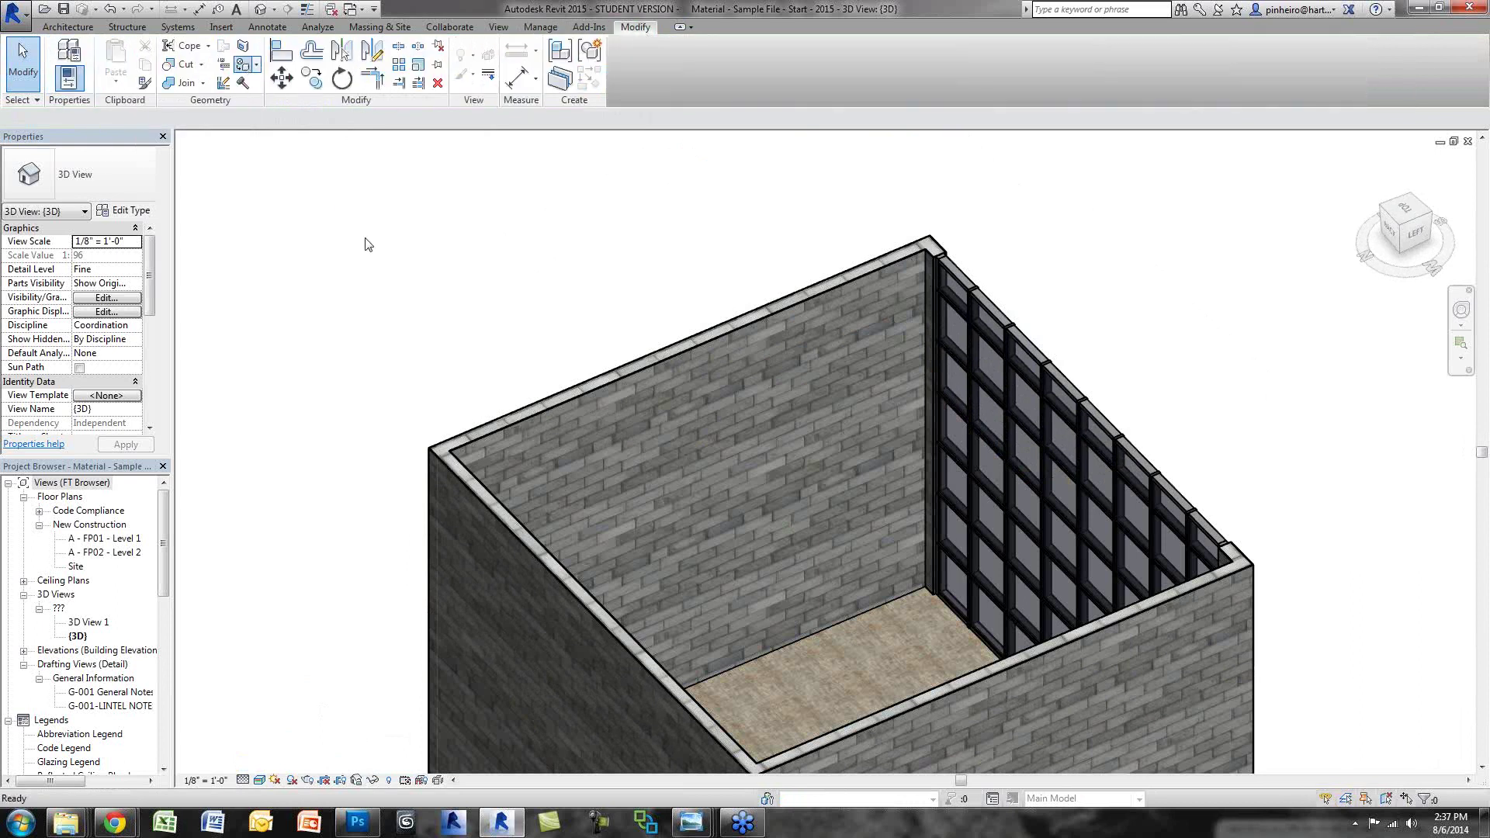
key(p)
key(t)
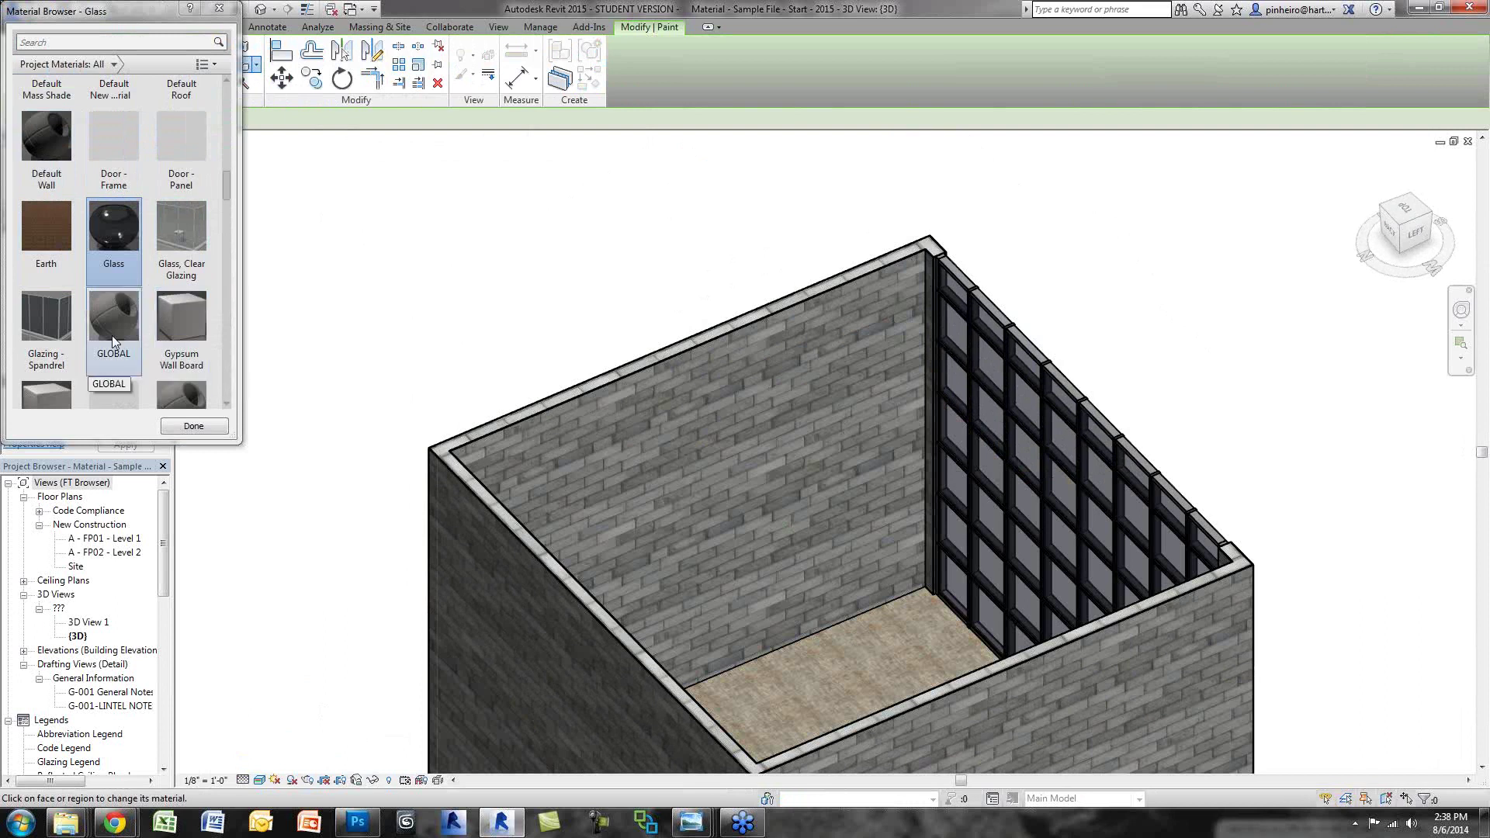
click(181, 324)
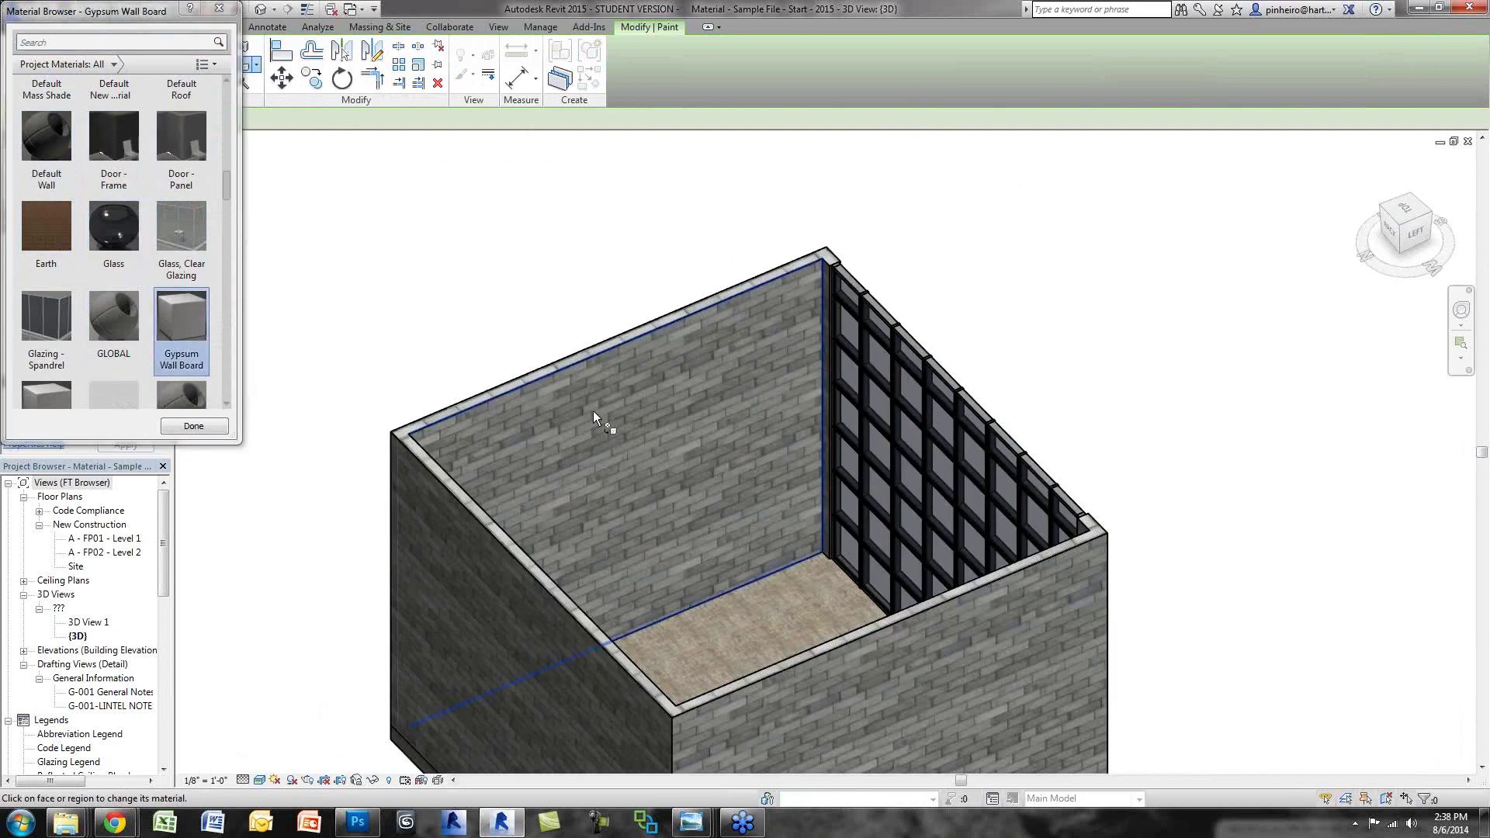
click(707, 440)
mouse_move(644, 455)
shift+middle_down()
mouse_move(655, 422)
mouse_move(590, 403)
shift+middle_up()
scroll(116, 272, down, 2)
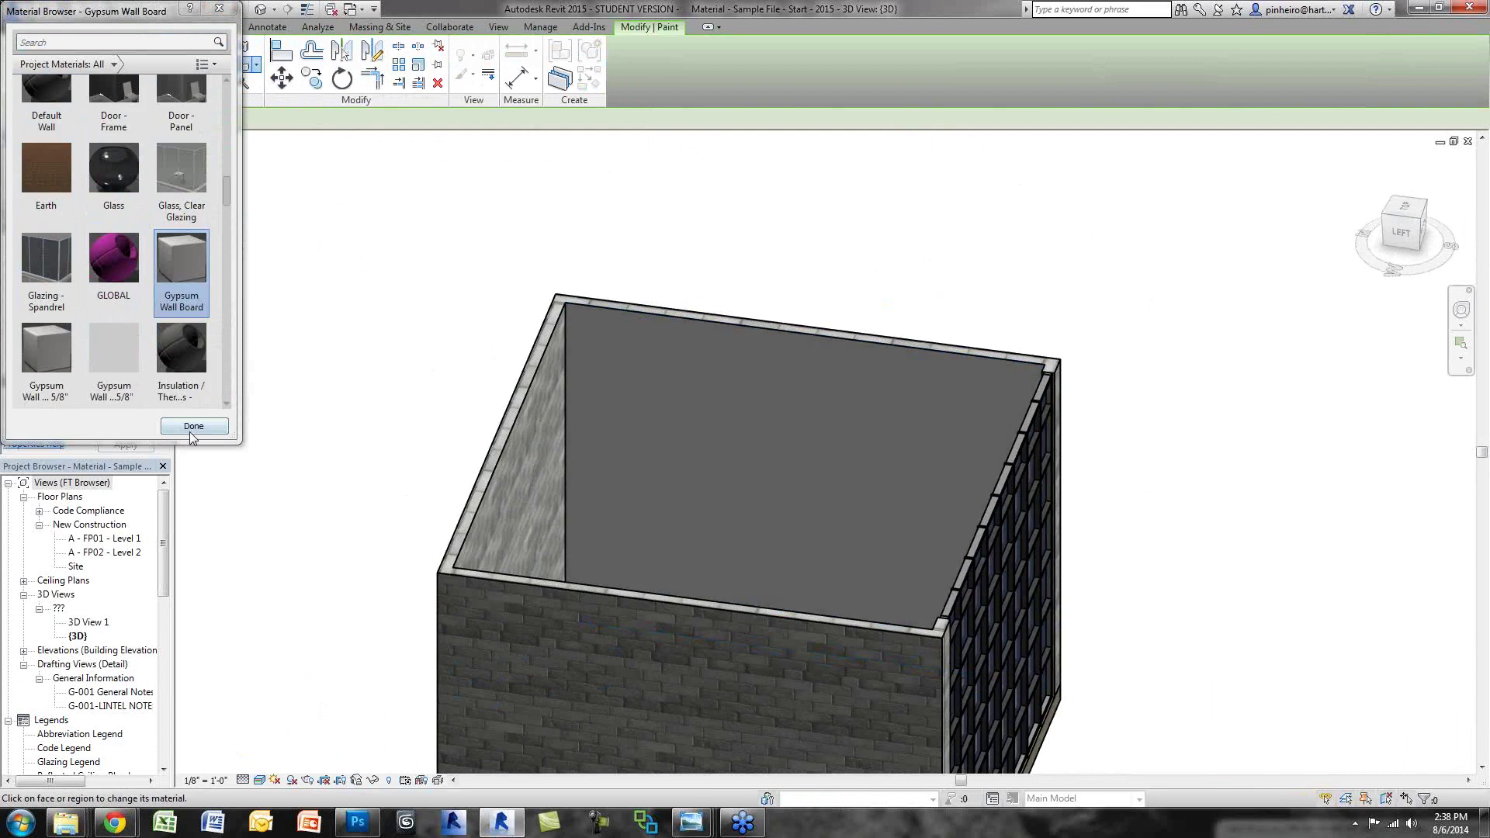
click(193, 426)
Step: Remove the paint from the interior face of the masonry wall adjoining the curtain wall
shift+middle_drag(874, 416, 875, 417)
click(674, 319)
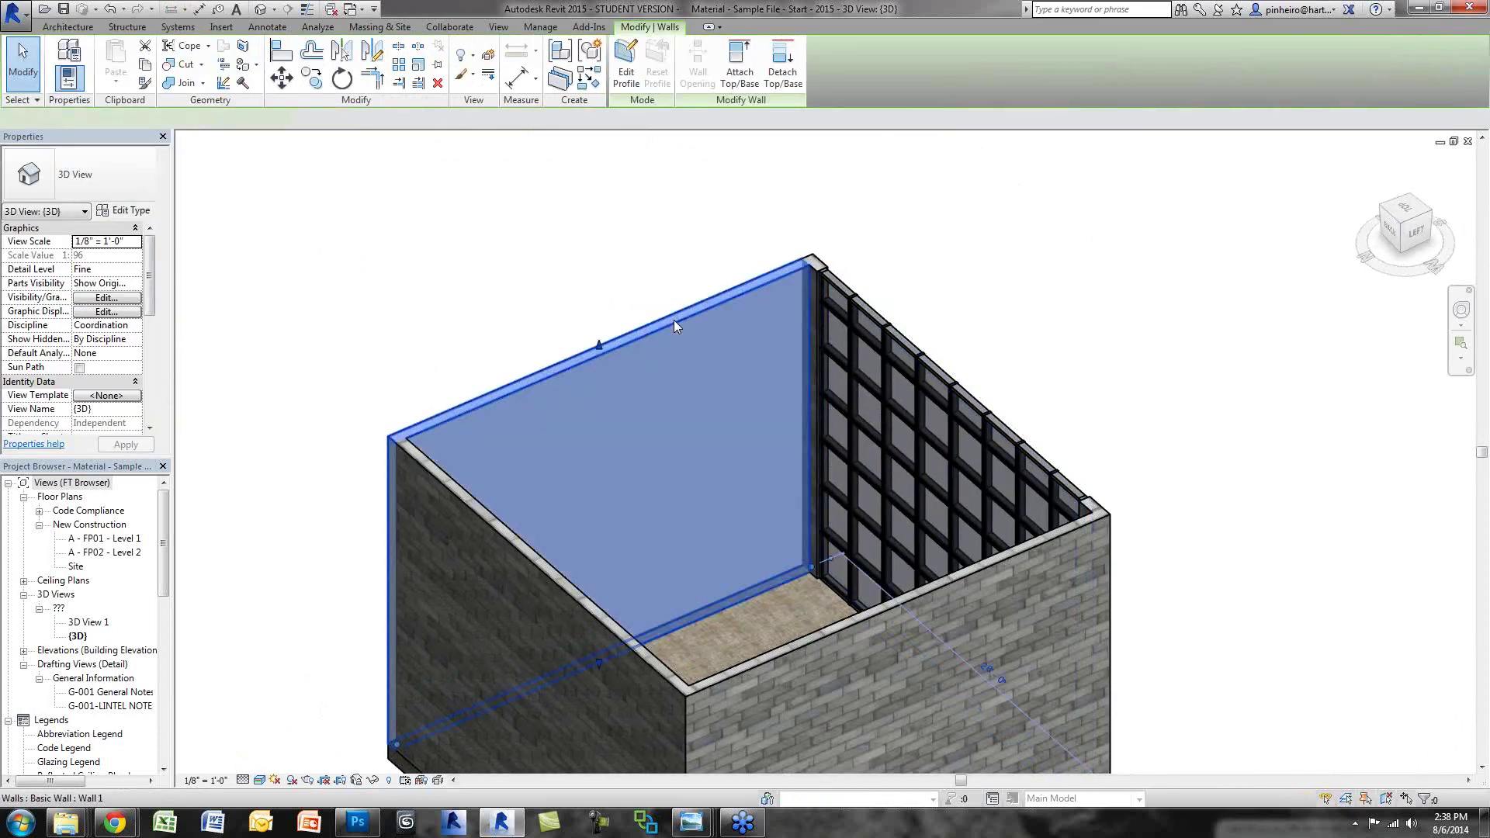
click(492, 249)
scroll(515, 299, up, 3)
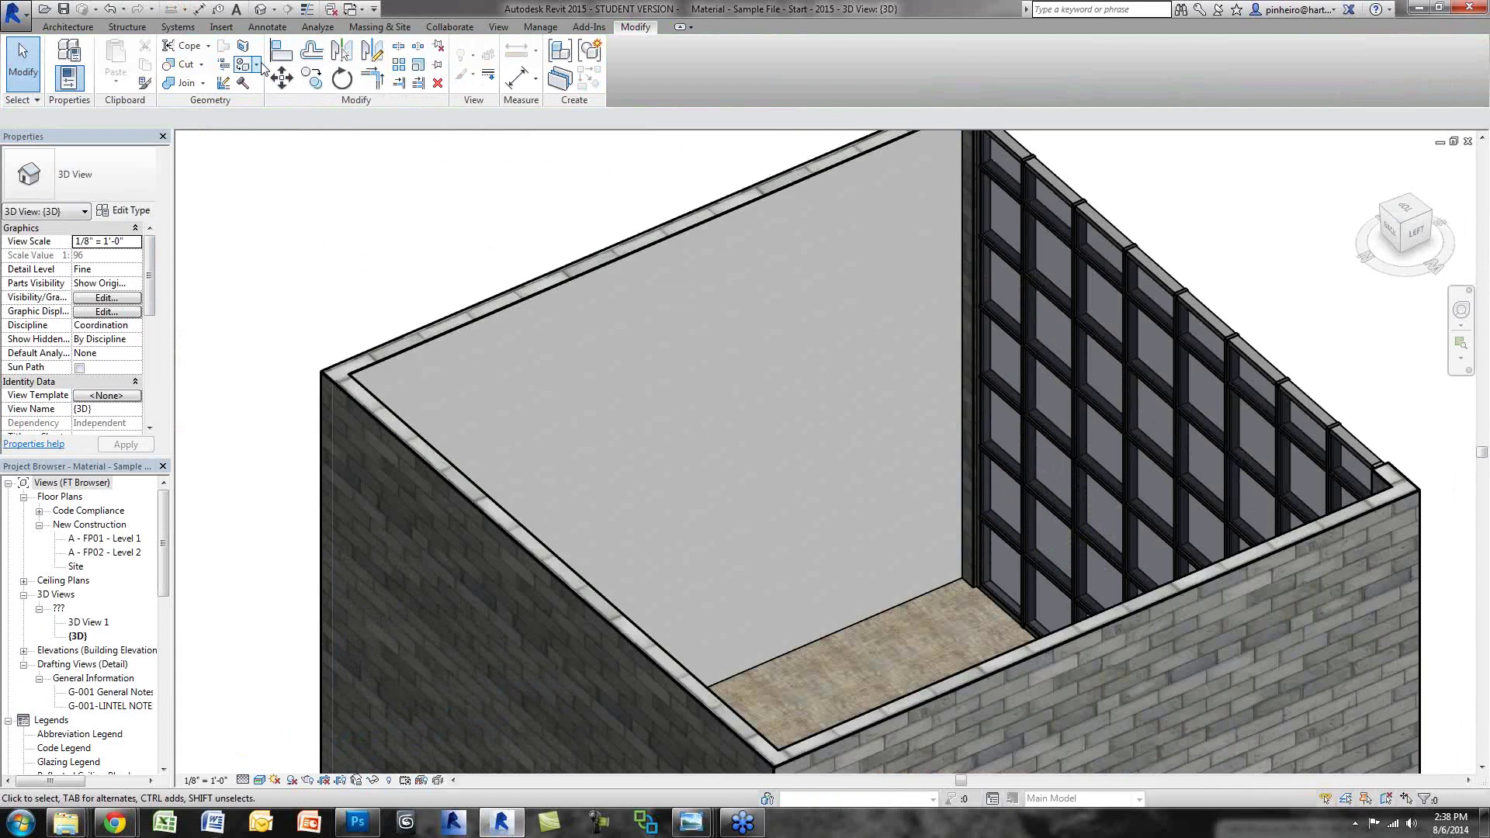
click(256, 65)
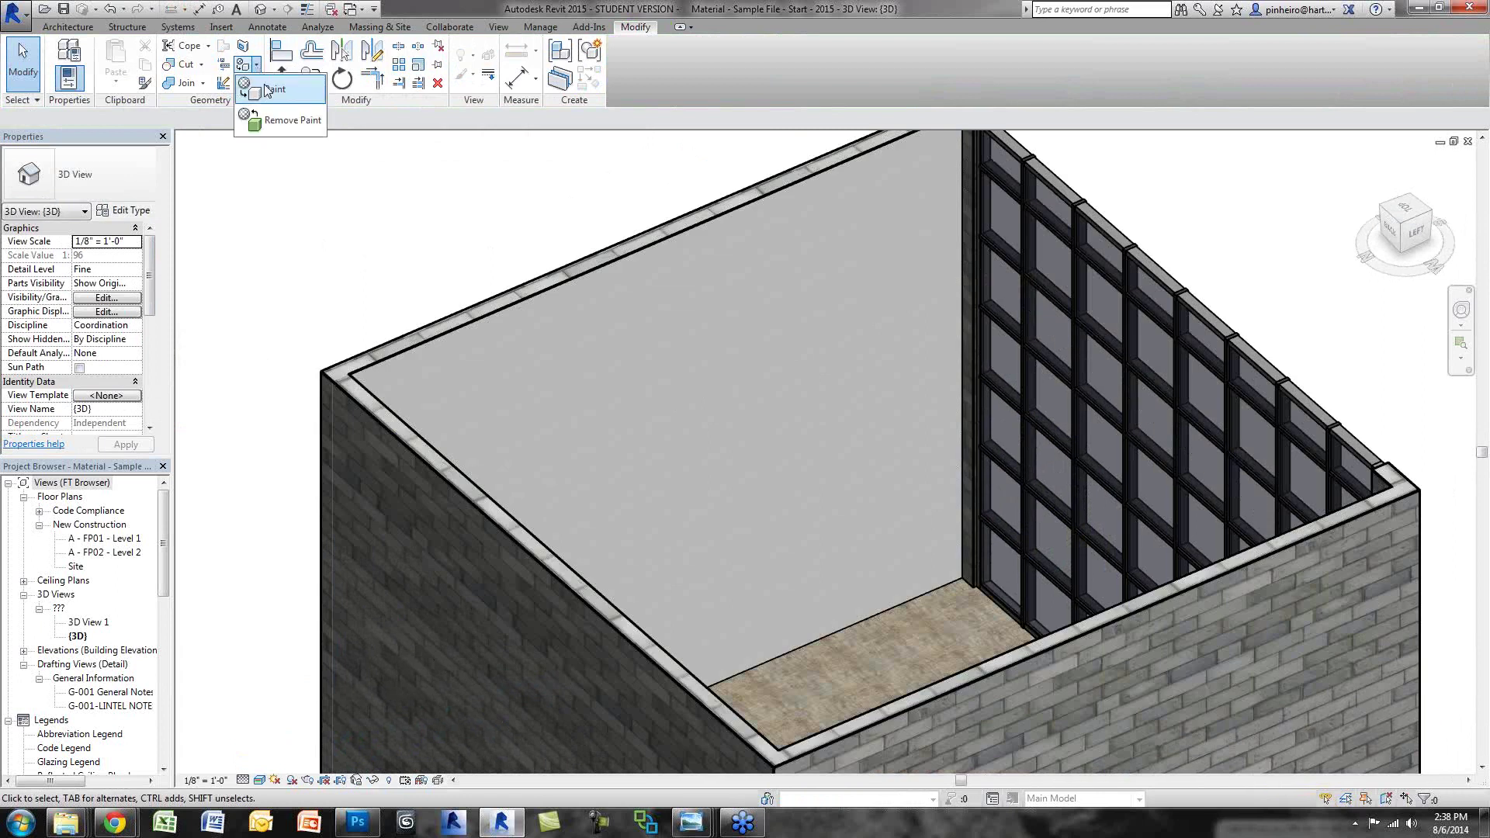
click(291, 120)
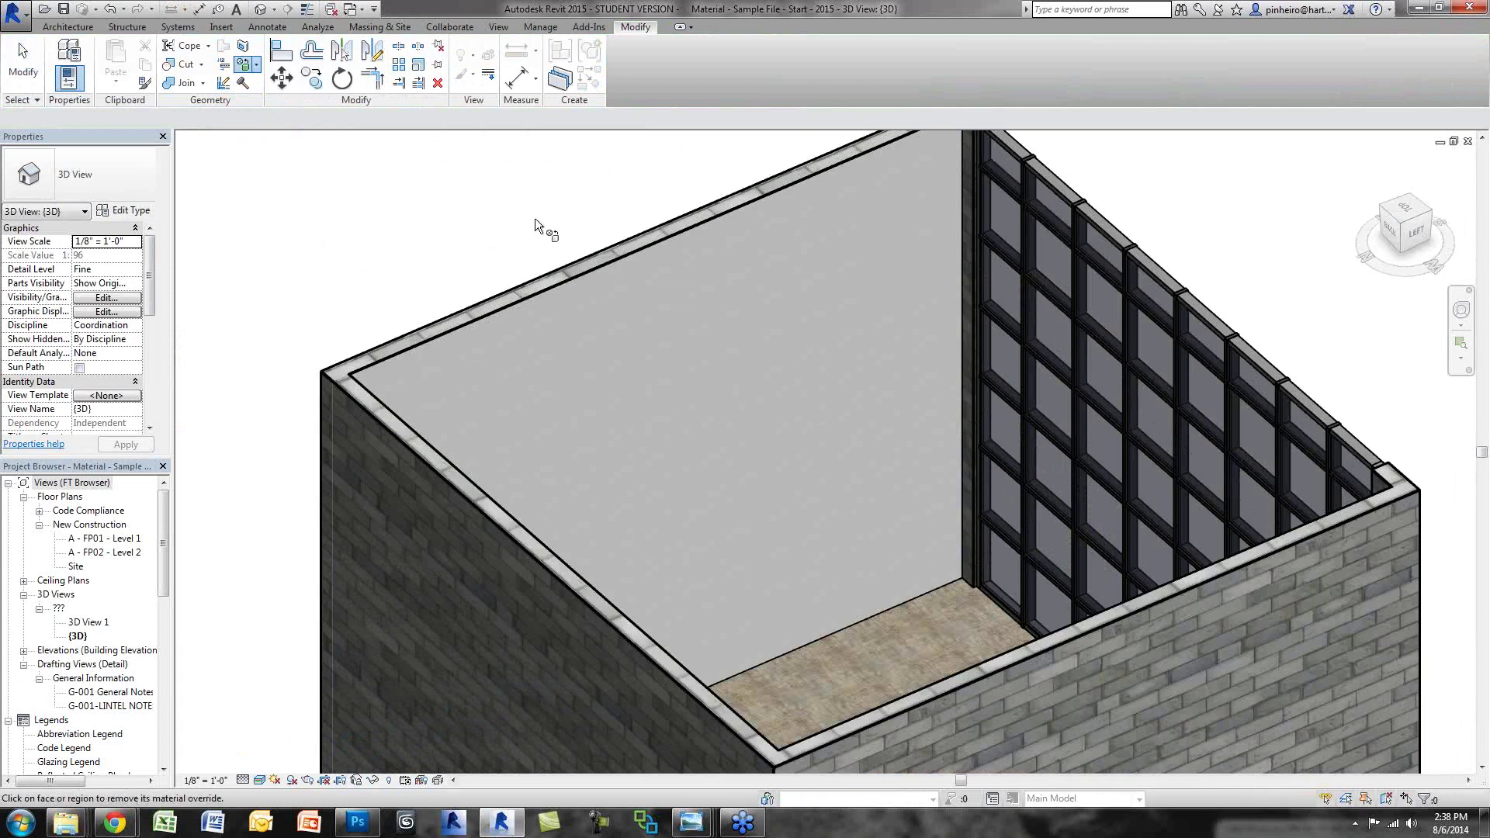
click(584, 290)
key(Escape)
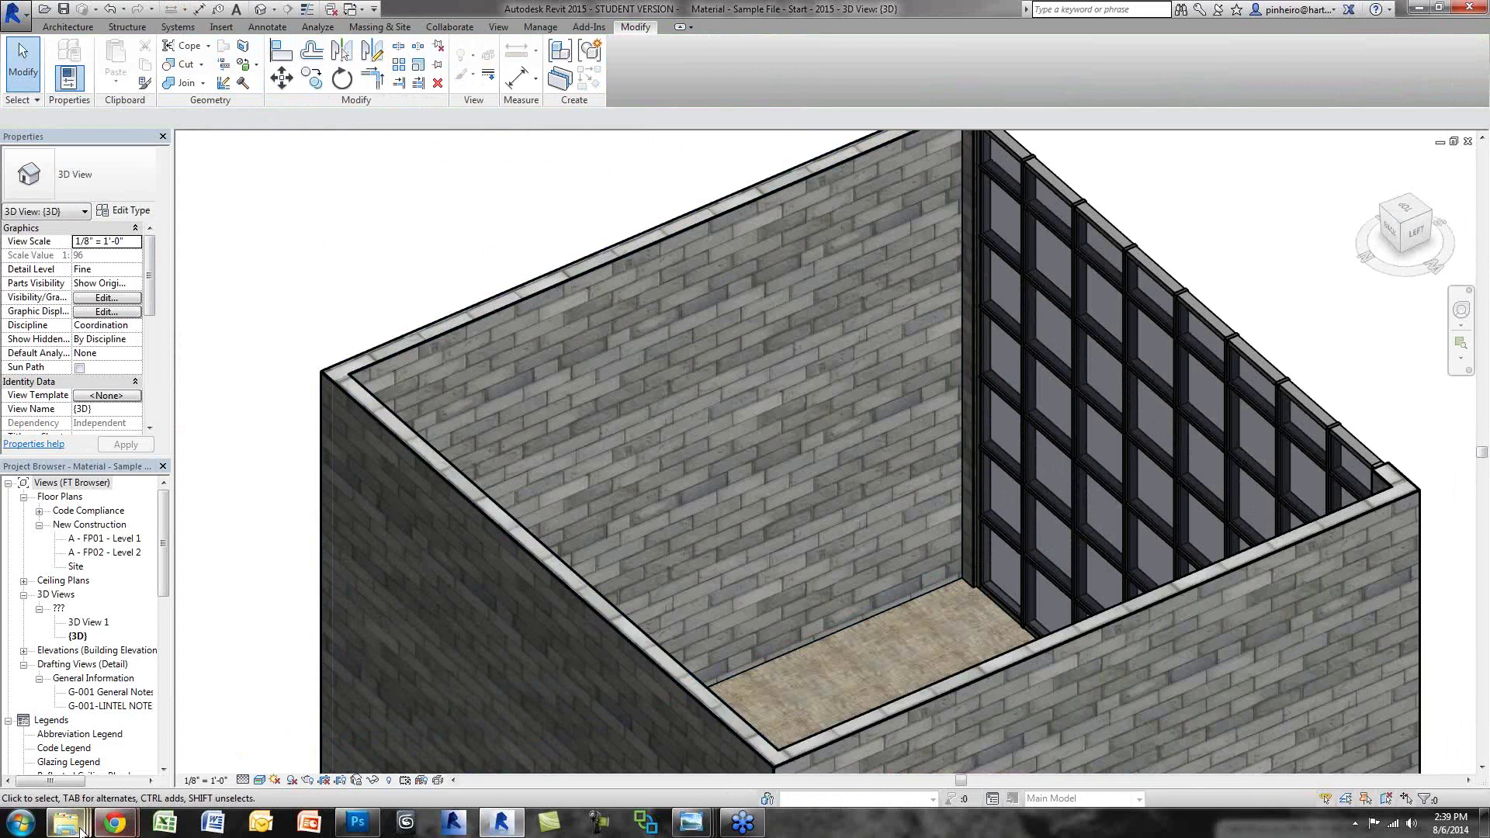
Step: Open Entrance Dusk 1 HDR from the Examples folder in Windows Photo Viewer and browse through the example renderings
mouse_move(66, 823)
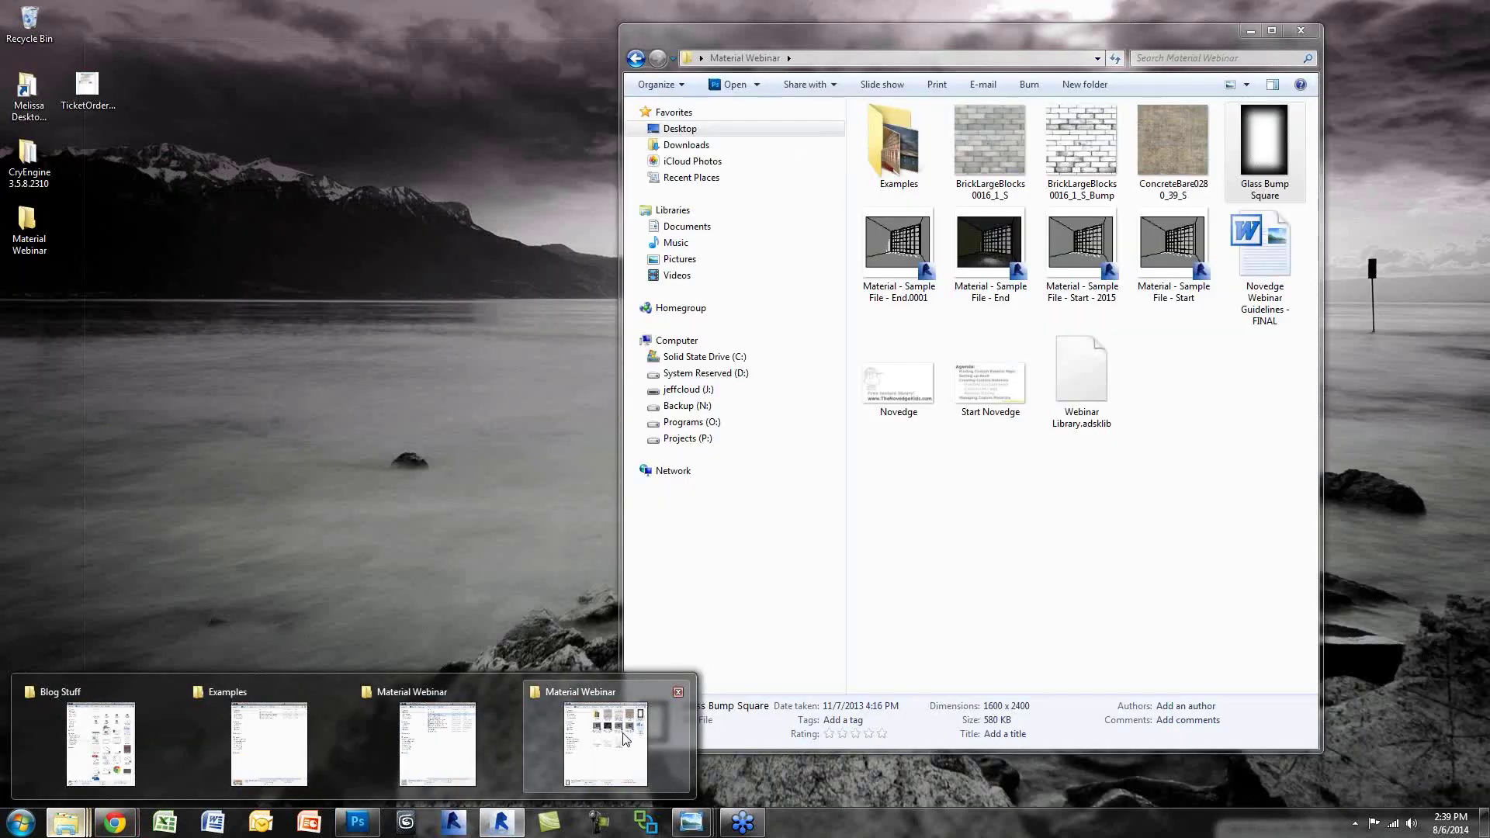
click(268, 744)
right_click(426, 148)
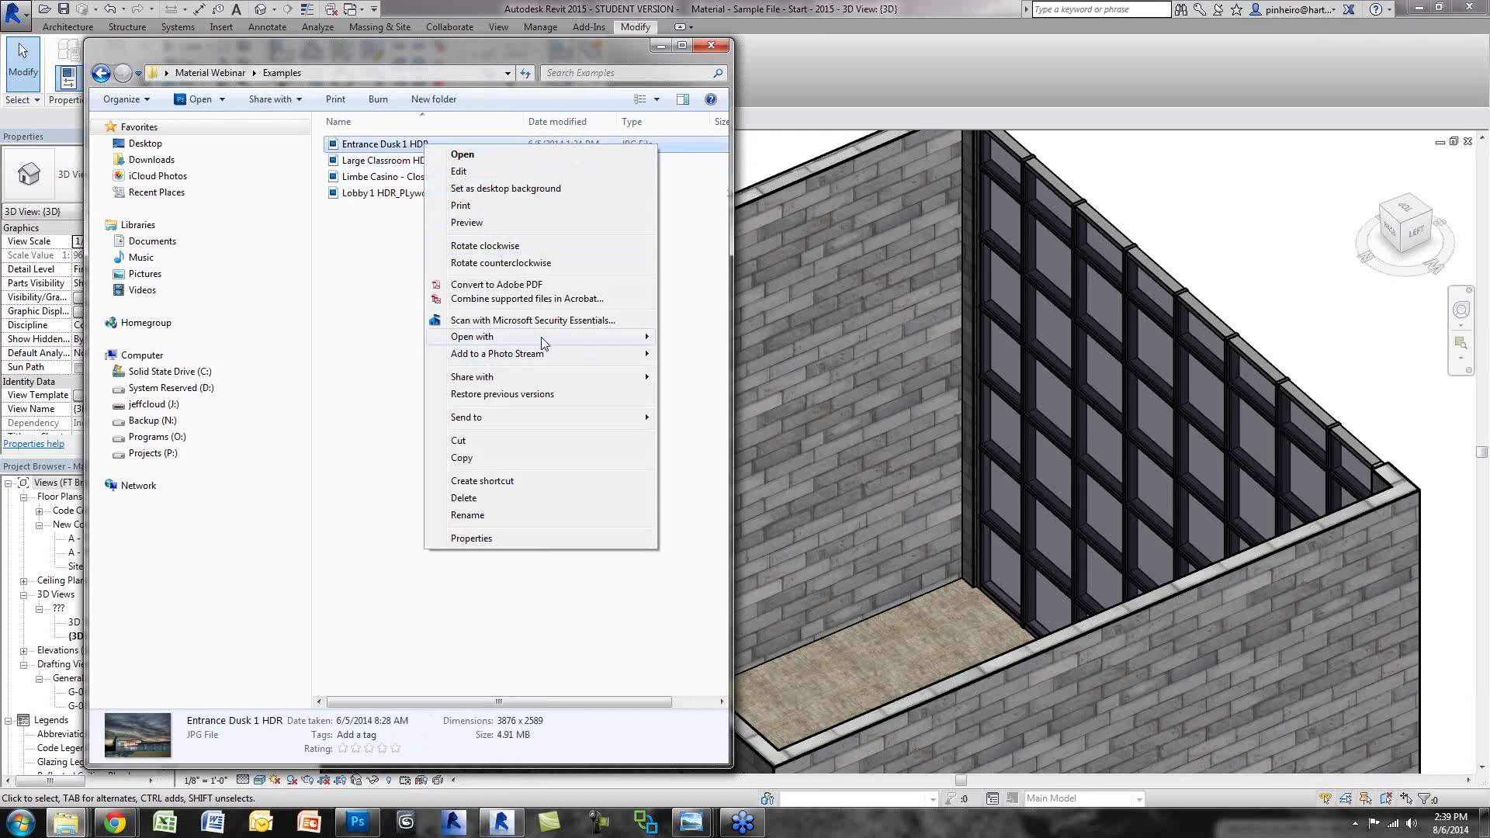
mouse_move(543, 336)
click(706, 422)
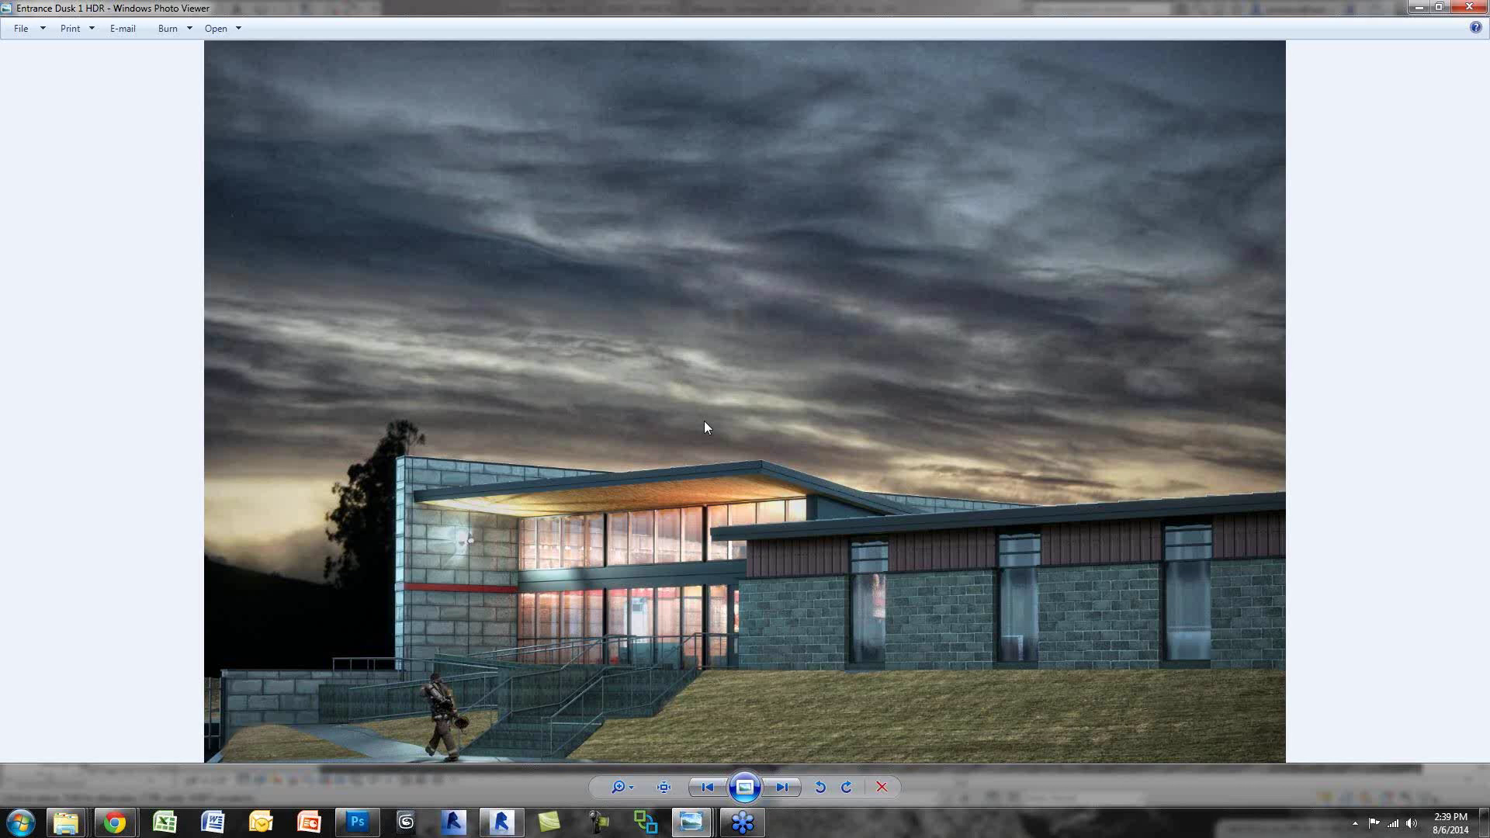
key(Right)
key(Right)
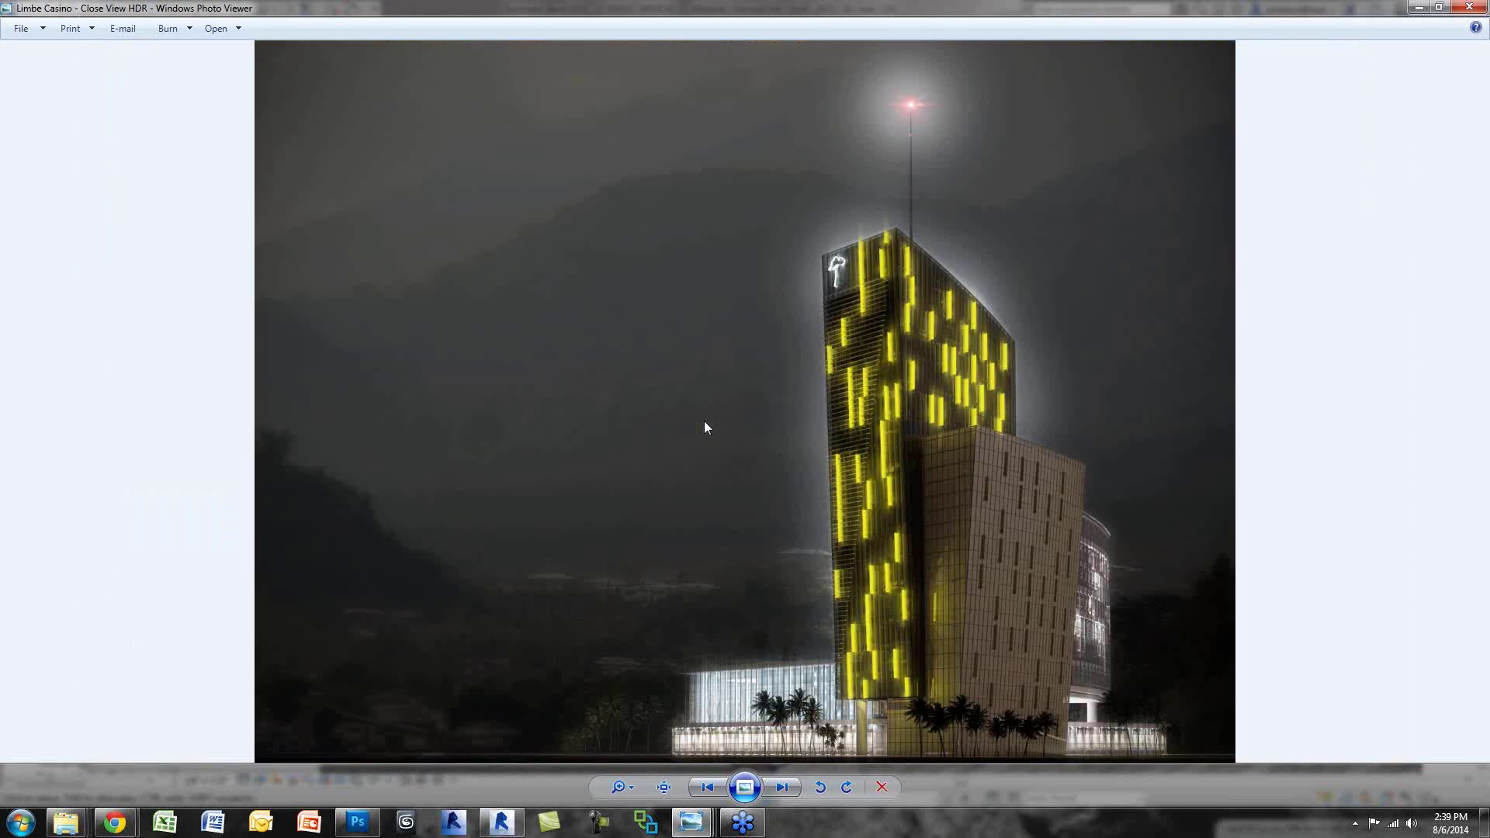
key(Left)
key(Right)
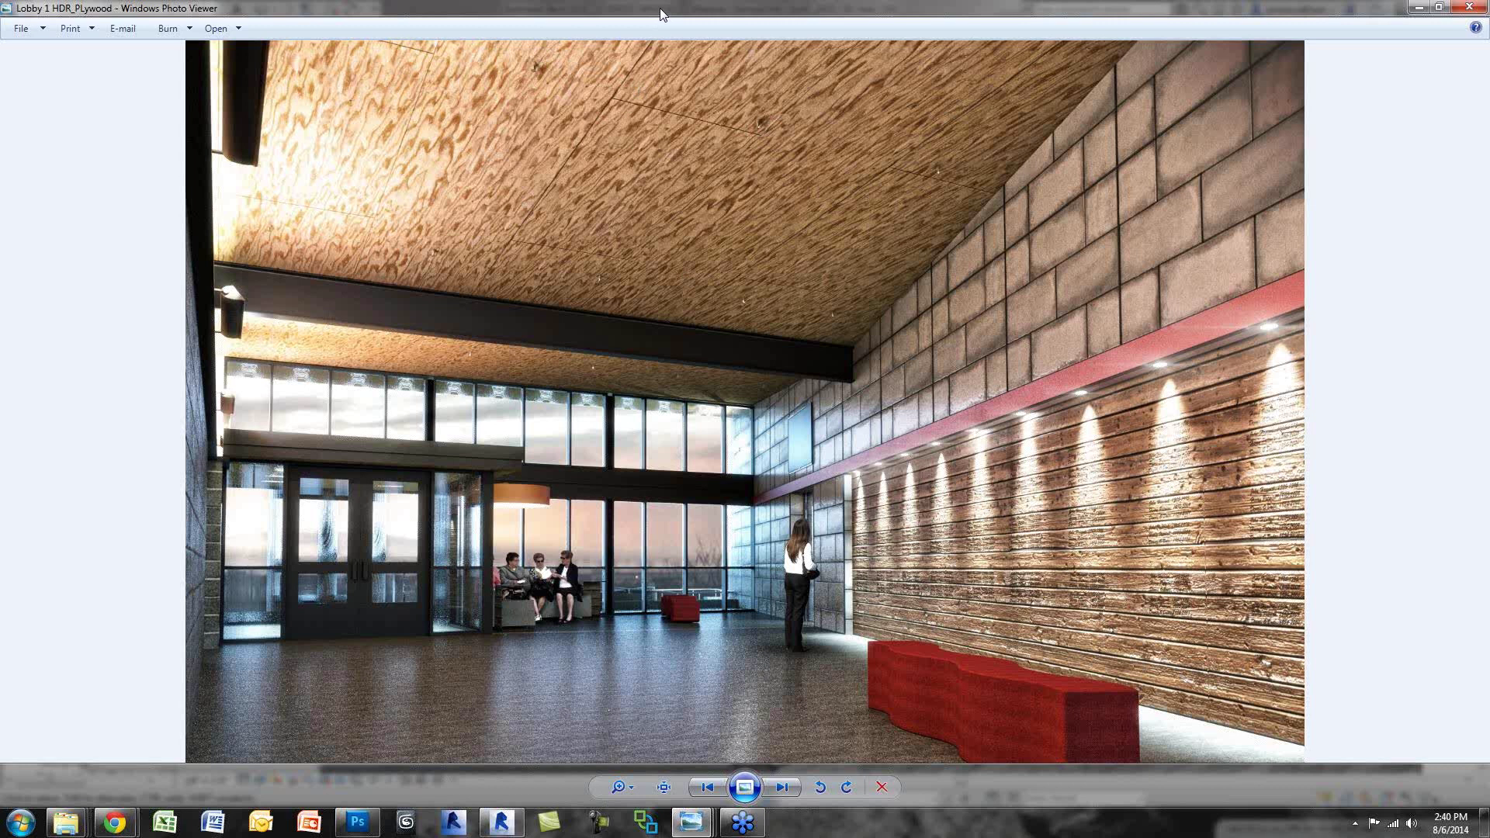
Step: Return to the Material Webinar folder, maximize its window and display the files as extra large icons
click(65, 824)
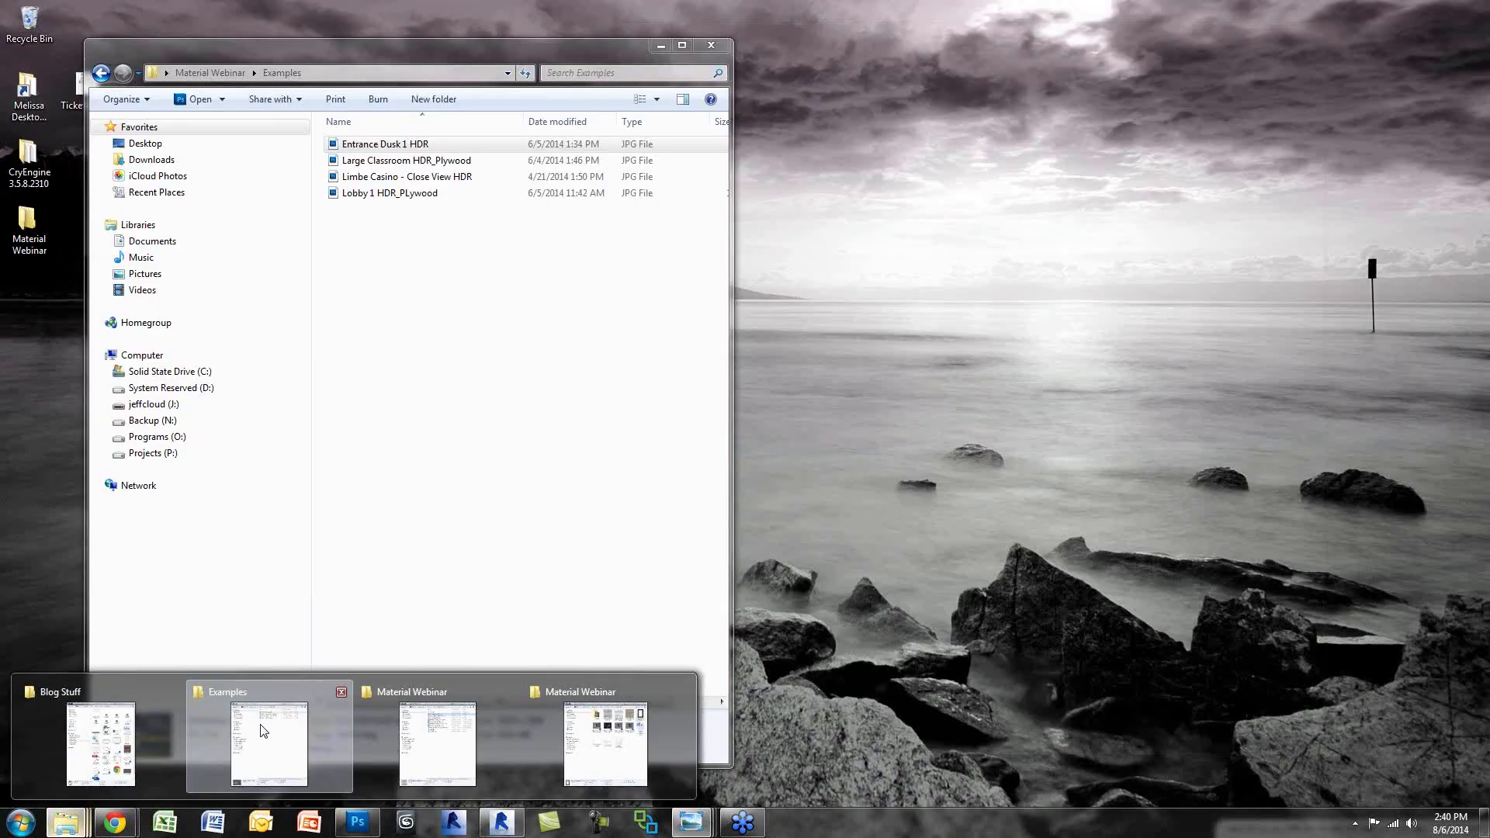
click(264, 731)
key(alt+Left)
right_click(425, 401)
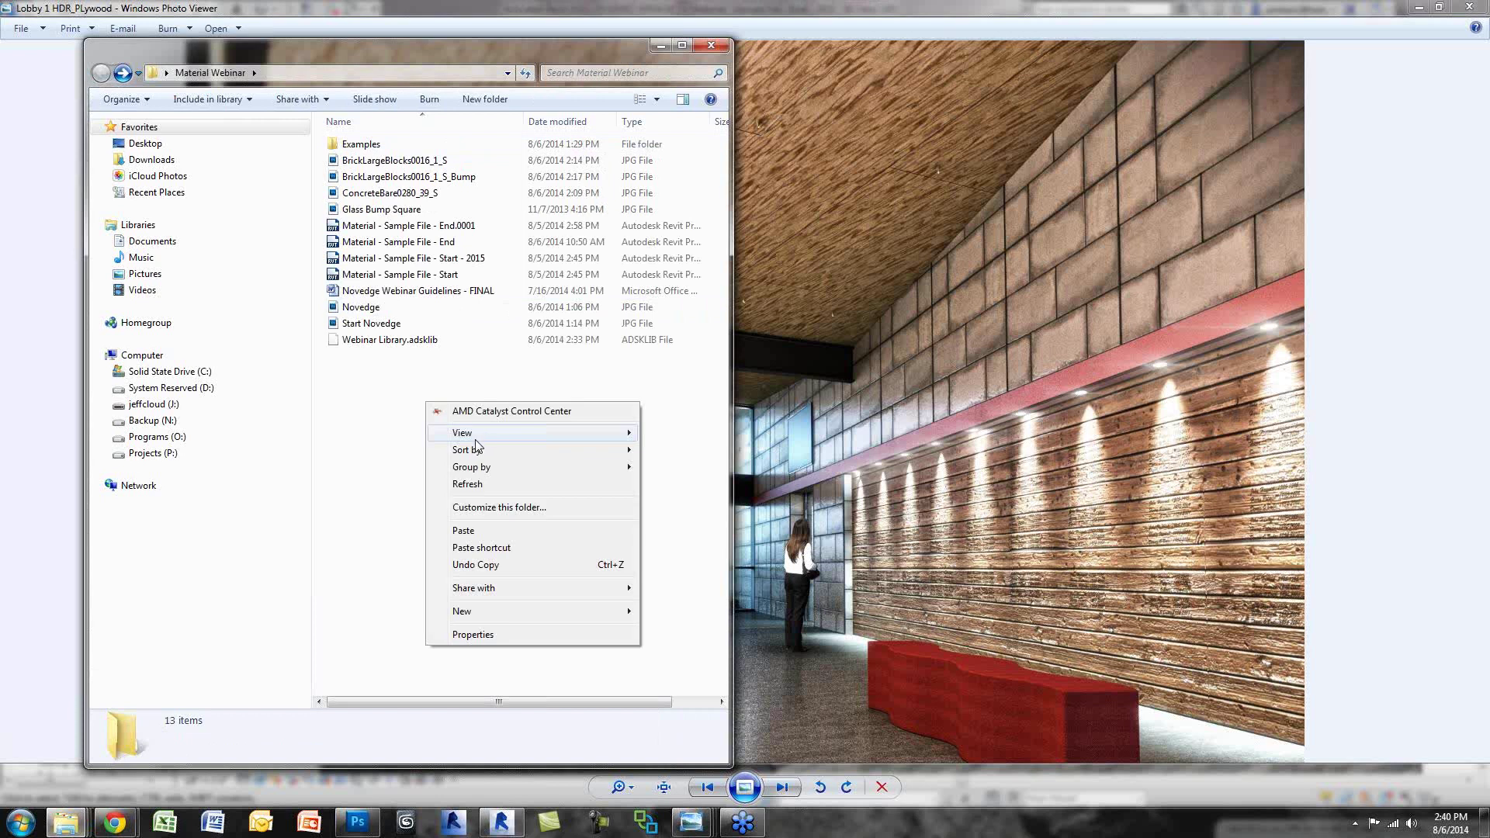
mouse_move(498, 432)
click(747, 449)
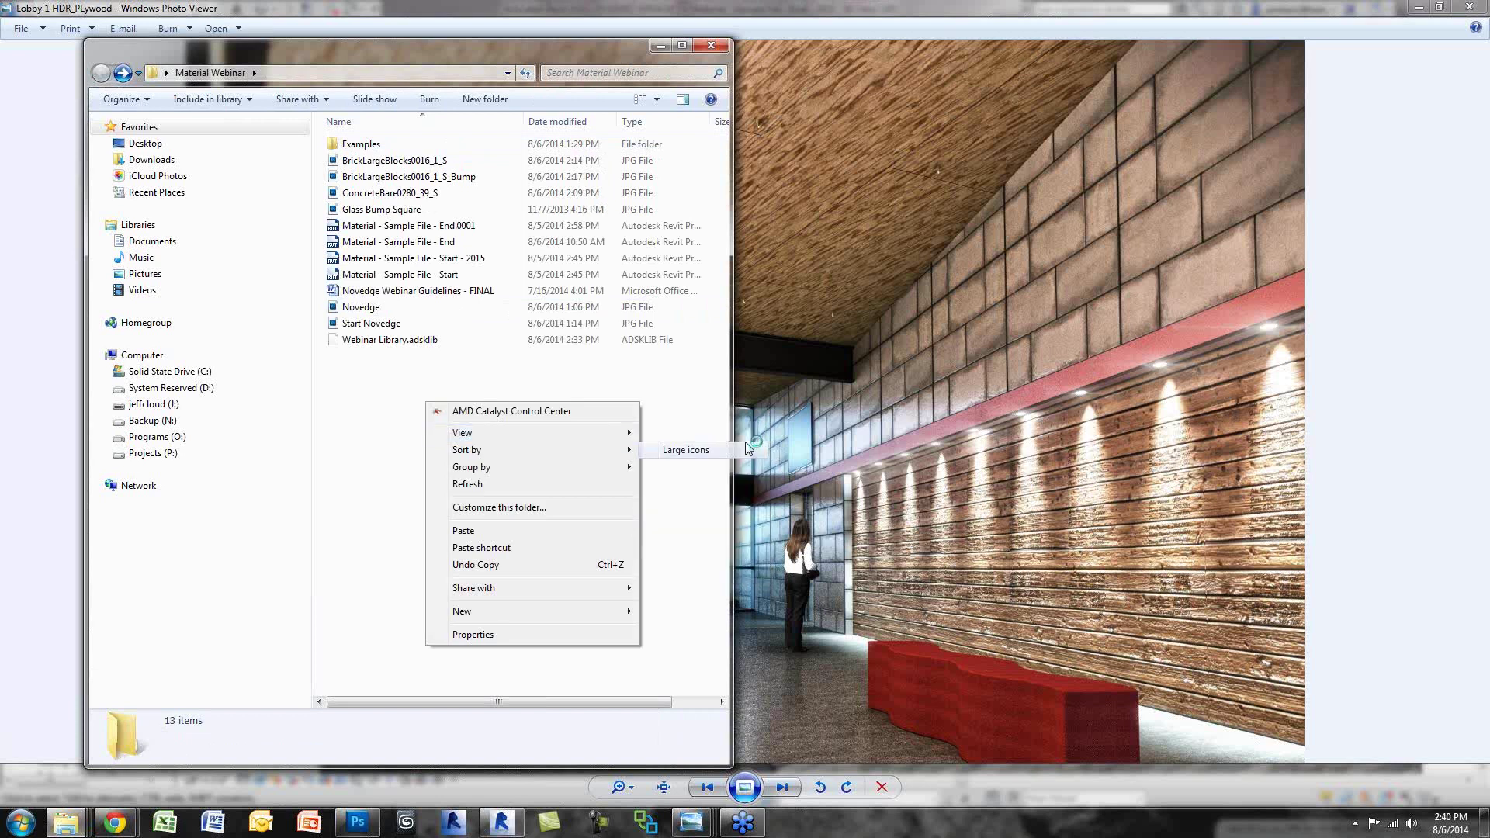
click(680, 48)
right_click(583, 301)
mouse_move(678, 353)
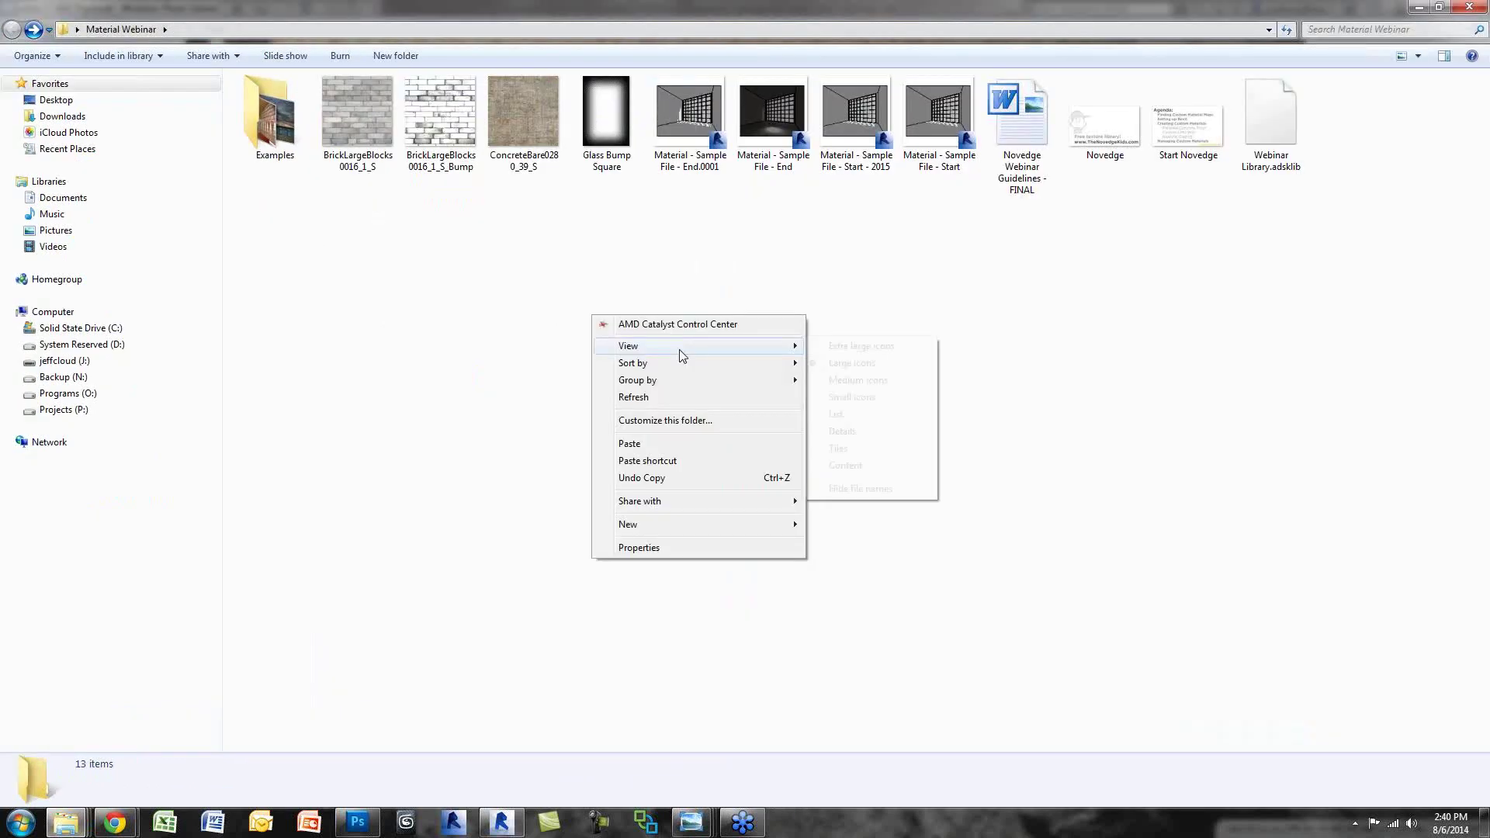
click(886, 354)
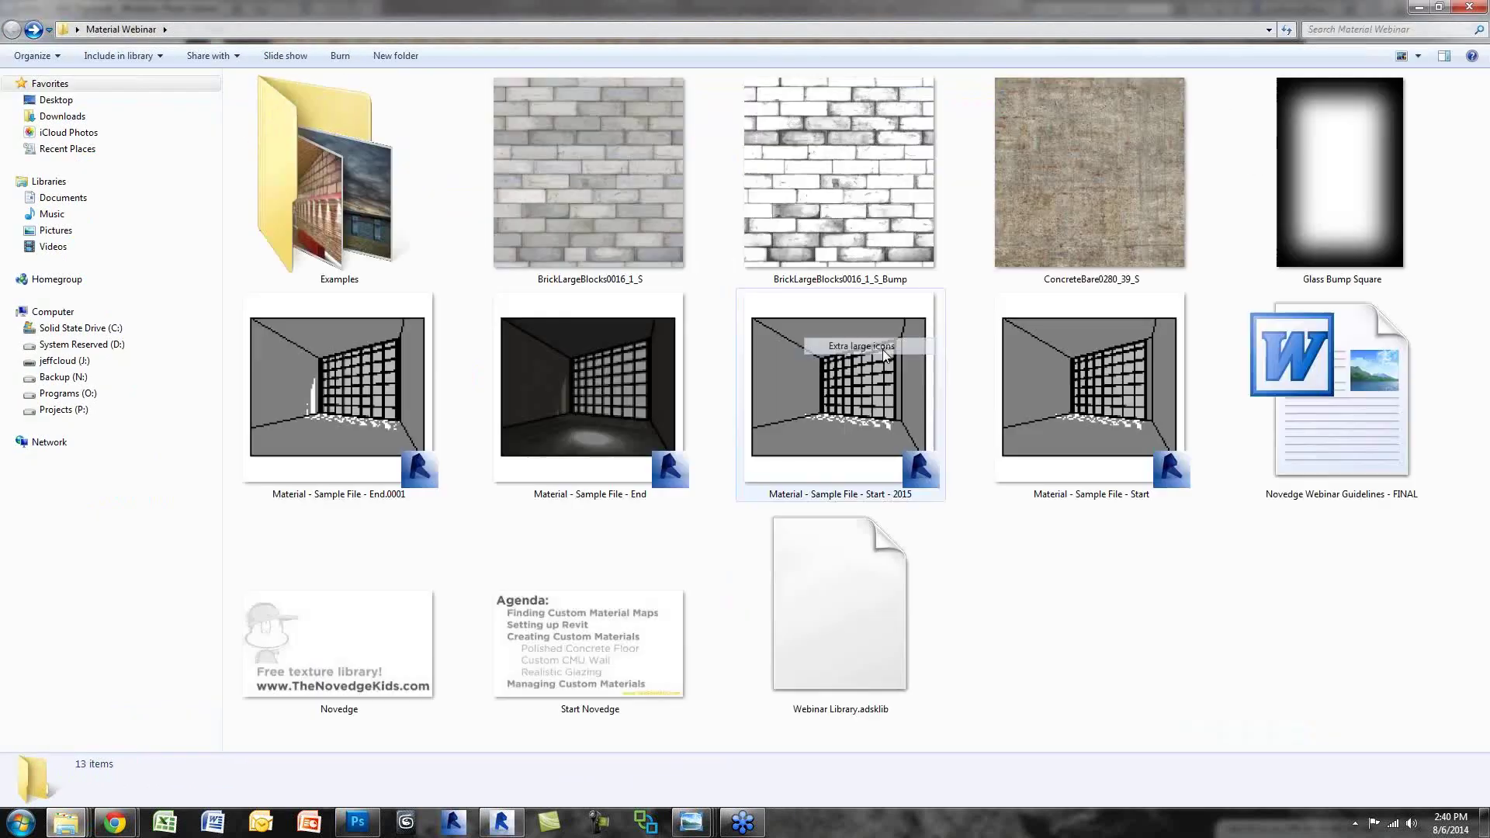
Step: View BrickLargeBlocks0016_1_S_Bump in Windows Photo Viewer to examine the bump map, and close it
click(832, 235)
right_click(832, 235)
mouse_move(979, 429)
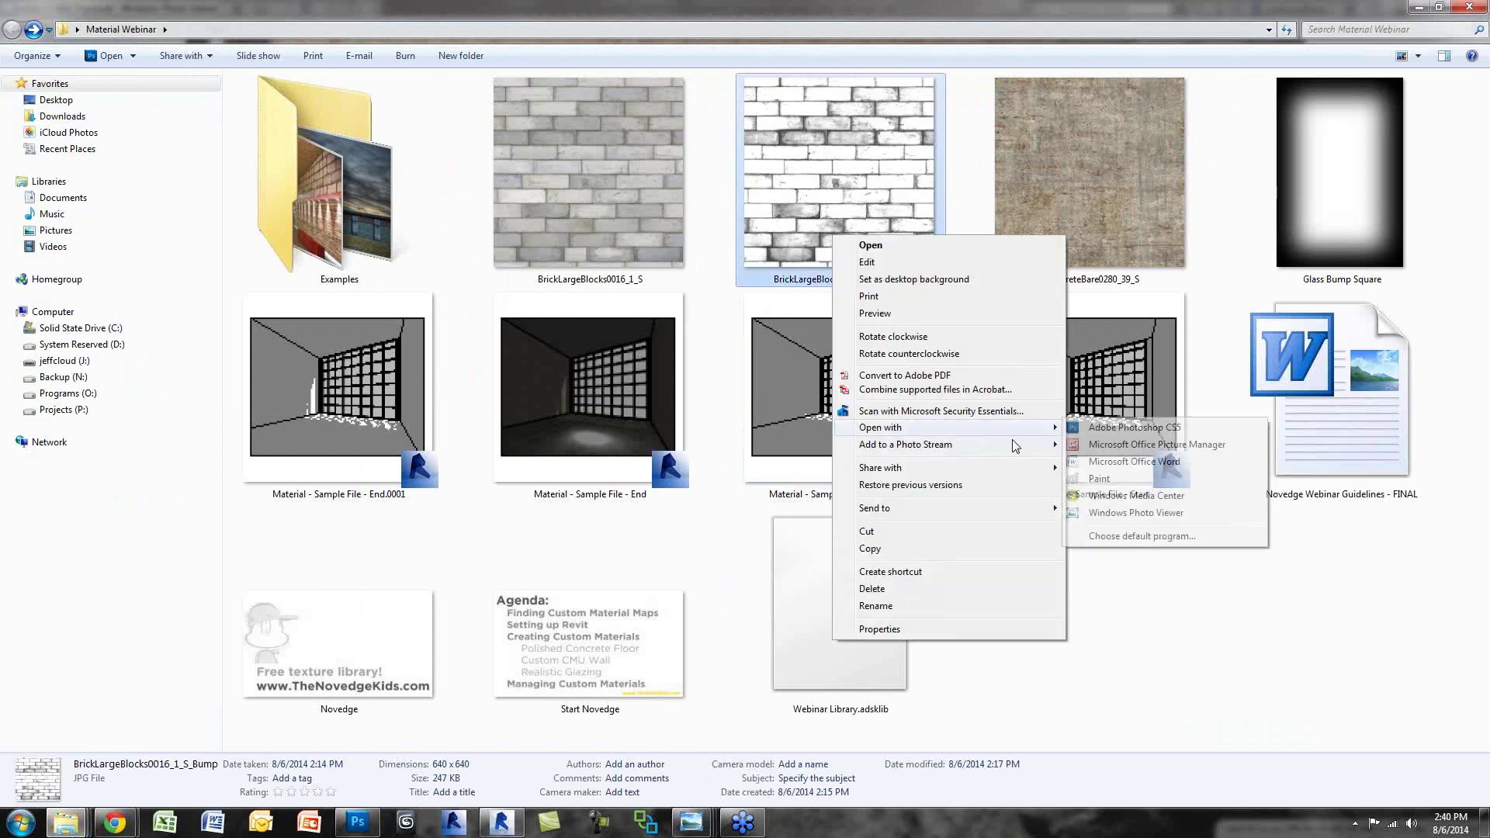
click(1120, 513)
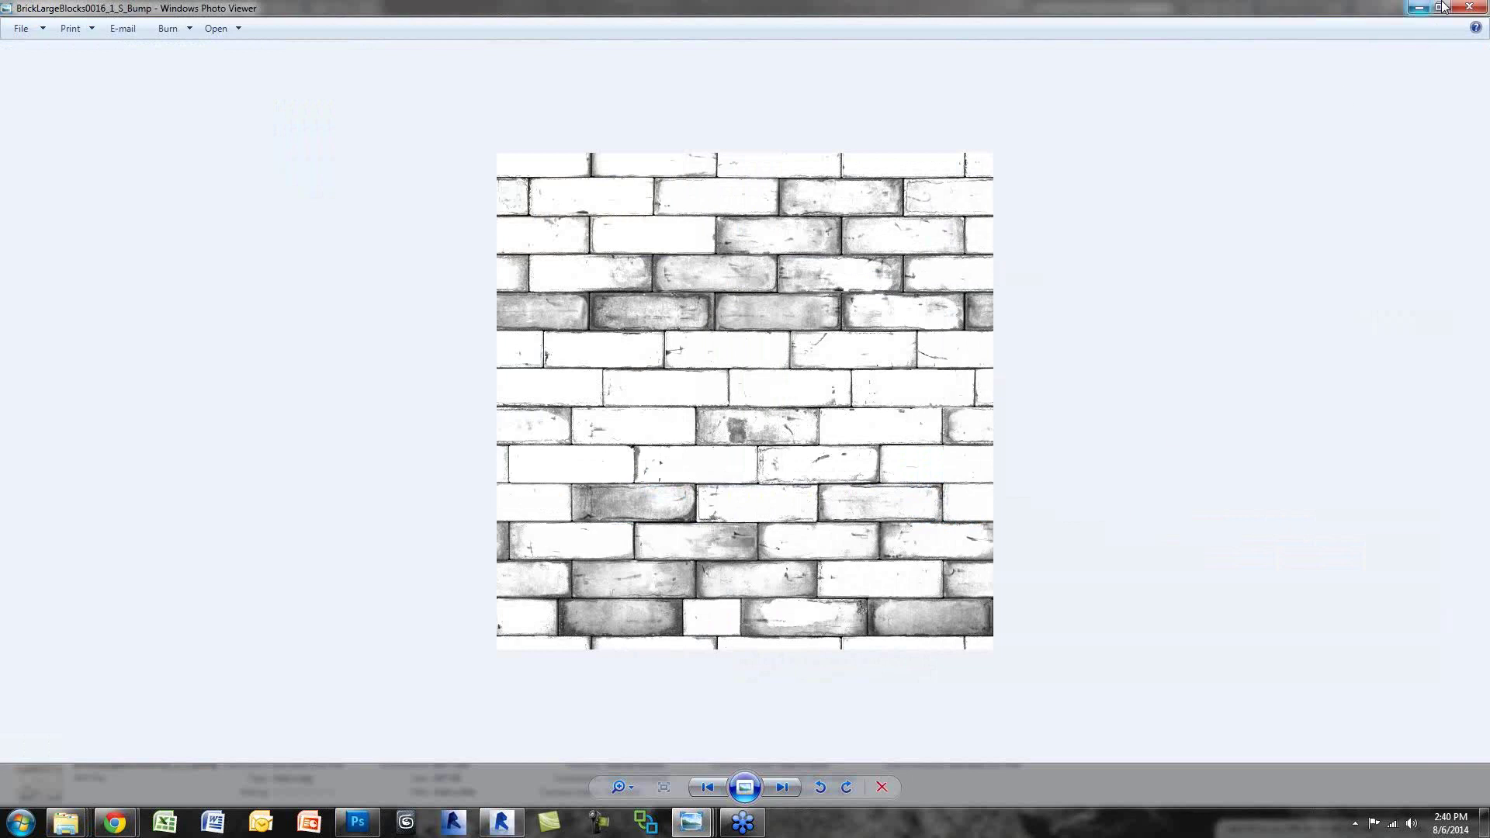
click(1459, 9)
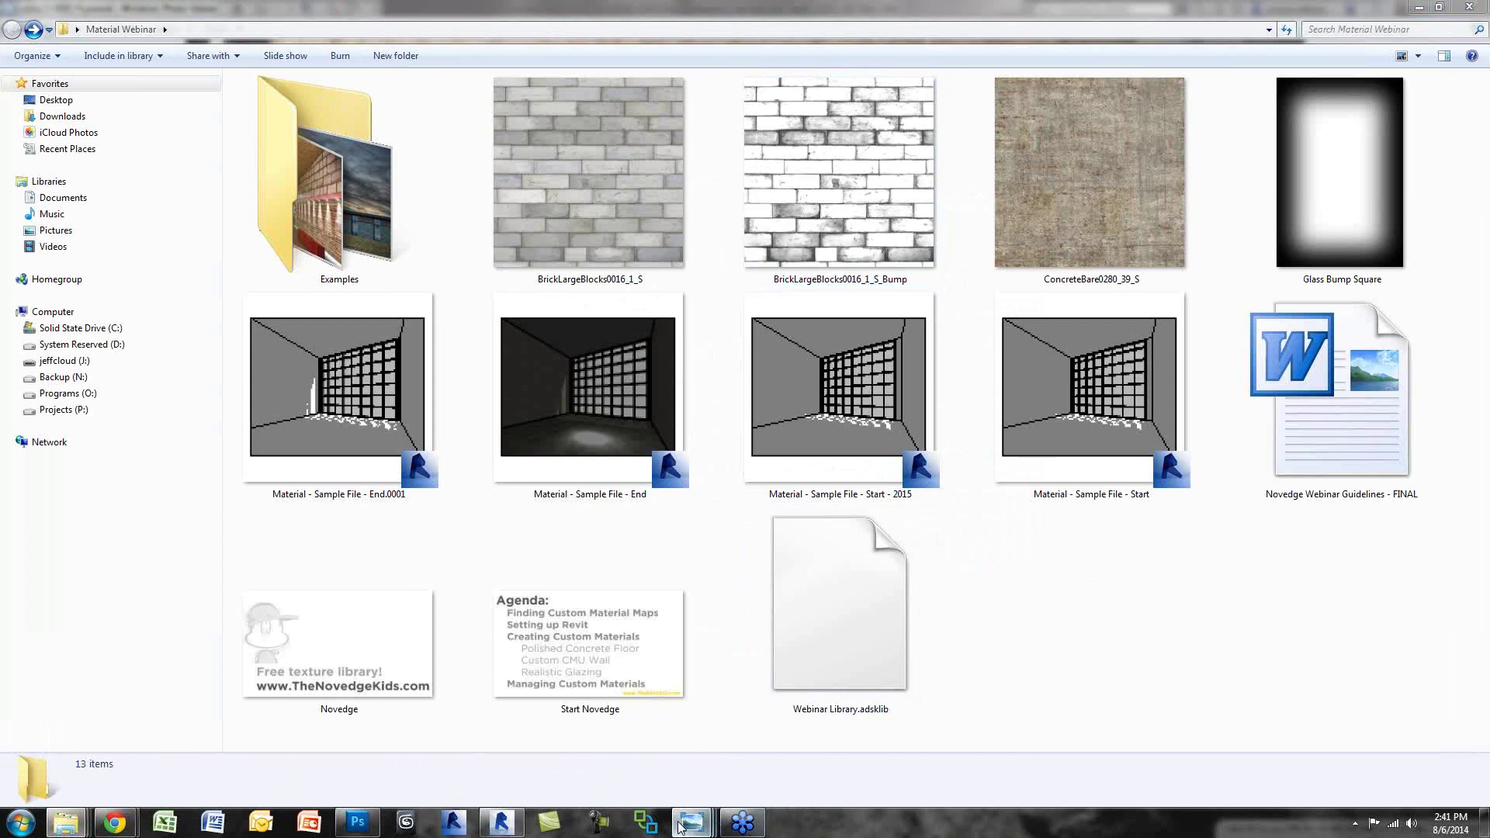
Step: Bring back the Windows Photo Viewer example renderings, examine the Limbe Casino image, and minimize the viewer
mouse_move(678, 826)
click(860, 734)
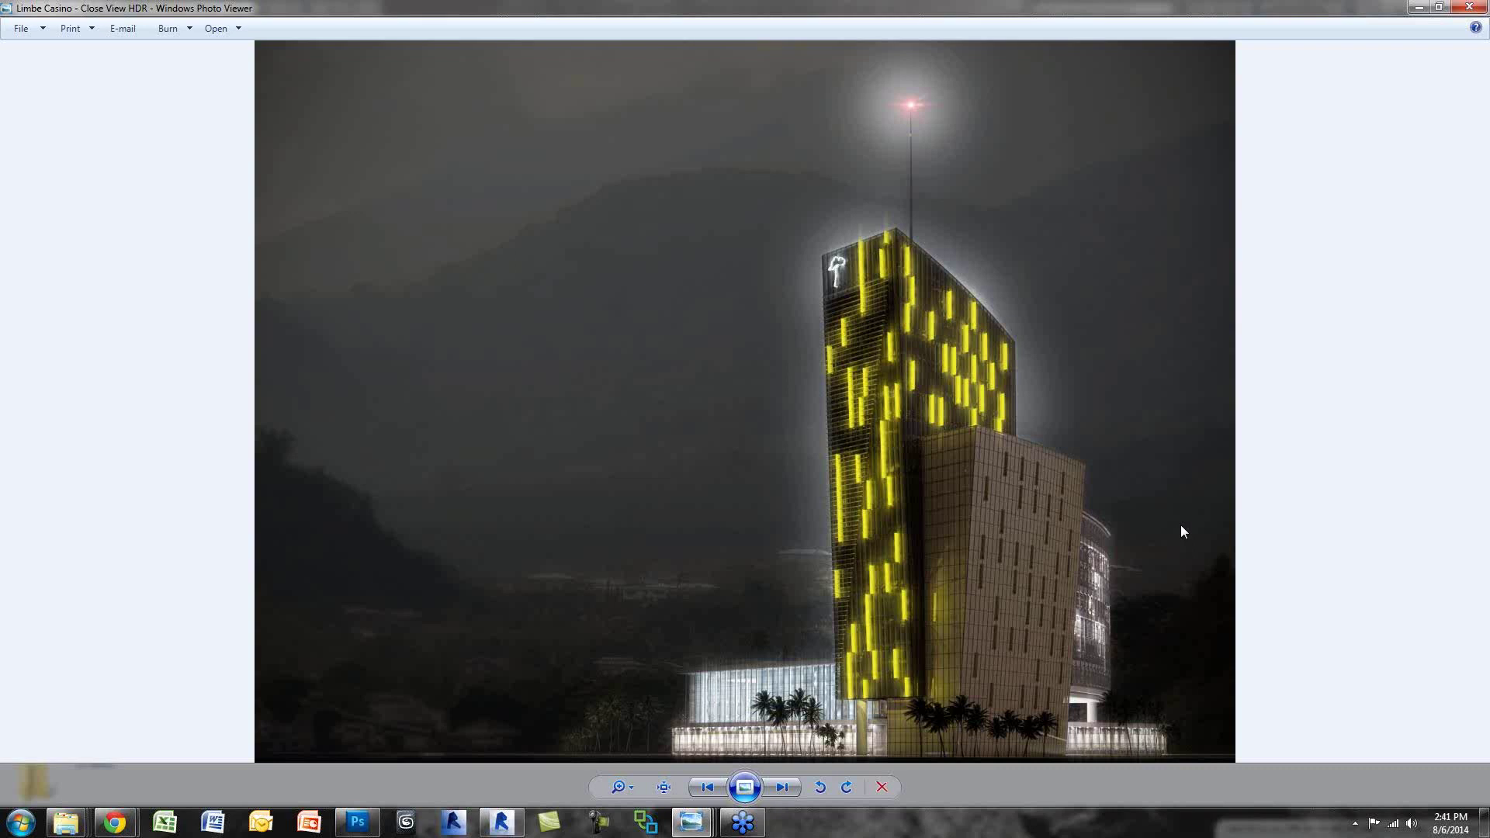
key(Right)
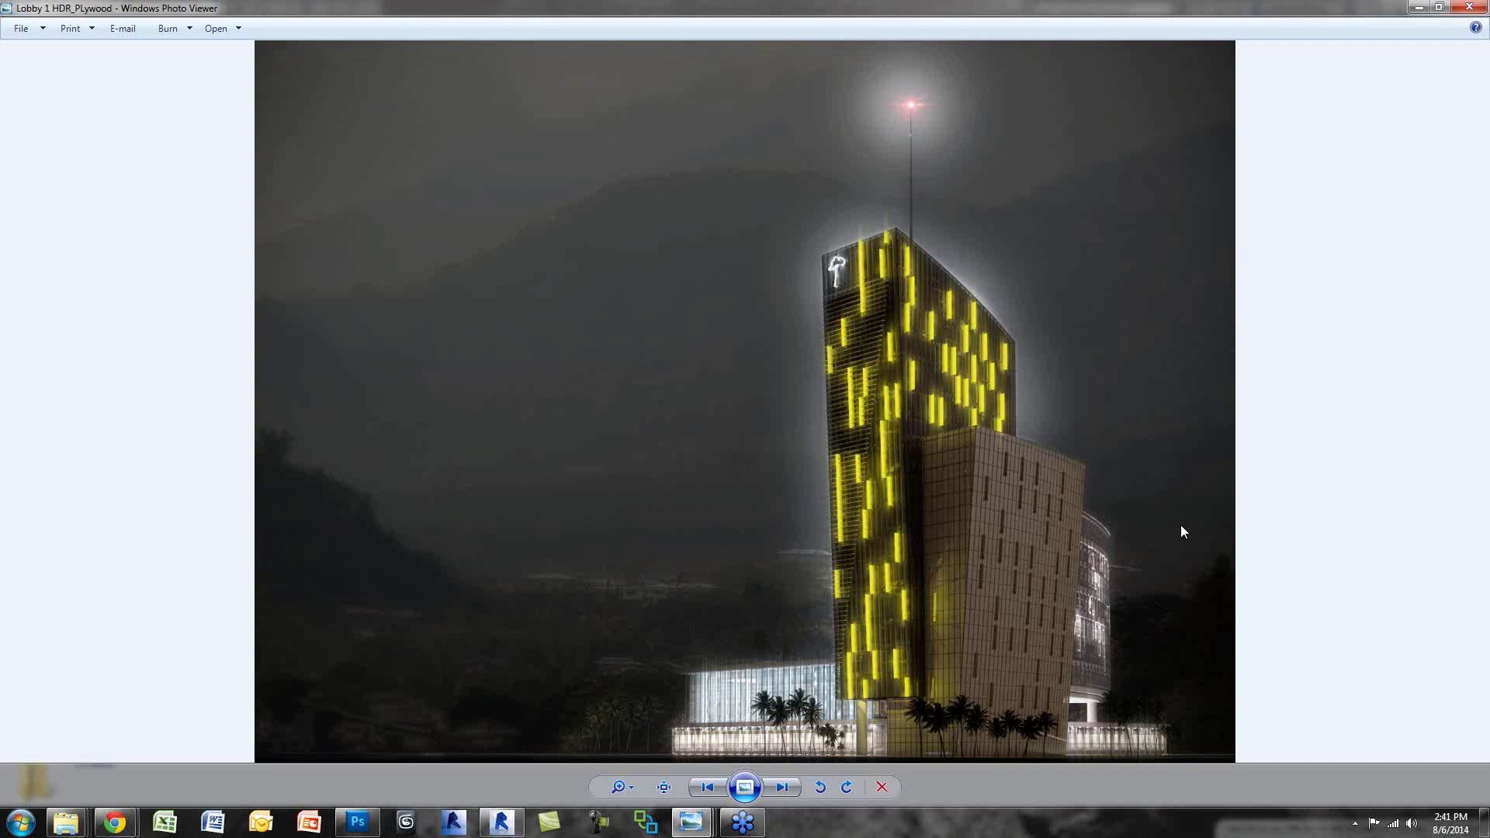
key(Left)
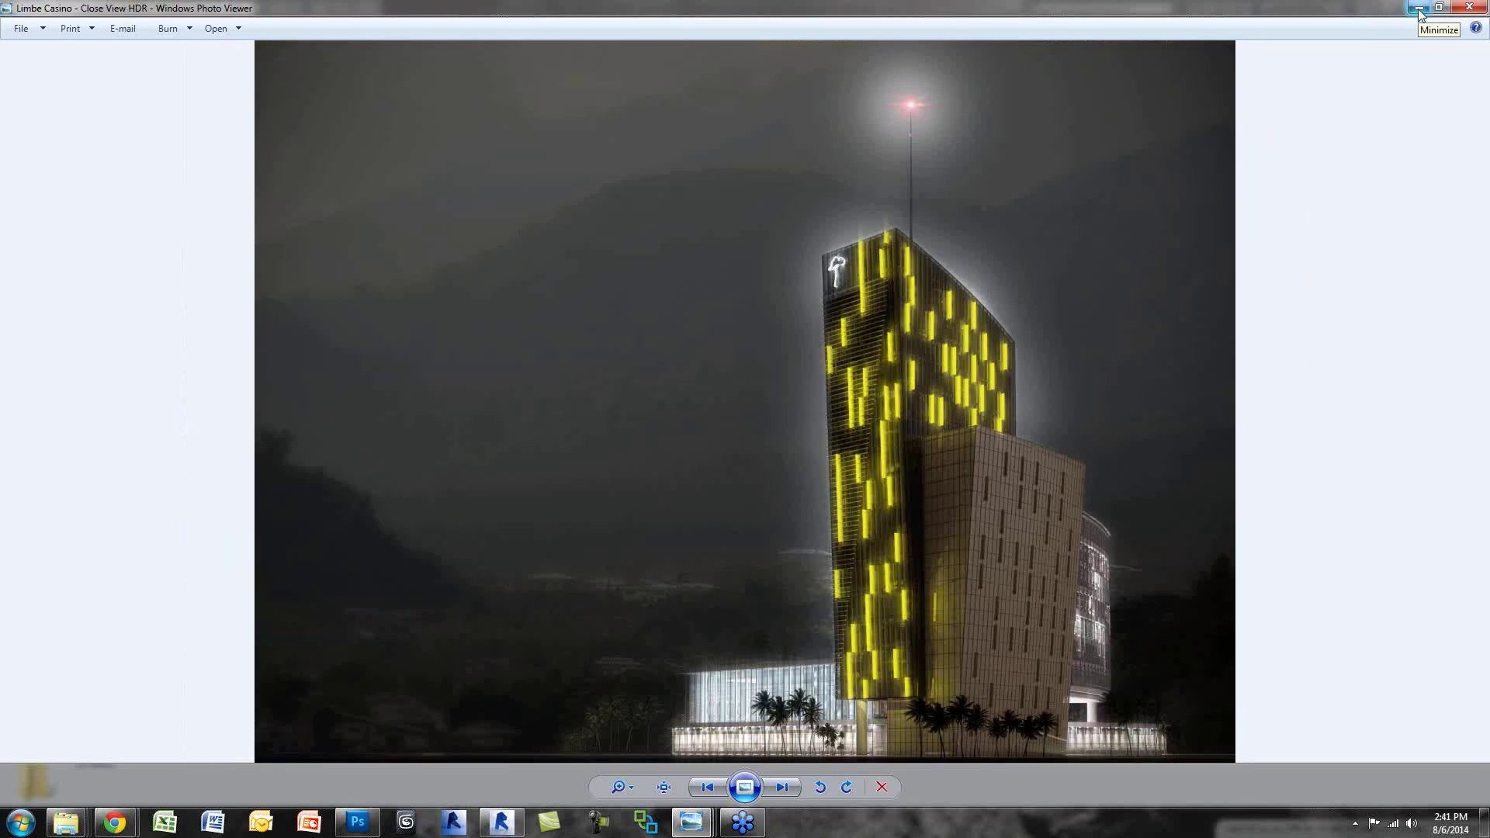
click(1419, 8)
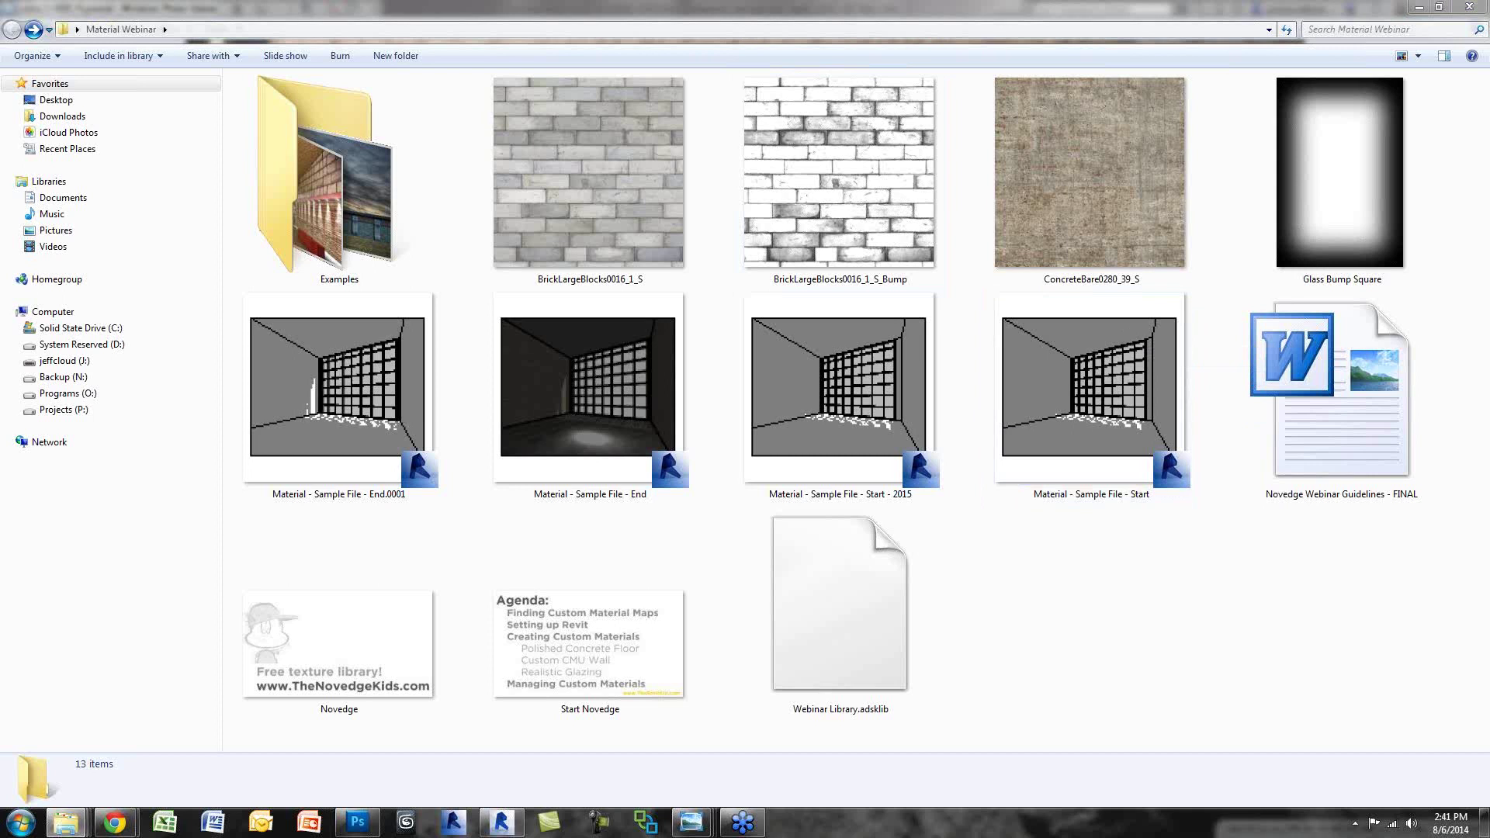
Step: Switch back to Revit and show more of the room in the {3D} view
click(1038, 613)
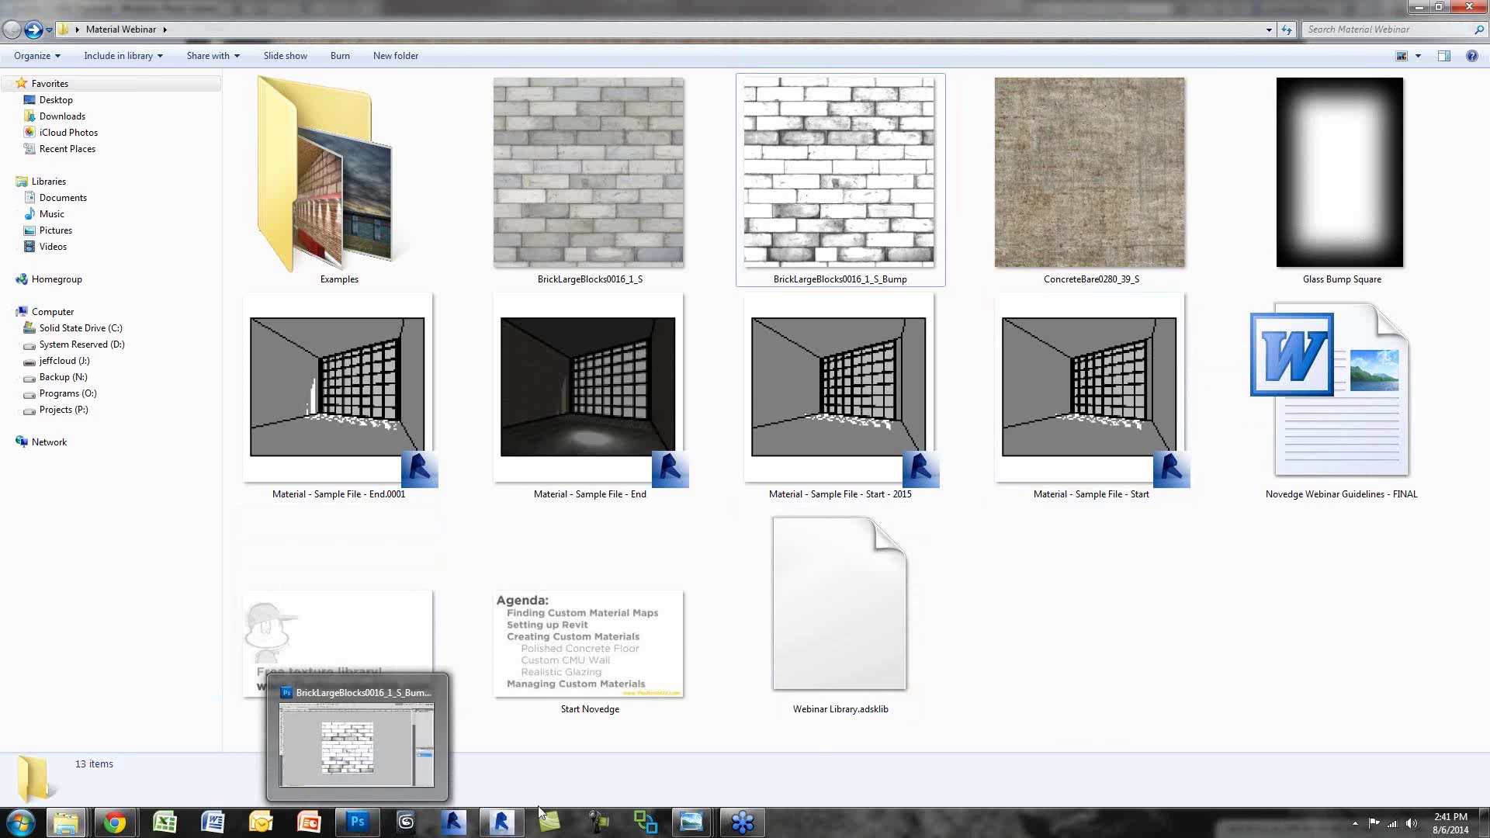
click(503, 824)
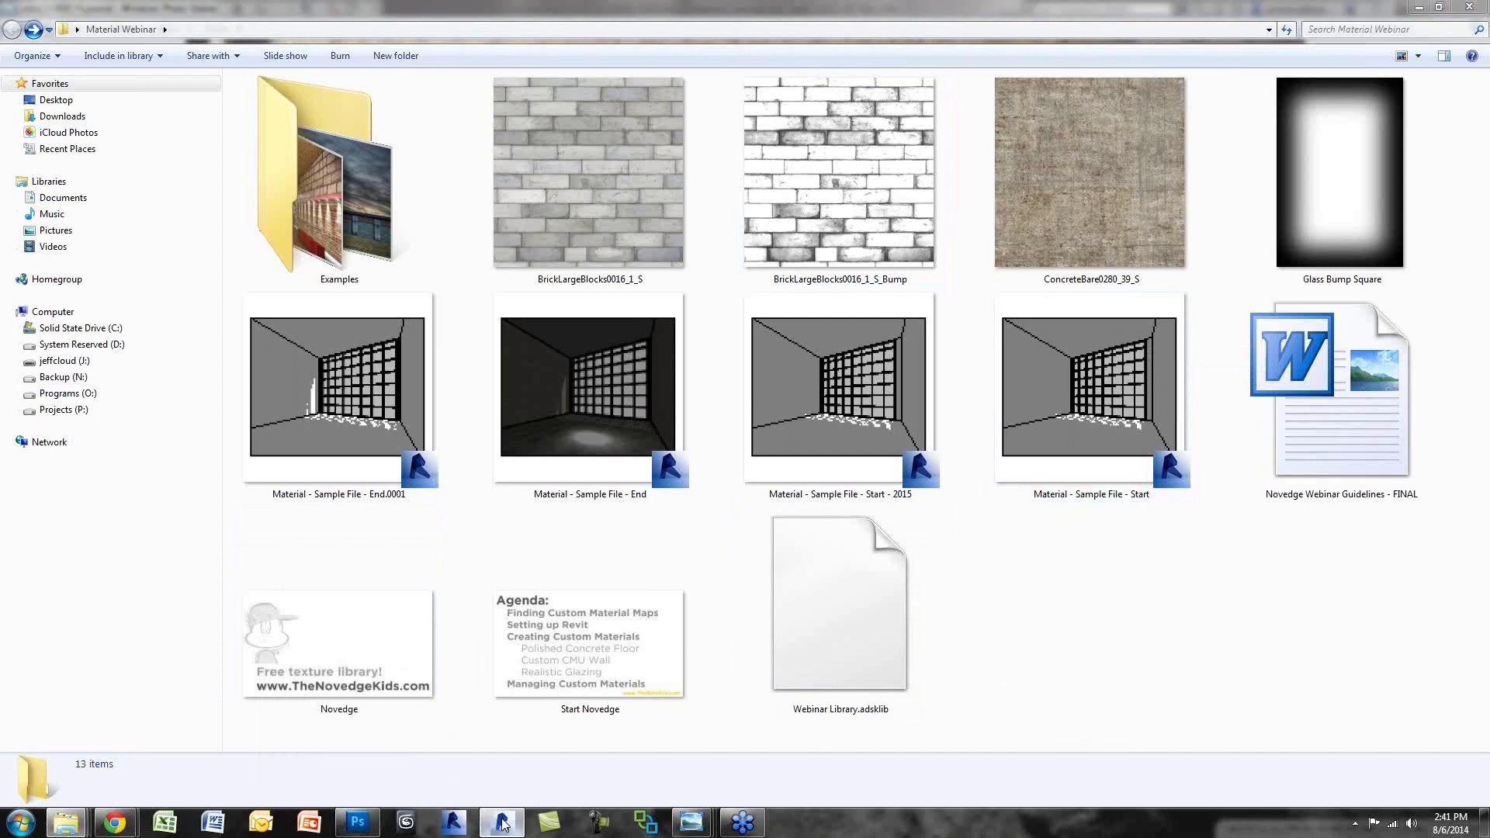
scroll(299, 284, down, 2)
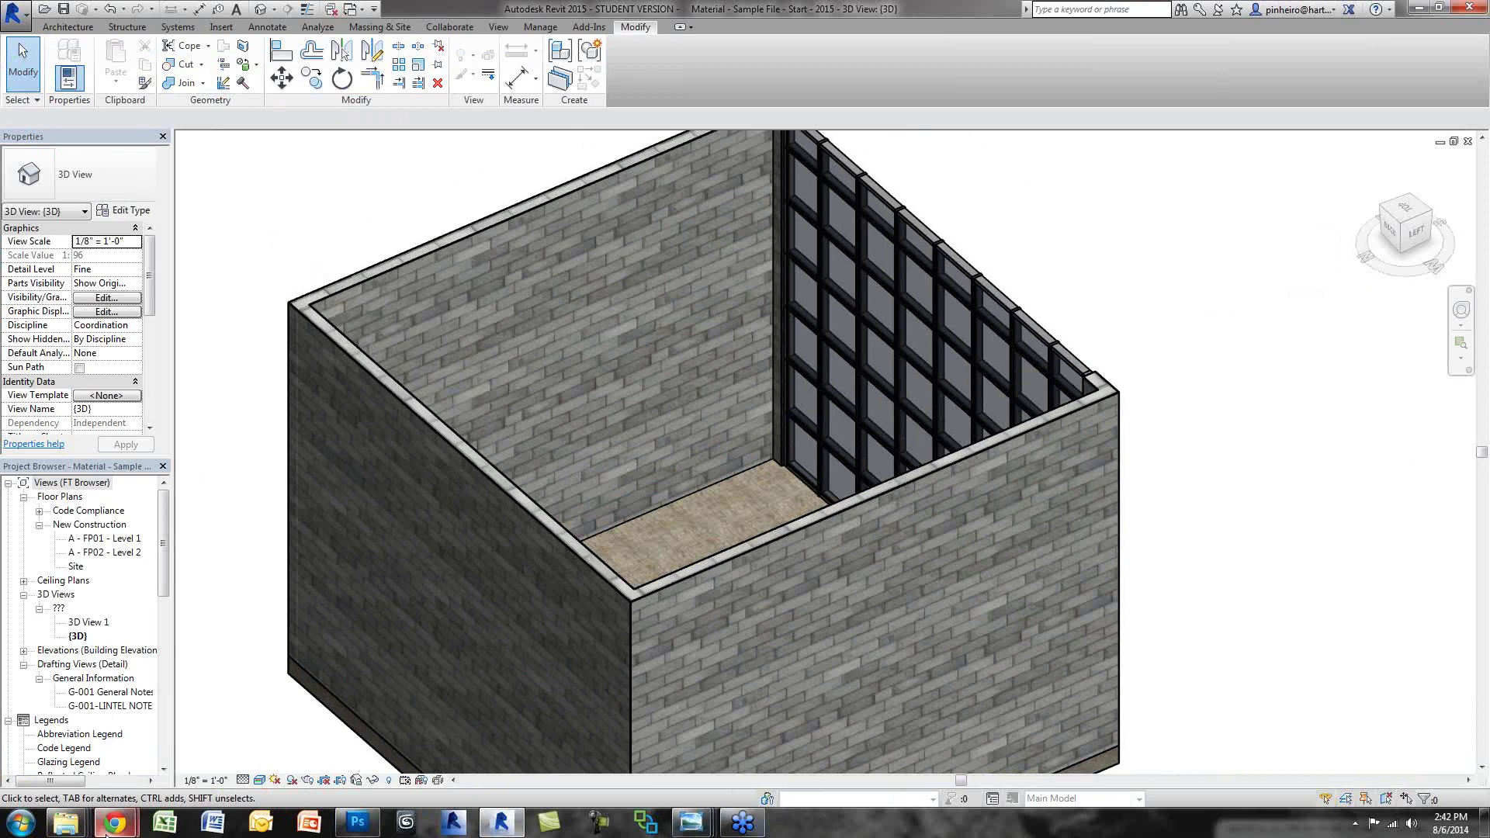
Step: Switch to Chrome and open the blog at therevitkid.blogspot.com
mouse_move(114, 822)
click(77, 765)
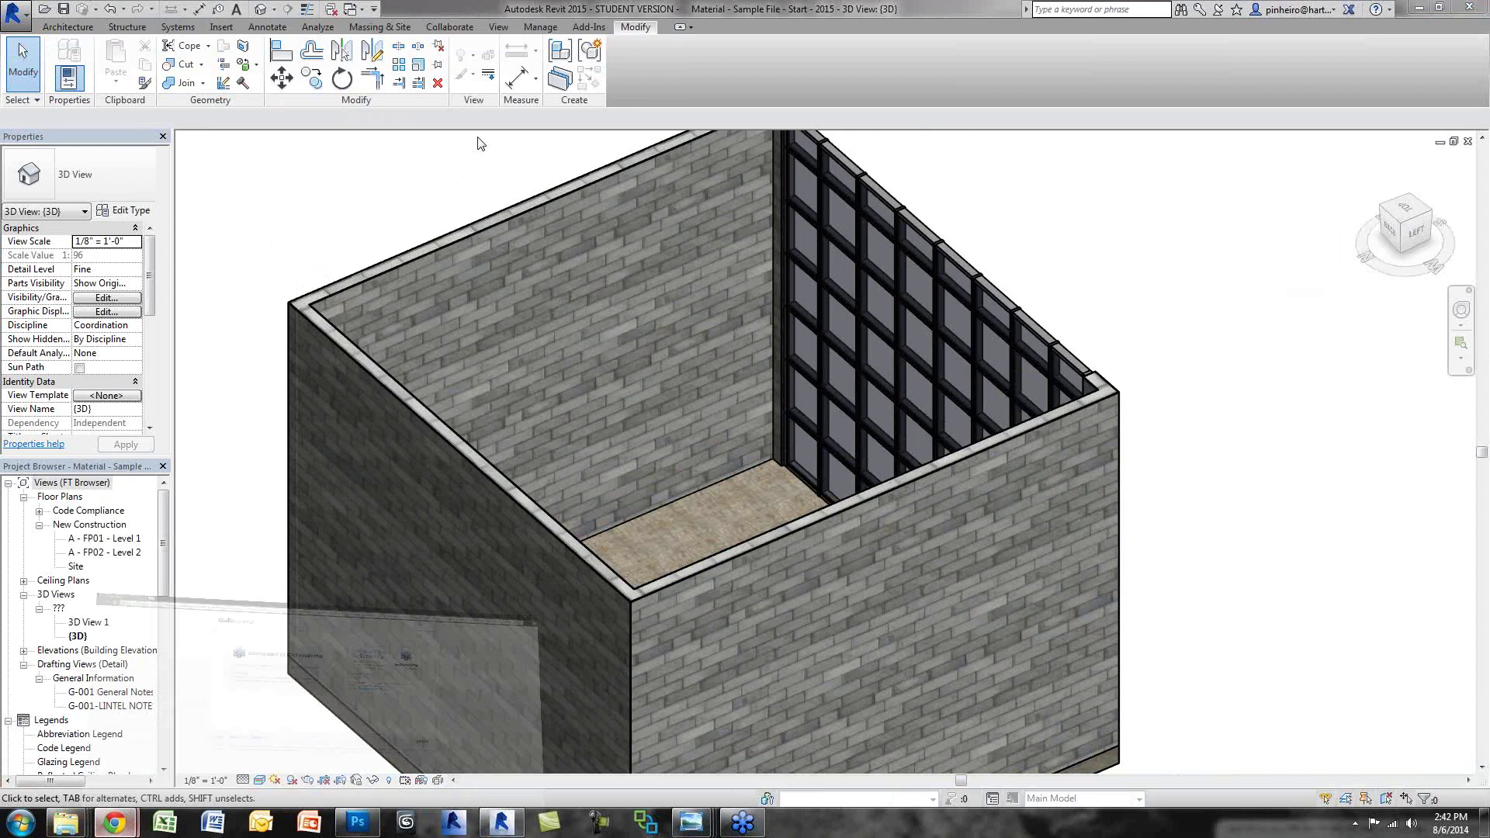
click(259, 33)
text(the)
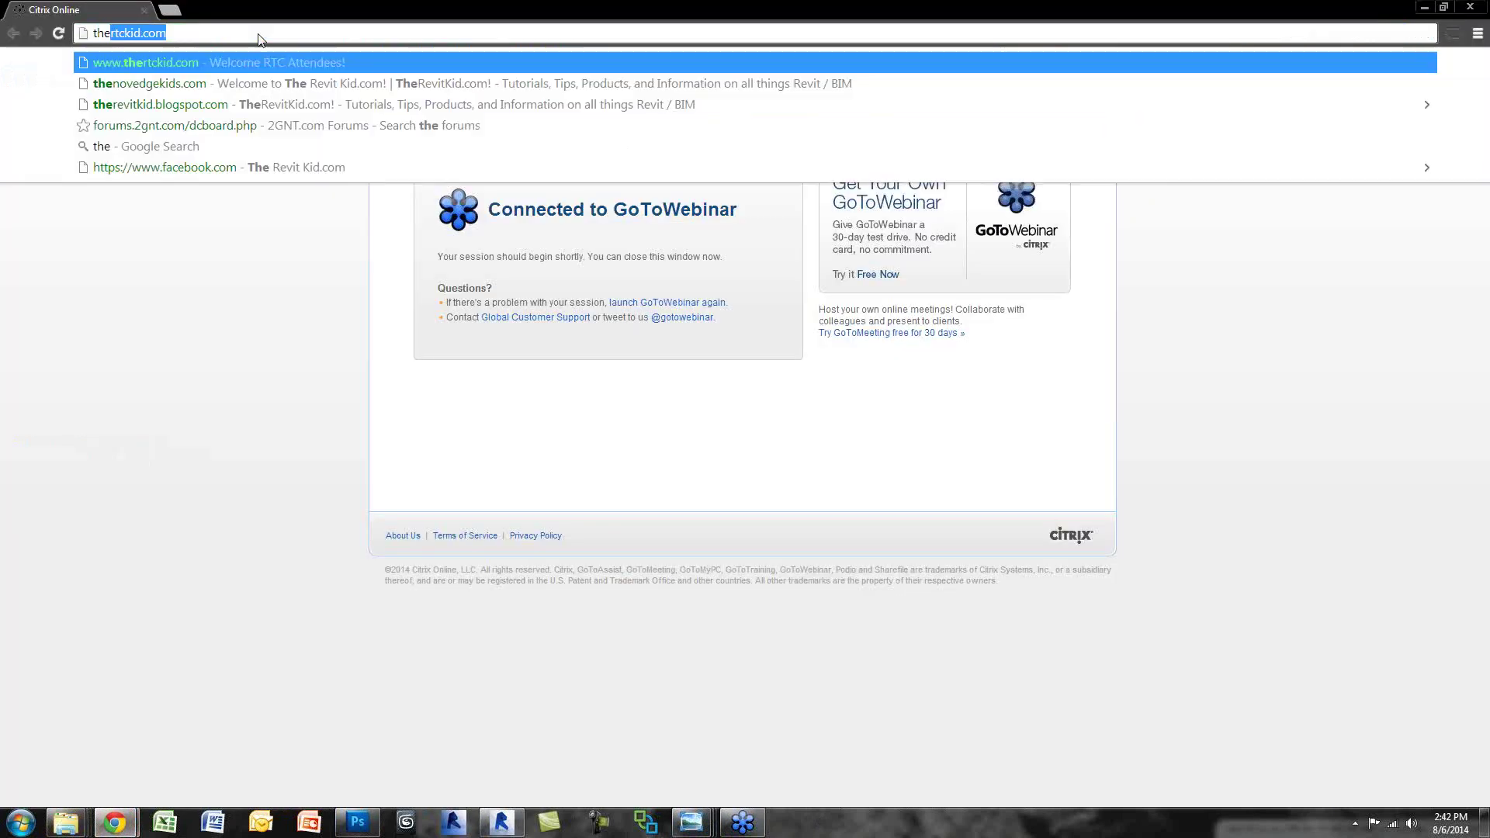
text(revitkid)
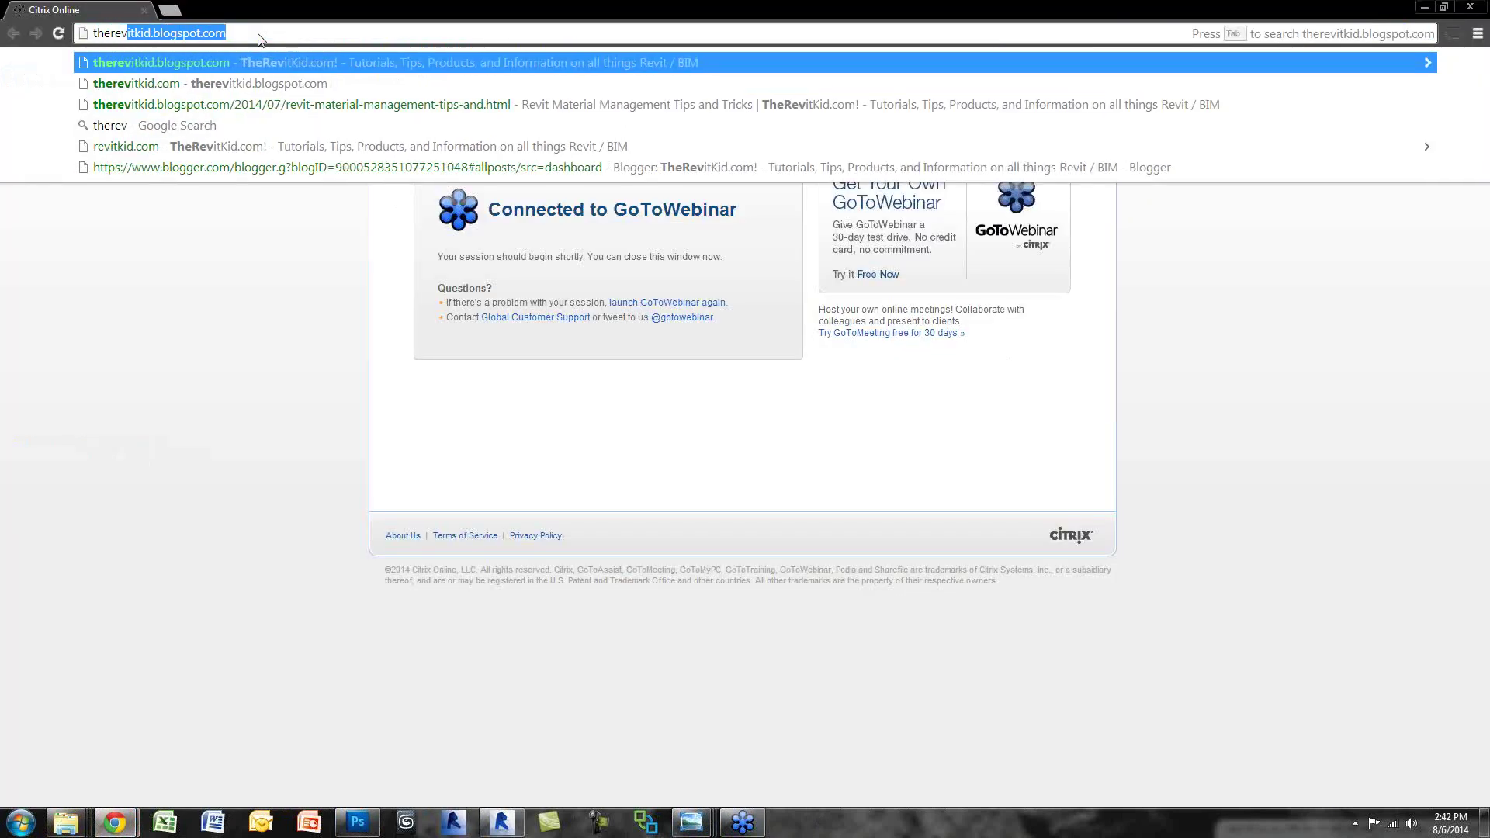
key(Return)
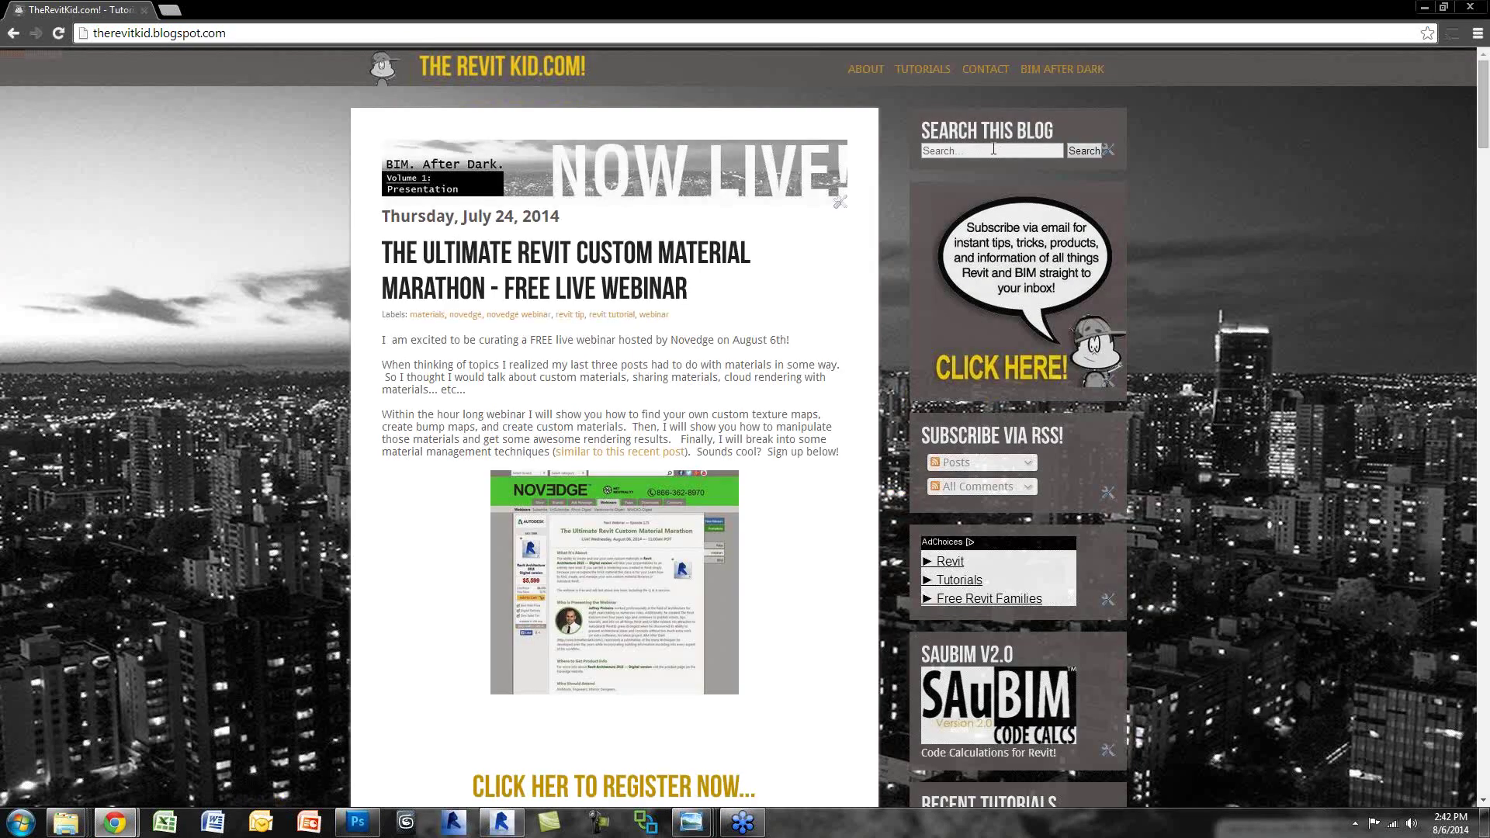
Step: Search the blog for "cloud" and look through the resulting posts on cloud rendering
click(993, 149)
text(cloud)
key(Return)
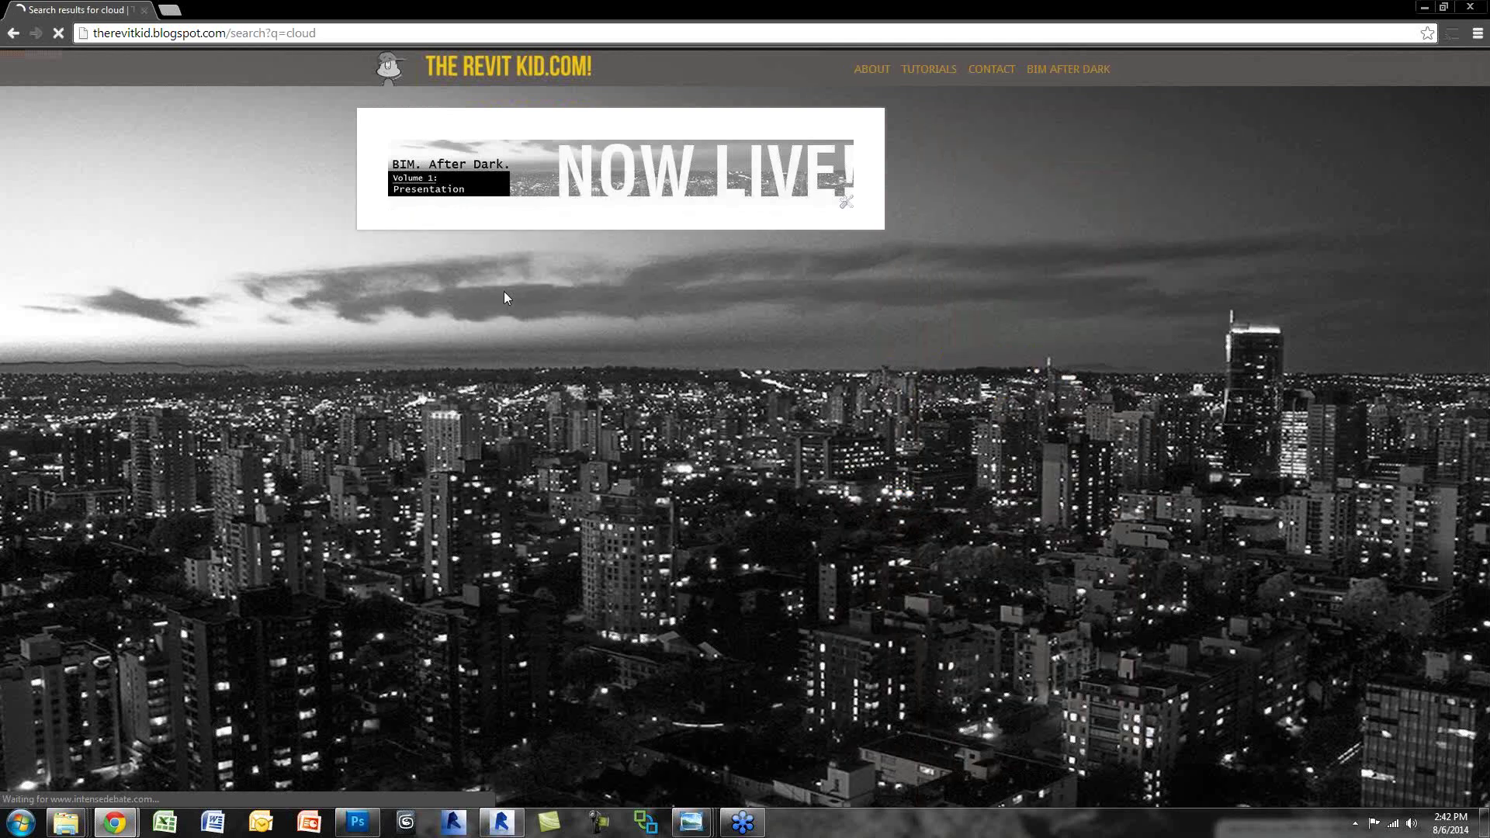
scroll(604, 485, down, 10)
scroll(621, 497, down, 15)
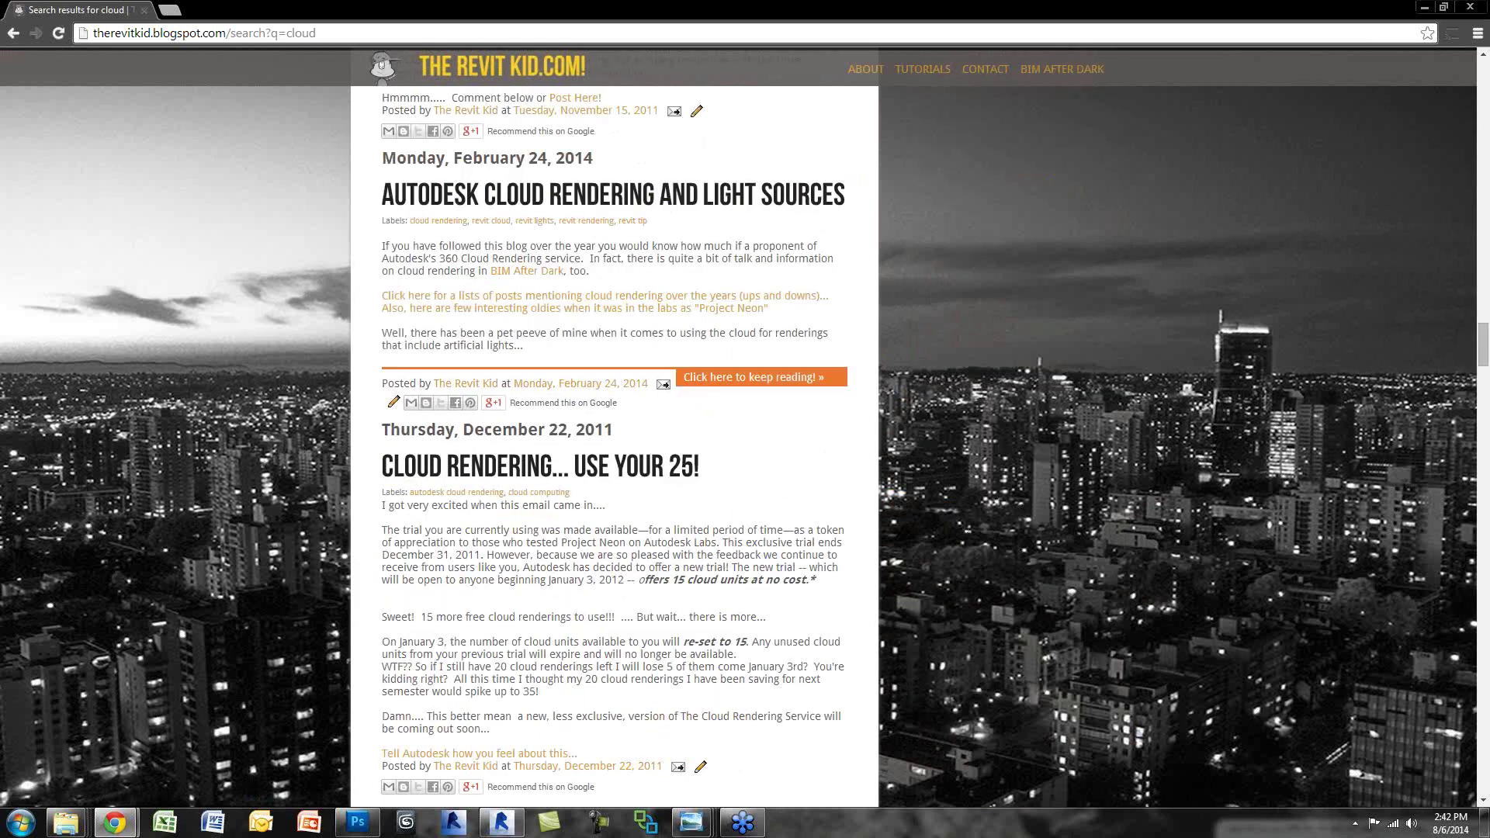
scroll(1477, 128, up, 15)
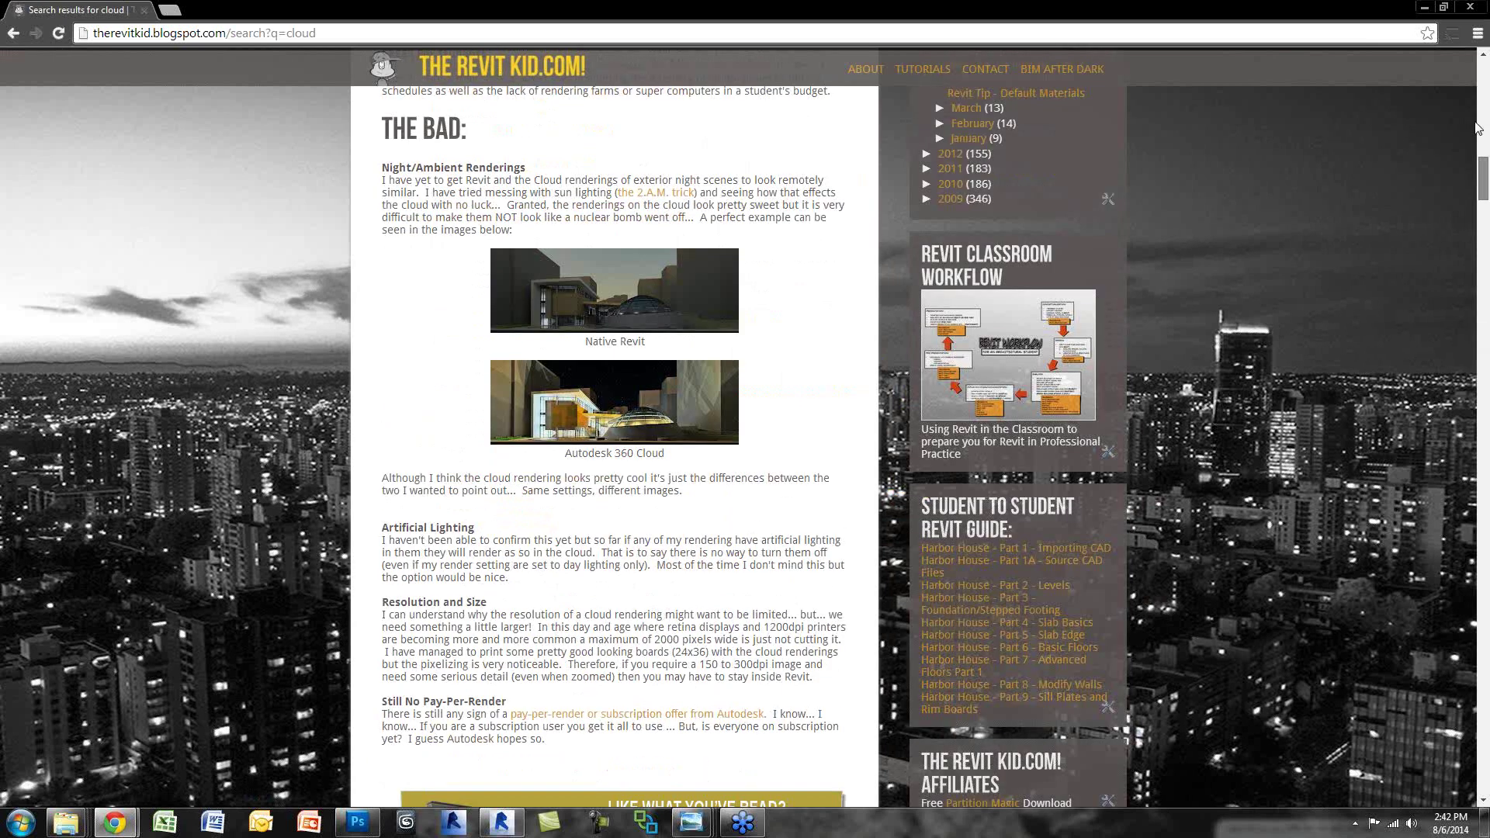
scroll(1477, 128, up, 10)
Step: Return to the blog's home page and open the July 14, 2014 post "Another Cloud Rendering Issue"
key(alt+Left)
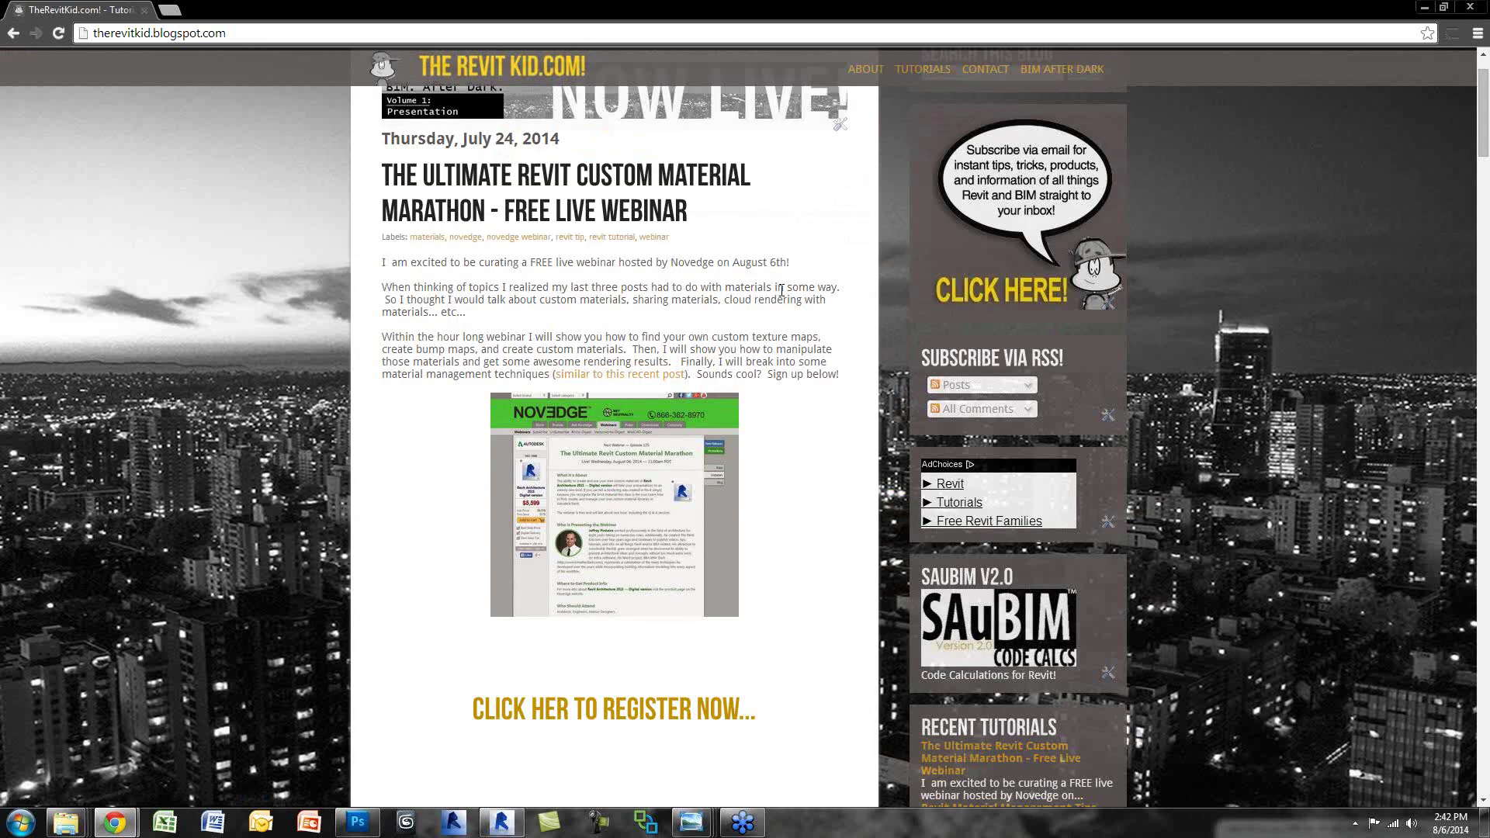
scroll(781, 291, down, 20)
scroll(782, 295, up, 5)
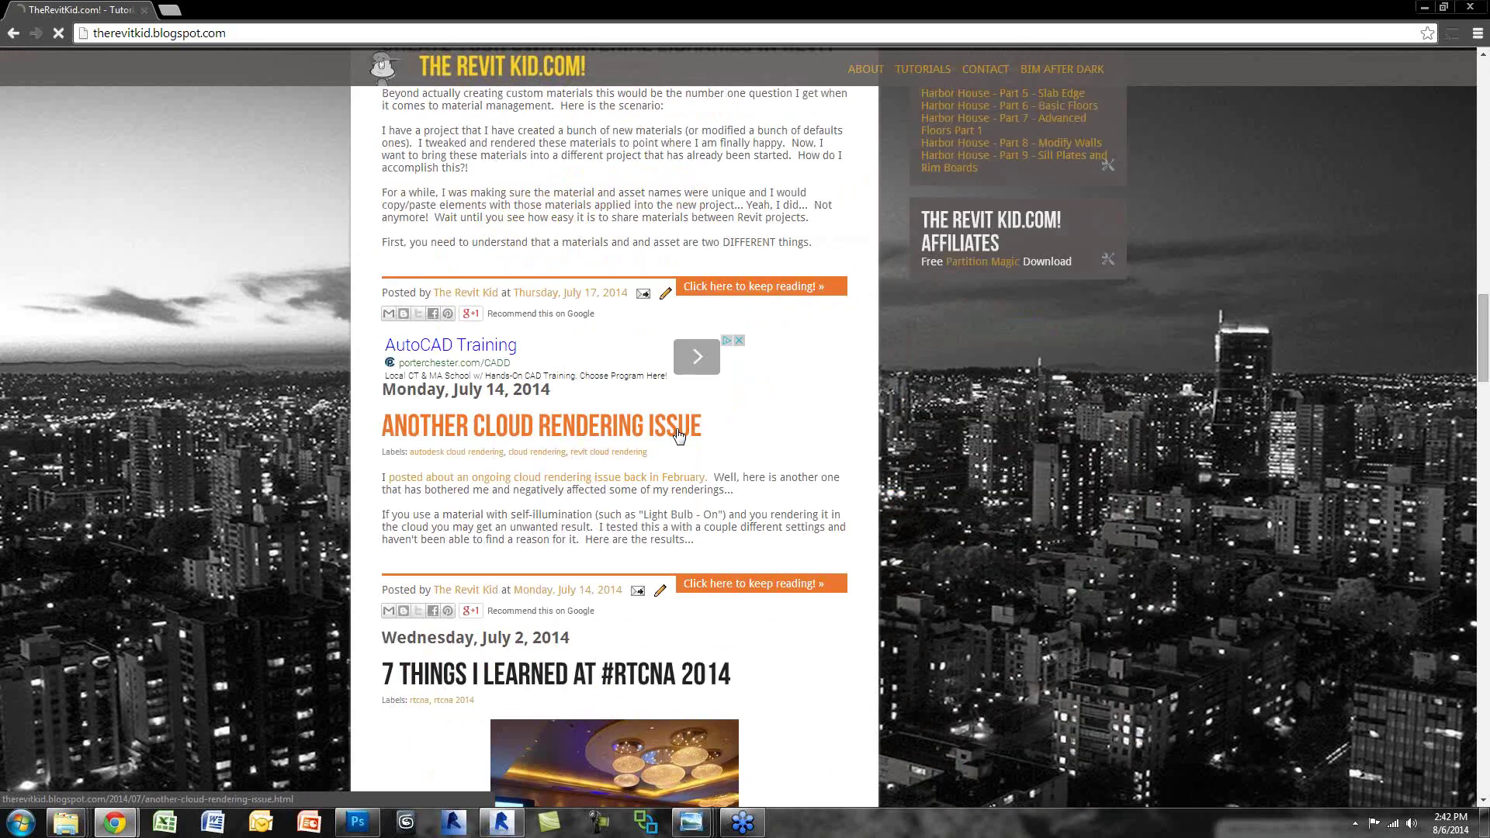
click(682, 421)
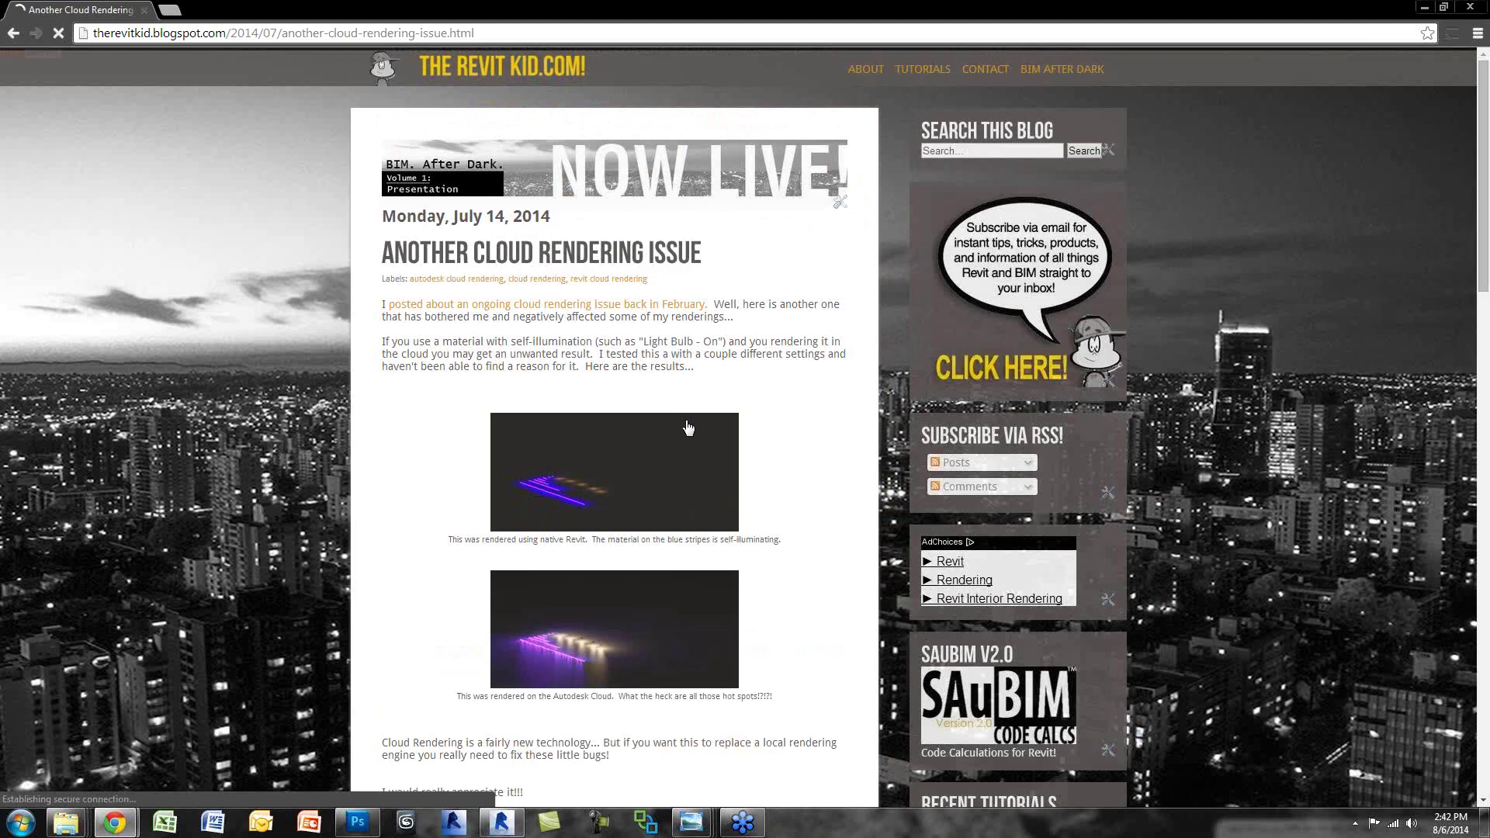
Step: Enlarge the native Revit rendering and the cloud rendering in the post to compare them, and close the image viewer
scroll(687, 427, down, 1)
scroll(687, 428, down, 2)
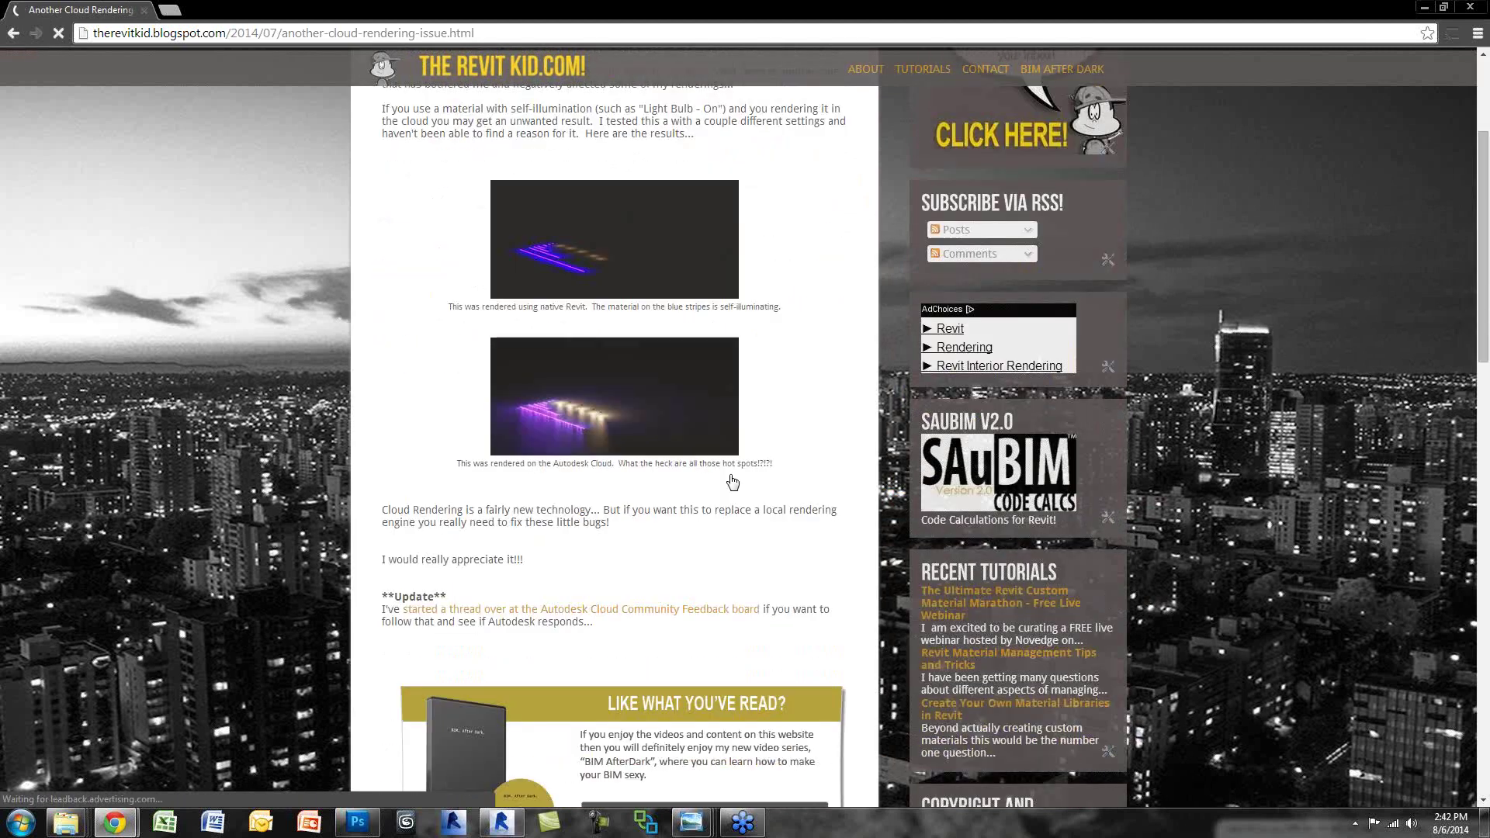
scroll(623, 330, up, 1)
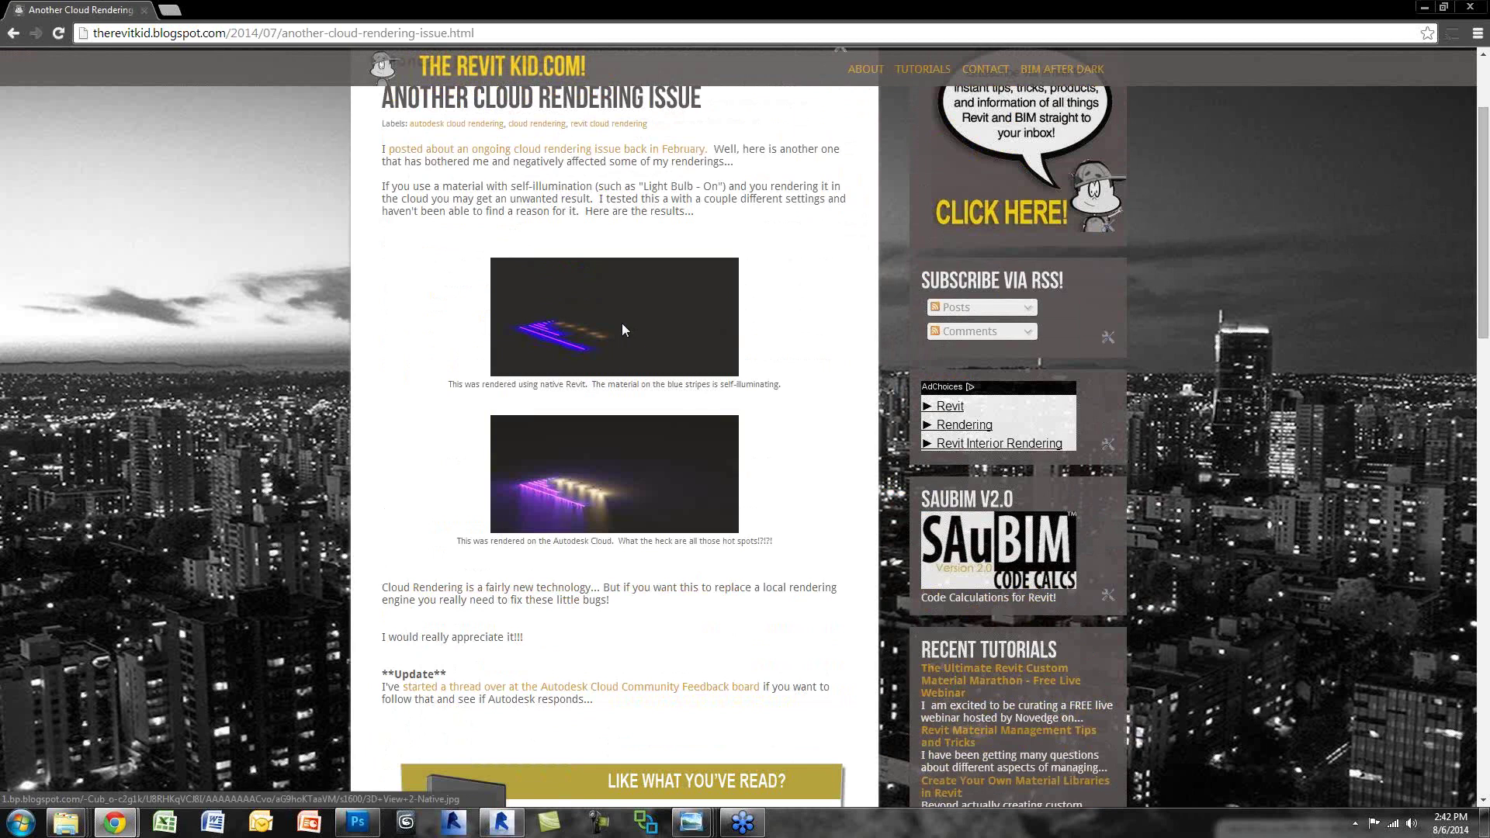
click(622, 326)
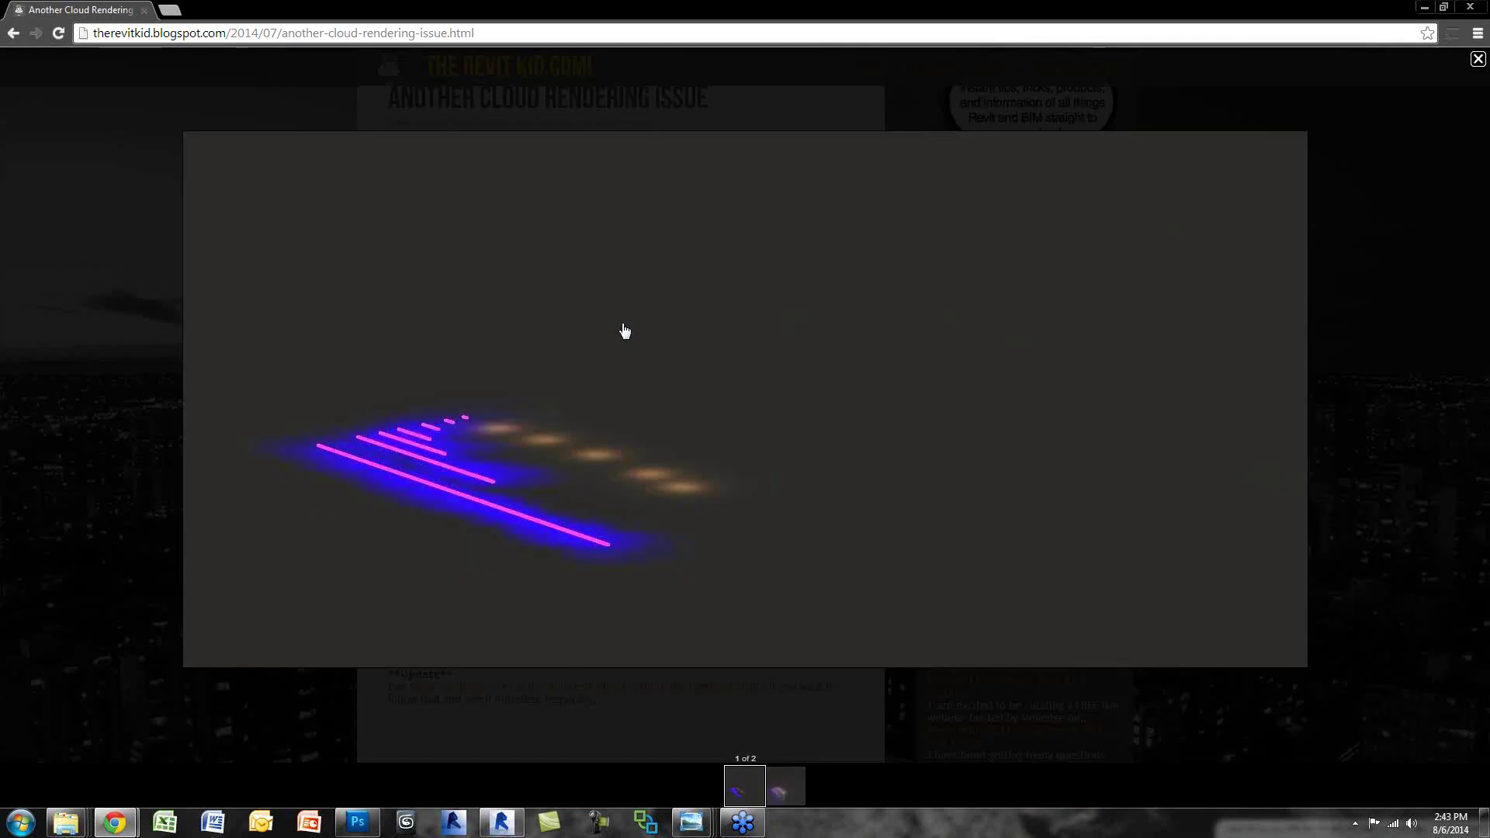
click(1249, 426)
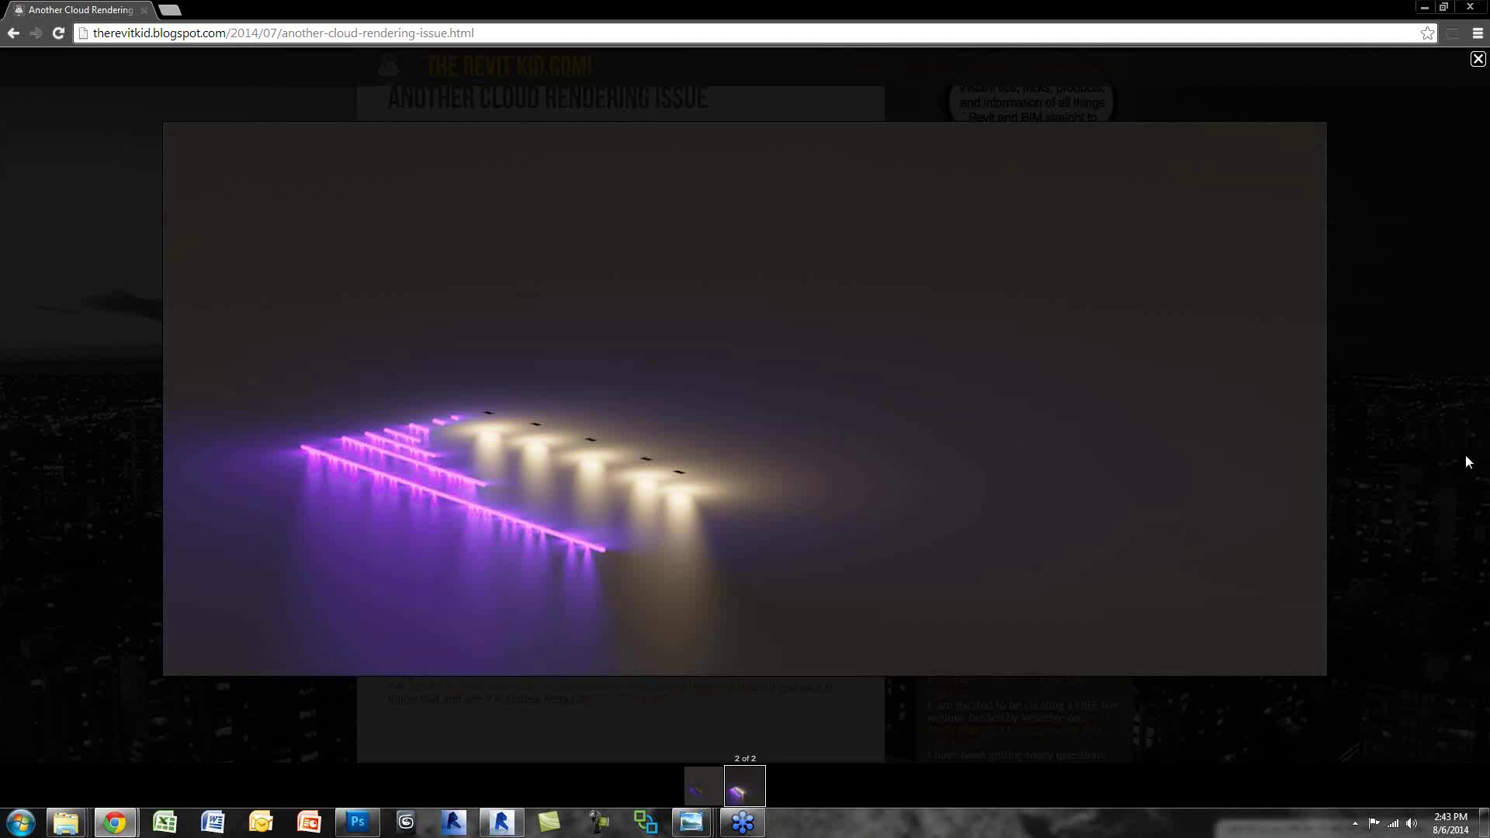
click(1373, 510)
Step: Open the linked February post "Autodesk Cloud Rendering and Light Sources" in a new tab
scroll(566, 616, down, 2)
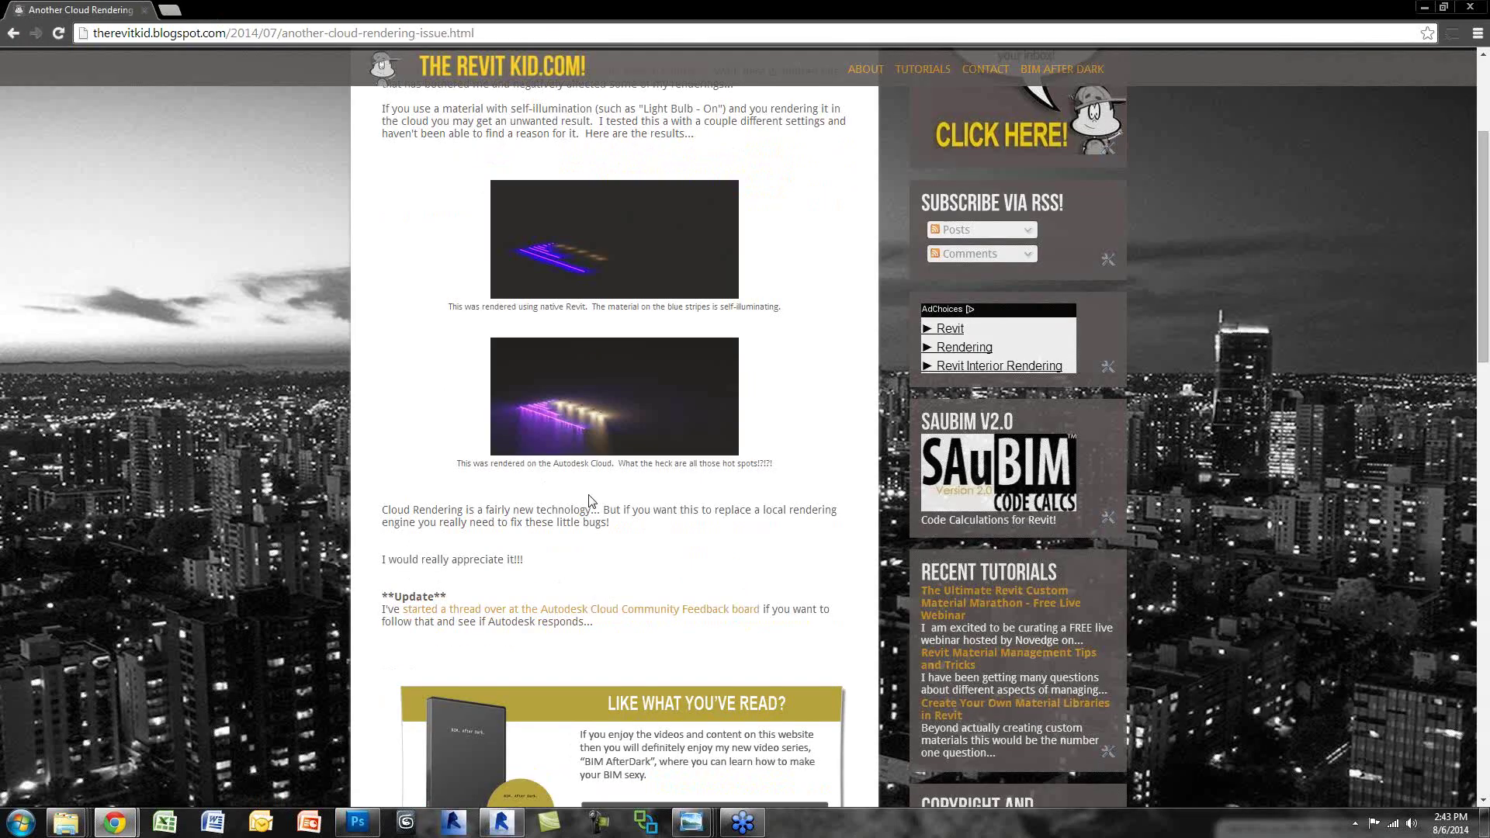
scroll(589, 500, down, 3)
scroll(613, 512, up, 5)
click(574, 259)
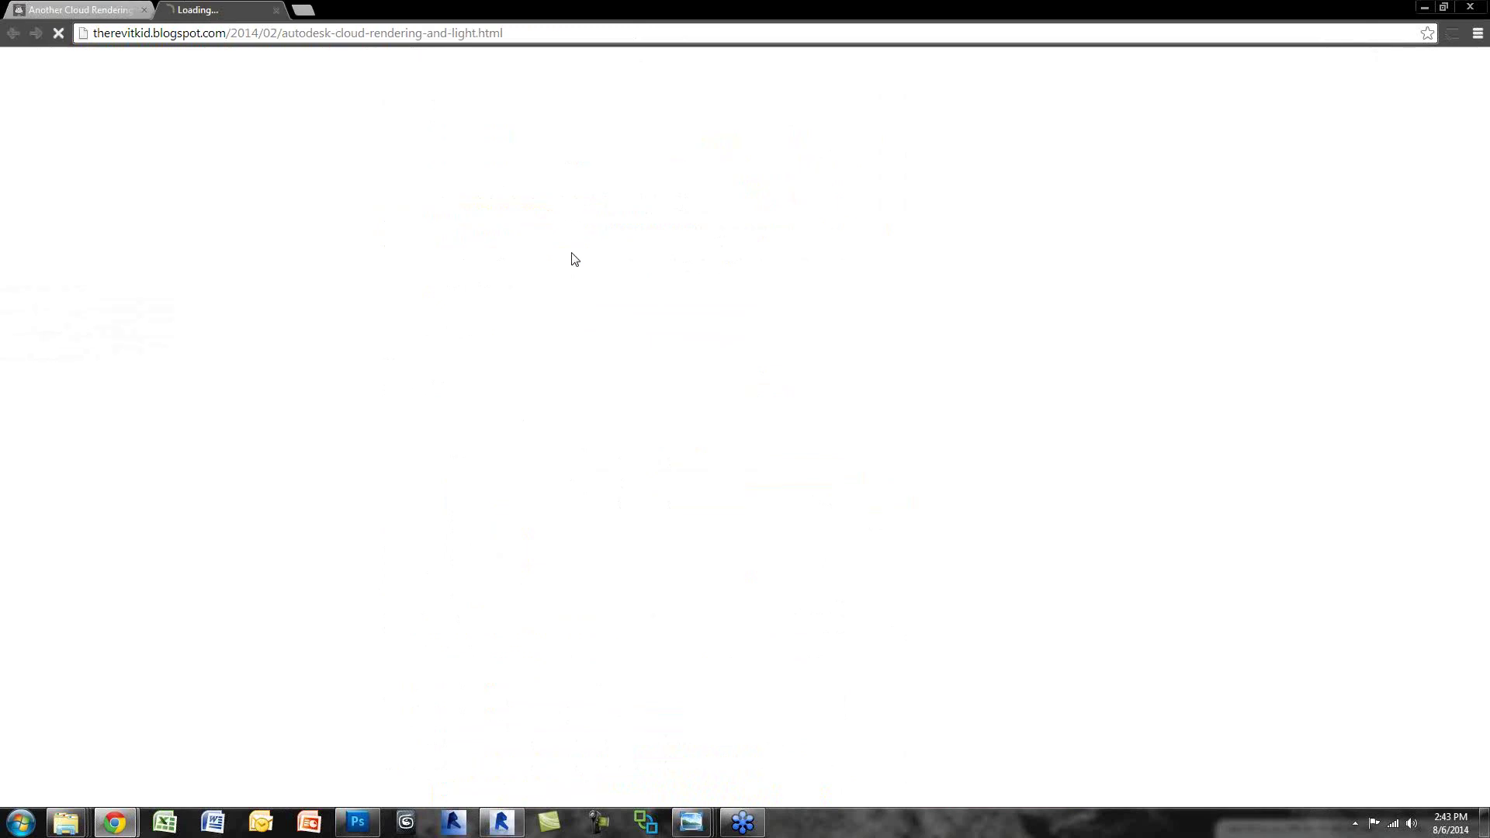
Step: Enlarge the post's native Revit and Autodesk 360 renderings one after the other to compare their light sources
scroll(665, 503, down, 1)
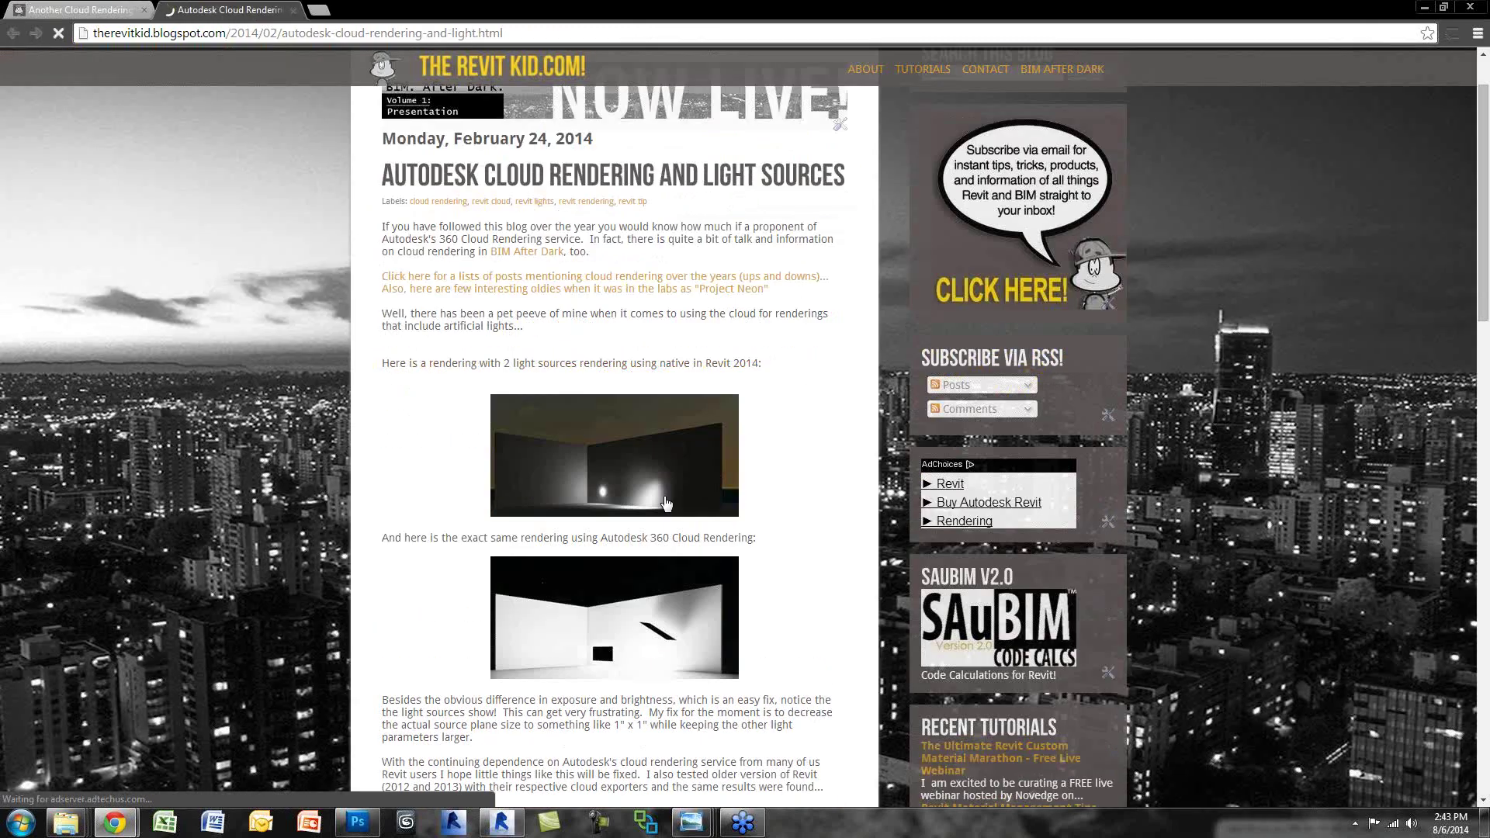
click(666, 503)
scroll(698, 466, down, 2)
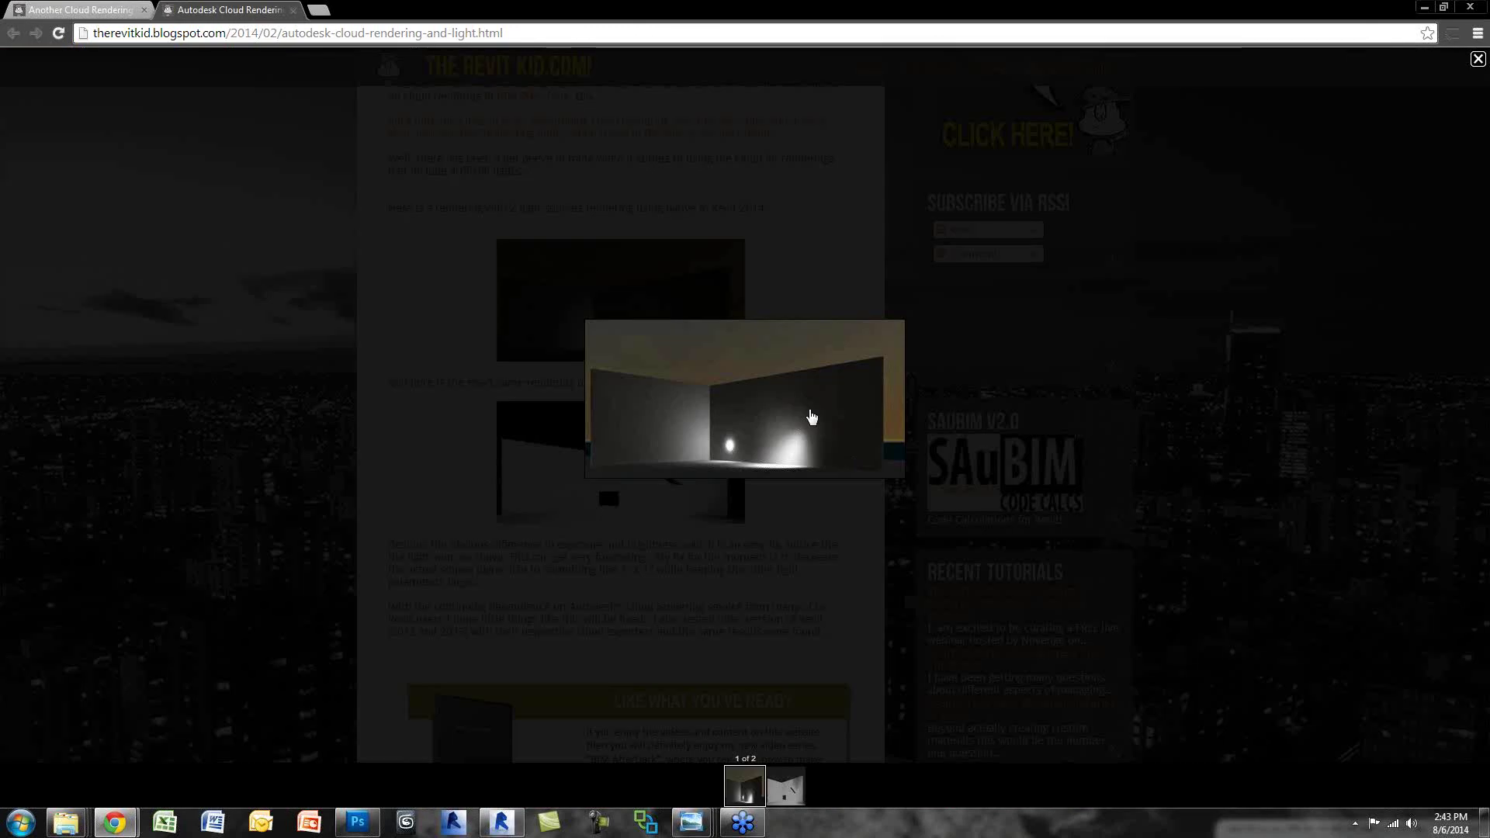
click(1035, 418)
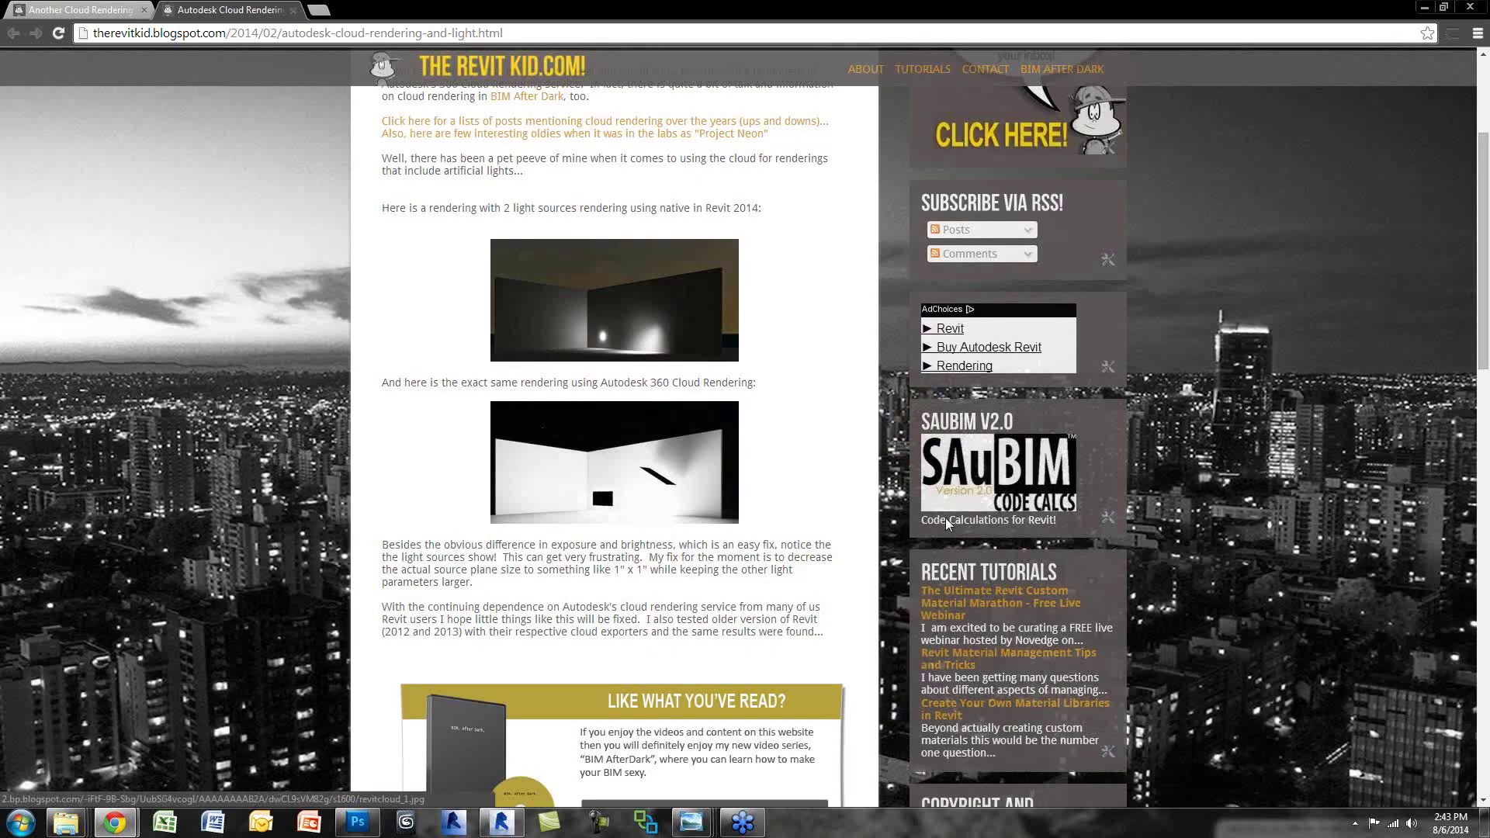
click(621, 461)
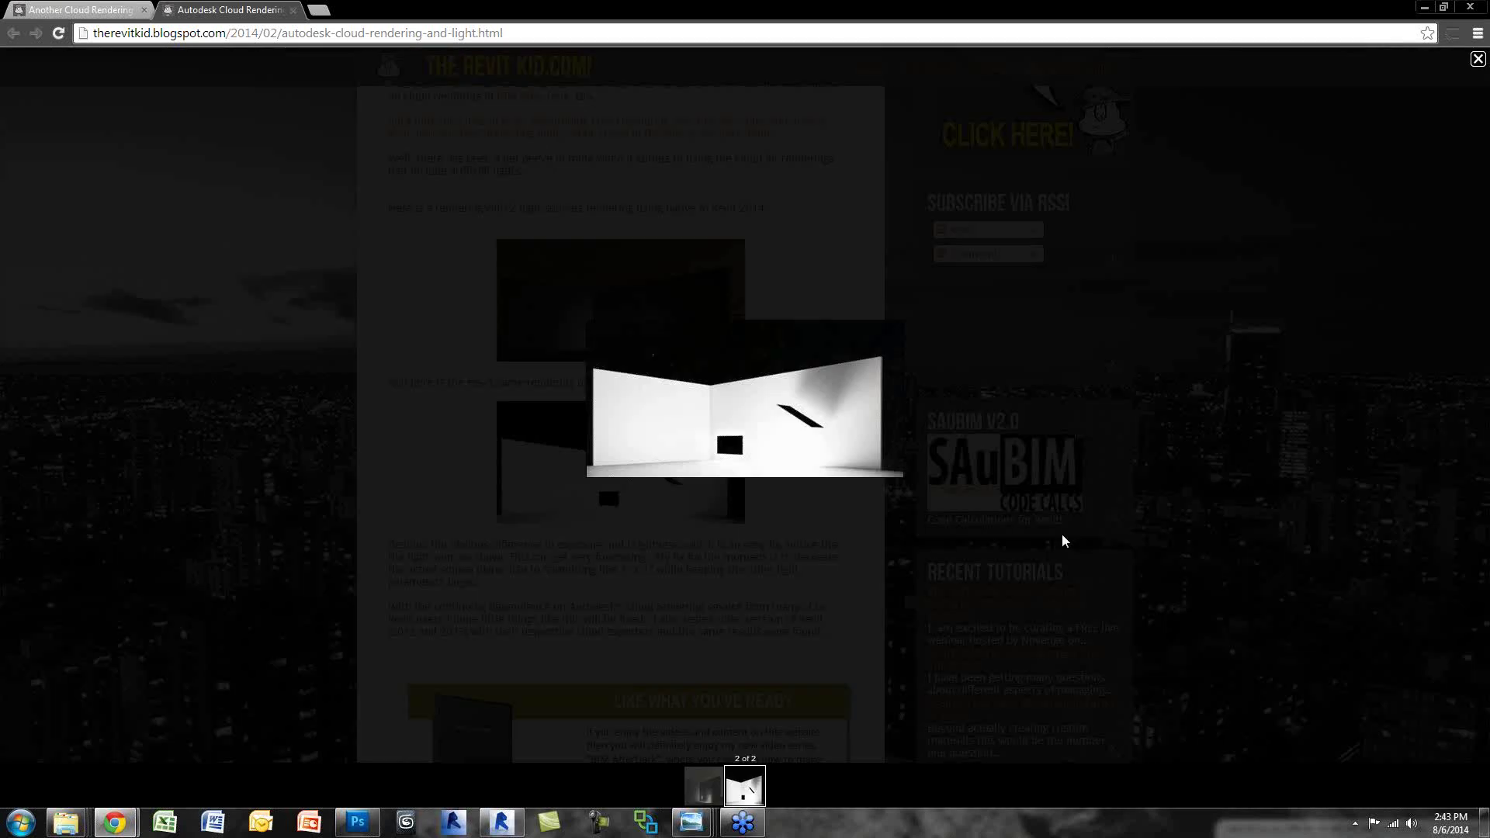
click(1170, 629)
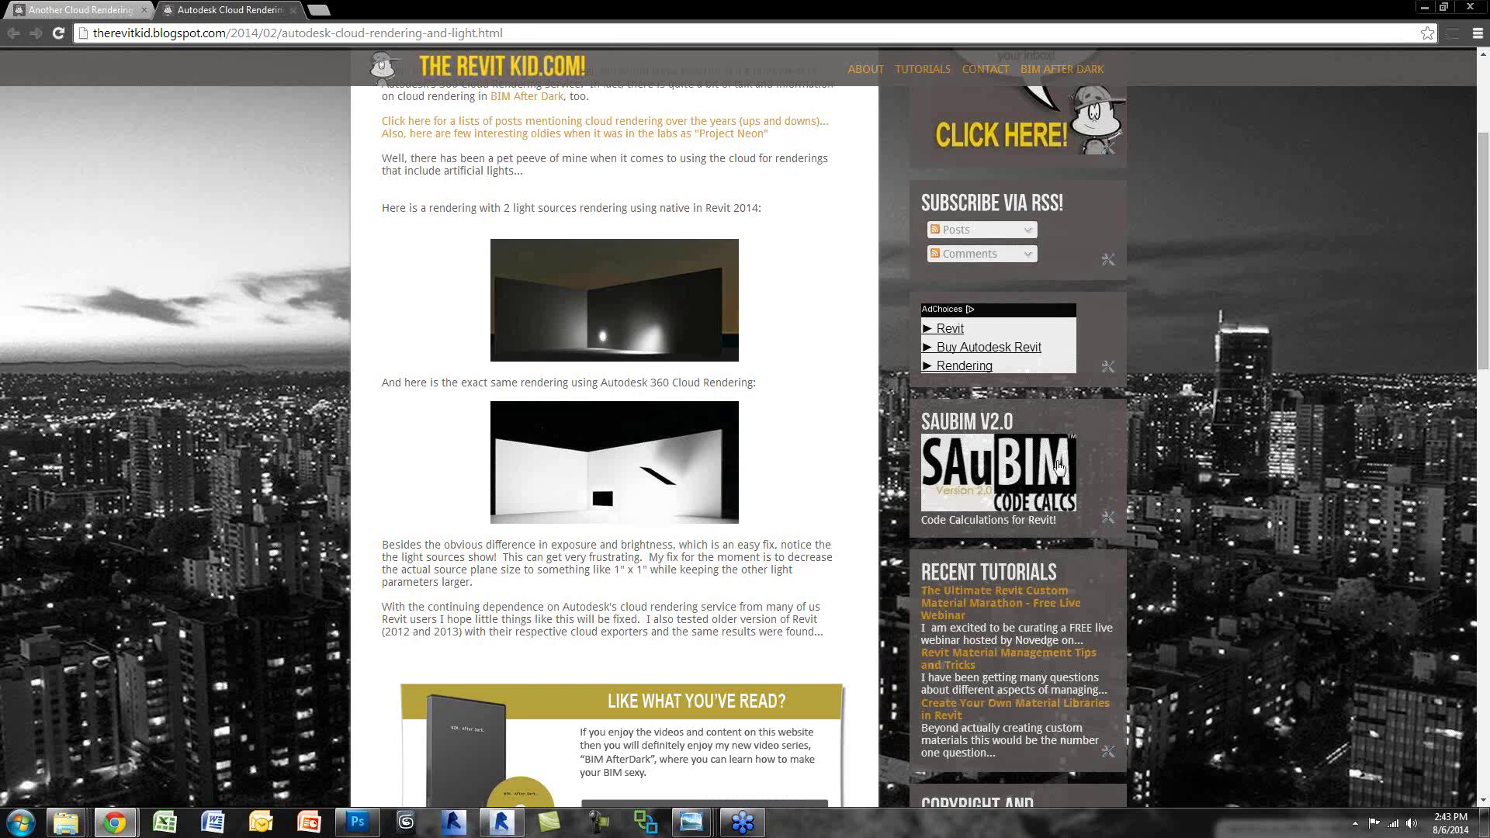
Step: Switch to Revit, open the Material Browser and show the Glass material's appearance properties
click(512, 832)
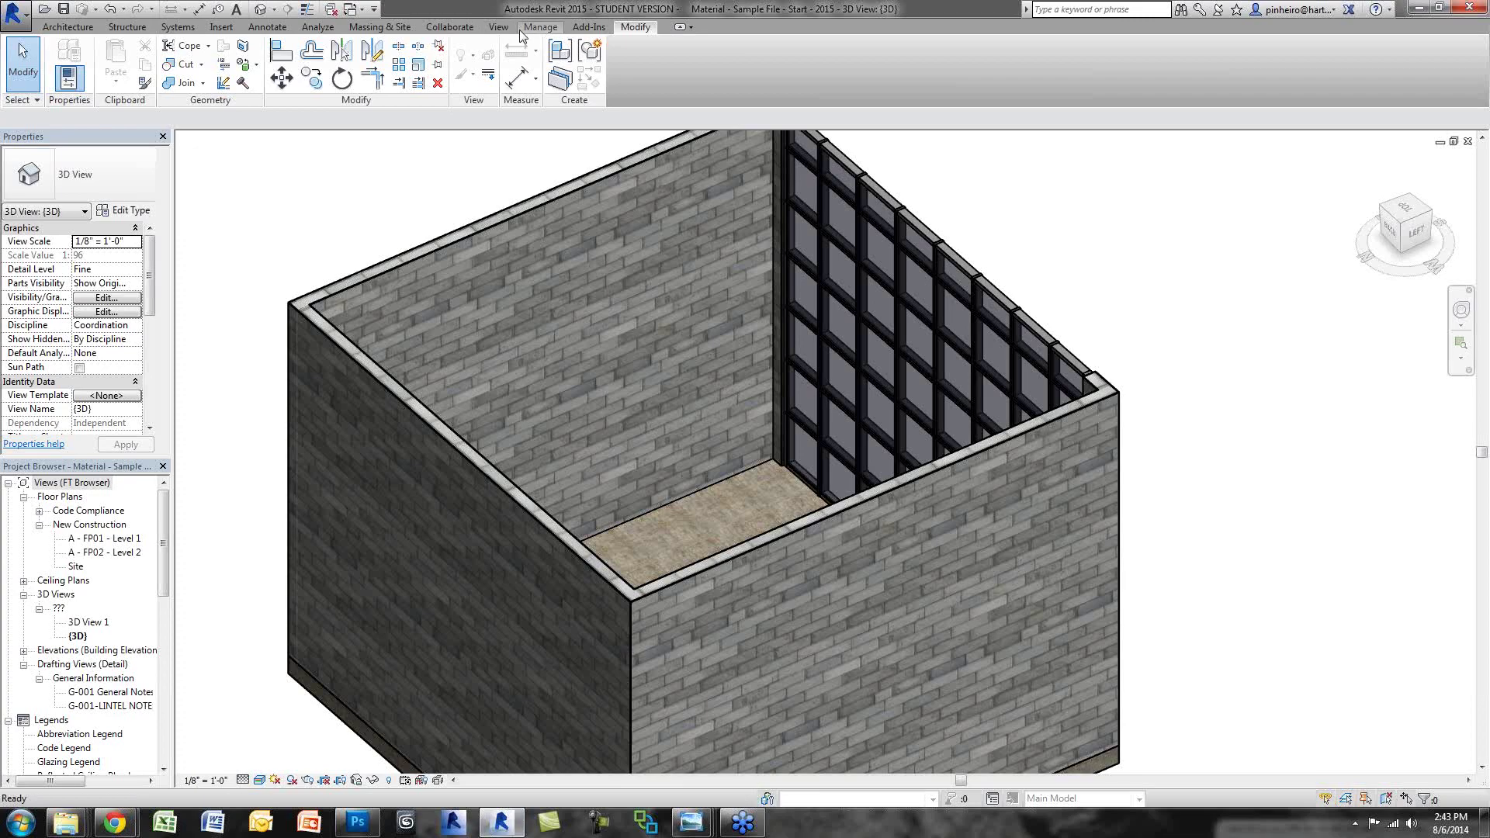
click(520, 31)
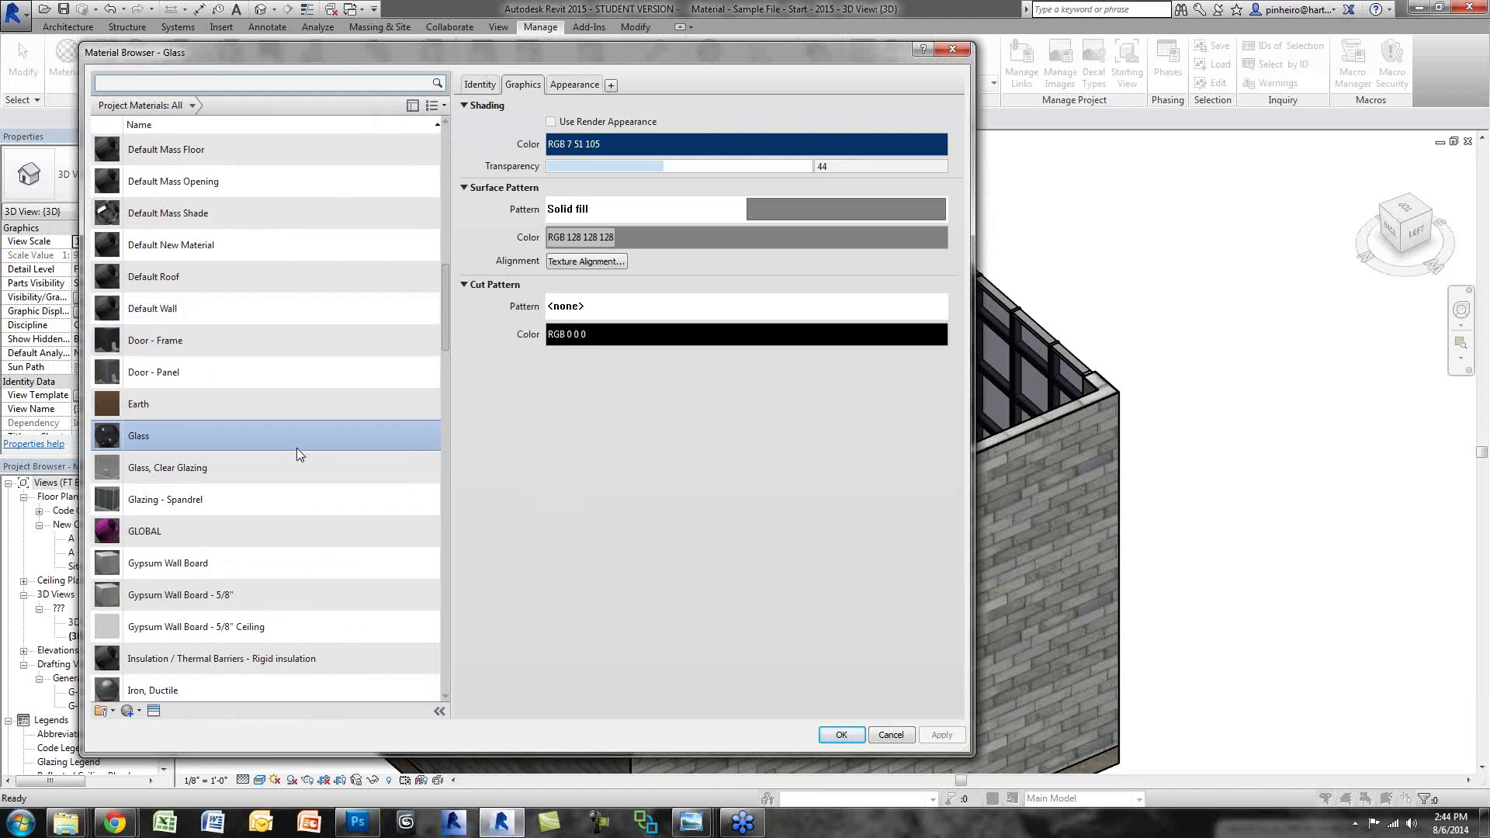
click(587, 91)
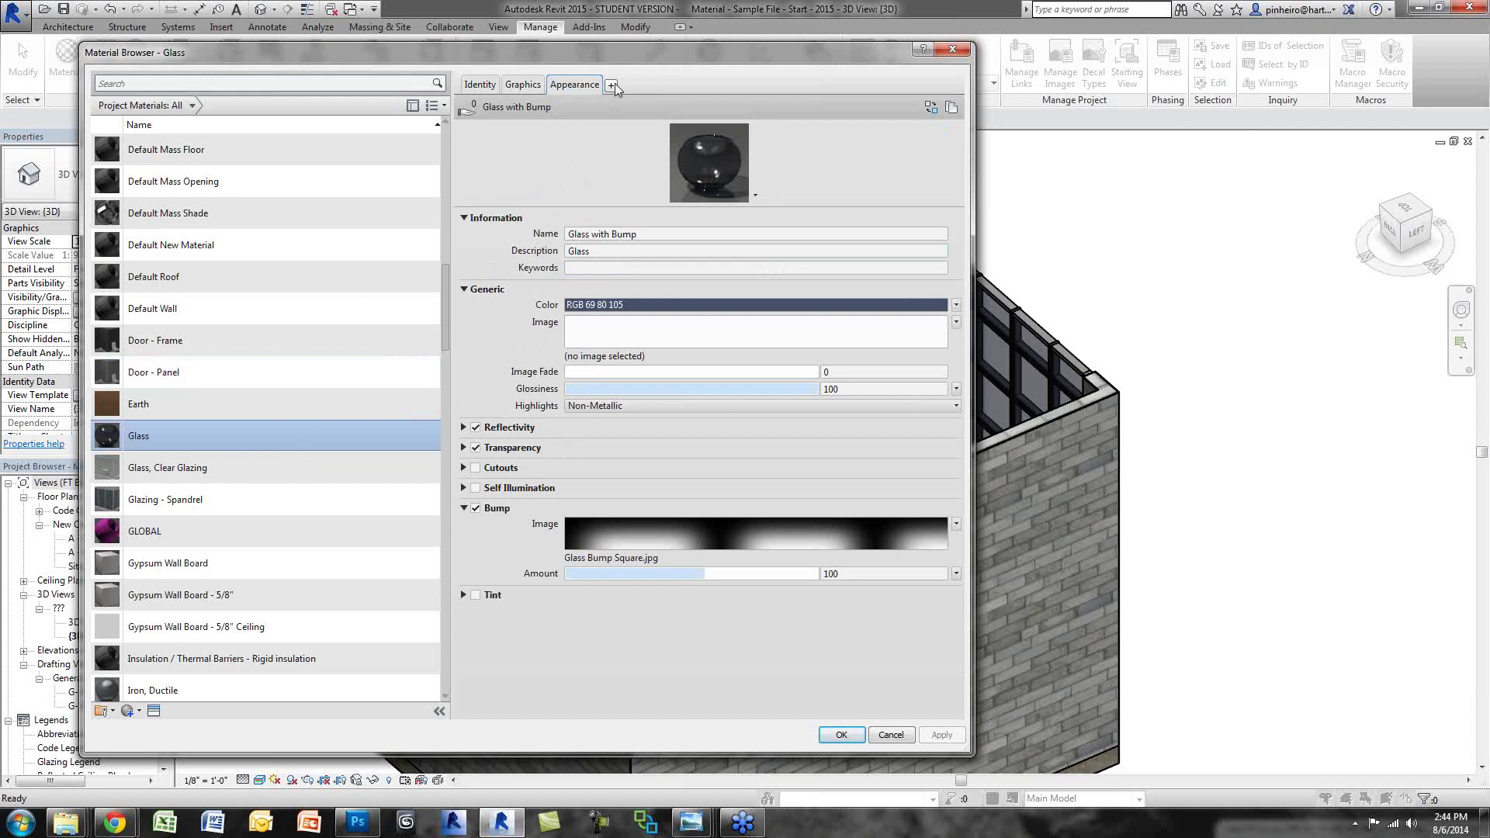
Step: Look at the asset types available for the Glass material, view the physical assets and close the Asset Browser
click(612, 86)
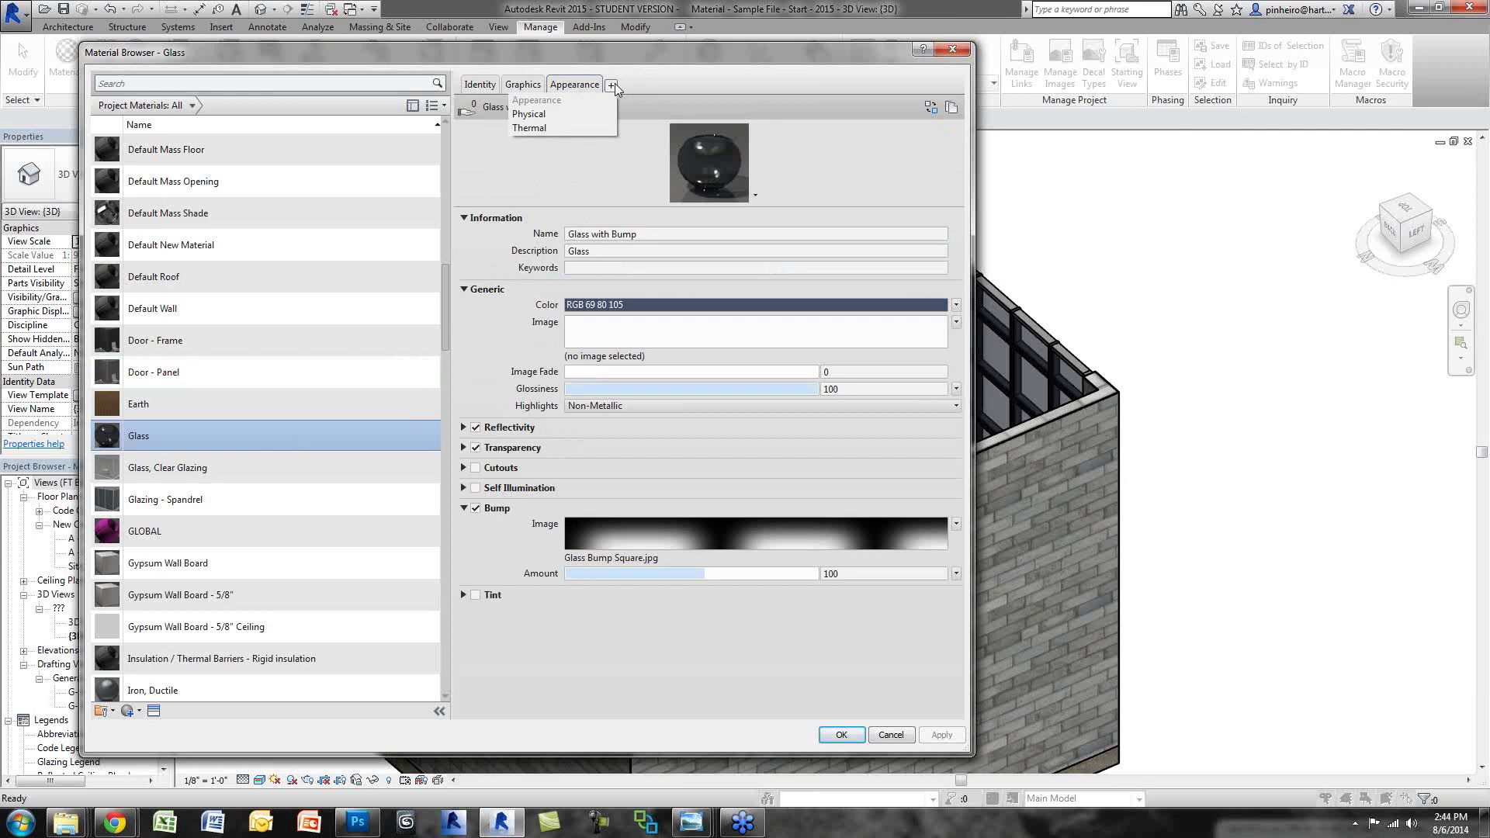
click(582, 91)
click(611, 86)
click(612, 85)
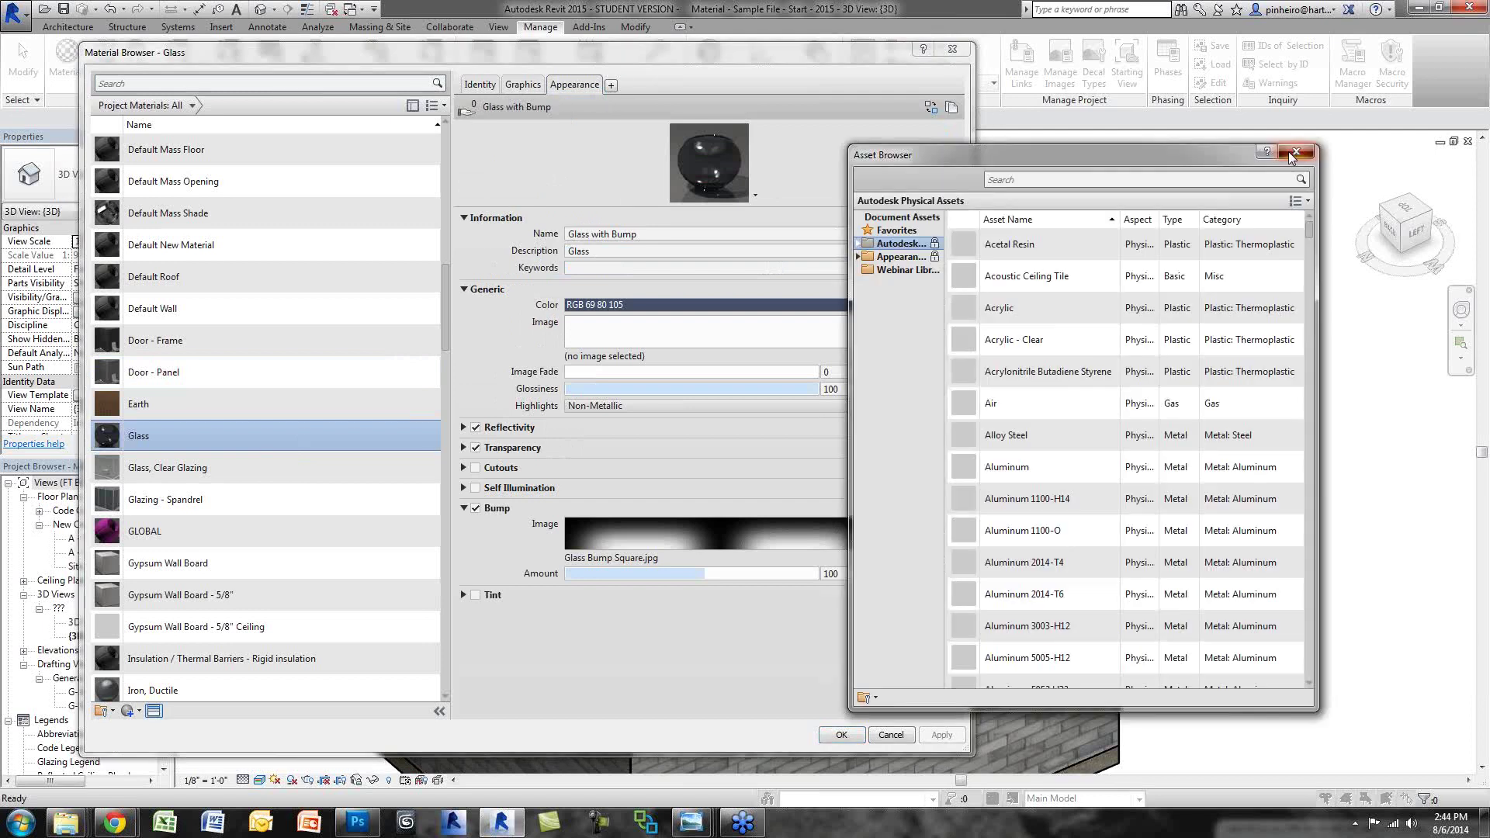
click(1294, 153)
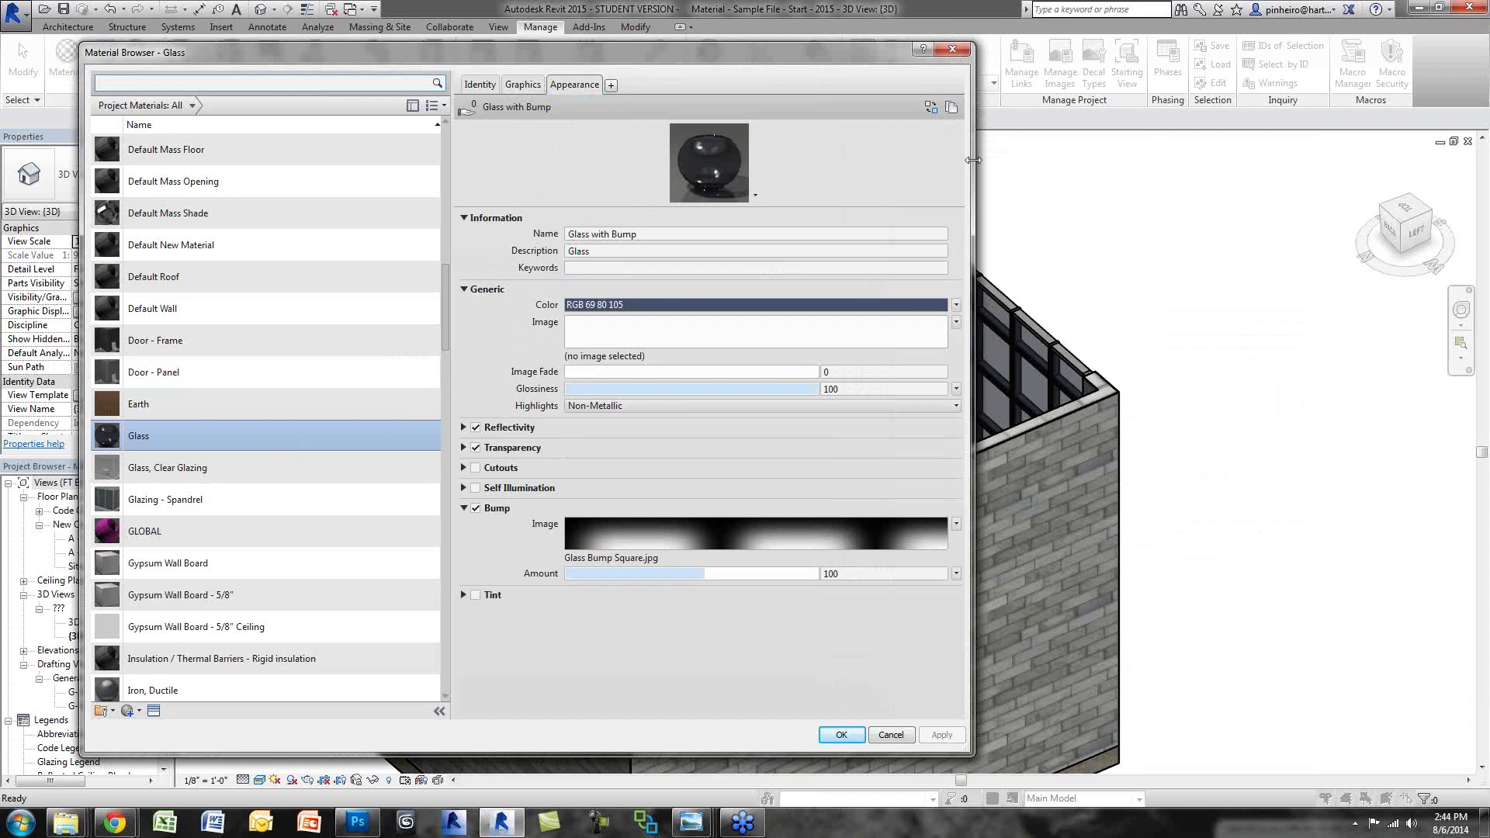
Step: Narrow and reposition the Material Browser, and duplicate the Glass material as "Glass- 2"
drag(973, 160, 829, 182)
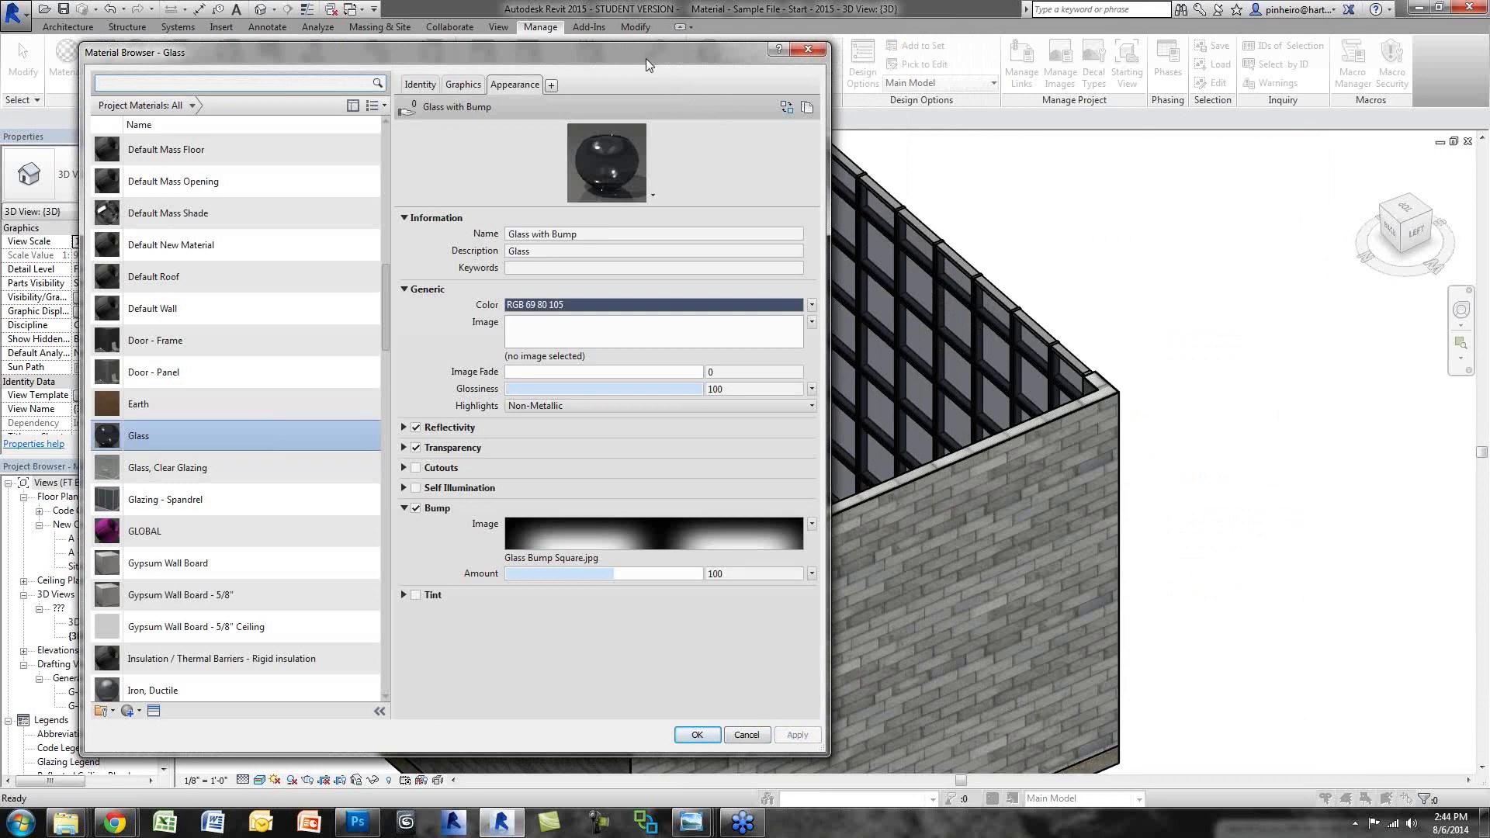
drag(646, 58, 633, 63)
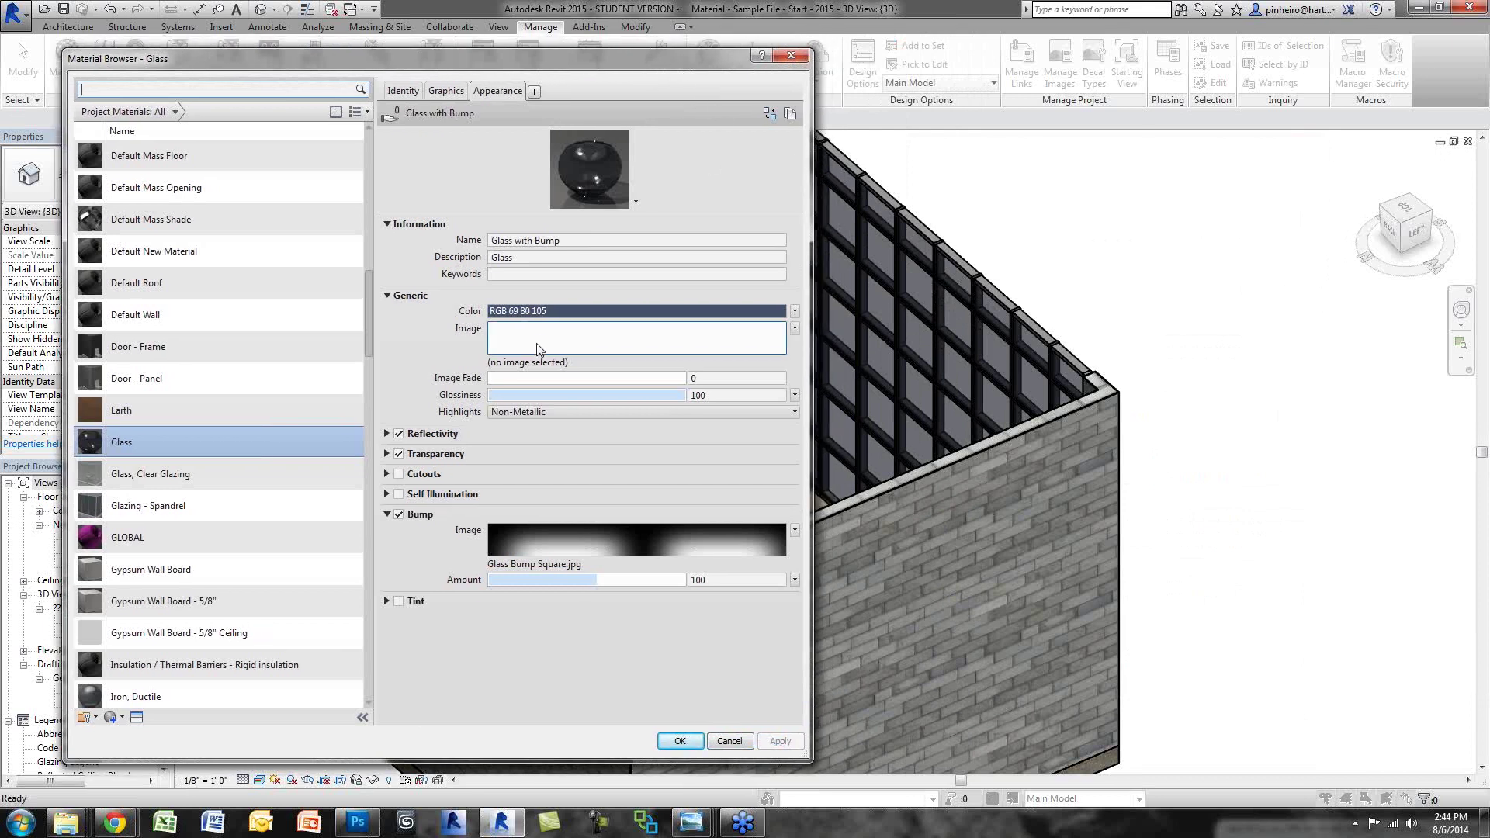
click(194, 442)
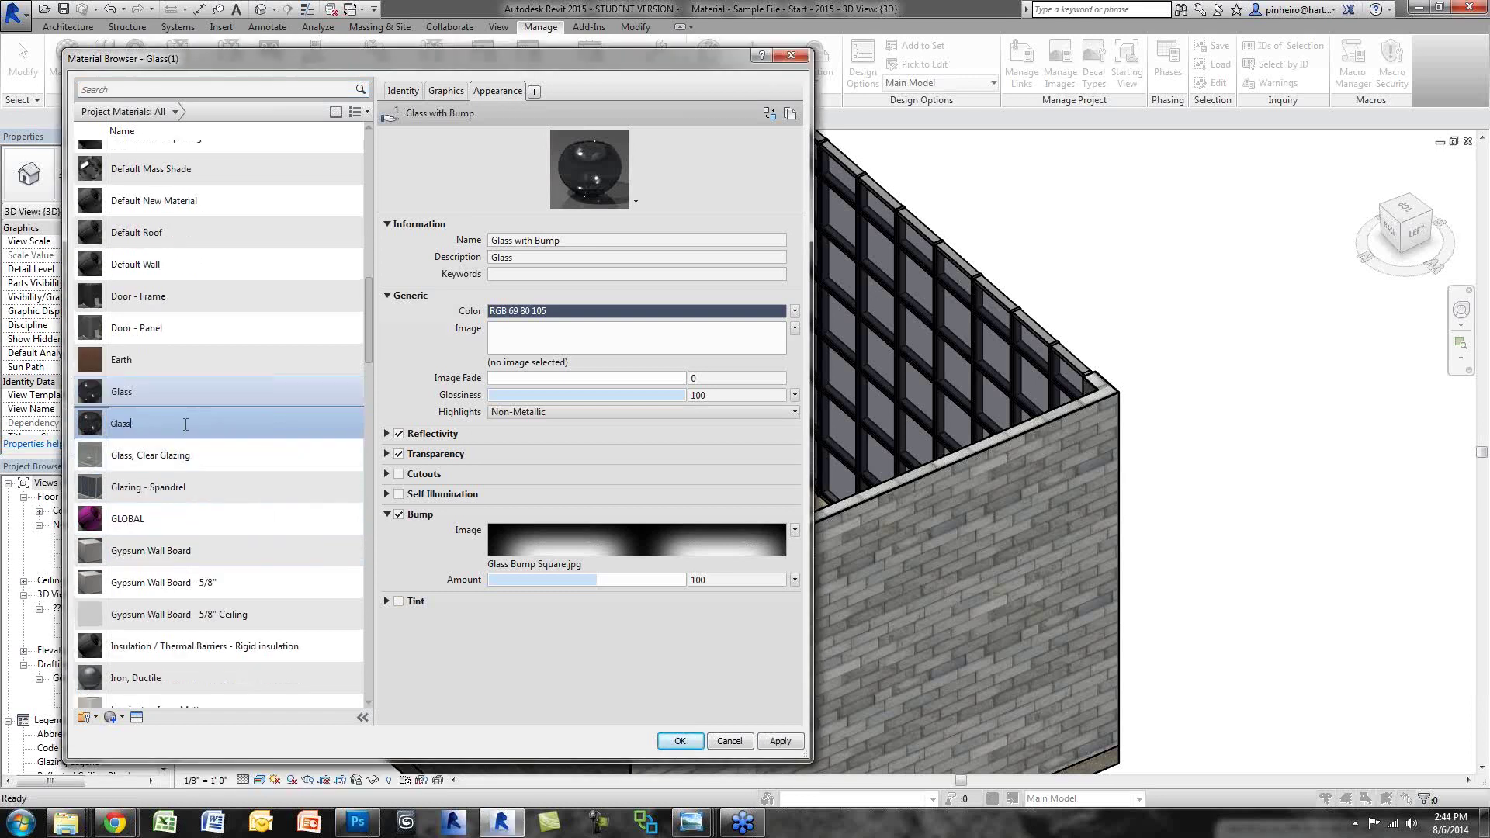
text(2)
key(Return)
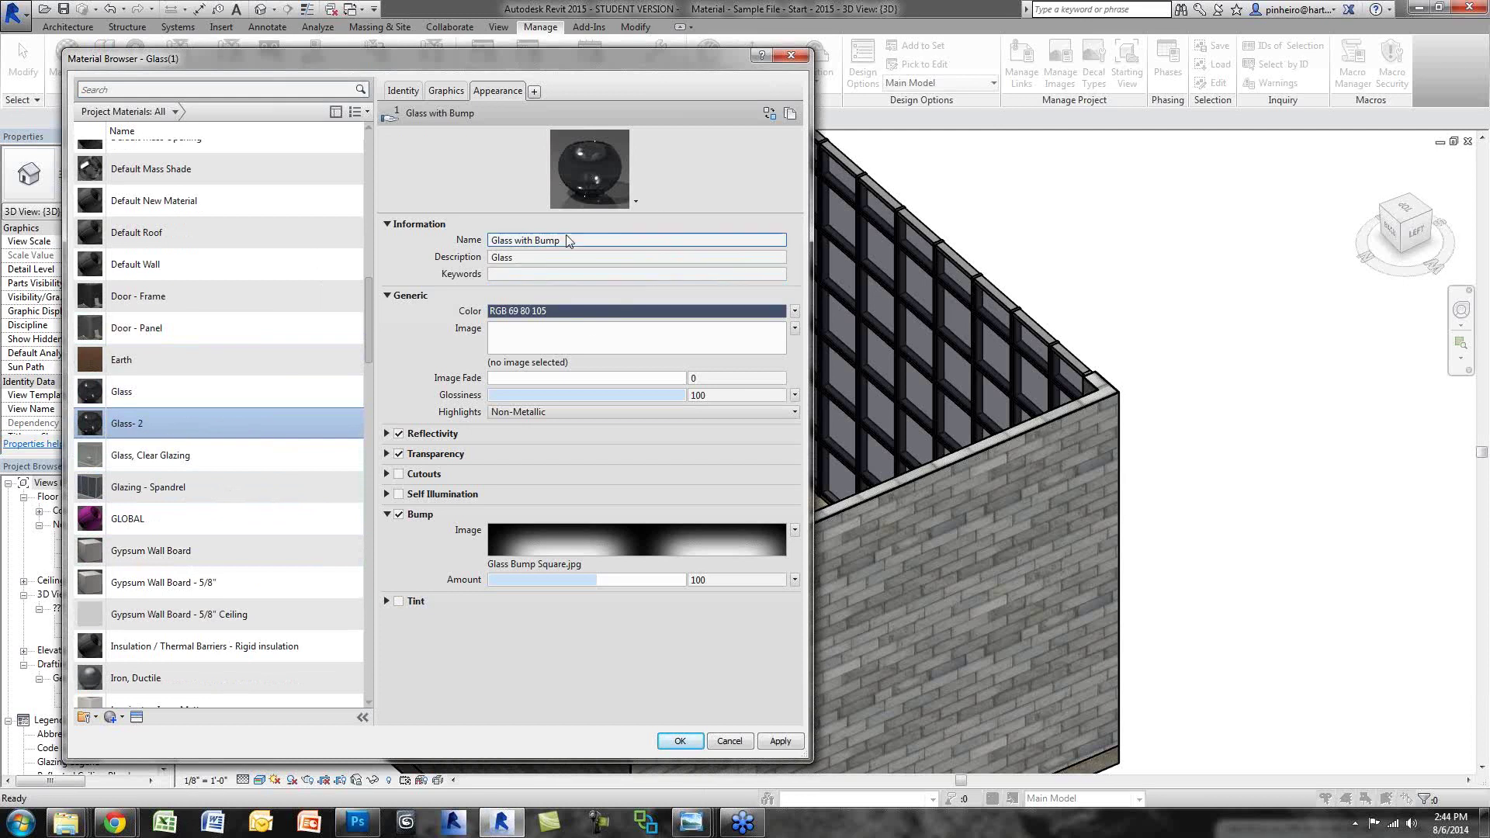
Step: Change the generic appearance color of the Glass- 2 material to green, RGB 22 174 0
click(554, 313)
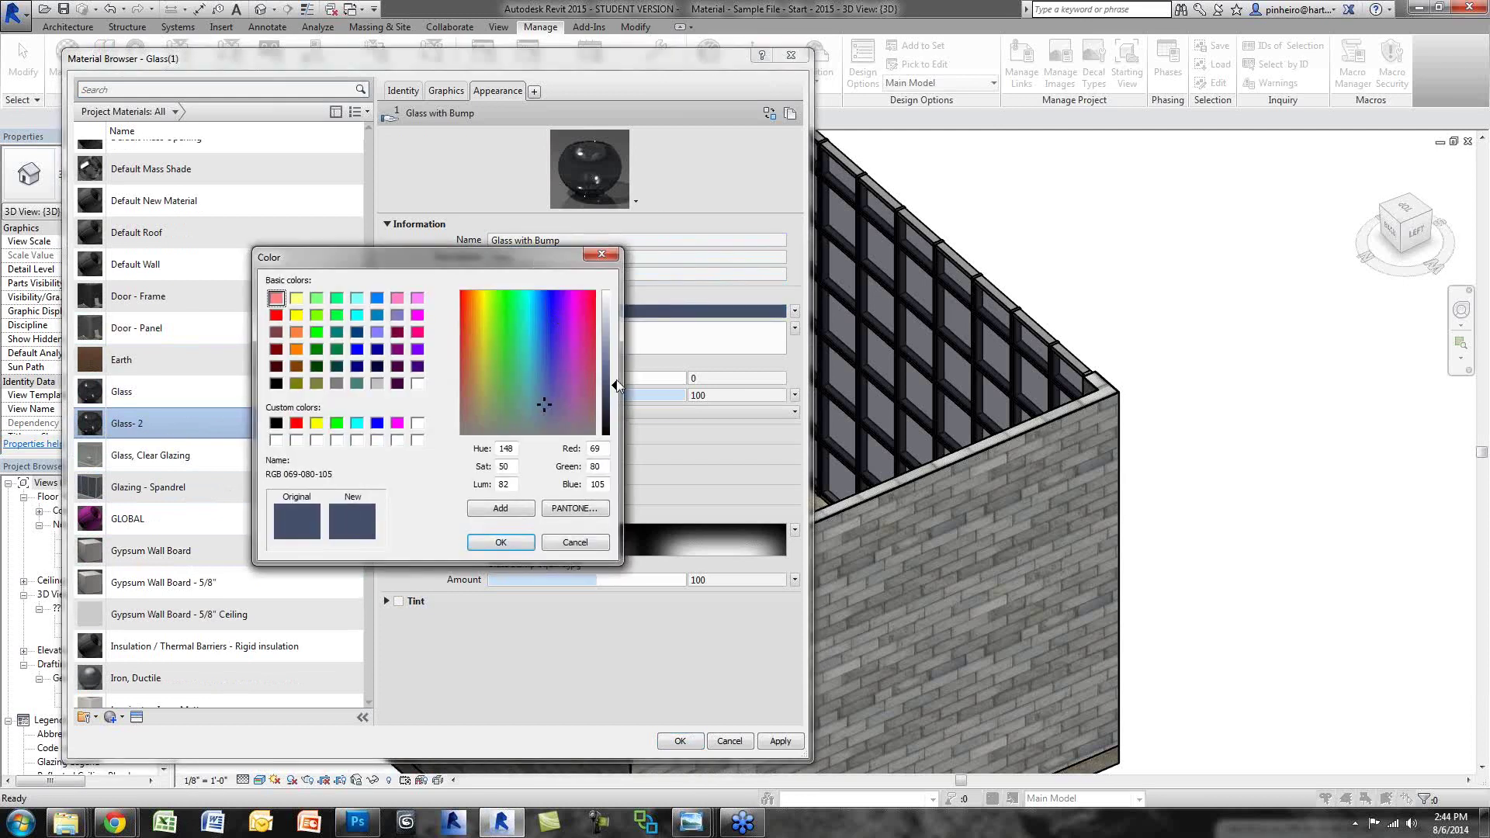
drag(515, 394, 515, 342)
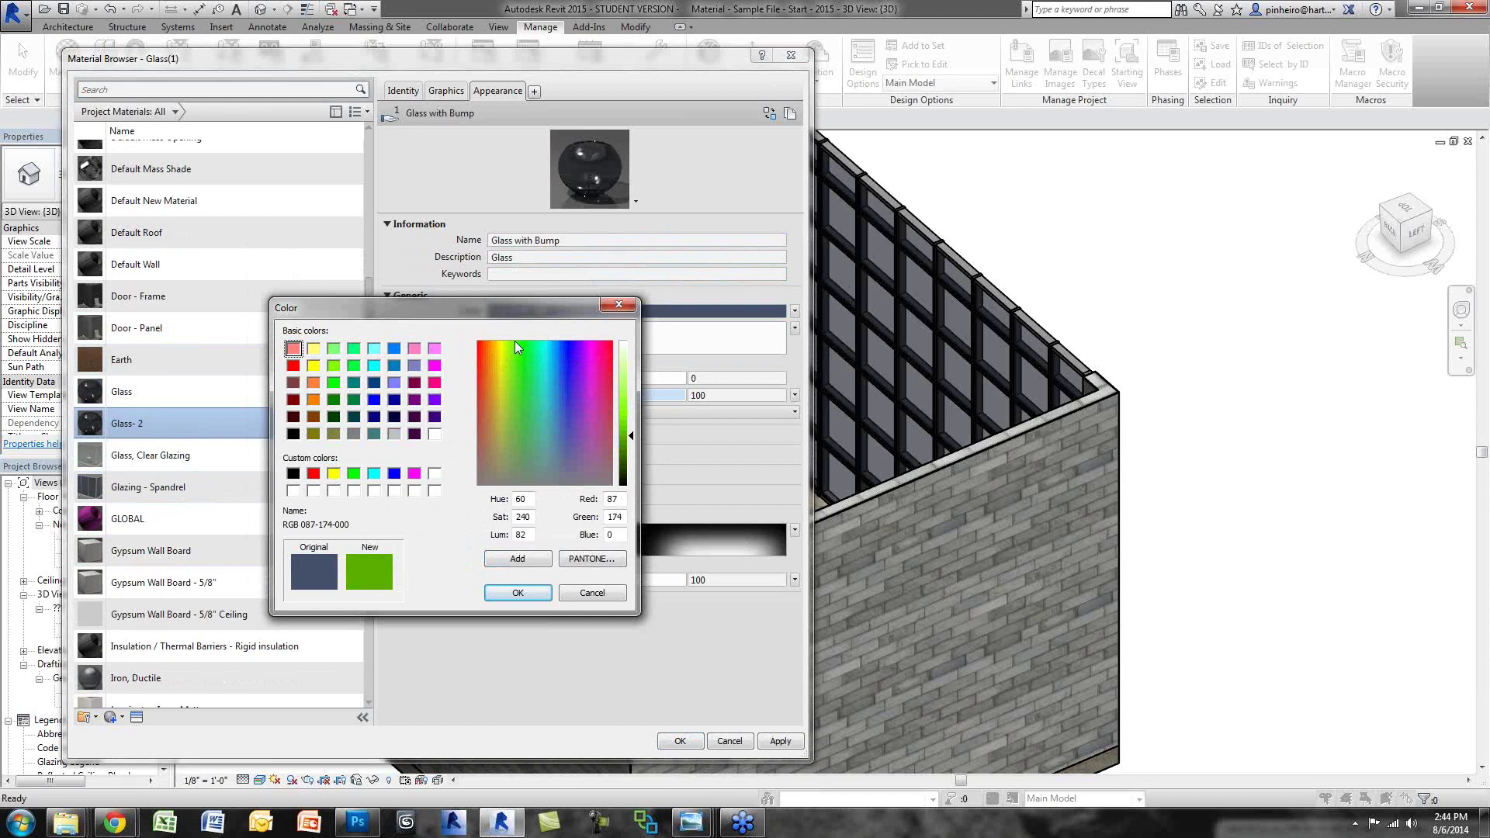
click(513, 594)
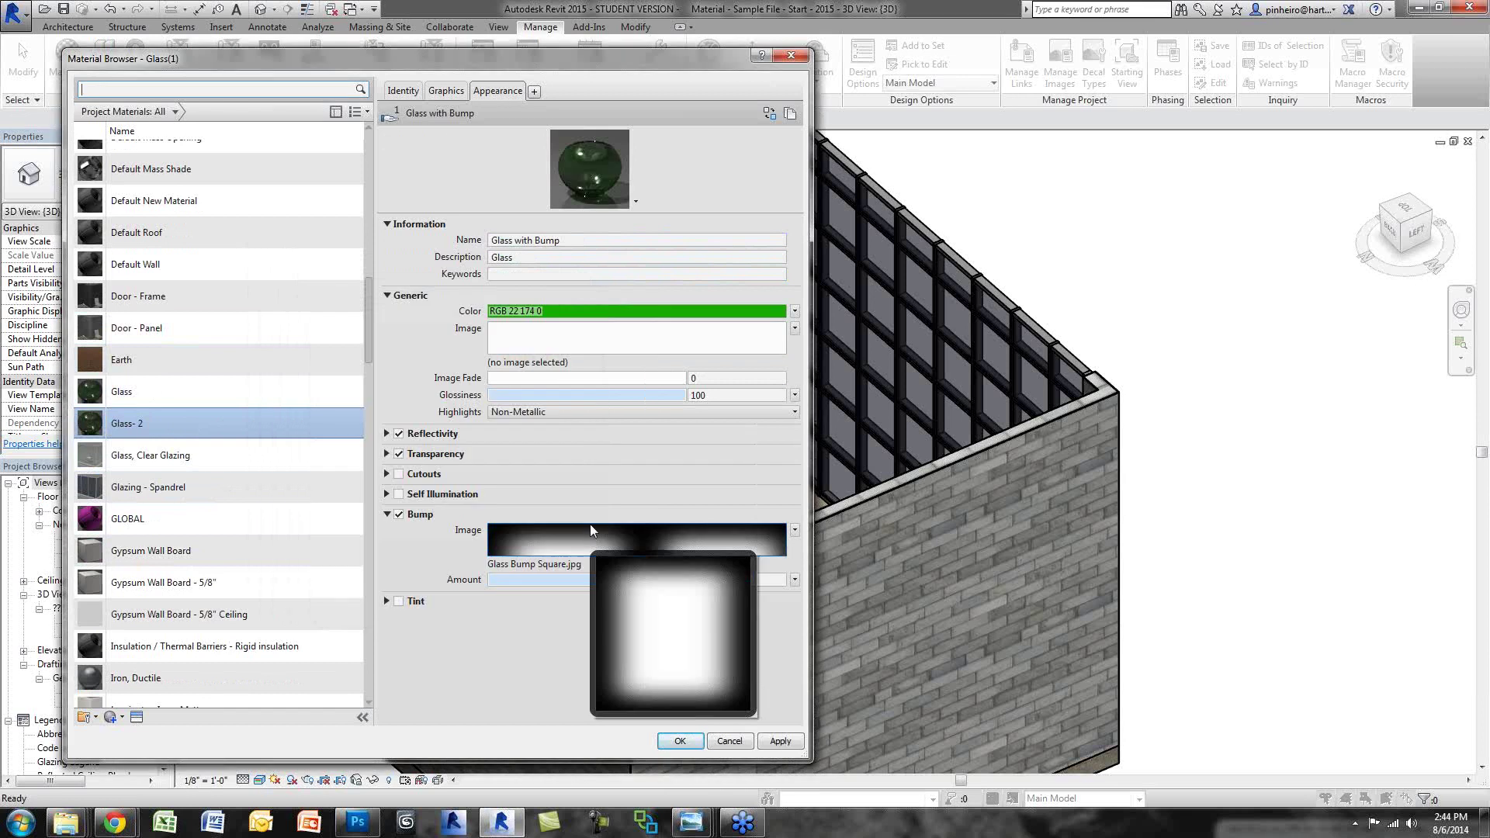
Step: Alternate between the Glass and Glass- 2 materials to compare their appearance settings
click(178, 392)
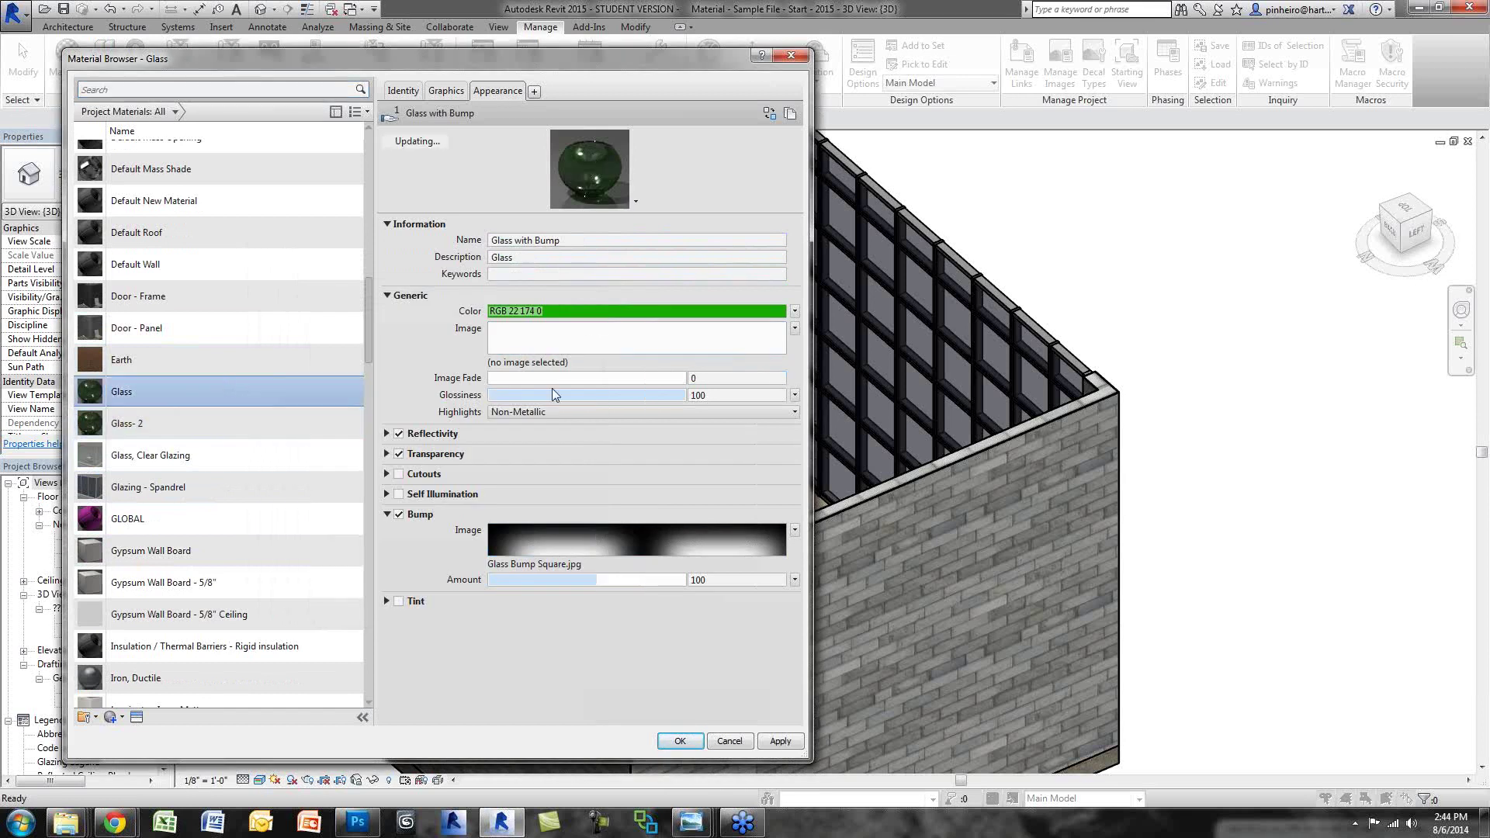
click(198, 419)
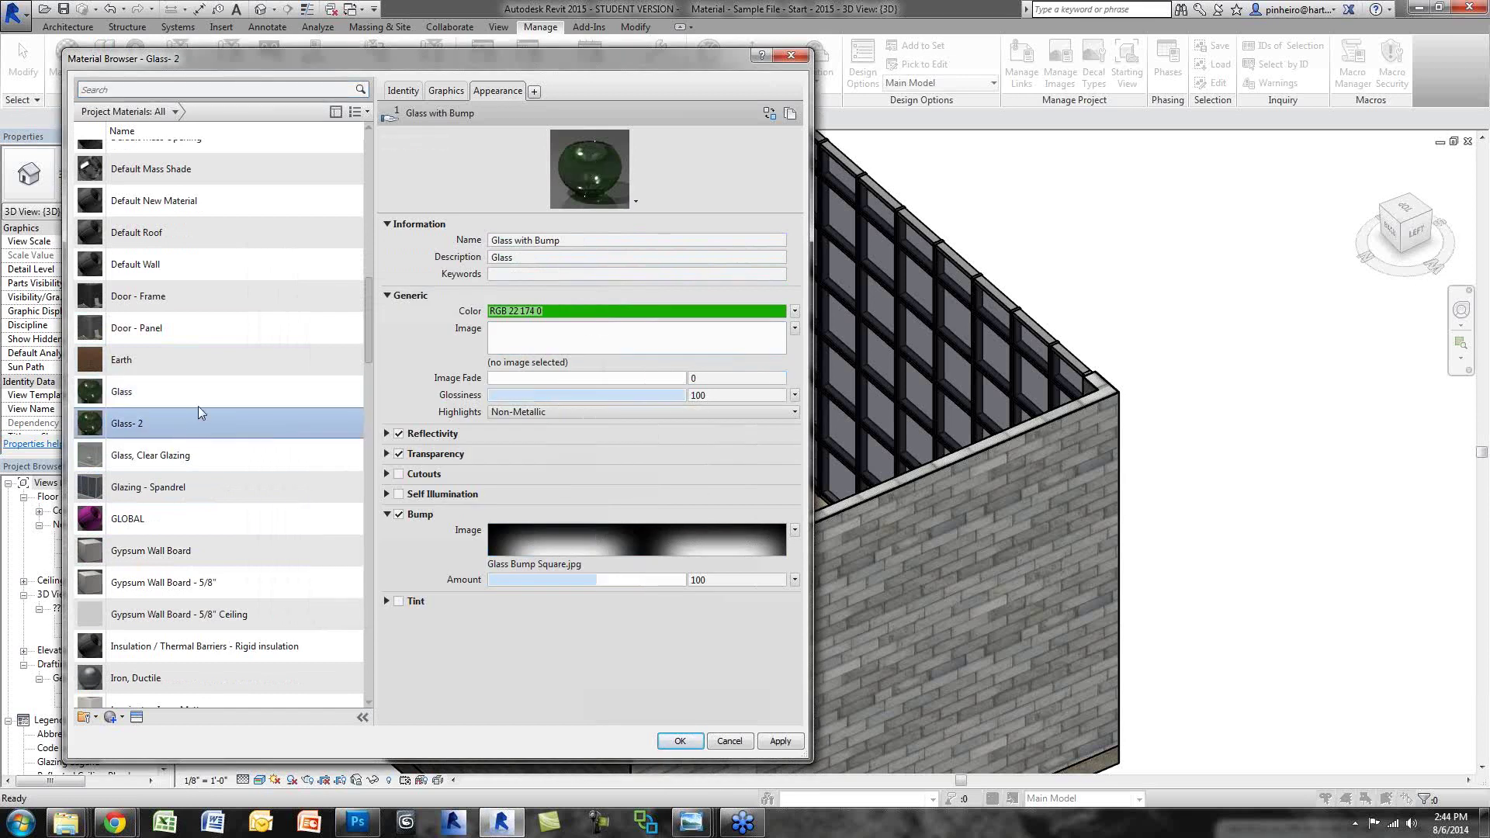
click(203, 398)
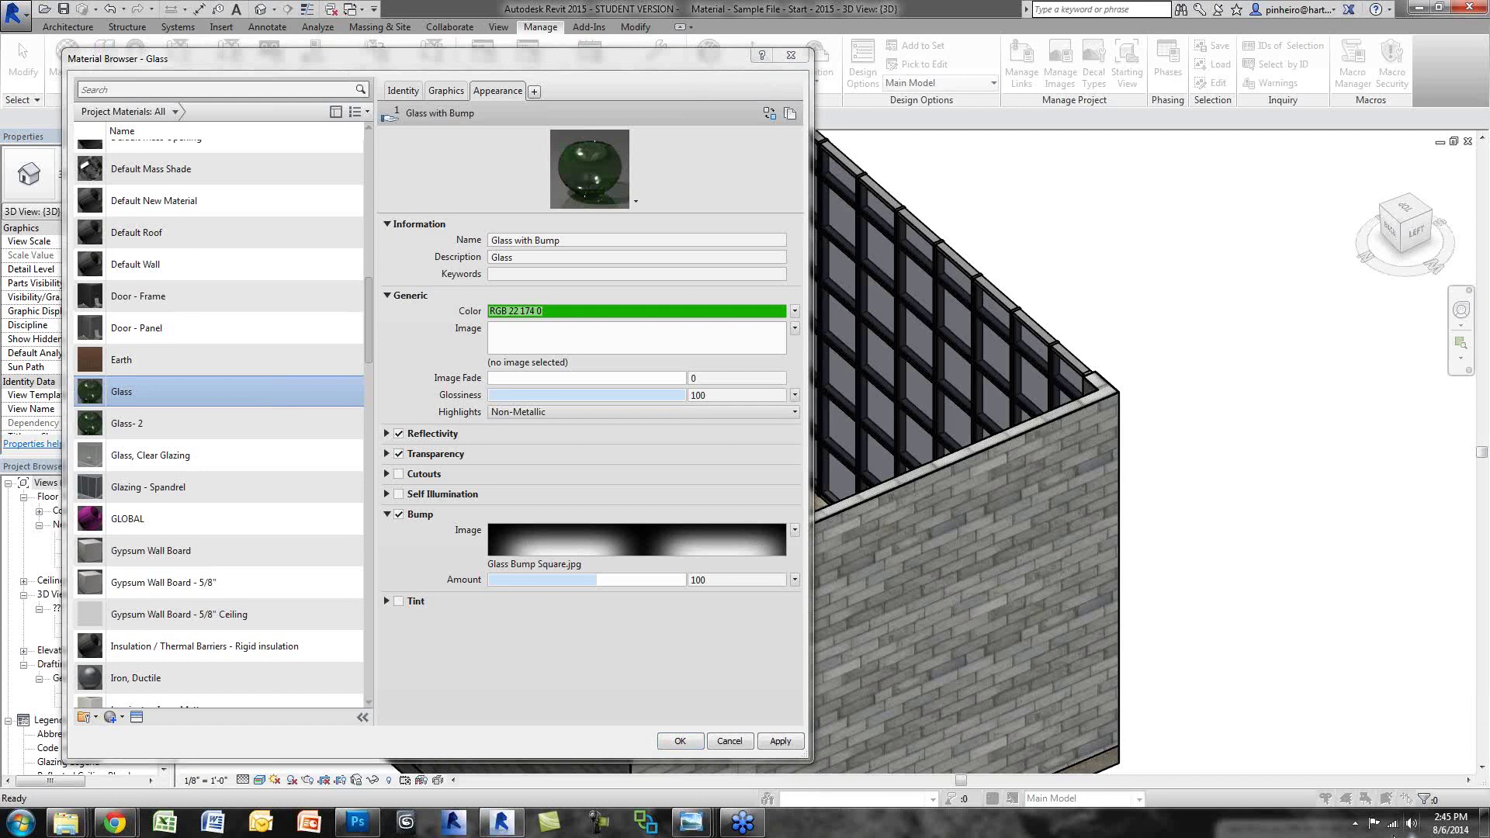
Step: Open the Material Webinar folder to examine the Webinar Library.adsklib file, and return to Revit
mouse_move(66, 821)
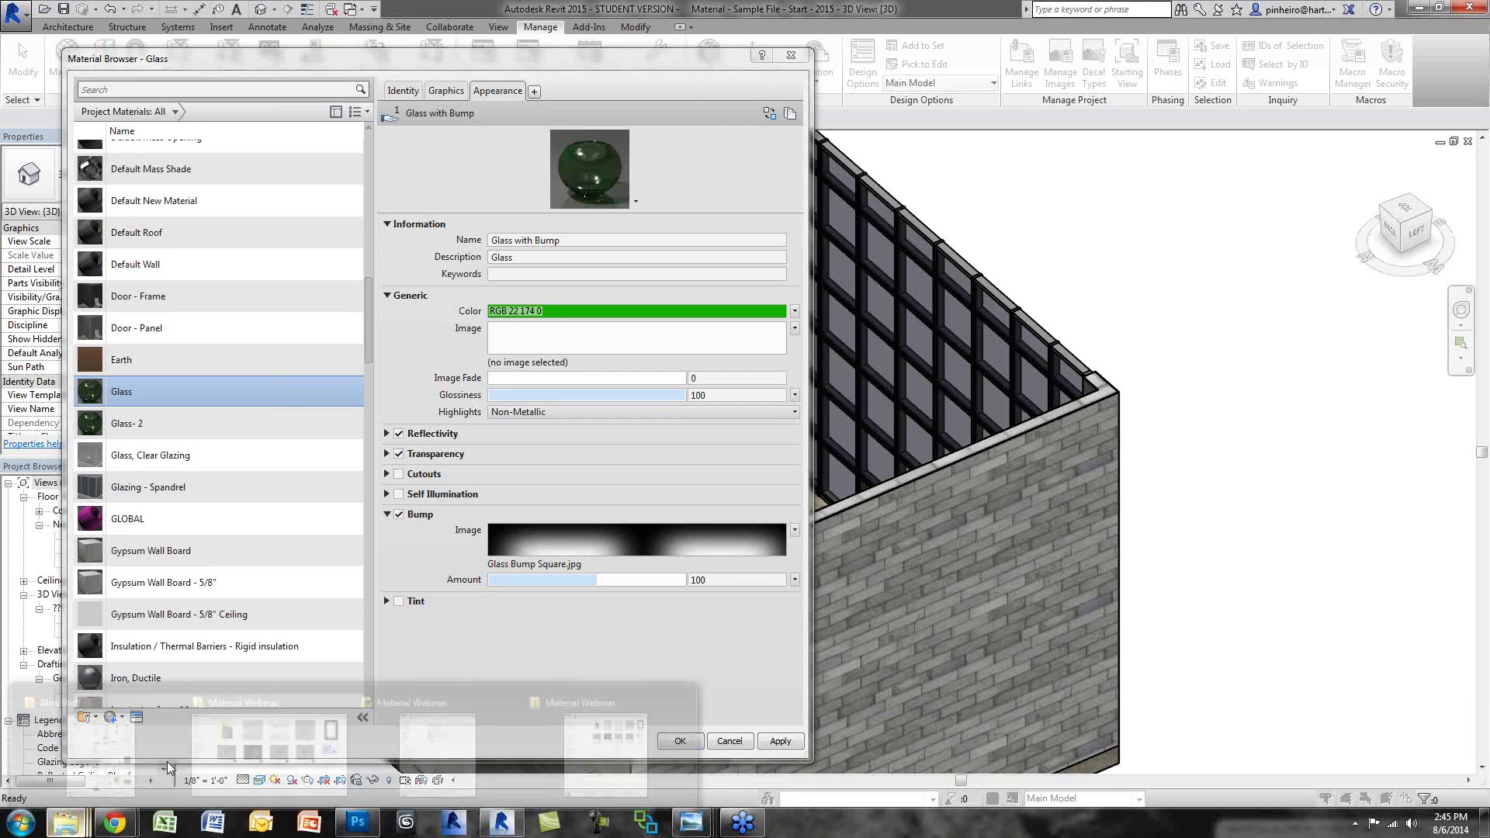
click(426, 711)
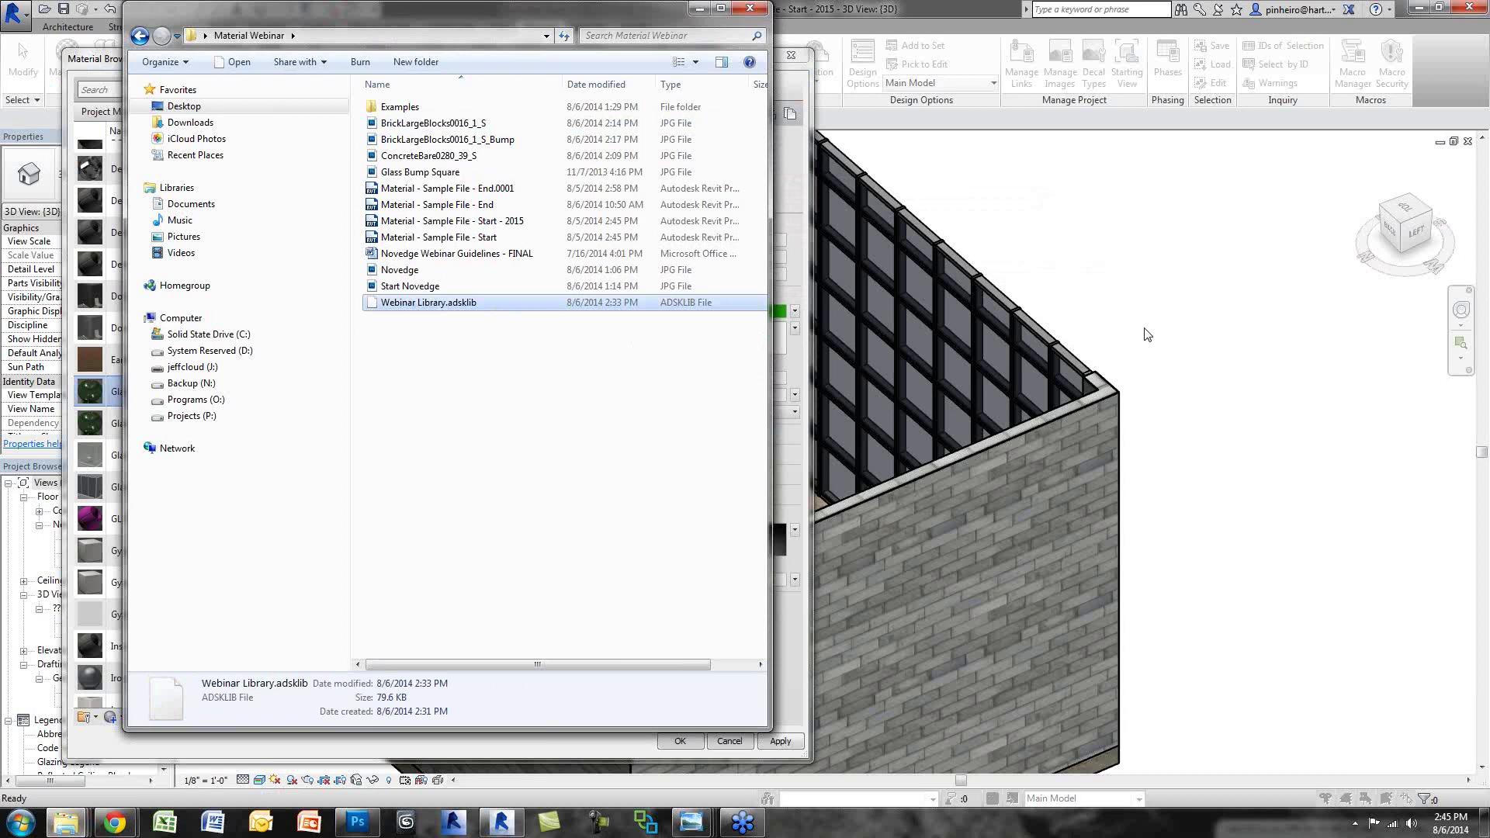
click(1177, 328)
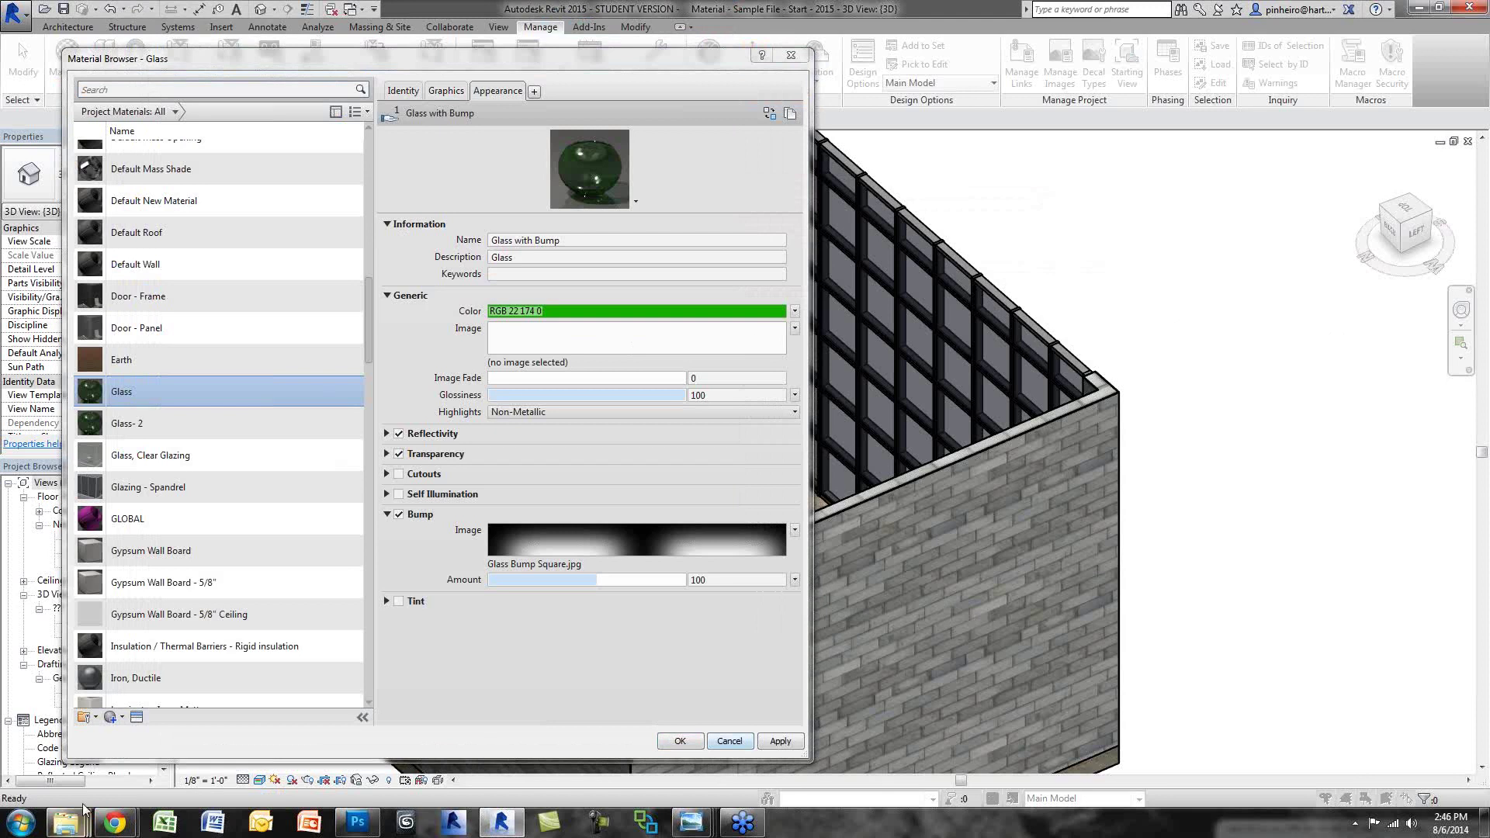
Step: Make a copy of the BrickLargeBlocks0016_1_S image within the Material Webinar folder
mouse_move(78, 825)
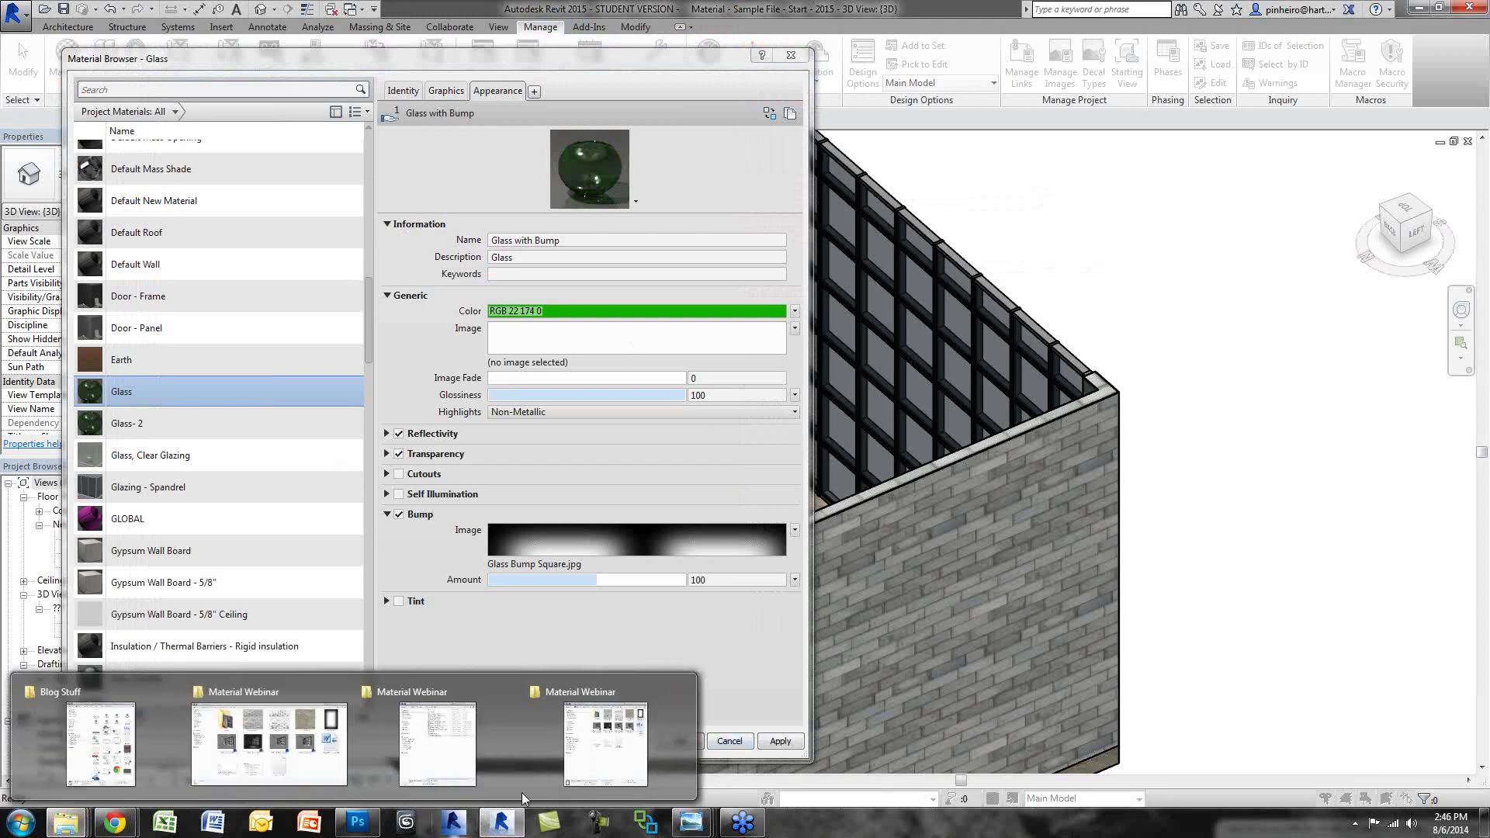
click(581, 737)
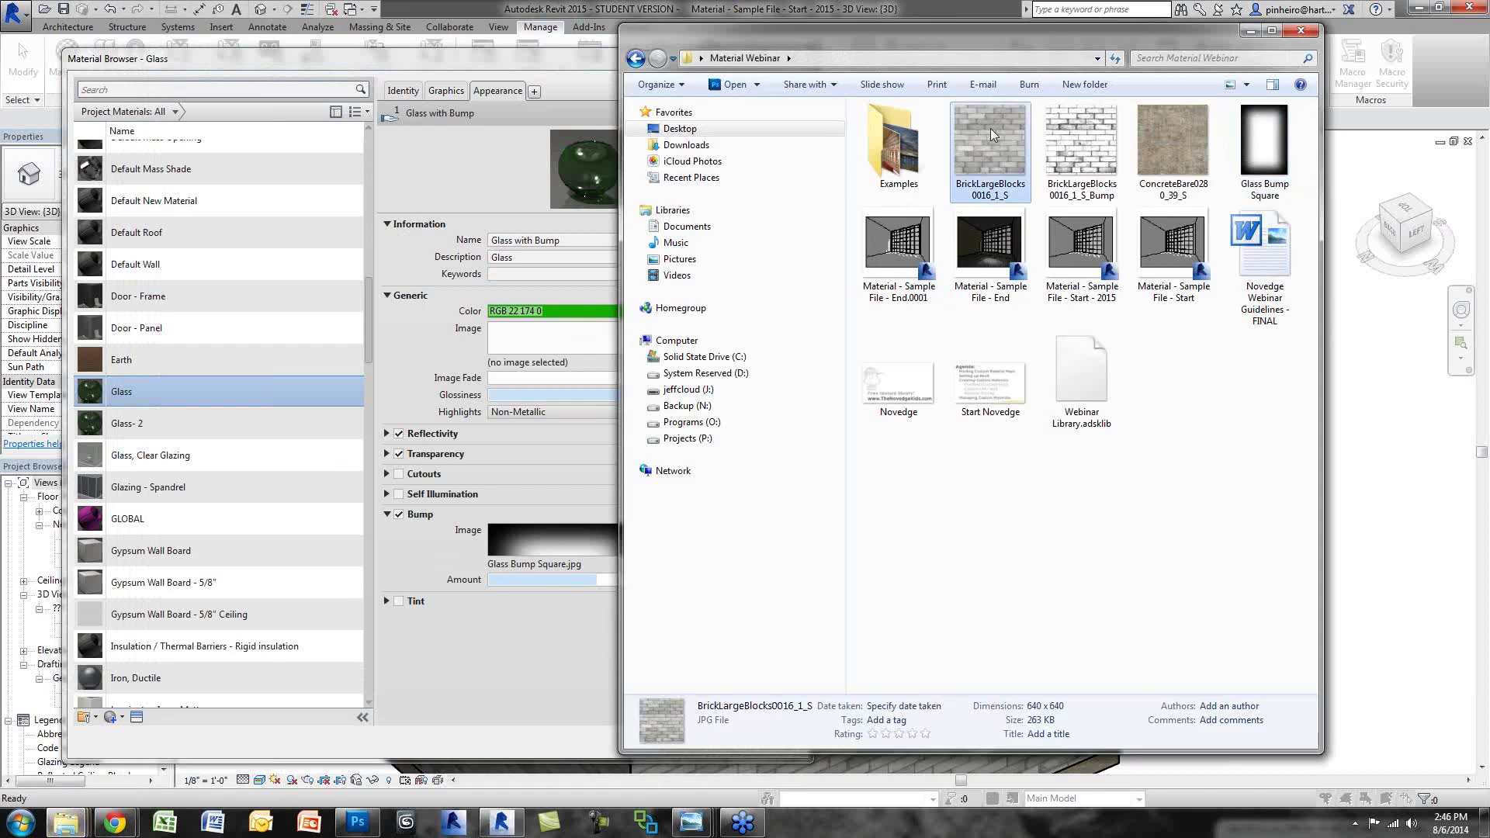
key(ctrl+c)
key(ctrl+v)
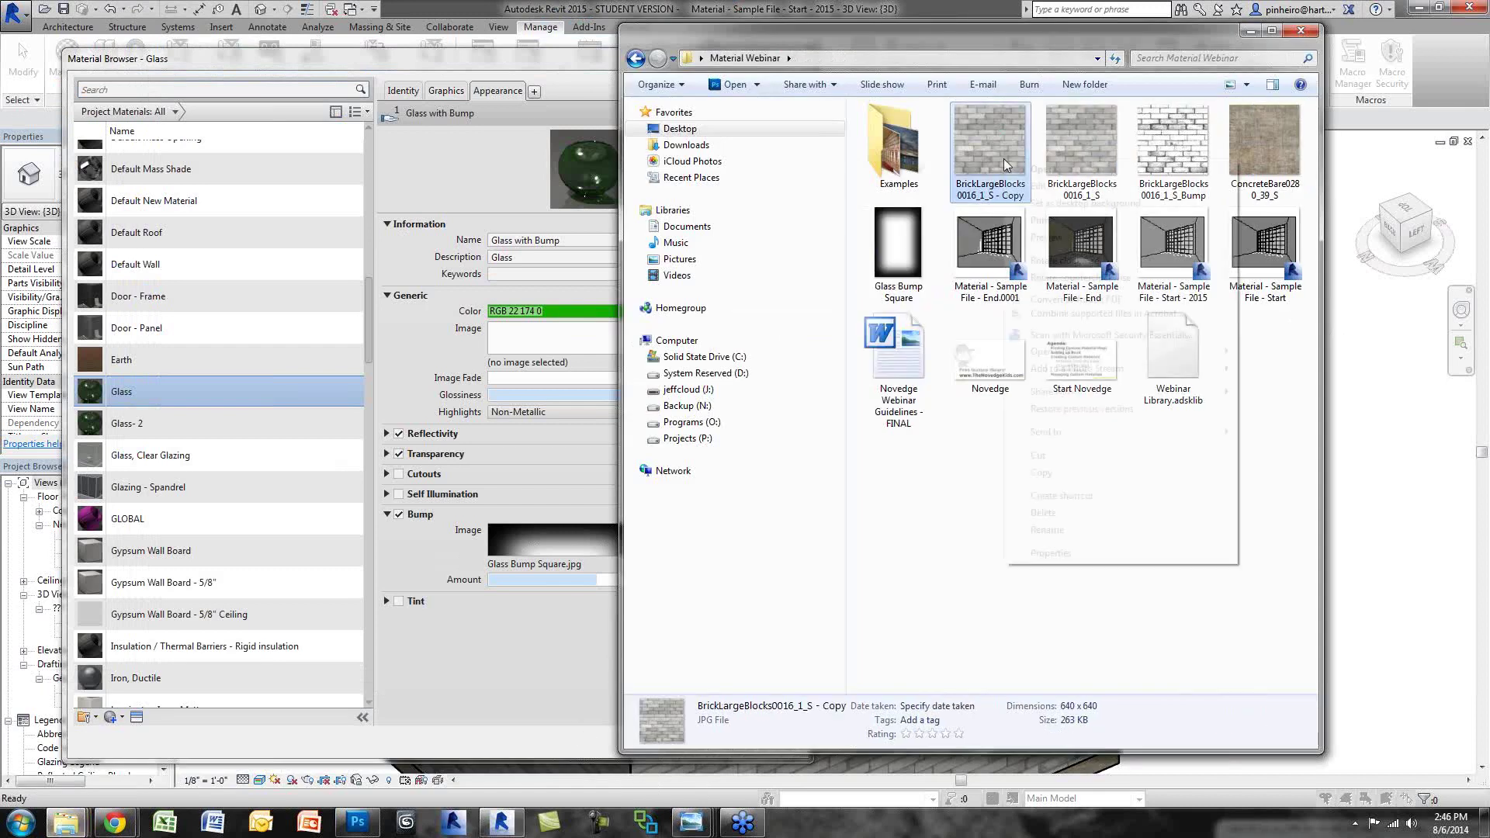
Step: Dismiss the options for the copied brick image and switch to Photoshop, where BrickLargeBlocks0016_1_S_Bump.jpg is open
right_click(1003, 158)
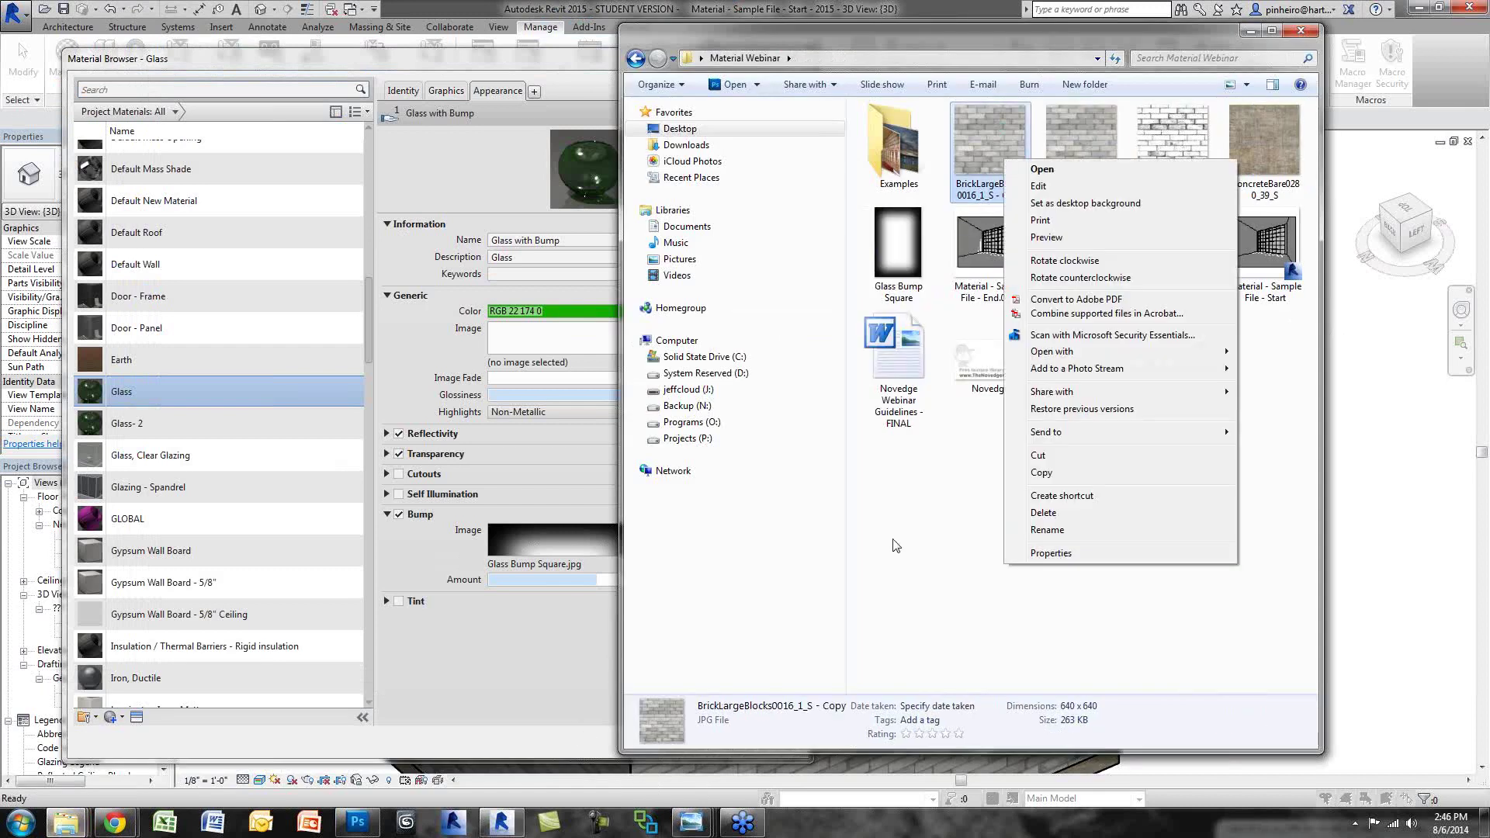
click(351, 829)
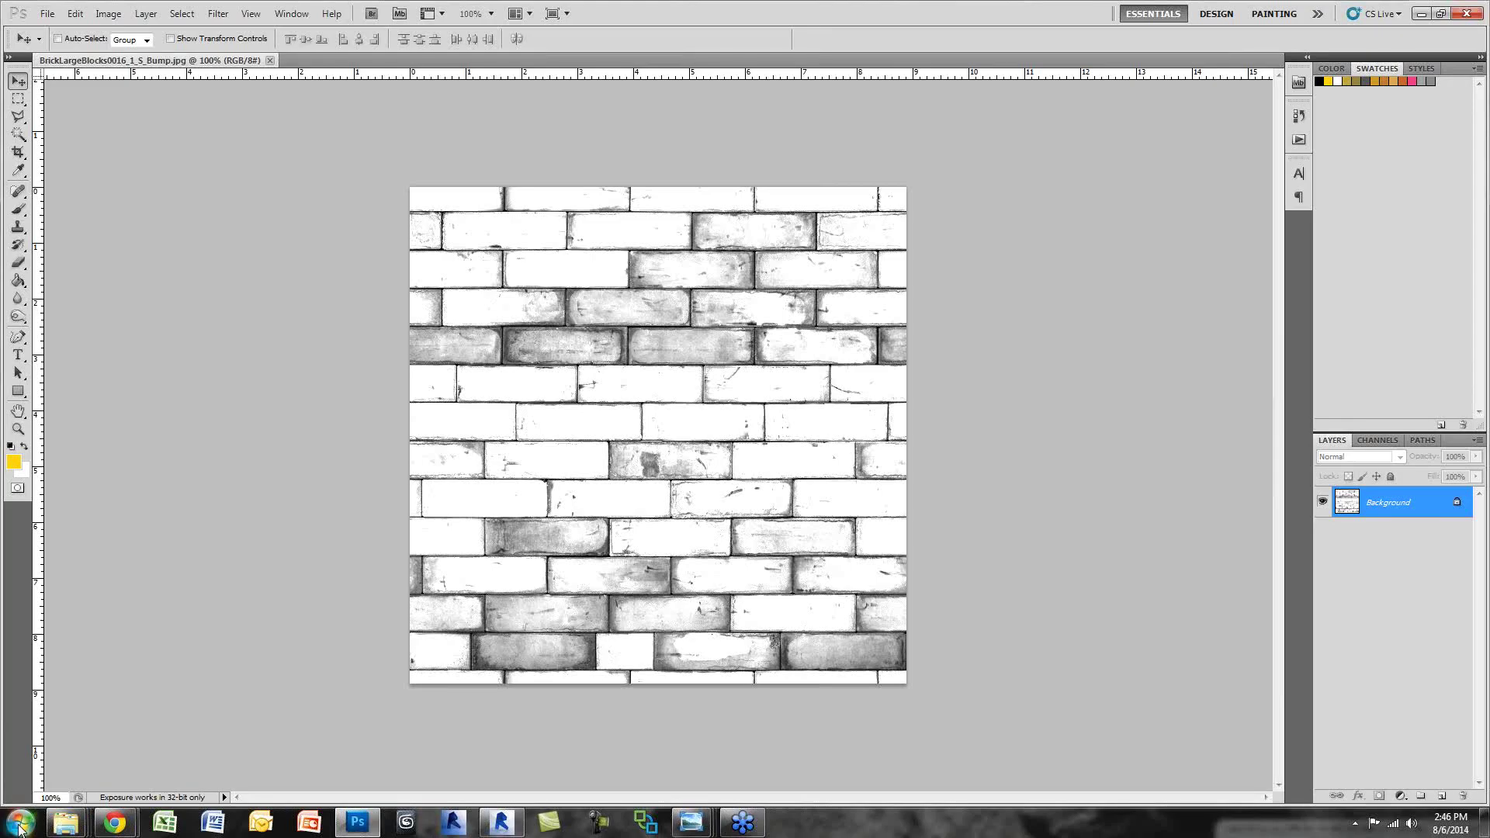
Step: Open the BrickLargeBlocks0016_1_S - Copy image from the Material Webinar folder in Photoshop
mouse_move(66, 823)
click(272, 749)
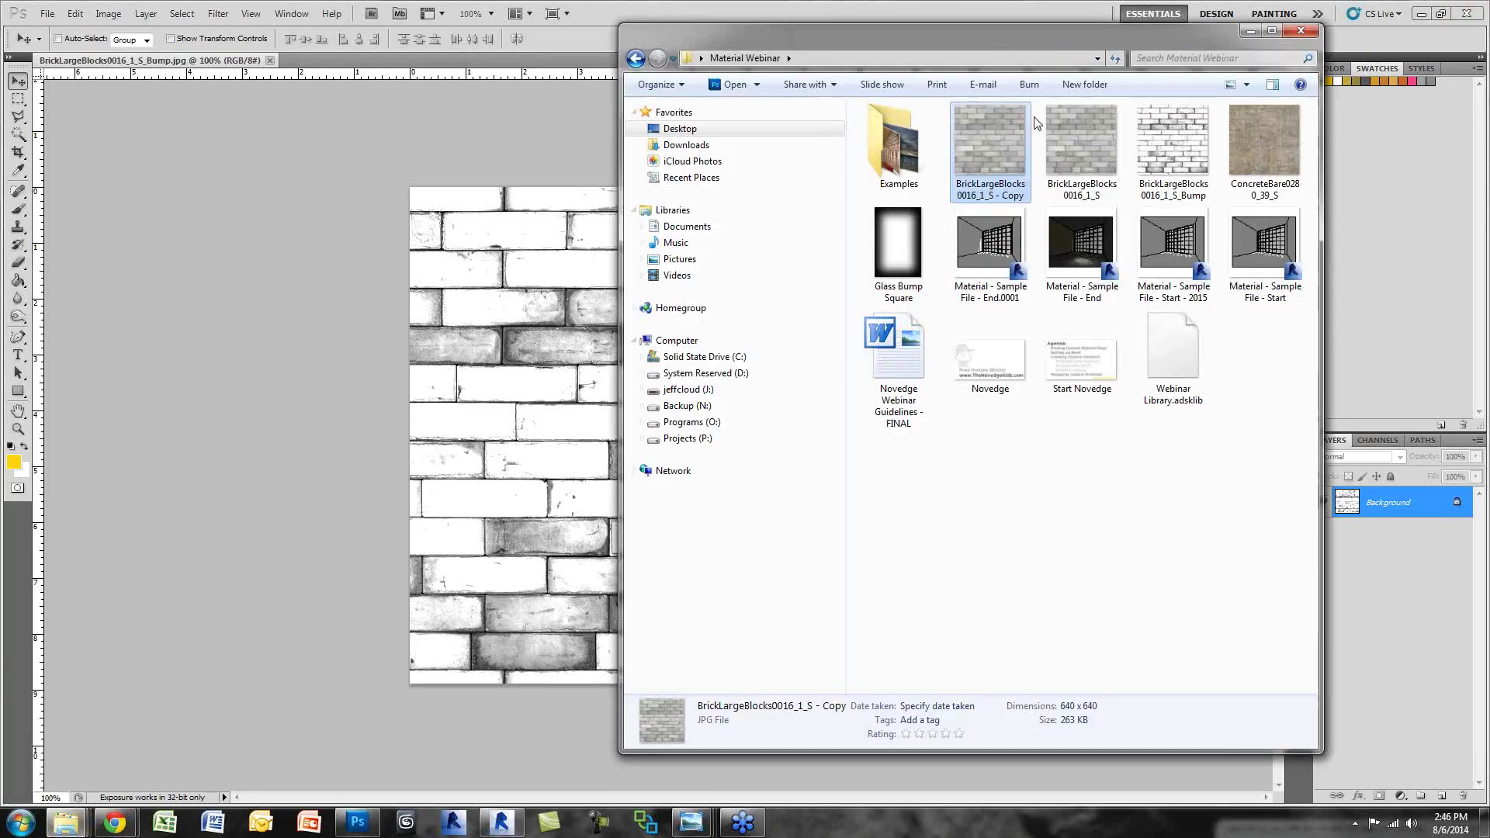
click(394, 63)
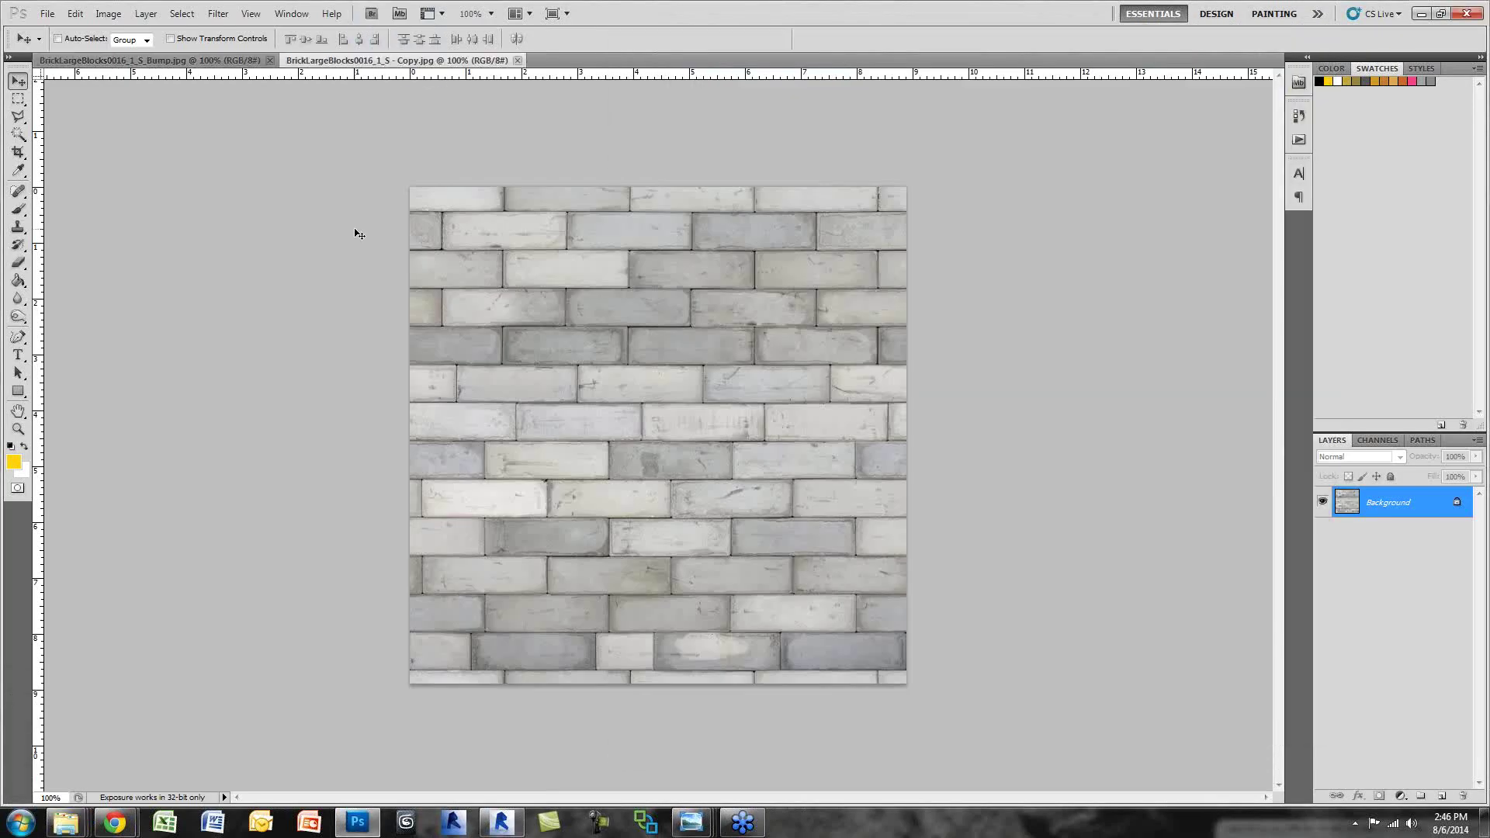
Step: Shift the copied brick image's hue toward green and purple tints using Hue/Saturation, and close the image without saving
key(ctrl+u)
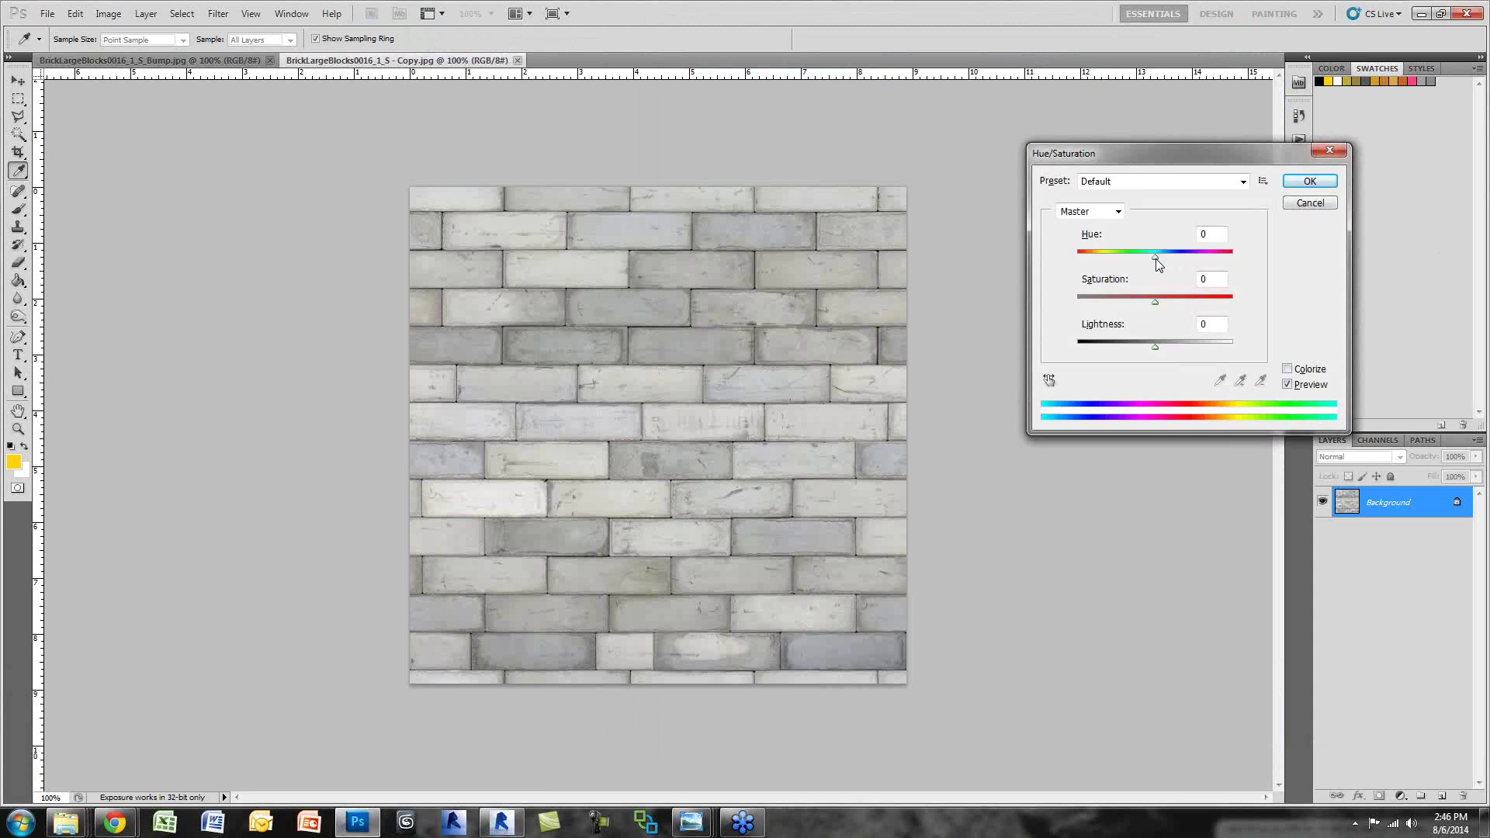
drag(1156, 259, 1188, 260)
click(1309, 182)
key(v)
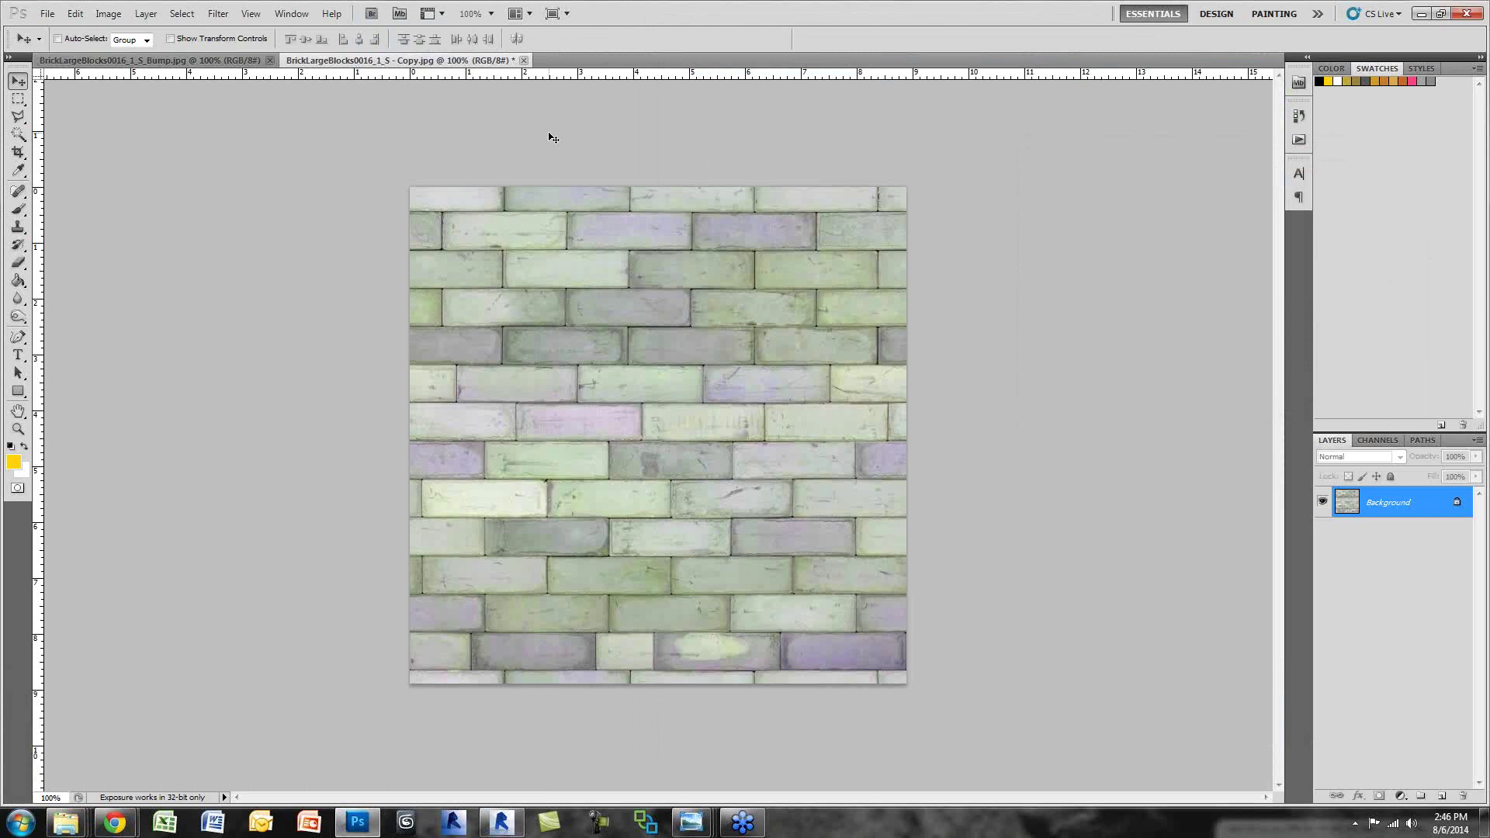
click(524, 60)
click(749, 318)
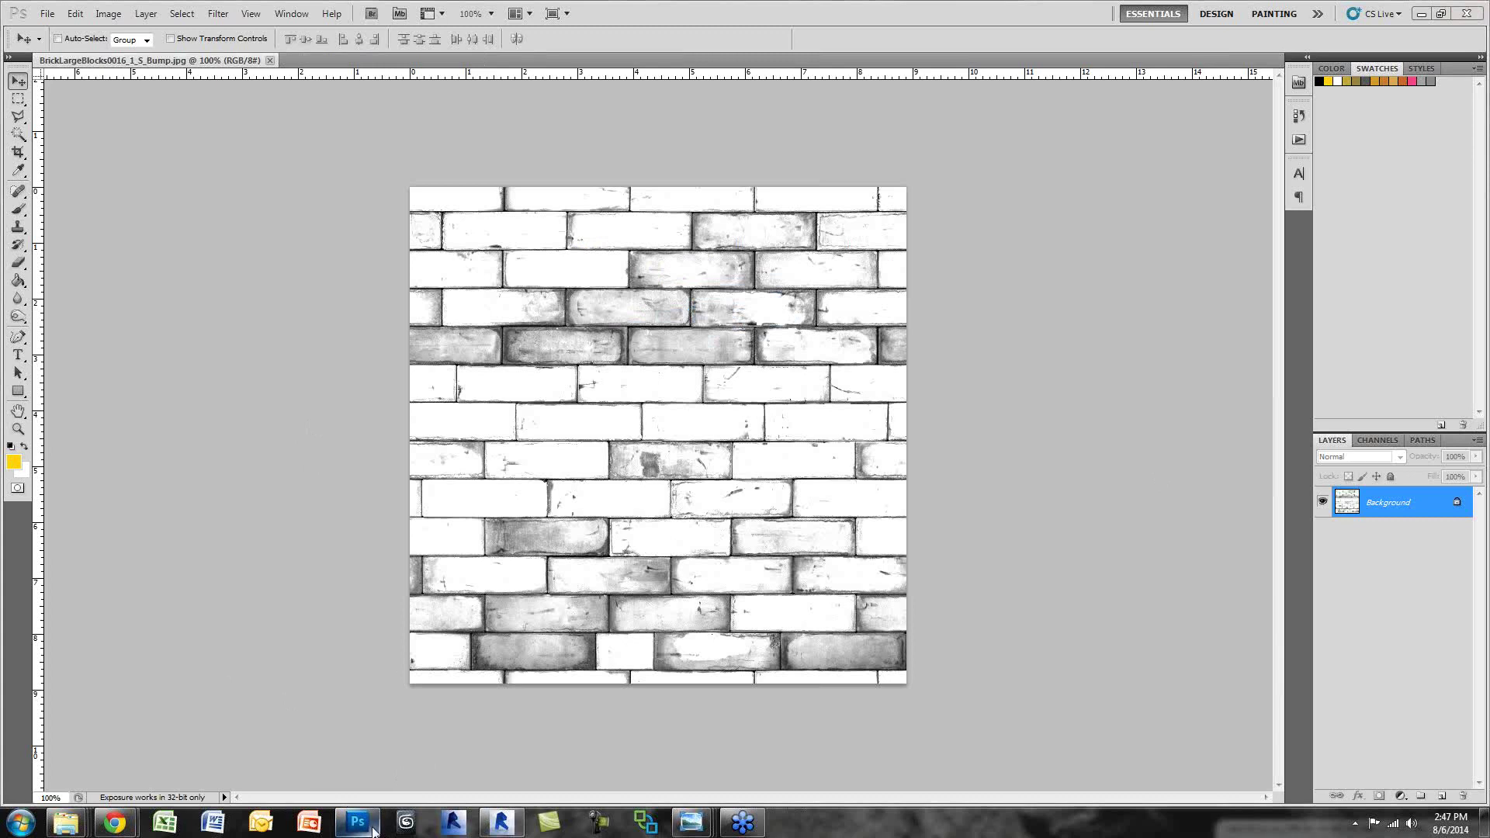
Step: Switch to Revit and close the Material Browser
click(501, 824)
click(790, 57)
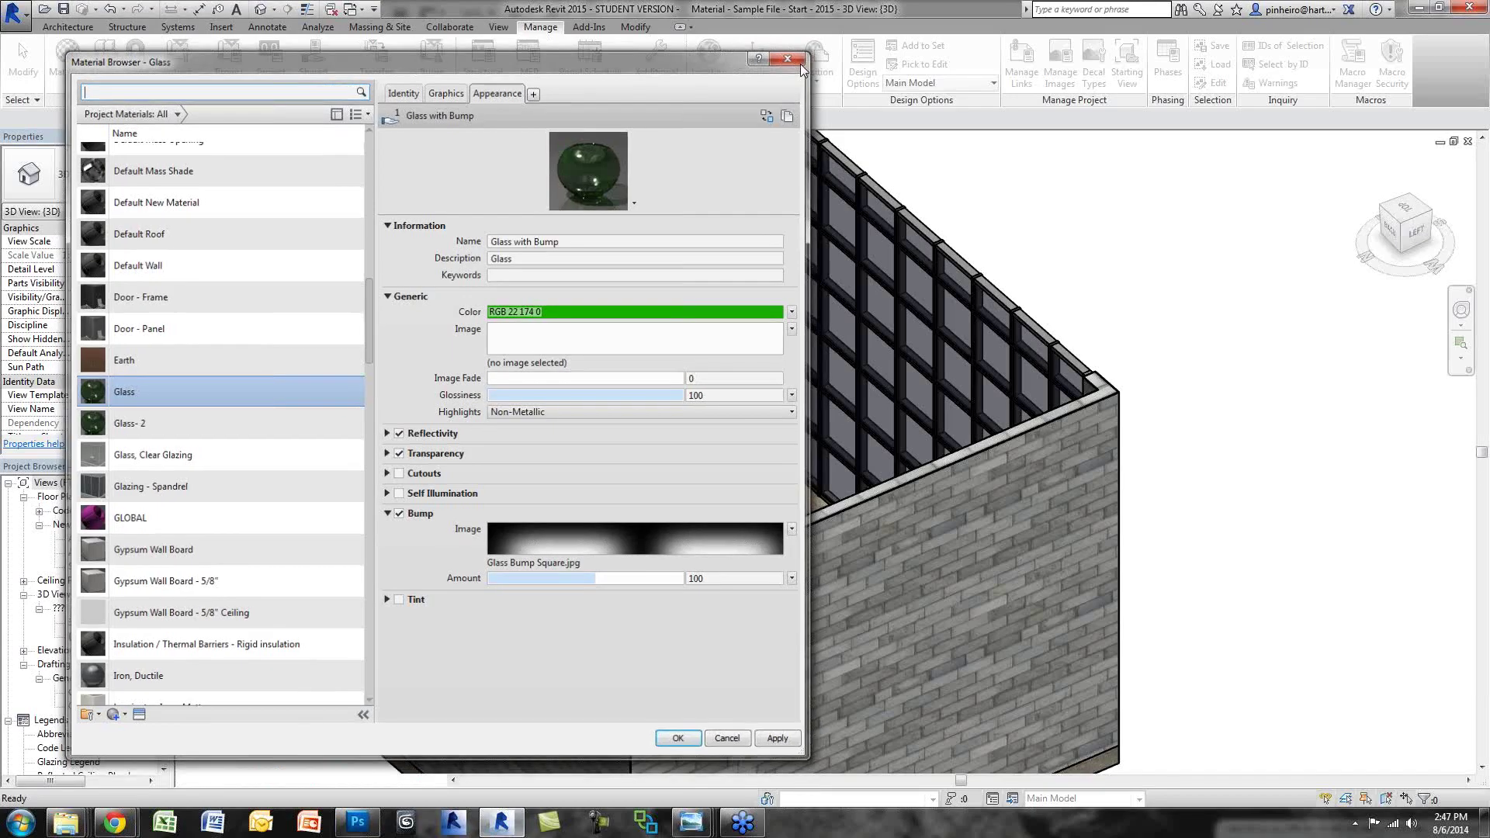
Step: Set Transfer Project Standards to copy only Materials from Project1, and cancel the transfer
click(376, 66)
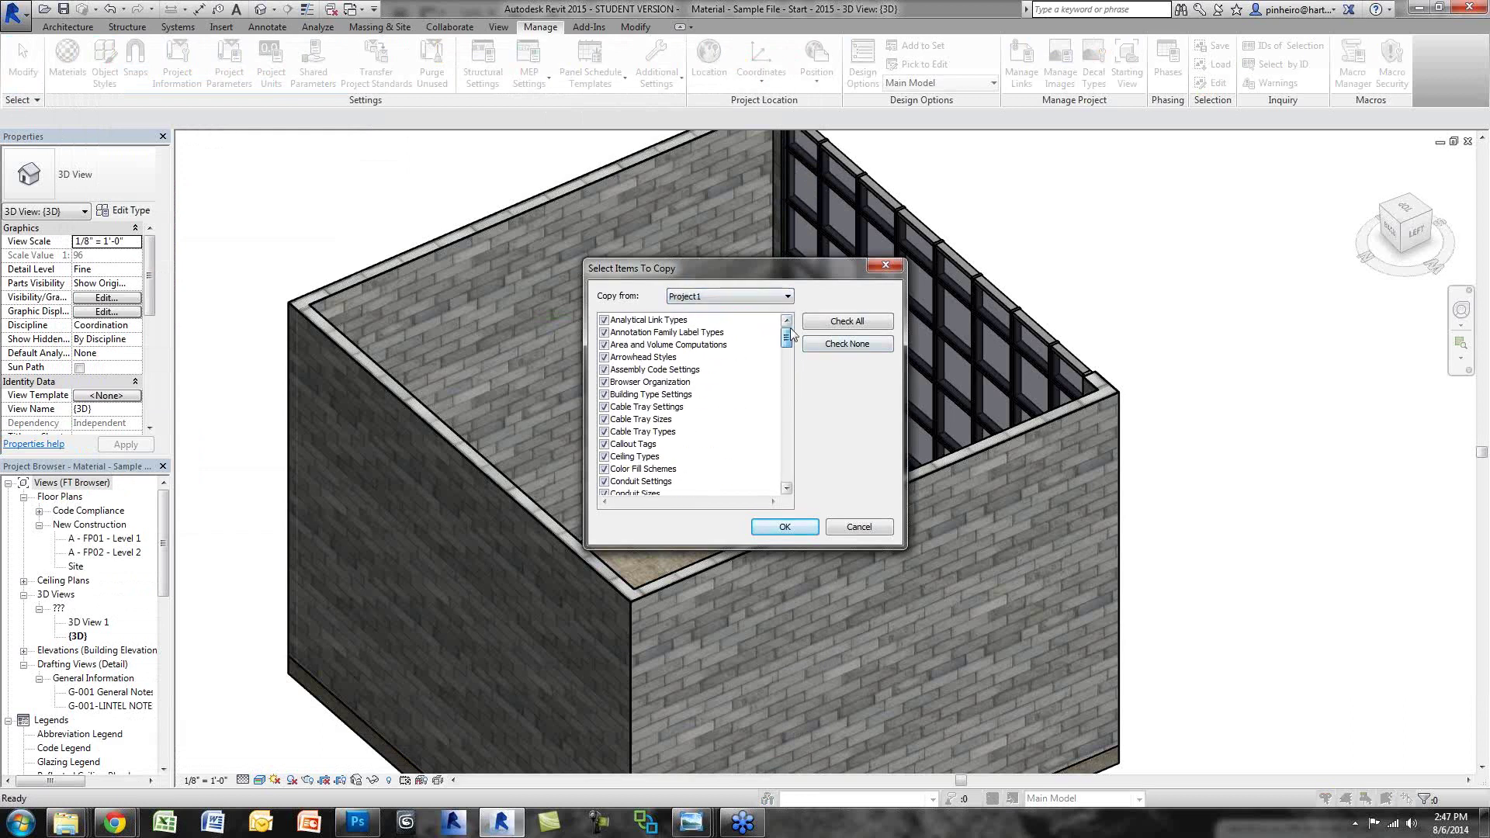
drag(791, 334, 789, 412)
click(656, 383)
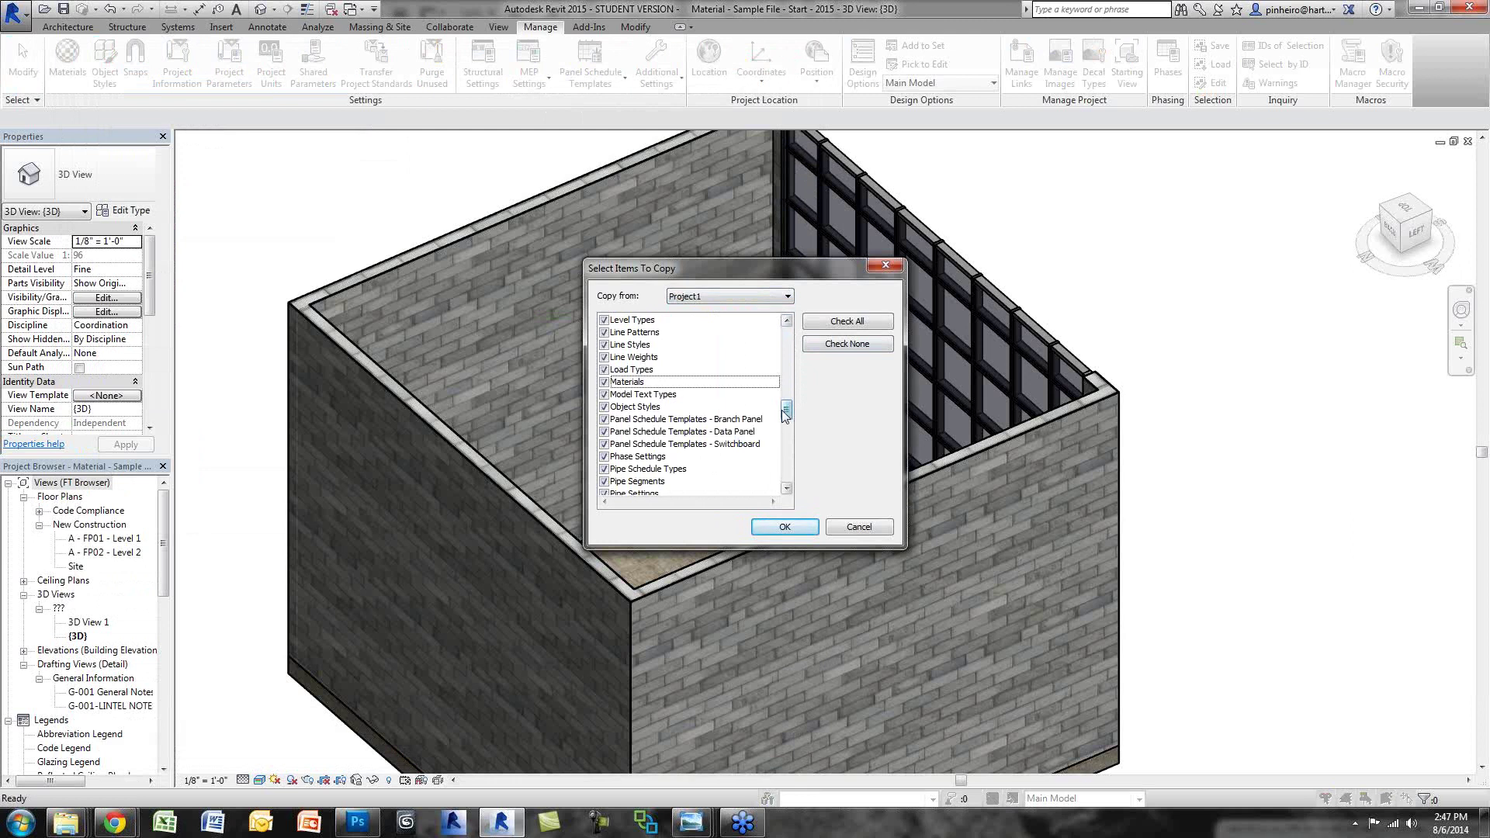
mouse_move(786, 409)
mouse_down()
mouse_move(786, 474)
mouse_move(786, 408)
mouse_up()
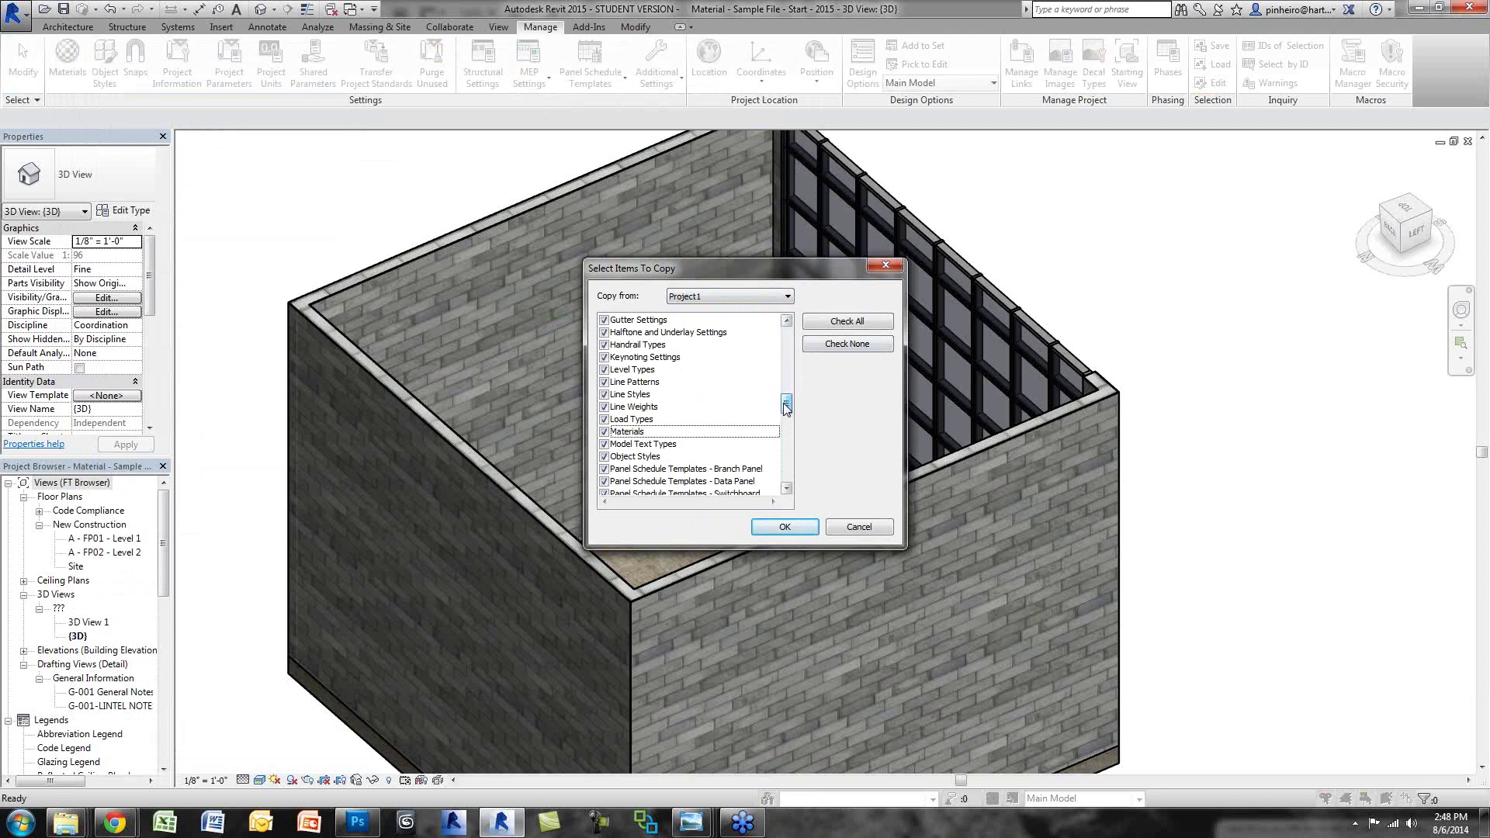
click(824, 345)
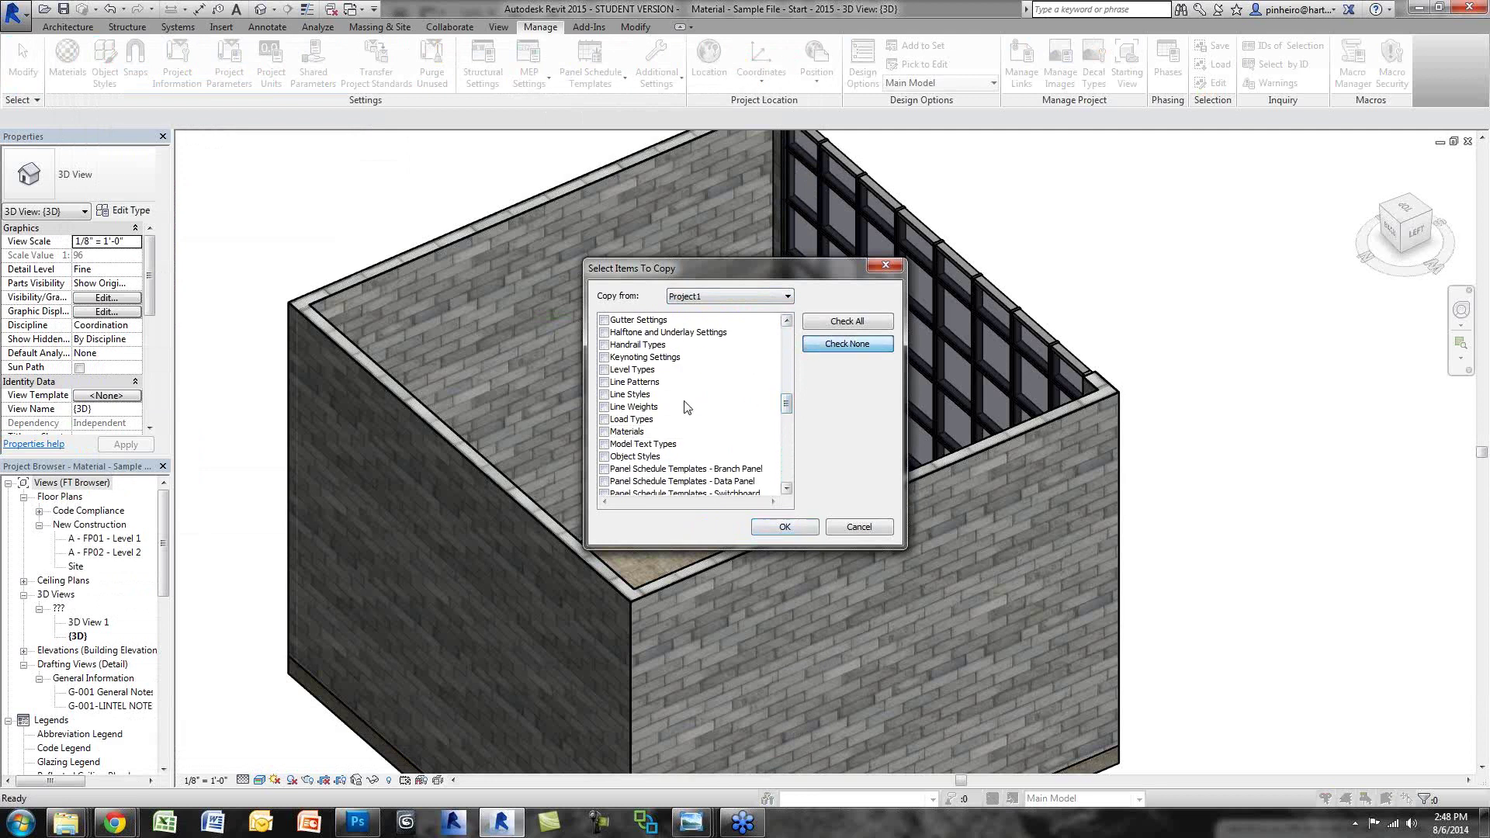
click(604, 432)
scroll(736, 448, down, 1)
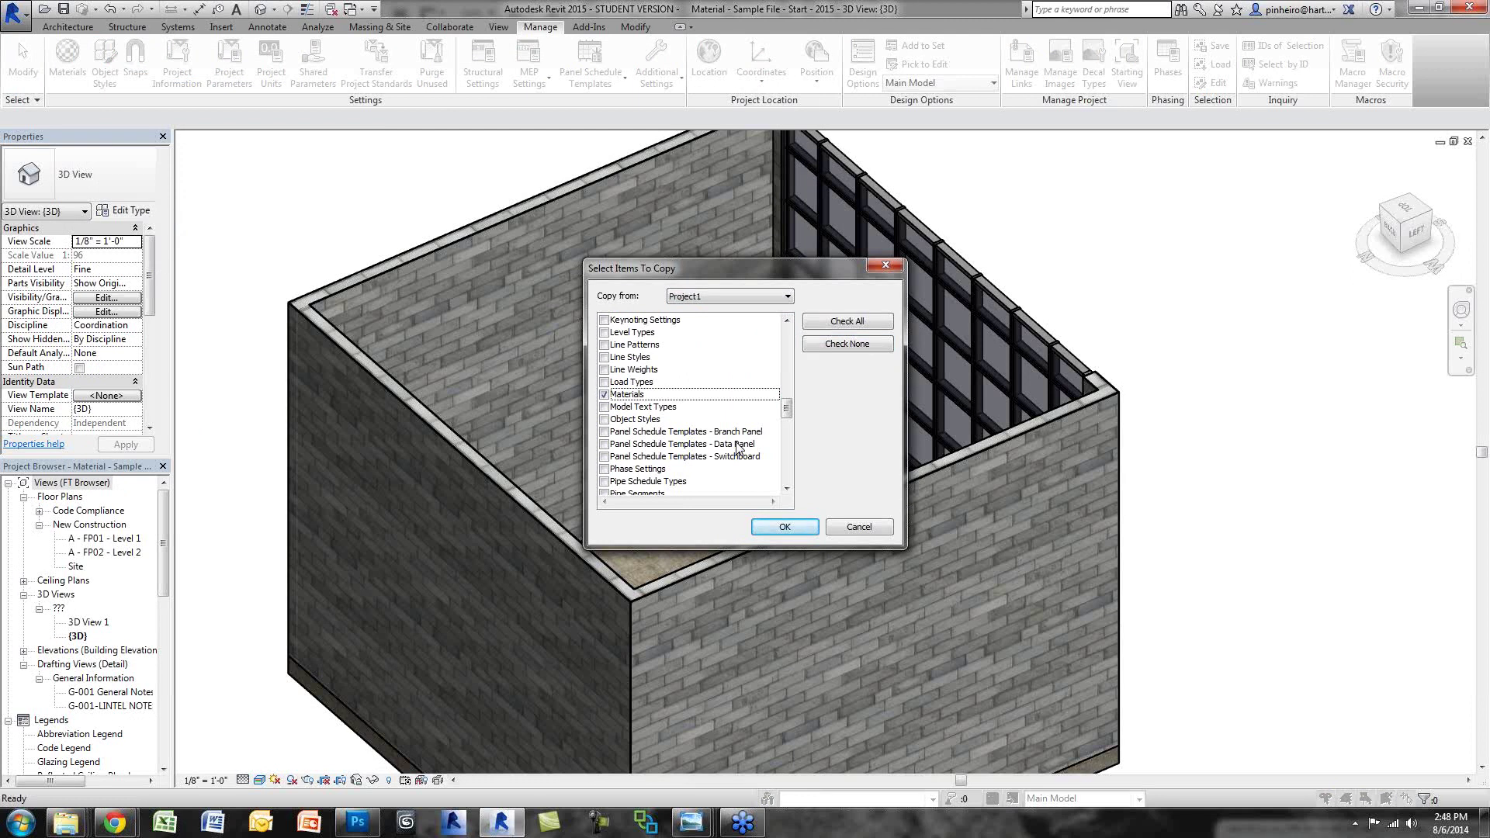
click(858, 526)
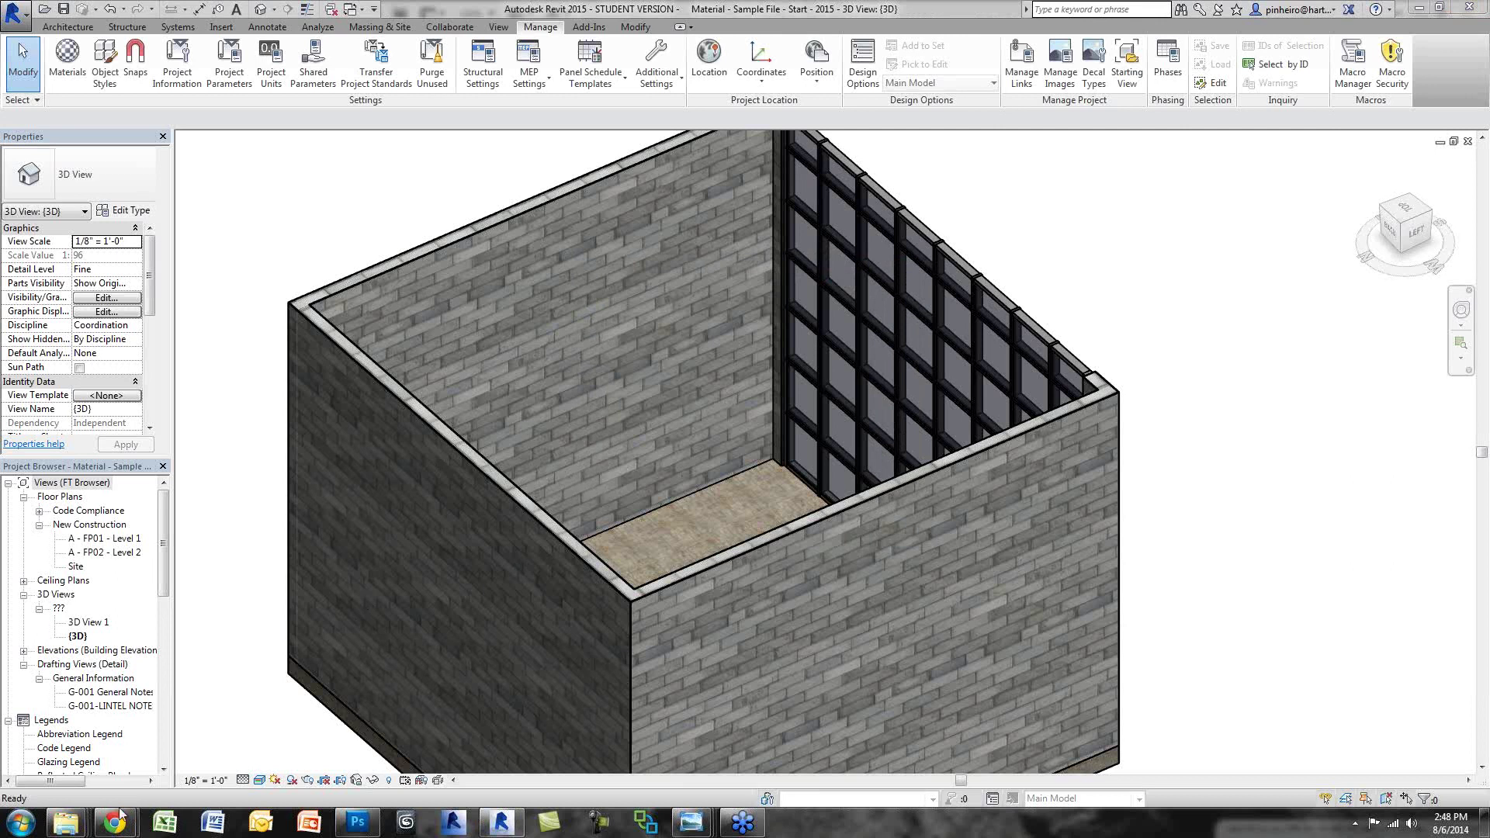
mouse_move(116, 821)
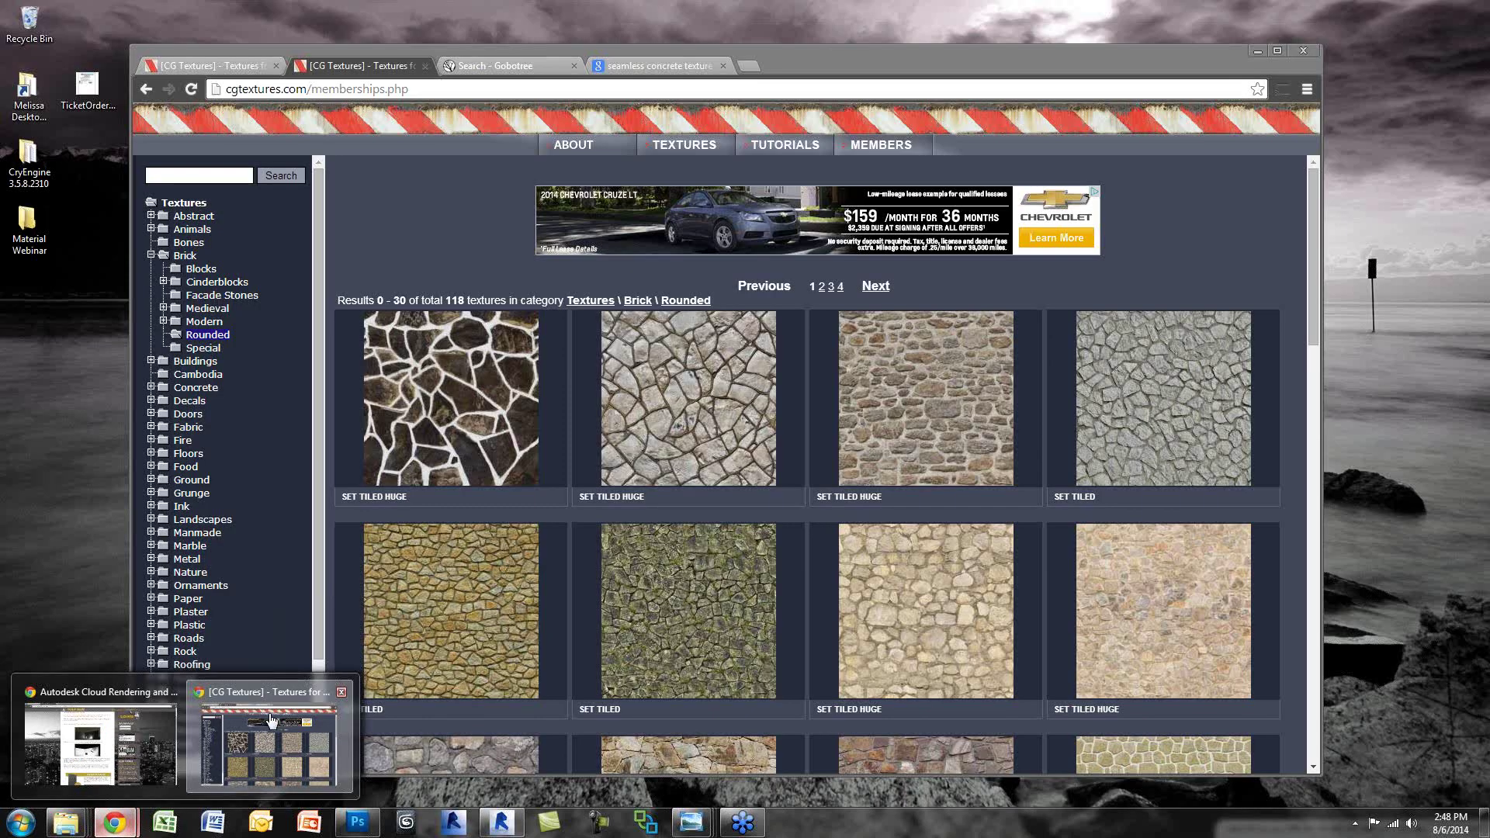
click(271, 722)
click(747, 65)
text(www.gobotree.com)
key(Return)
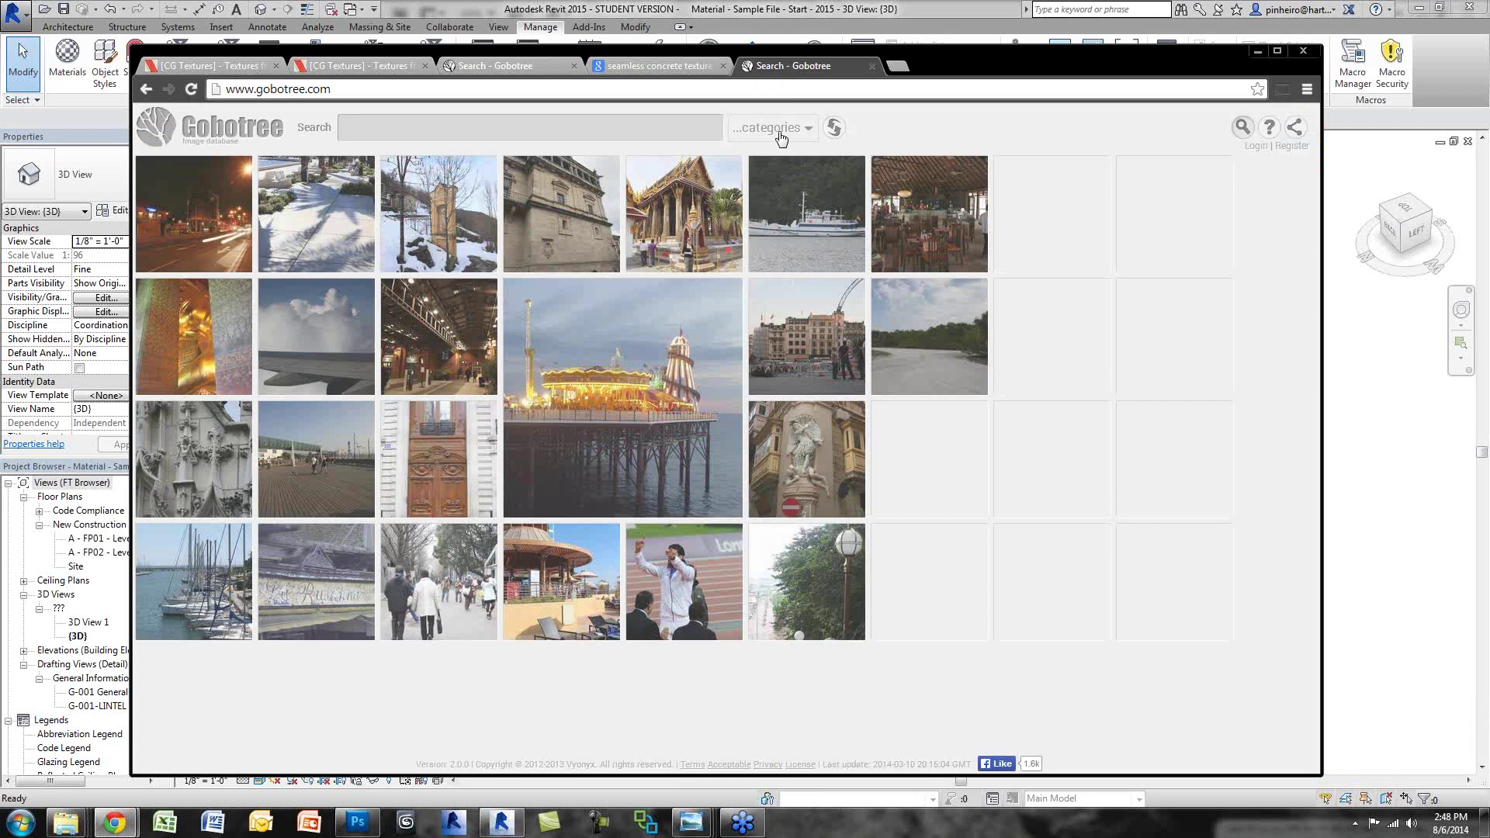
Step: Browse both pages of Gobotree's brick texture category and open the preview of the cracked, plastered brick close-up
click(778, 129)
mouse_move(773, 405)
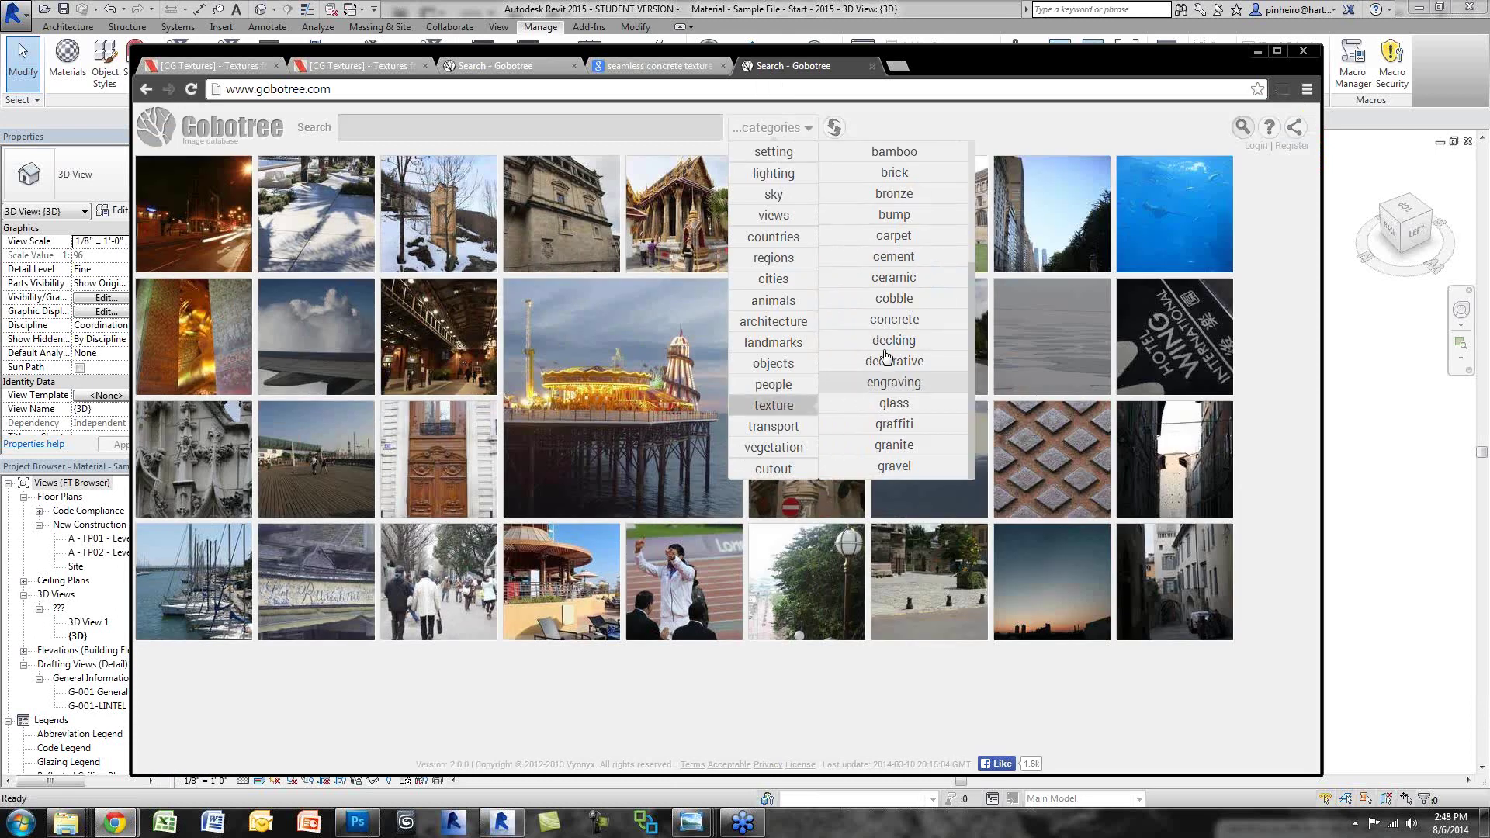
click(896, 173)
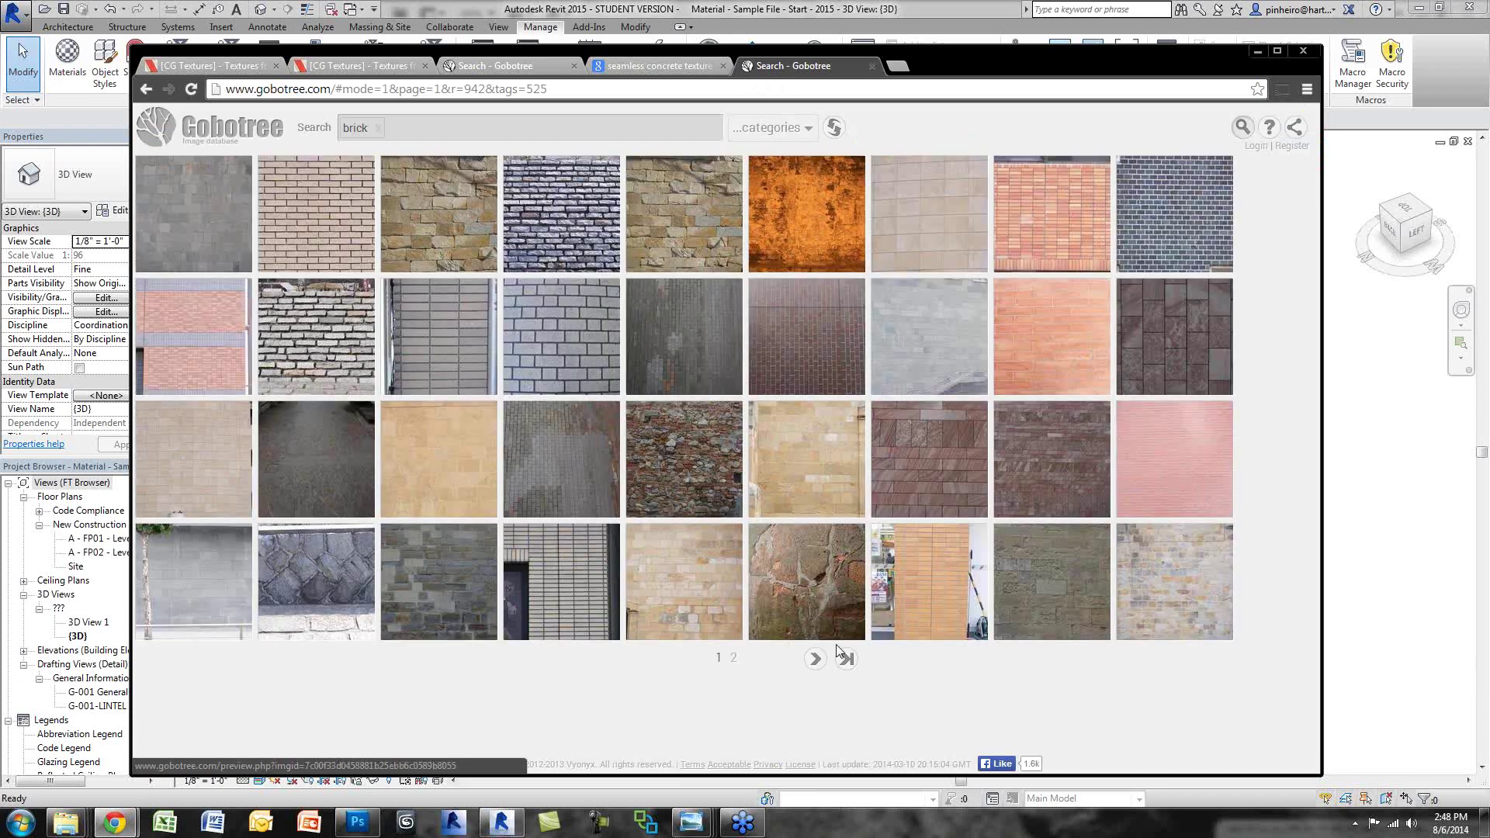
click(814, 659)
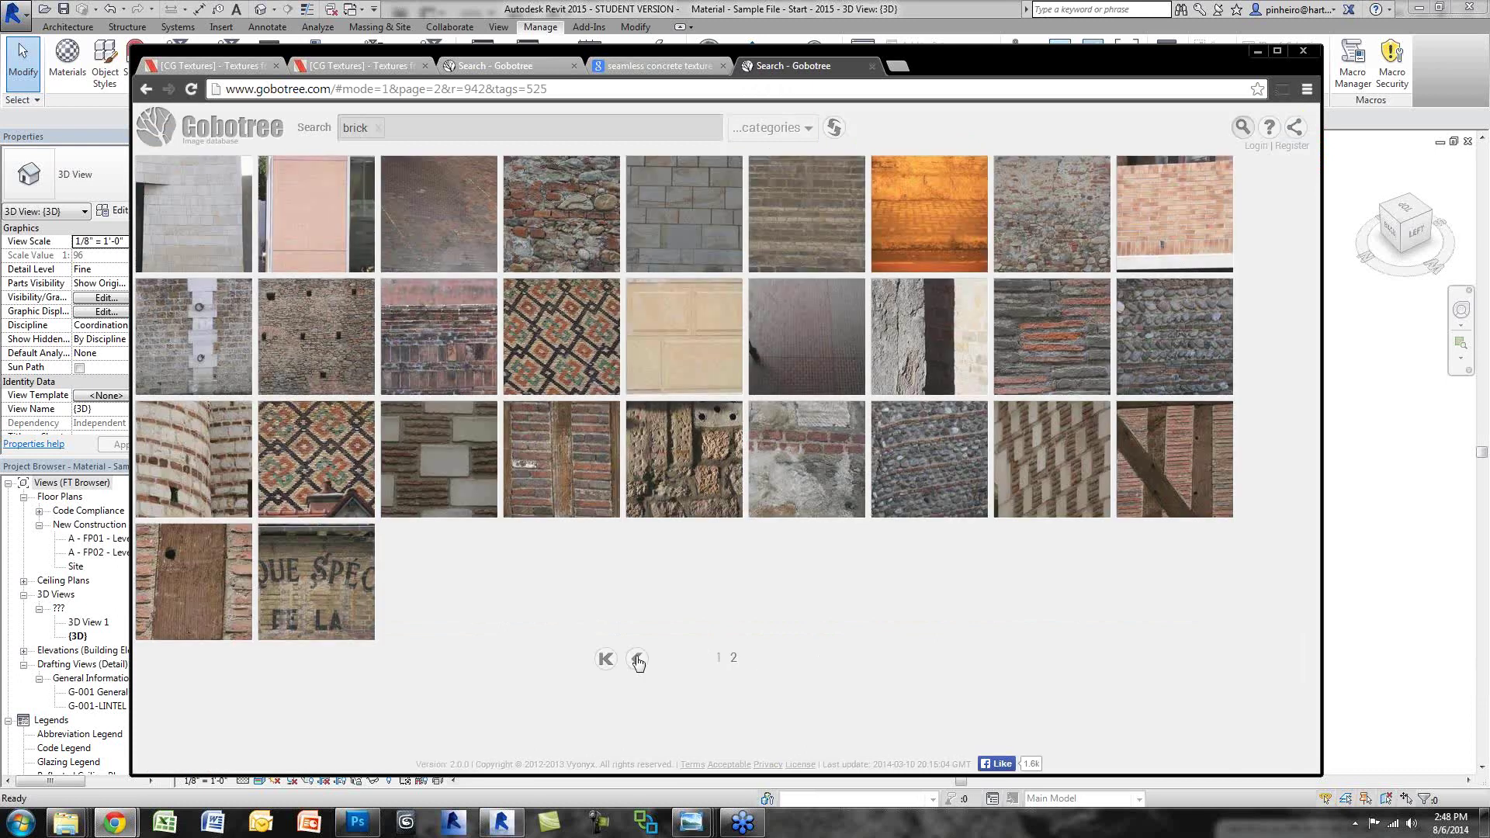
click(637, 660)
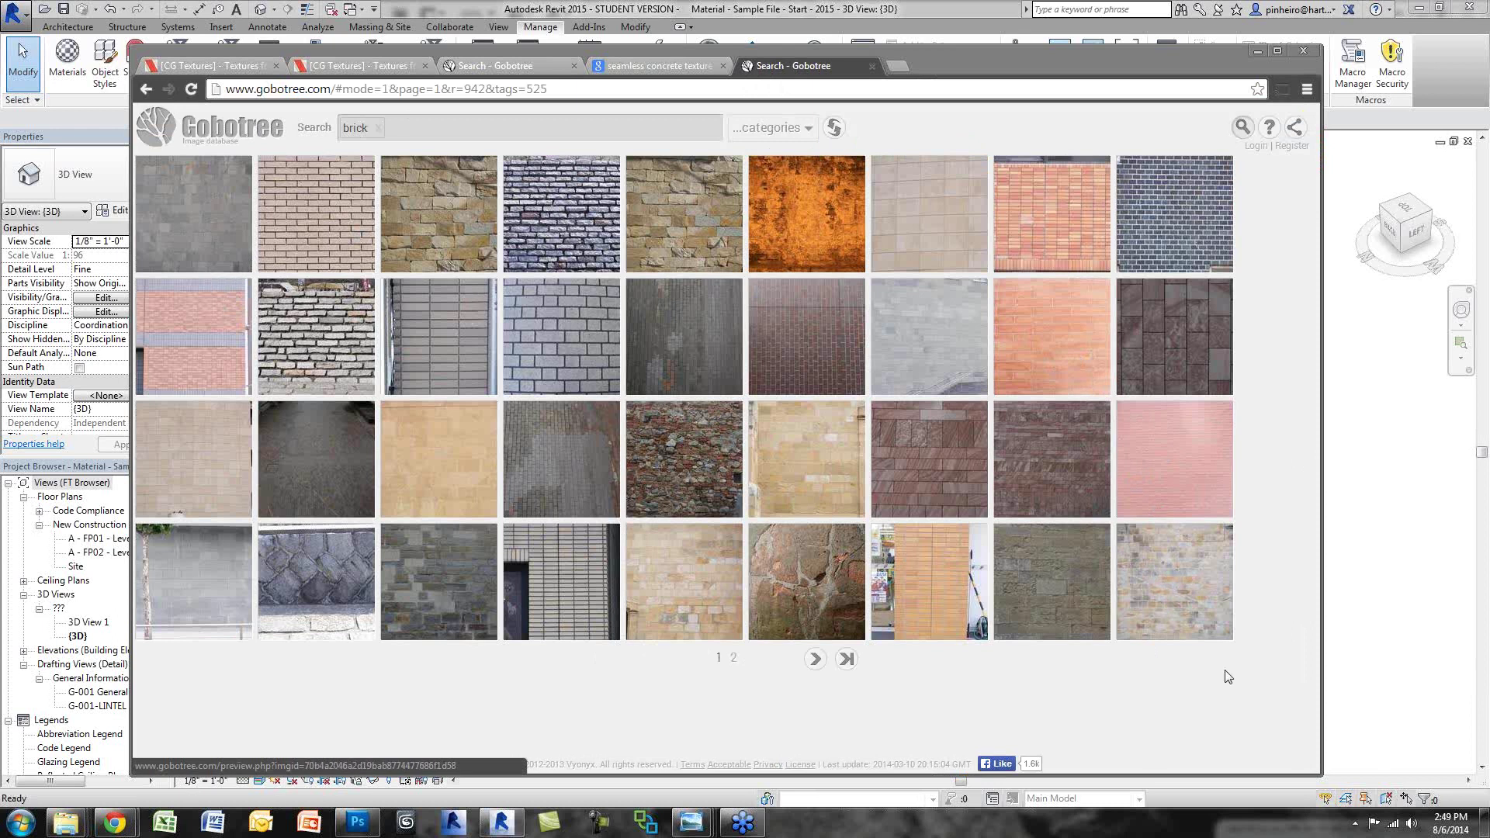
click(830, 583)
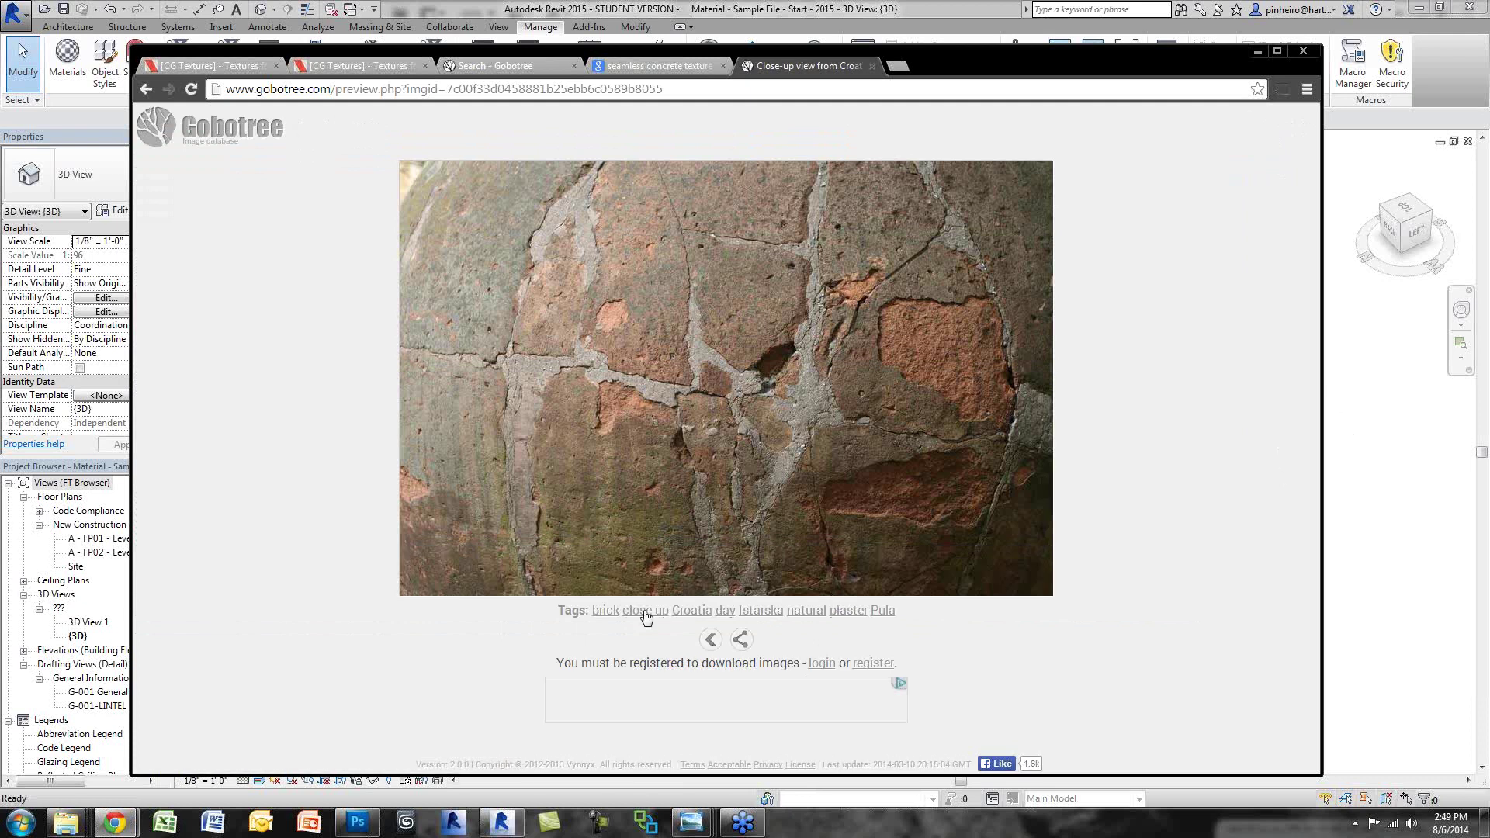
Step: Download the small 700x474 tiled image of BrickRound0113 from CG Textures and show the file in its folder
click(521, 68)
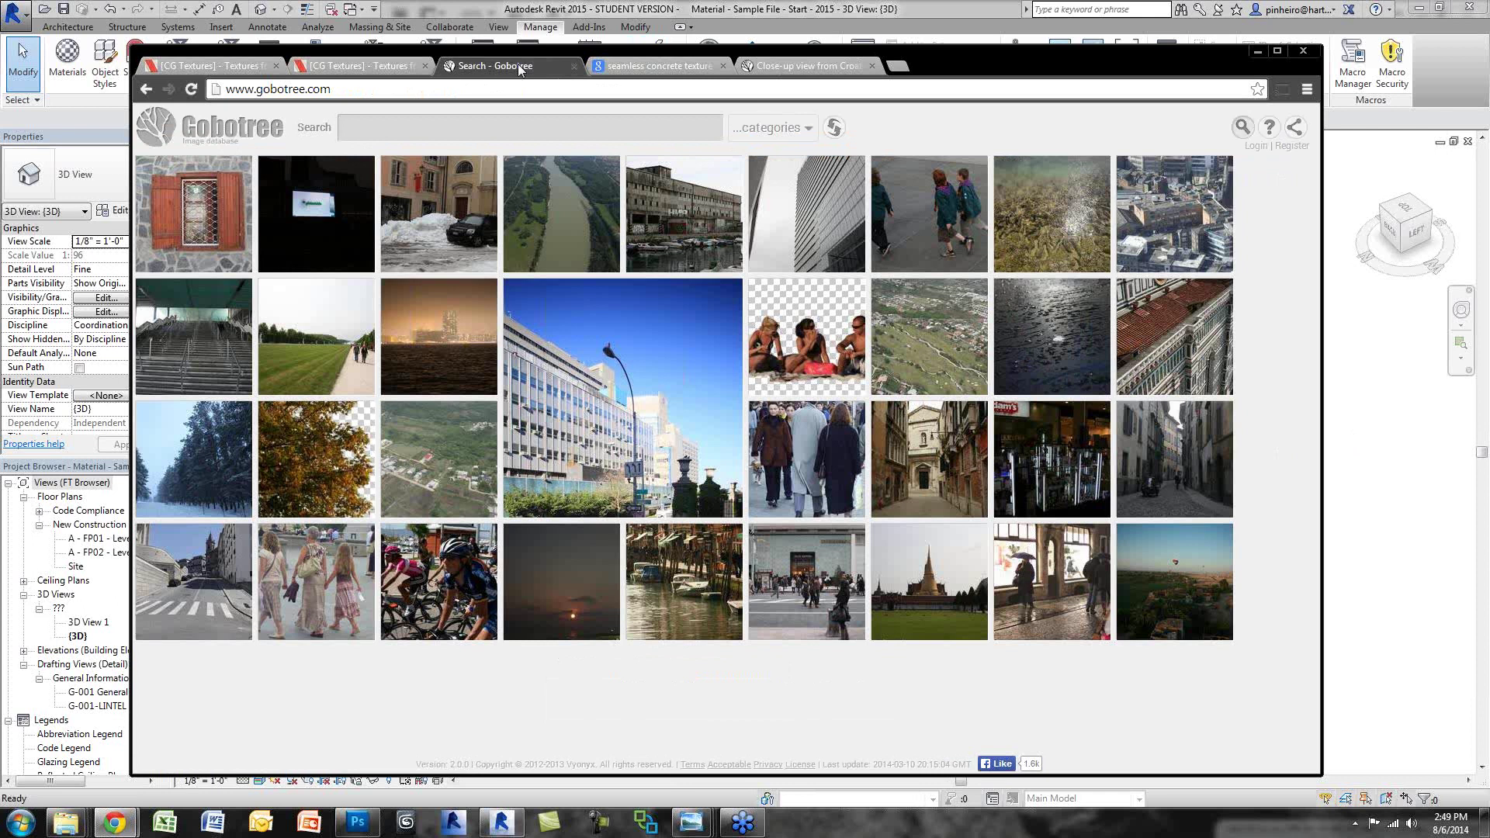
key(ctrl+shift+t)
click(641, 481)
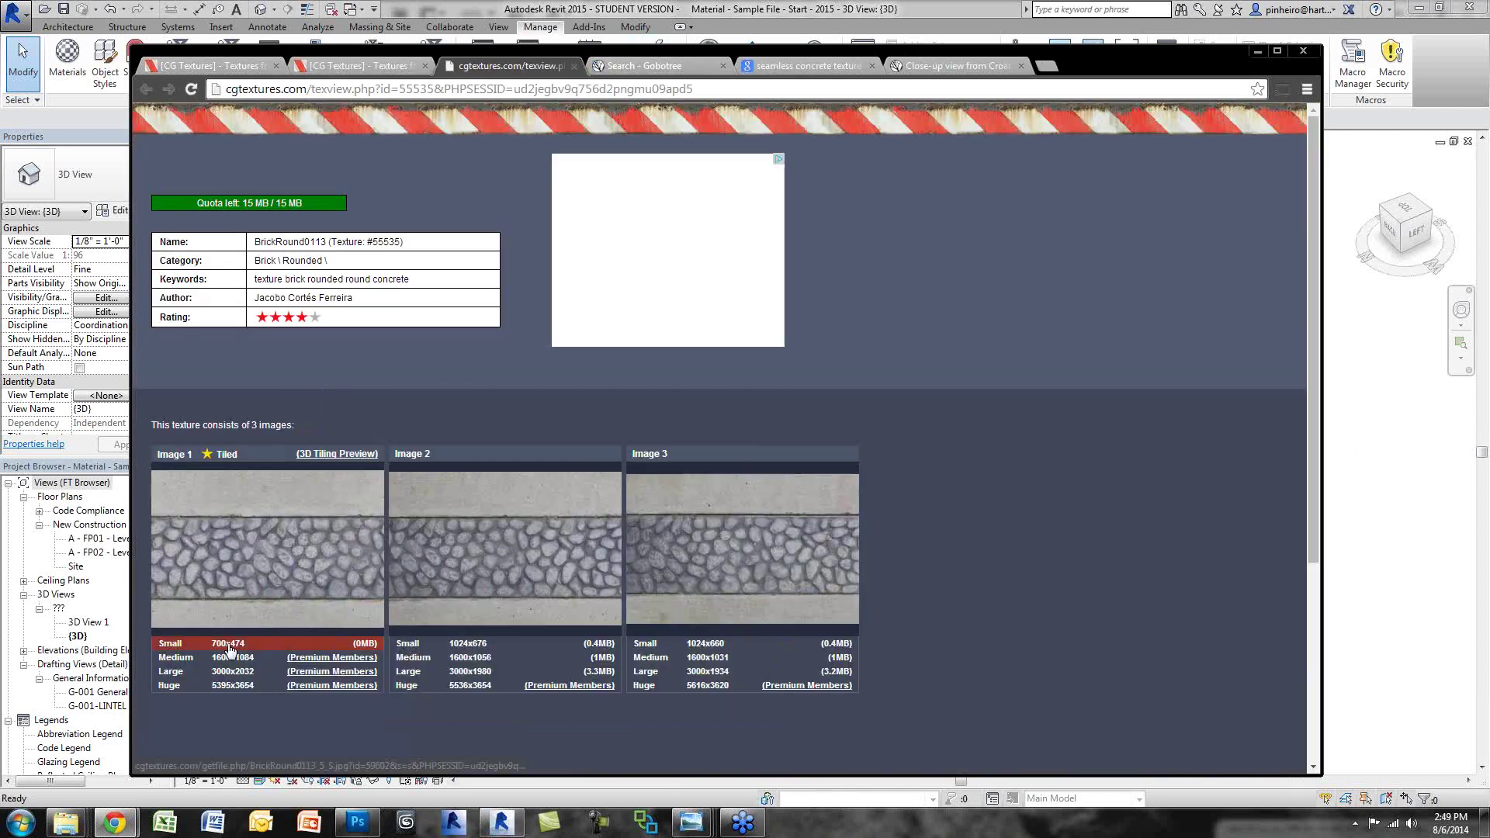
click(373, 548)
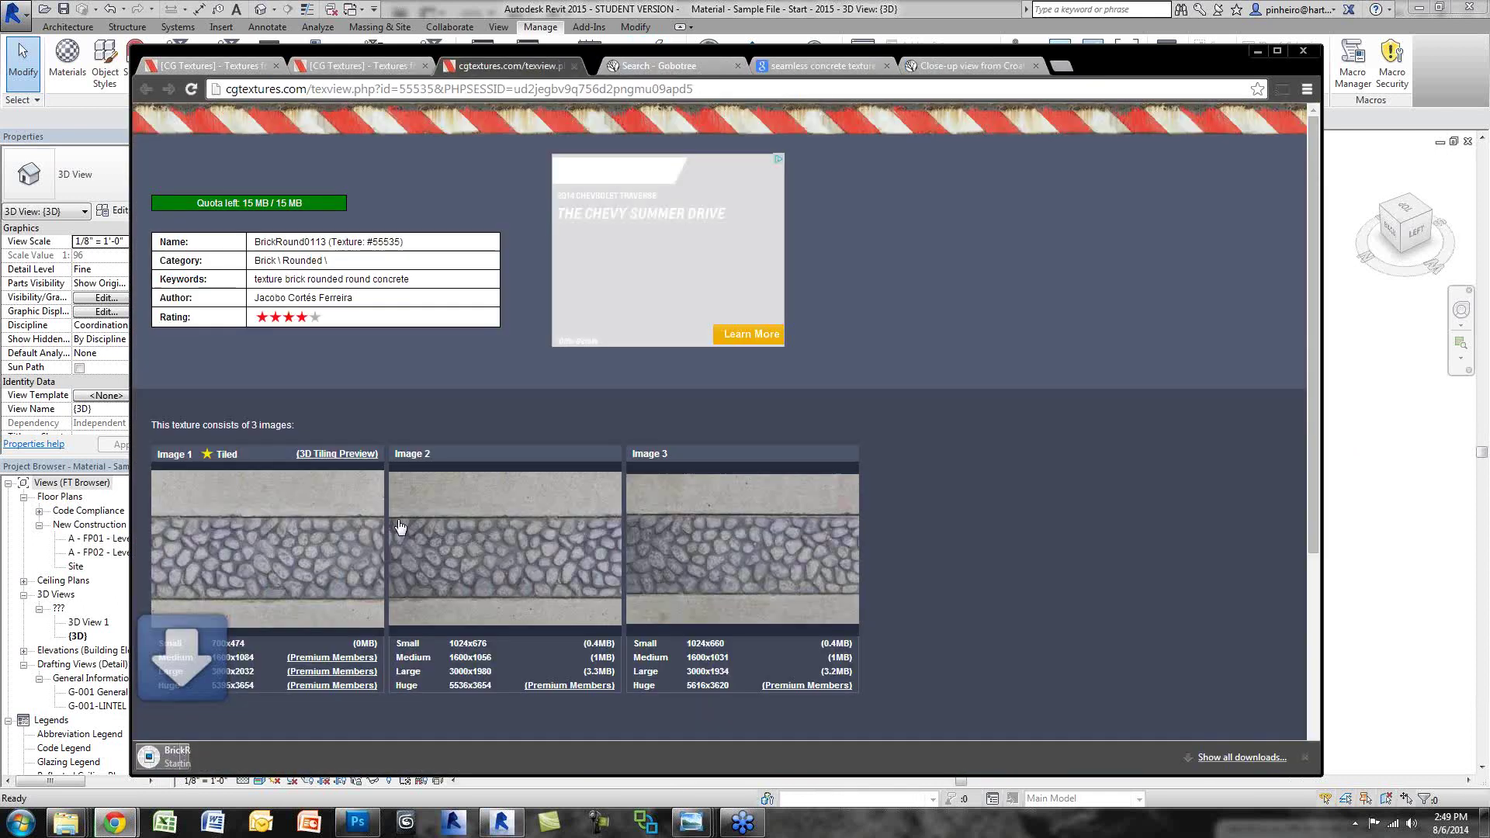
click(288, 756)
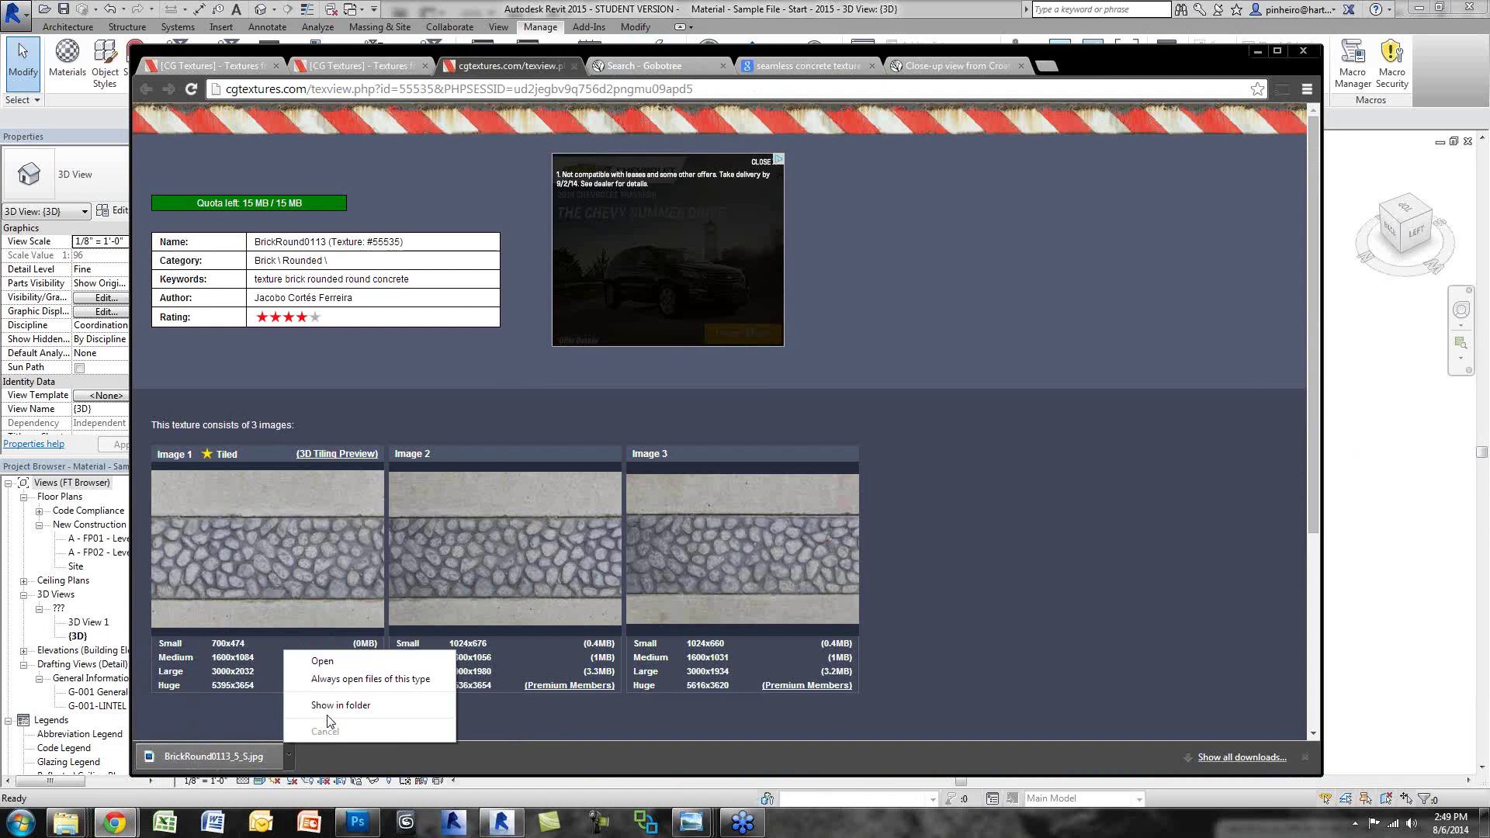
click(327, 709)
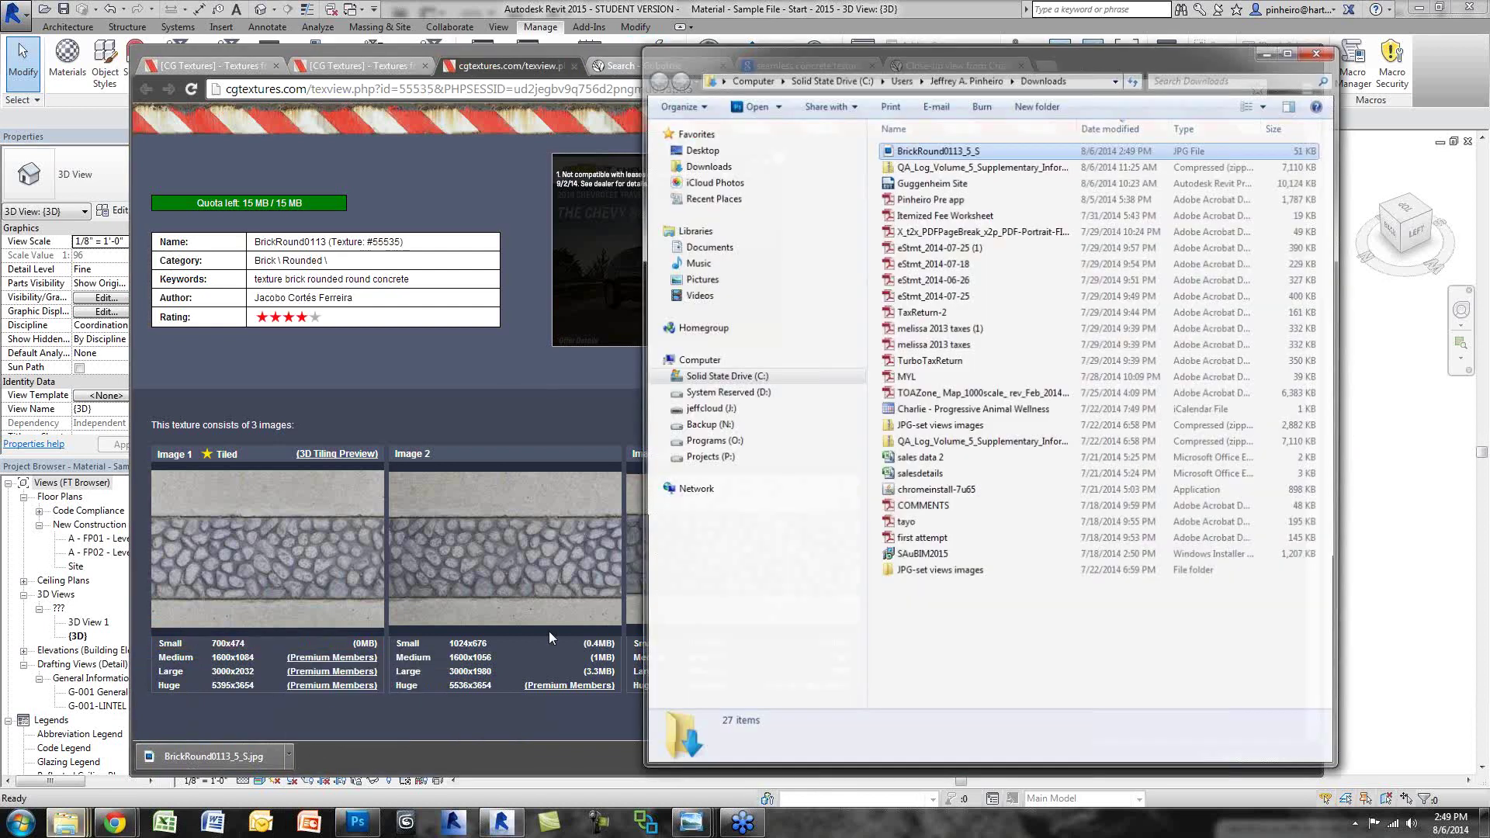
Step: Switch to Photoshop, bring up the Material Webinar folder over it, and display the folder's files as large icons
click(357, 821)
mouse_move(66, 822)
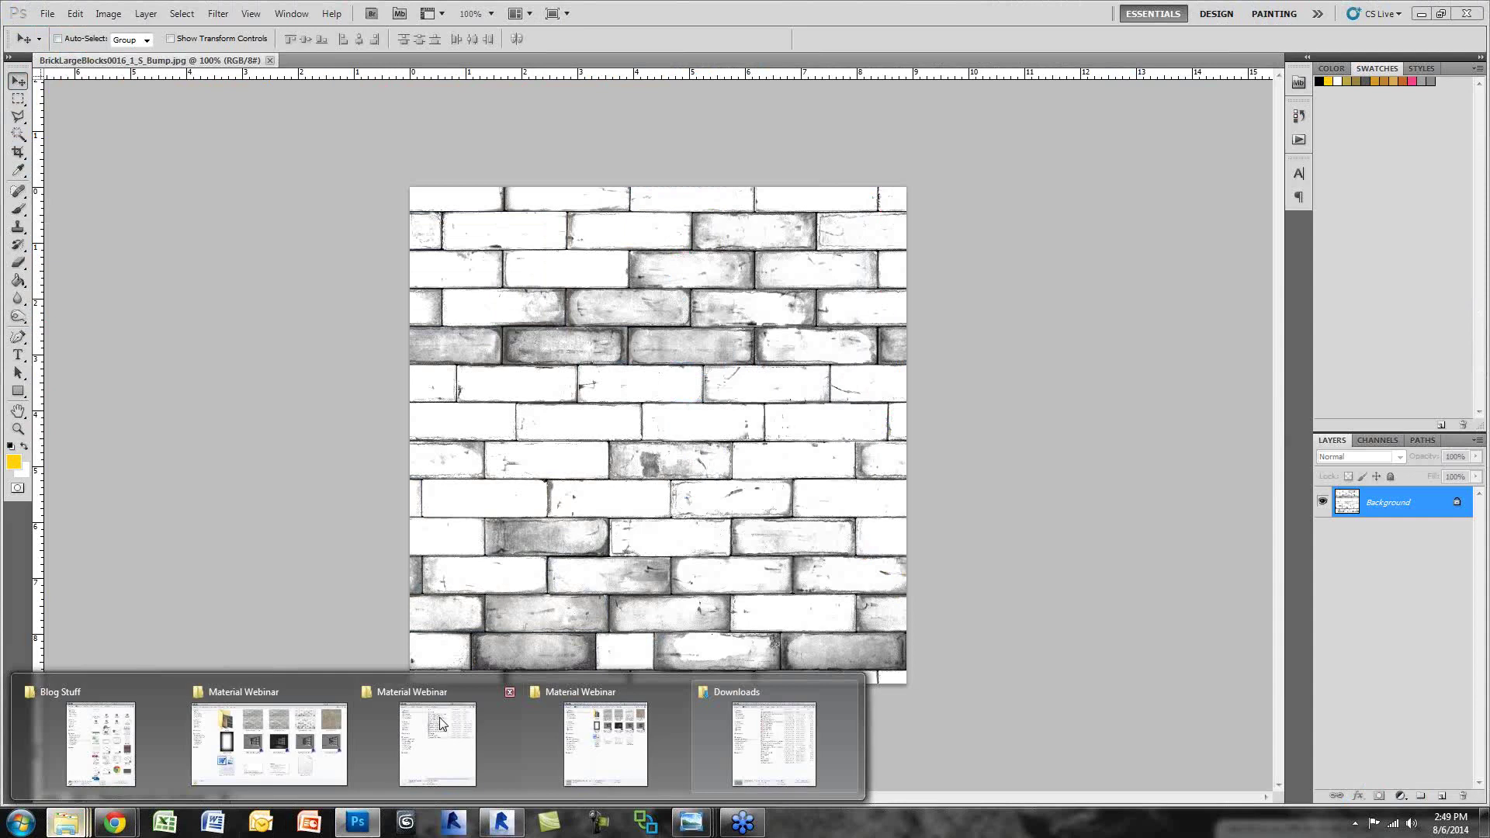
click(441, 723)
right_click(414, 388)
mouse_move(463, 417)
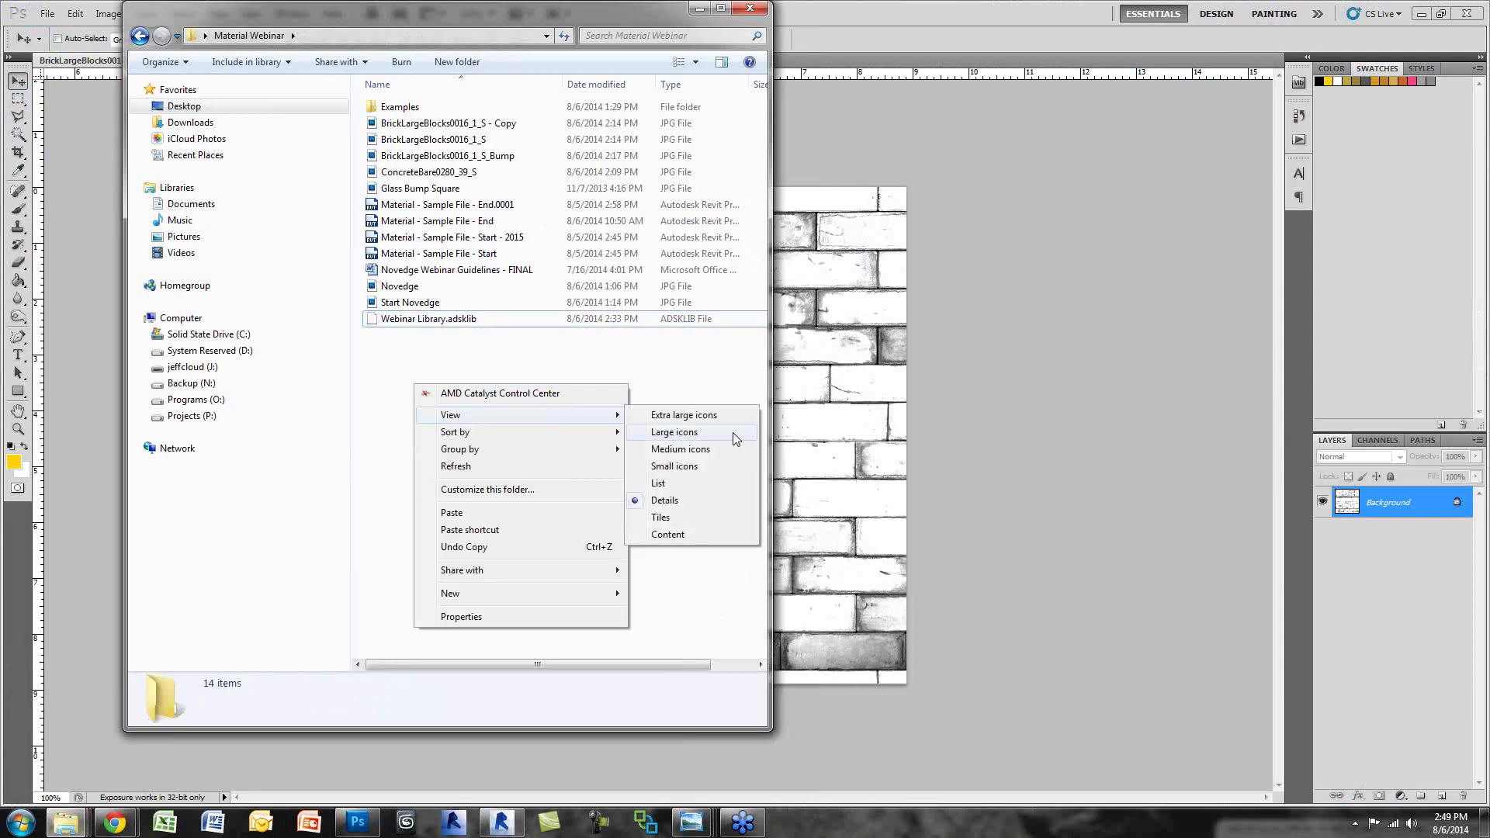
click(732, 432)
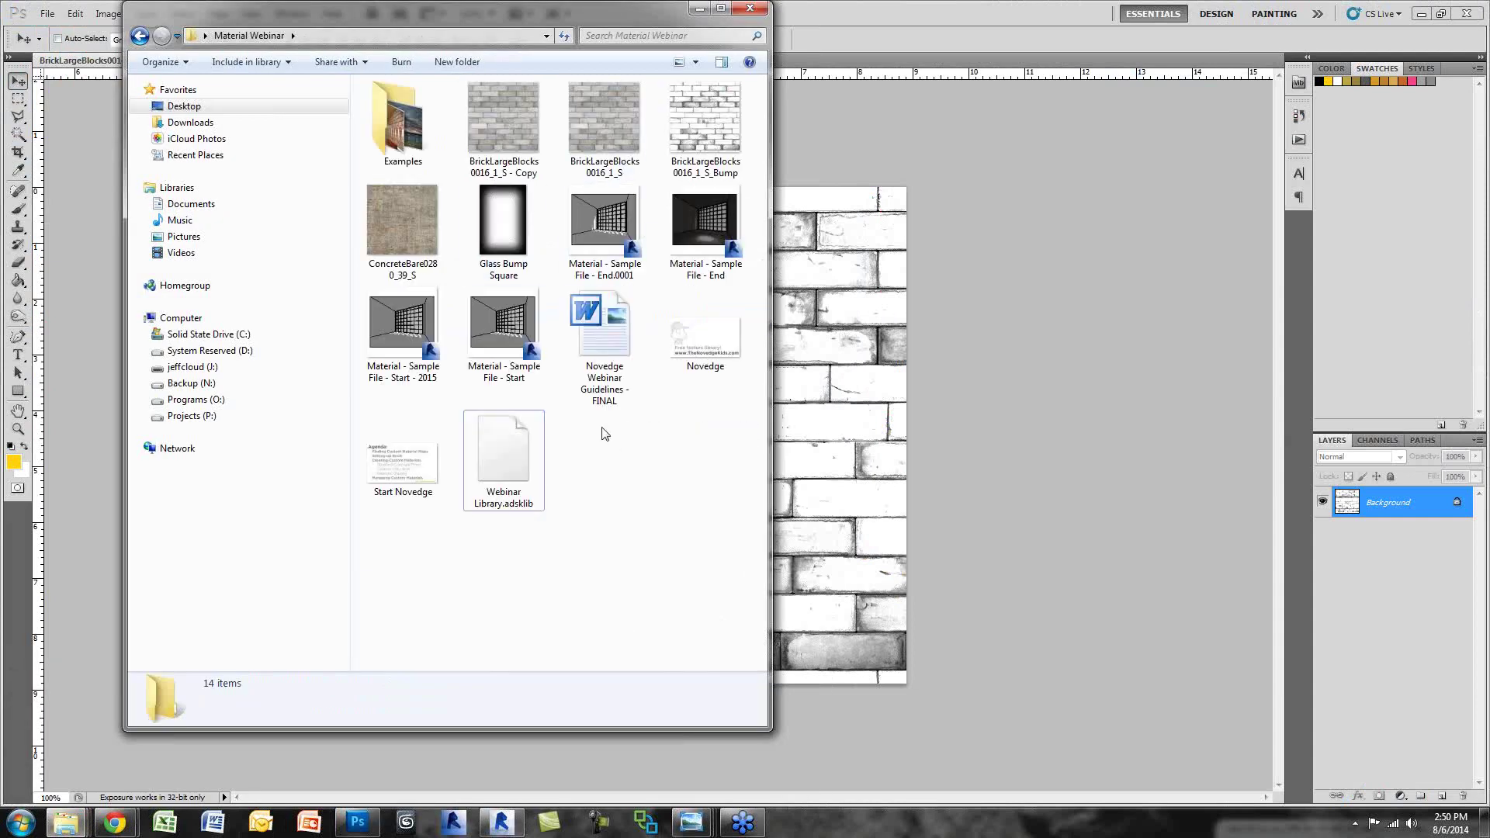
Step: Display the Downloads folder as large icons and open BrickRound0113_5_S in Photoshop
click(256, 122)
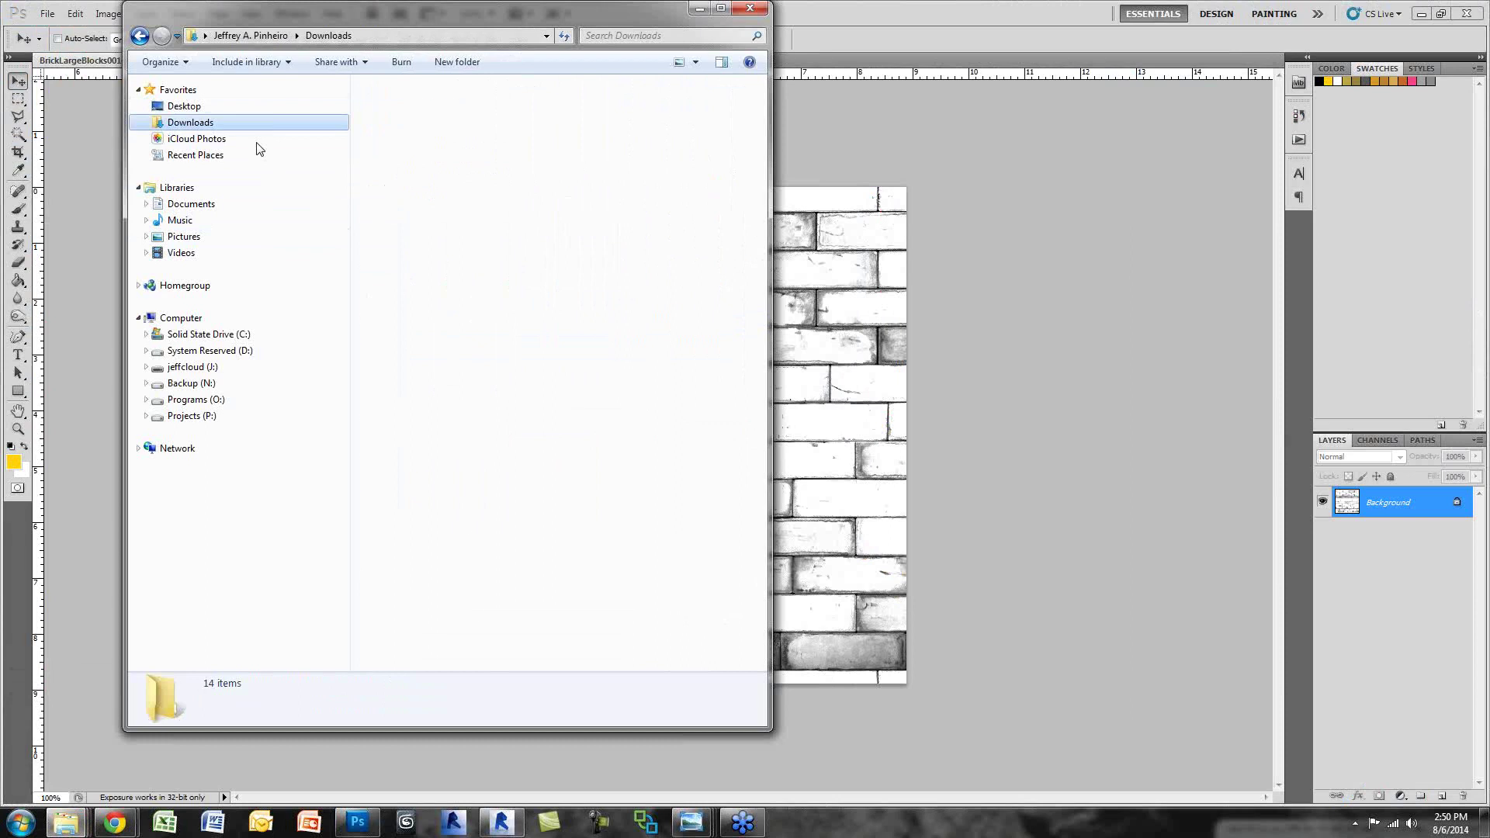
right_click(470, 614)
mouse_move(544, 391)
click(752, 411)
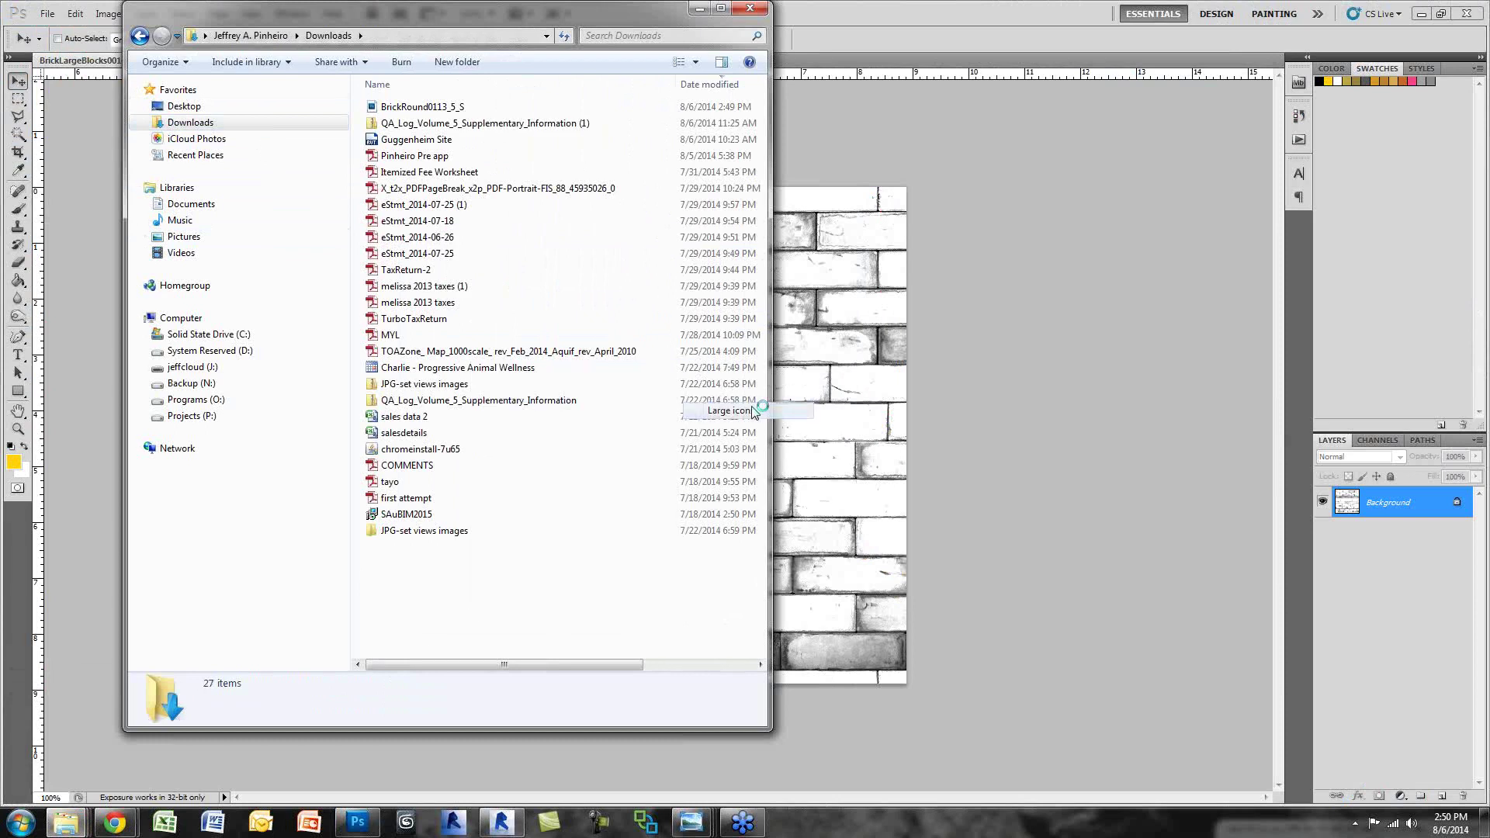
drag(421, 145, 941, 63)
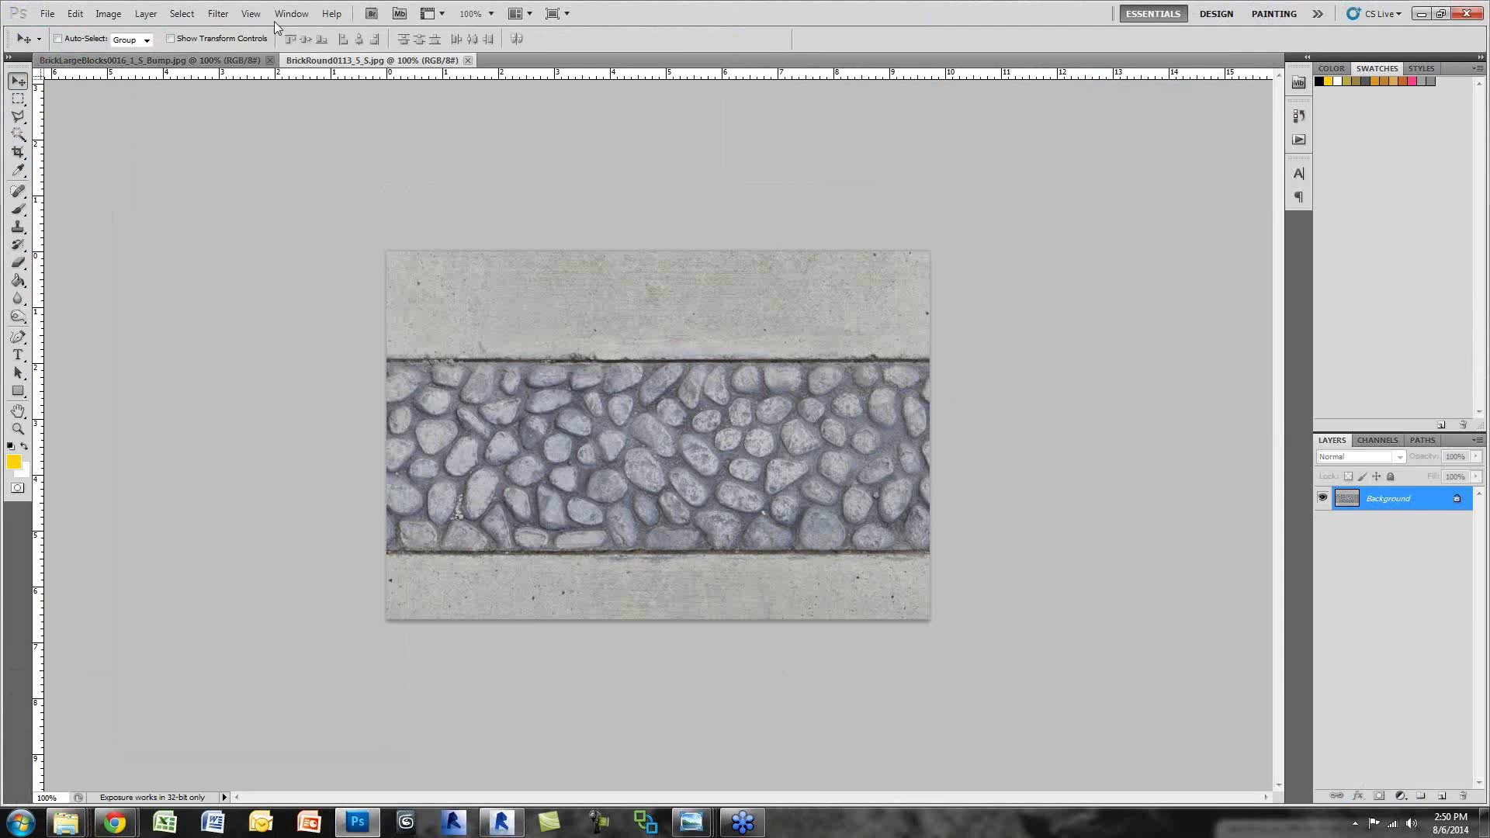
click(229, 19)
mouse_move(256, 315)
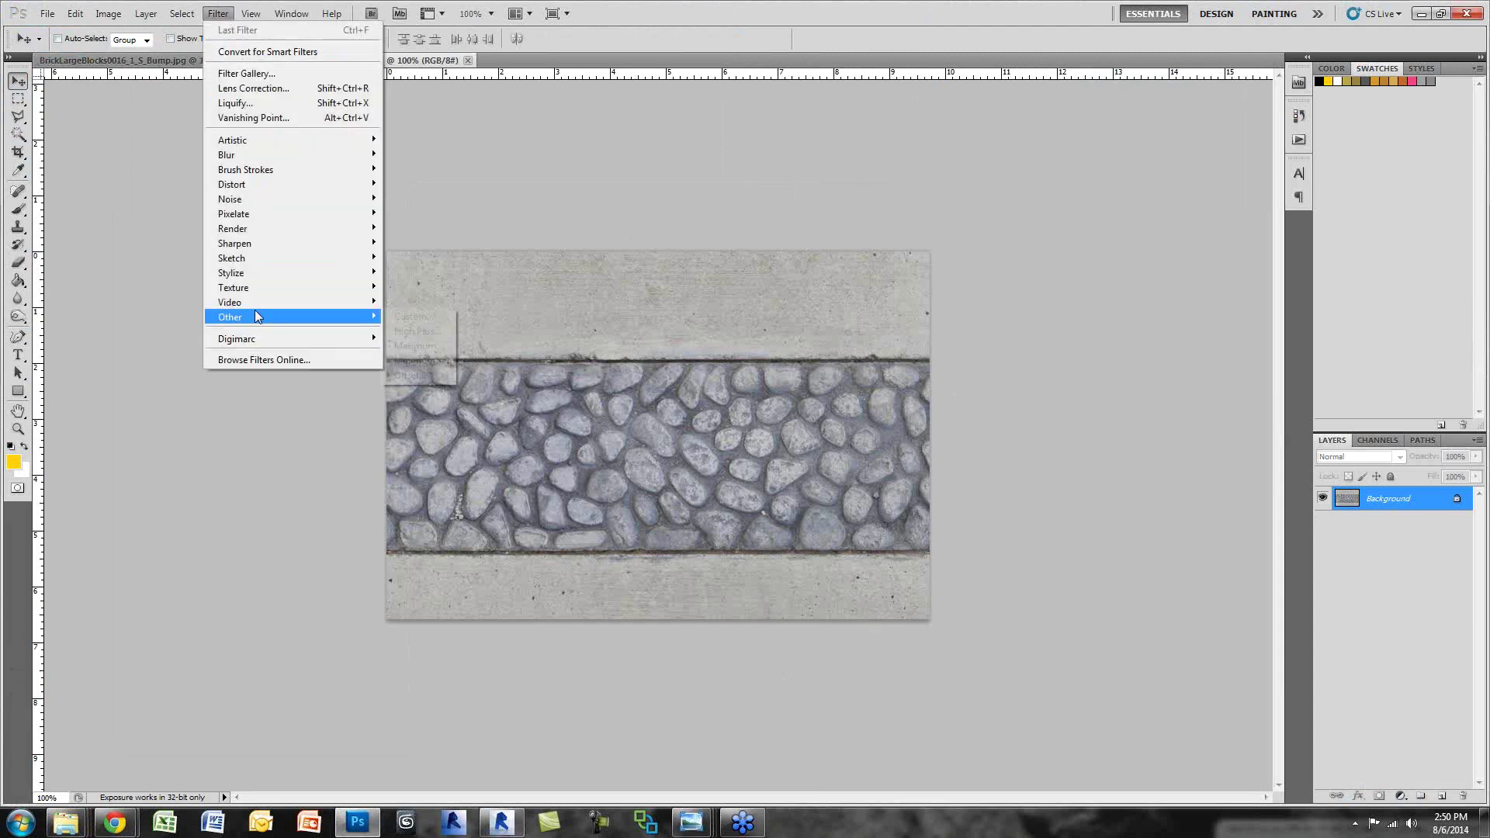
click(670, 31)
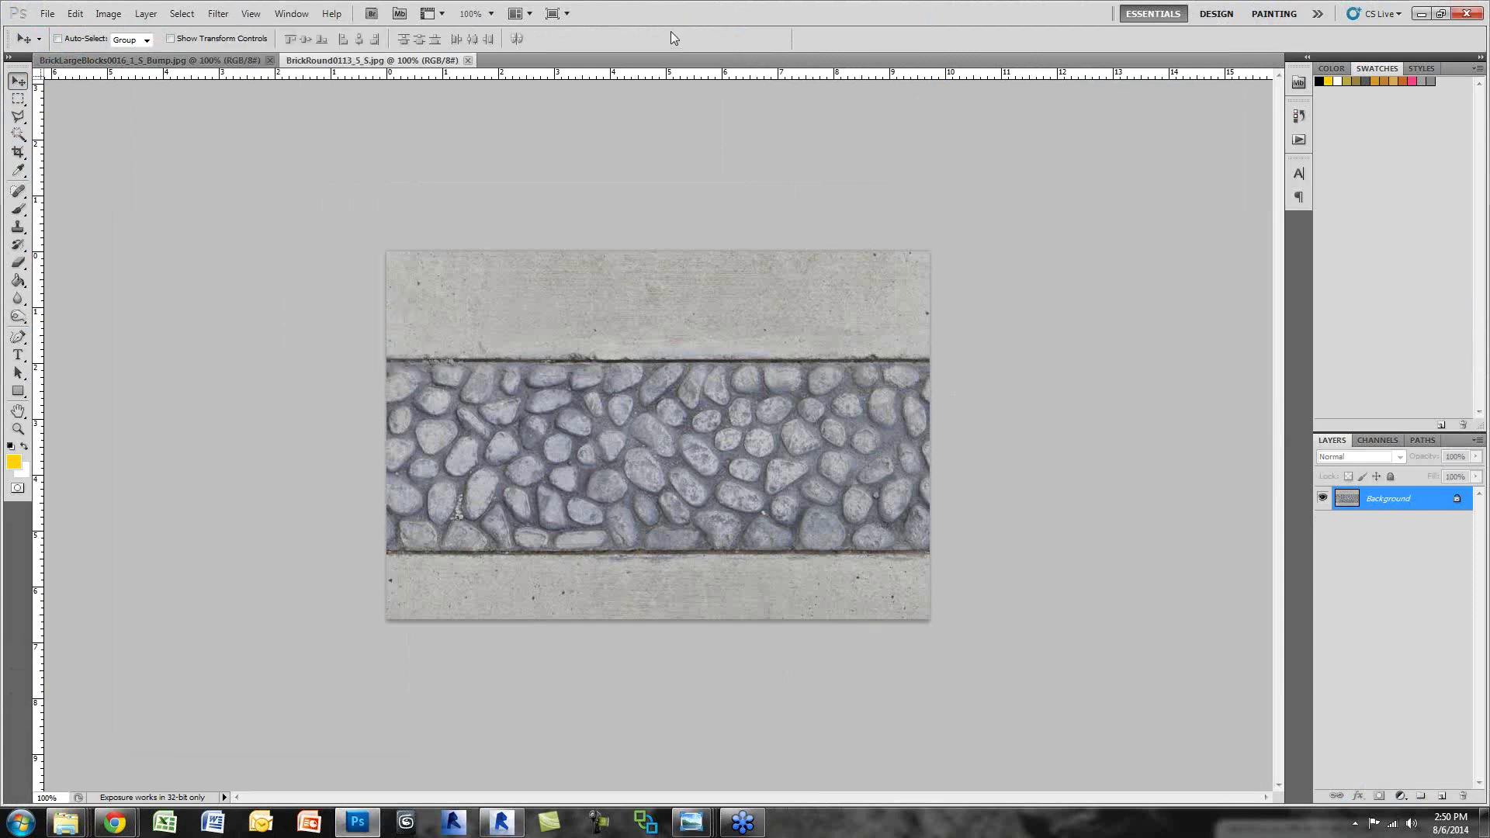
Step: Preview a wrap-around Offset of the stone texture, 293 pixels right plus a vertical shift, to check its tiling, and cancel it
click(218, 15)
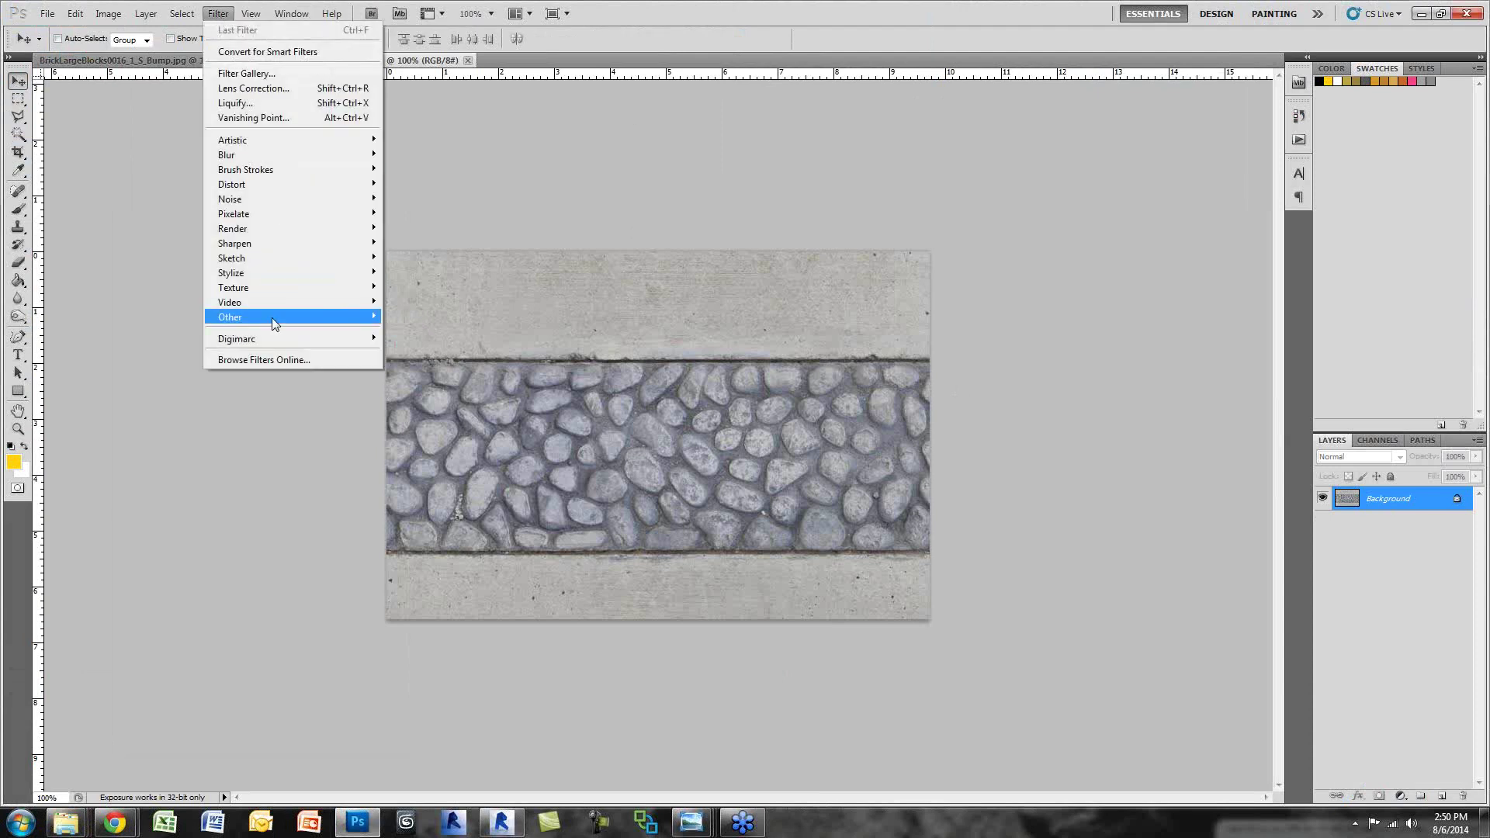
mouse_move(271, 319)
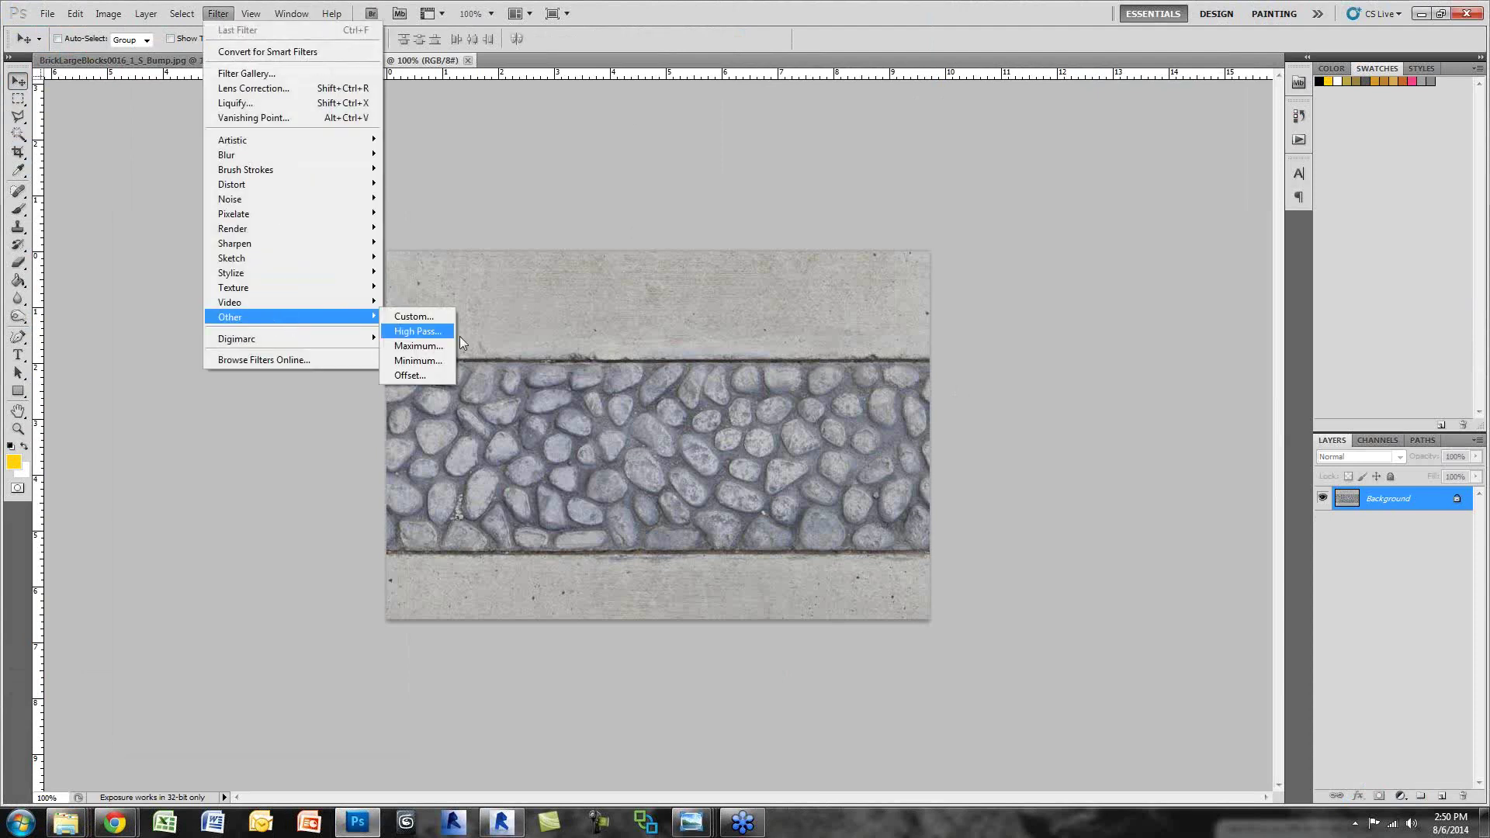
click(432, 377)
drag(683, 220, 139, 128)
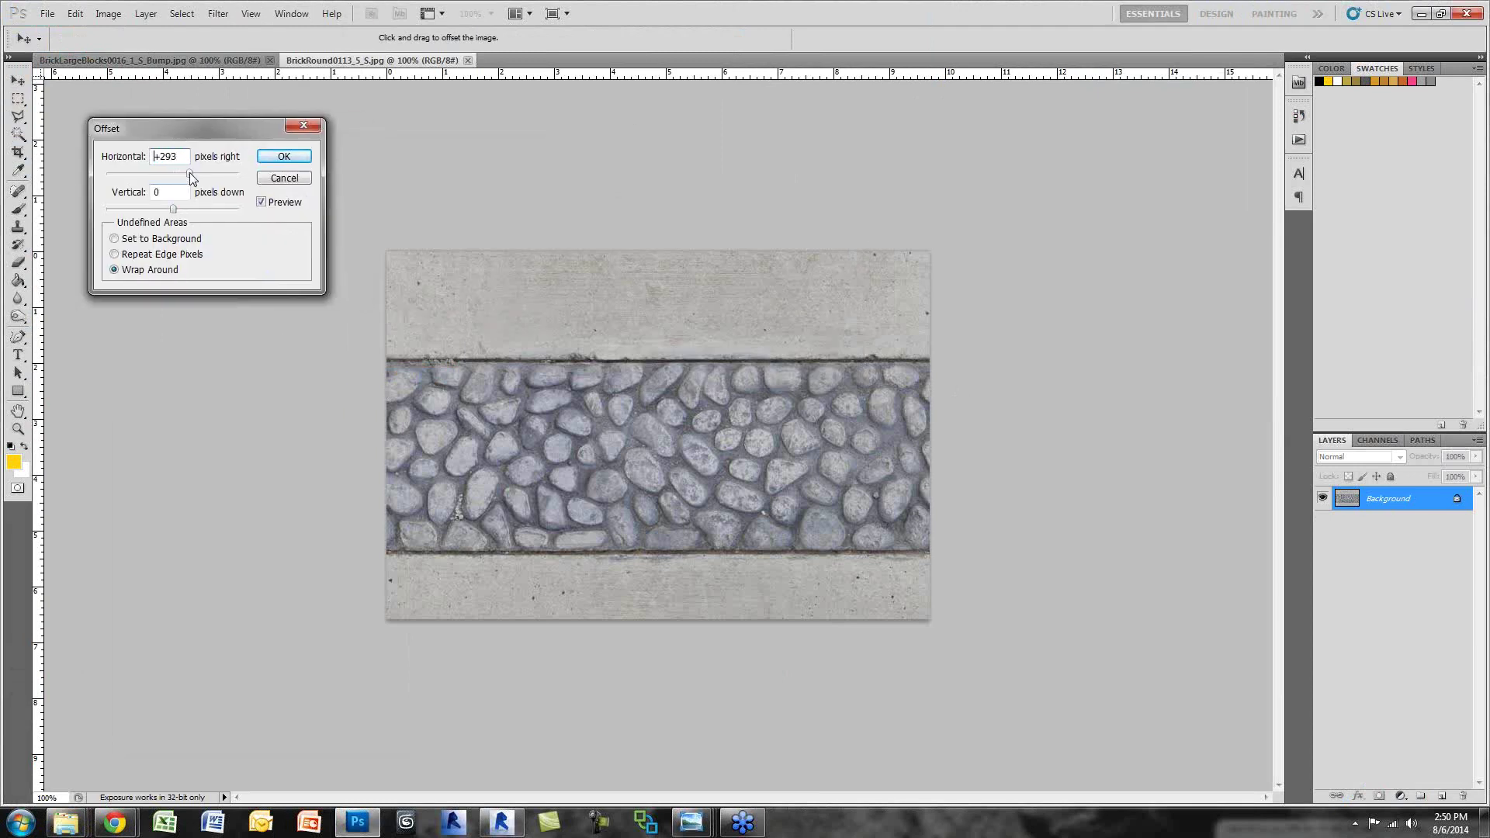
mouse_move(173, 208)
mouse_down()
mouse_move(160, 217)
mouse_move(180, 218)
mouse_up()
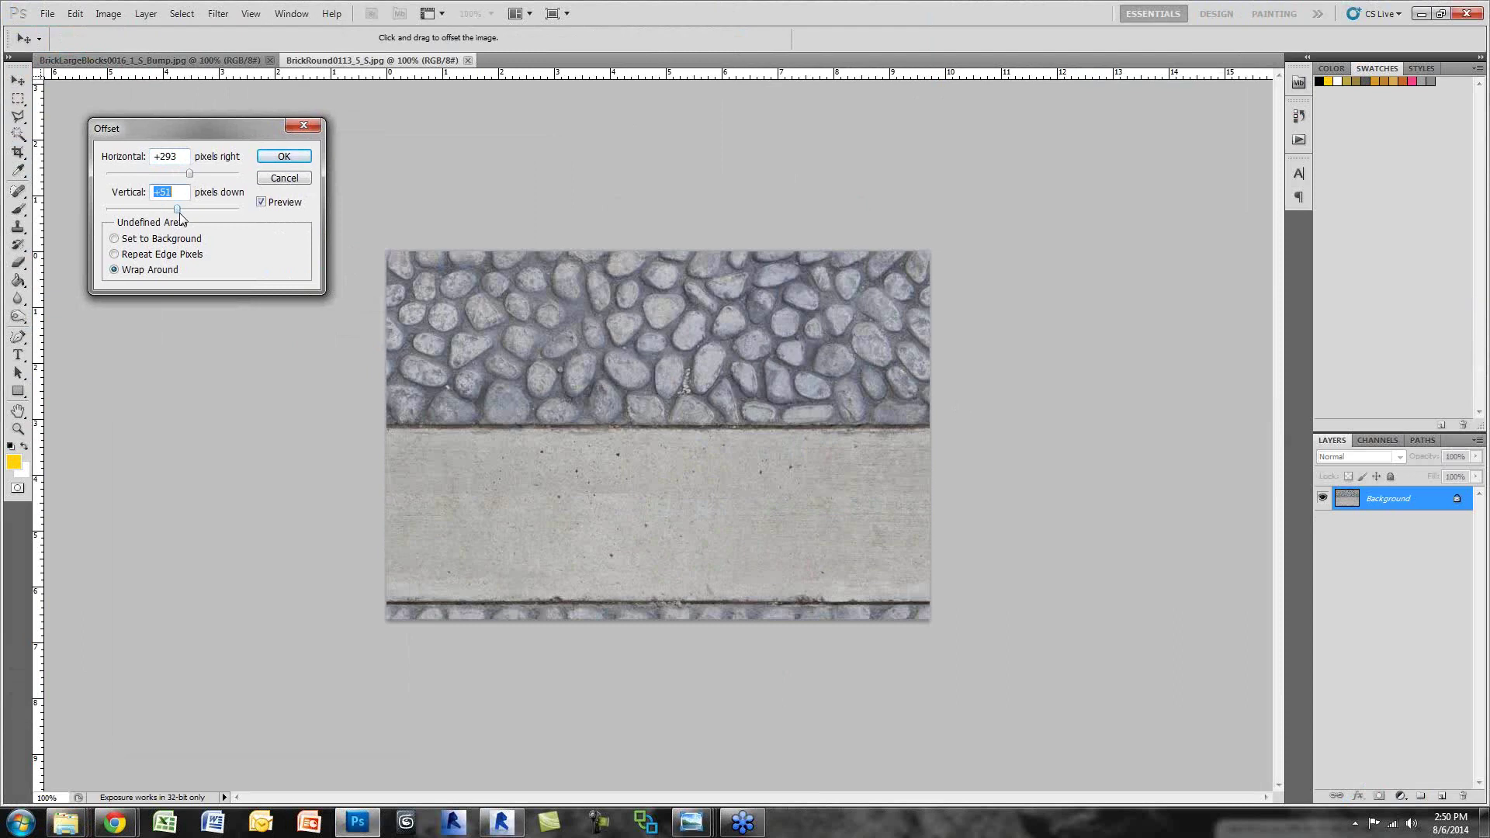
click(273, 186)
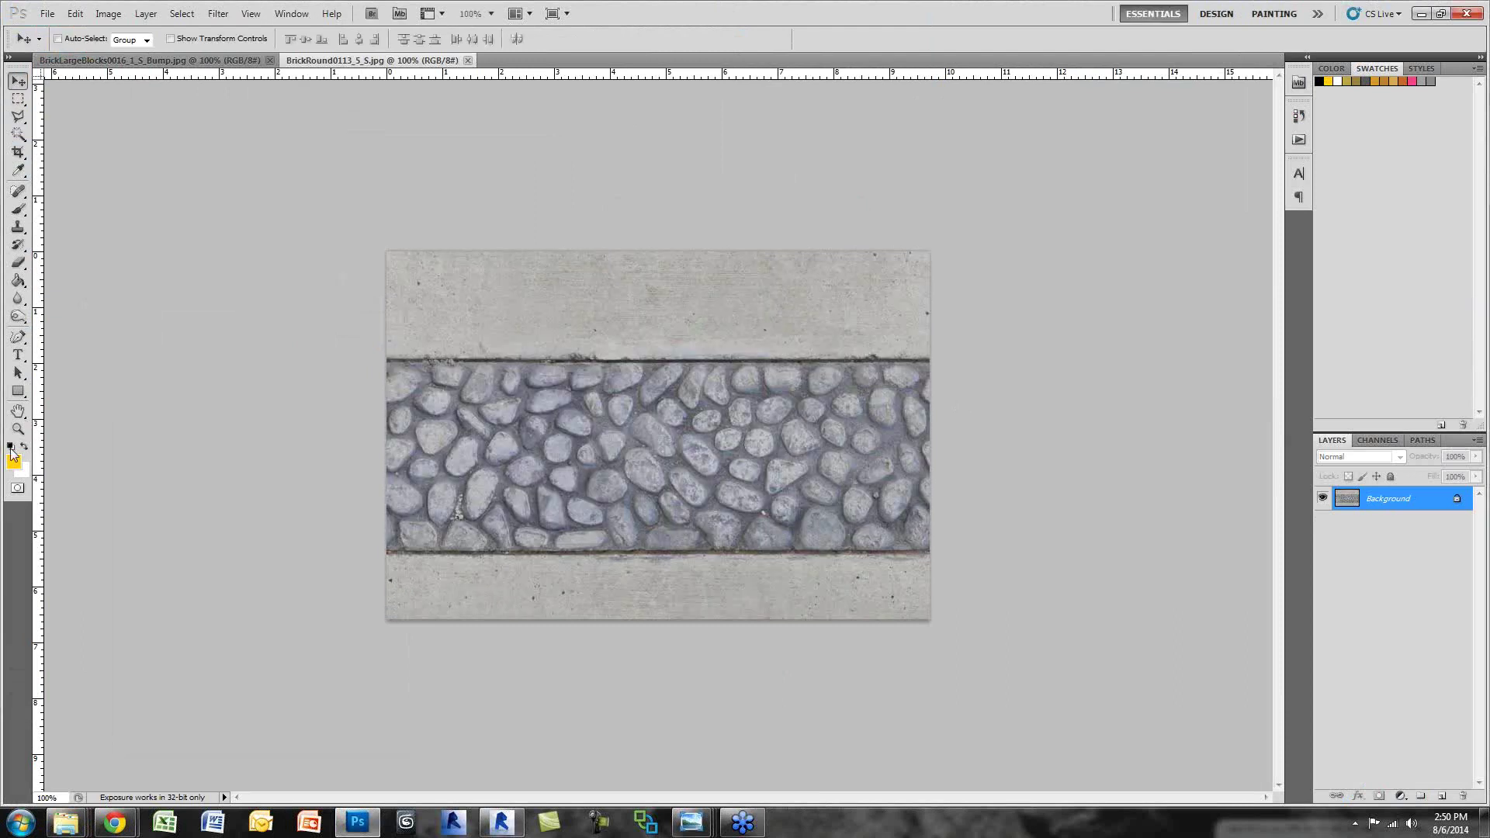
Step: Reset the colours to default black and white and brush black strokes along the texture's upper edge and in a curve through the stones
click(11, 446)
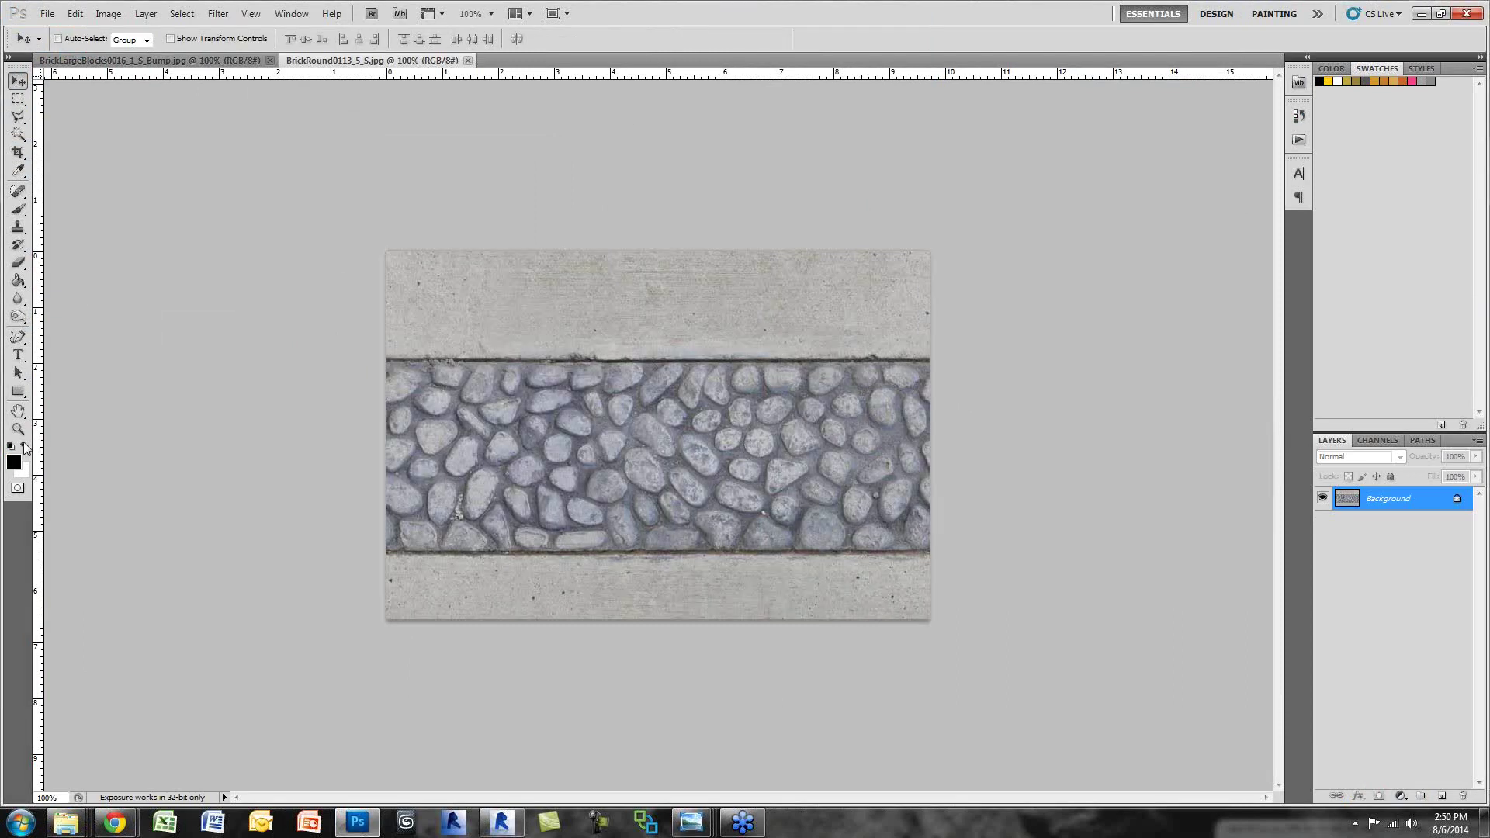
click(17, 209)
mouse_move(355, 247)
mouse_down()
mouse_move(893, 246)
mouse_move(958, 264)
mouse_up()
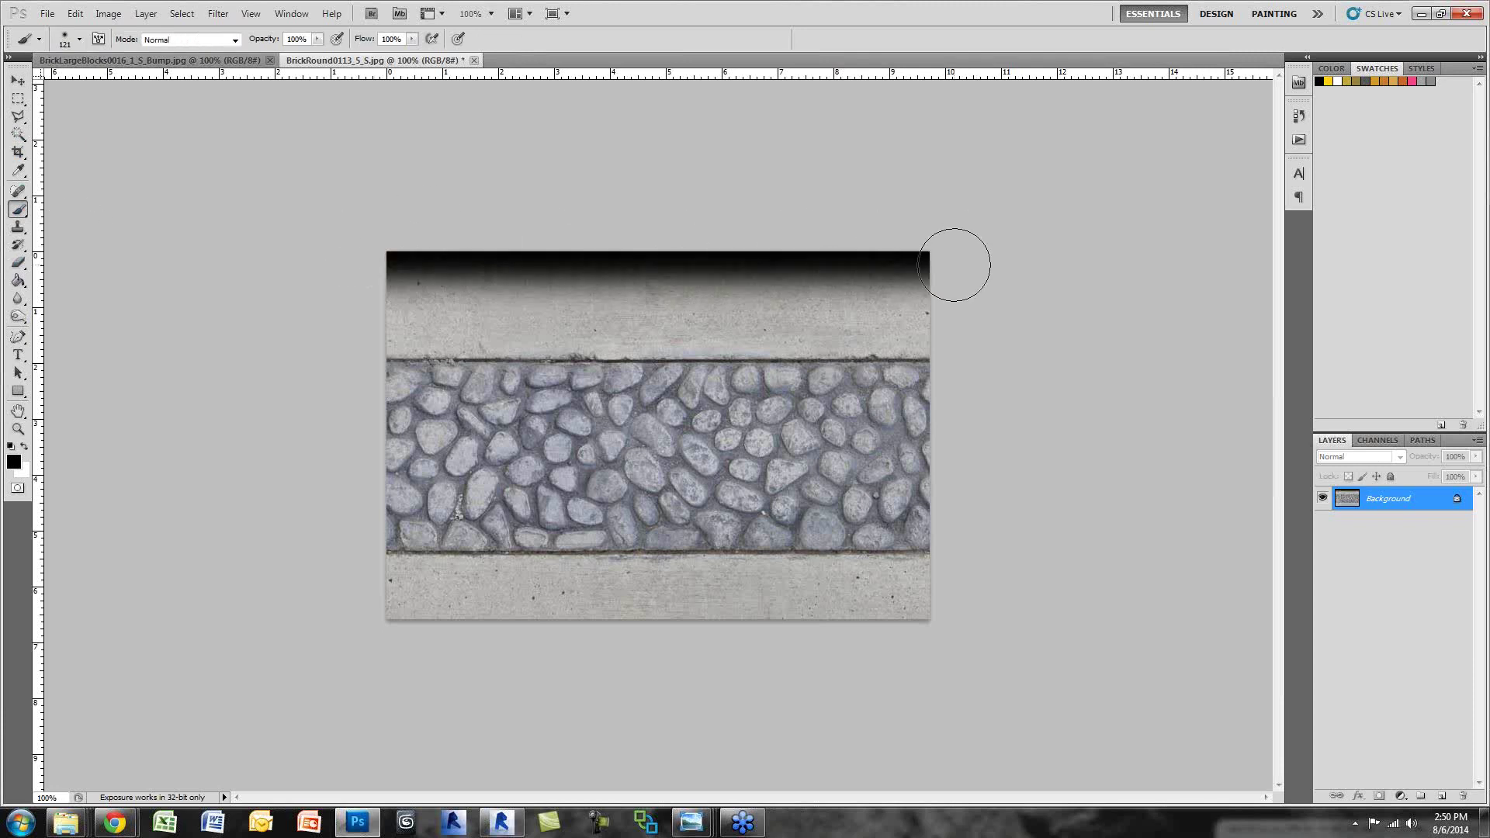
mouse_move(896, 385)
mouse_down()
mouse_move(794, 568)
mouse_move(817, 715)
mouse_up()
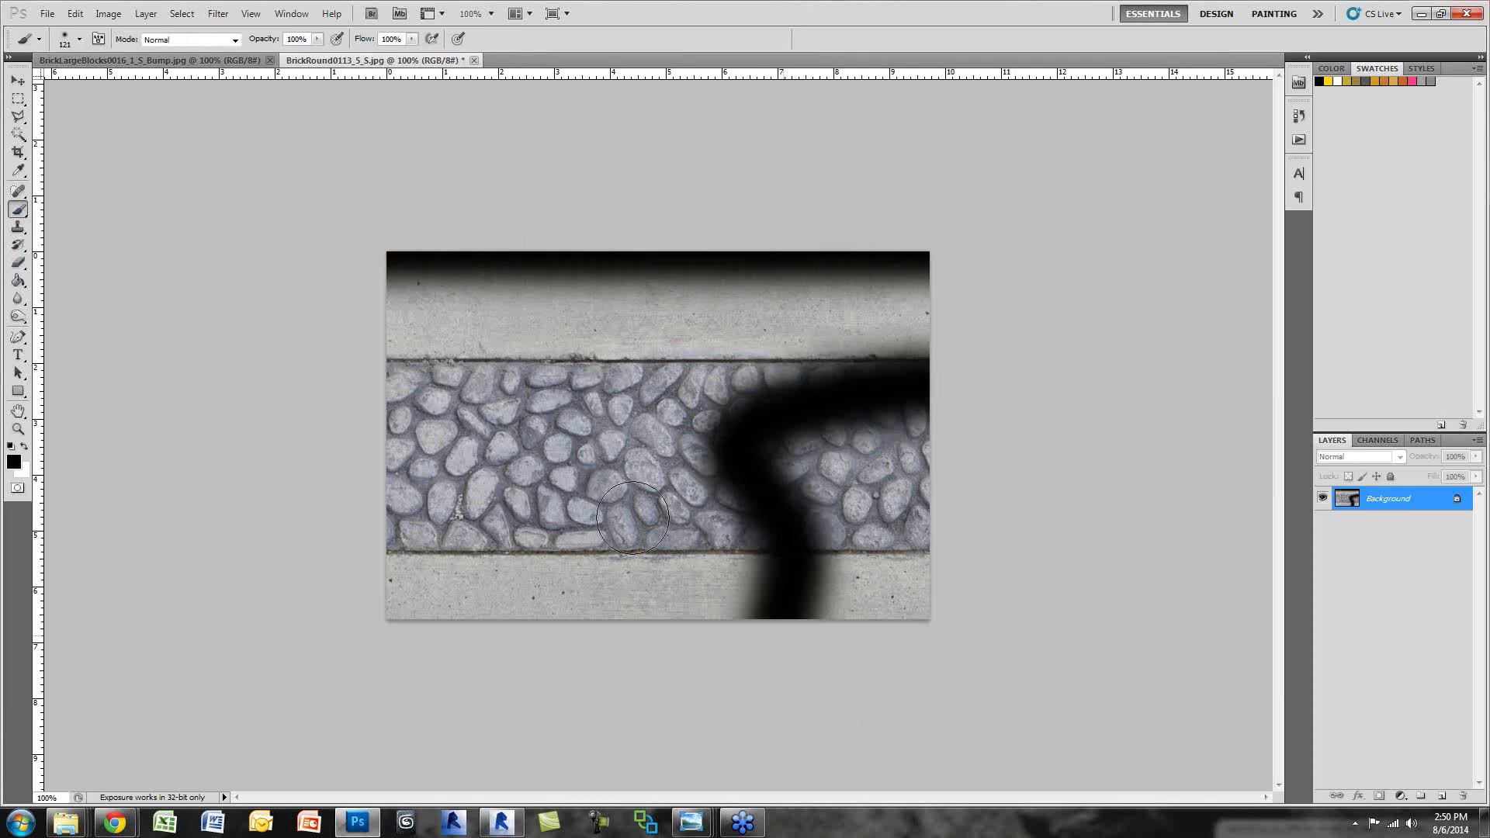
Step: Preview a wrap-around Offset of 321 pixels right and 208 down on the painted texture, cancel it, and close the image without saving
click(207, 15)
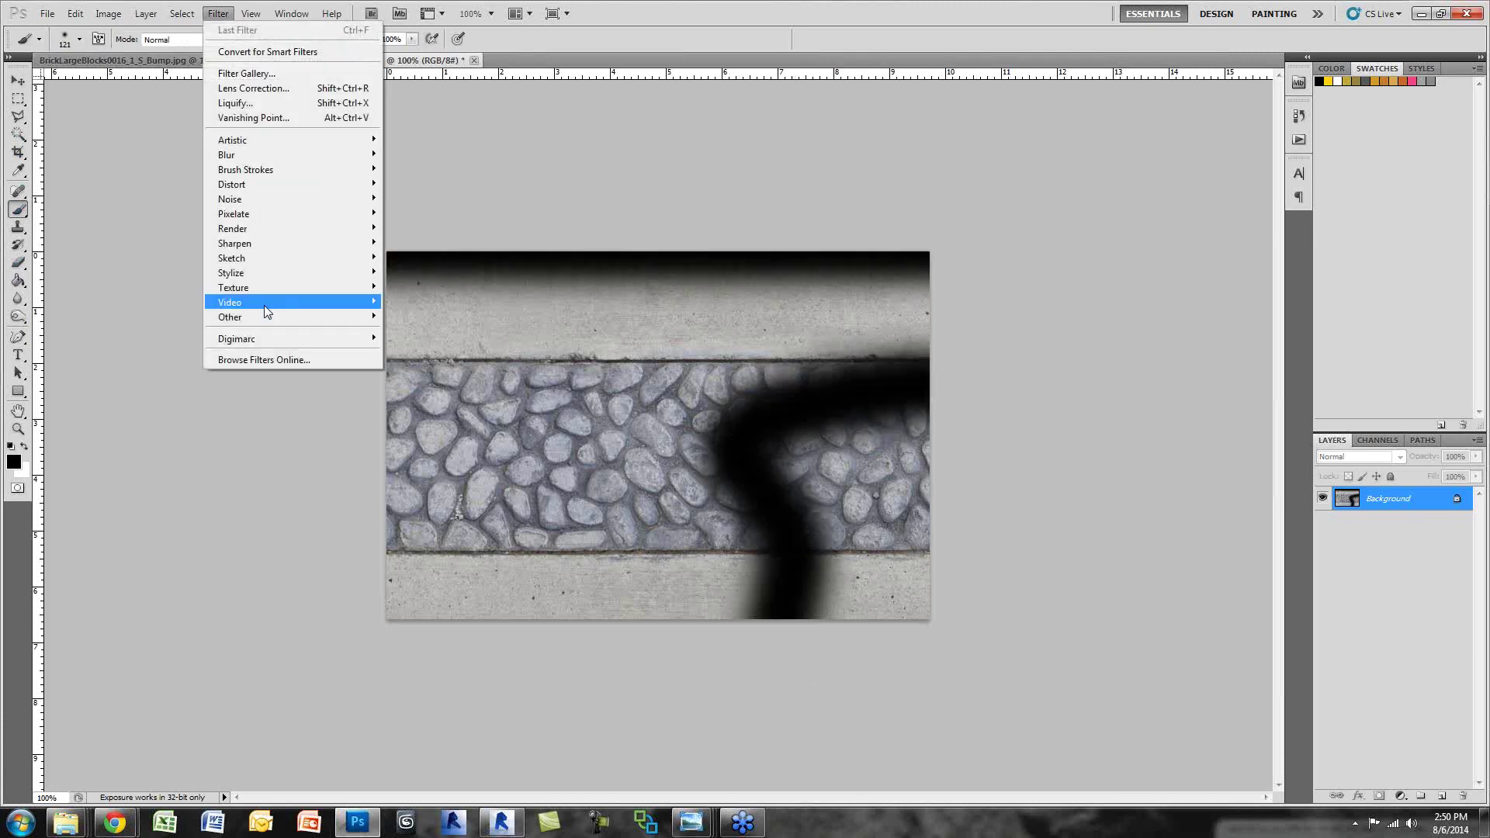
mouse_move(377, 319)
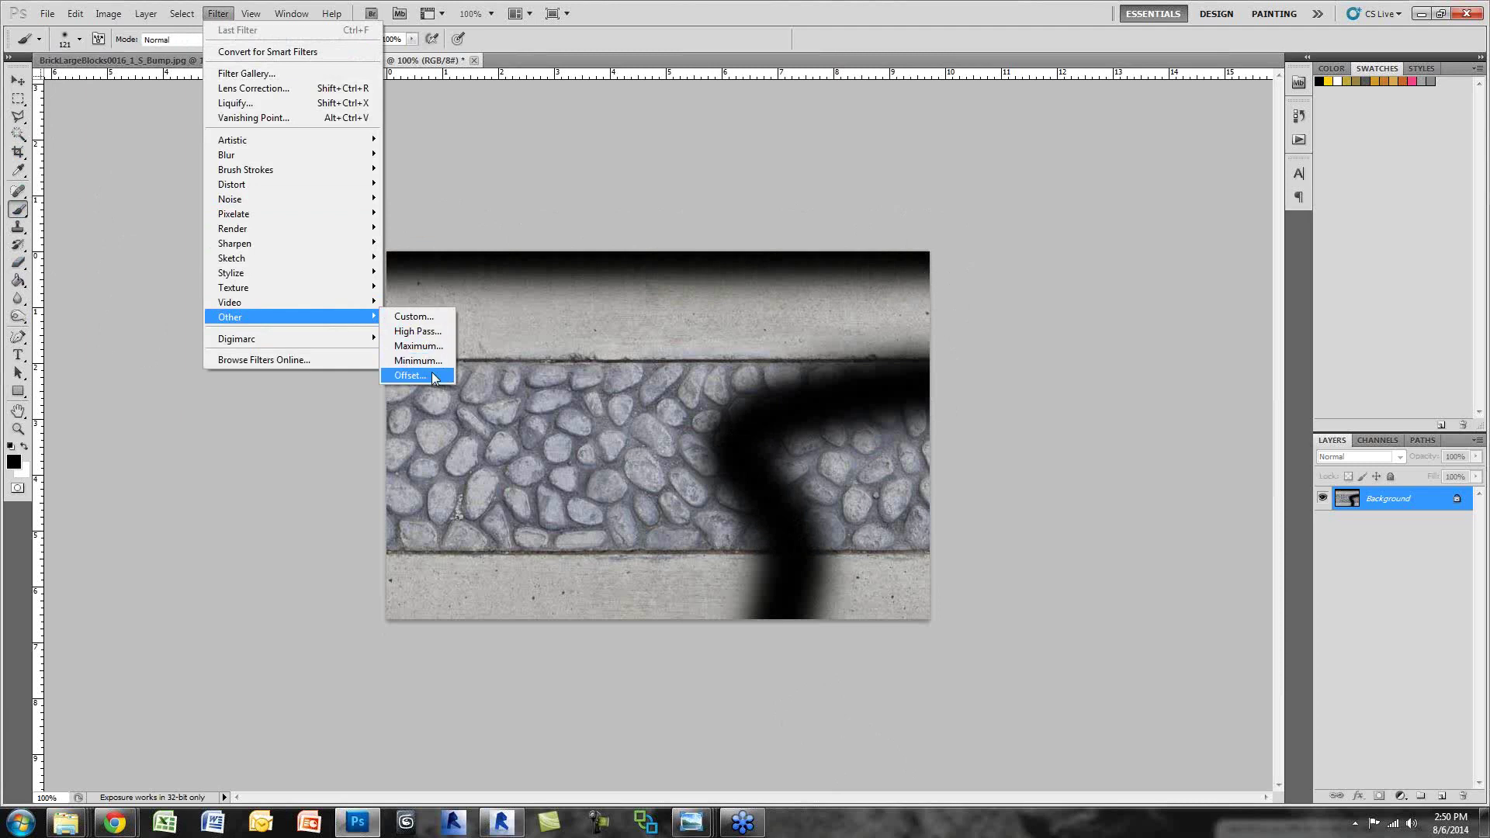
click(415, 374)
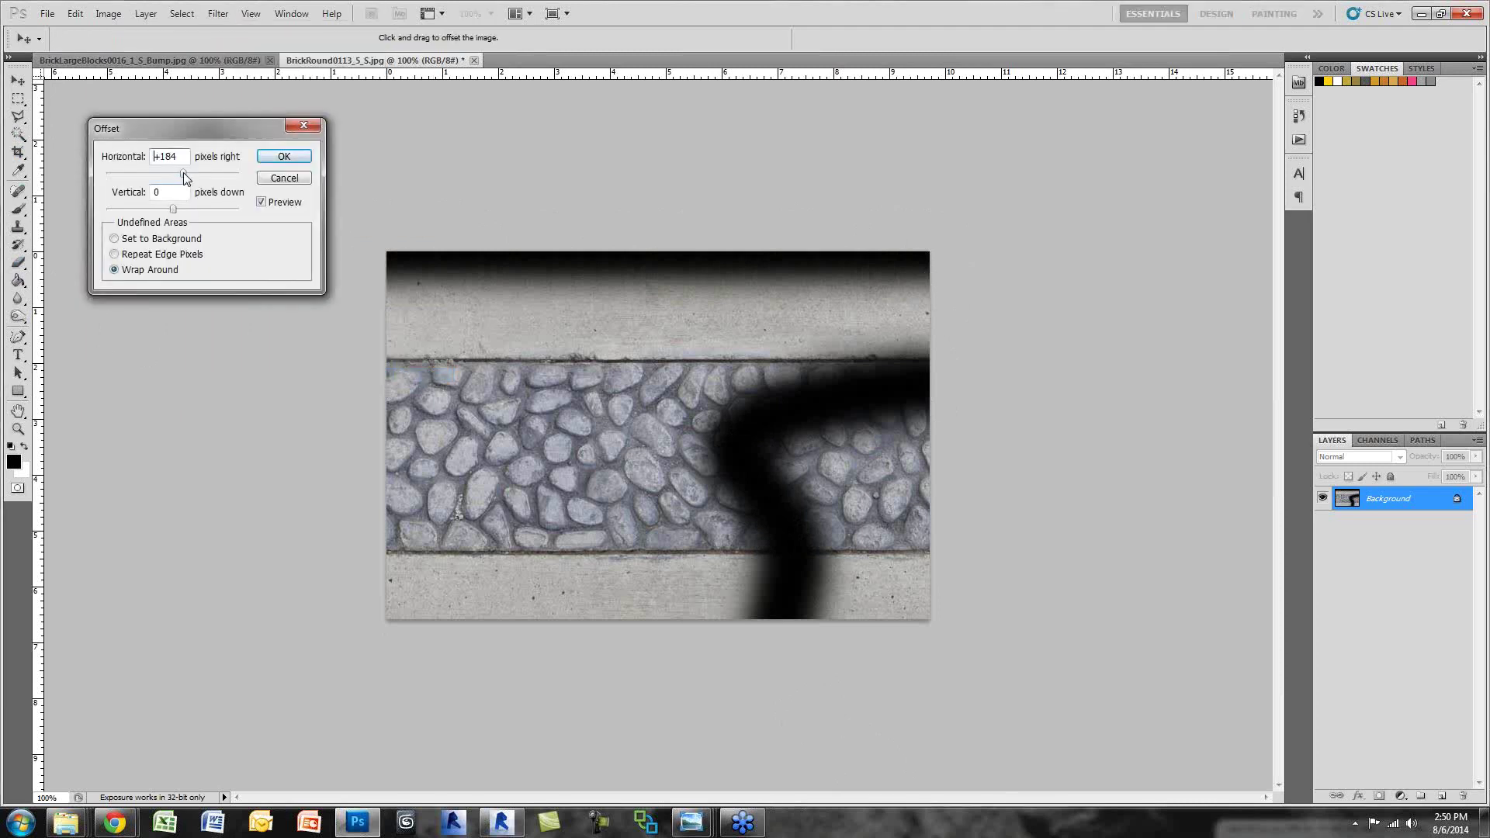
drag(183, 172, 191, 169)
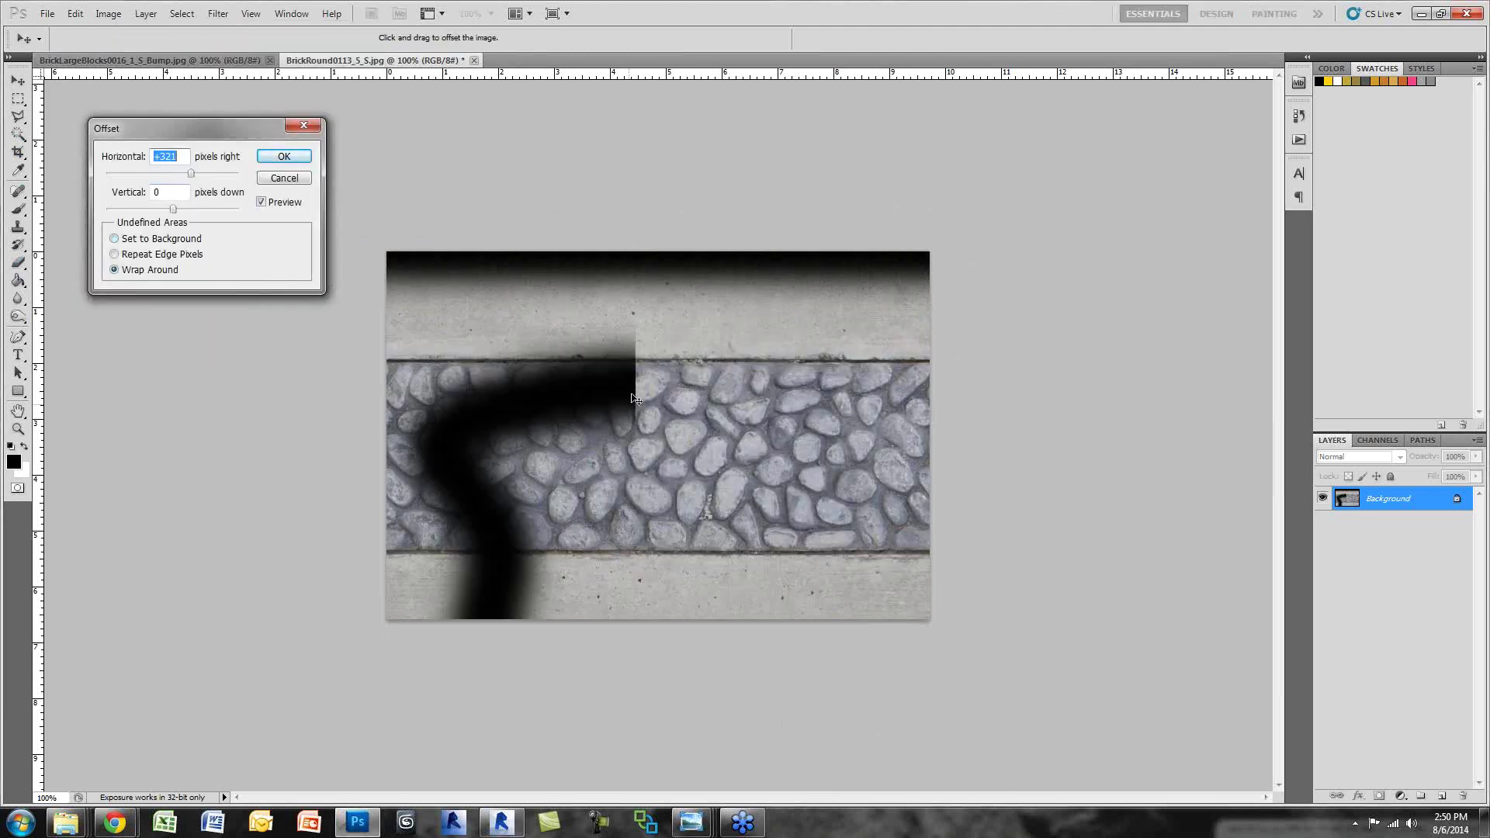
drag(174, 208, 190, 209)
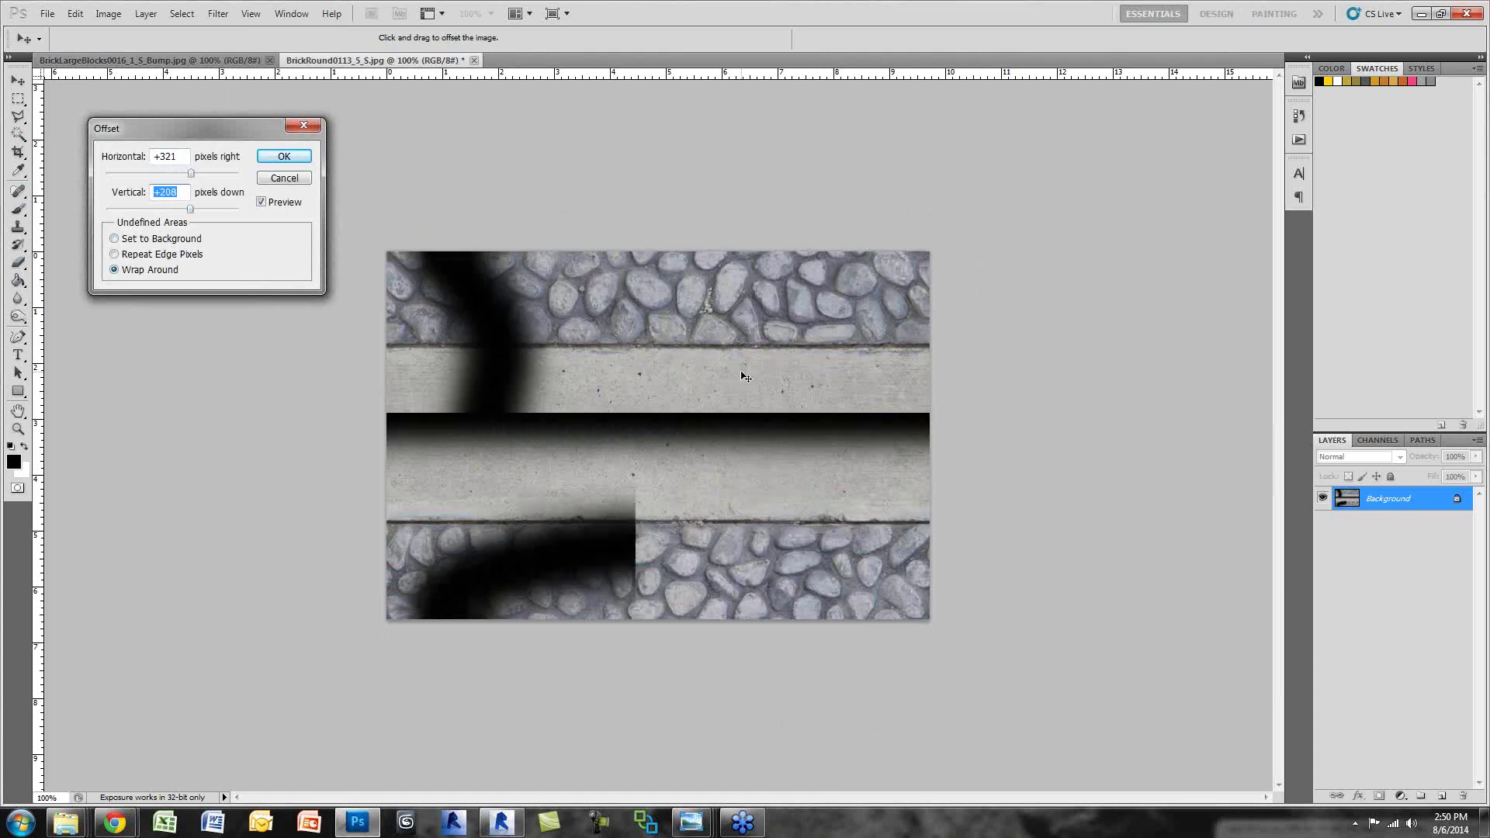
click(281, 184)
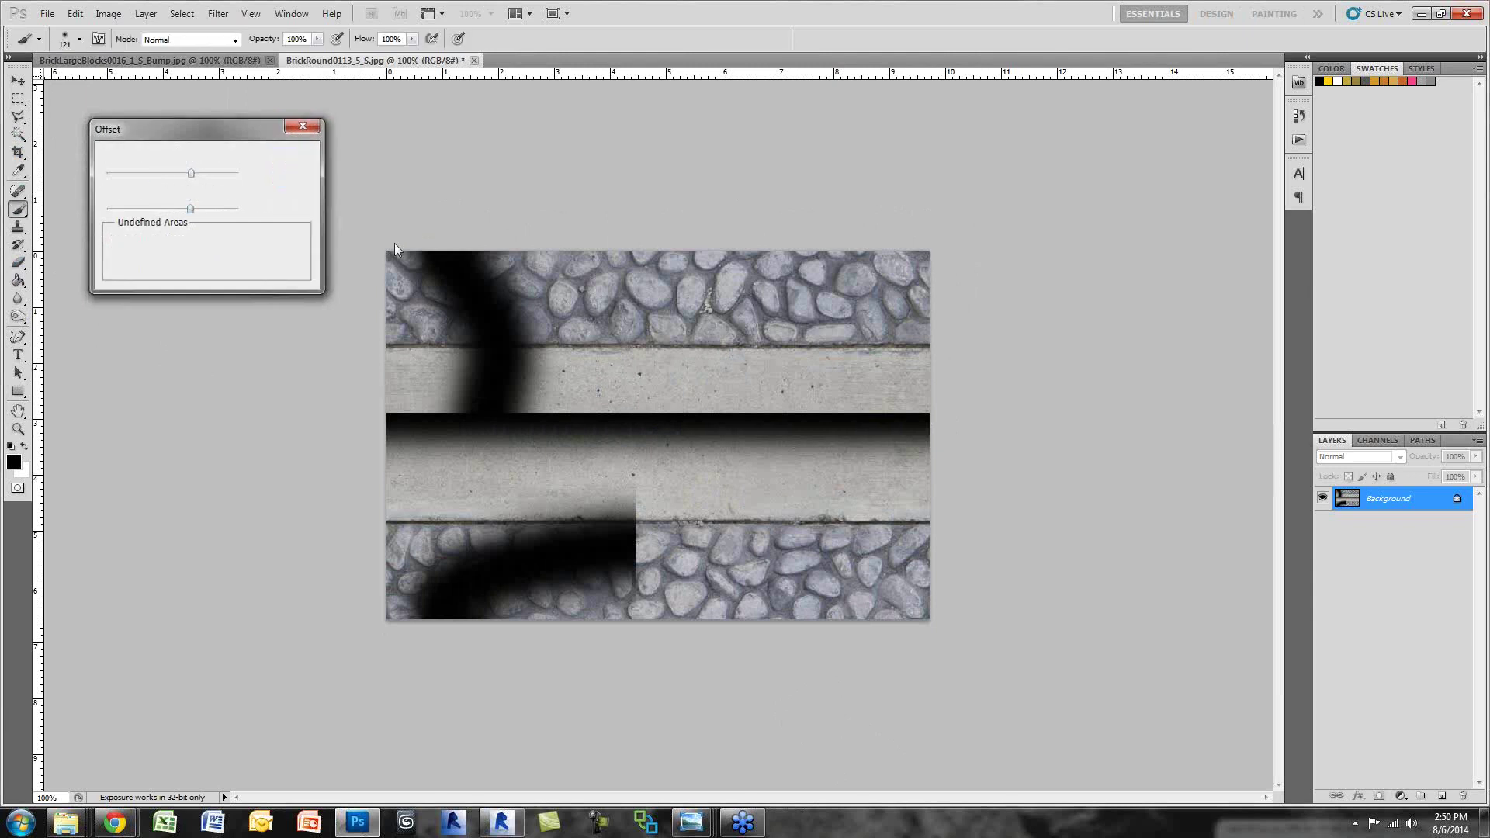
click(474, 60)
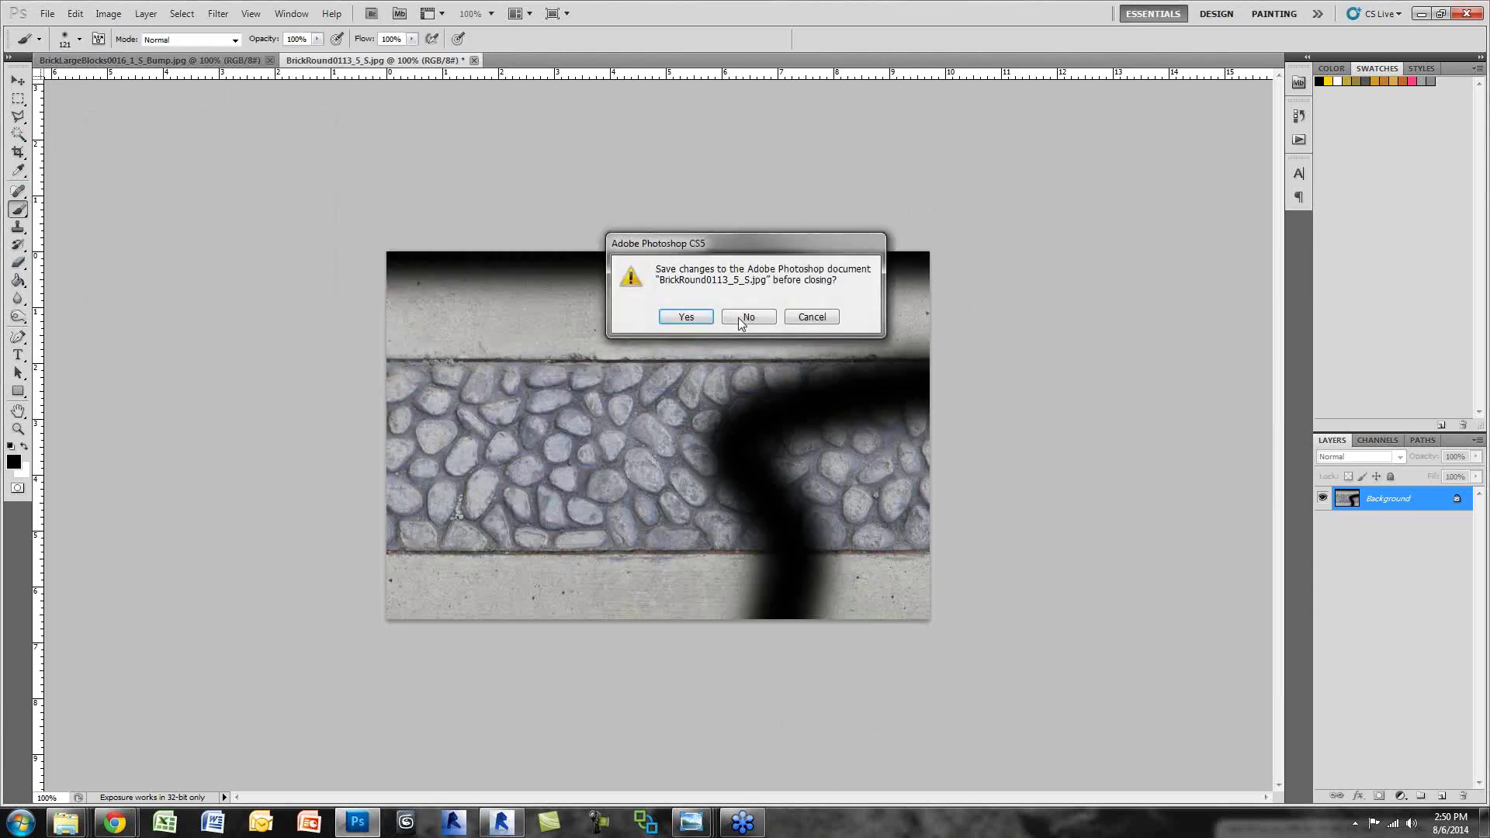
click(738, 320)
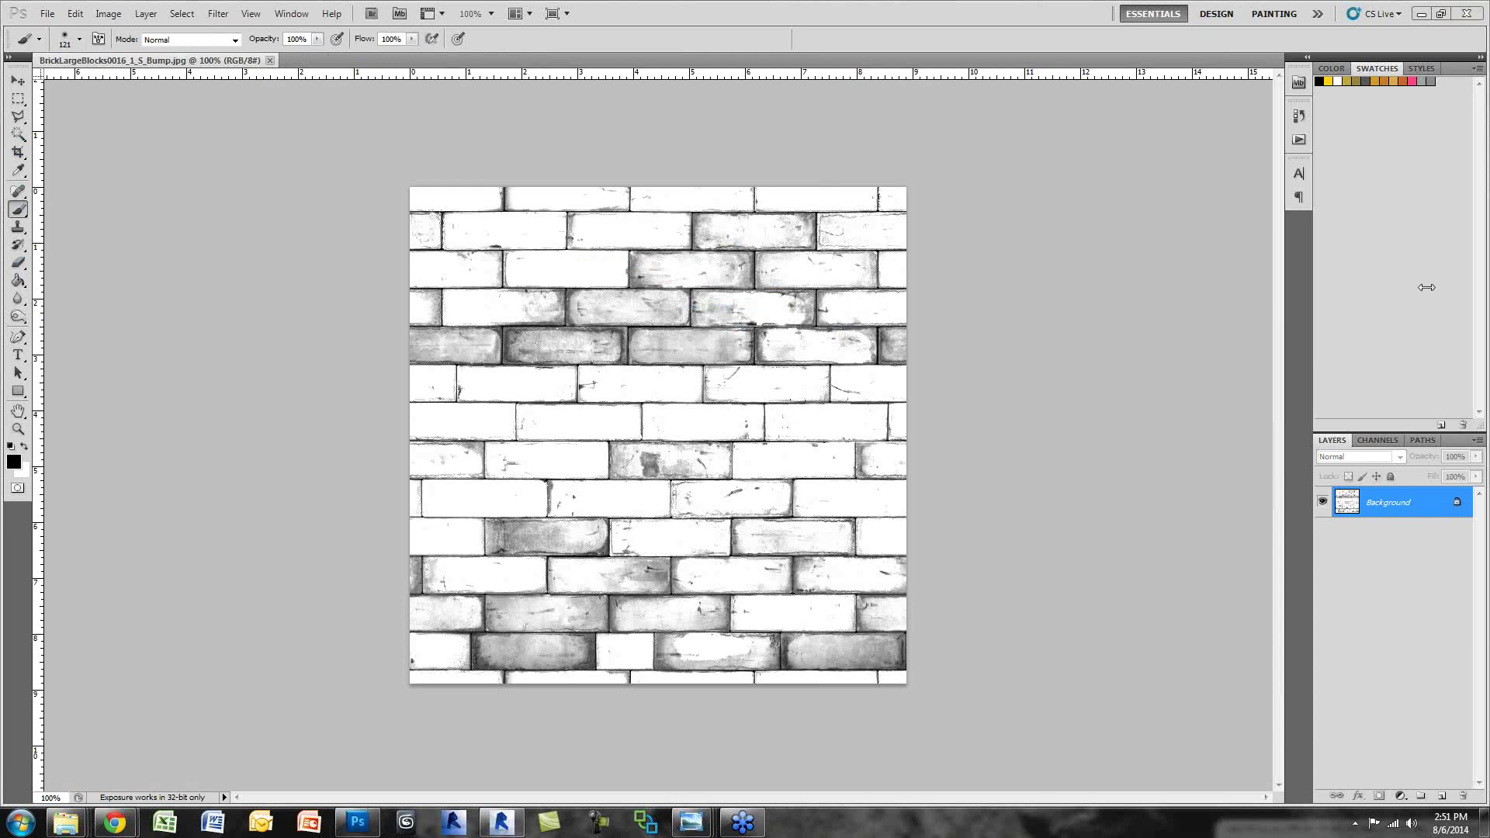
Step: Switch to Chrome, open arroway-textures.com in a new tab, and look through its home page down to the new textures
mouse_move(114, 822)
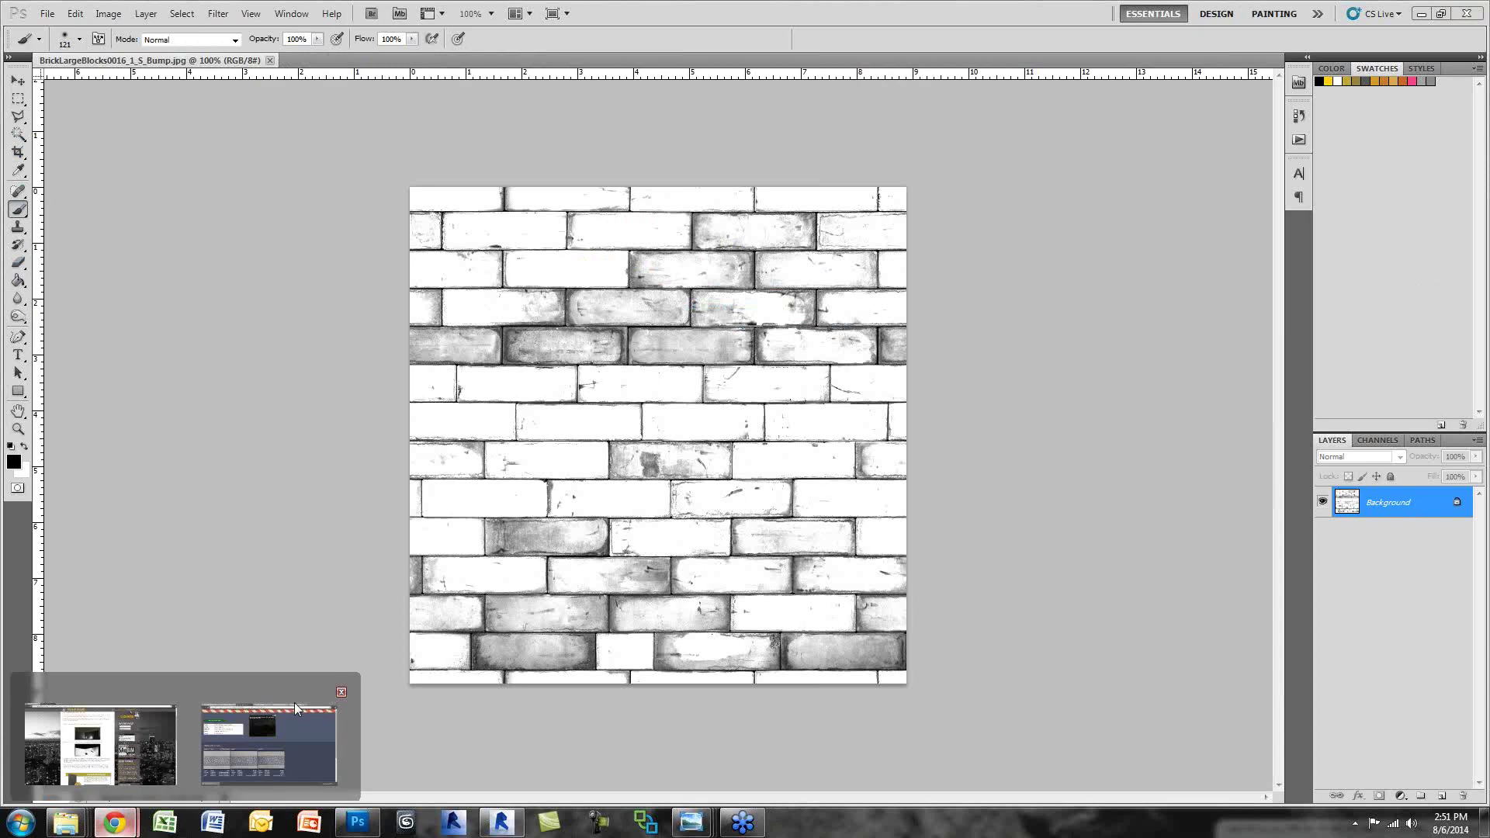
click(295, 701)
click(1042, 68)
text(arroway-)
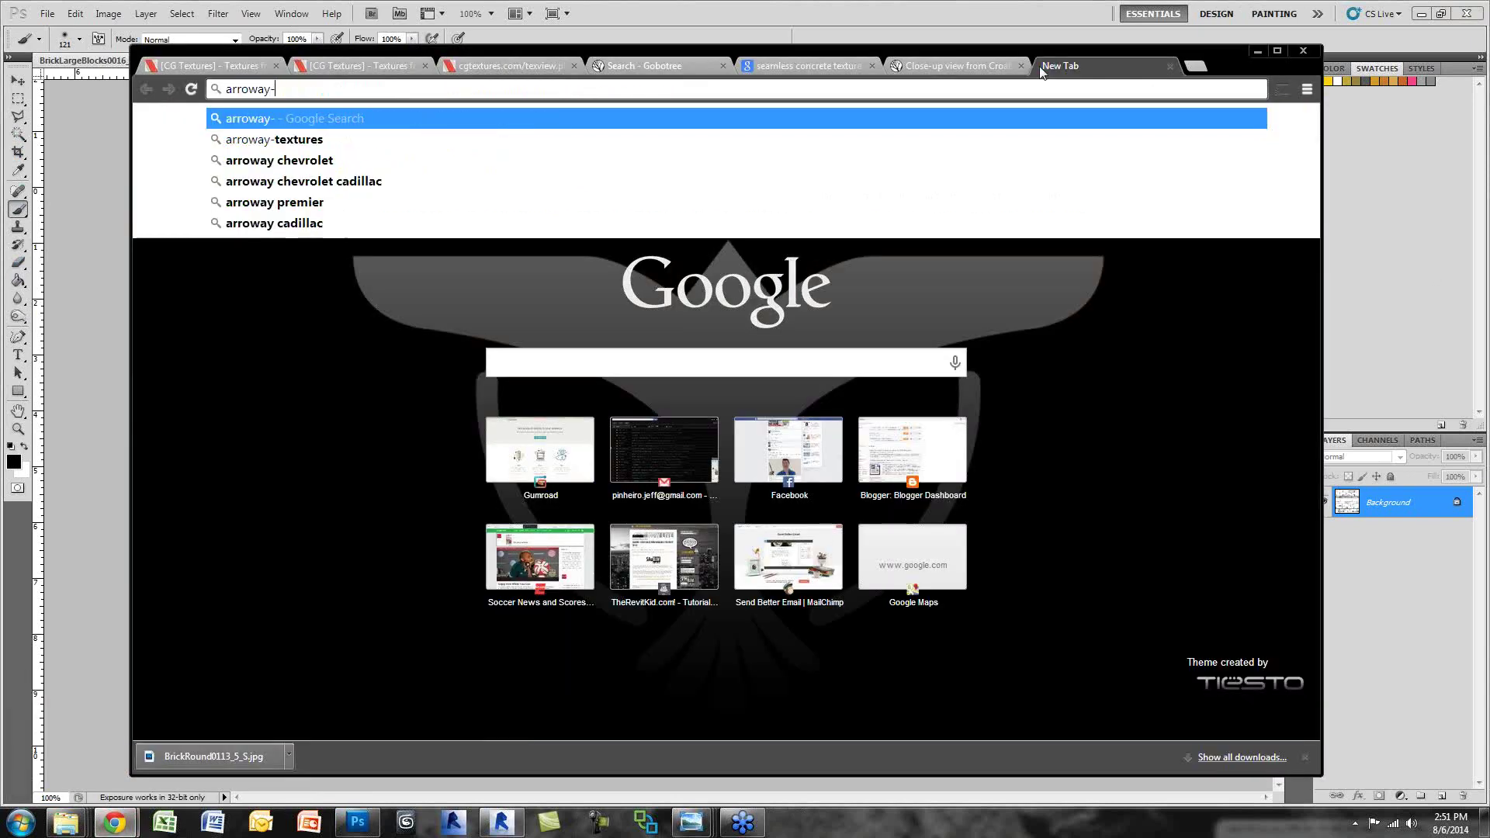
text(textures.com)
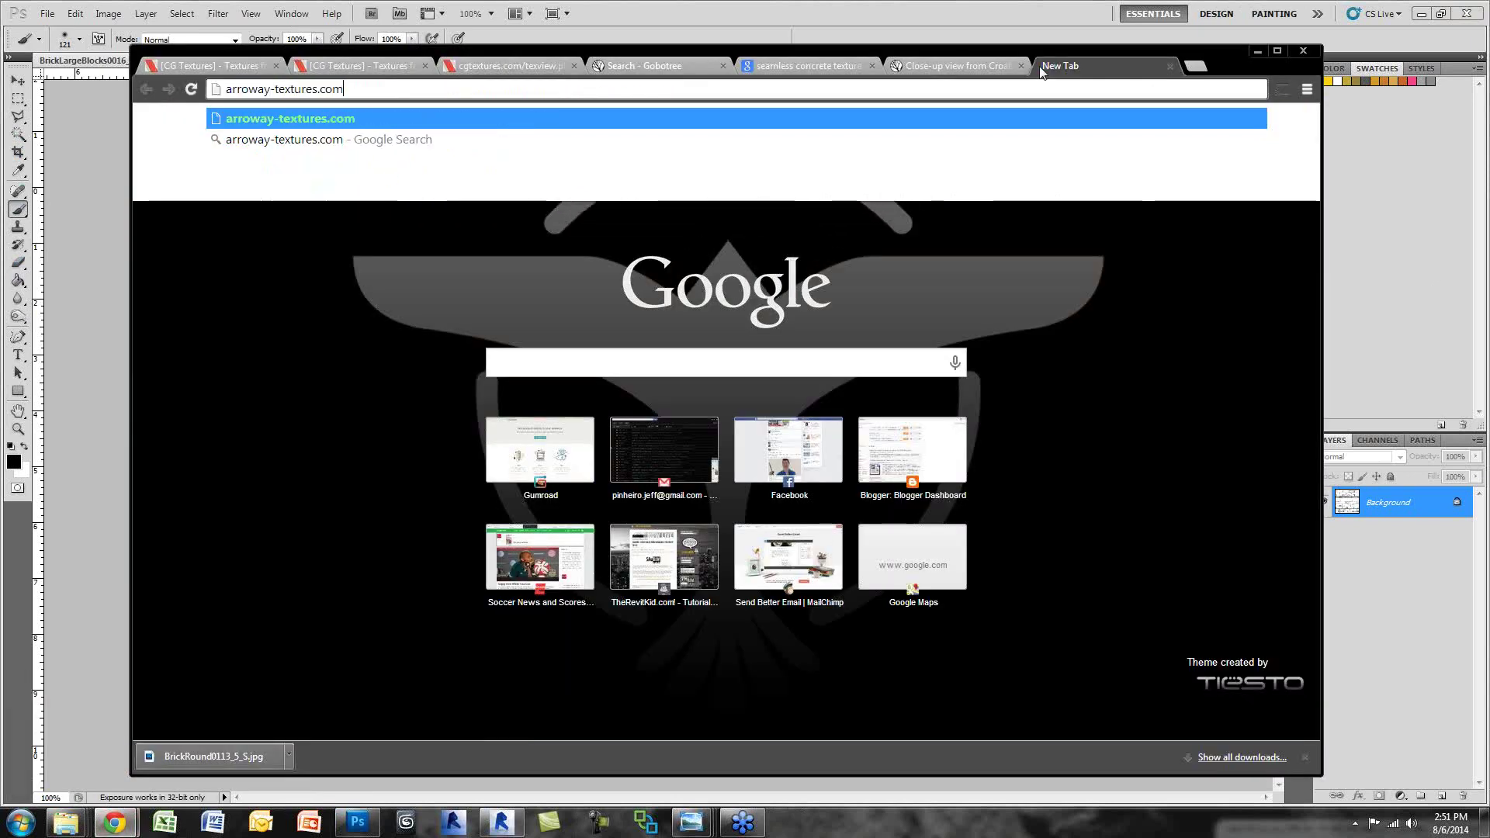
key(Return)
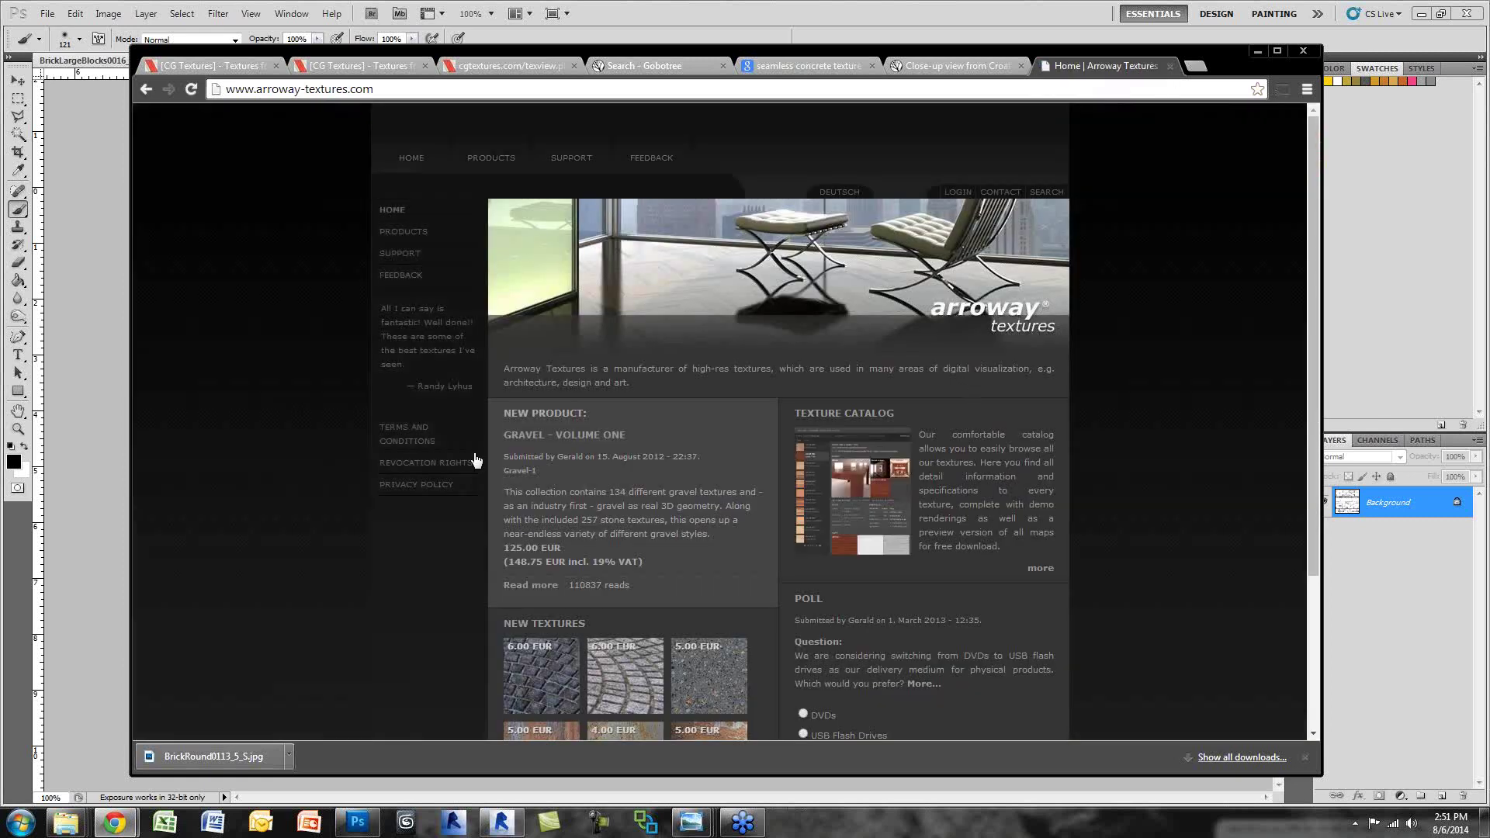
scroll(476, 461, down, 2)
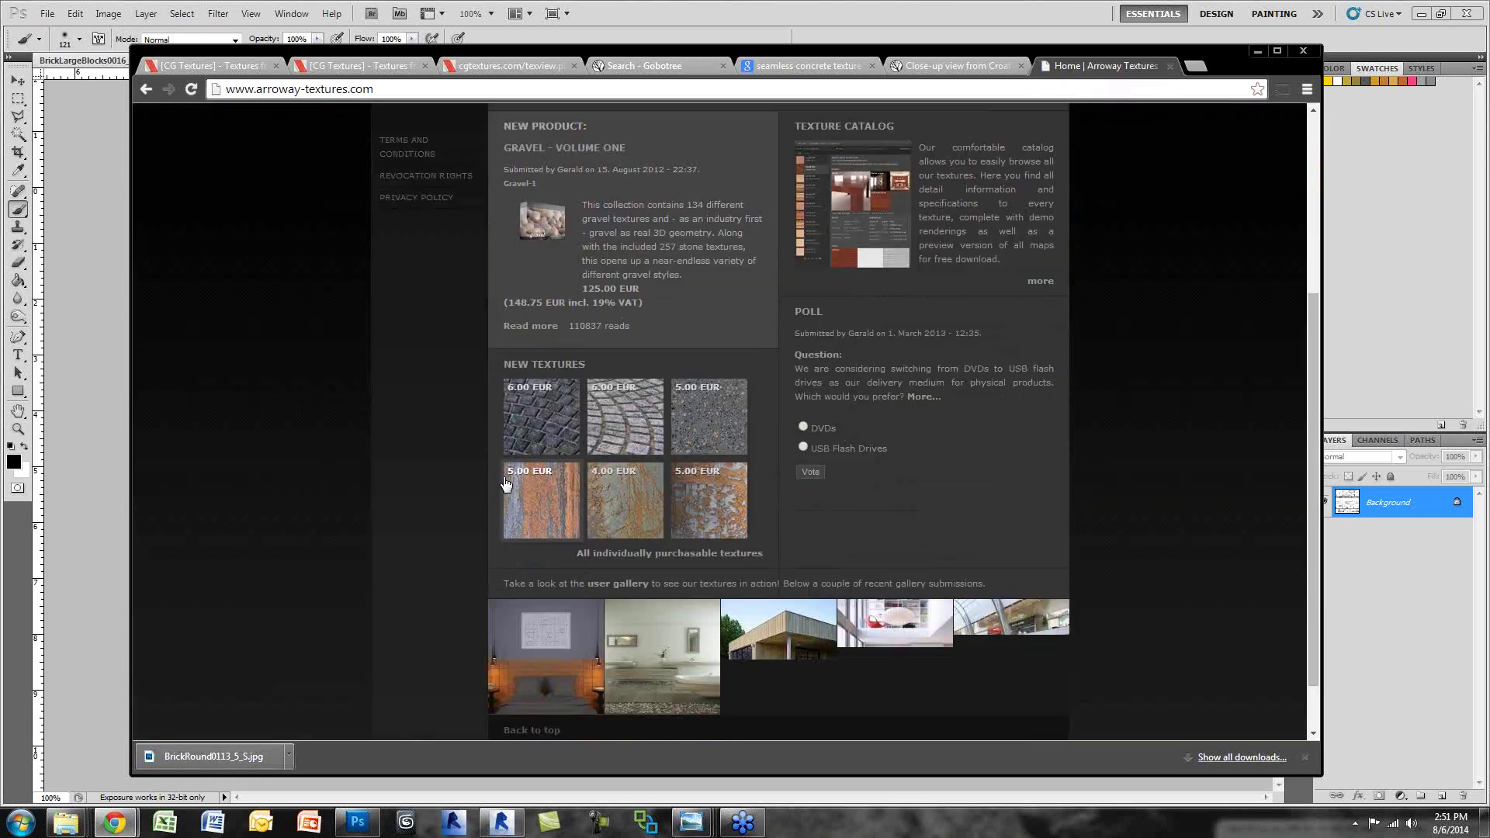
scroll(347, 474, up, 2)
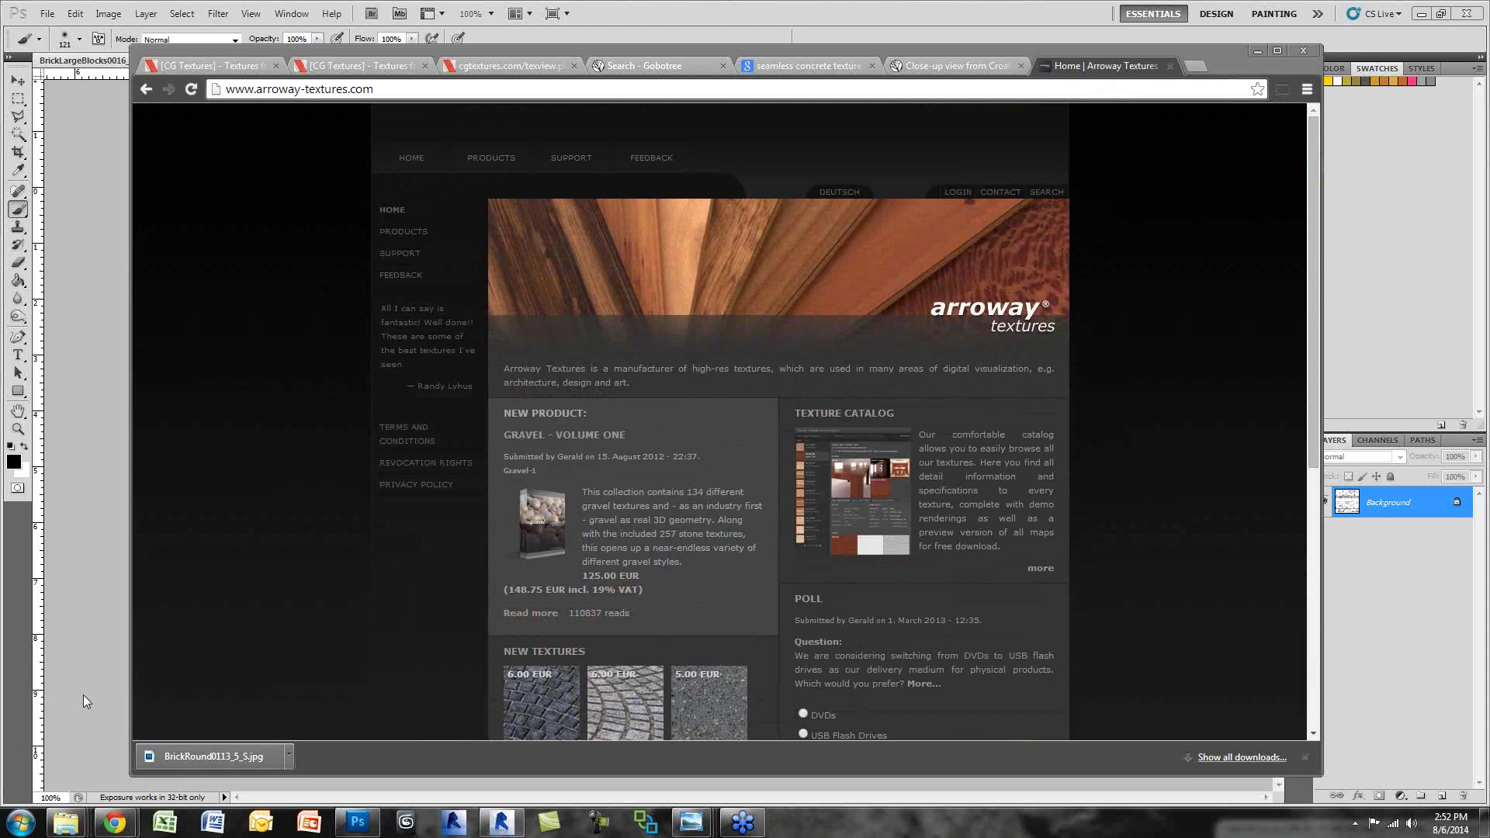
Step: Switch to Revit, open Limbe Casino - Close View HDR from the Examples folder in Windows Photo Viewer, and examine the tower's facade up close
click(83, 696)
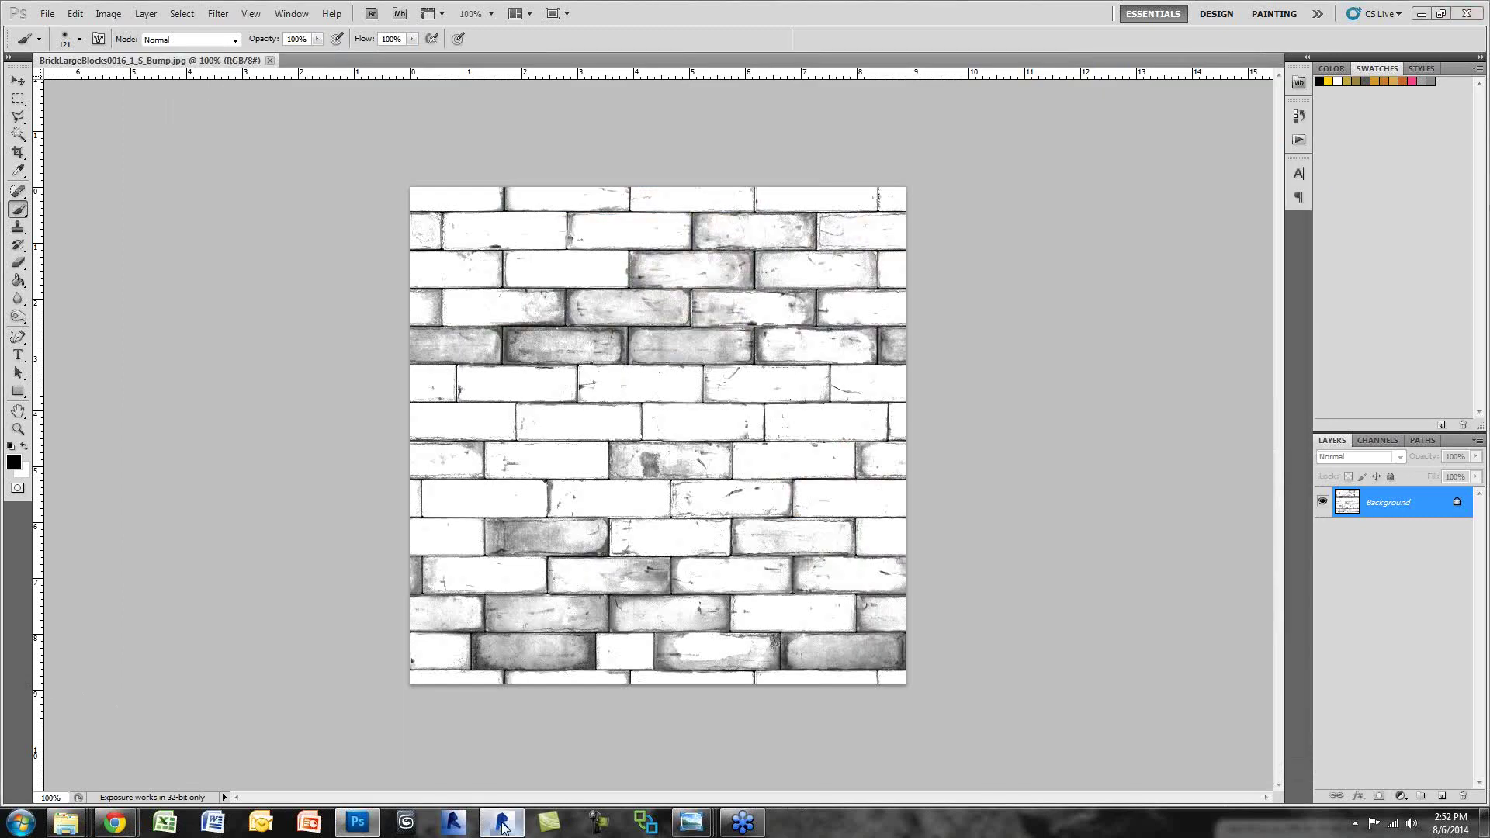
click(502, 822)
mouse_move(66, 822)
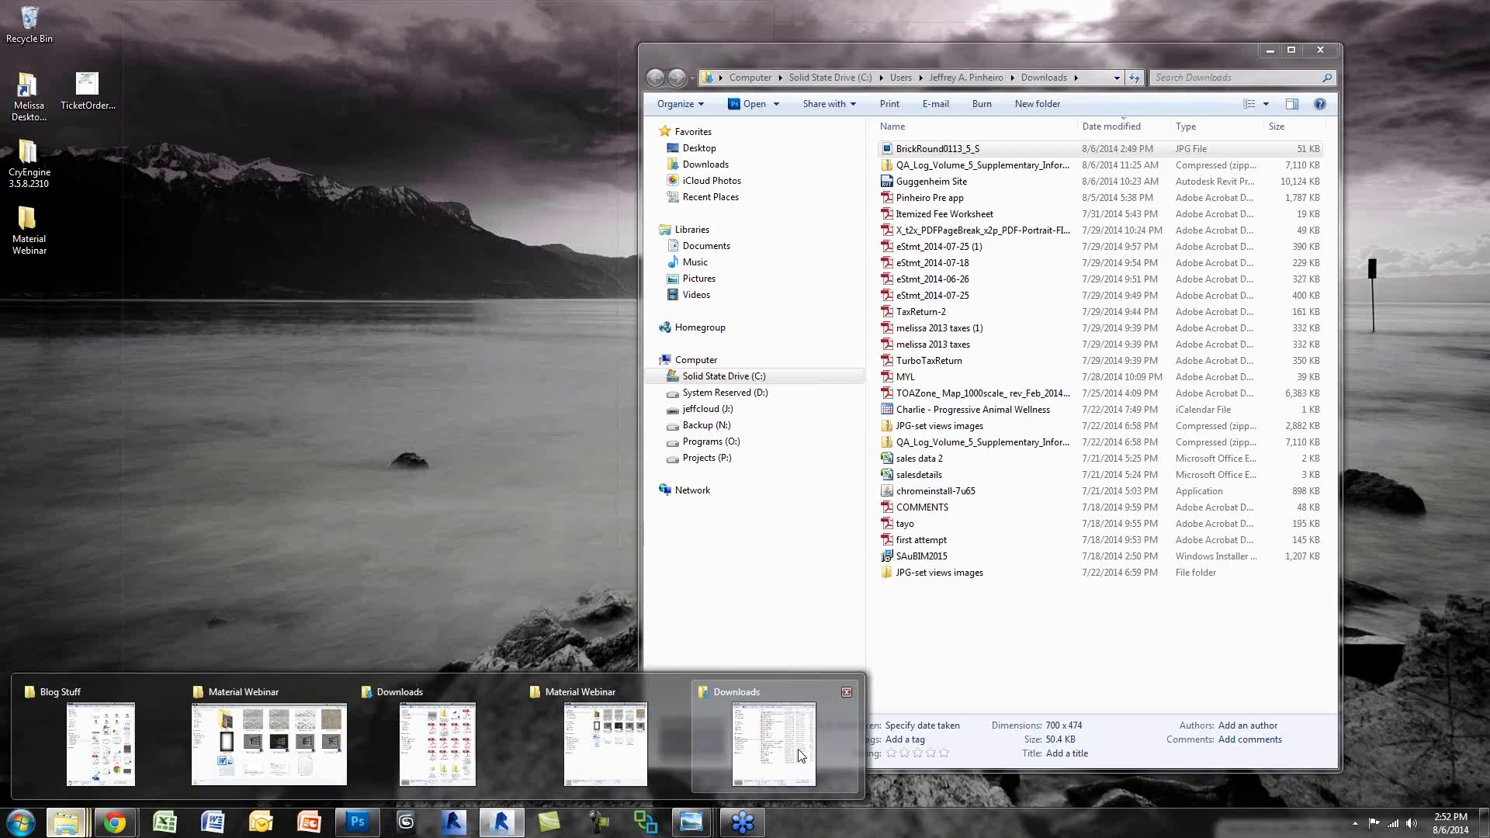
click(605, 745)
right_click(1110, 152)
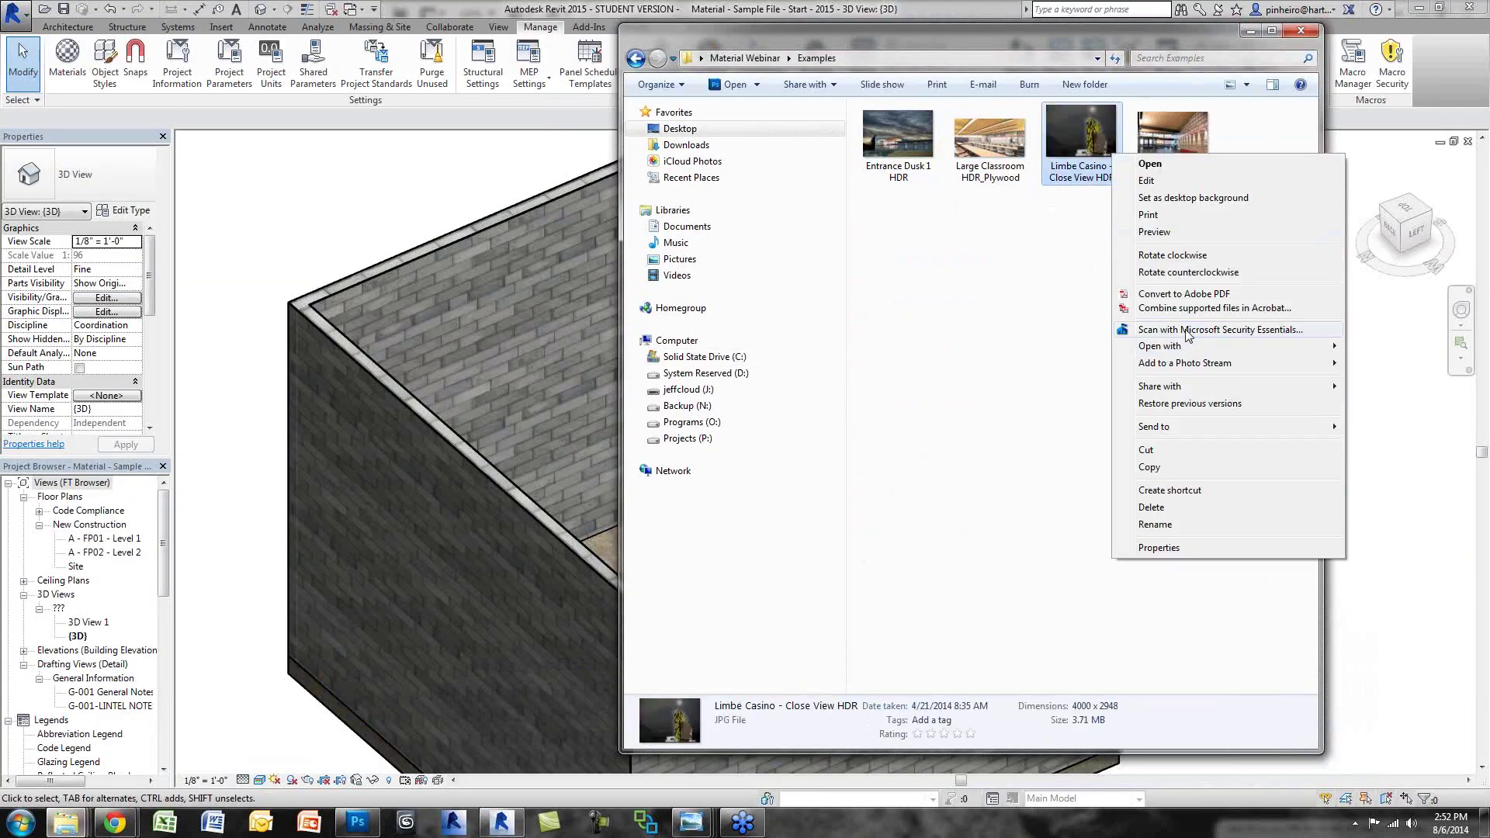
mouse_move(1164, 346)
click(1000, 432)
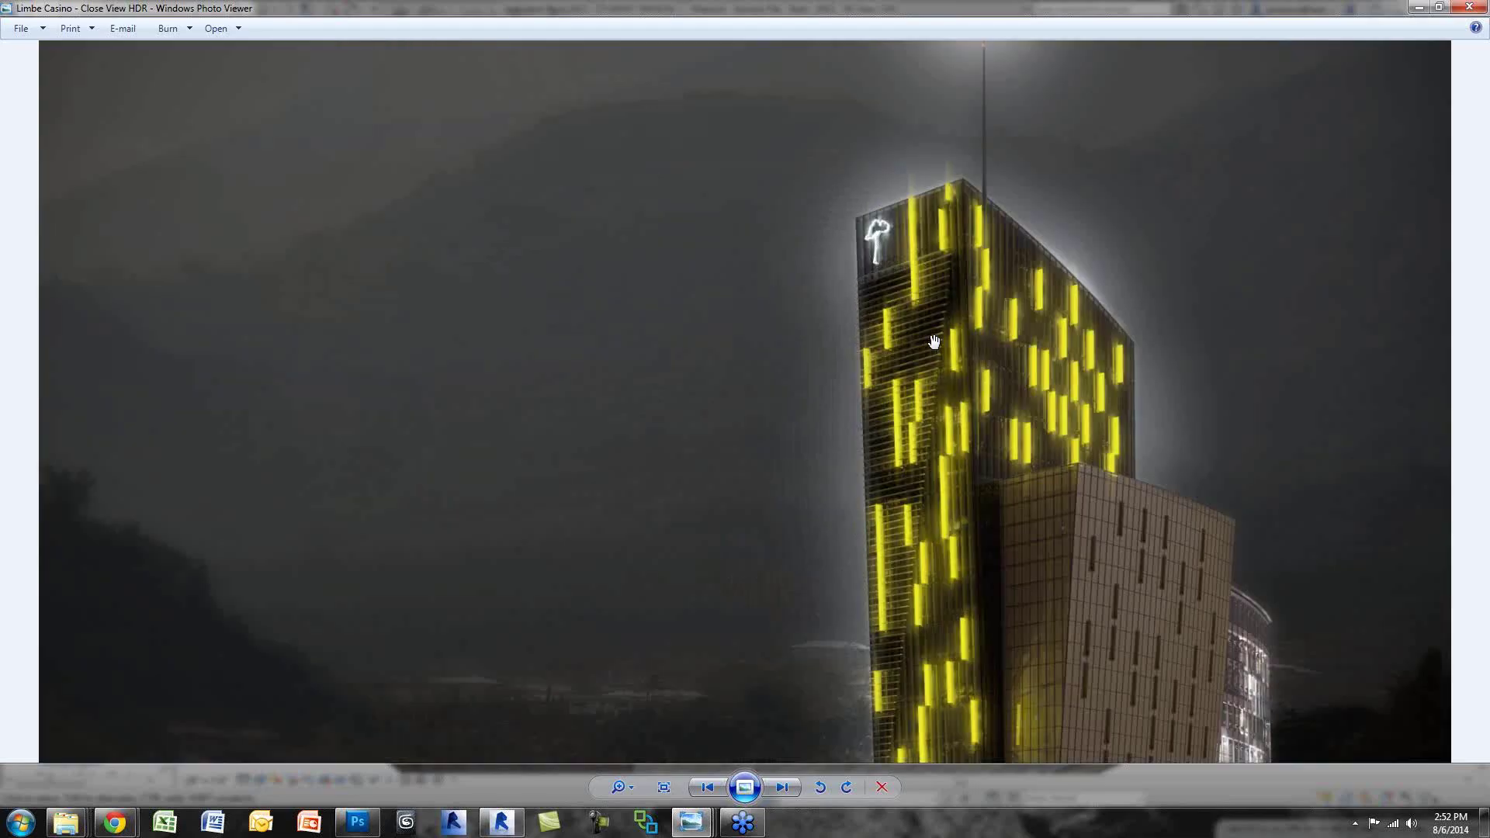
scroll(934, 341, up, 4)
drag(975, 443, 652, 709)
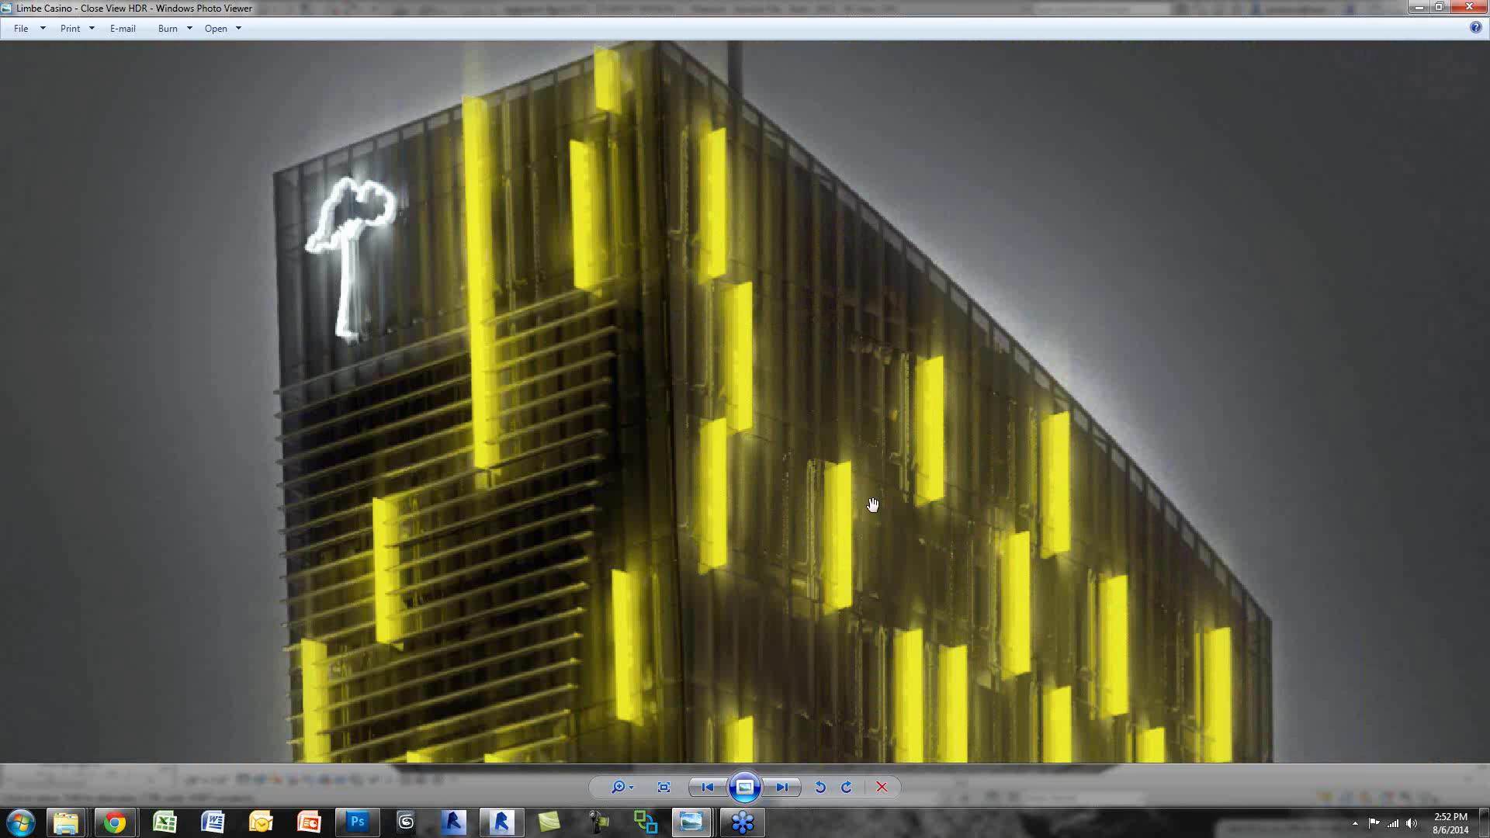
click(1415, 8)
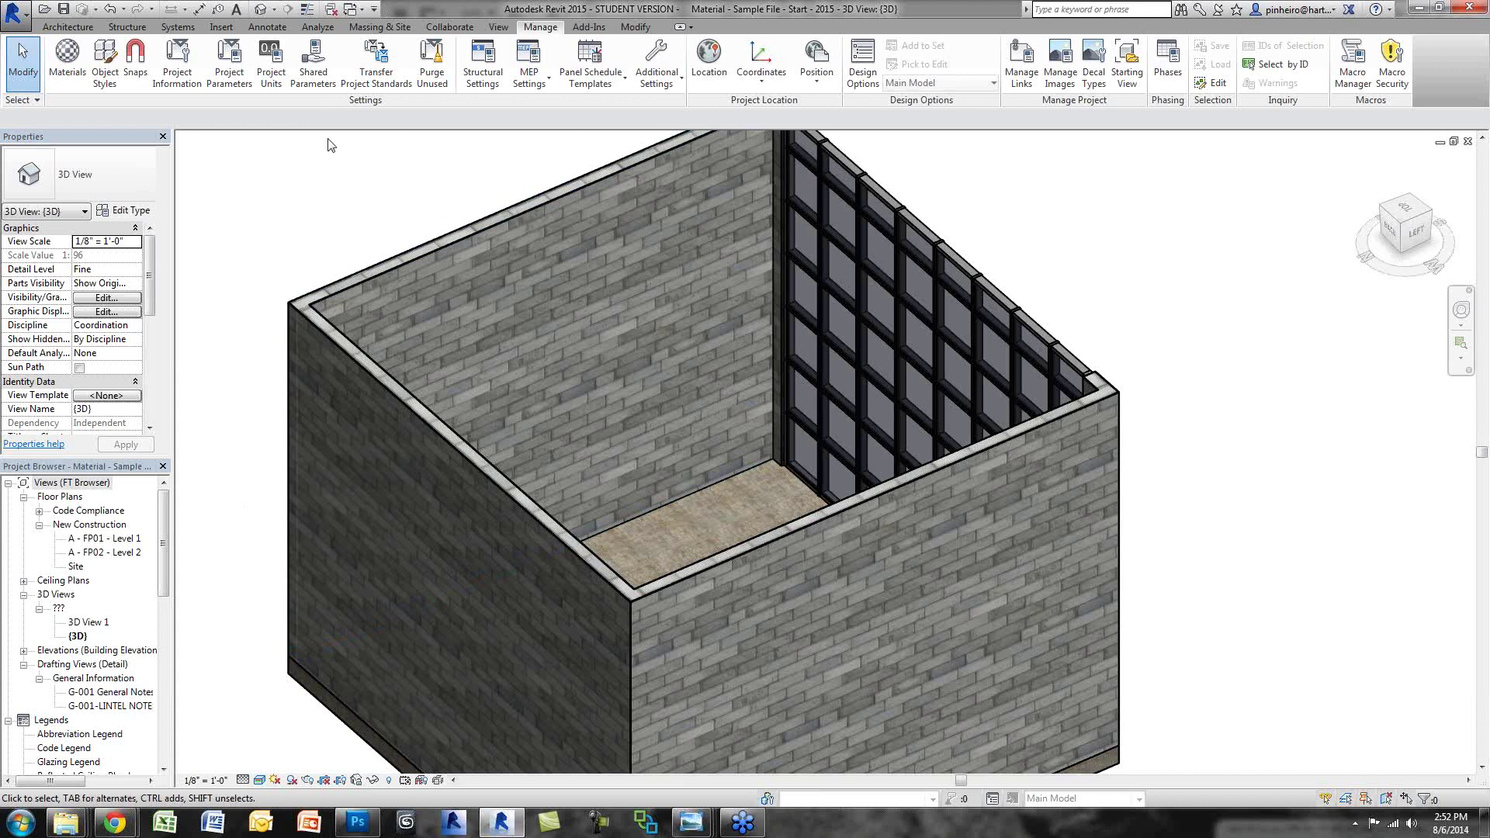
Step: Open the Material Browser, search the project materials for "cmu", and display the appearance settings of CMU Wall Webinar
click(411, 259)
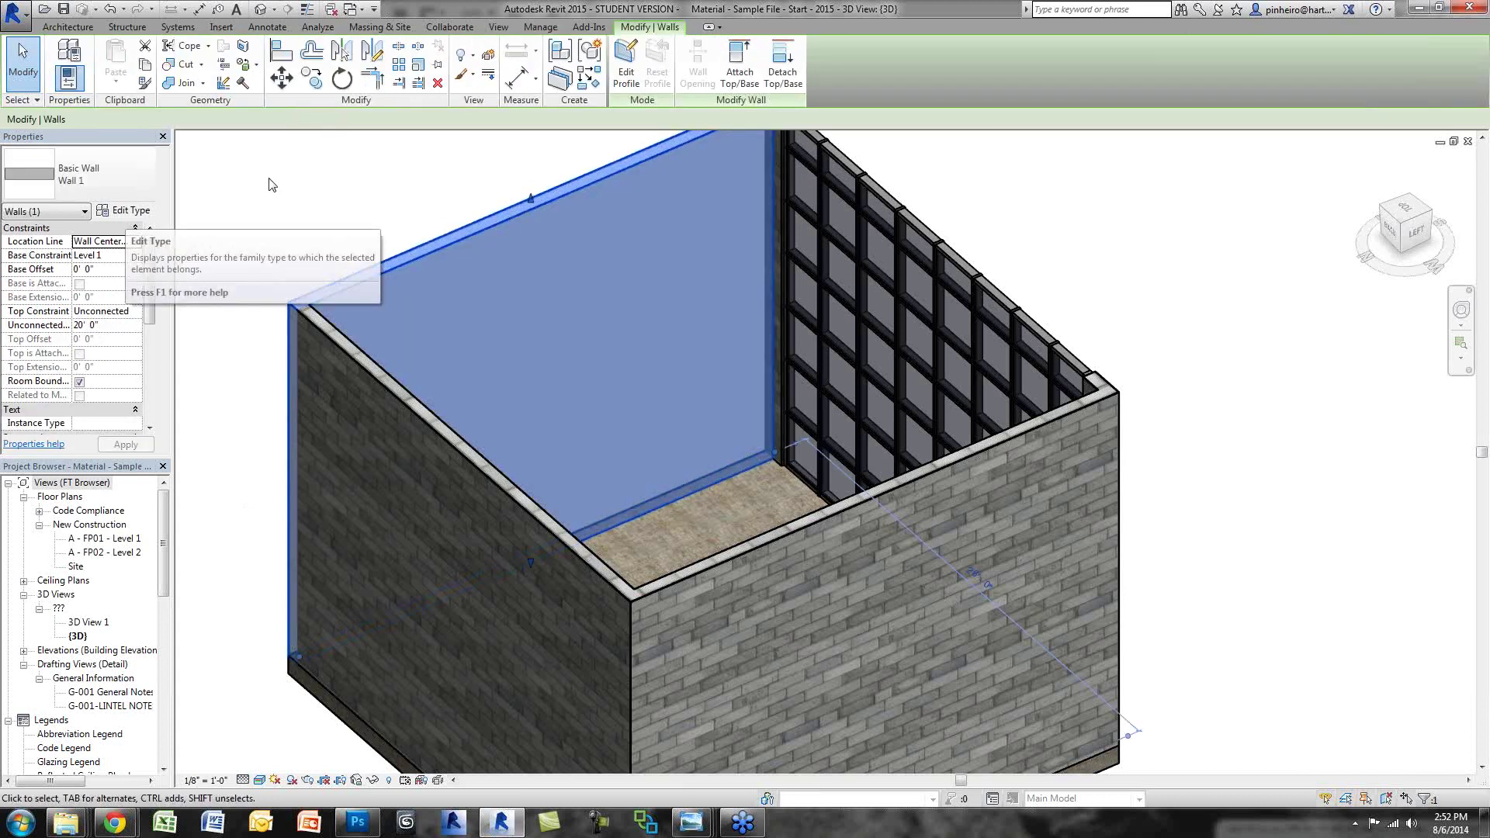
click(268, 184)
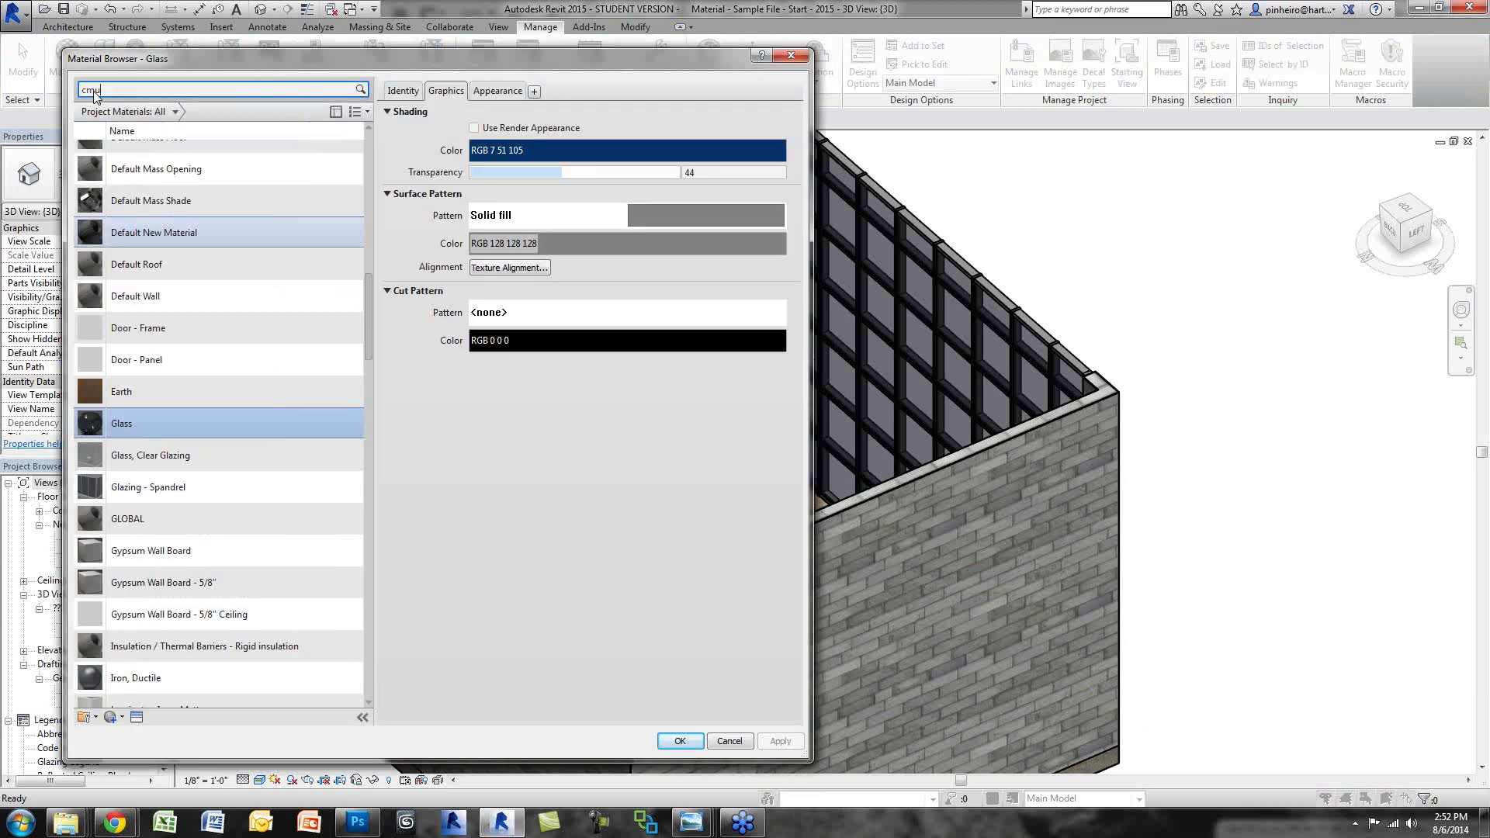
click(99, 89)
text(cmu)
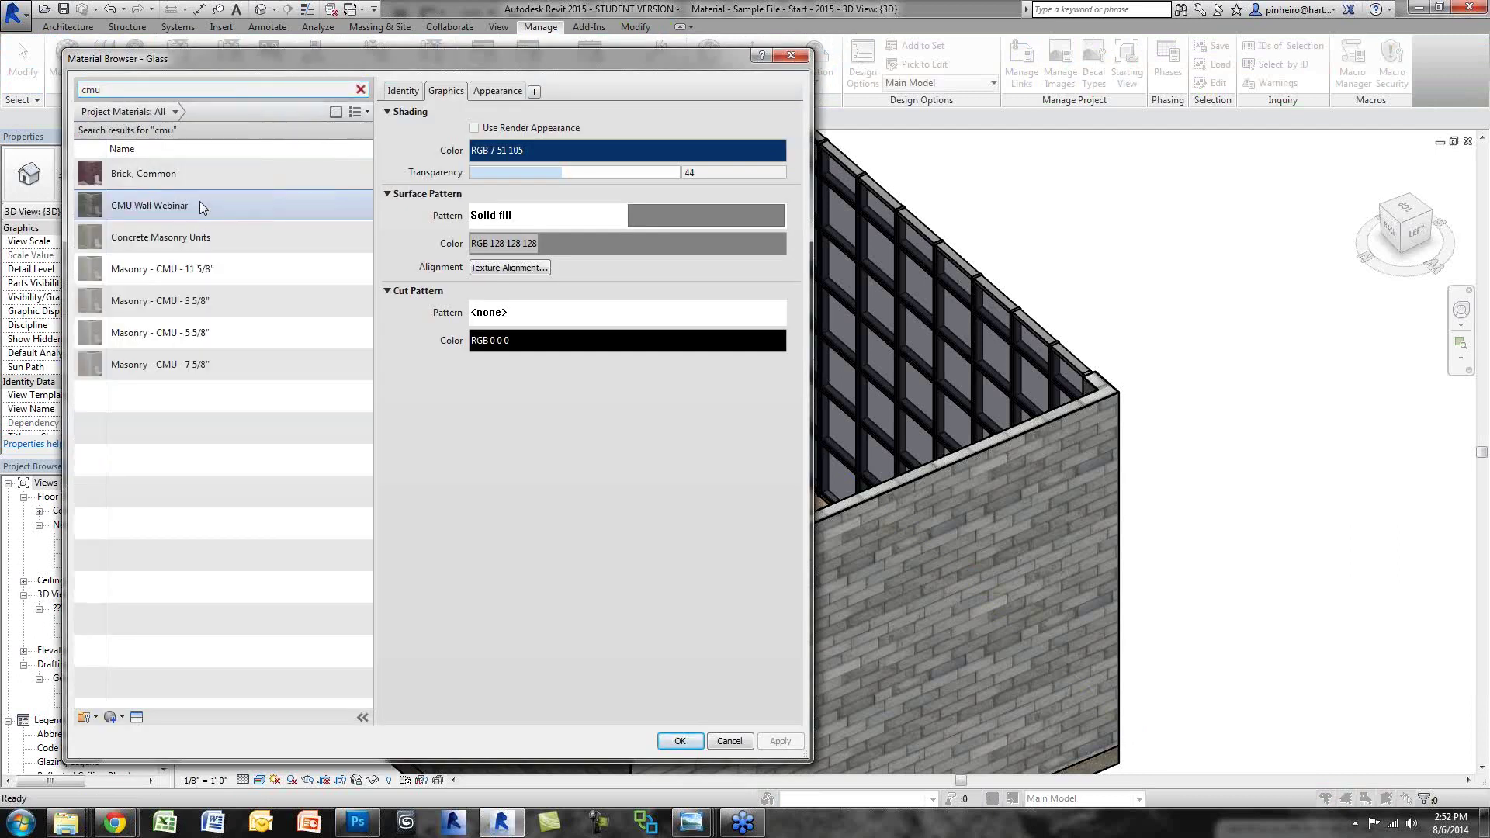
click(222, 211)
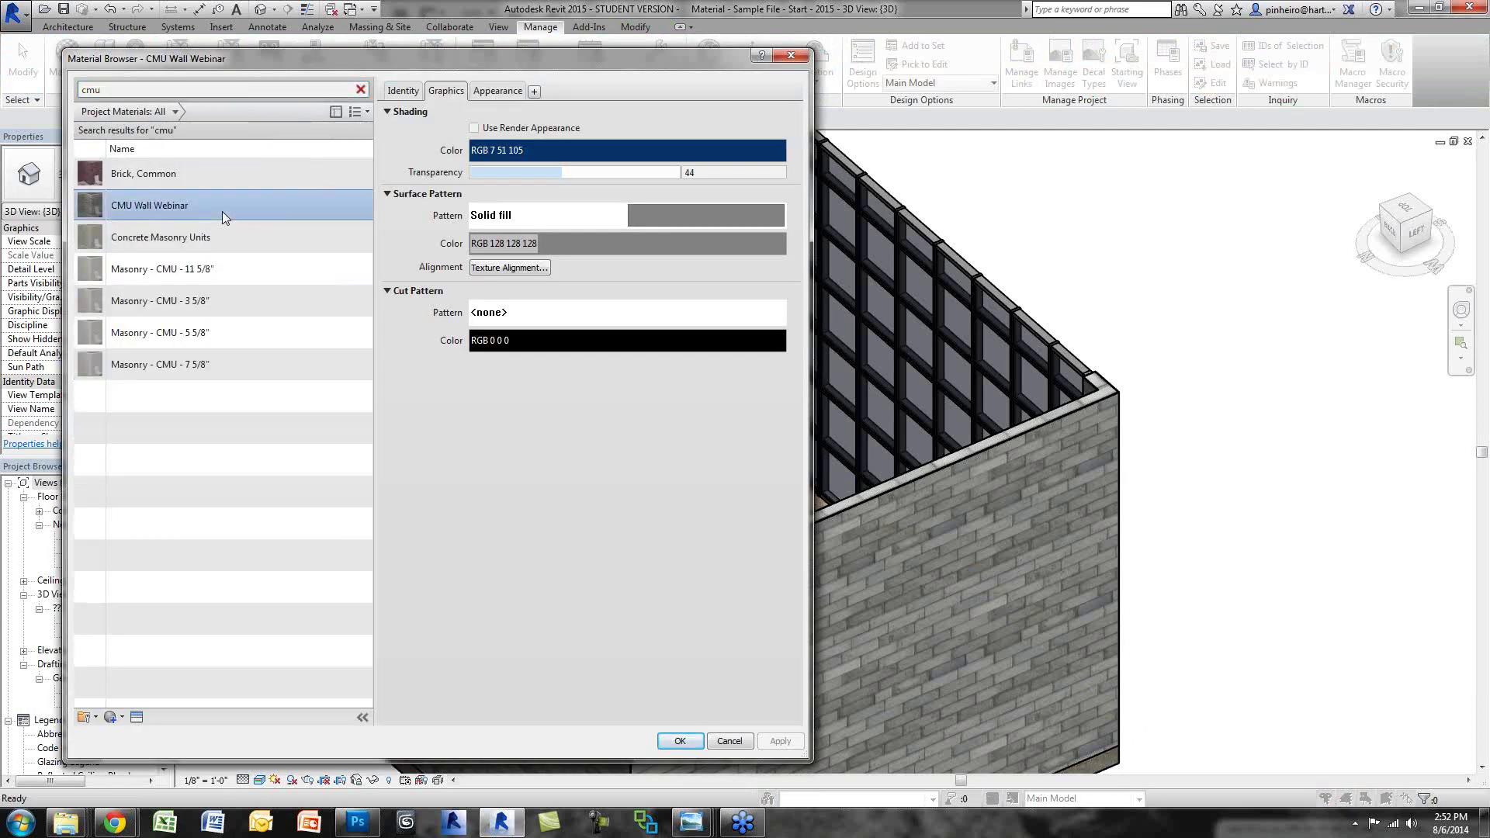
click(503, 90)
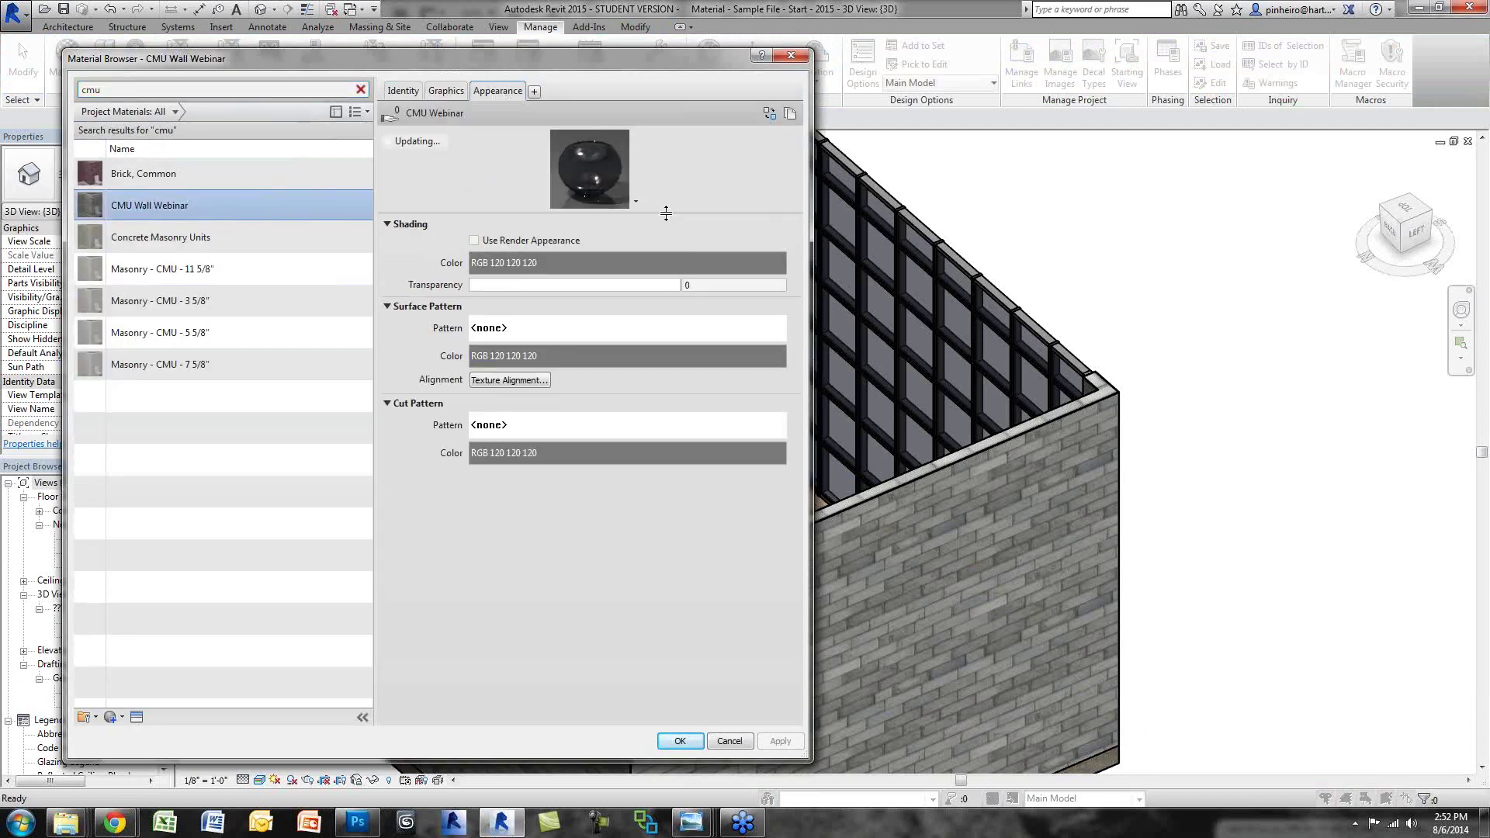
Step: Search the assets for "light on" and replace CMU Wall Webinar's appearance asset with Light Bulb - On from the Appearance Library's Glass category
click(769, 114)
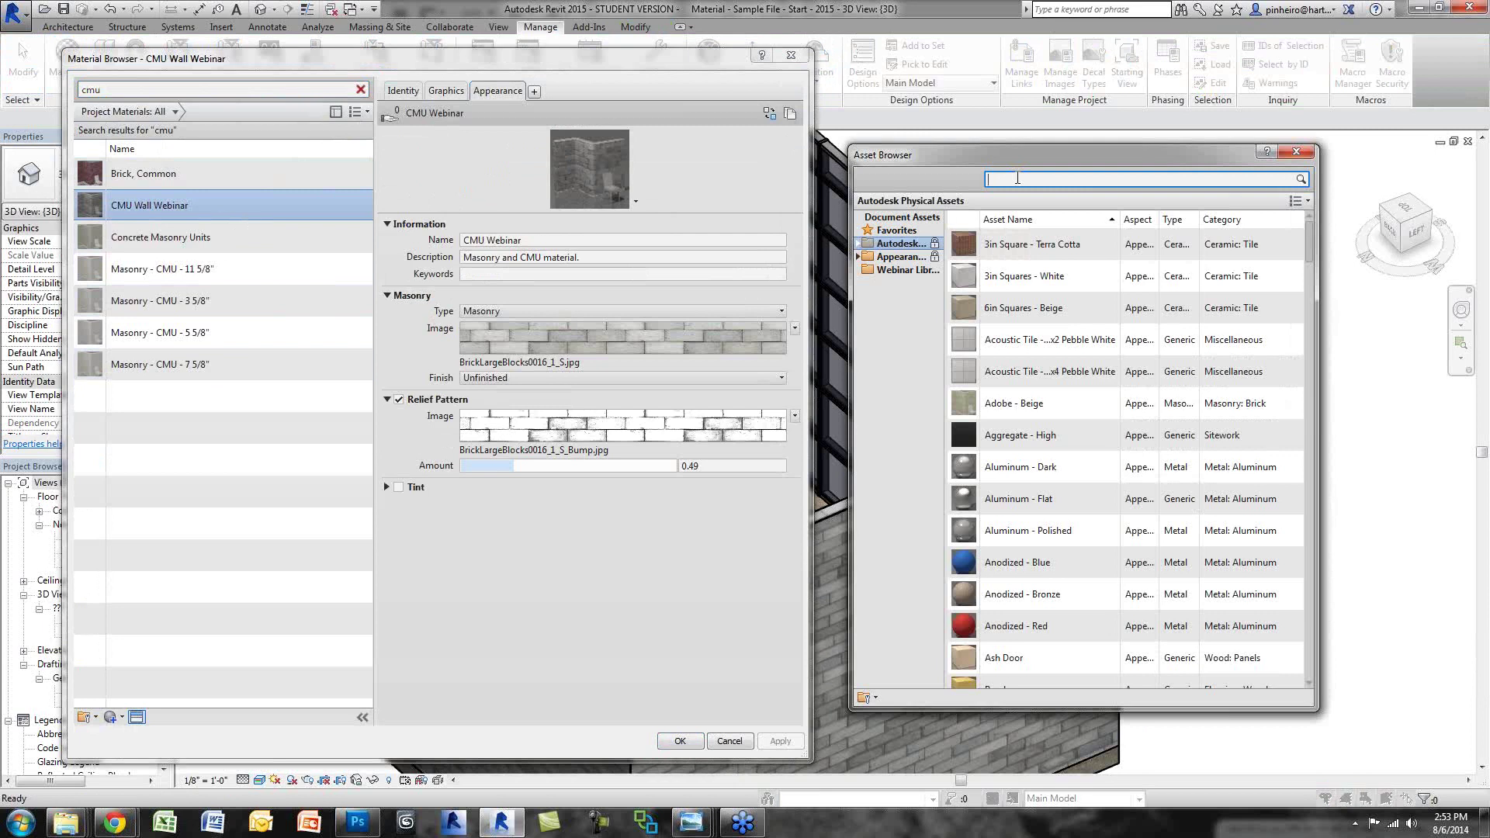
text(light o)
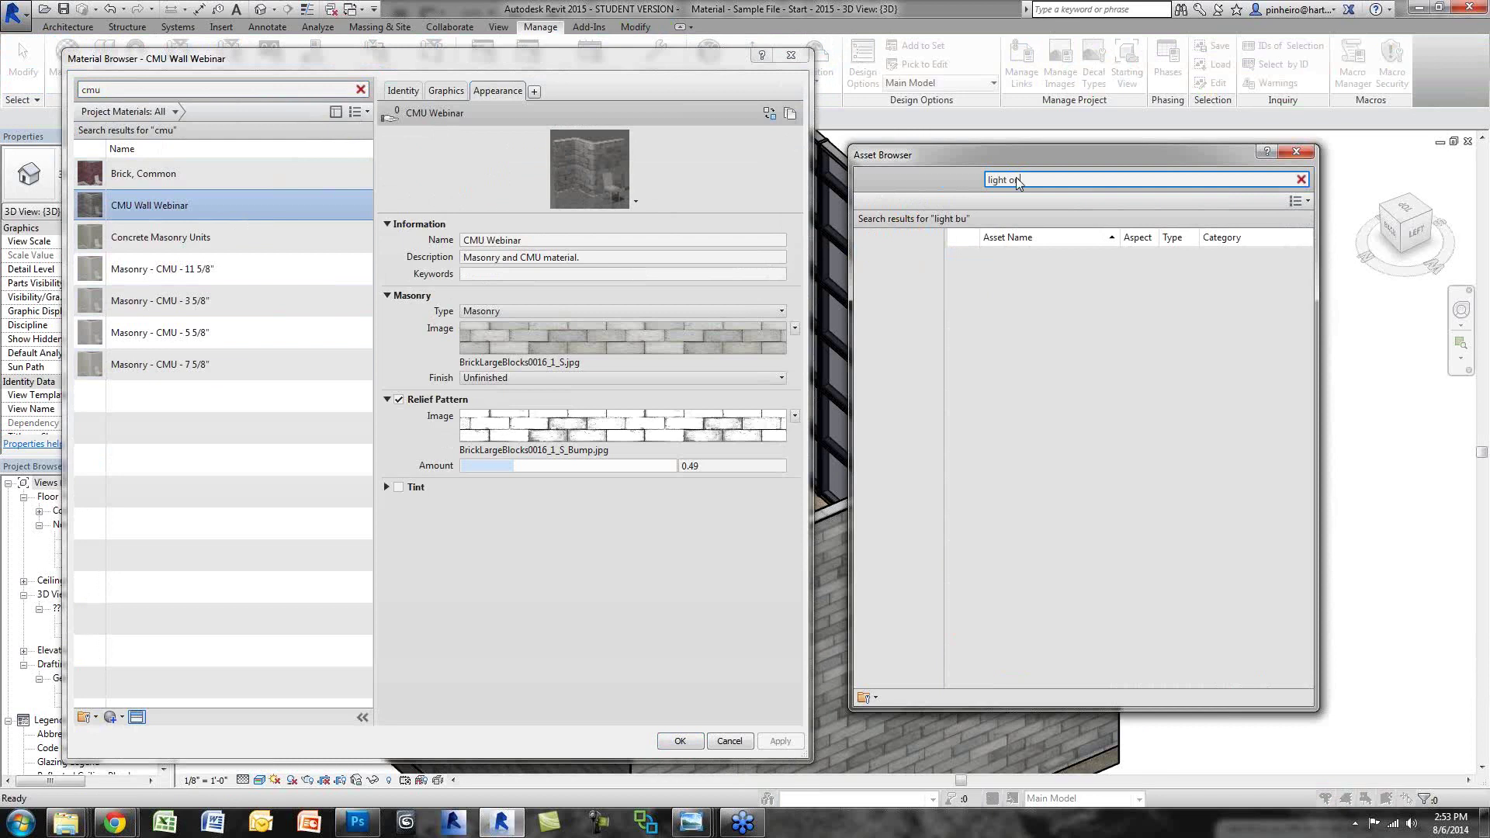
text(n)
key(Return)
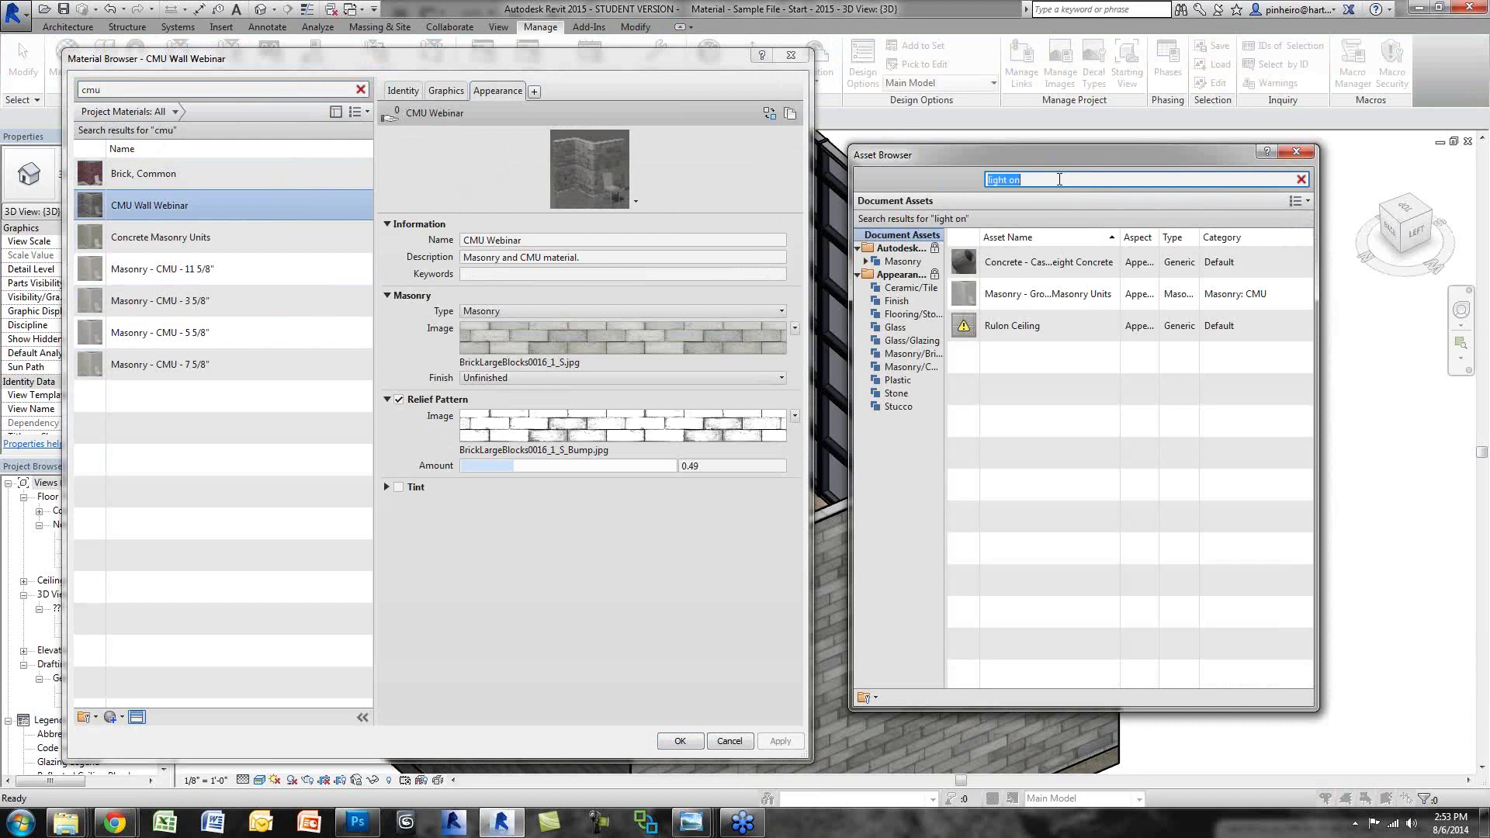
click(894, 327)
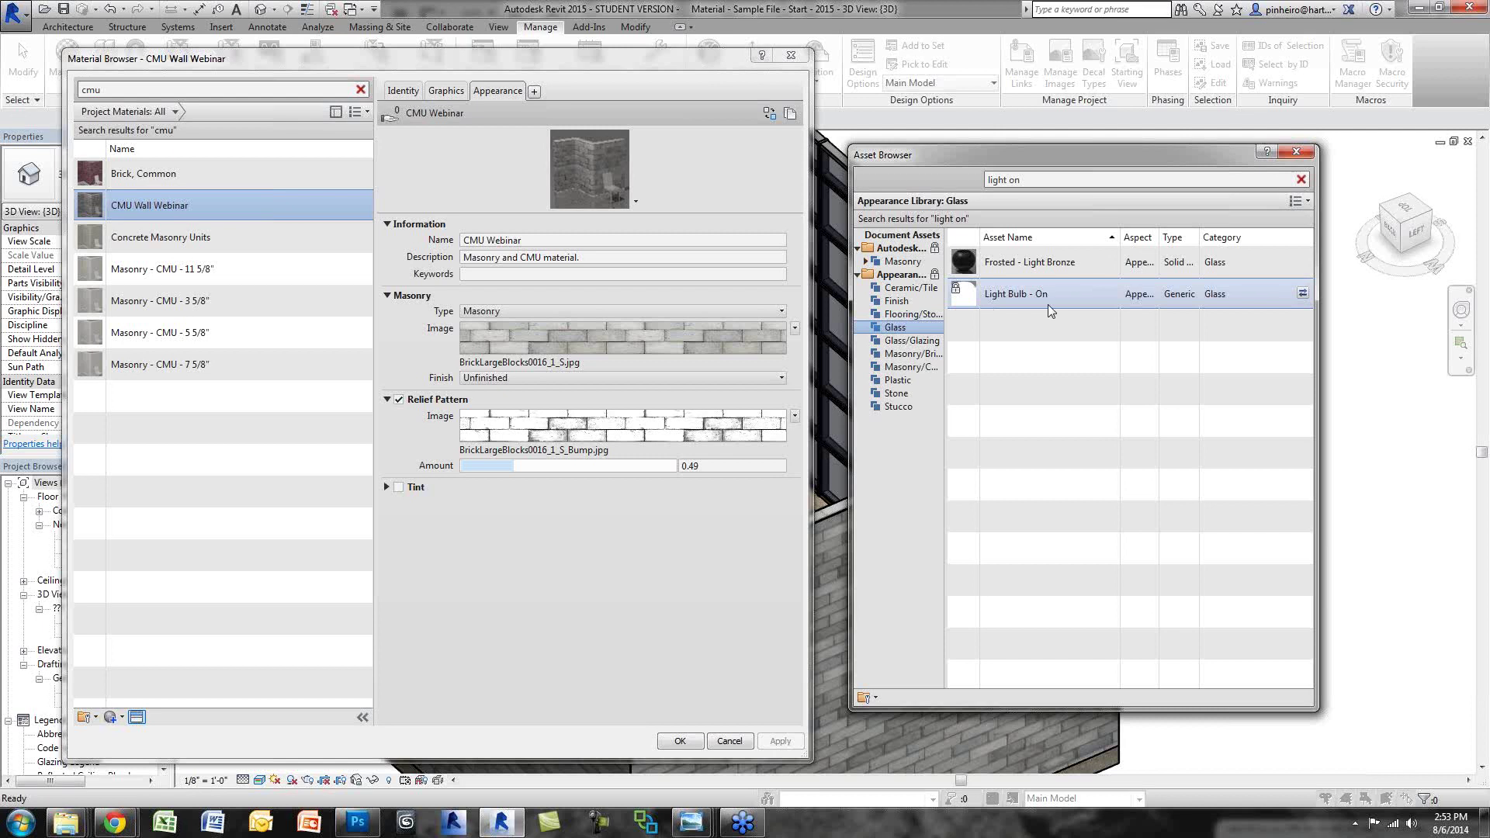
click(1303, 294)
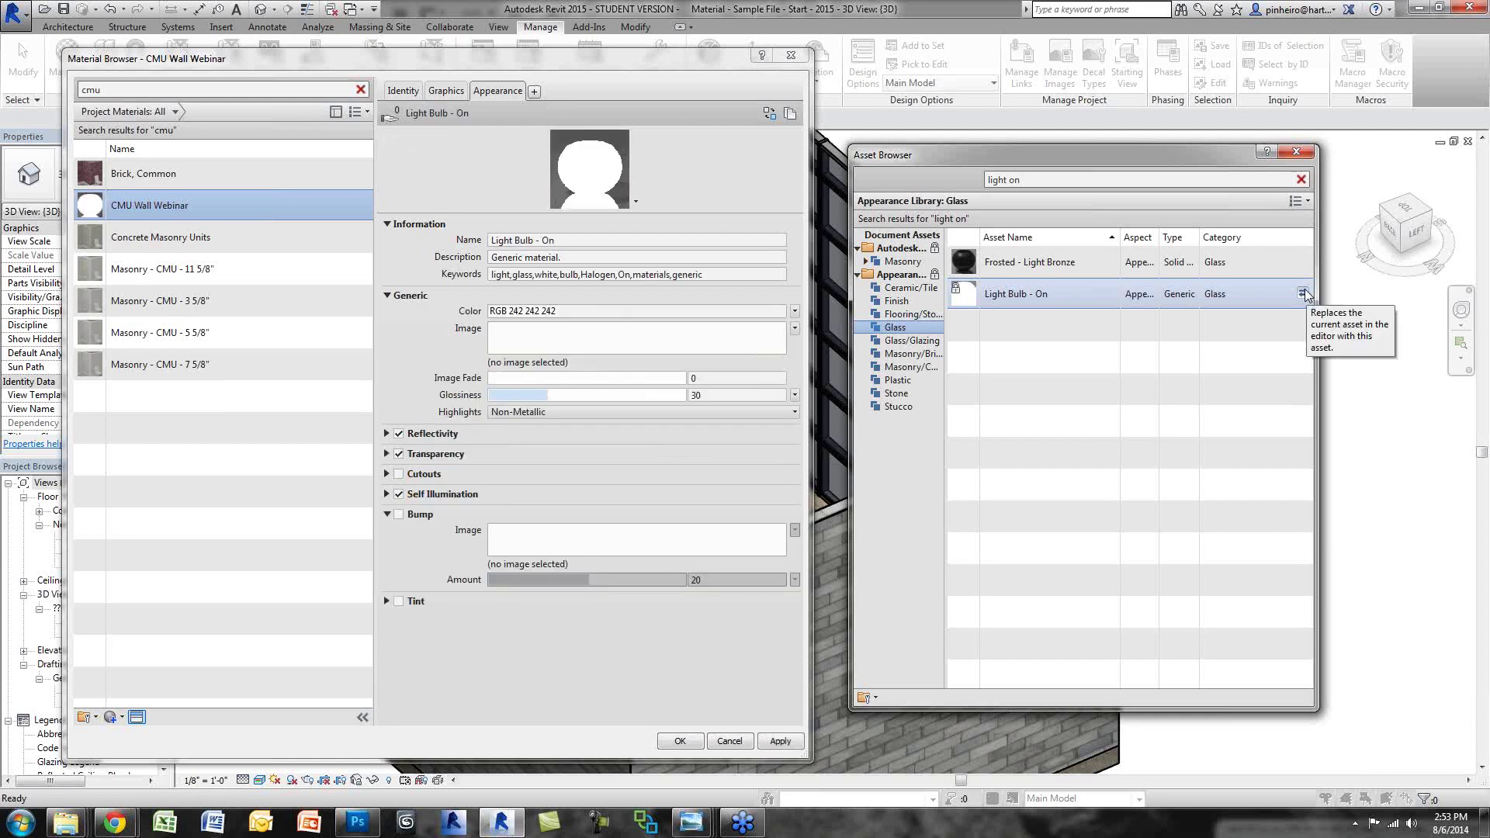
click(1295, 151)
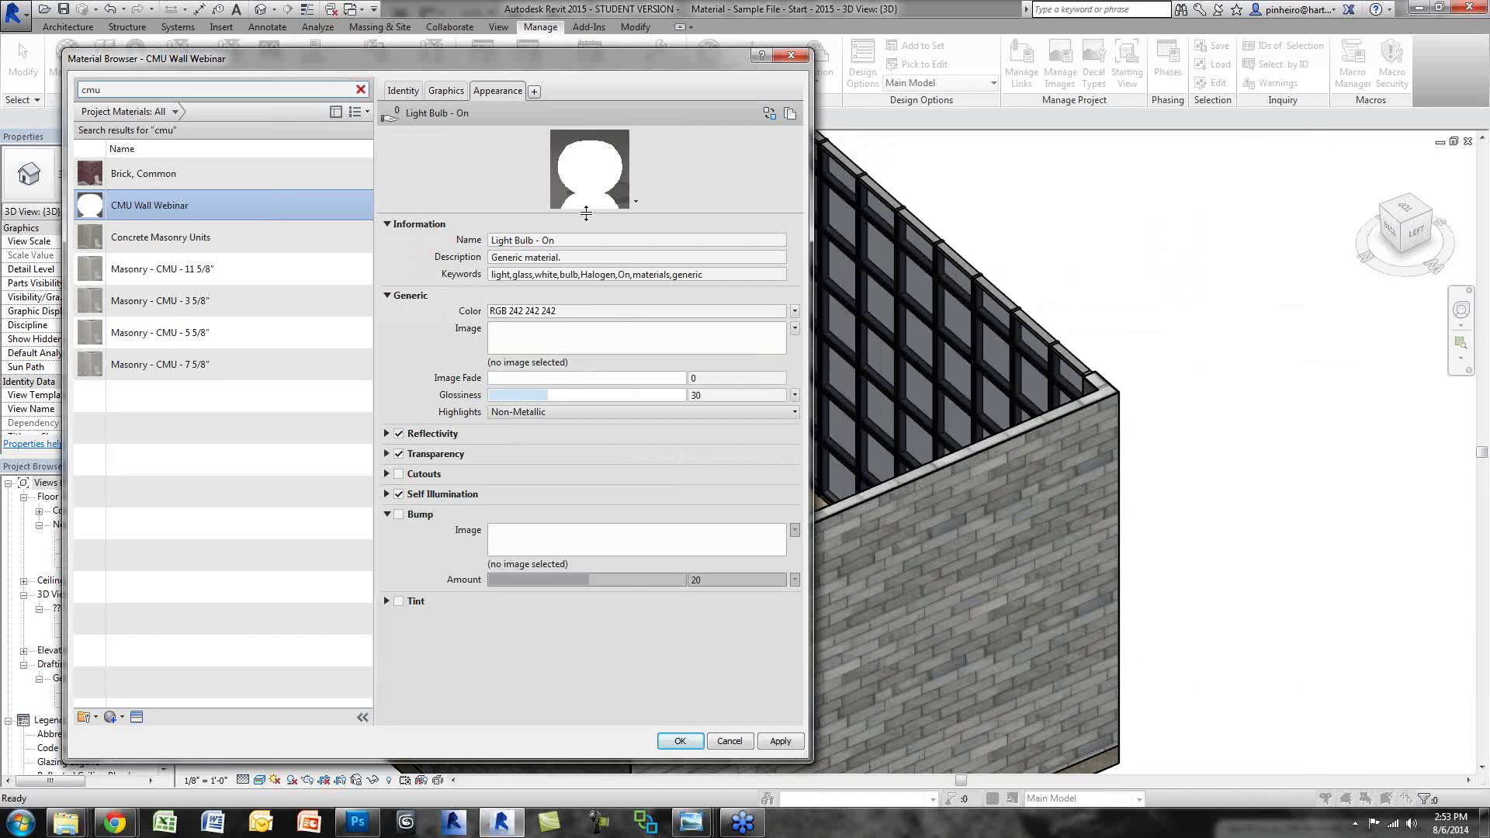
Step: Enlarge the material preview and set the asset's generic color to dark blue, RGB 0 5 193
drag(586, 214, 587, 469)
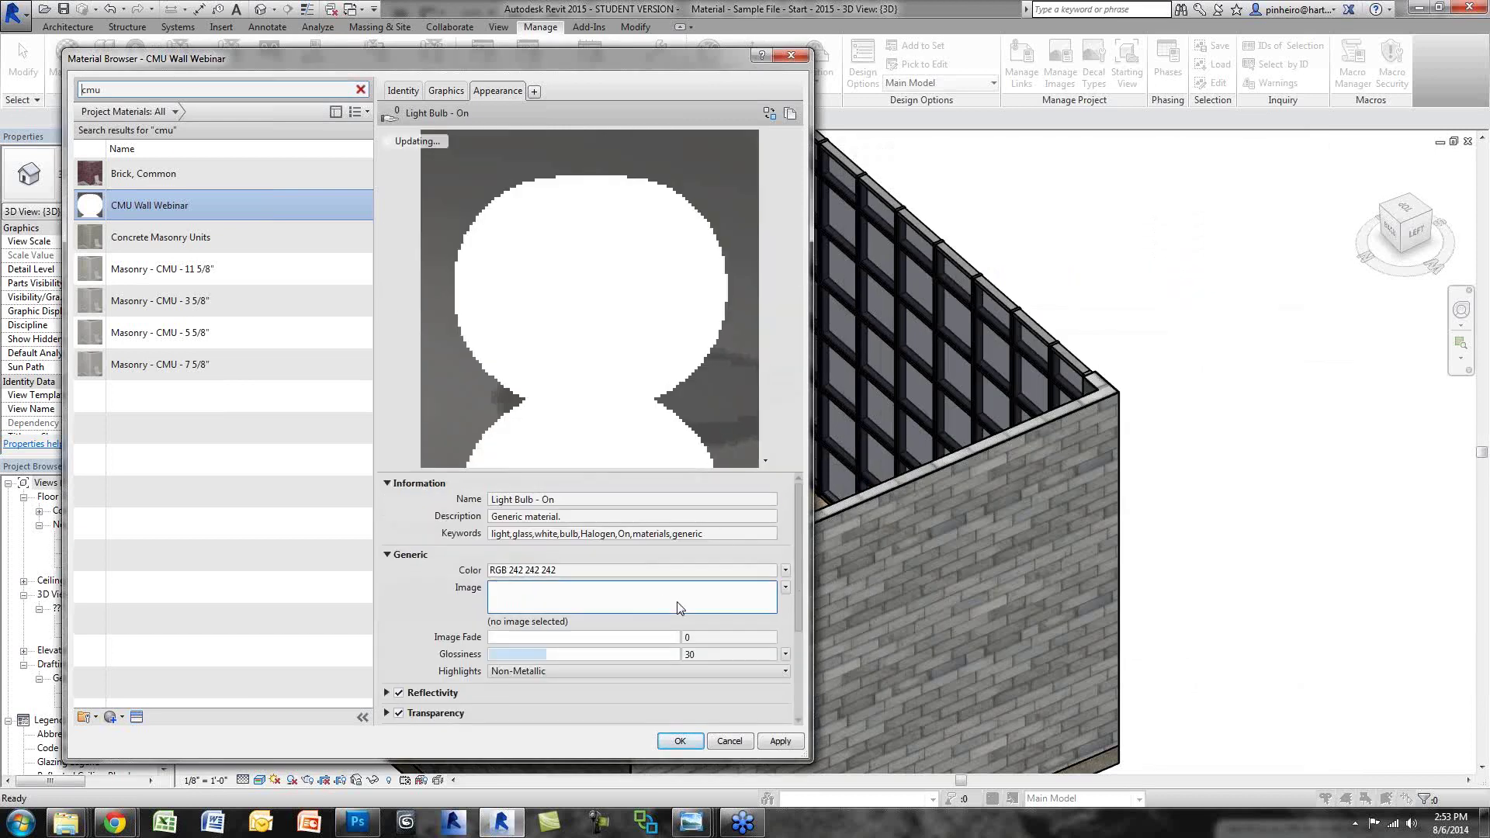
drag(798, 557, 796, 589)
click(556, 501)
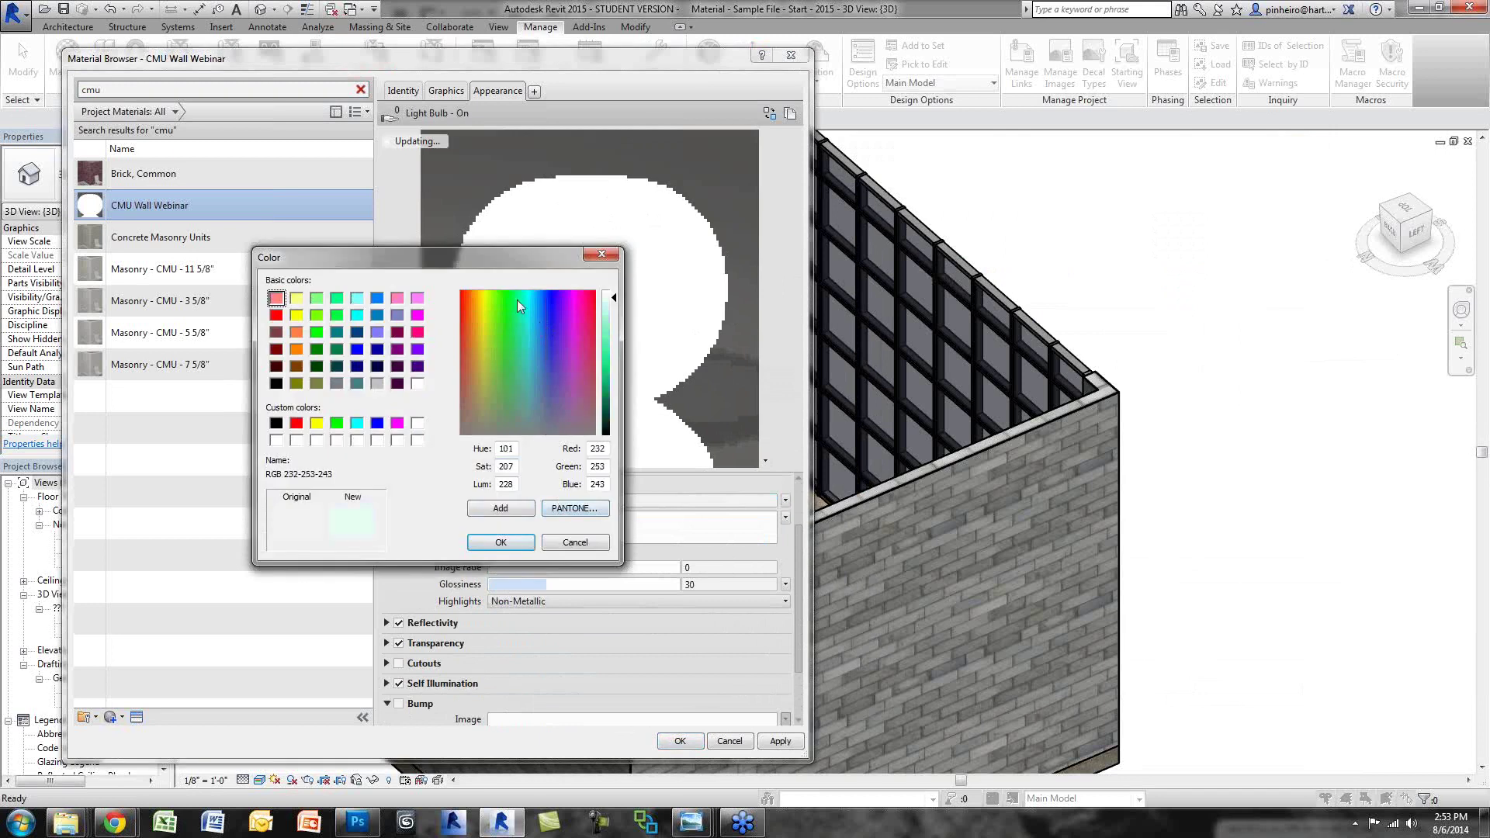
drag(517, 300, 613, 381)
click(501, 542)
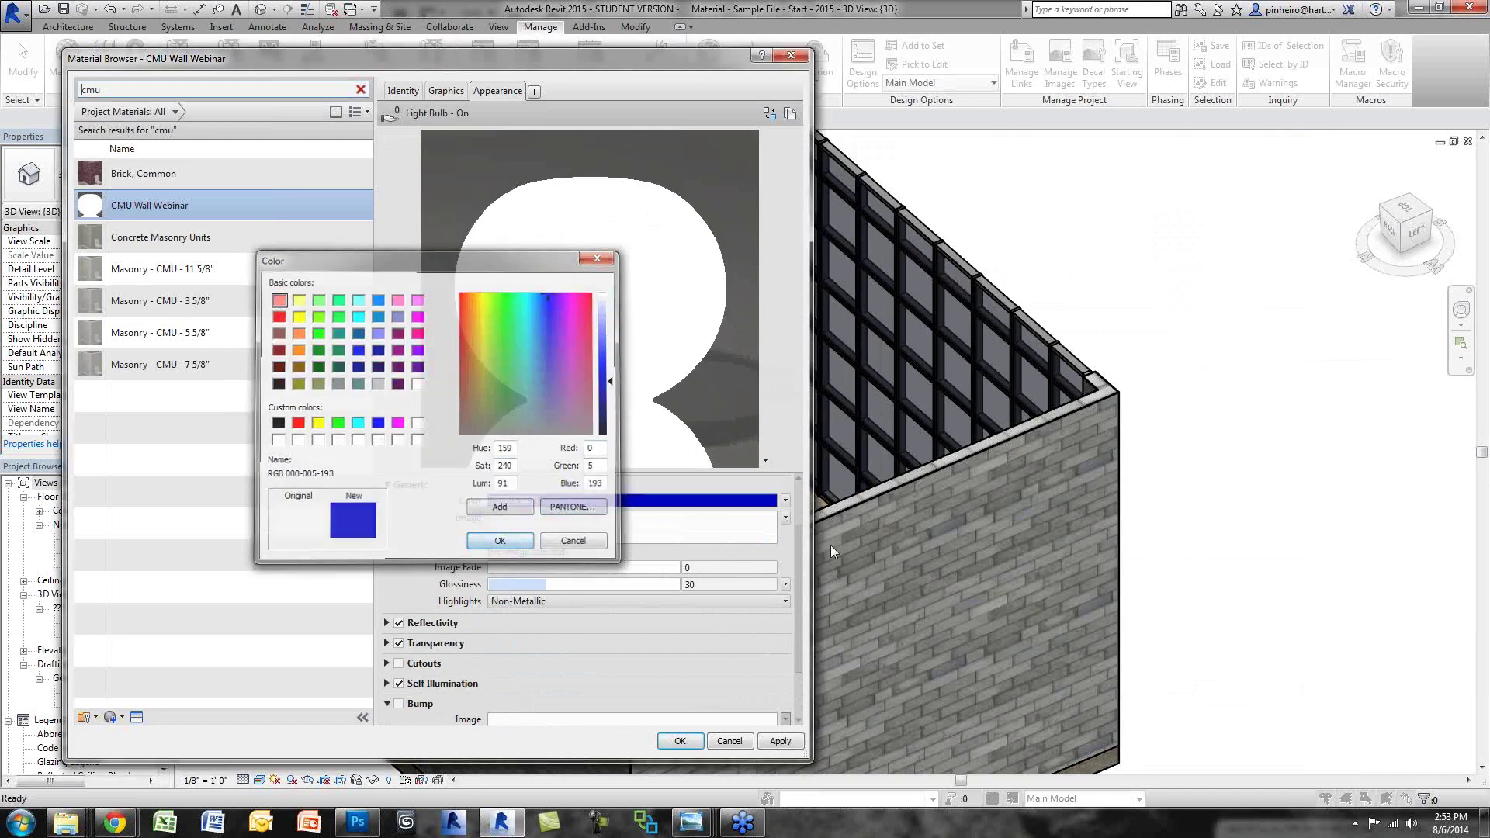
Step: Set the Self Illumination filter color to RGB 9 0 176, accept the material changes, and view the walls in the 3D view
drag(796, 560, 795, 603)
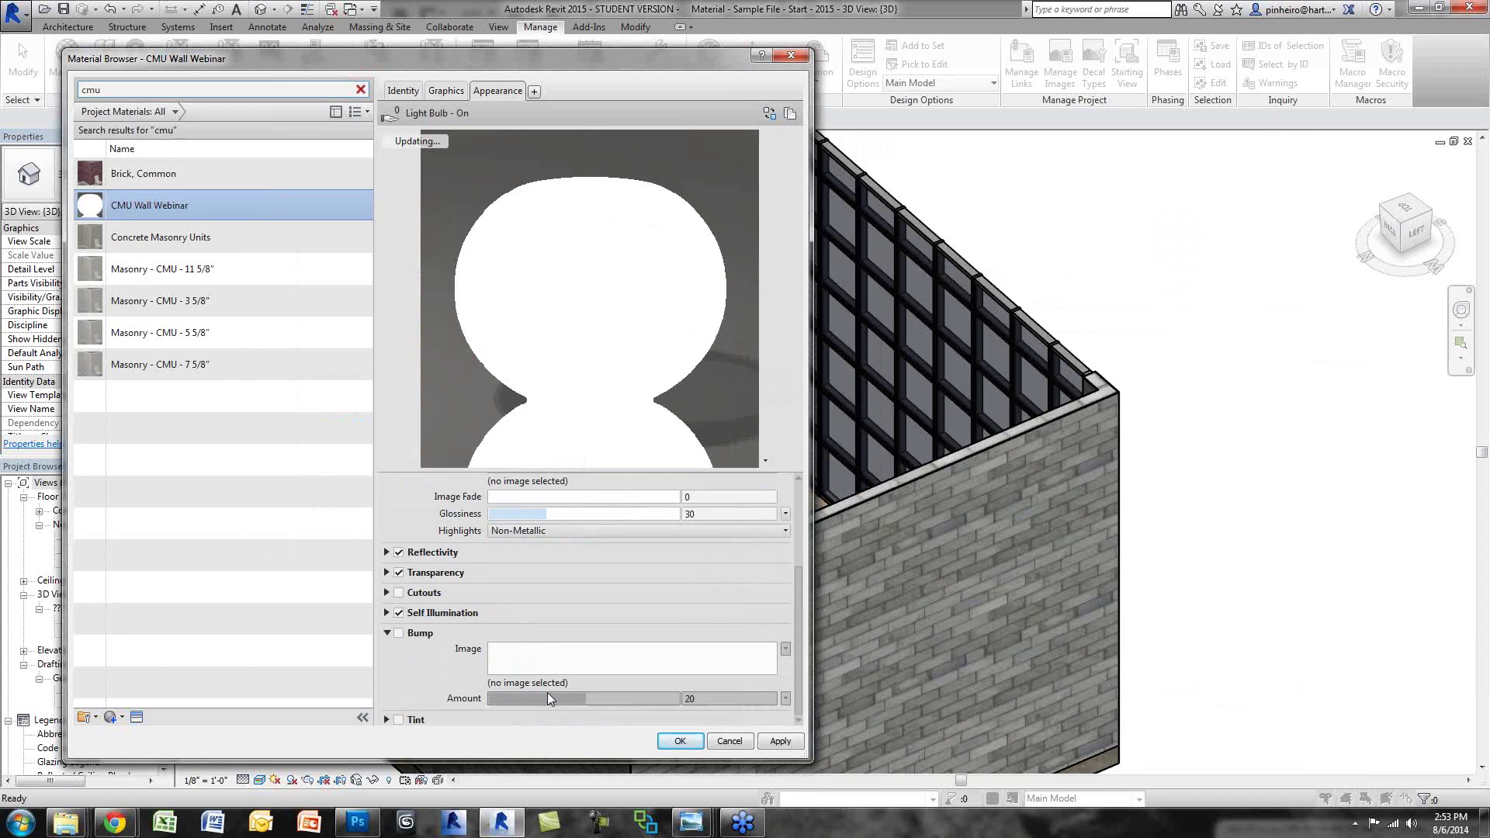
click(386, 613)
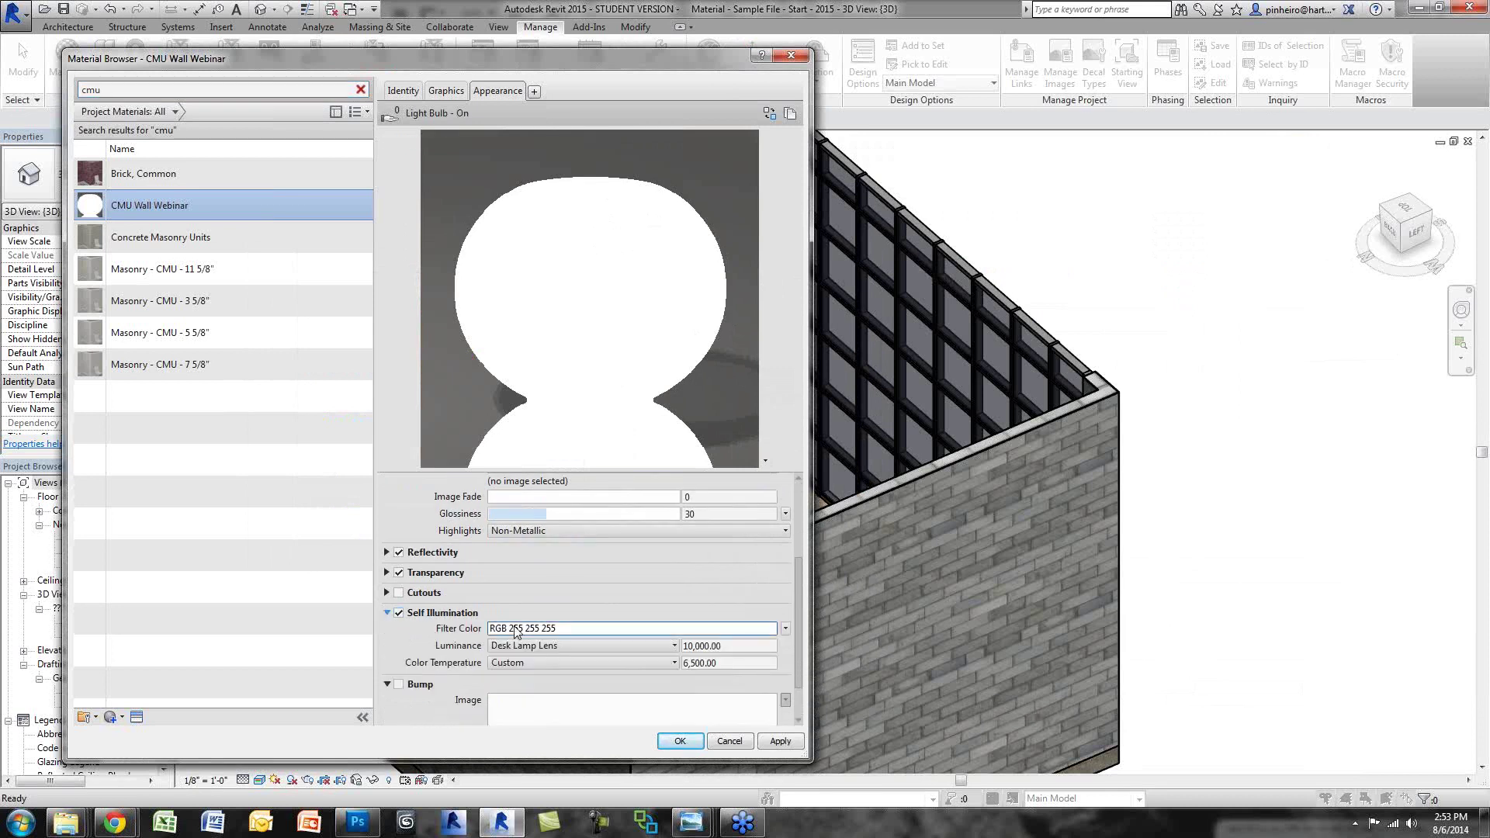
scroll(515, 631, down, 2)
click(512, 579)
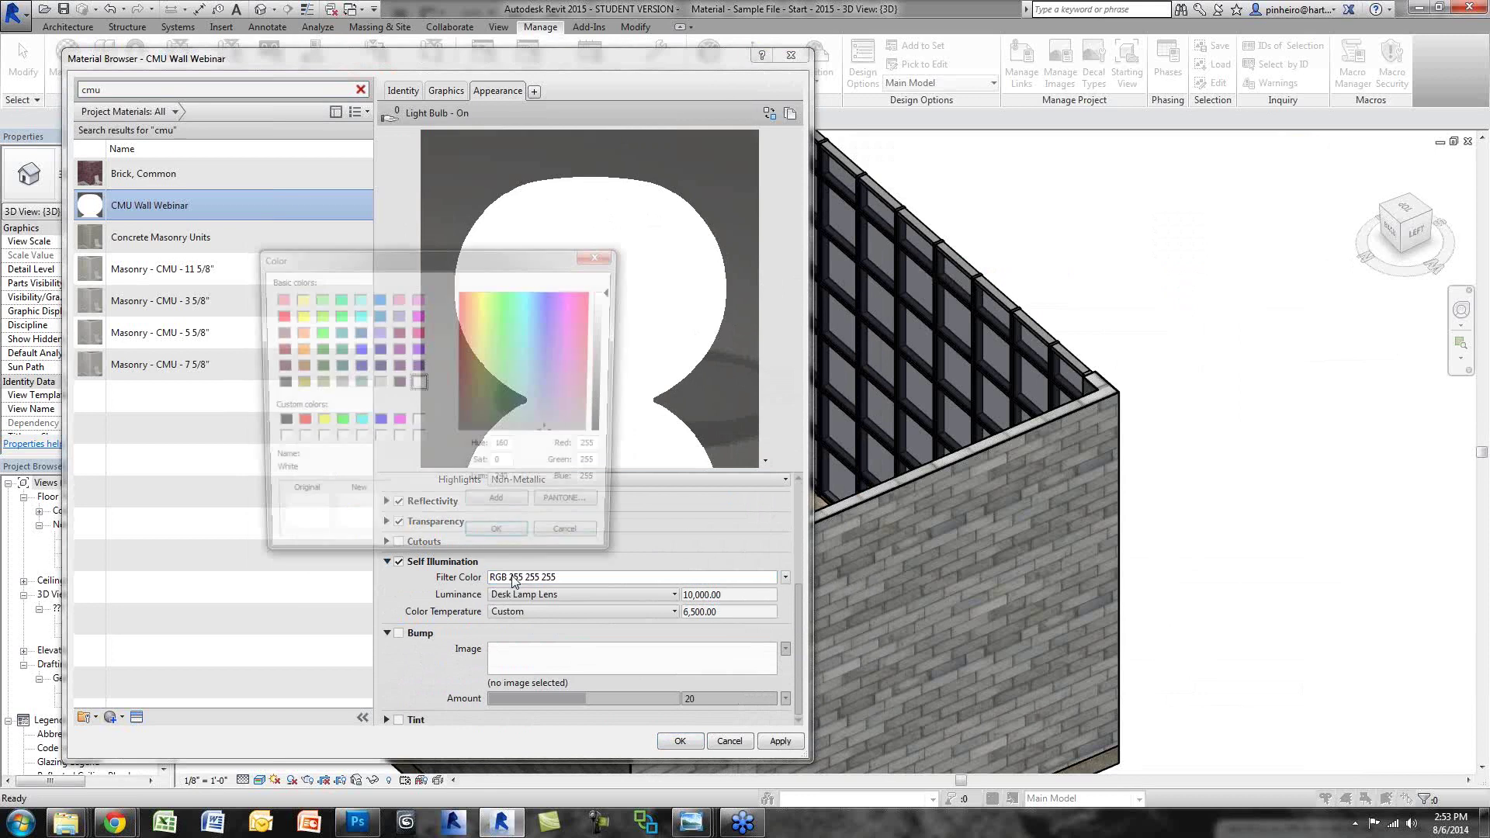
drag(543, 297, 613, 391)
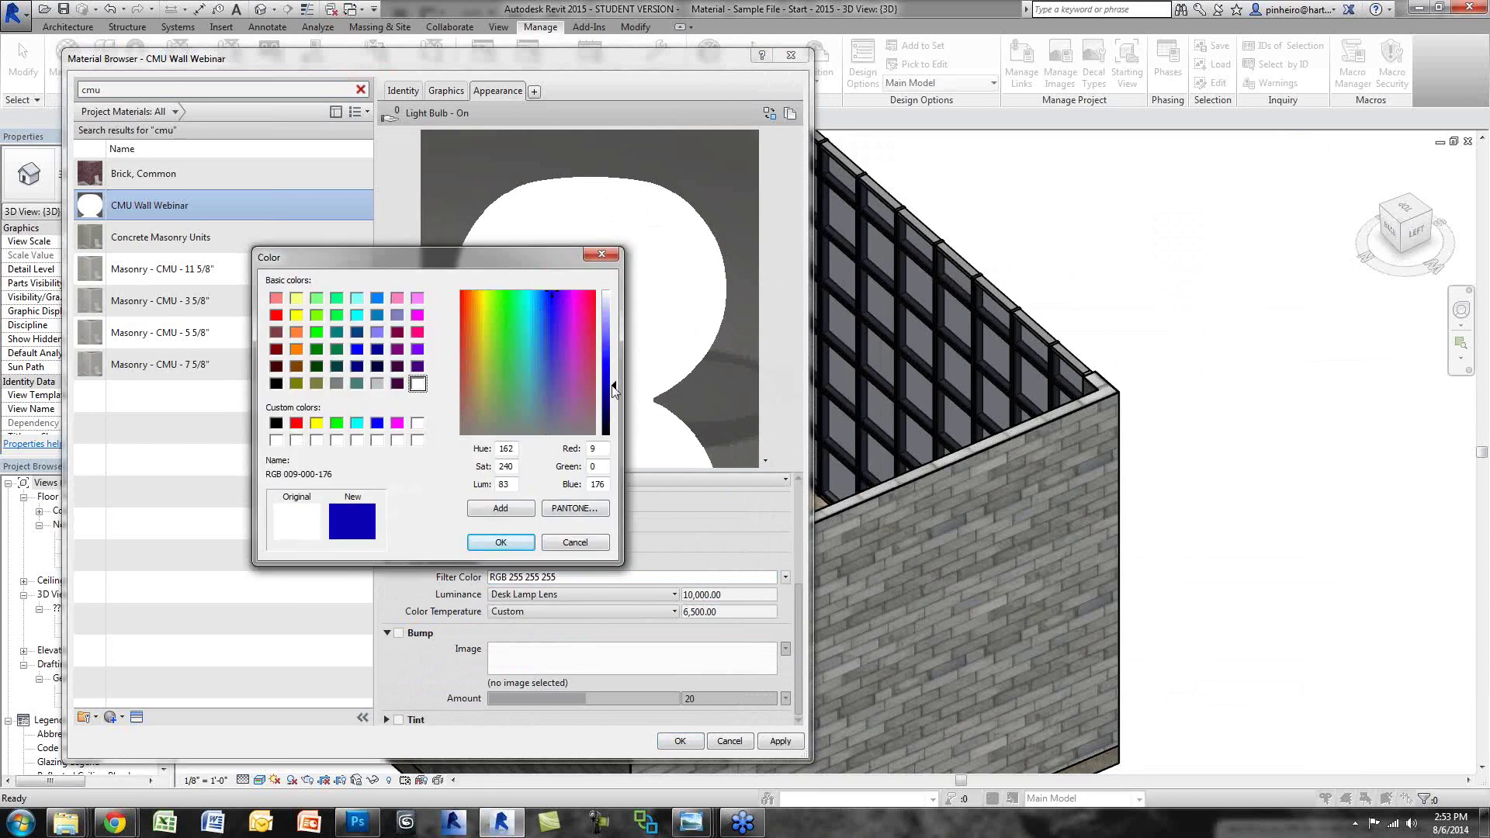
click(500, 541)
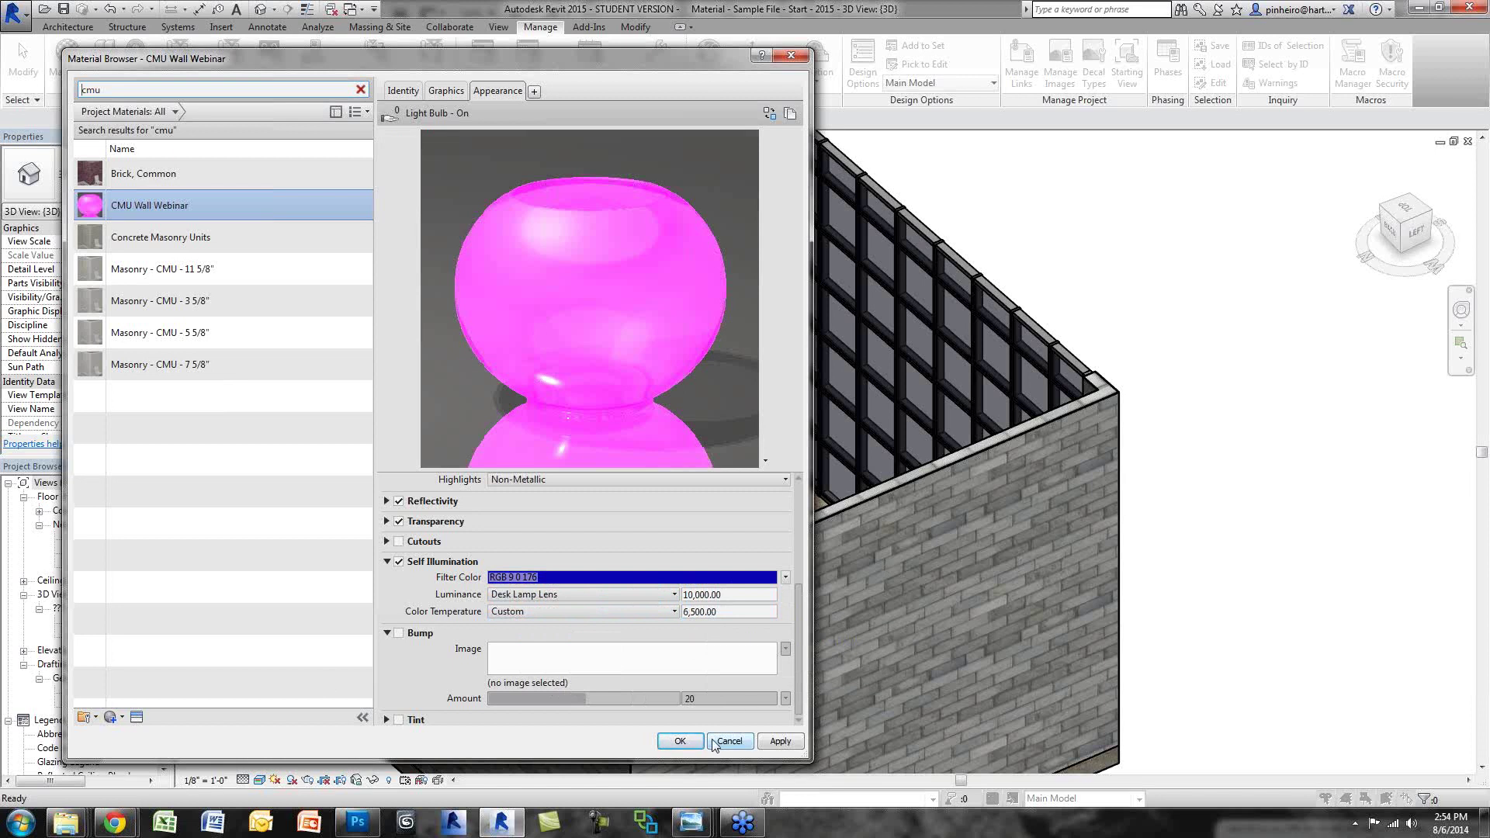
click(676, 741)
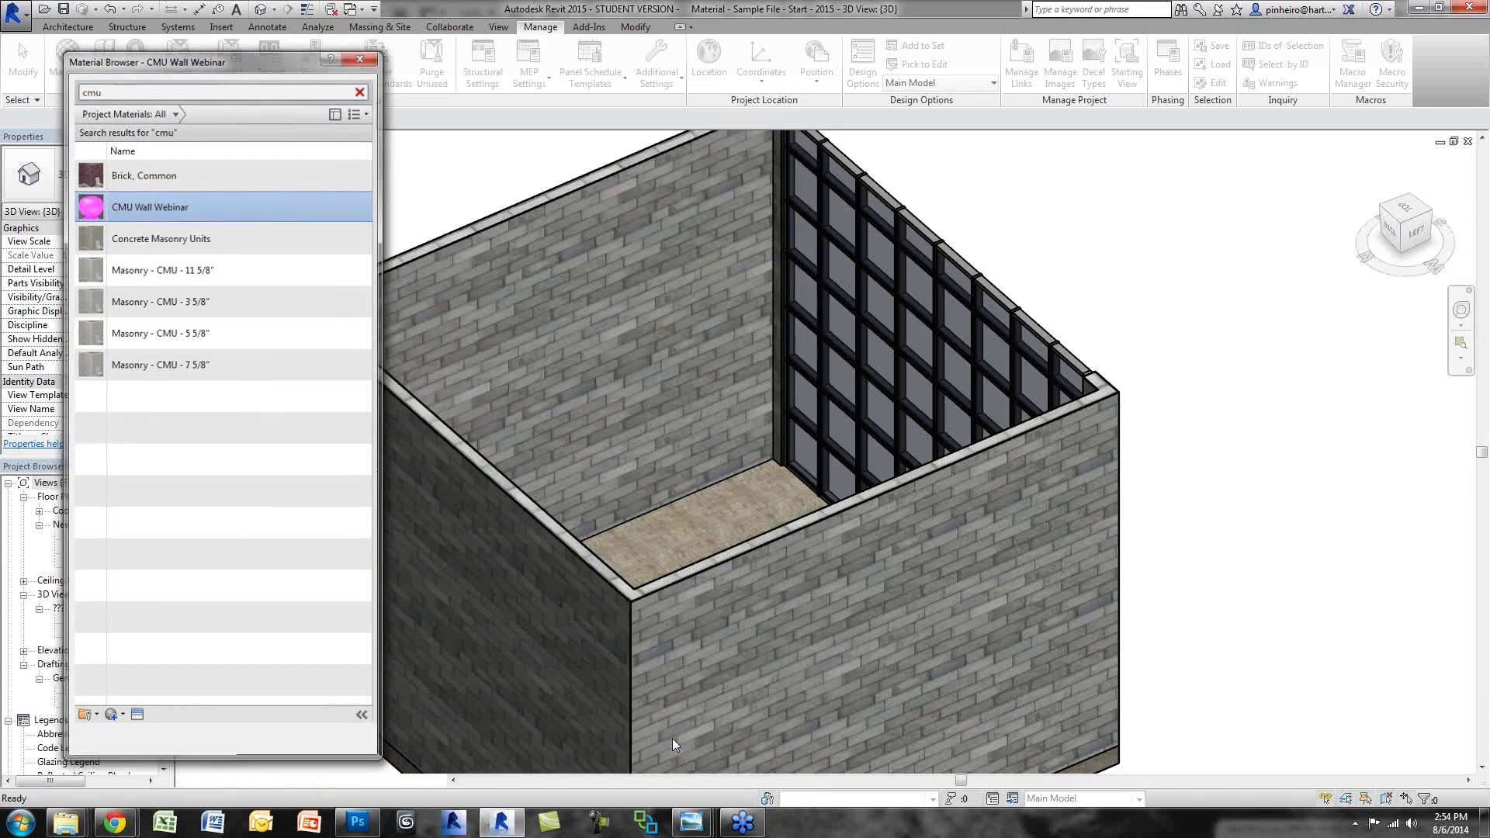
scroll(339, 256, down, 2)
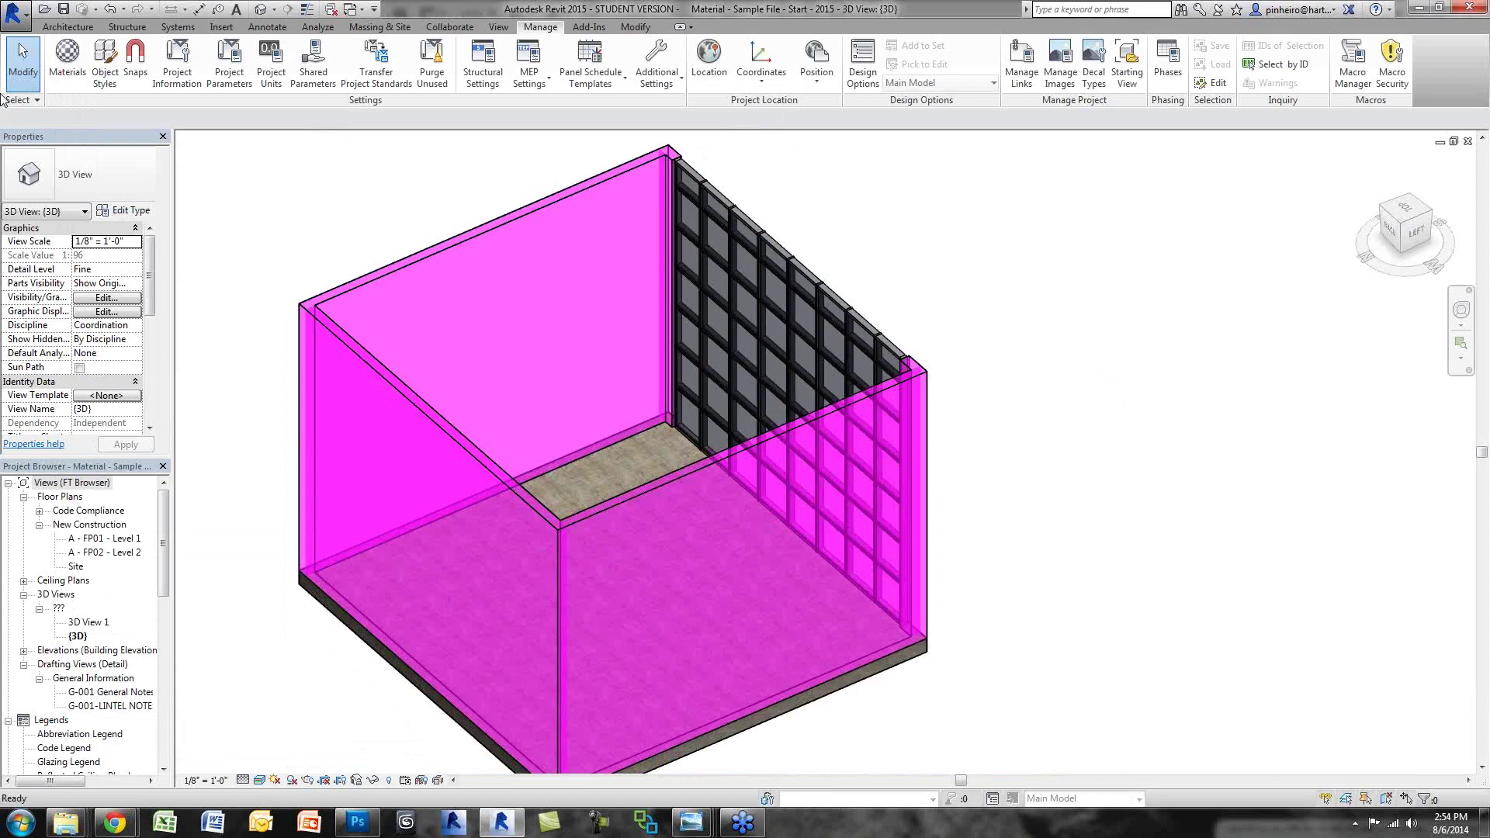
click(67, 58)
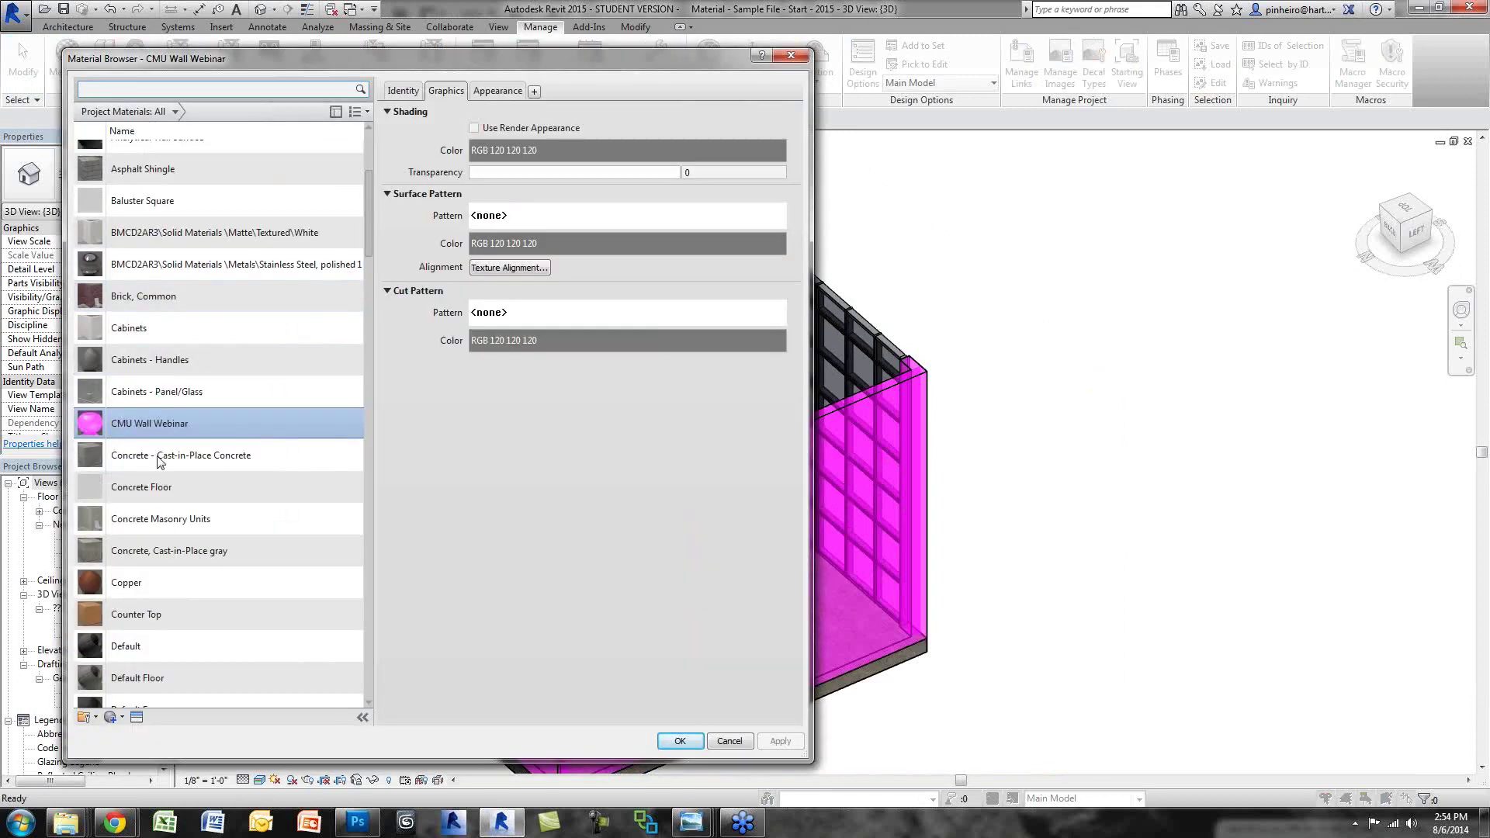
scroll(160, 581, down, 2)
scroll(160, 577, up, 5)
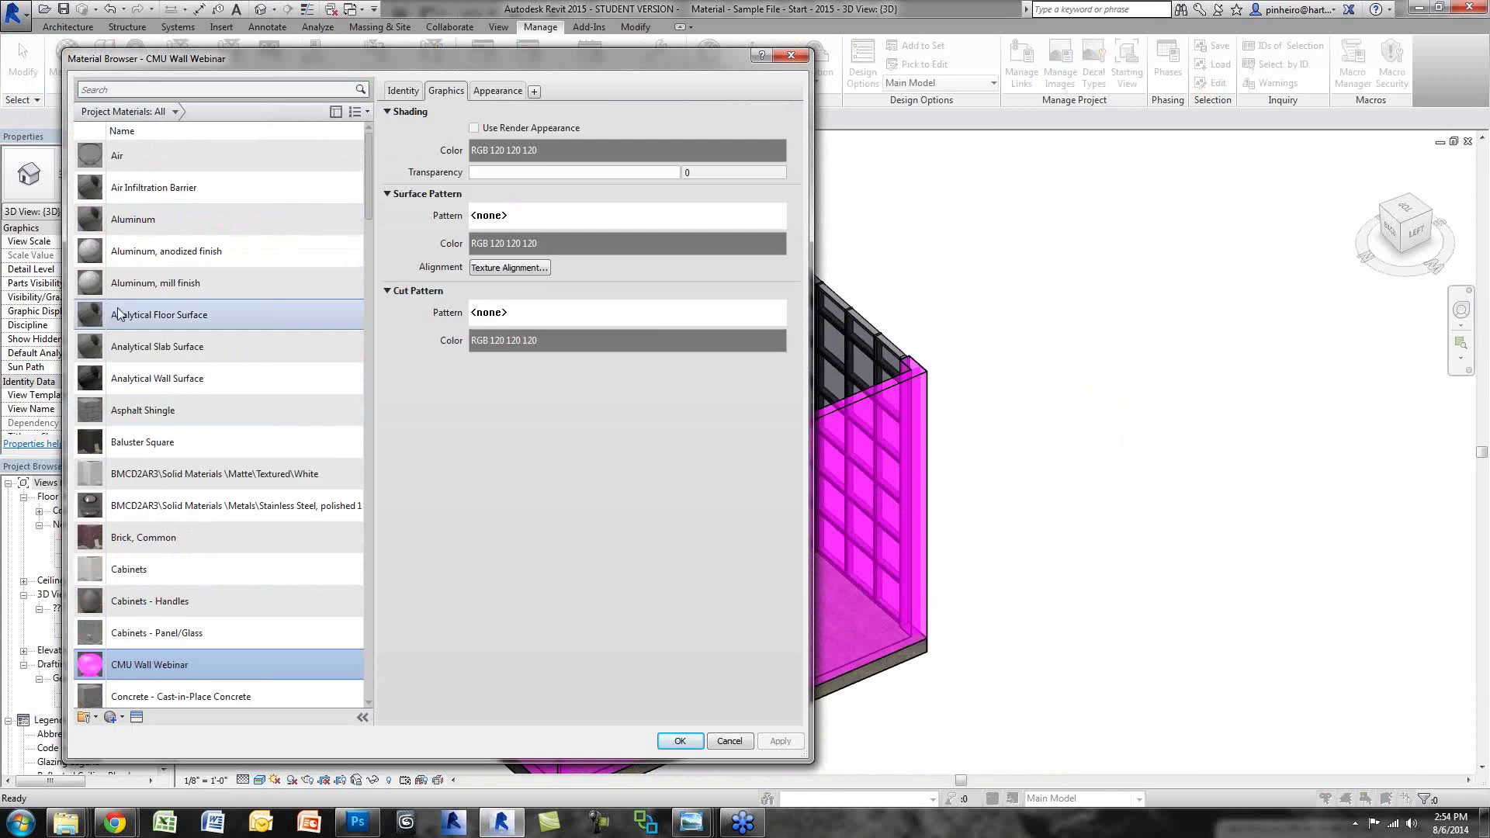
click(791, 58)
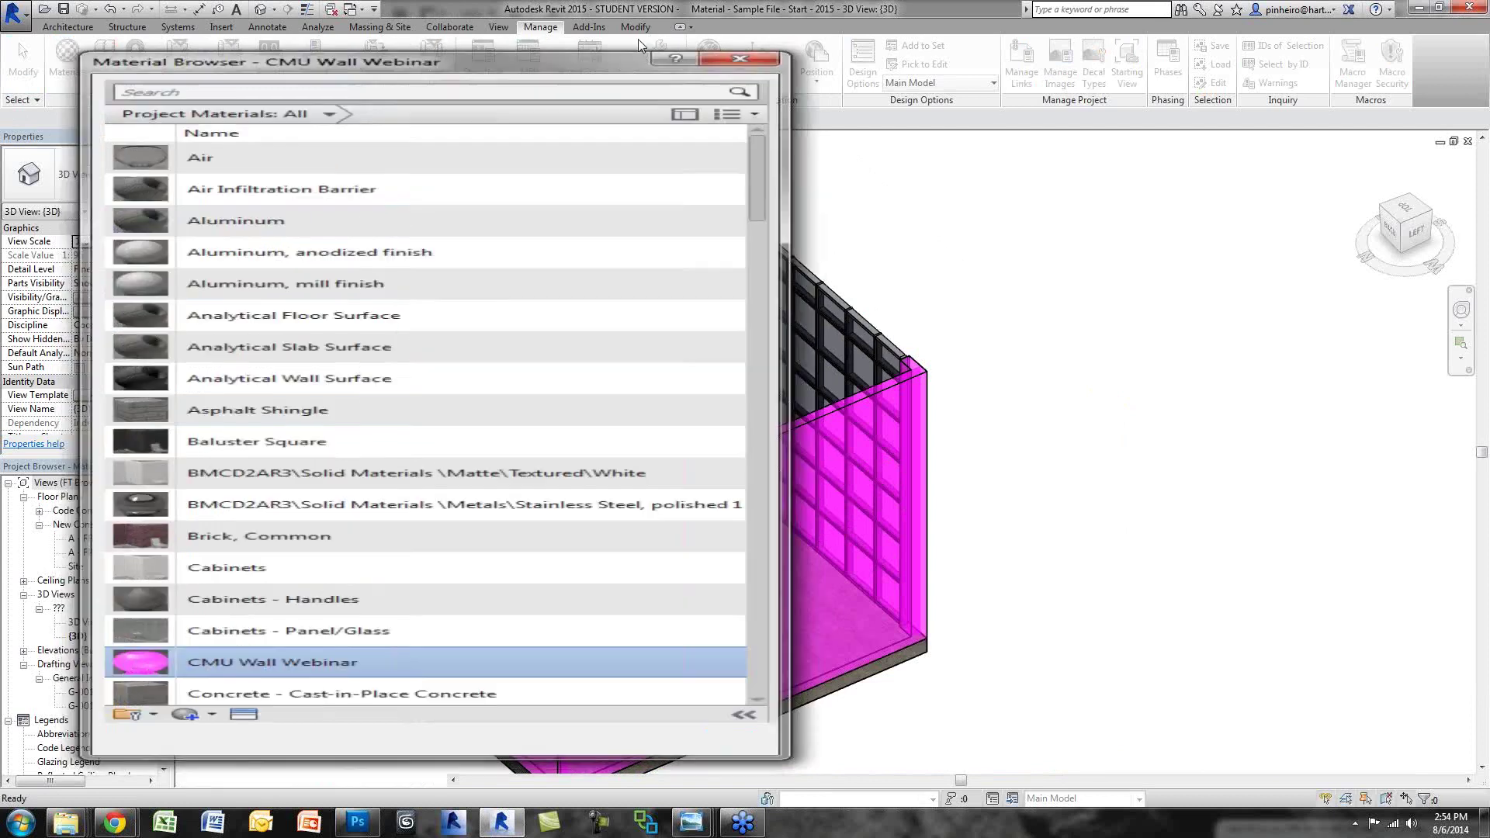
Step: Undo the recent commands back past the material, paint, Realistic and Fine Detail changes, and hide the ceiling in the 3D view
click(122, 9)
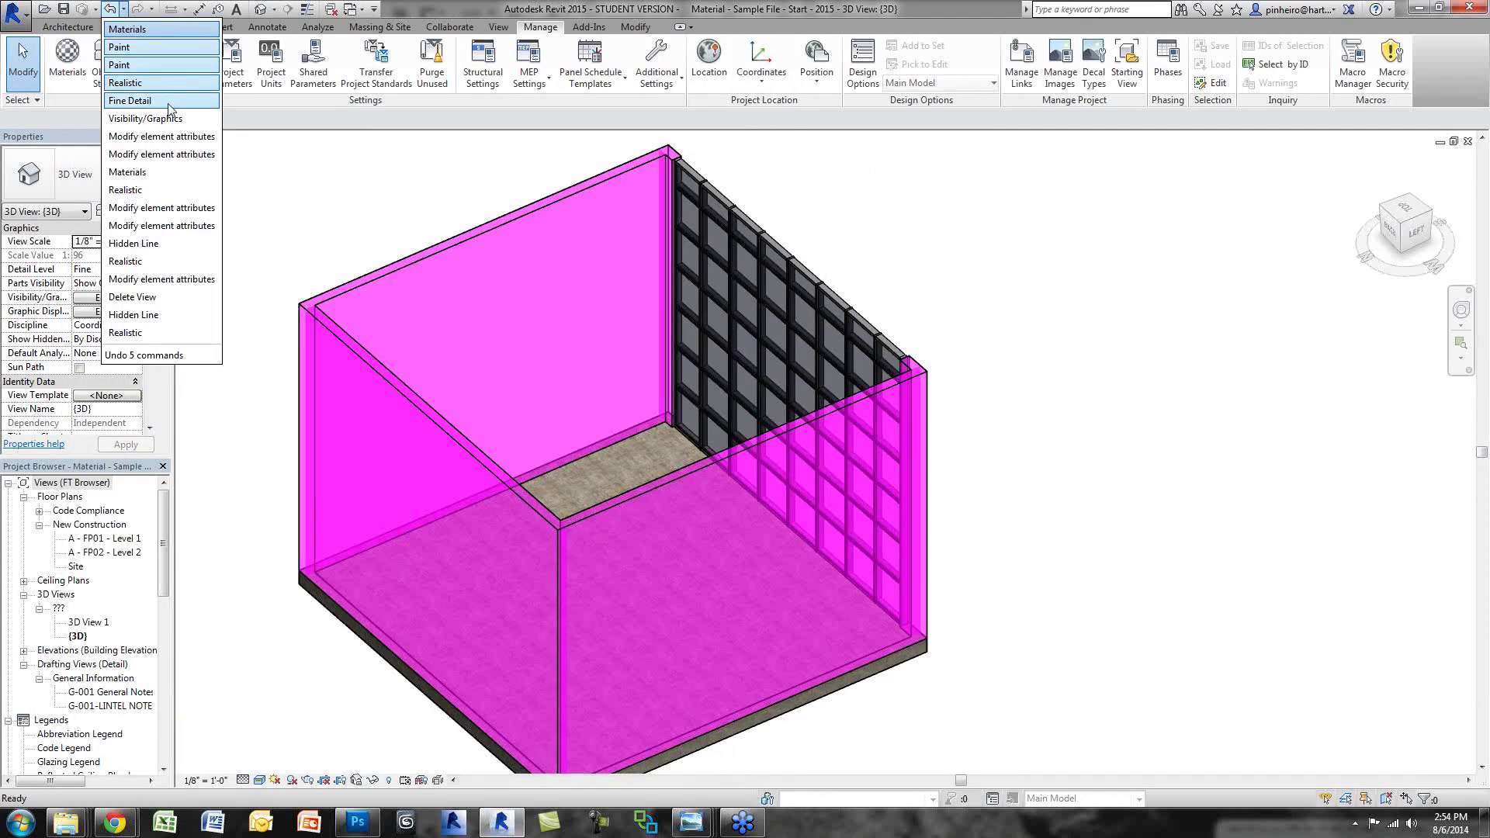
click(249, 221)
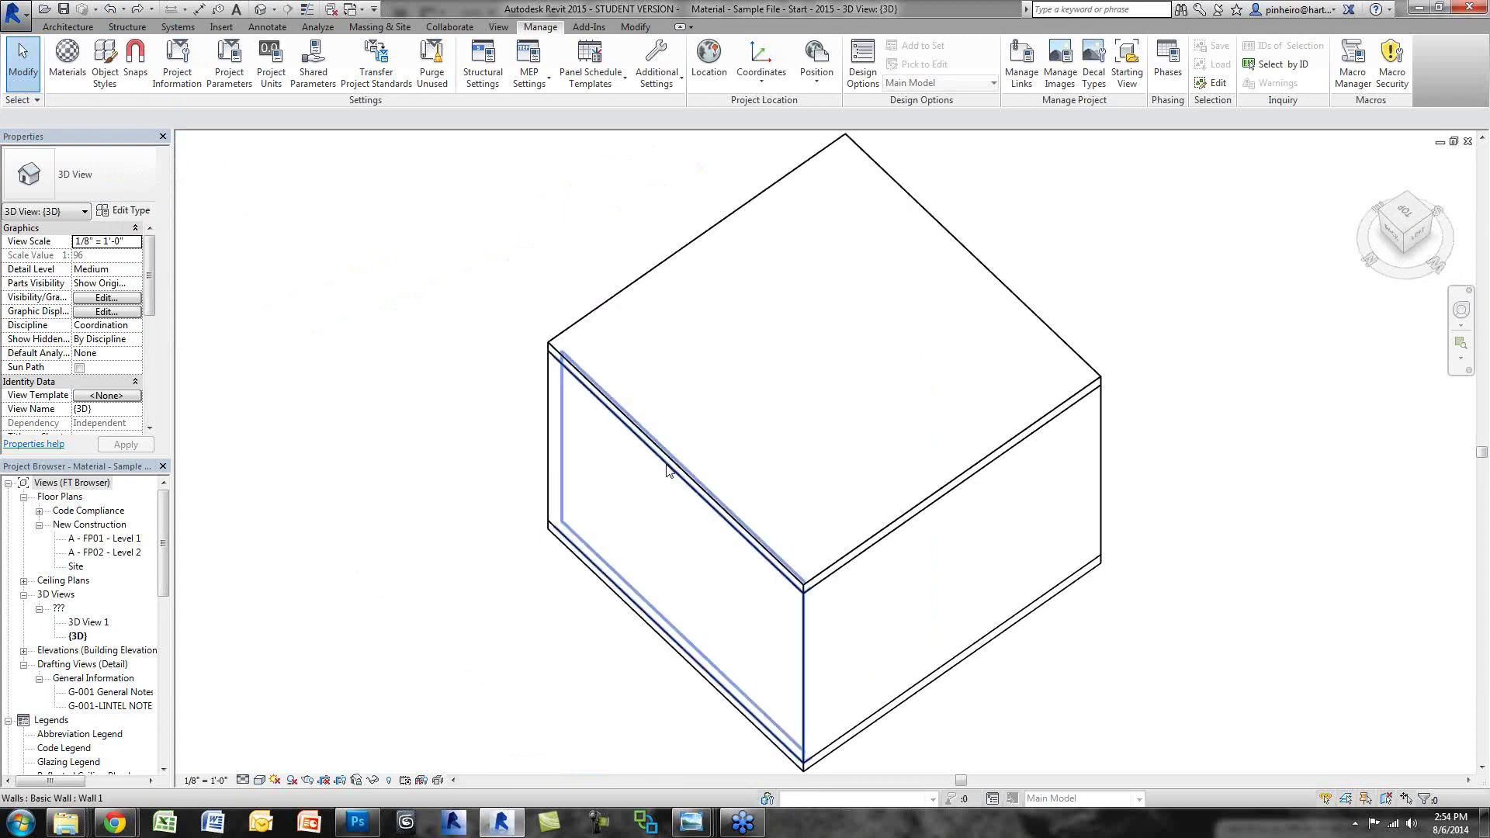
click(665, 443)
right_click(665, 438)
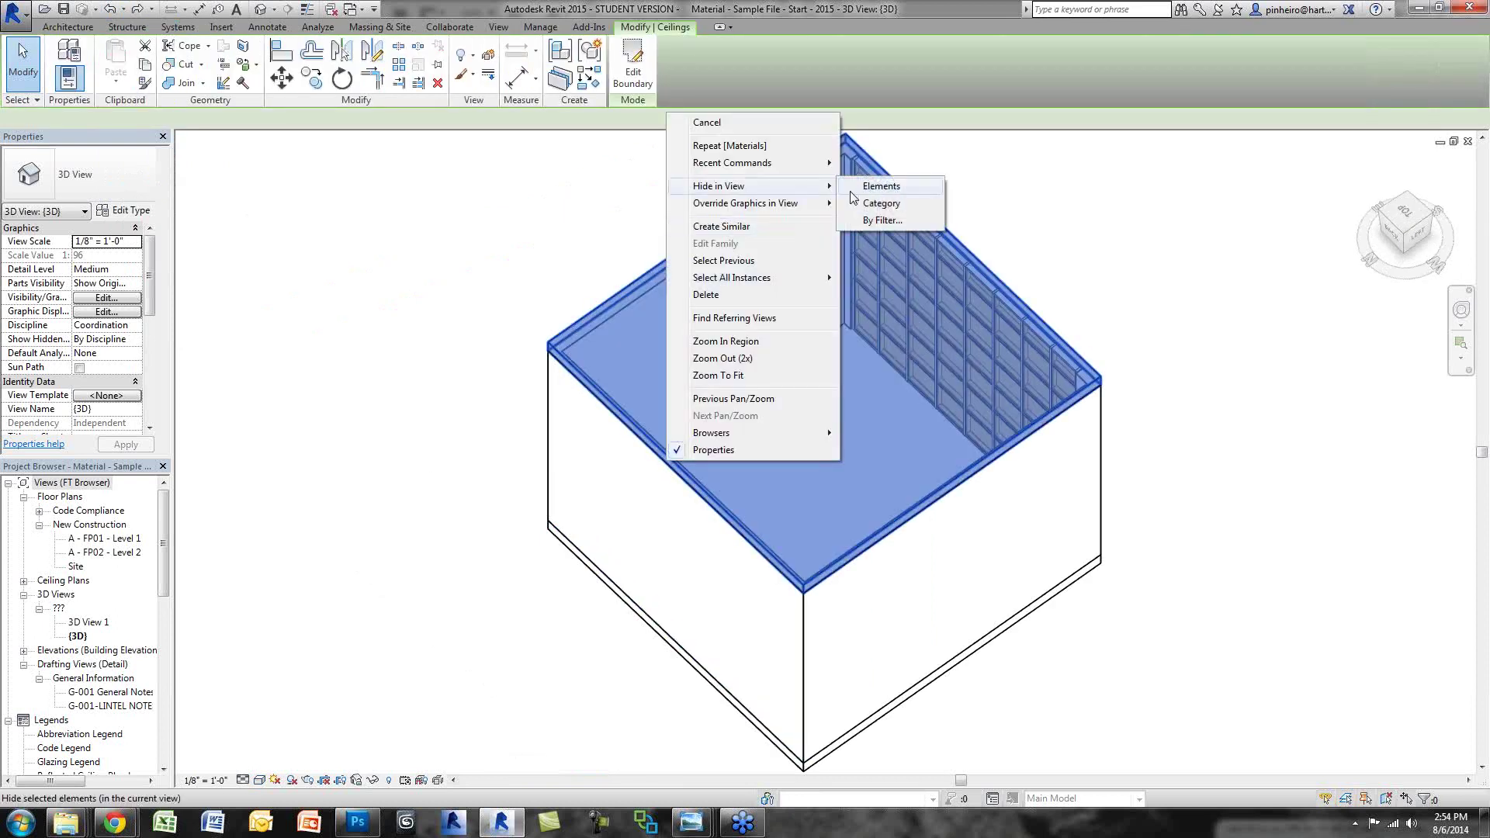
click(847, 192)
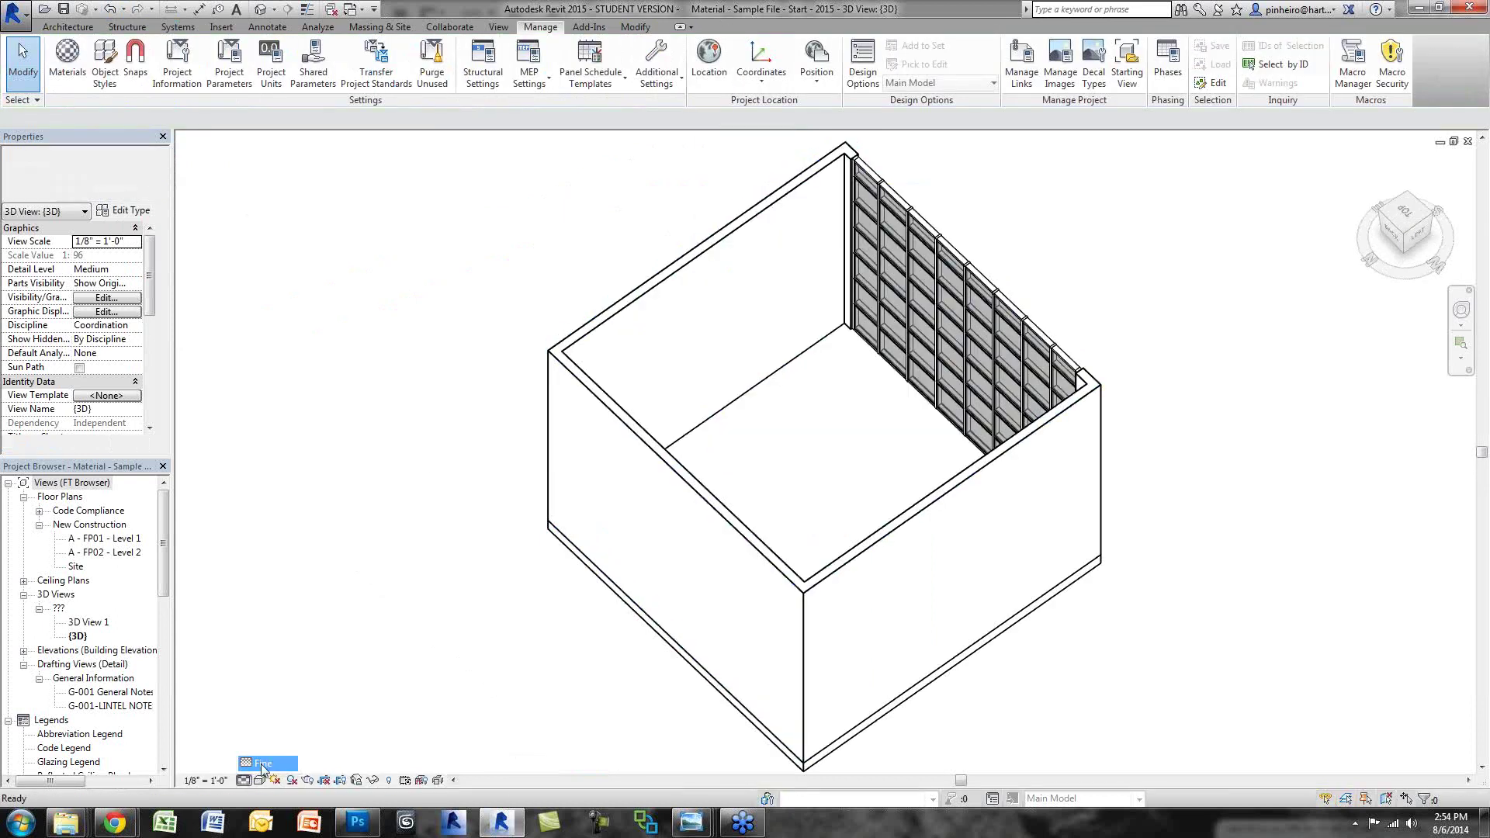
Step: Set the 3D view to Fine detail and the Realistic visual style, and examine the block coursing where the back wall meets the floor
click(261, 781)
click(287, 747)
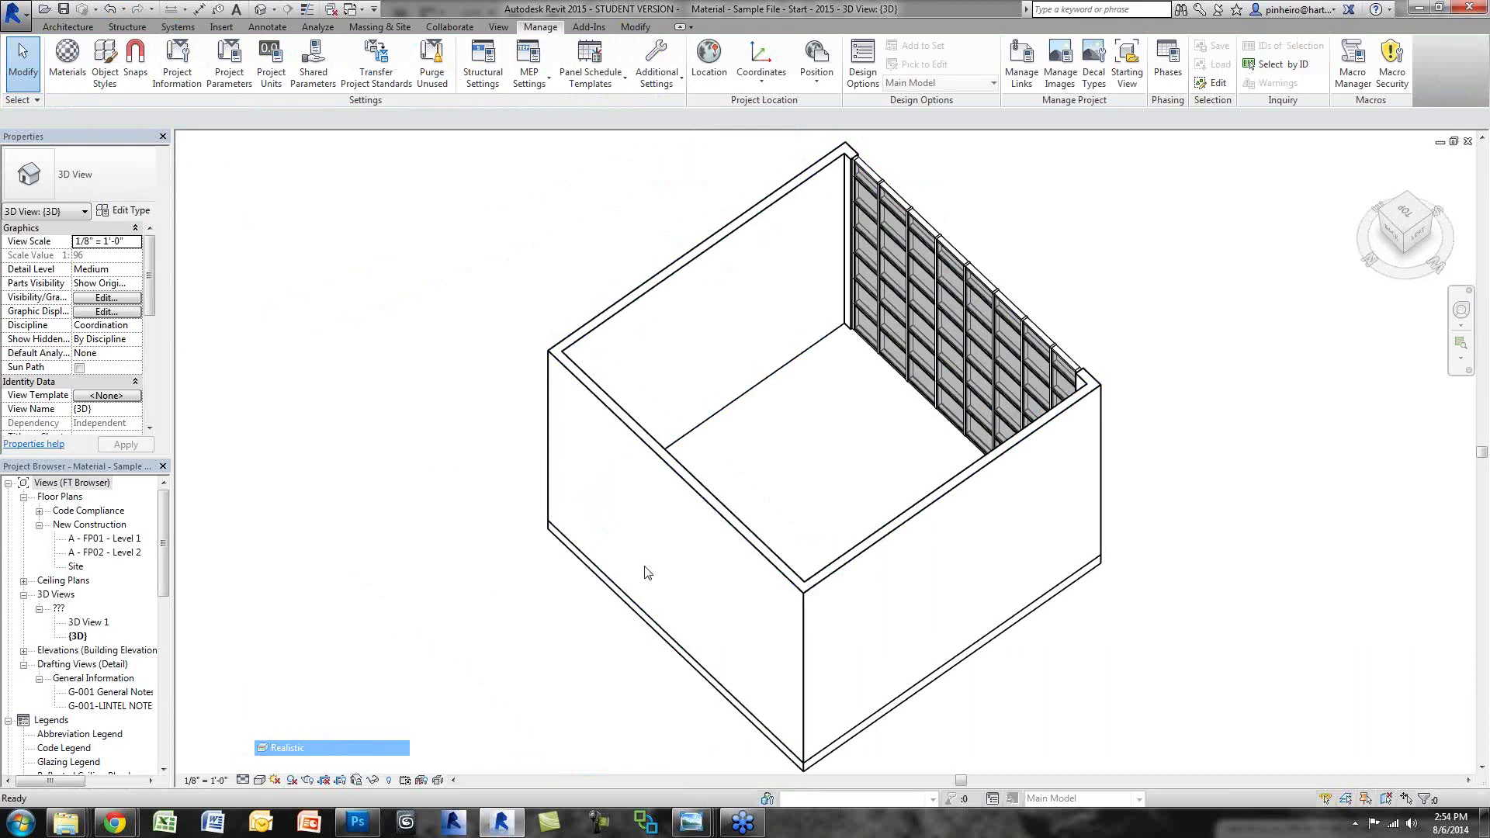
shift+middle_drag(834, 350, 823, 341)
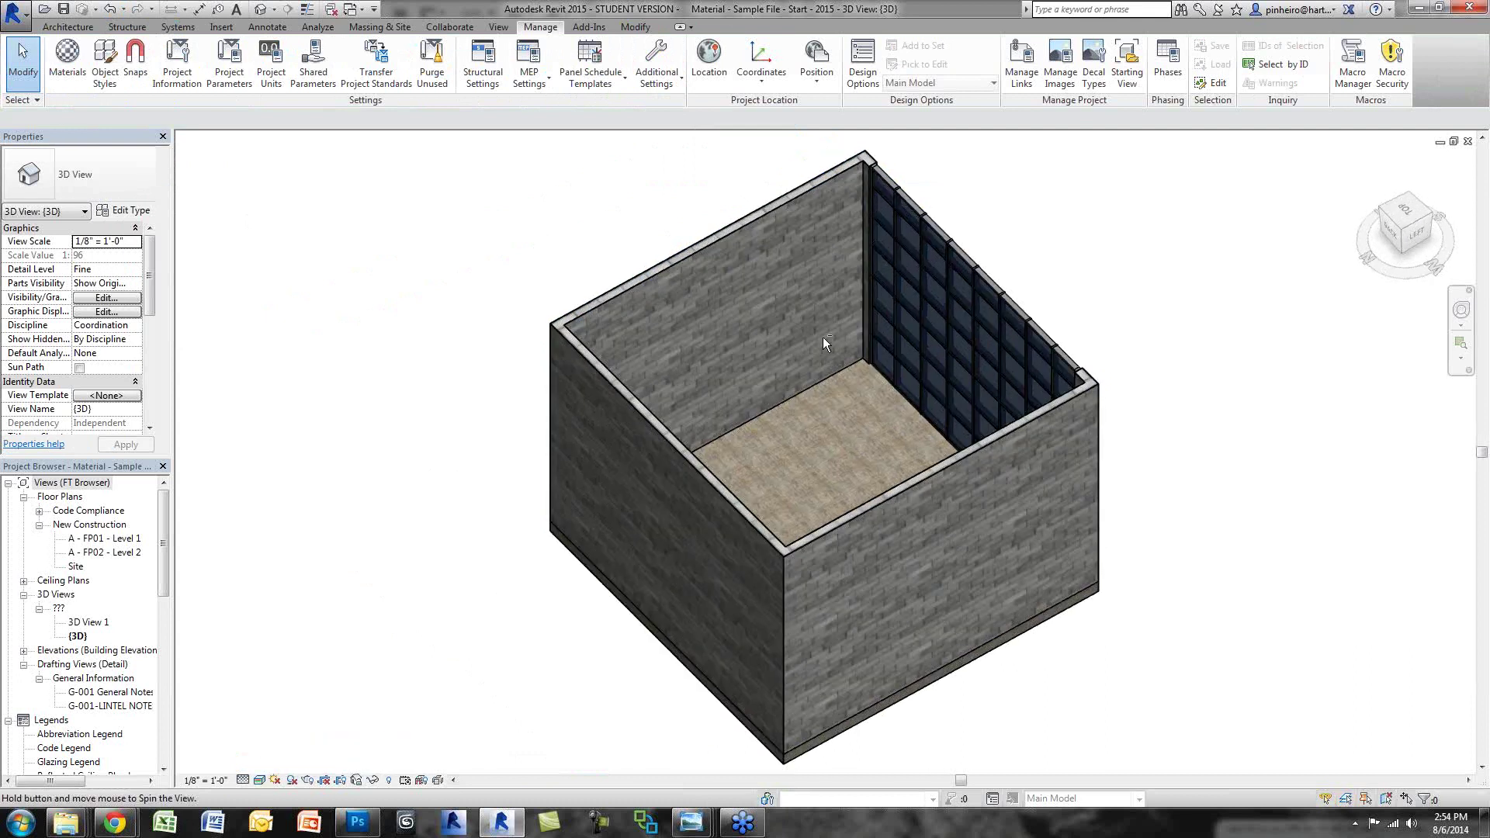
scroll(822, 336, up, 3)
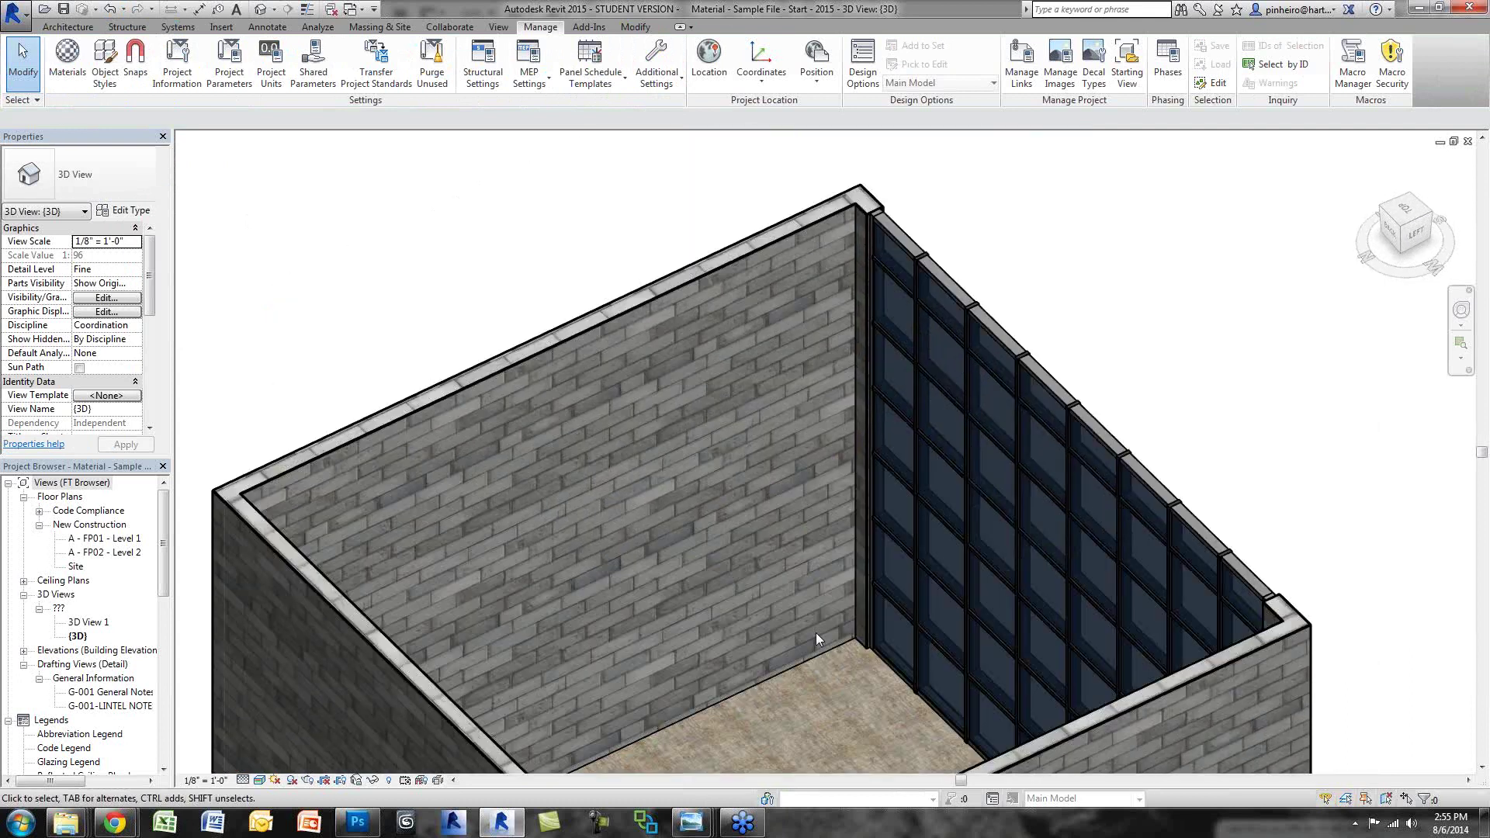
scroll(816, 631, up, 3)
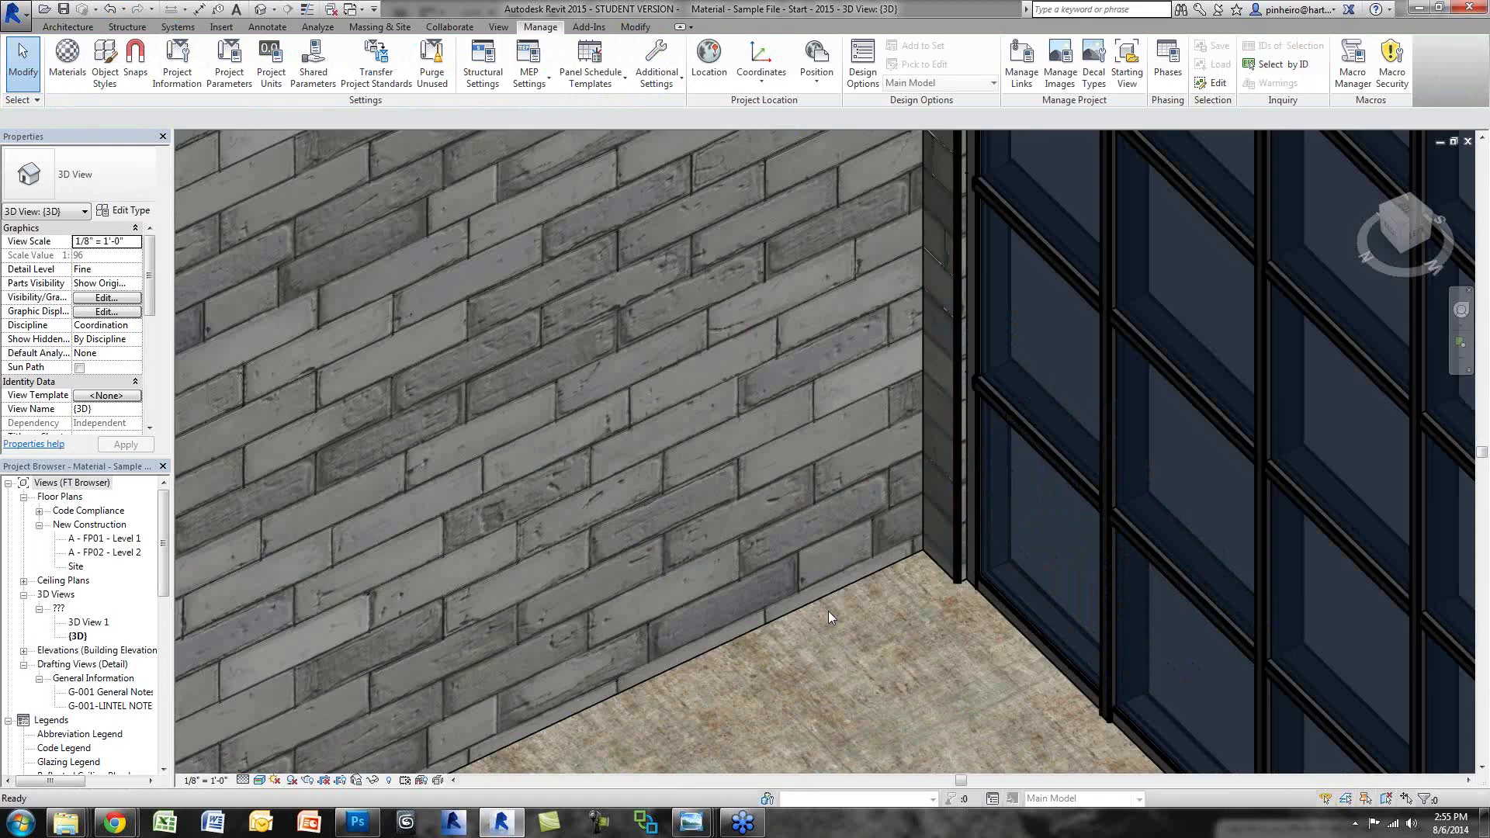
scroll(827, 612, down, 4)
Step: Select the back wall and open the material of its type's structure layer to show the CMU Webinar appearance settings
click(538, 301)
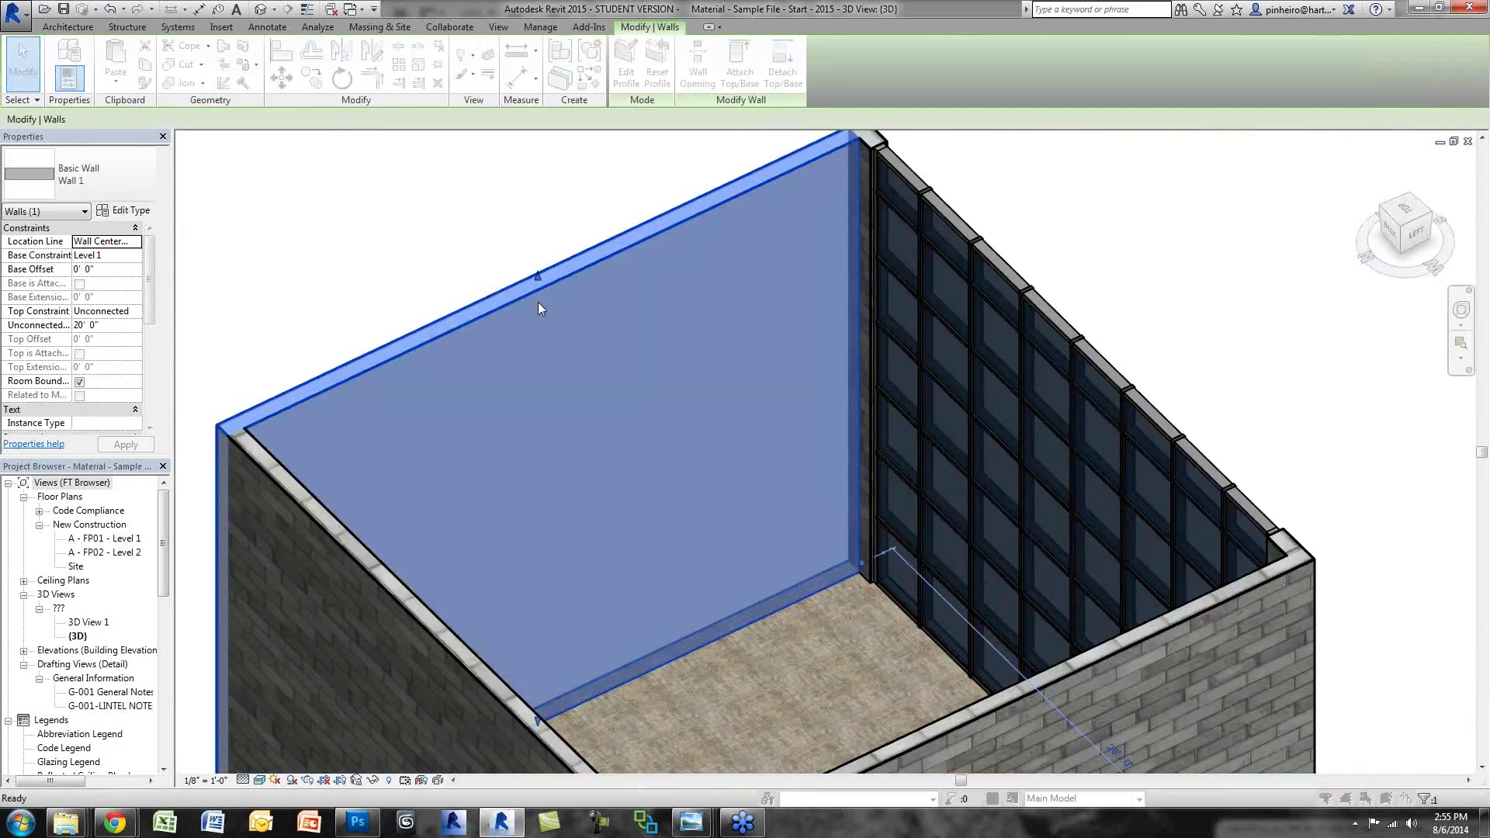
click(125, 210)
click(590, 305)
click(435, 313)
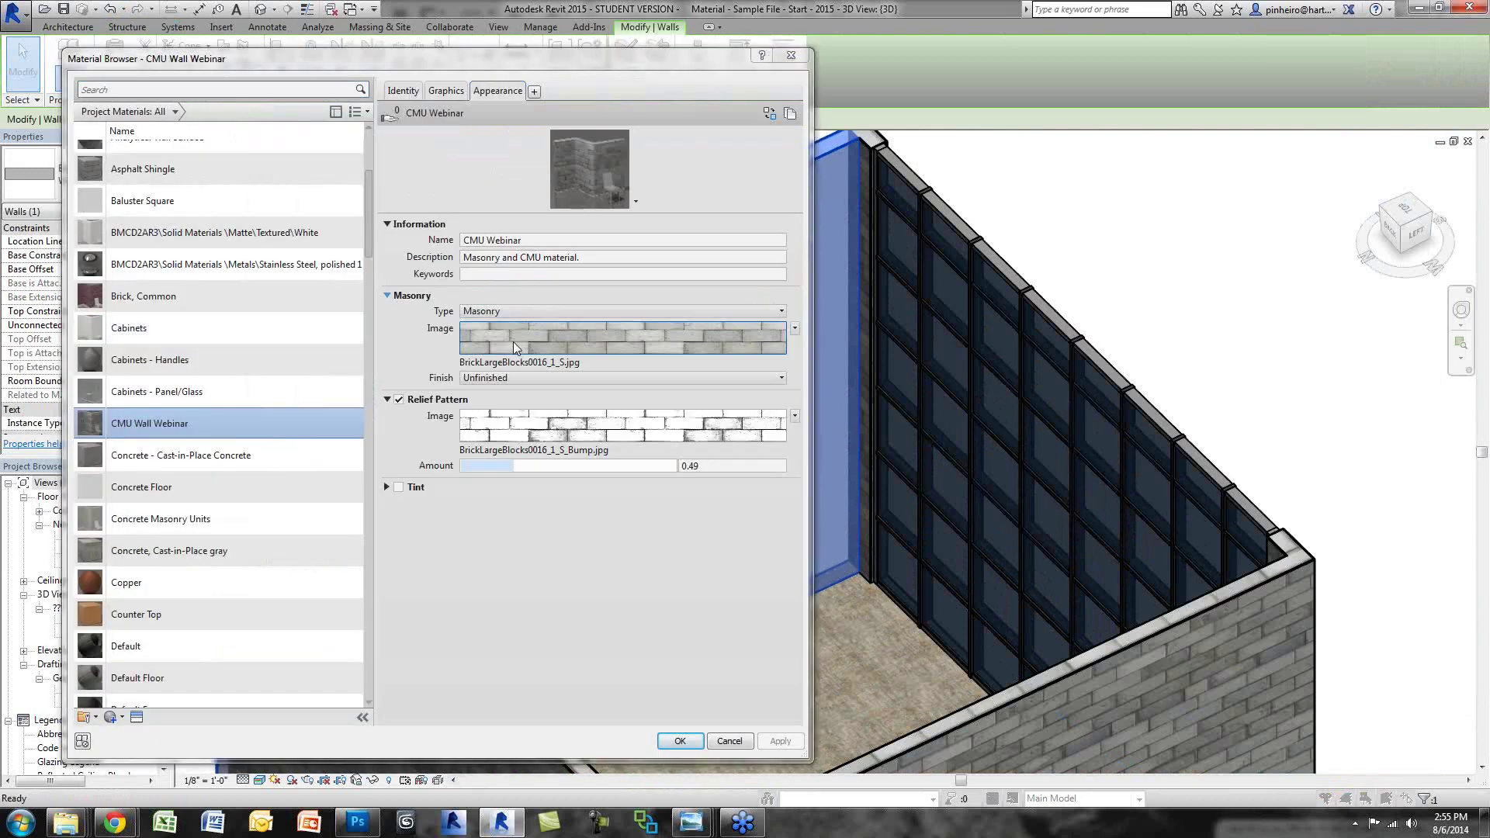
Step: Set the masonry image's Y offset to -3", accept the material and wall type changes, and examine the coursing at the floor
click(514, 341)
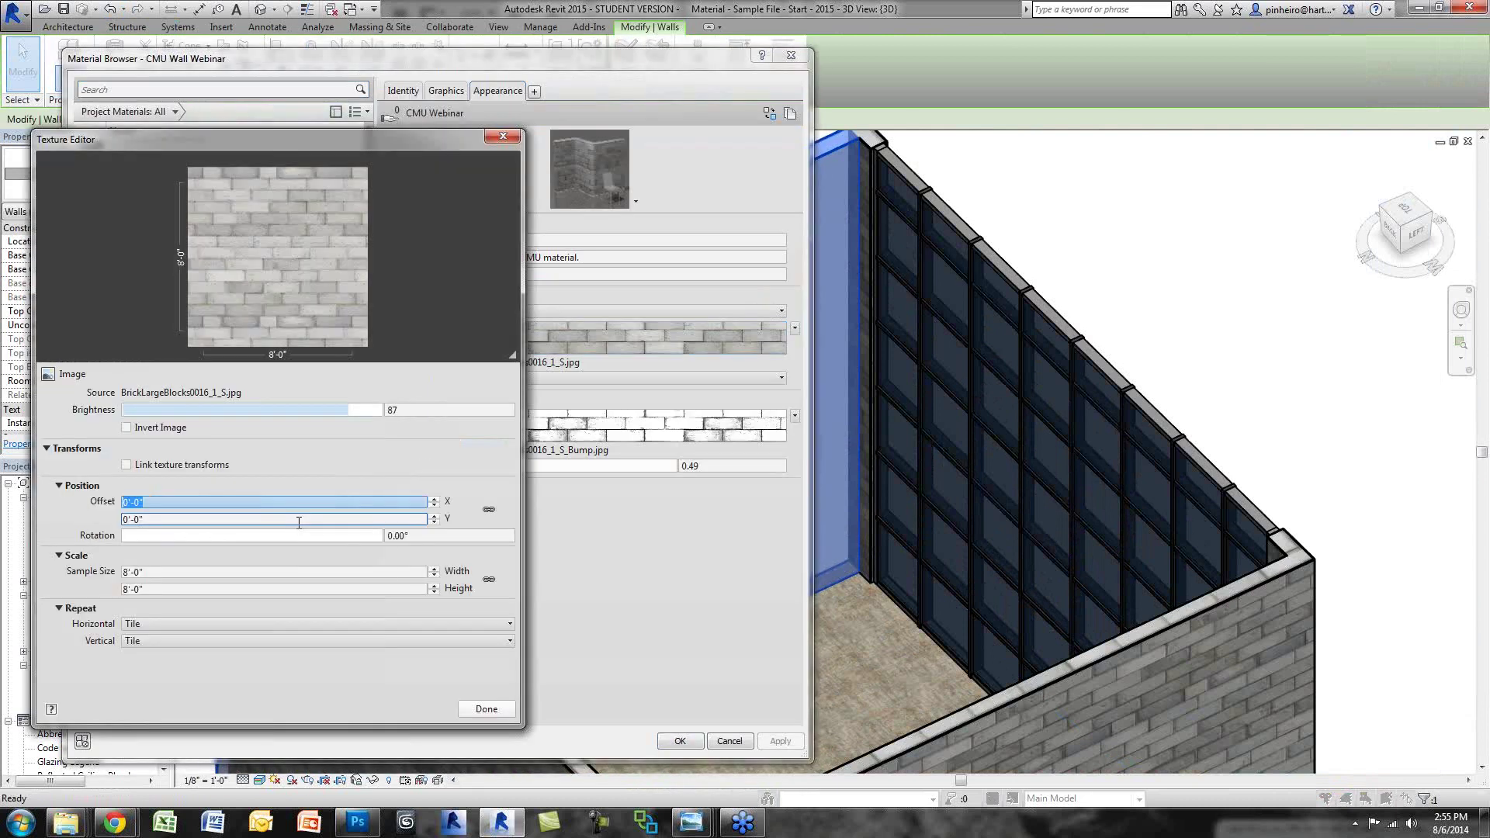
click(299, 519)
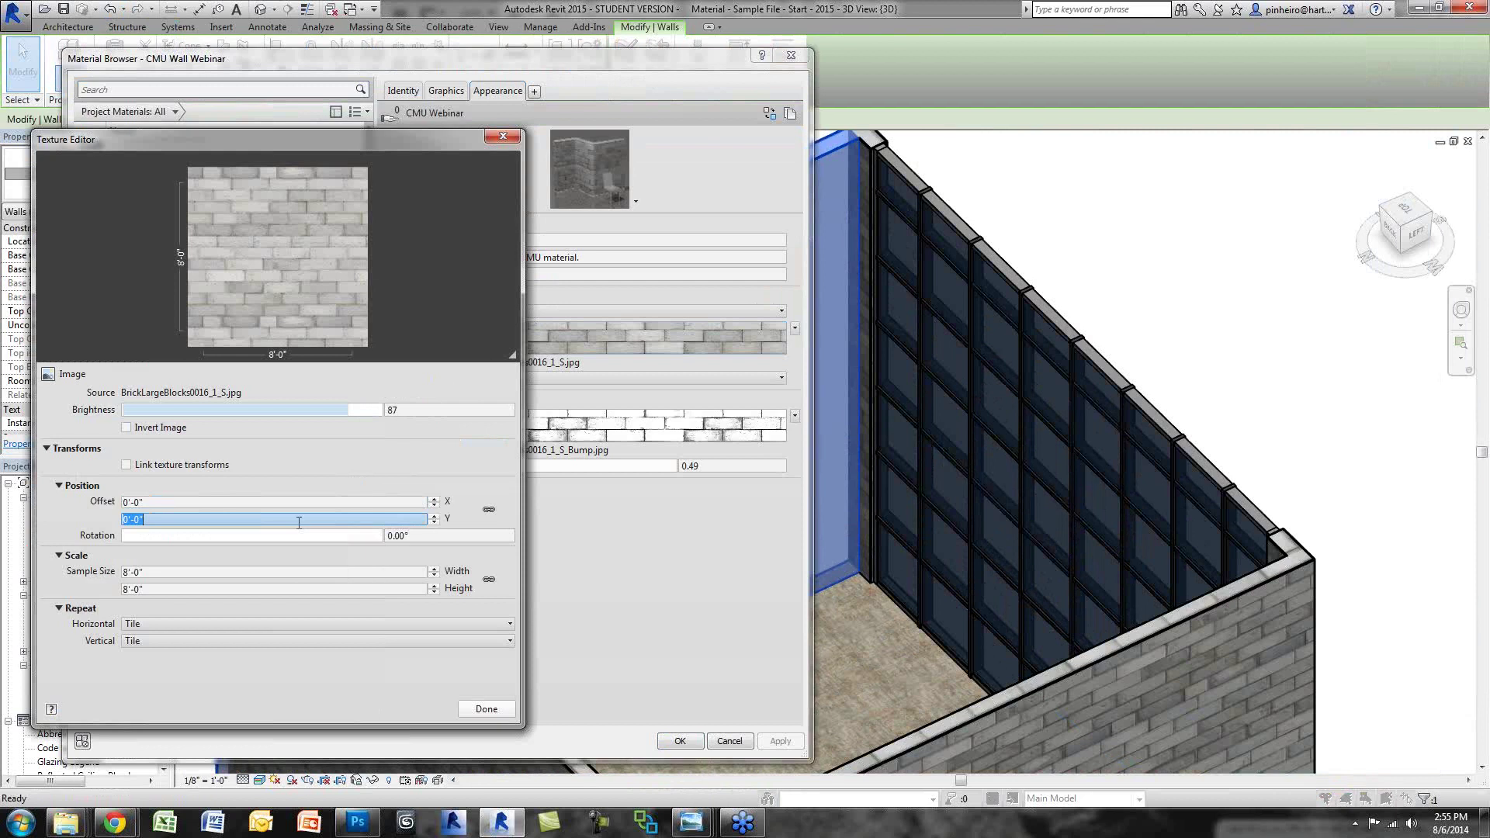
text(-3")
click(489, 709)
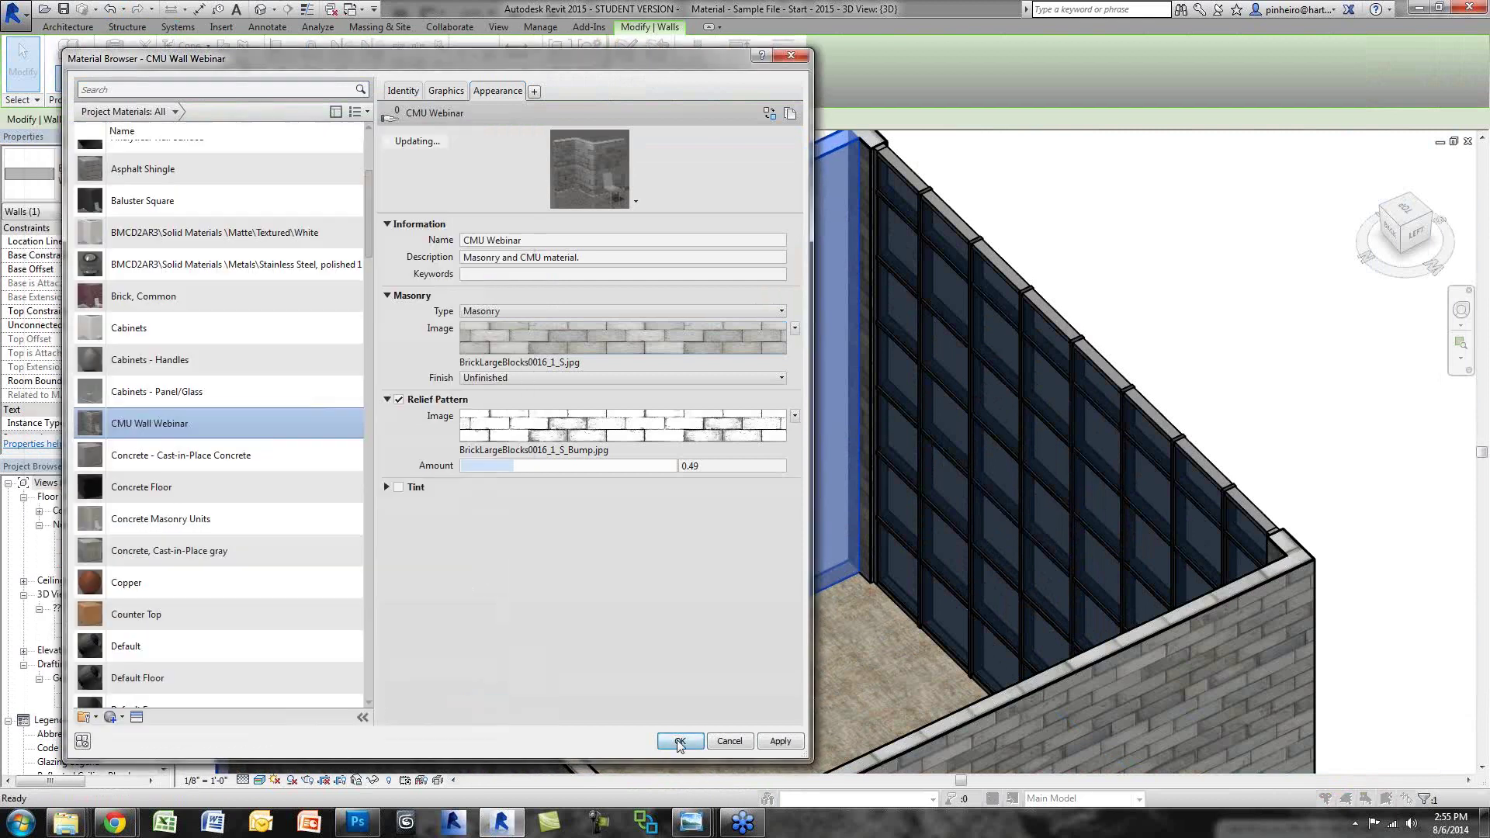
click(679, 742)
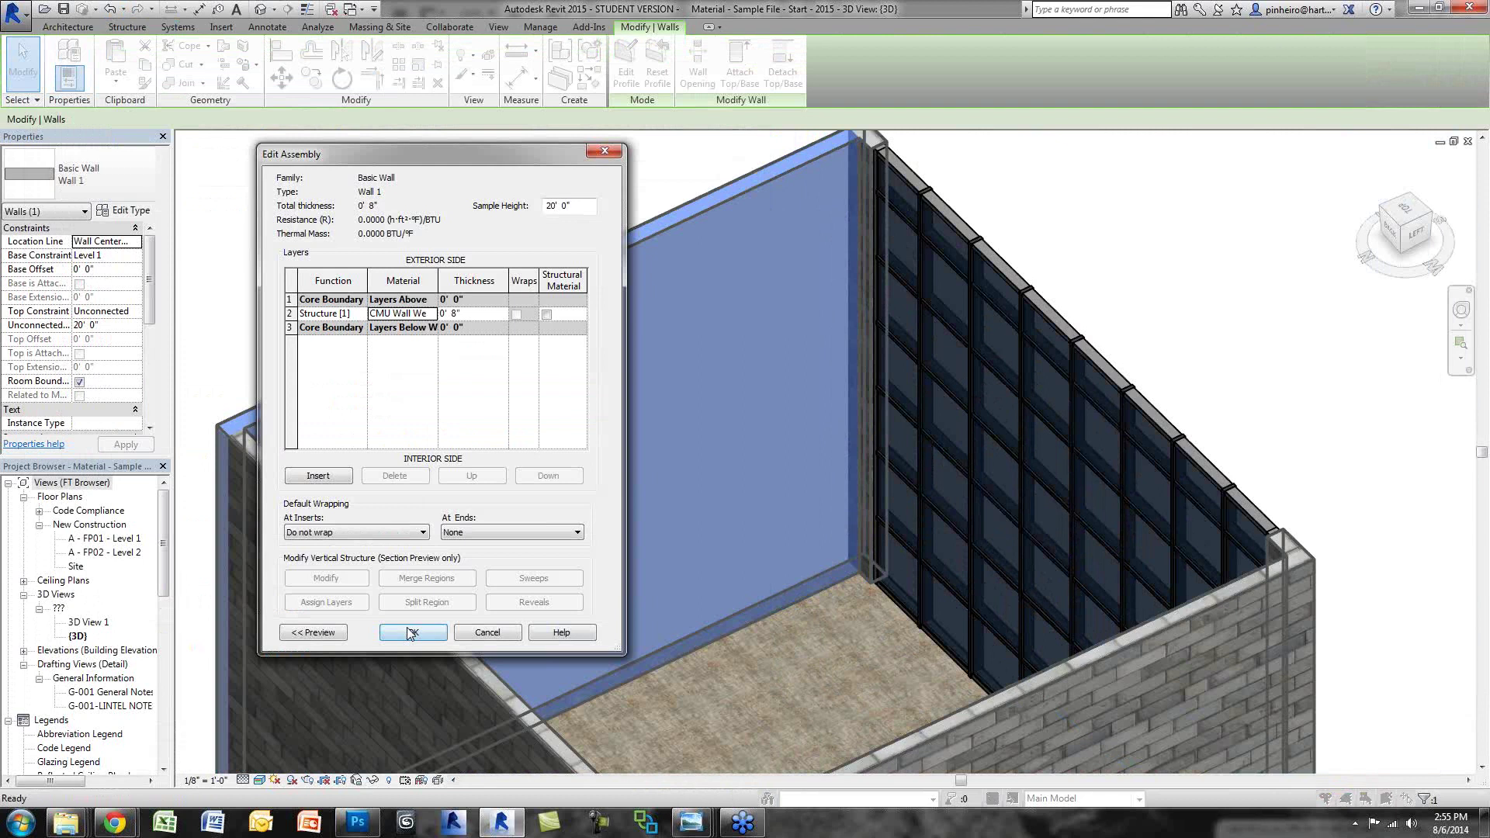
key(Return)
key(Return)
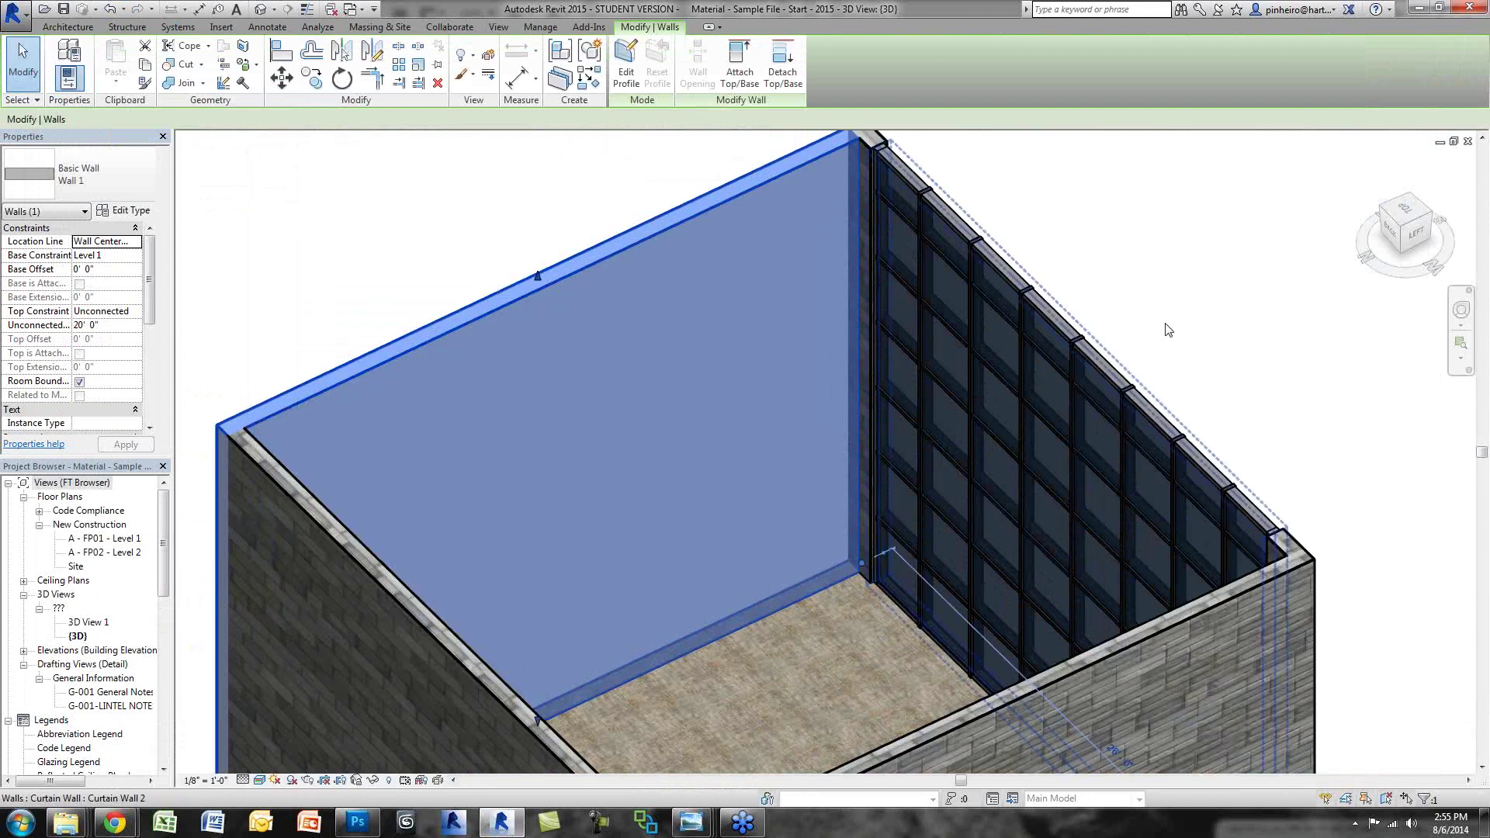
click(1167, 330)
scroll(793, 658, up, 5)
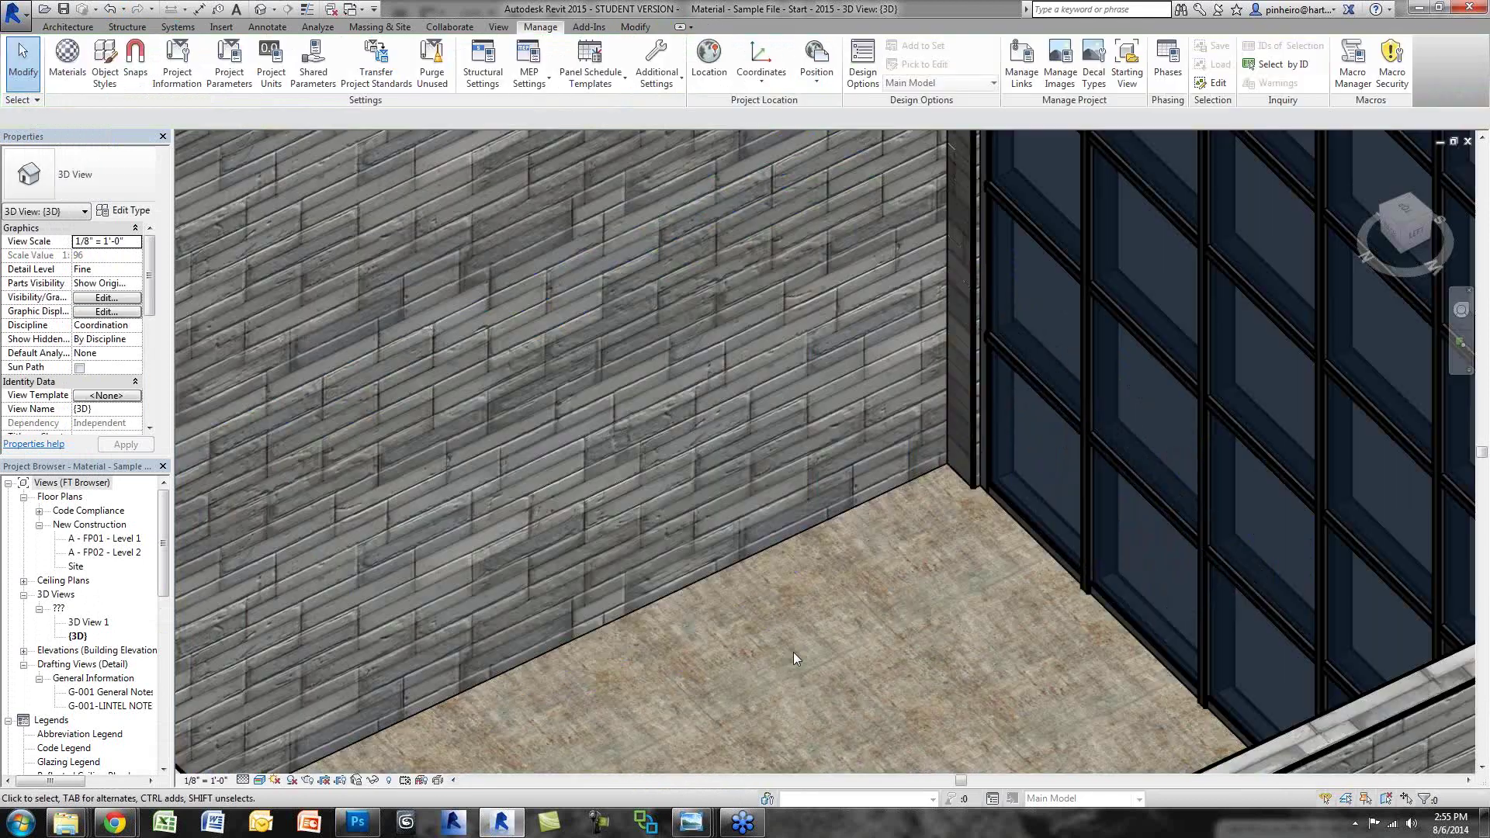
Step: Switch to Chrome to view the Arroway Textures home page, and return to Revit
scroll(705, 481, up, 2)
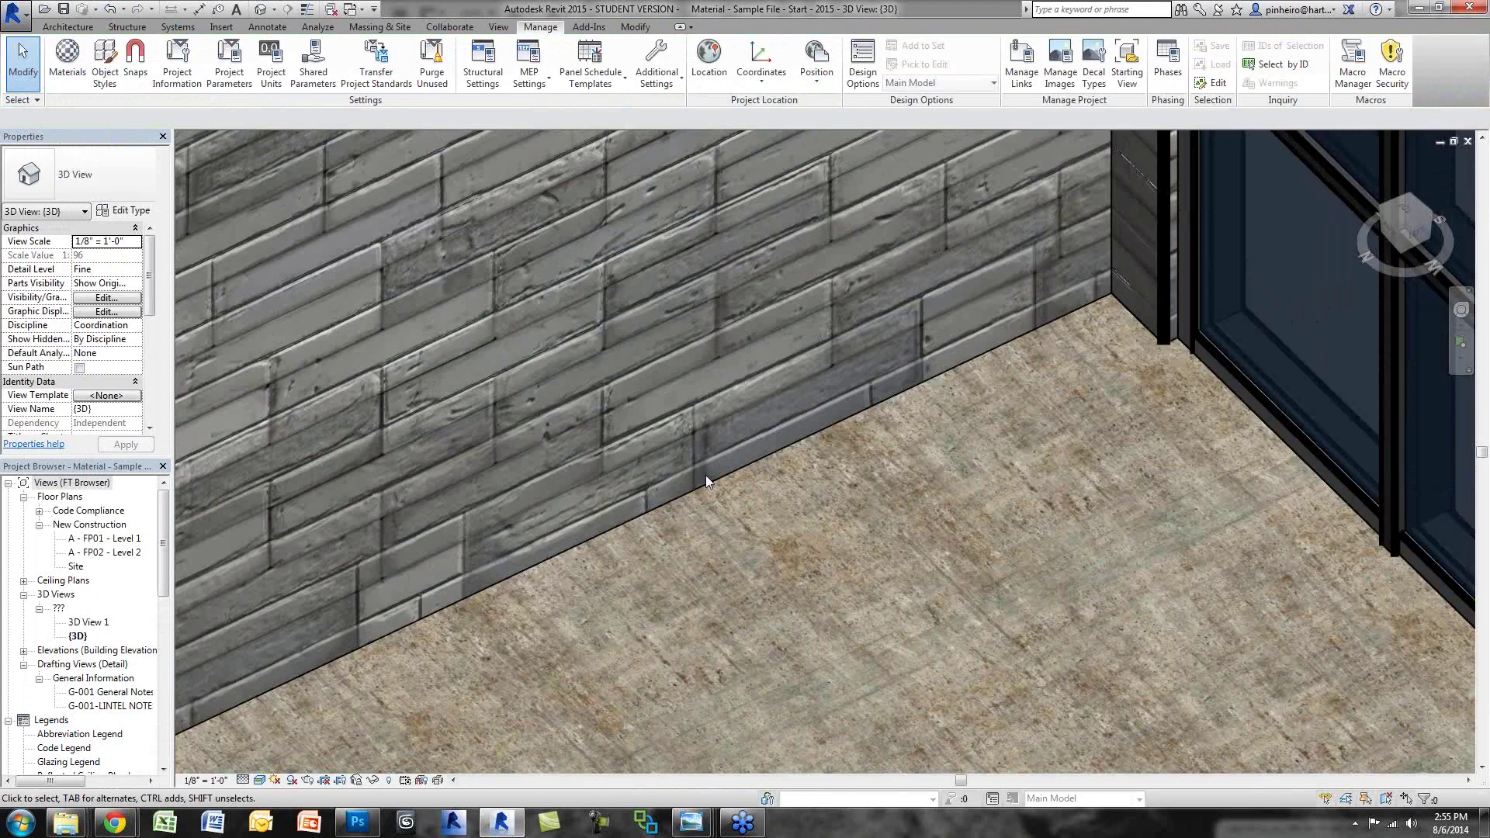
shift+middle_drag(705, 475, 686, 514)
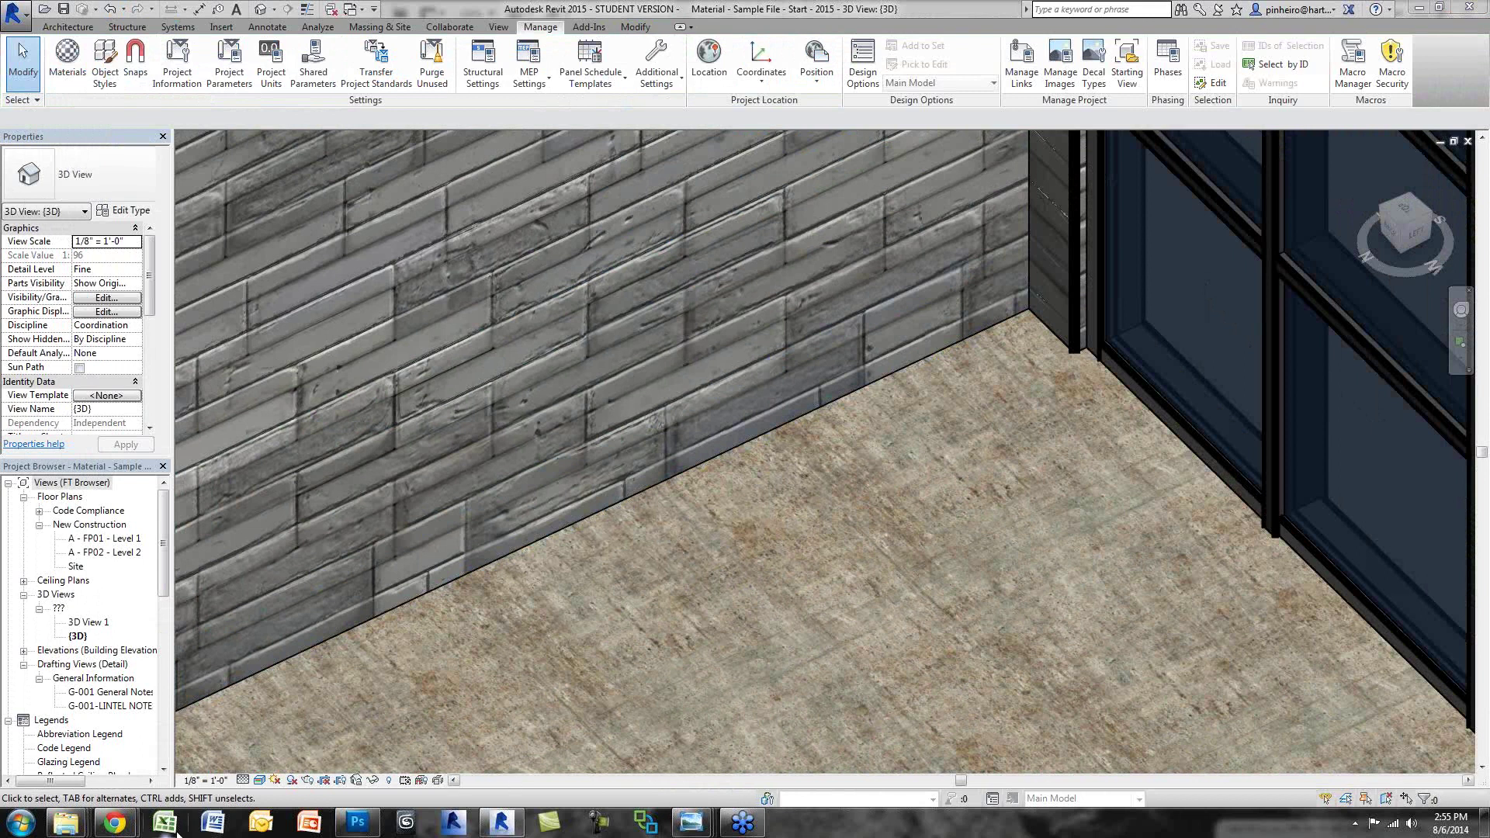
mouse_move(121, 829)
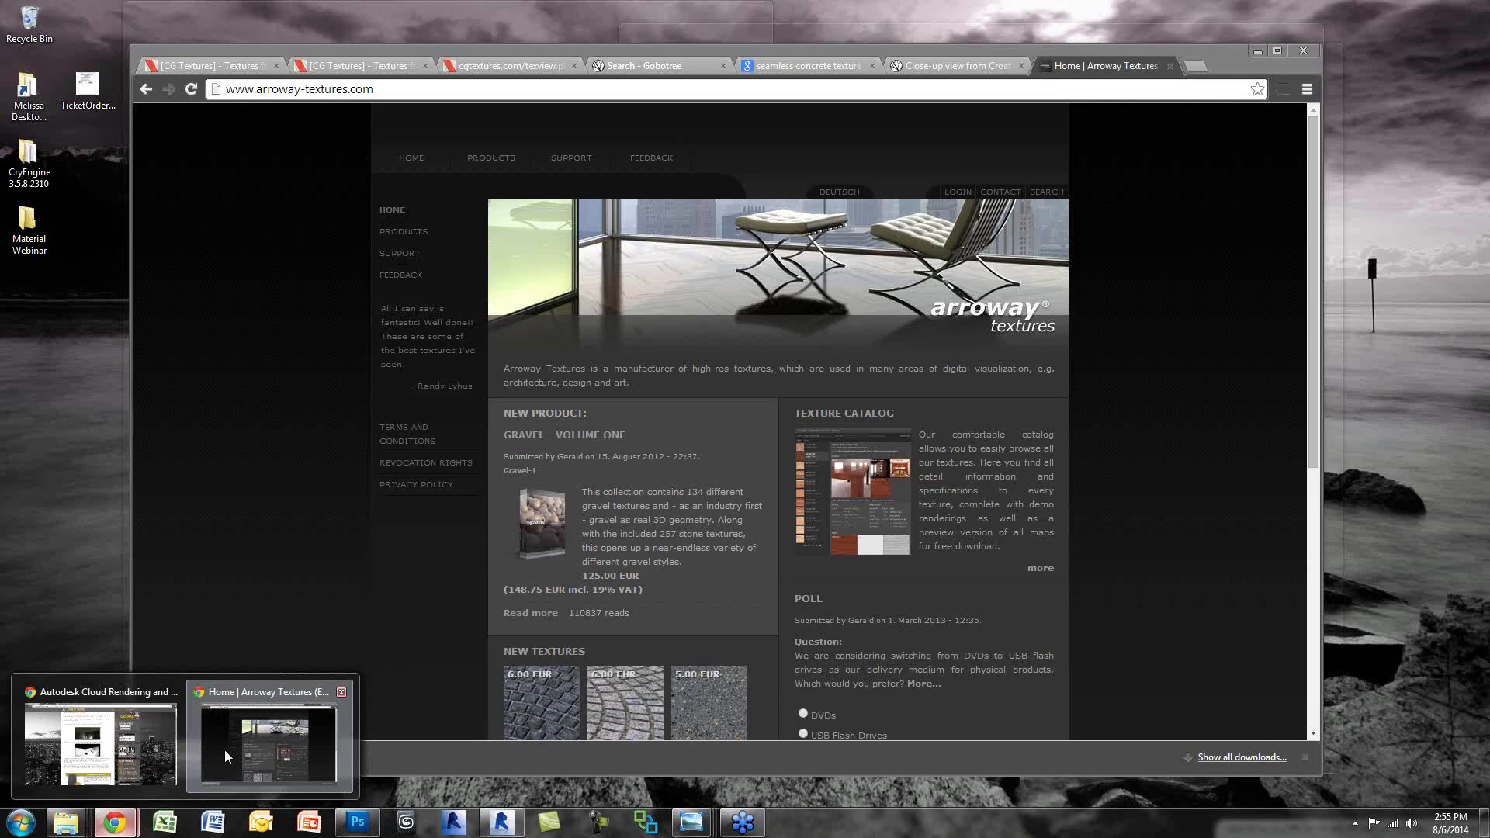
click(225, 750)
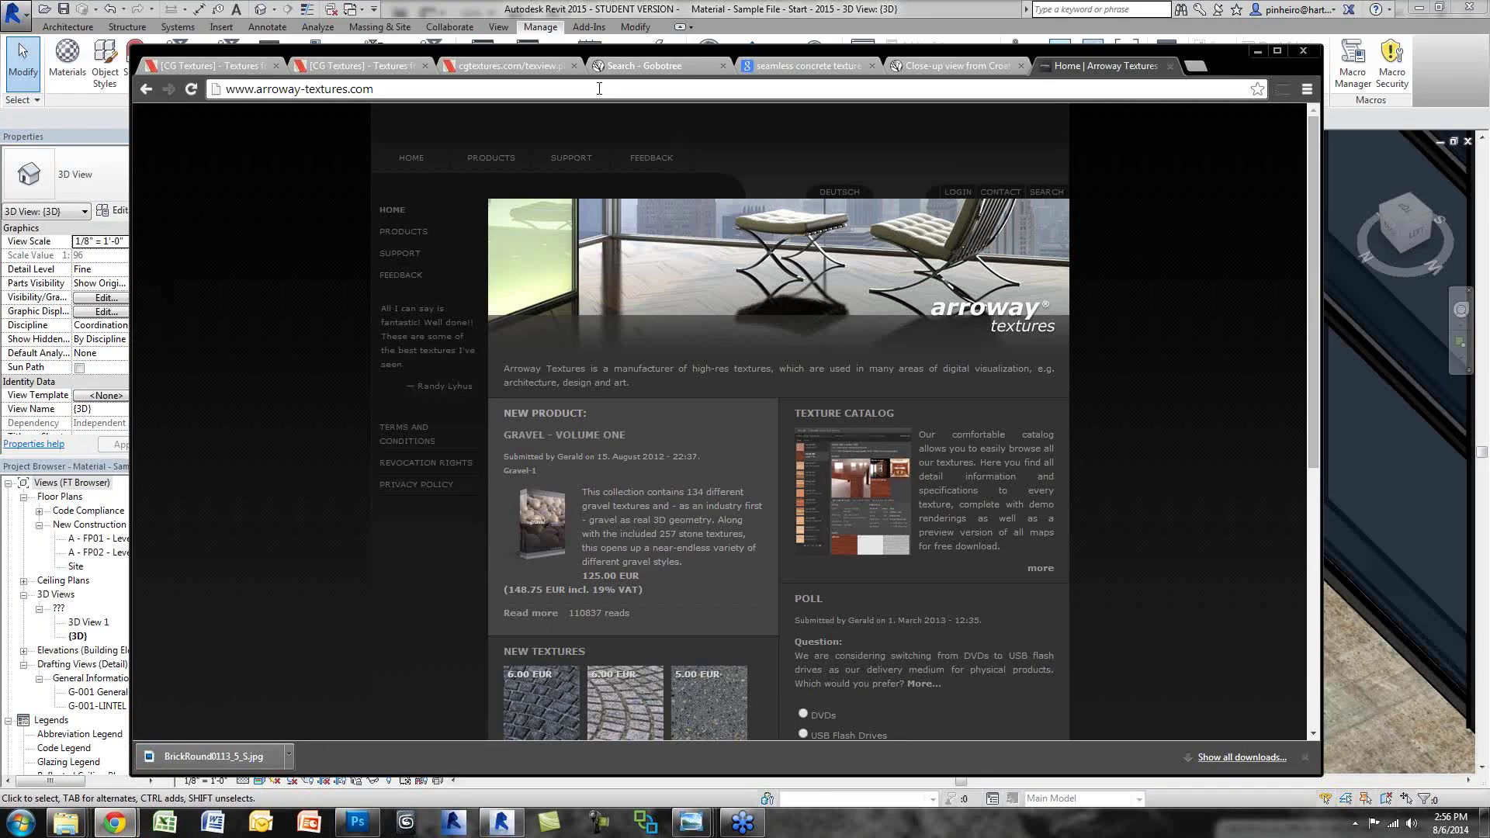
key(ctrl+2)
click(1073, 69)
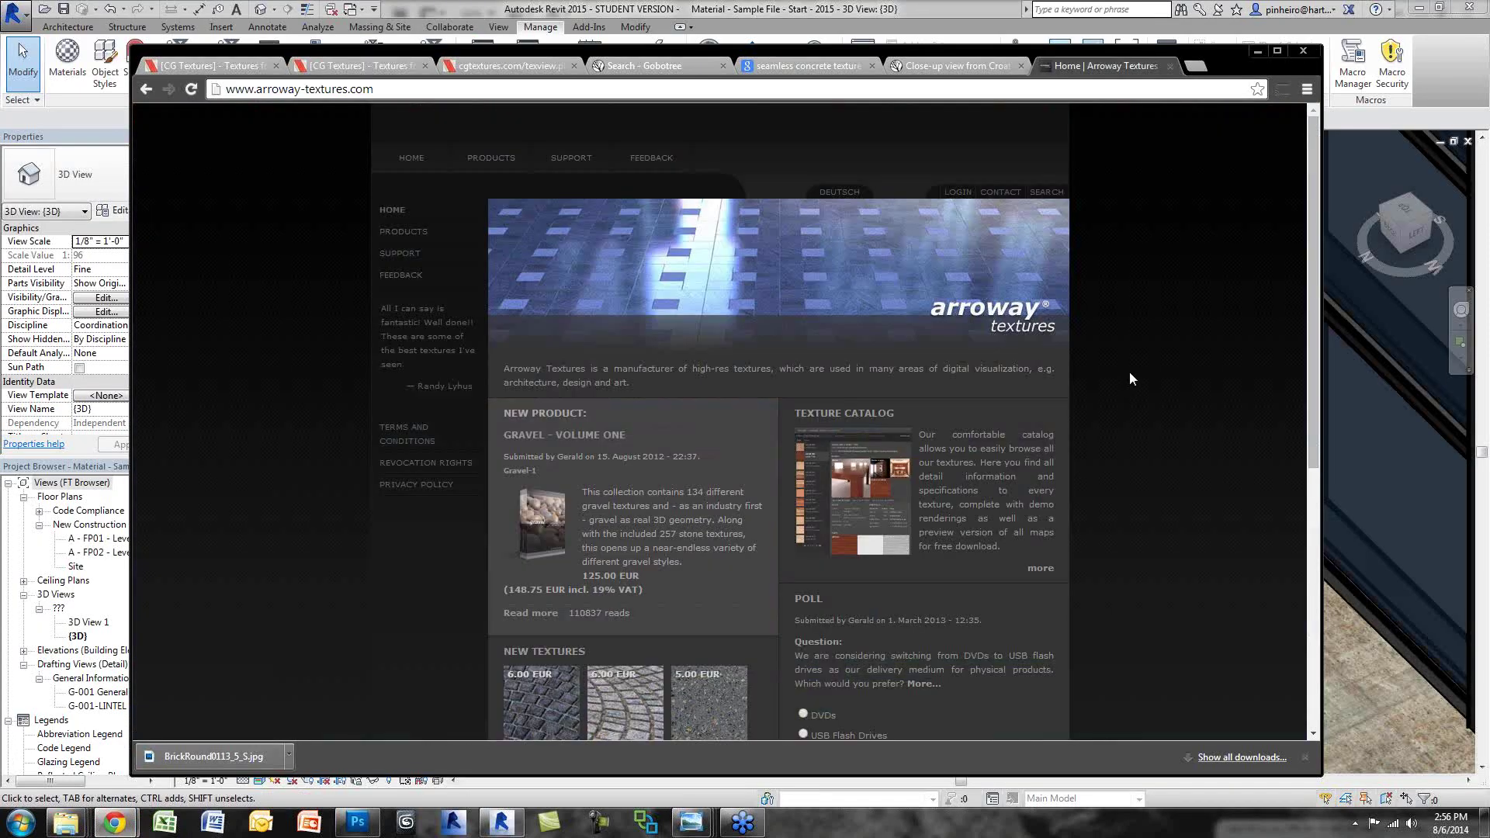
click(1255, 50)
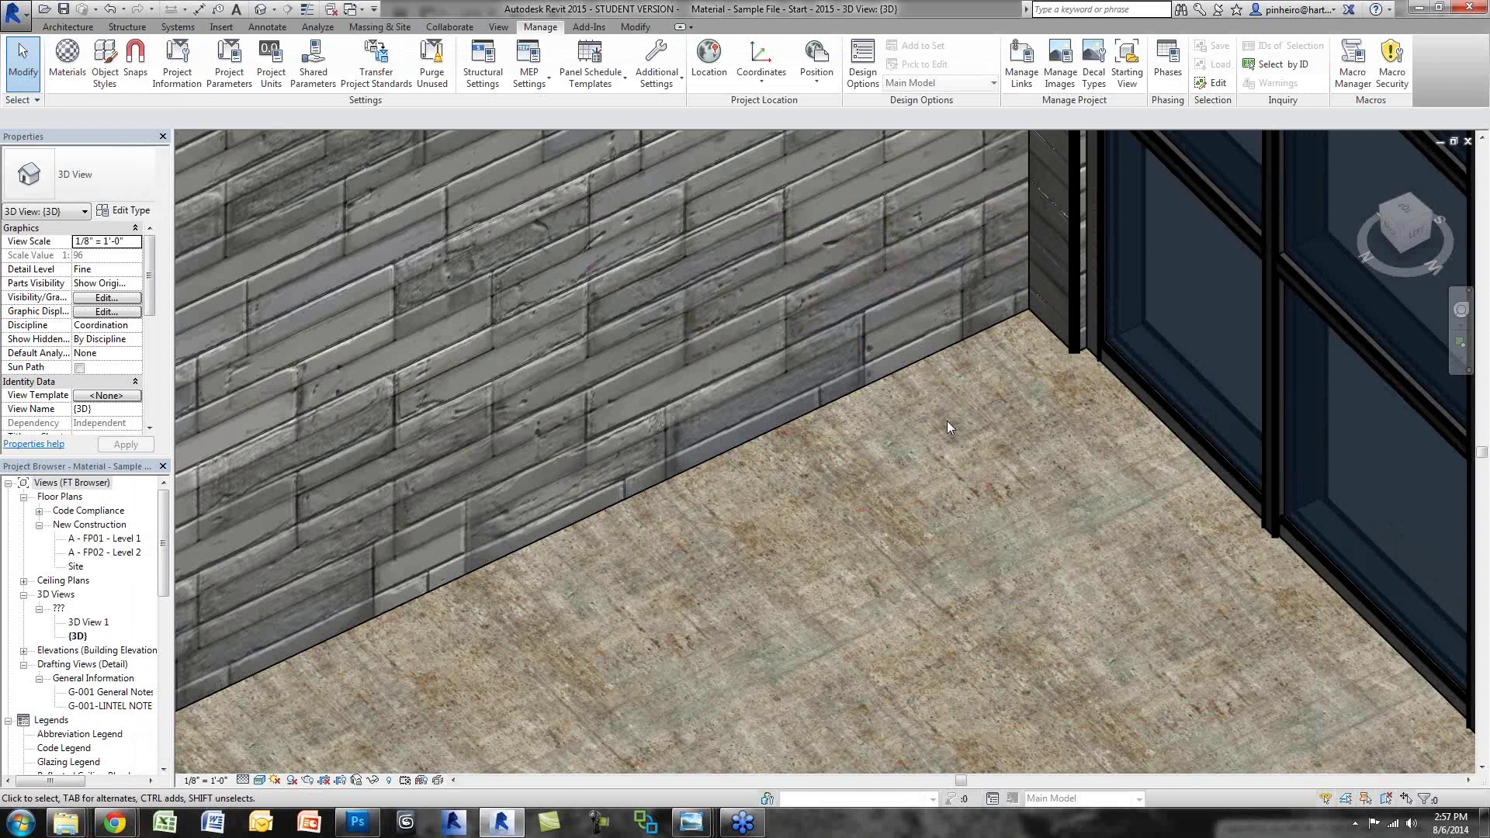
Step: Add a project phase after New Construction and name it White Model
shift+middle_drag(947, 421, 945, 476)
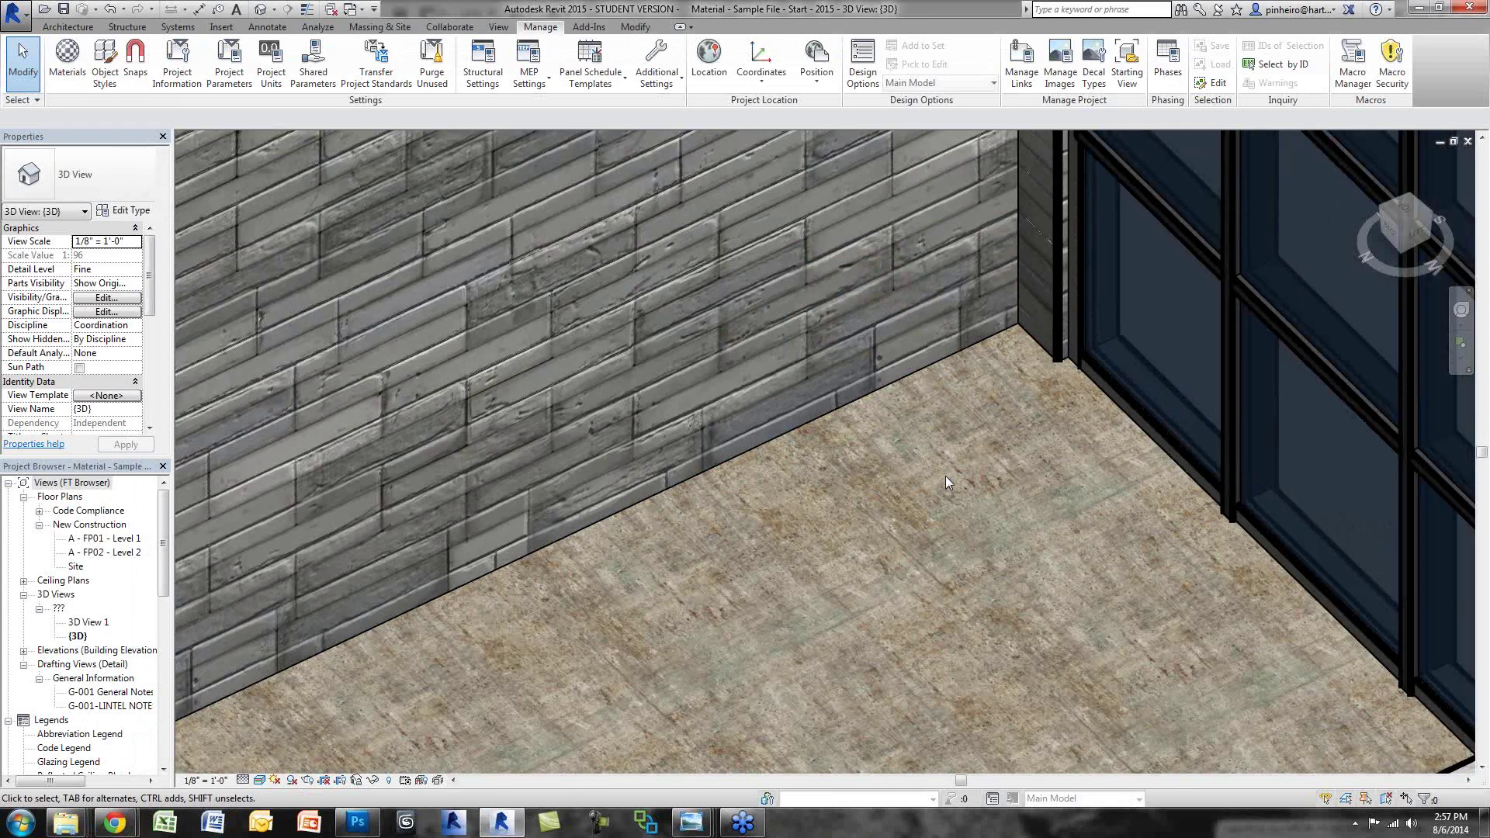
key(z)
key(f)
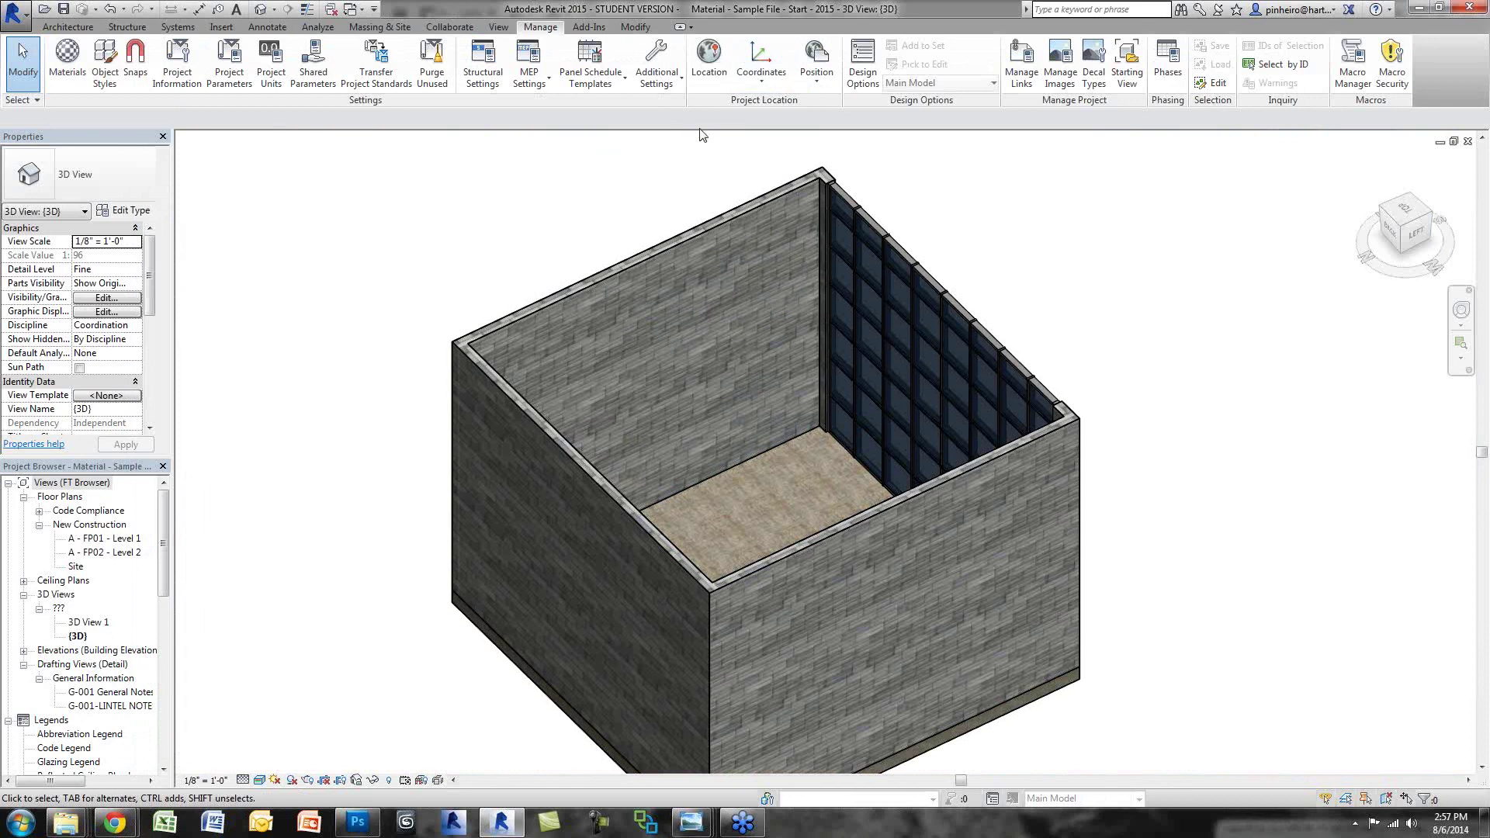
click(635, 26)
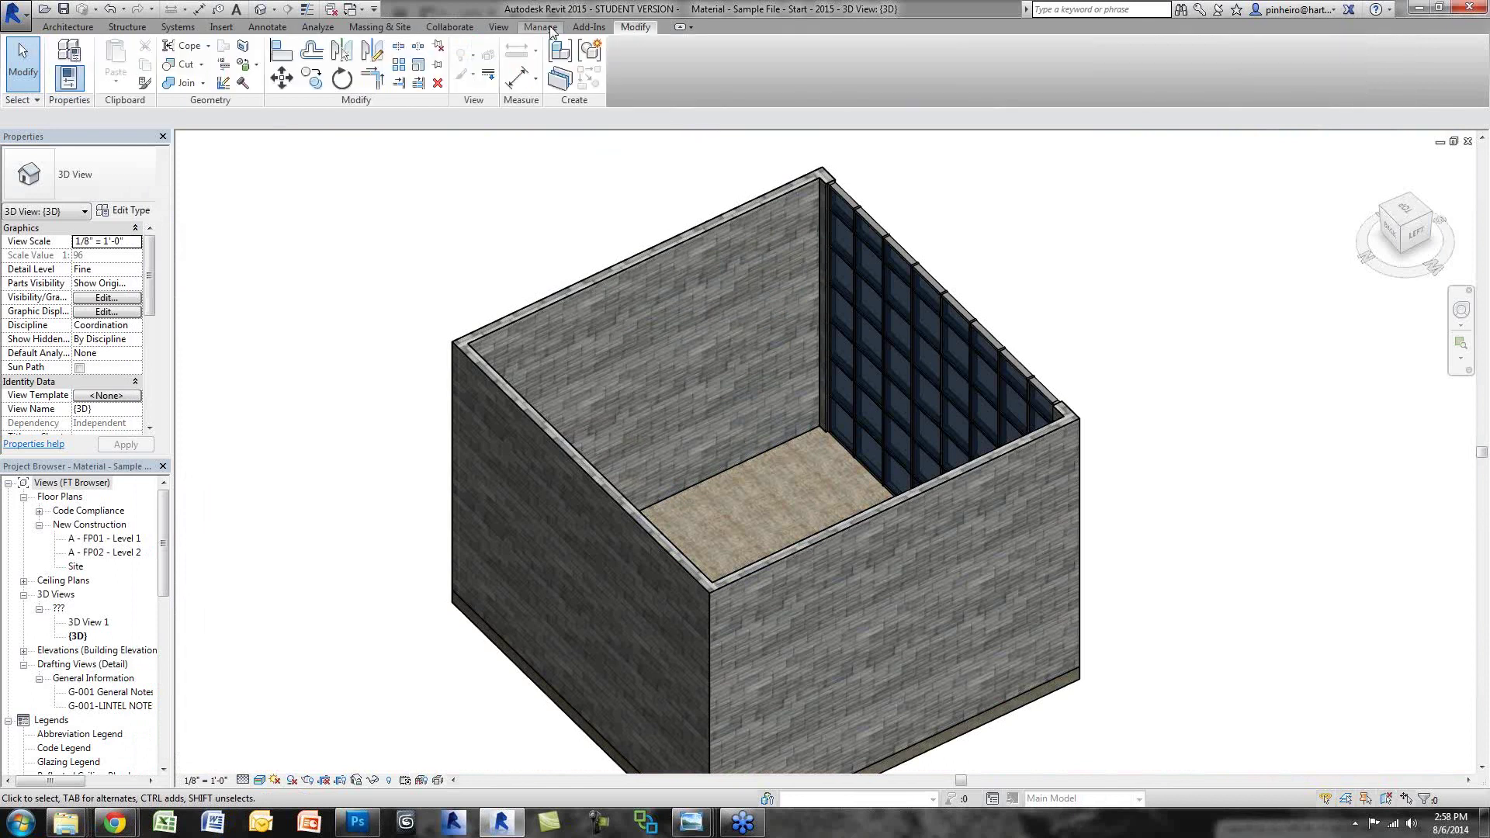
click(543, 27)
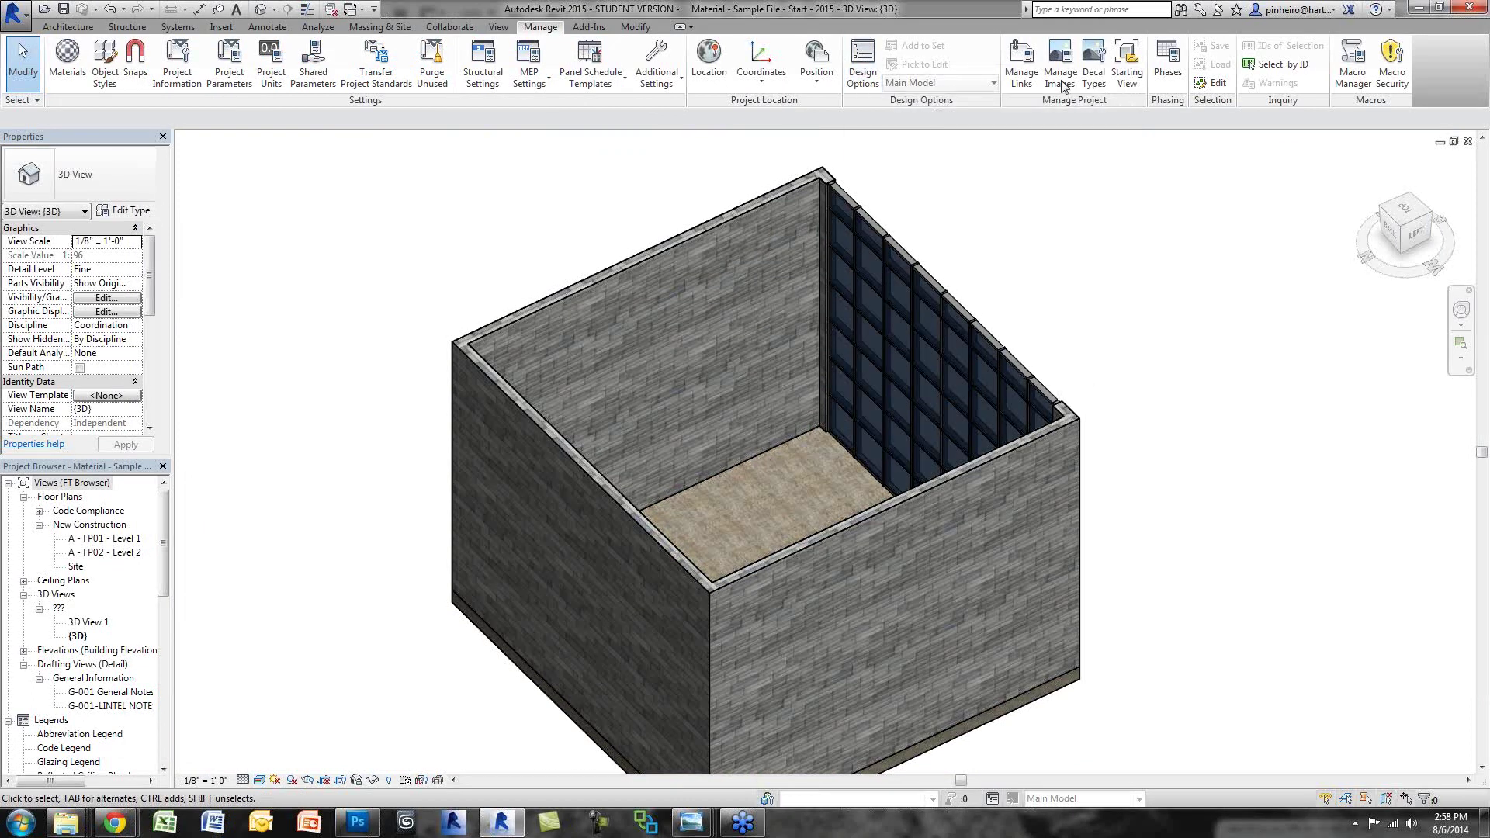
click(1168, 78)
click(546, 321)
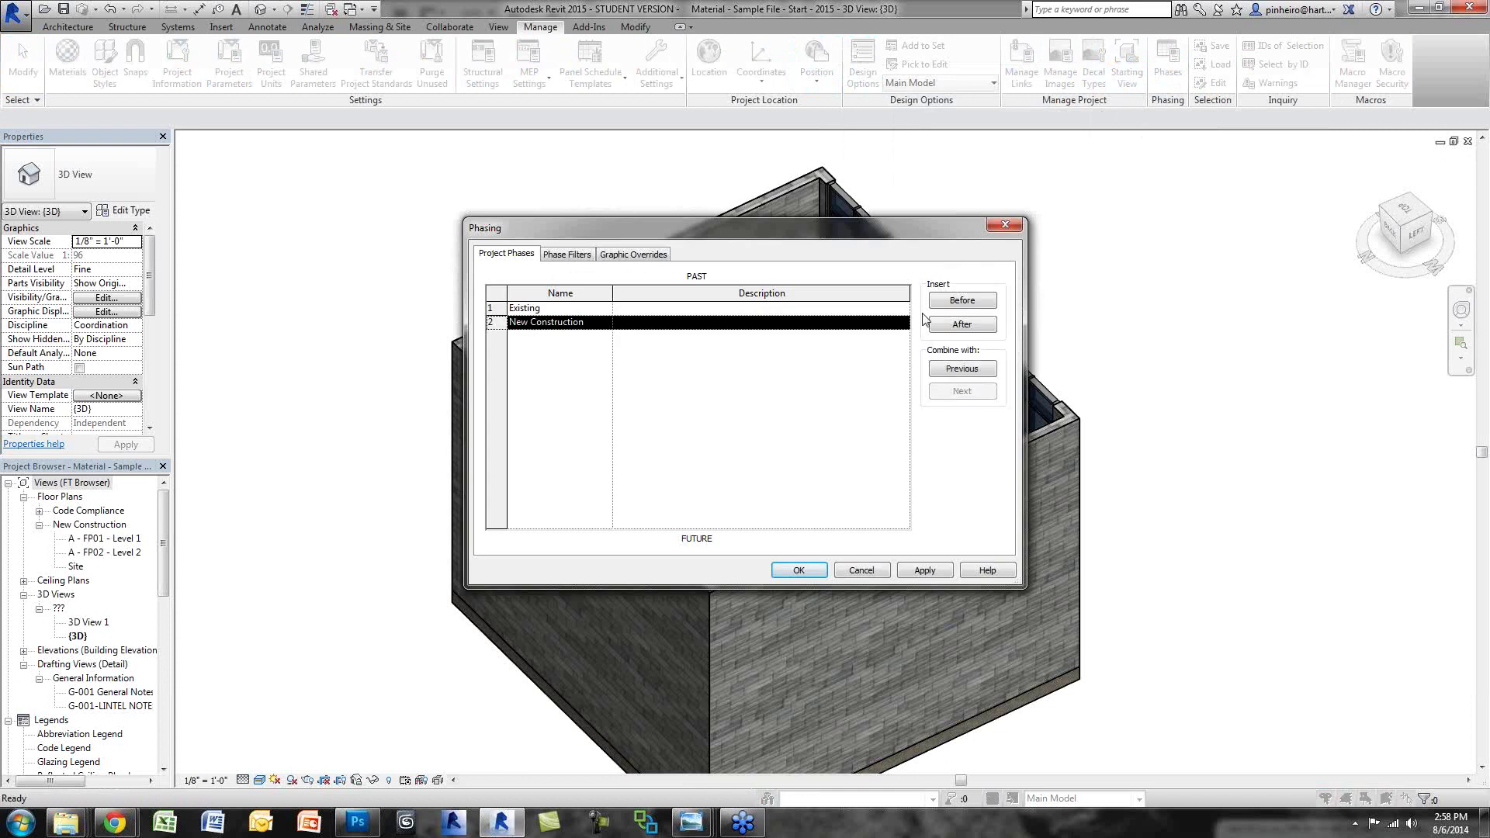
click(962, 324)
click(572, 335)
text(White Model)
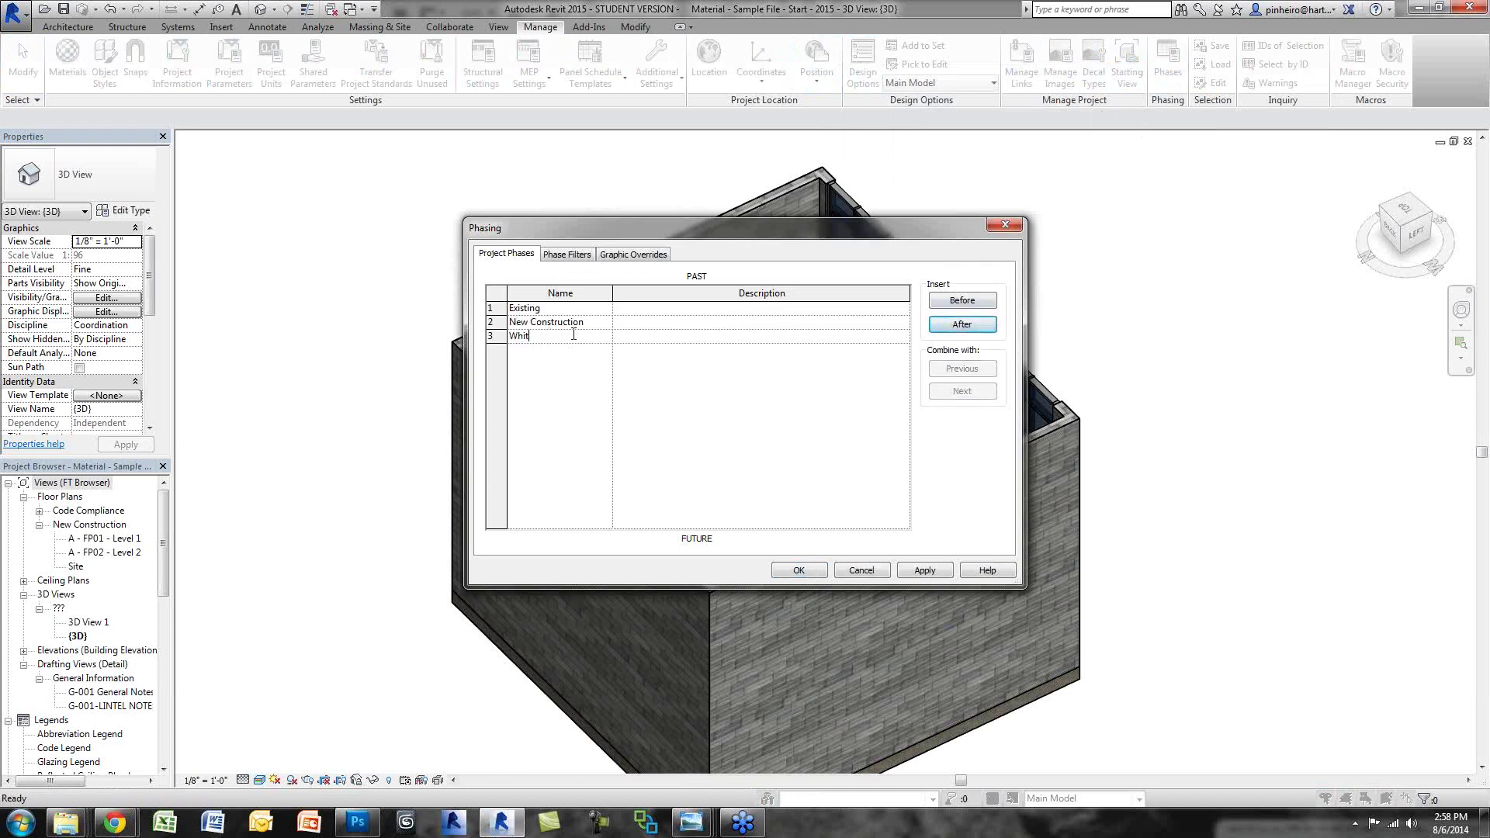
key(Tab)
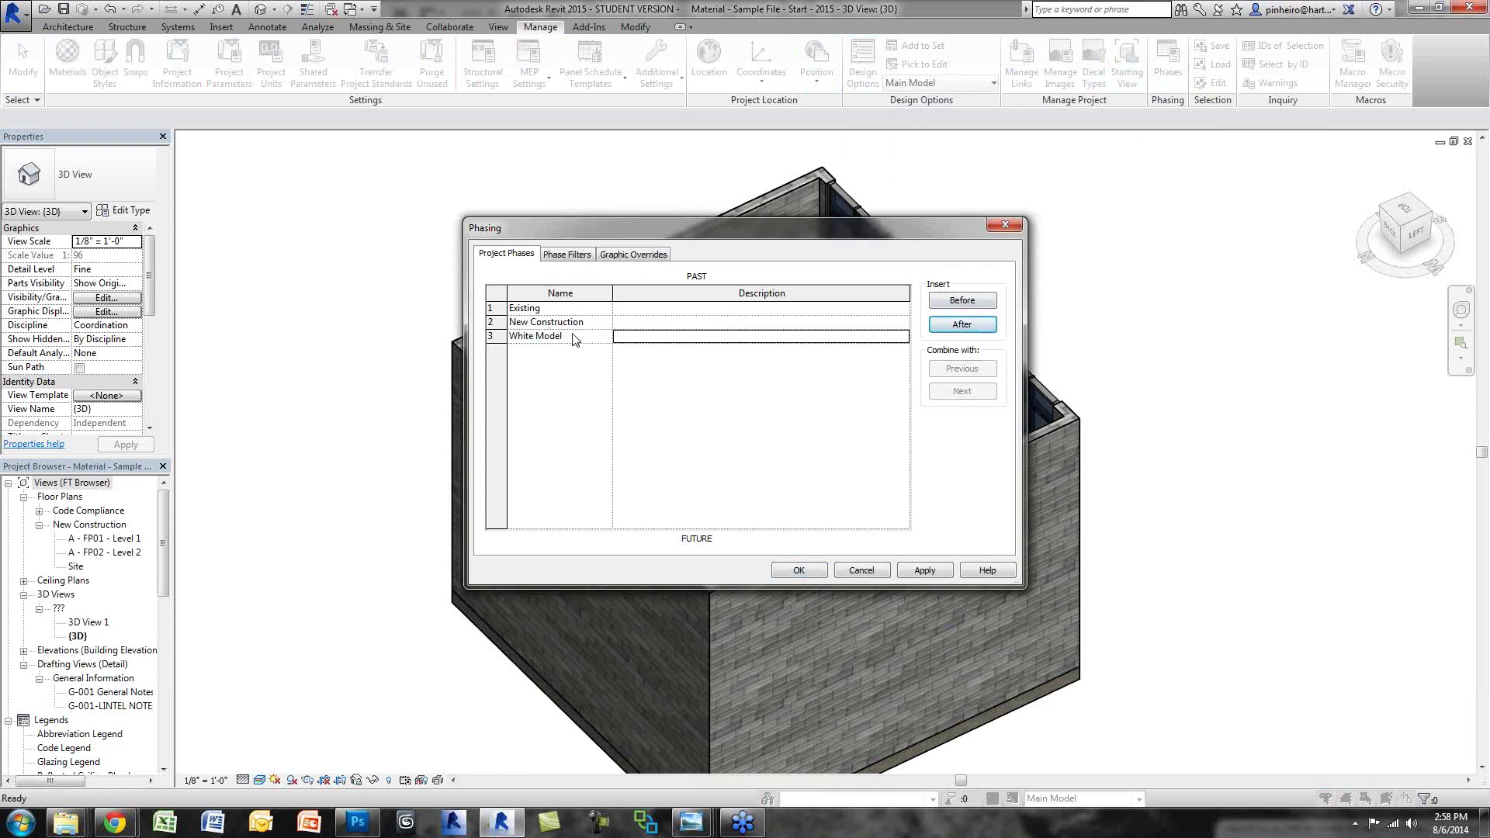
Step: Open the Phase - Exist override material of the Existing phase status and its generic appearance color
click(645, 257)
click(537, 310)
click(962, 311)
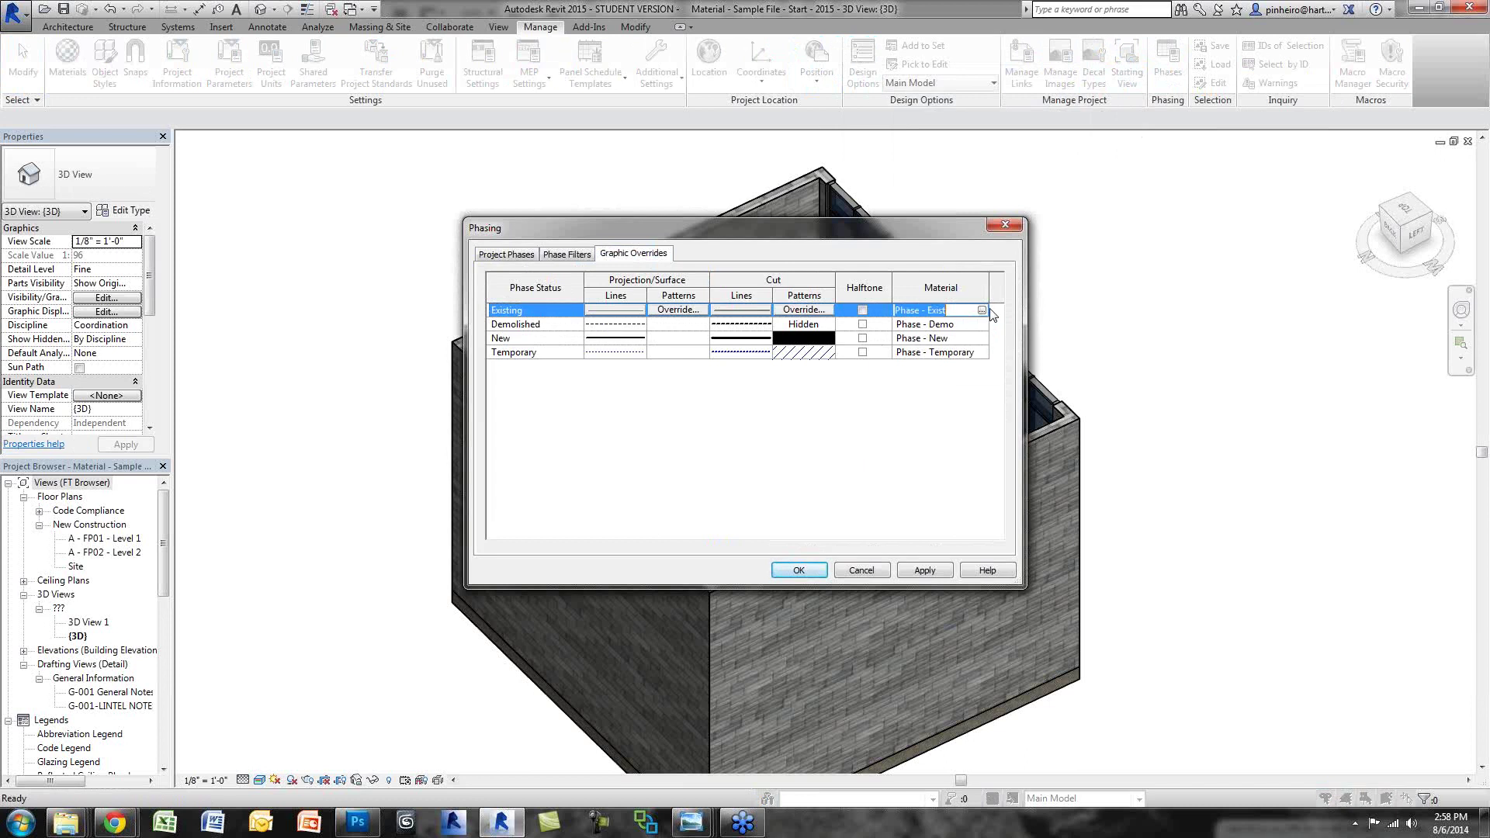
click(982, 310)
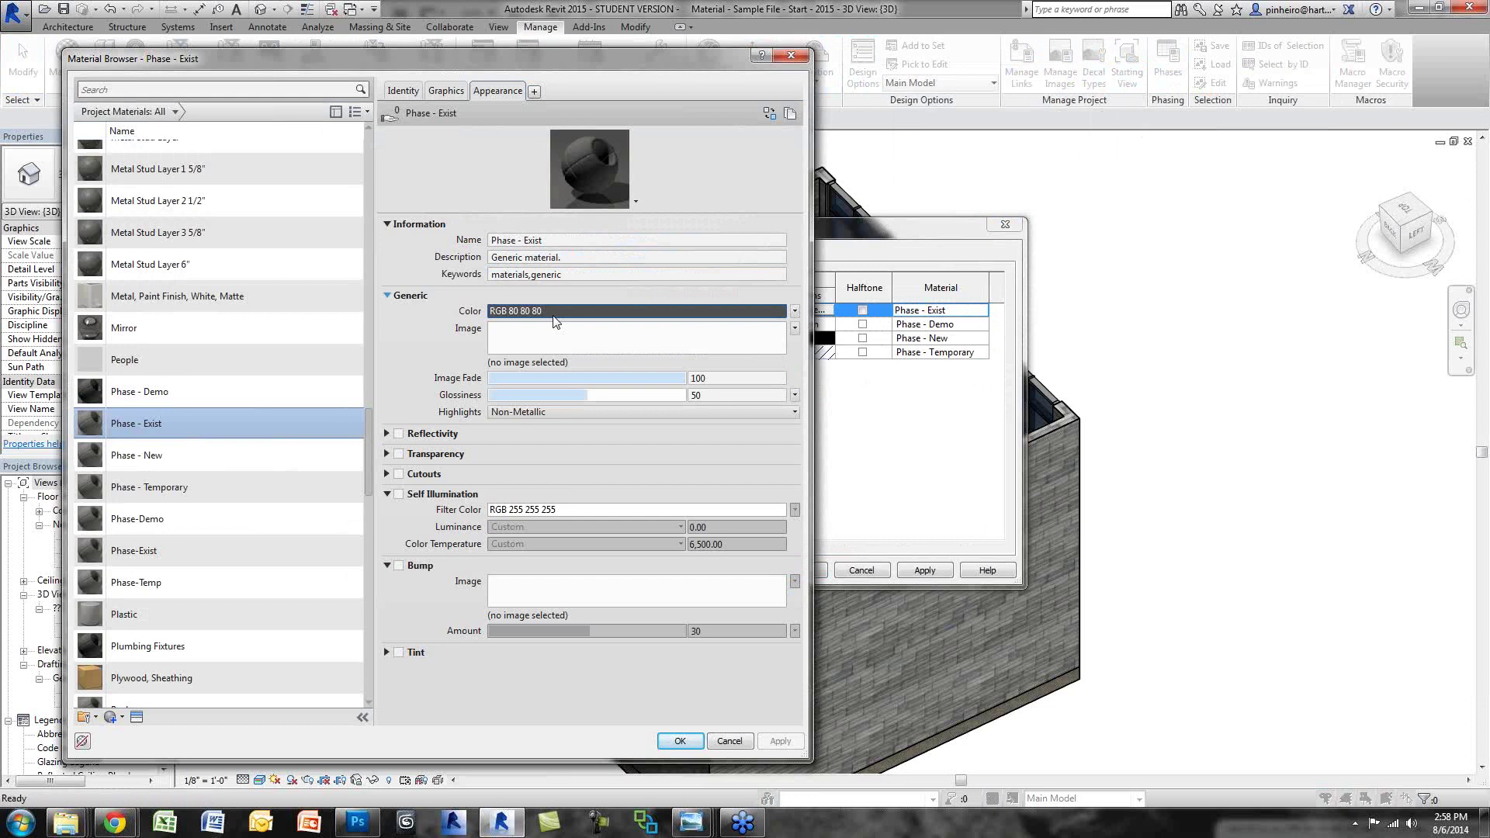
click(554, 314)
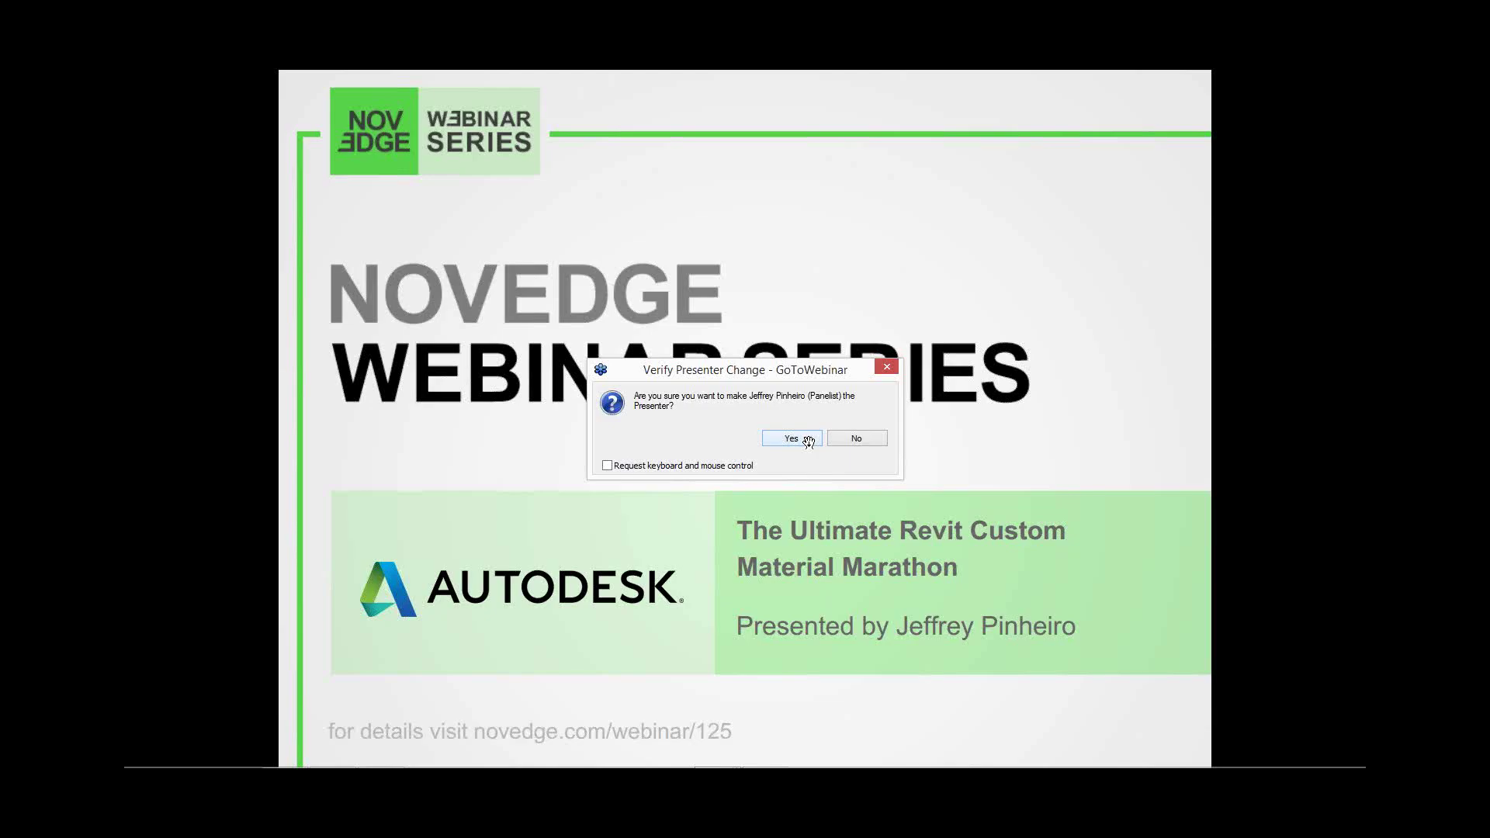
click(808, 439)
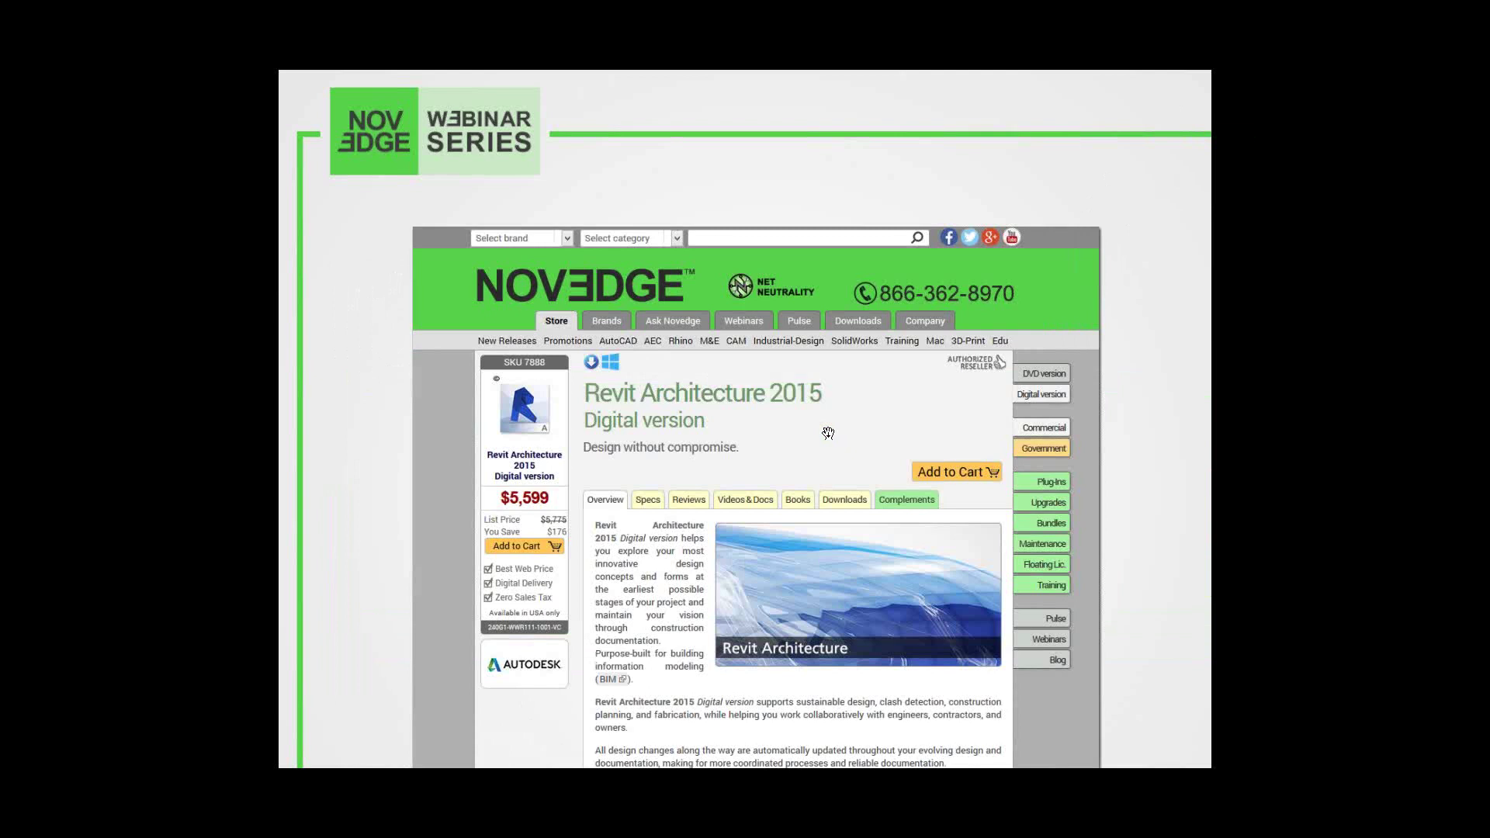
key(Right)
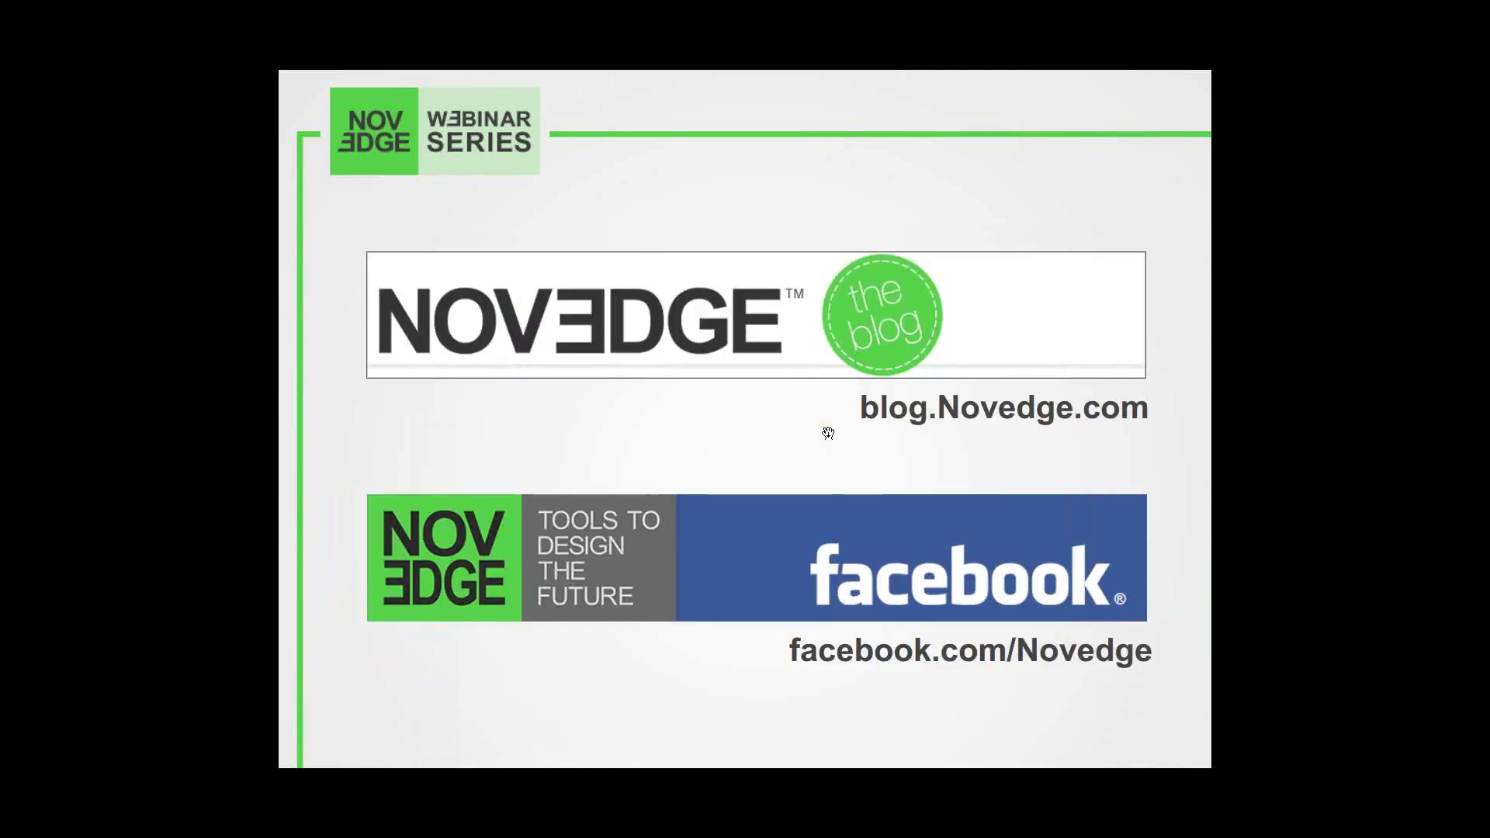